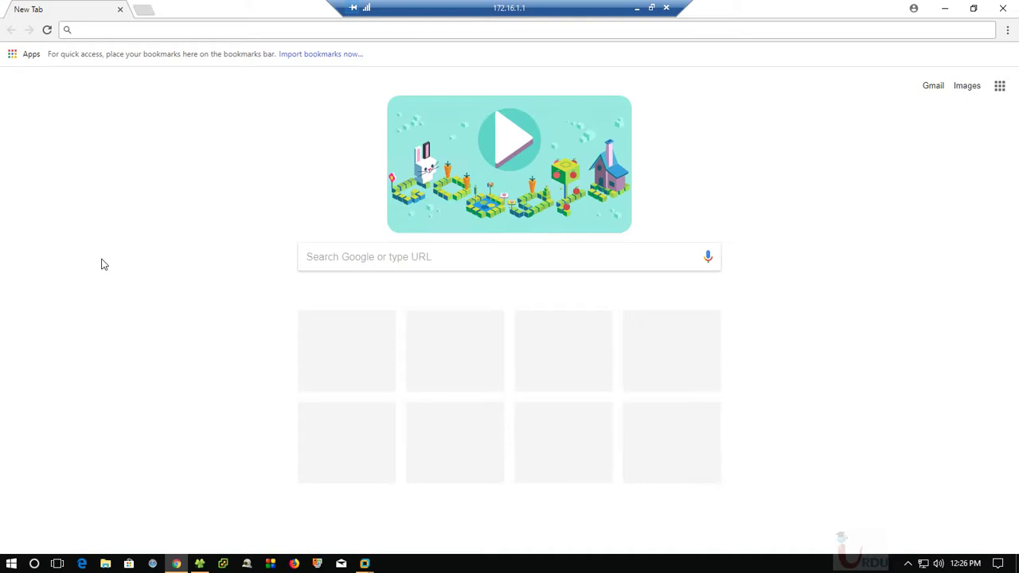
Close the open windows and search Google for 'download server 2012 r2' in a fresh Chrome window
{"action": "left_click", "coordinate": [1003, 8]}
{"action": "left_click", "coordinate": [1003, 8]}
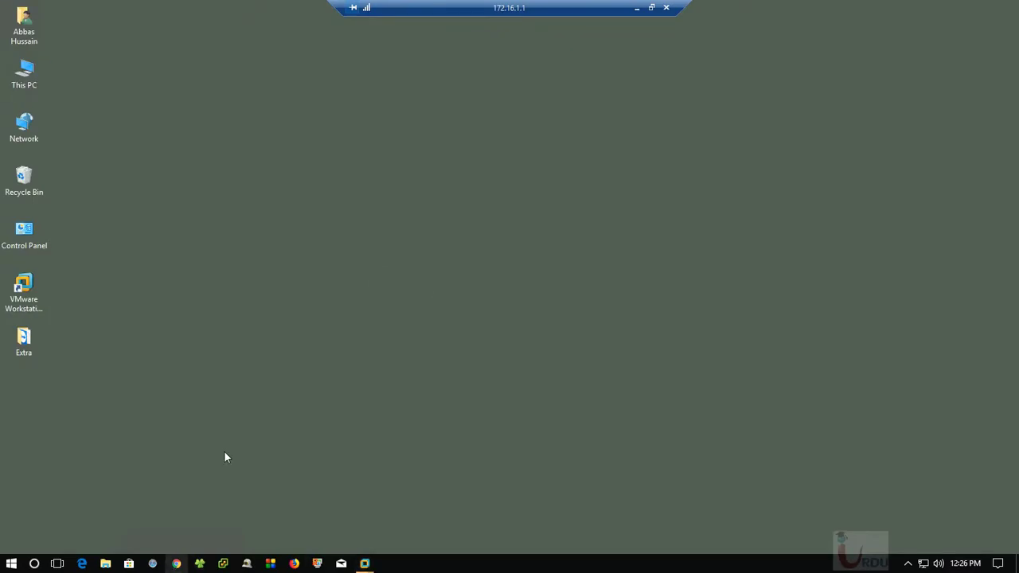
{"action": "left_click", "coordinate": [177, 563]}
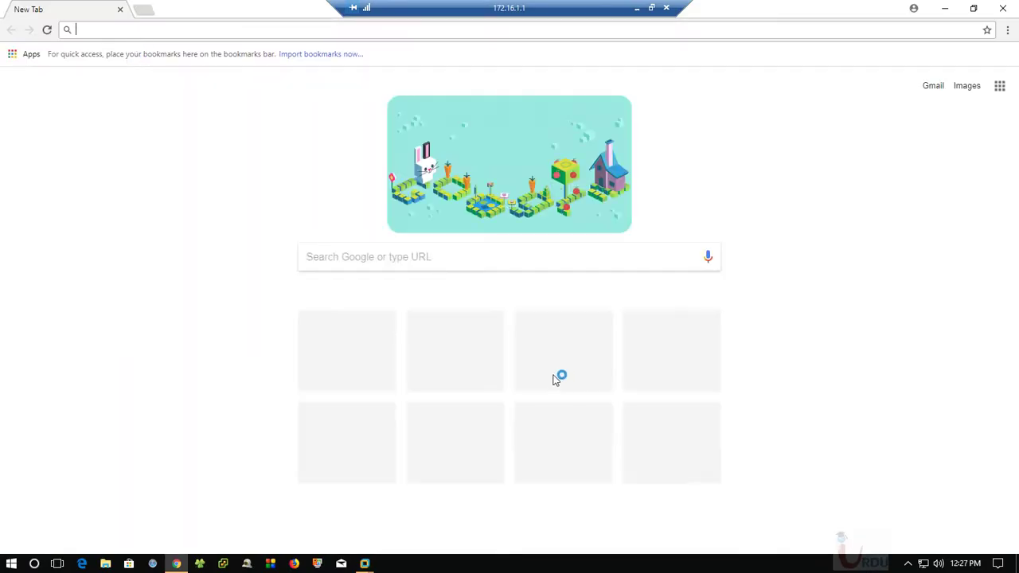
{"action": "type", "text": "download"}
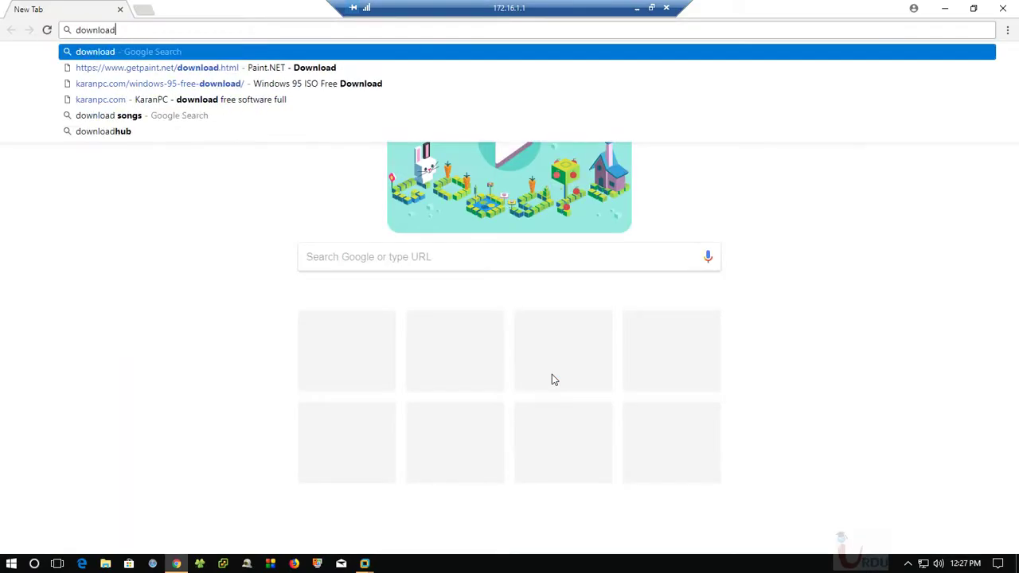
{"action": "type", "text": " server"}
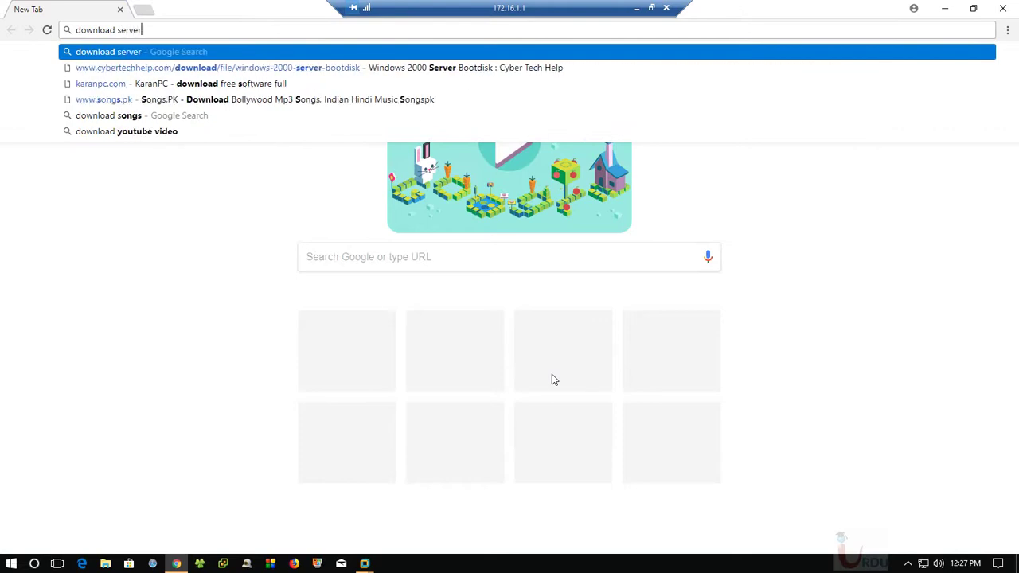
{"action": "type", "text": " 2012 r"}
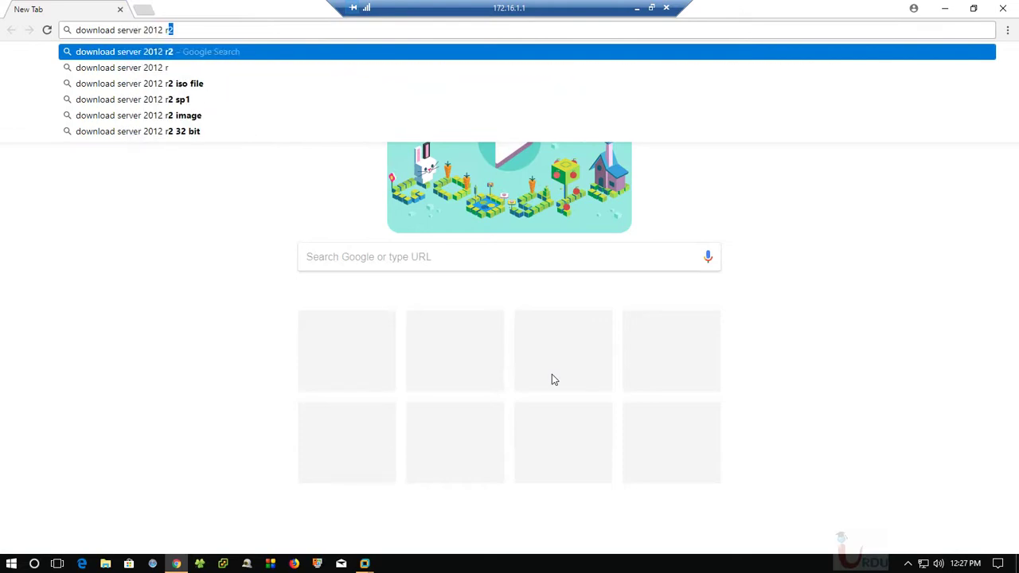
{"action": "type", "text": "2"}
{"action": "key", "text": "Return"}
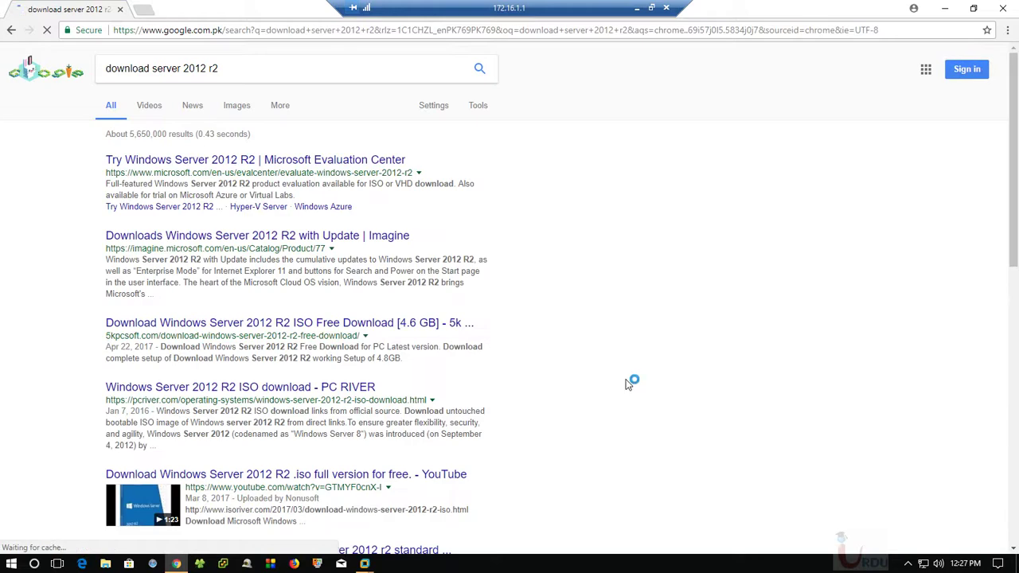
Open the Microsoft Evaluation Center result and scroll to the Windows Server 2012 R2 download section
{"action": "left_click", "coordinate": [366, 162]}
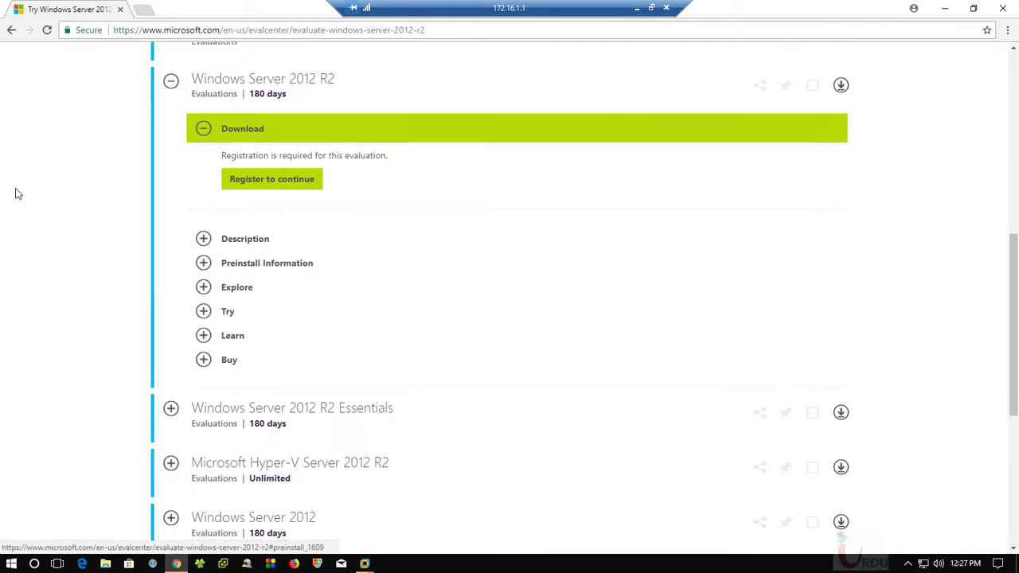
{"action": "scroll", "coordinate": [905, 344], "scroll_direction": "up", "scroll_amount": 7}
{"action": "scroll", "coordinate": [390, 338], "scroll_direction": "down", "scroll_amount": 1}
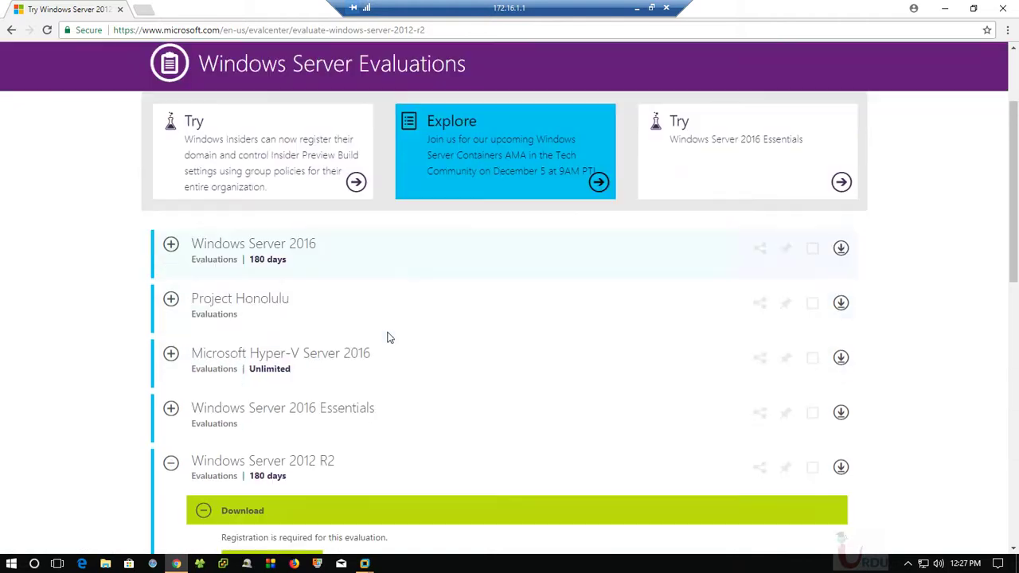
{"action": "scroll", "coordinate": [287, 369], "scroll_direction": "down", "scroll_amount": 2}
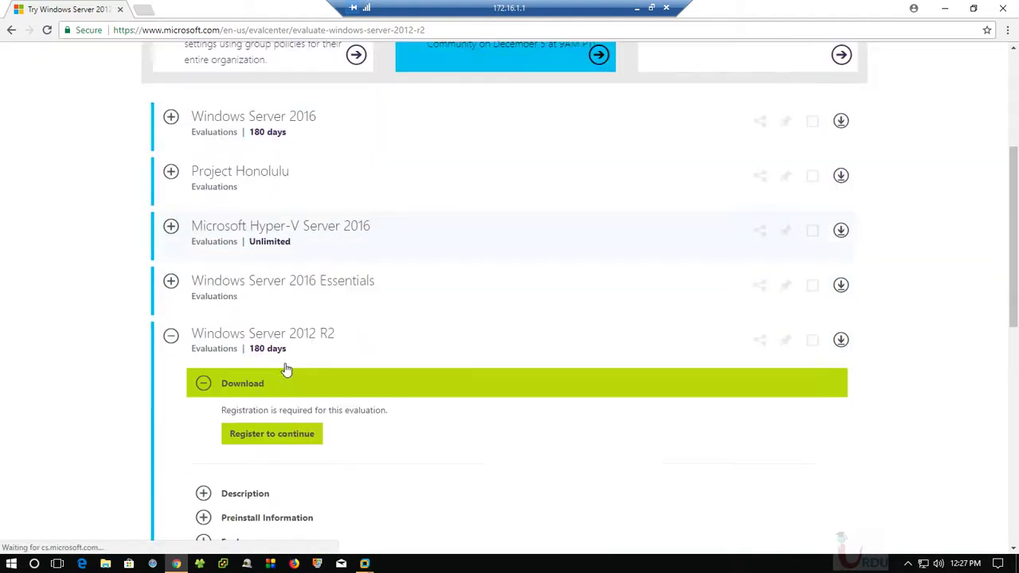
{"action": "scroll", "coordinate": [329, 296], "scroll_direction": "down", "scroll_amount": 2}
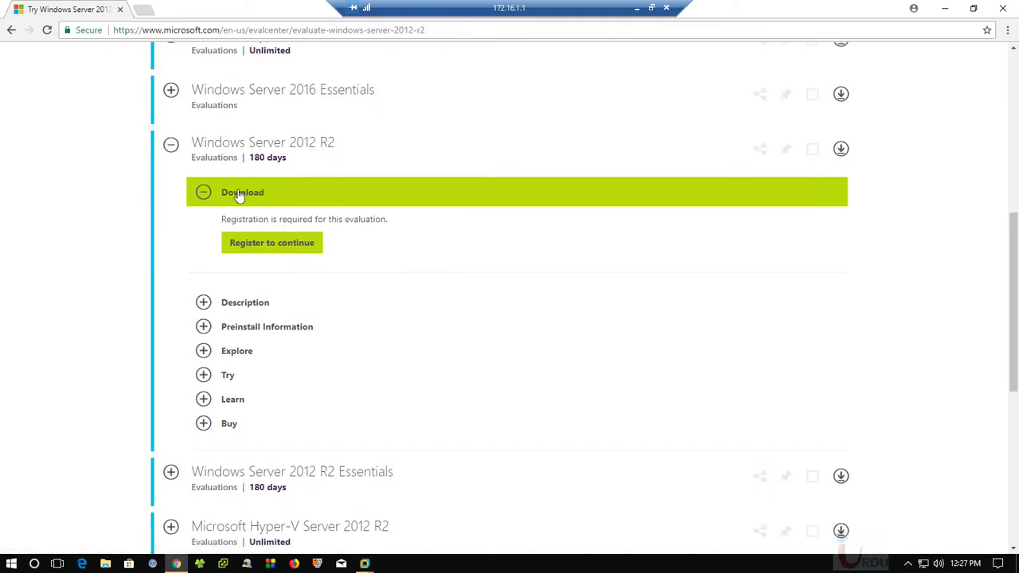
Start the 2012 R2 registration and enter the first name, last name and company 'Urdu IT'
{"action": "left_click", "coordinate": [278, 249]}
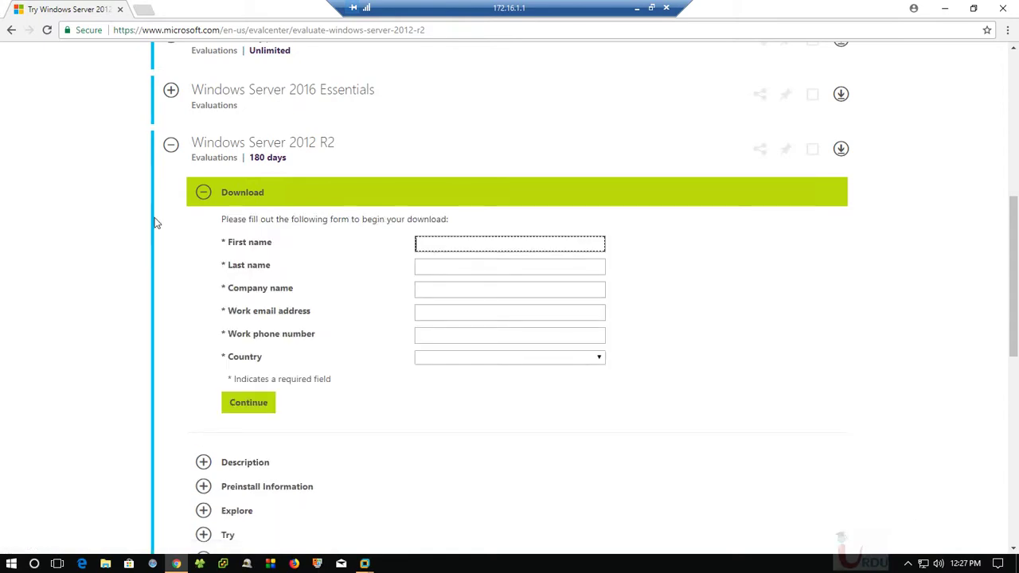
{"action": "key", "text": "Tab"}
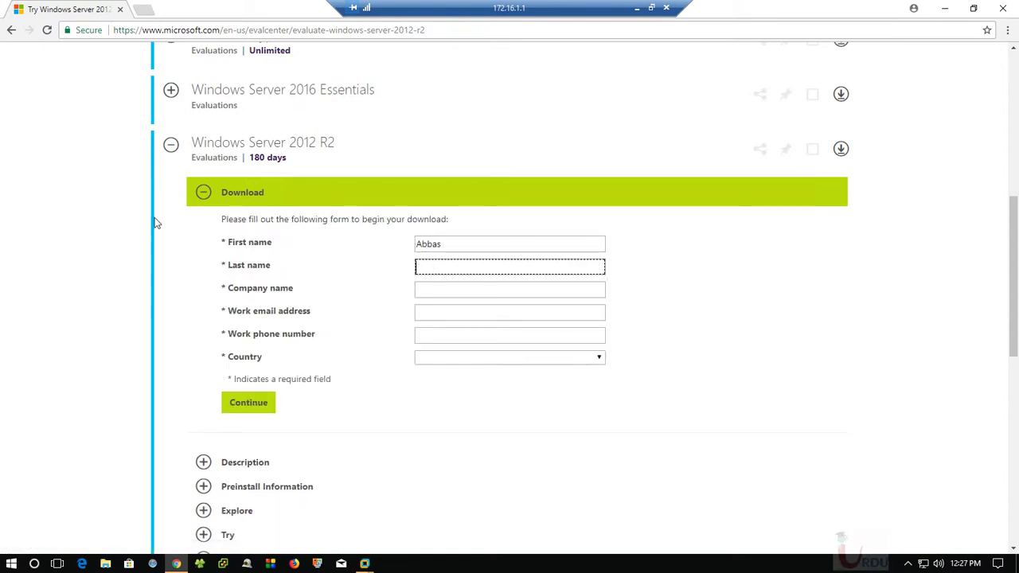
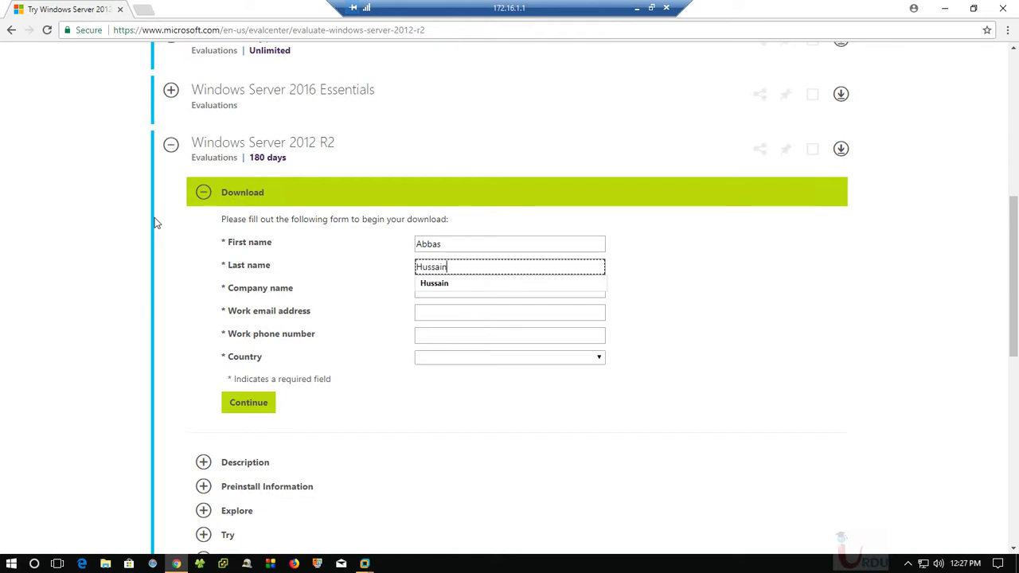
{"action": "left_click", "coordinate": [439, 286]}
{"action": "left_click", "coordinate": [436, 295]}
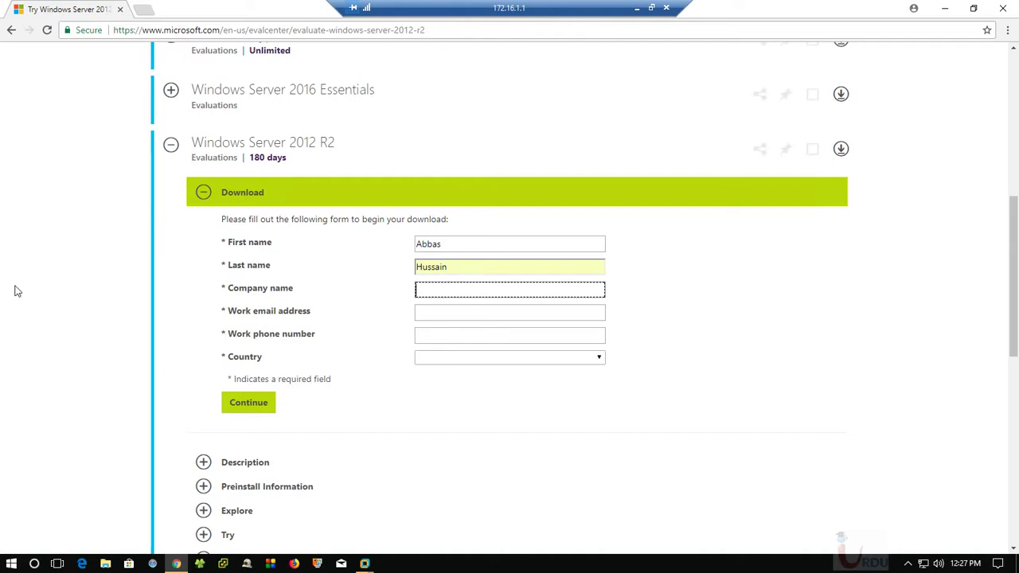
{"action": "type", "text": "Urdu IT"}
{"action": "key", "text": "Tab"}
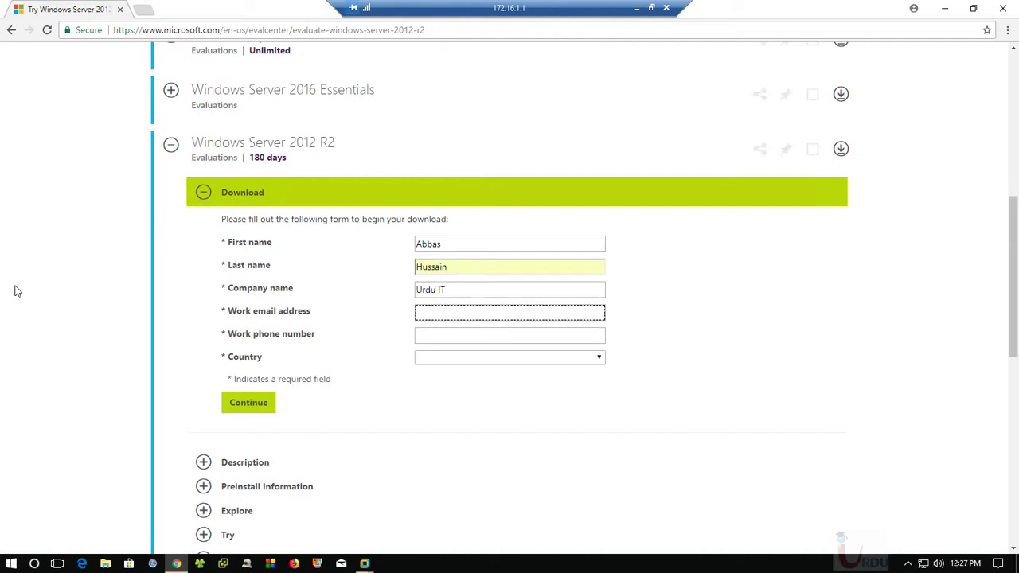
Fill in the work email and phone, choose Pakistan, agree to emails and submit the form
{"action": "type", "text": "abbas"}
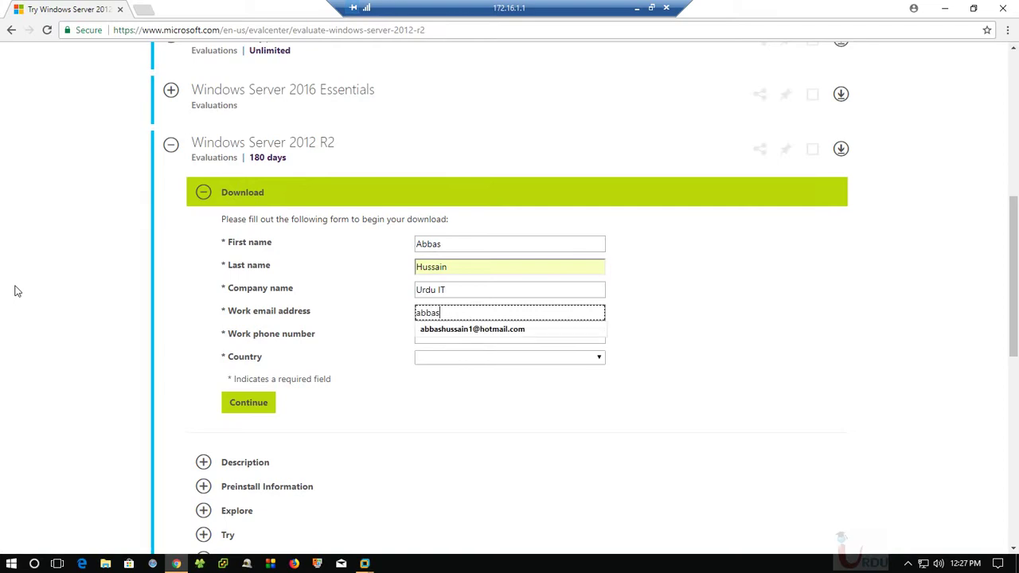
{"action": "key", "text": "Down"}
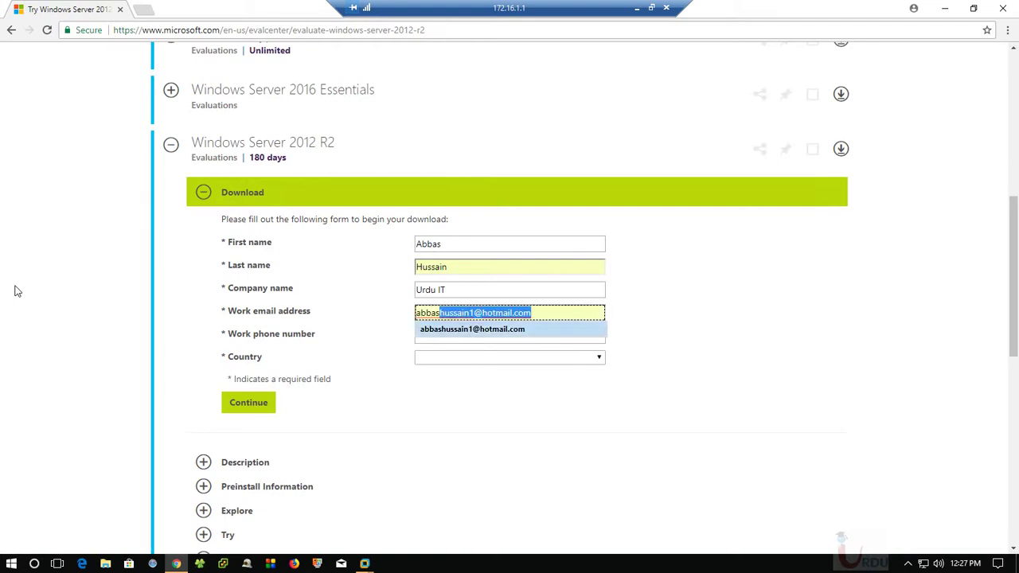
{"action": "left_click", "coordinate": [457, 329]}
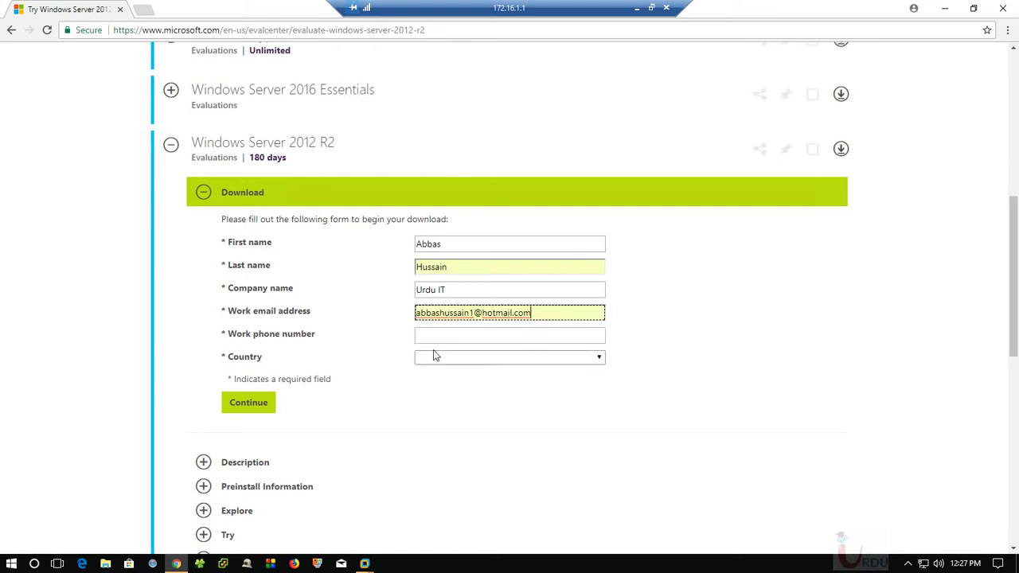
{"action": "left_click", "coordinate": [433, 338]}
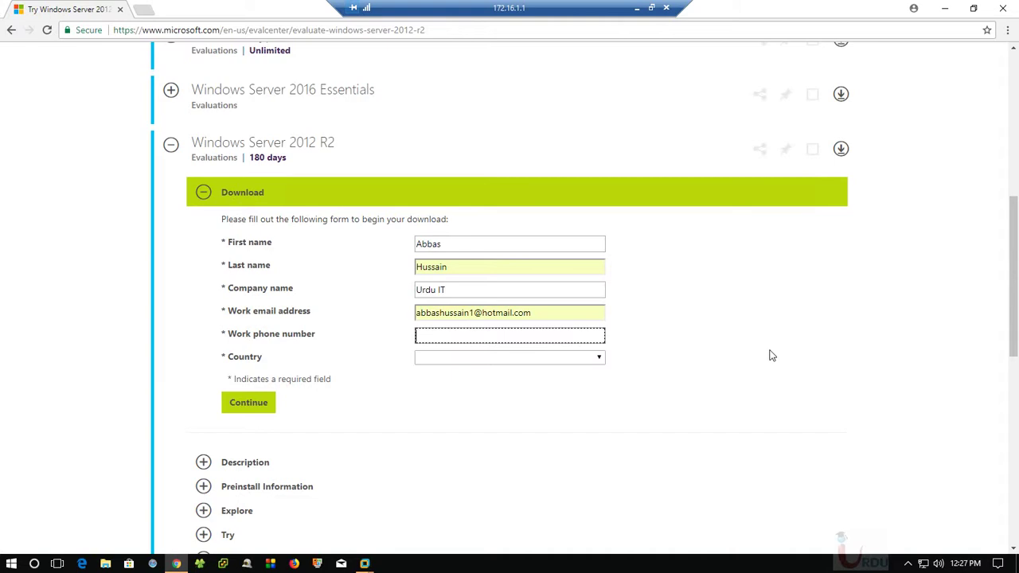
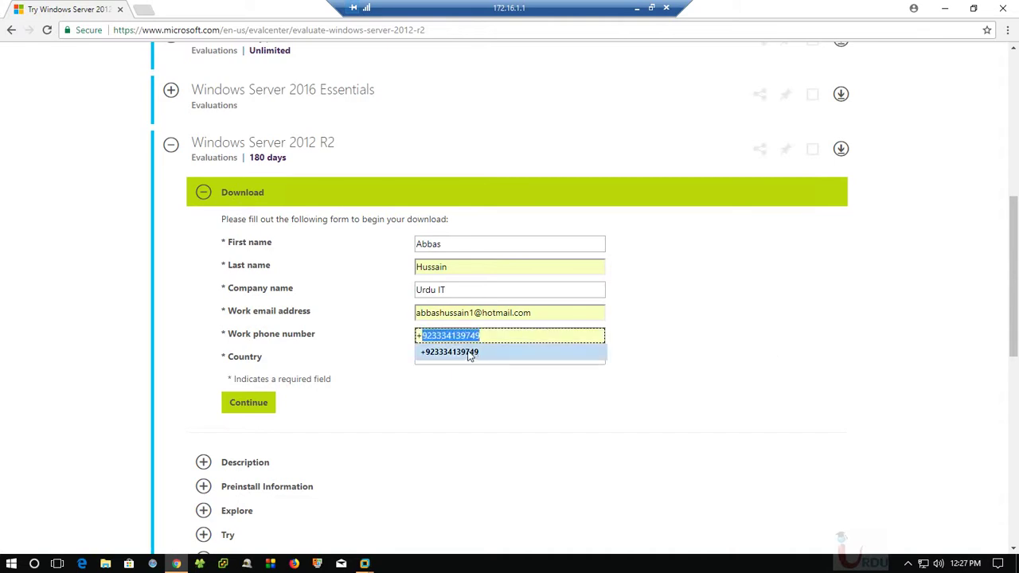
{"action": "left_click", "coordinate": [472, 354]}
{"action": "left_click", "coordinate": [448, 358]}
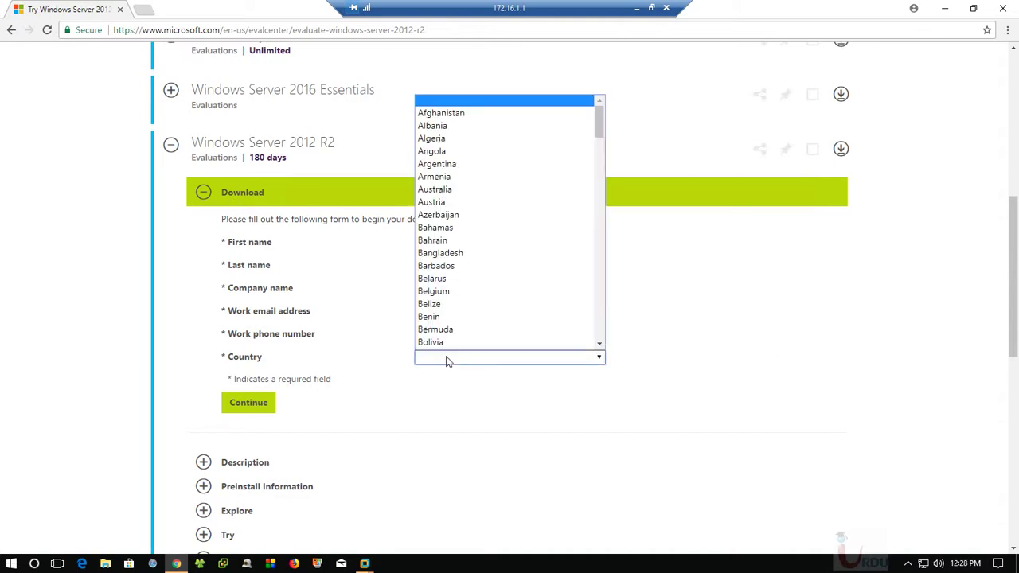
{"action": "key", "text": "p"}
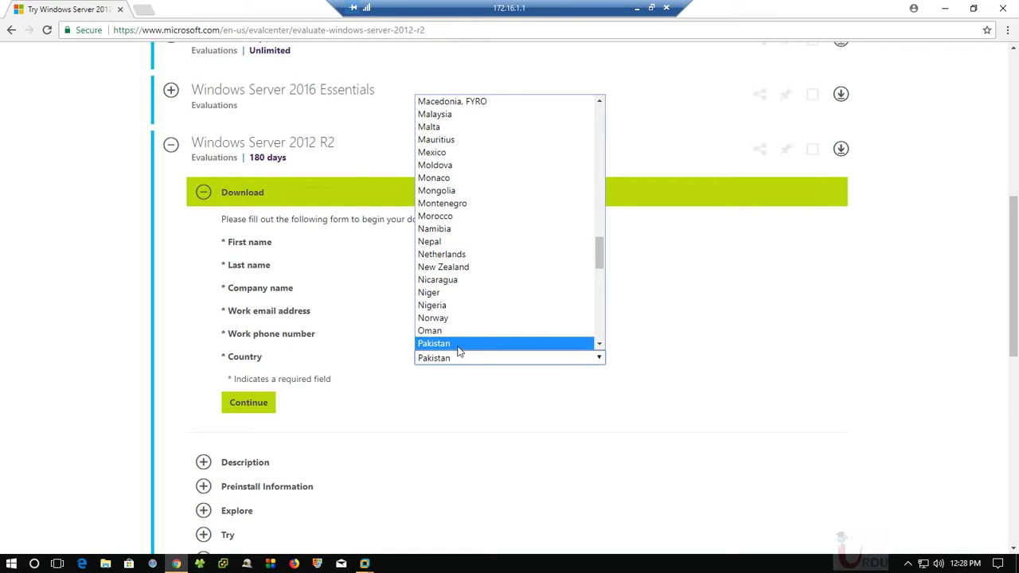
{"action": "left_click", "coordinate": [460, 345]}
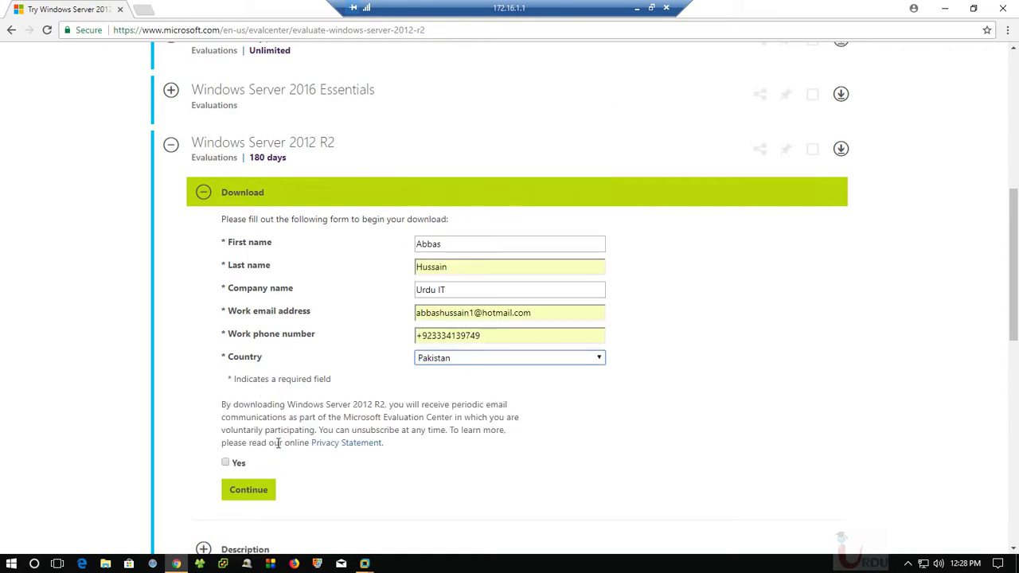
{"action": "scroll", "coordinate": [277, 443], "scroll_direction": "down", "scroll_amount": 3}
{"action": "left_click", "coordinate": [226, 337]}
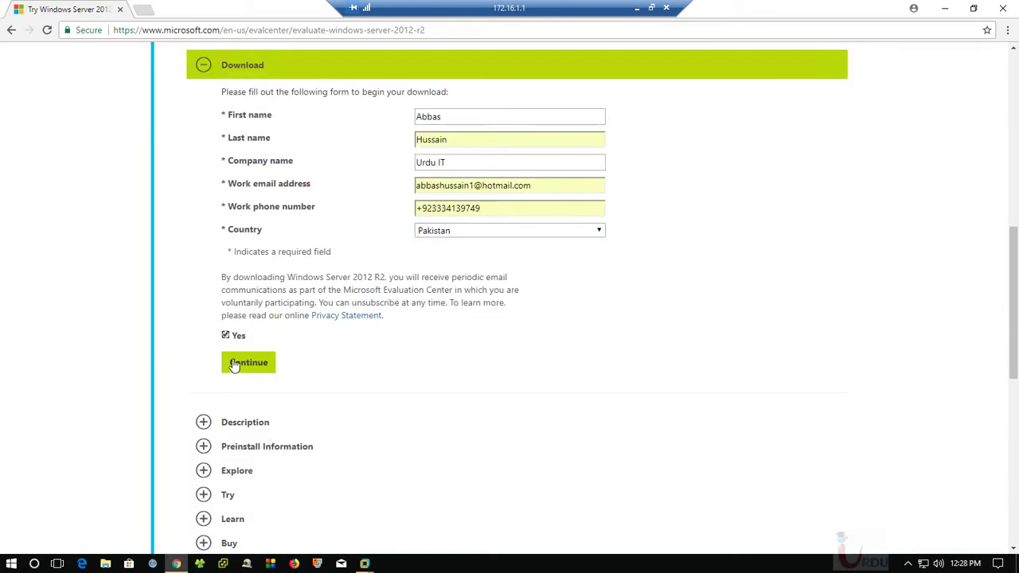
{"action": "left_click", "coordinate": [235, 364]}
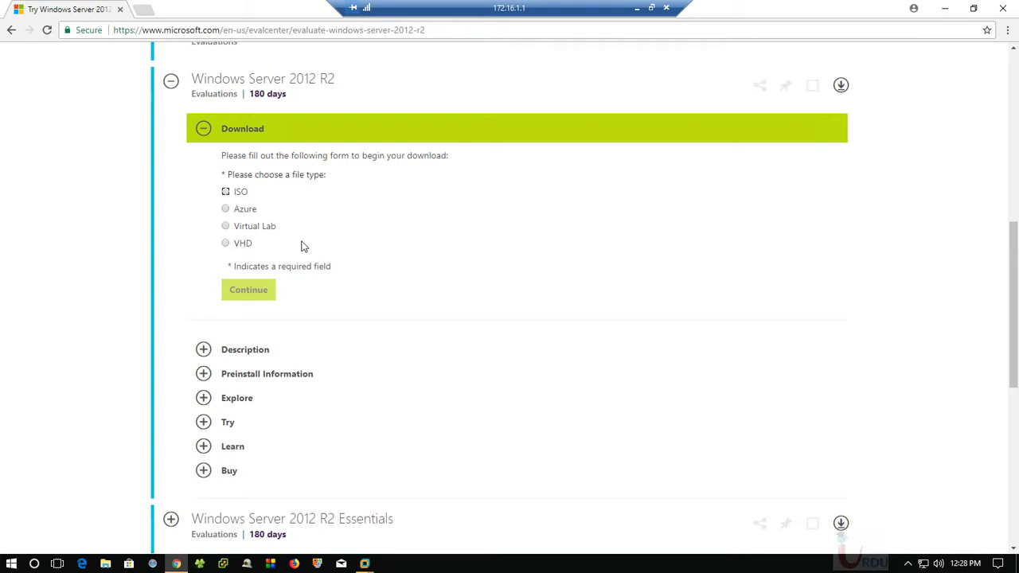
Choose the ISO file type, English language and 64-bit, and start the 4.2 GB download
{"action": "left_click", "coordinate": [225, 192]}
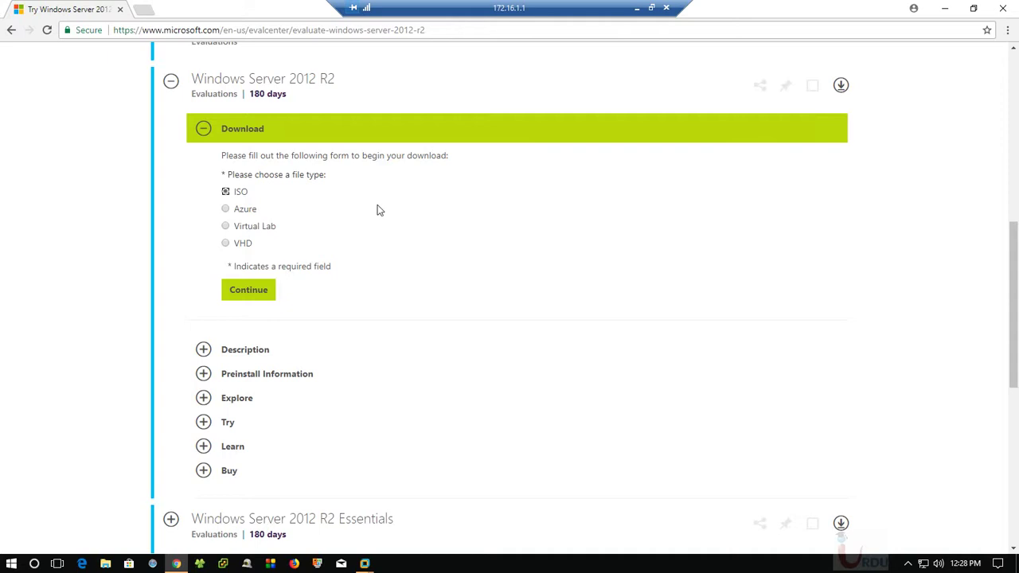
{"action": "left_click", "coordinate": [257, 291]}
{"action": "left_click", "coordinate": [372, 261]}
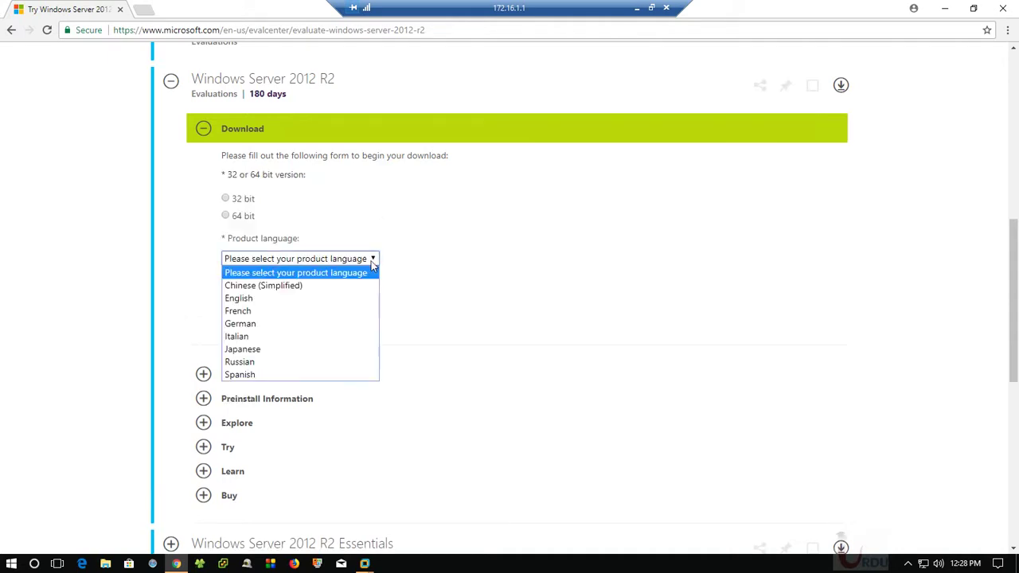
{"action": "left_click", "coordinate": [283, 302]}
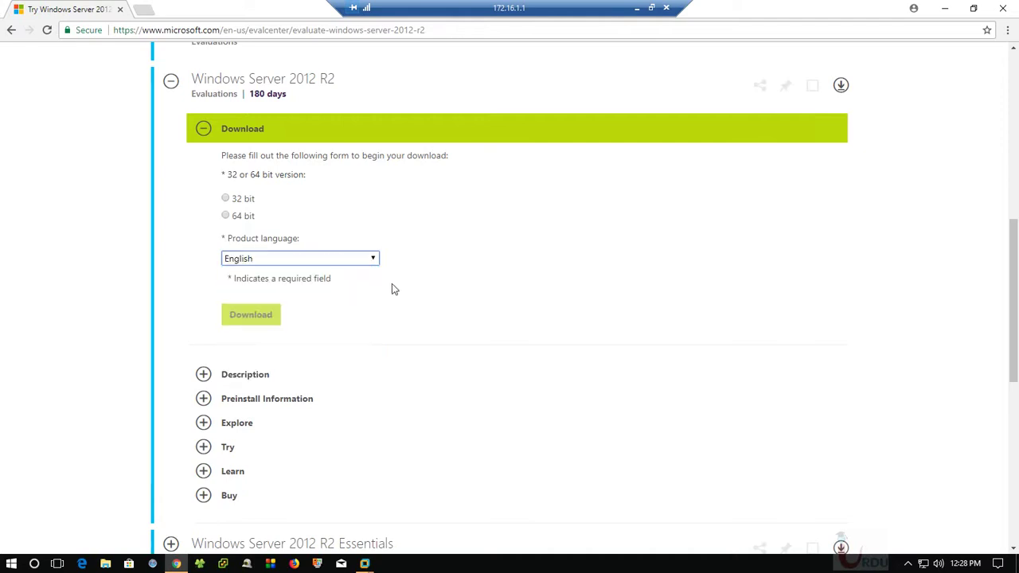
{"action": "left_click", "coordinate": [226, 217]}
{"action": "left_click", "coordinate": [262, 318]}
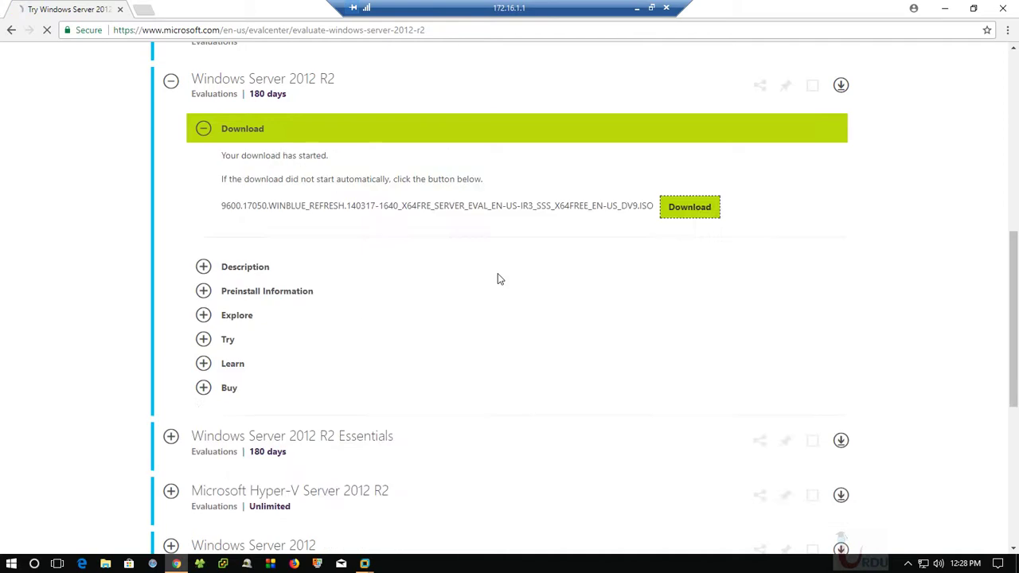
{"action": "left_click", "coordinate": [689, 211]}
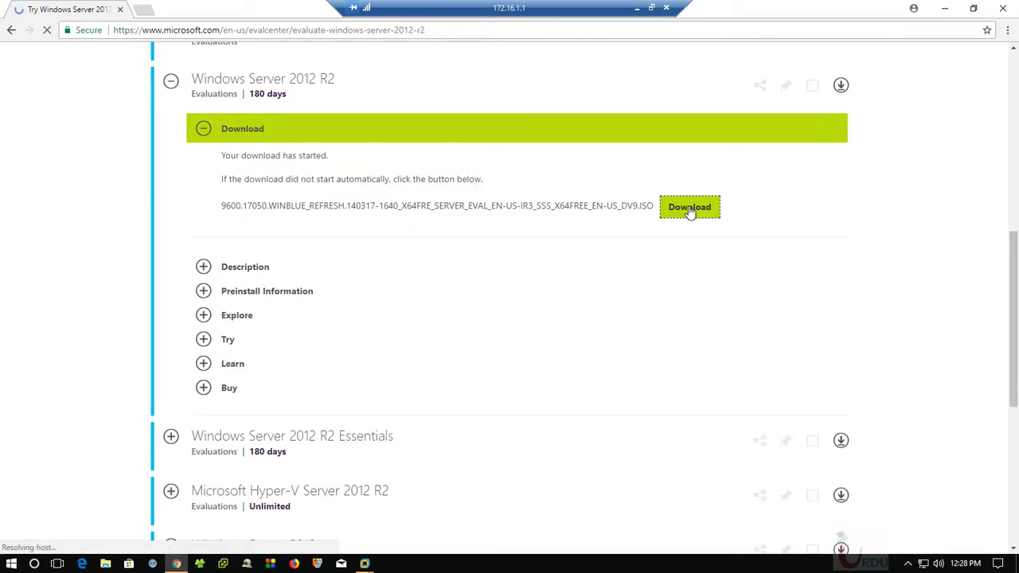
{"action": "left_click_drag", "start_coordinate": [221, 206], "coordinate": [662, 207]}
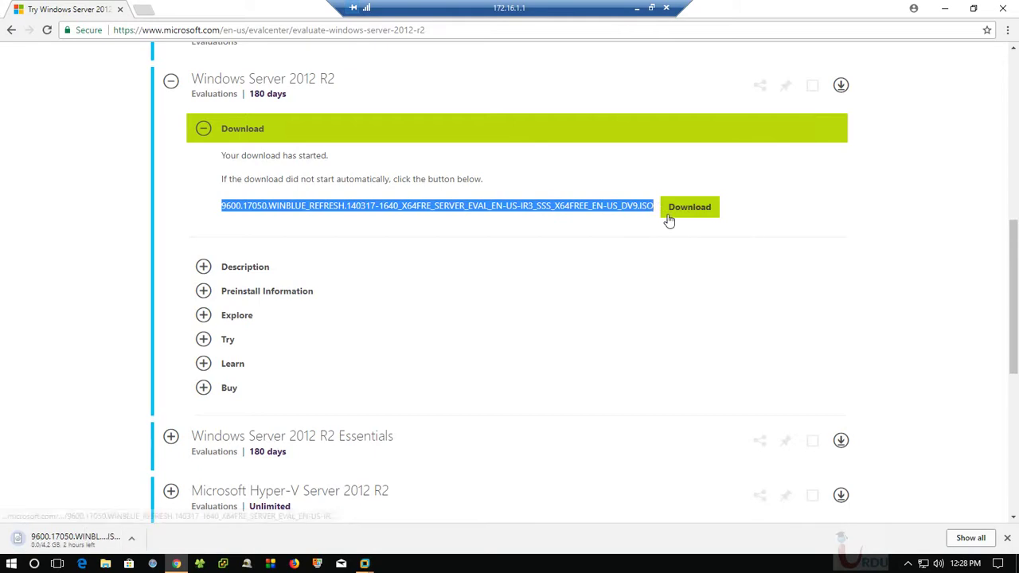
Cancel the Server 2012 R2 ISO download, remove its entry, and minimize the 172.16.1.1 session
{"action": "left_click", "coordinate": [971, 539]}
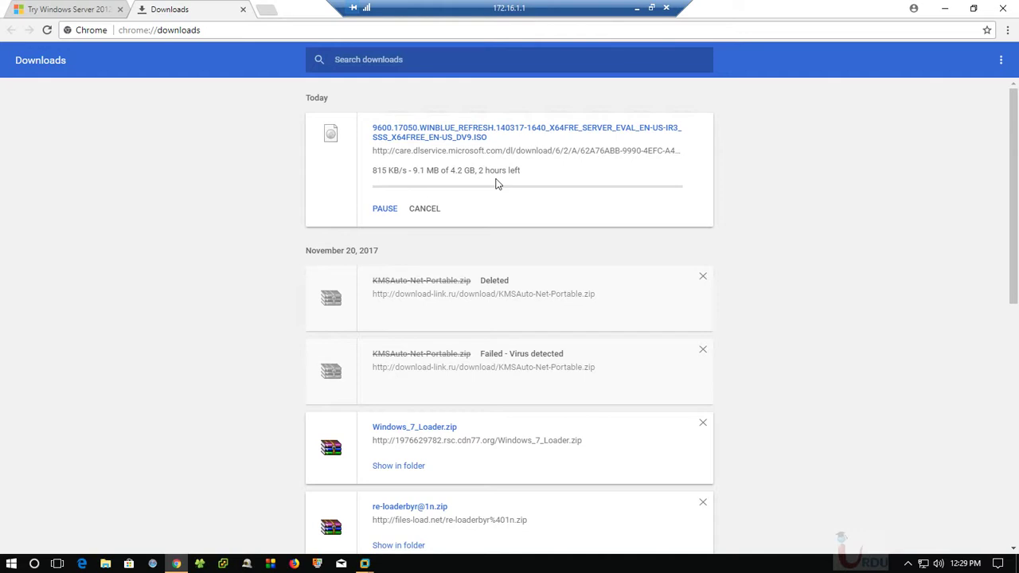
{"action": "left_click", "coordinate": [426, 209]}
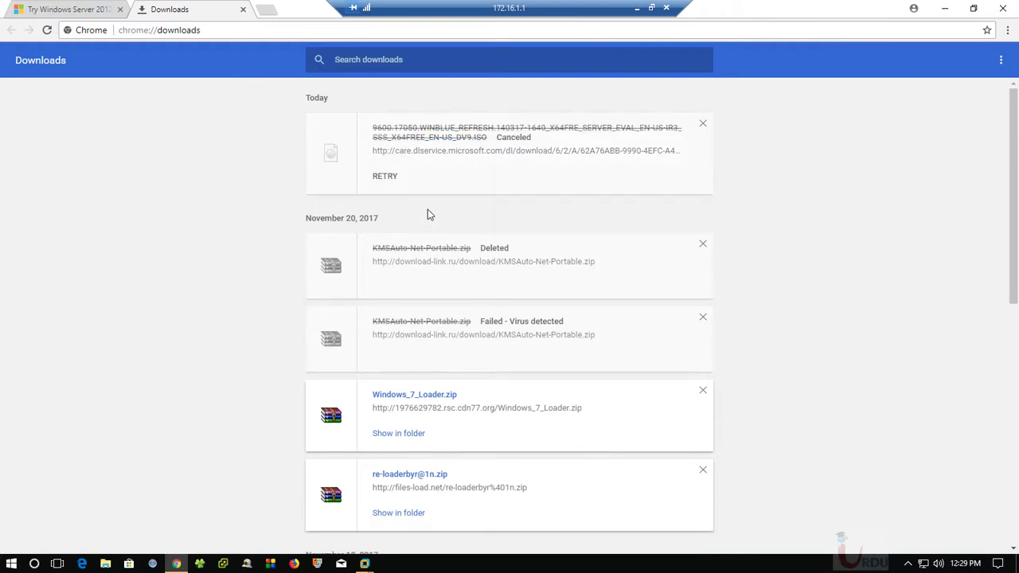
{"action": "left_click", "coordinate": [703, 124]}
{"action": "left_click", "coordinate": [637, 7]}
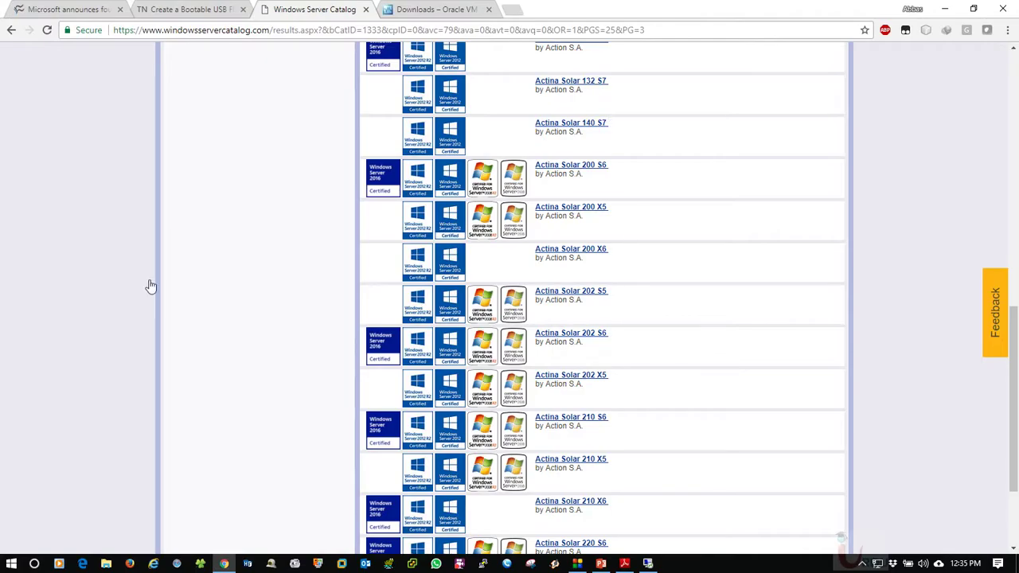
Minimize Chrome, PowerPoint and the PDF reader, then refresh the desktop
{"action": "left_click", "coordinate": [945, 9]}
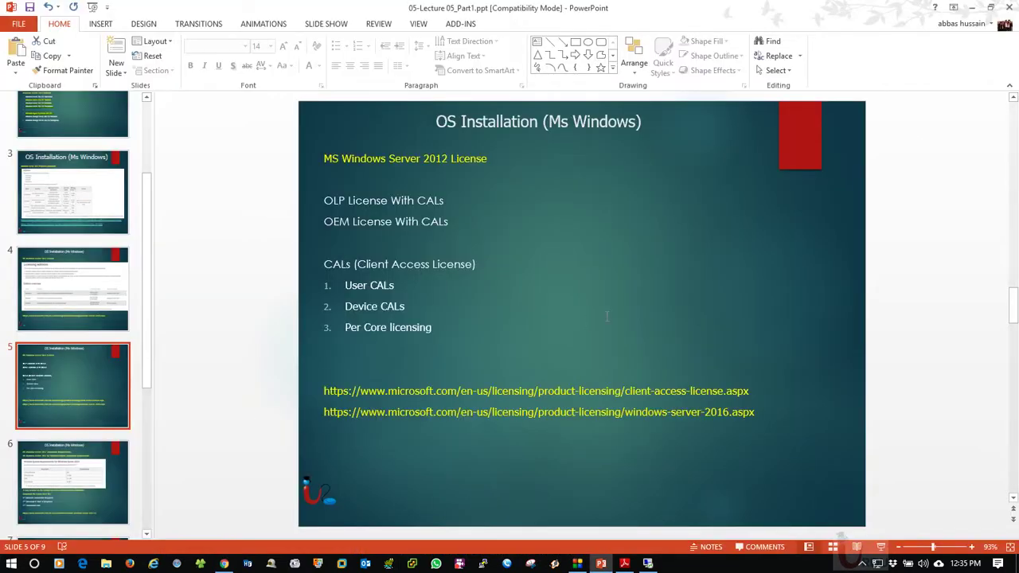
{"action": "left_click", "coordinate": [971, 7]}
{"action": "left_click", "coordinate": [946, 8]}
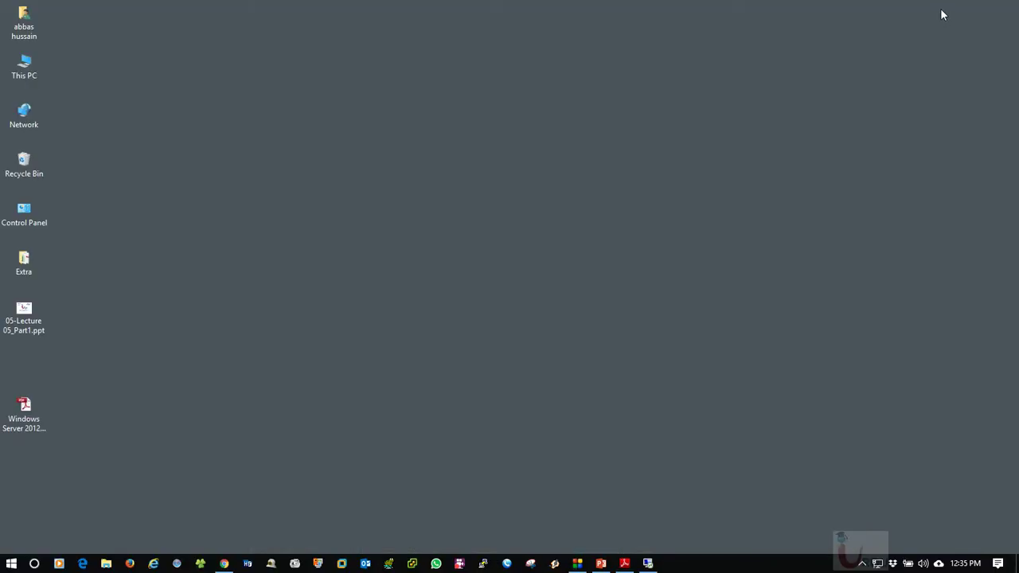
{"action": "right_click", "coordinate": [288, 163]}
{"action": "left_click", "coordinate": [315, 196]}
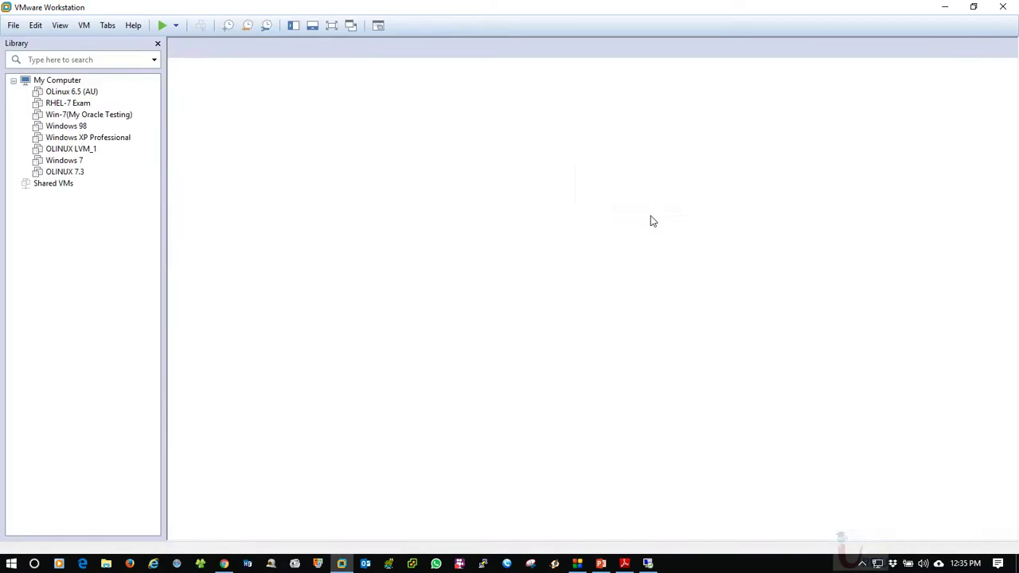
{"action": "left_click", "coordinate": [134, 26]}
{"action": "left_click", "coordinate": [173, 152]}
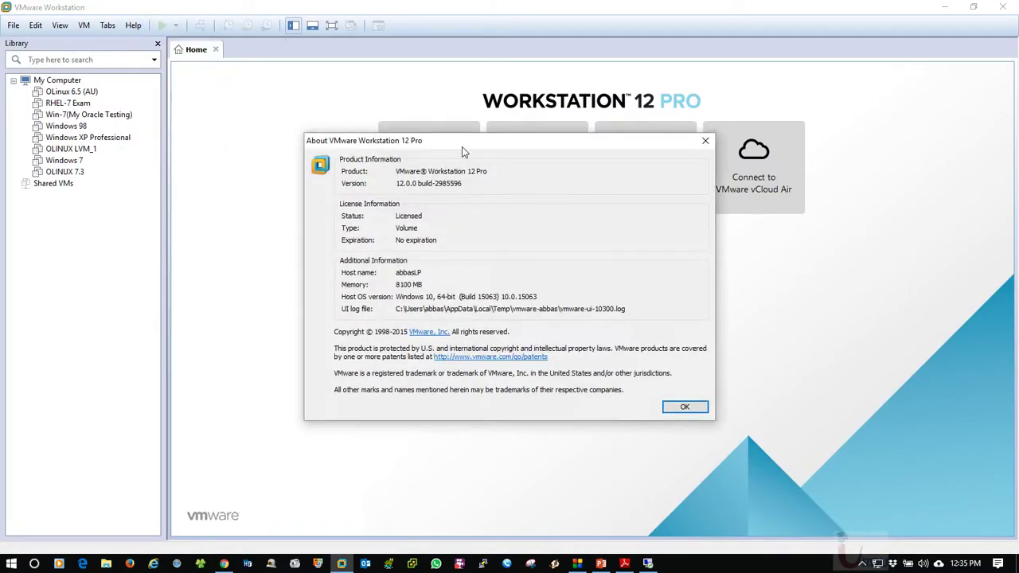
{"action": "left_click_drag", "start_coordinate": [465, 151], "coordinate": [425, 139]}
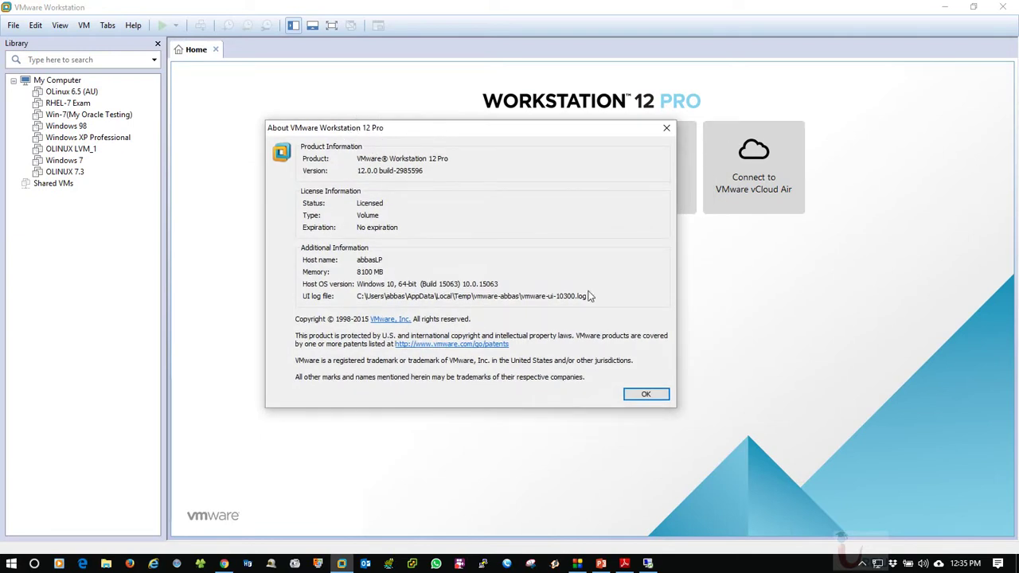
{"action": "left_click", "coordinate": [649, 396]}
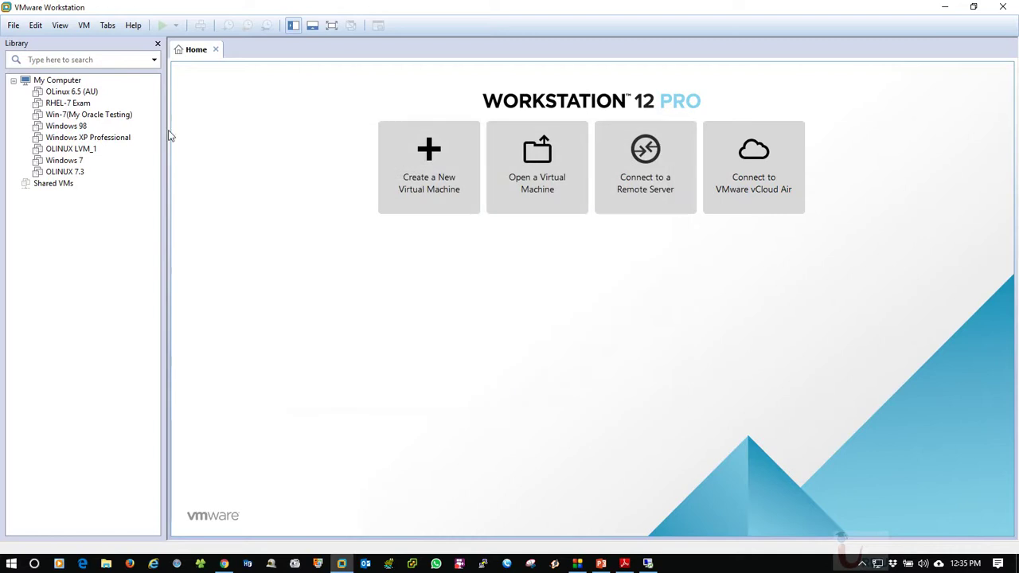
{"action": "key", "text": "super+d"}
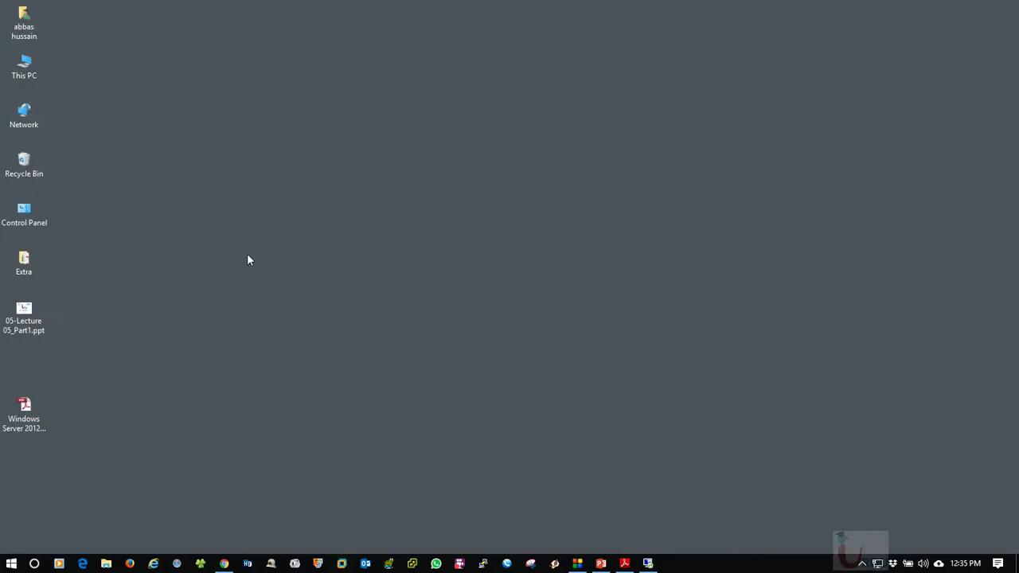
{"action": "key", "text": "super+d"}
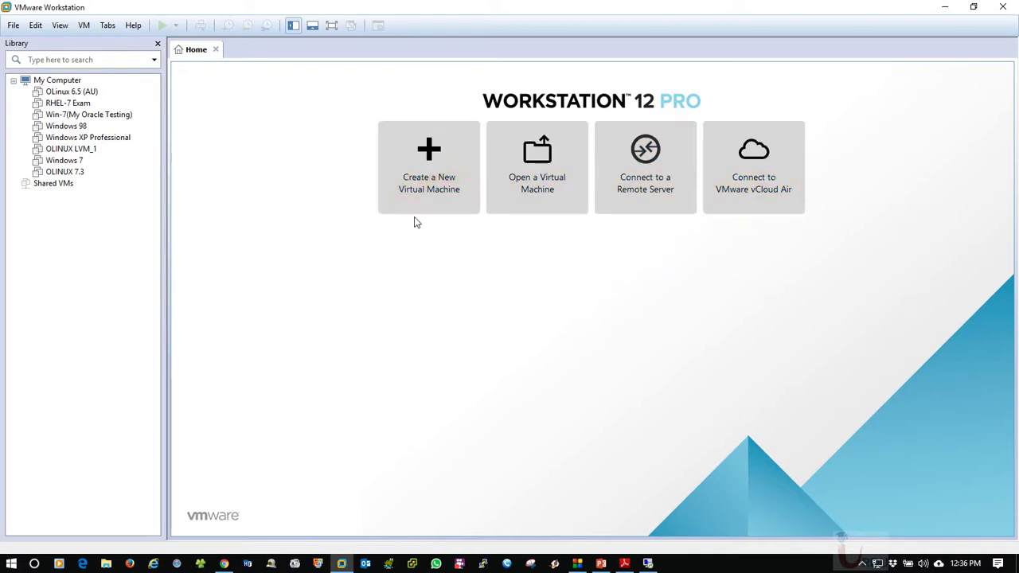
{"action": "left_click", "coordinate": [13, 81]}
{"action": "left_click", "coordinate": [13, 81]}
{"action": "left_click", "coordinate": [13, 81]}
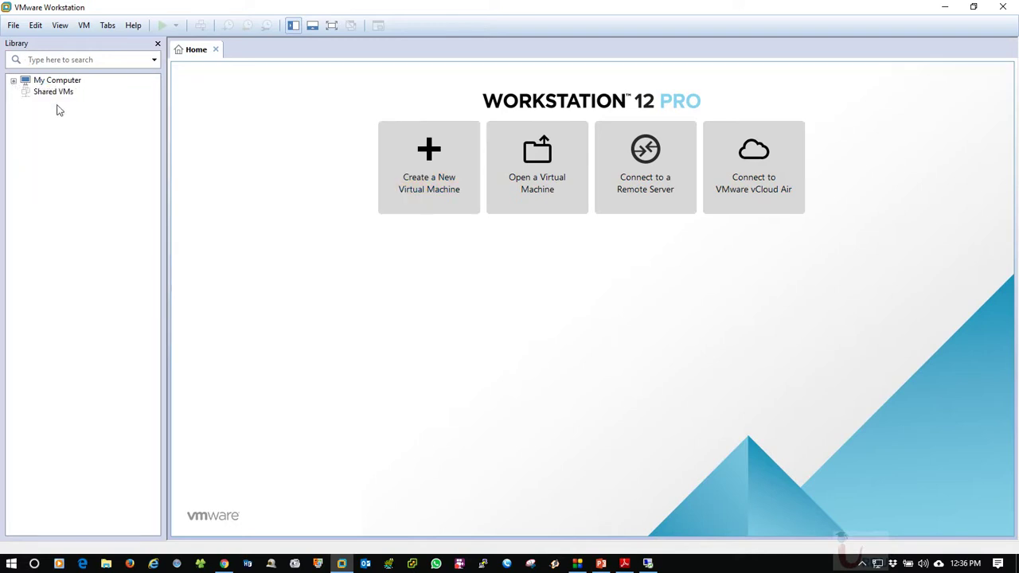
{"action": "left_click", "coordinate": [13, 80]}
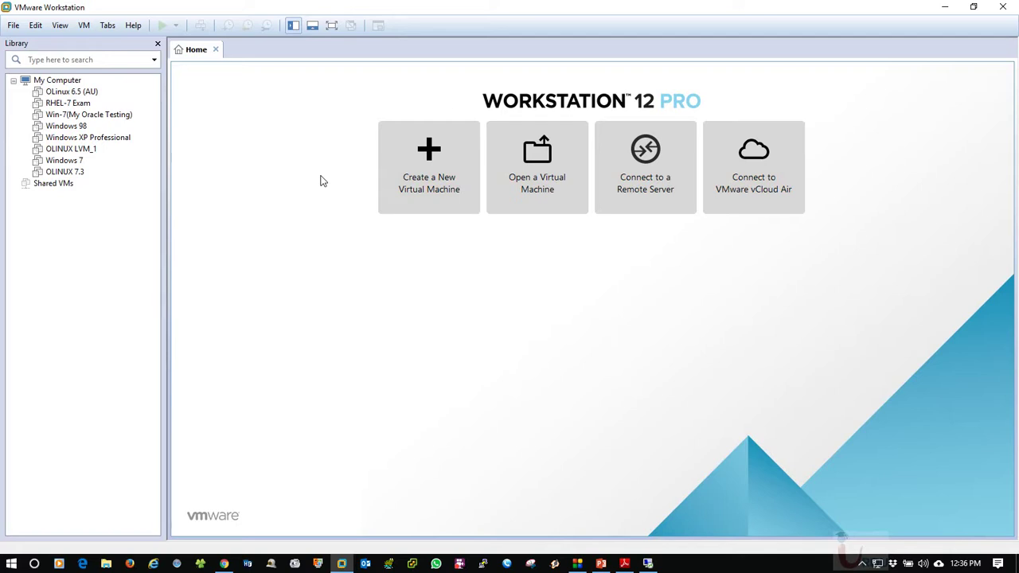
{"action": "left_click", "coordinate": [202, 563]}
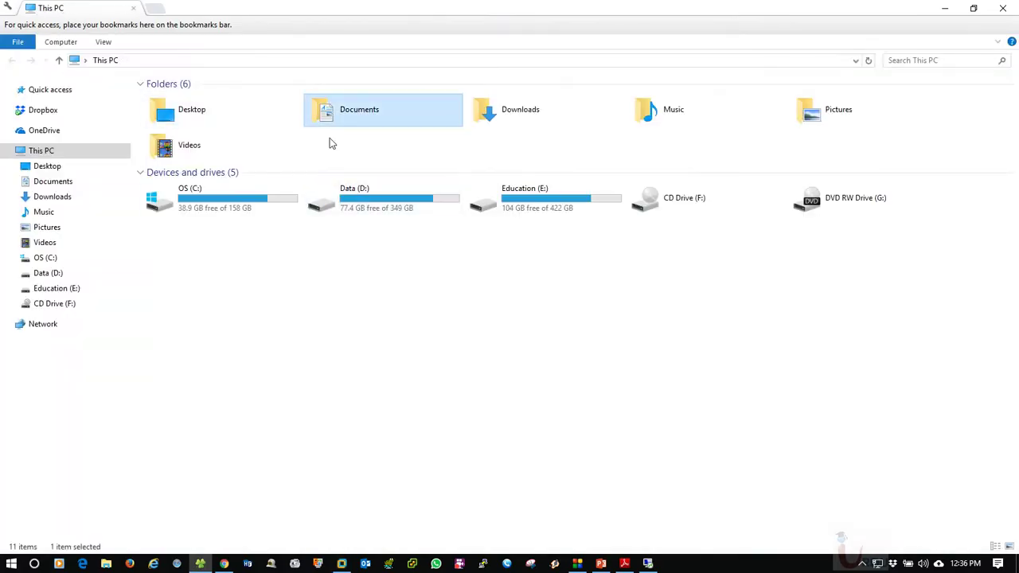
{"action": "key", "text": "Return"}
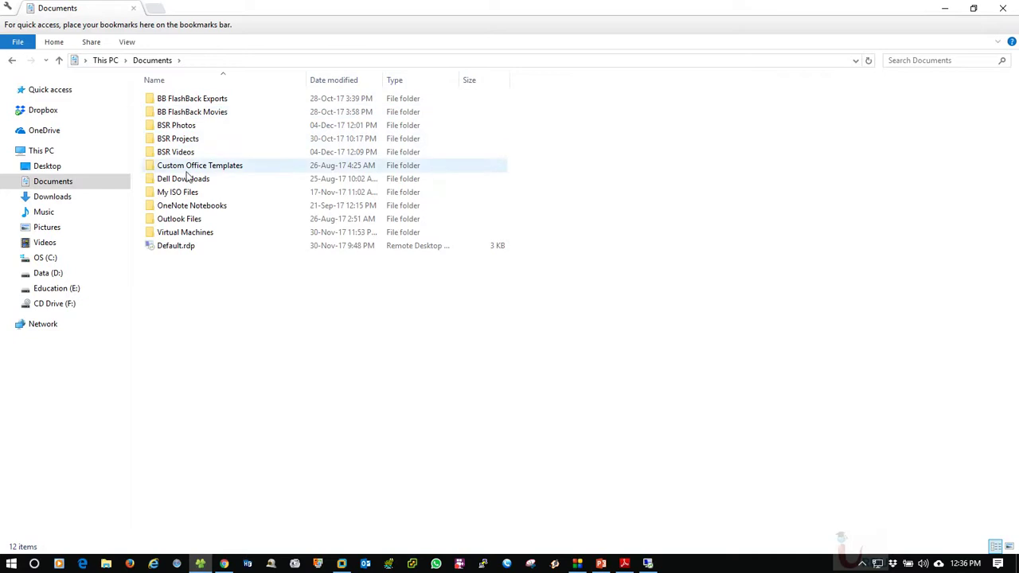
{"action": "double_click", "coordinate": [194, 233]}
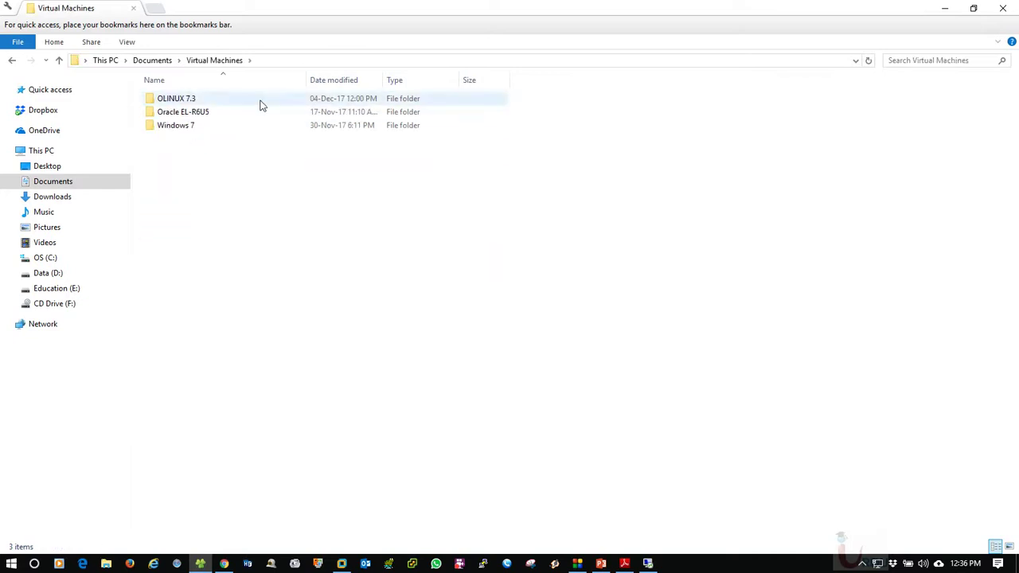
{"action": "left_click", "coordinate": [270, 62]}
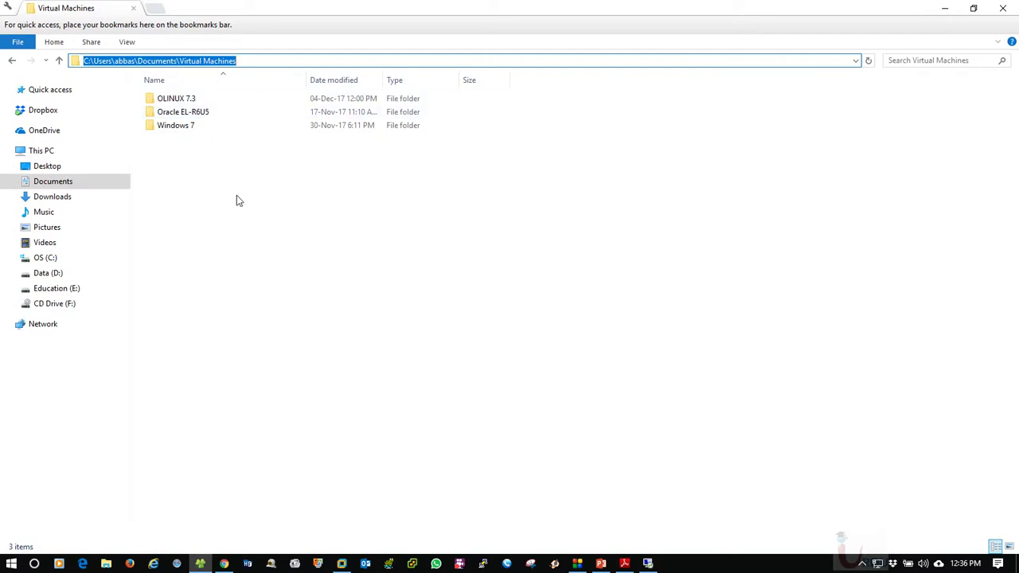
{"action": "double_click", "coordinate": [179, 125]}
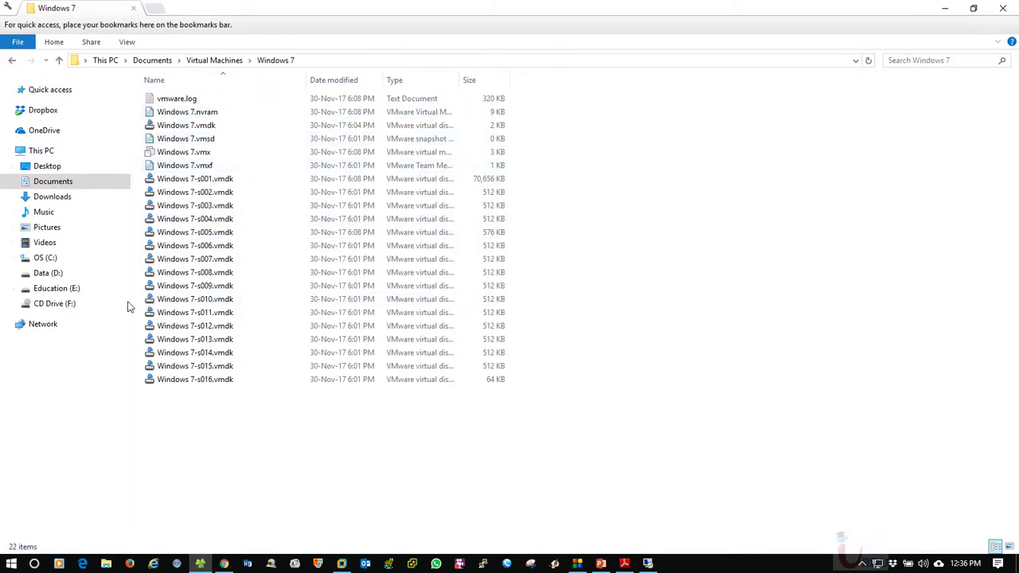
{"action": "left_click", "coordinate": [12, 60]}
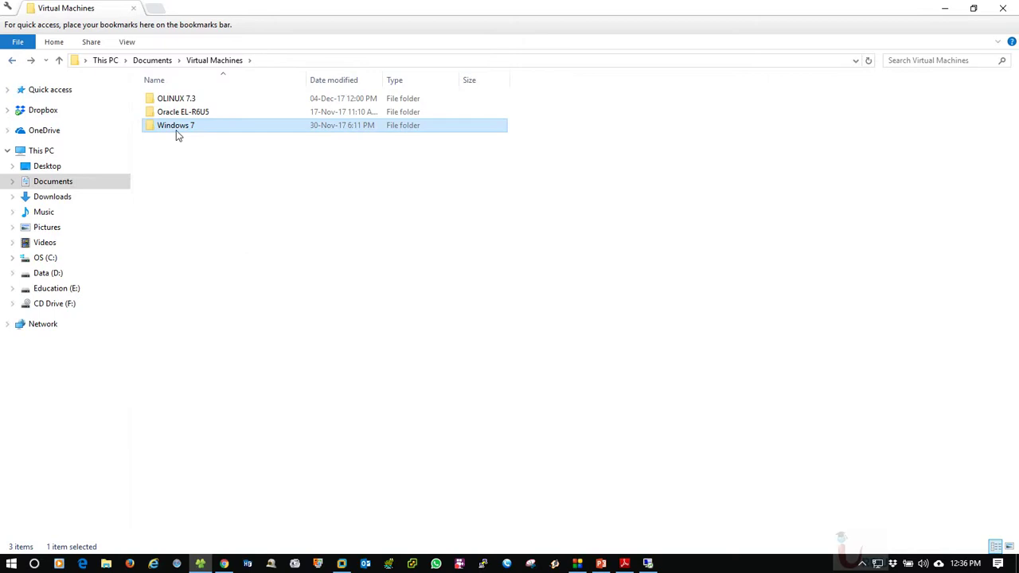
{"action": "right_click", "coordinate": [280, 193]}
{"action": "left_click", "coordinate": [315, 241]}
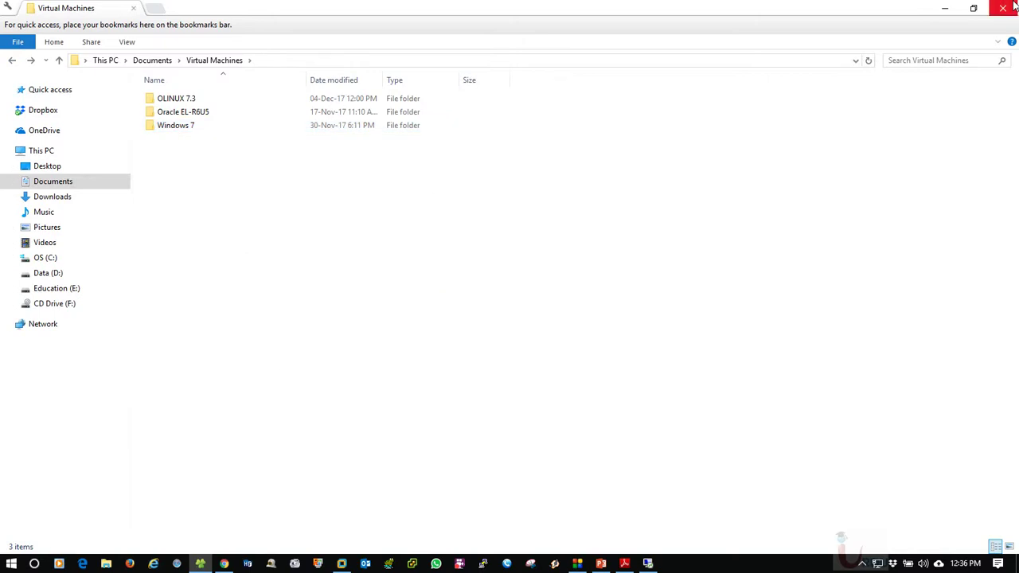
{"action": "left_click", "coordinate": [1014, 5]}
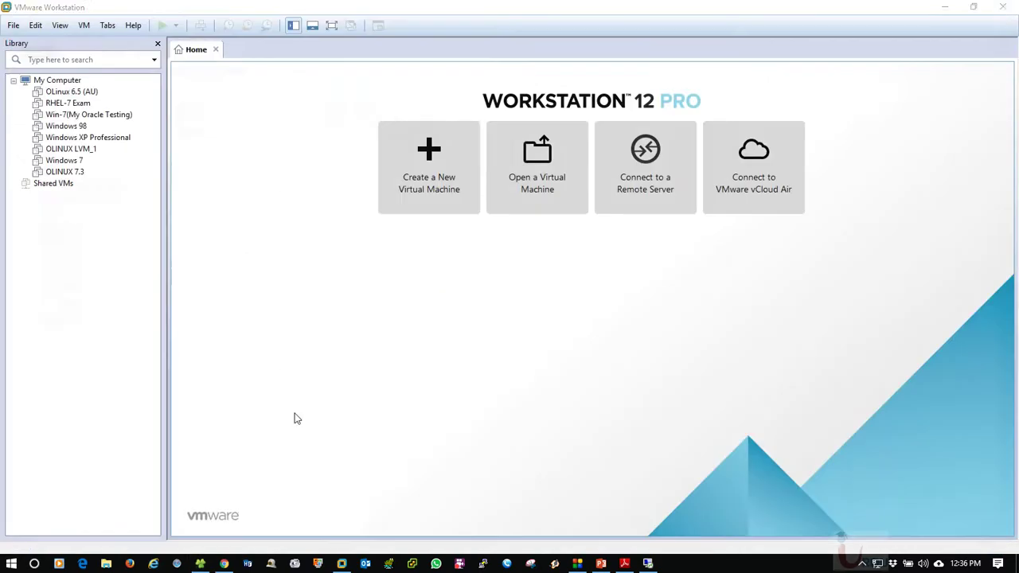
Open the VMware Workstation Preferences window and move it aside
{"action": "left_click", "coordinate": [60, 26]}
{"action": "mouse_move", "coordinate": [37, 26]}
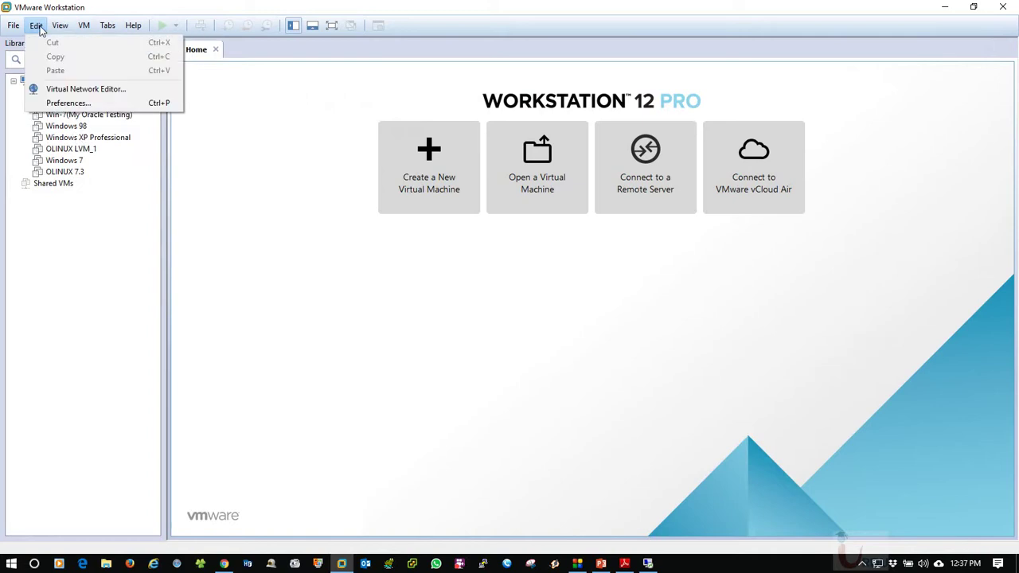
{"action": "left_click", "coordinate": [69, 102]}
{"action": "left_click_drag", "start_coordinate": [516, 132], "coordinate": [416, 102]}
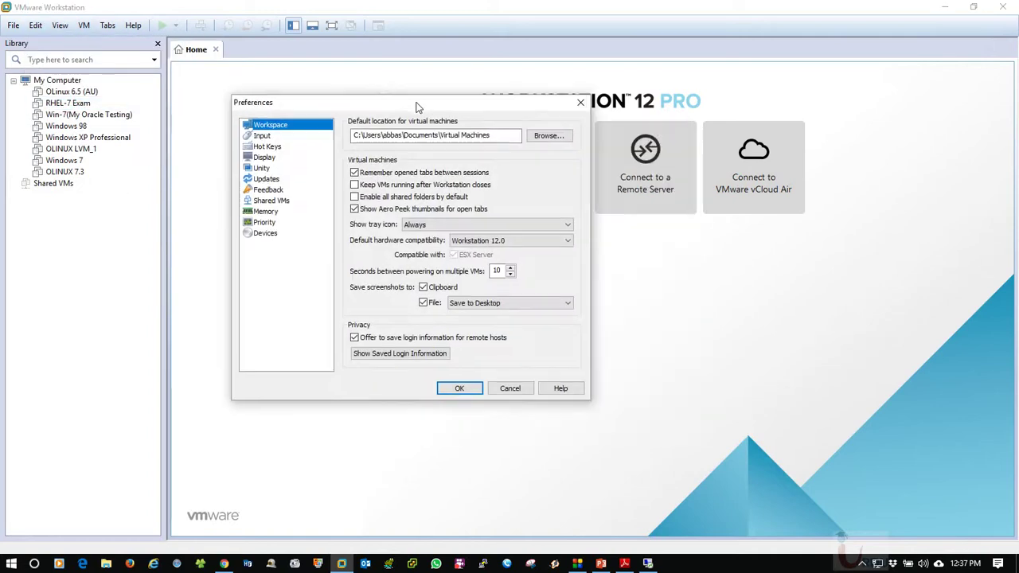
Browse File Explorer to E:\Oracle Vms\Oracle Labs and copy the folder path
{"action": "left_click", "coordinate": [200, 563]}
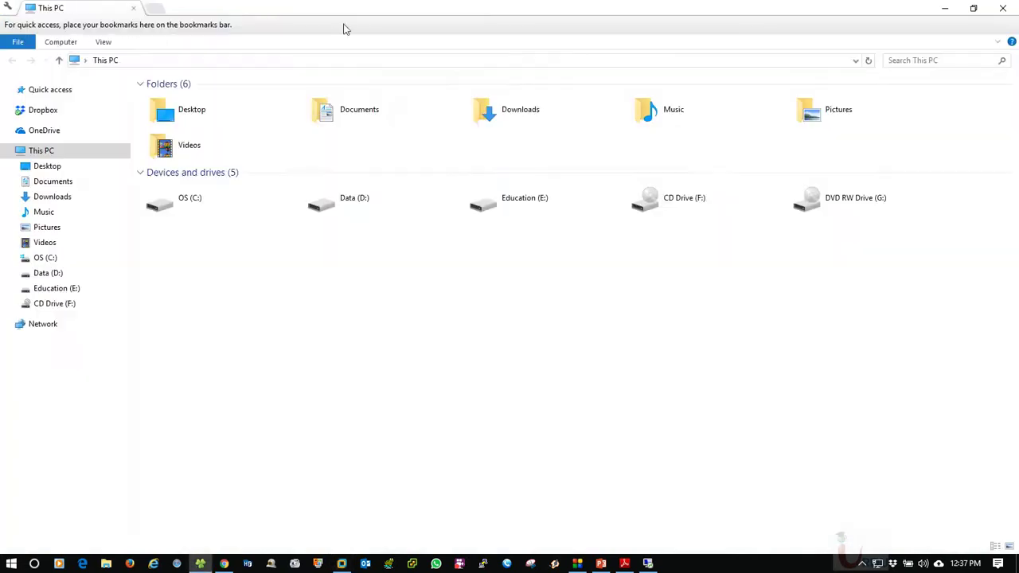
{"action": "double_click", "coordinate": [541, 218]}
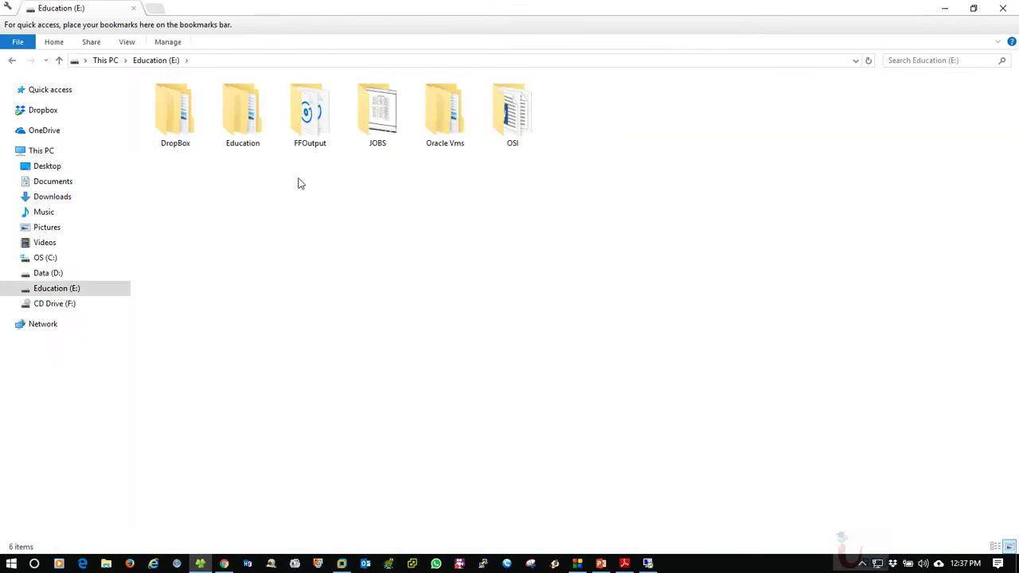
{"action": "double_click", "coordinate": [445, 116]}
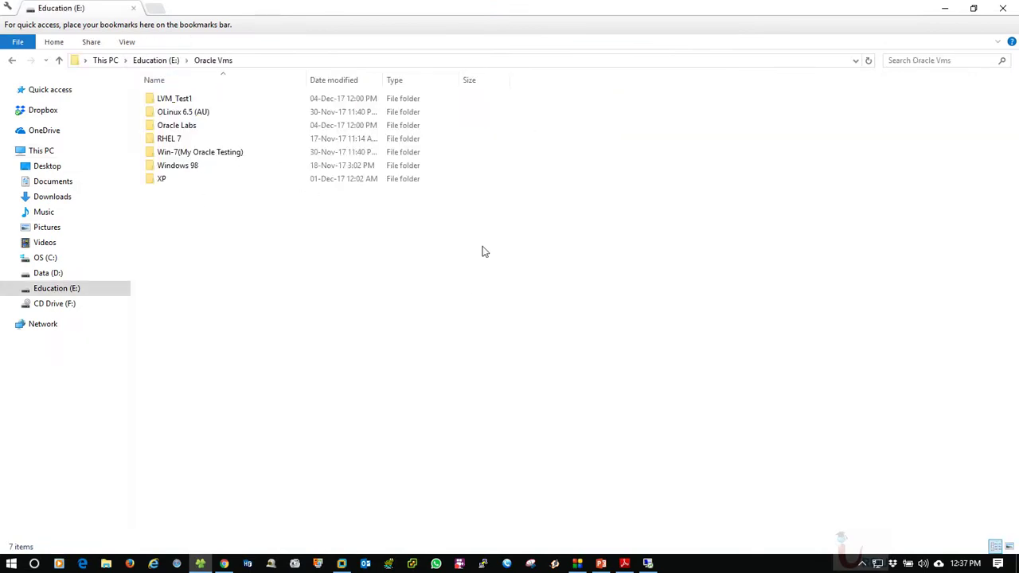
{"action": "double_click", "coordinate": [171, 125]}
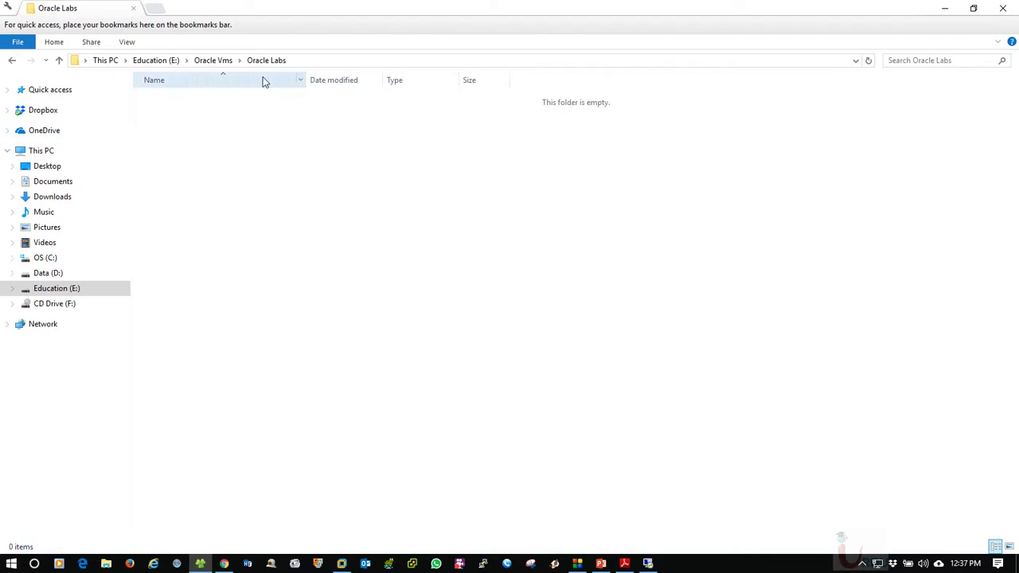
{"action": "left_click", "coordinate": [319, 59]}
{"action": "right_click", "coordinate": [153, 66]}
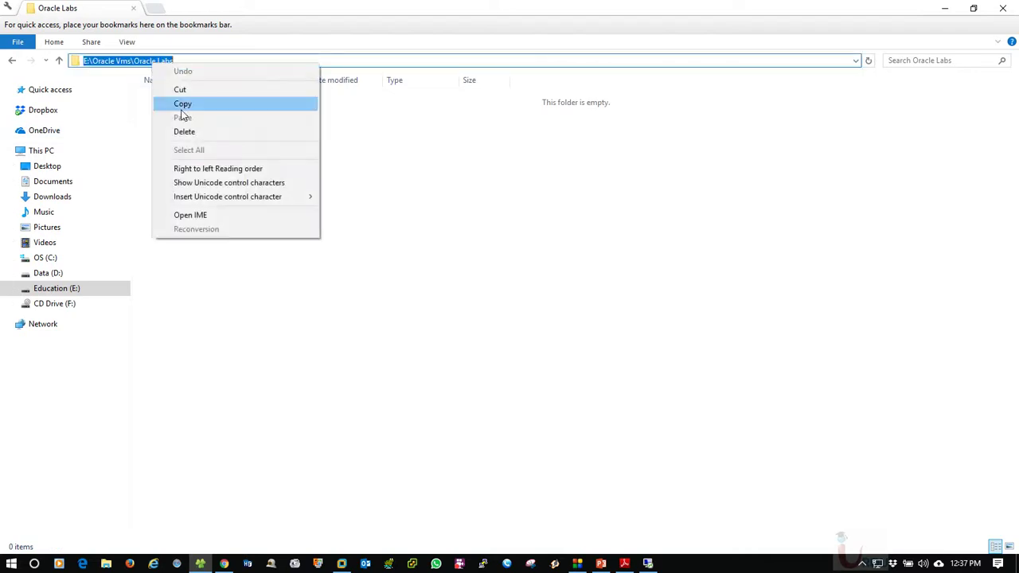
{"action": "left_click", "coordinate": [182, 106]}
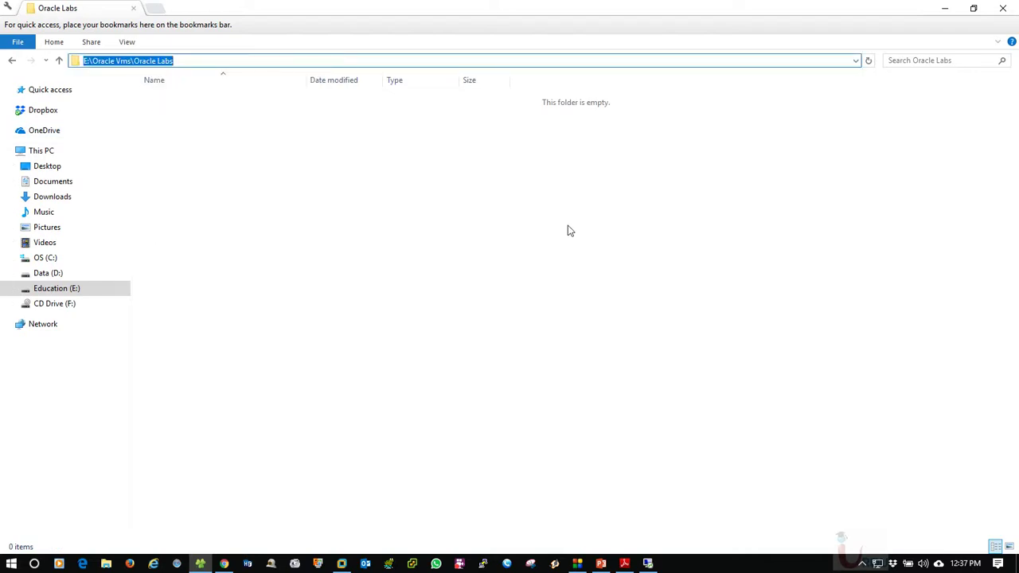
Paste the path as the default virtual machine location, confirm, and show the empty folder
{"action": "left_click", "coordinate": [342, 564]}
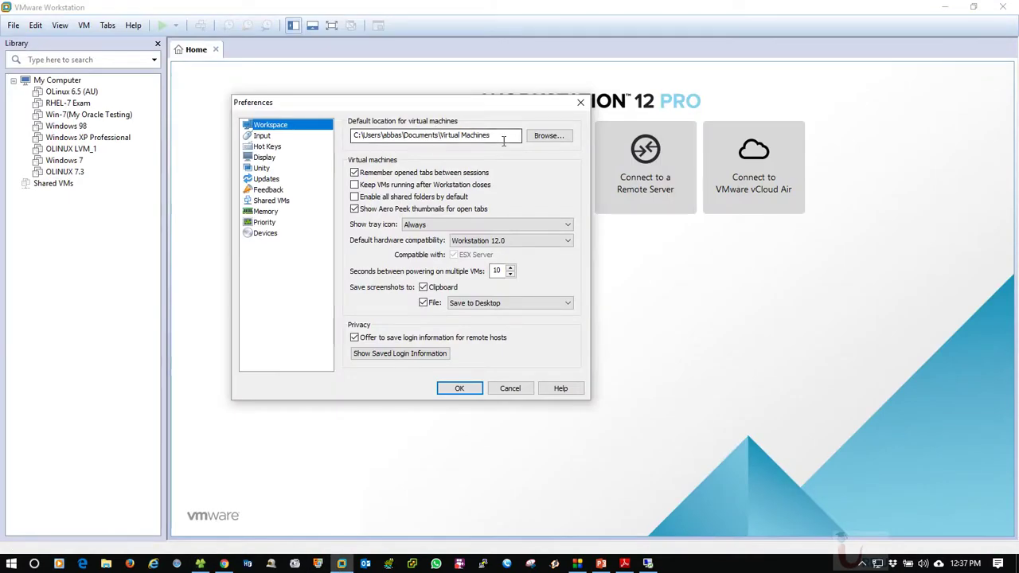
{"action": "key", "text": "Tab"}
{"action": "key", "text": "ctrl+v"}
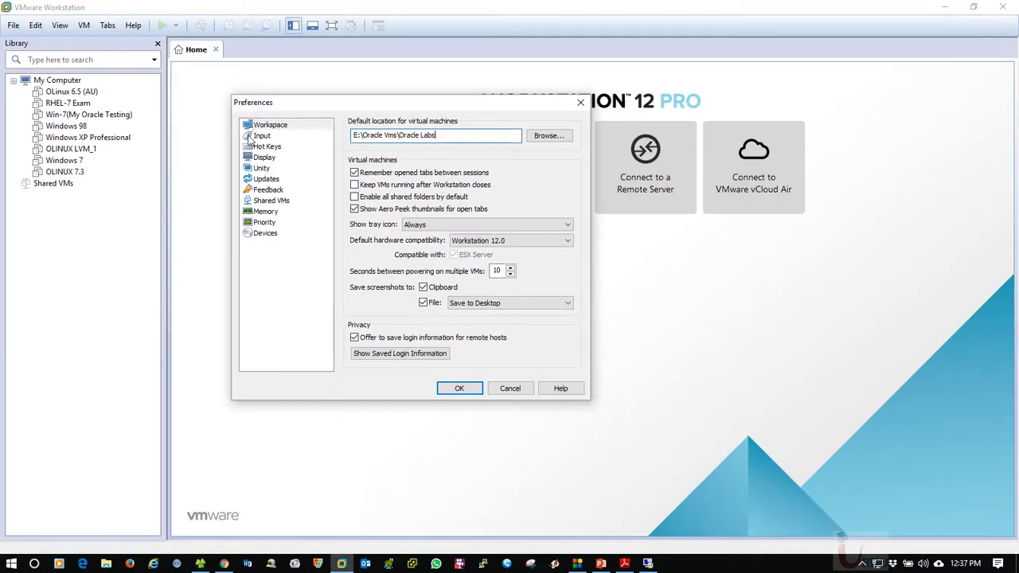
{"action": "left_click", "coordinate": [460, 390]}
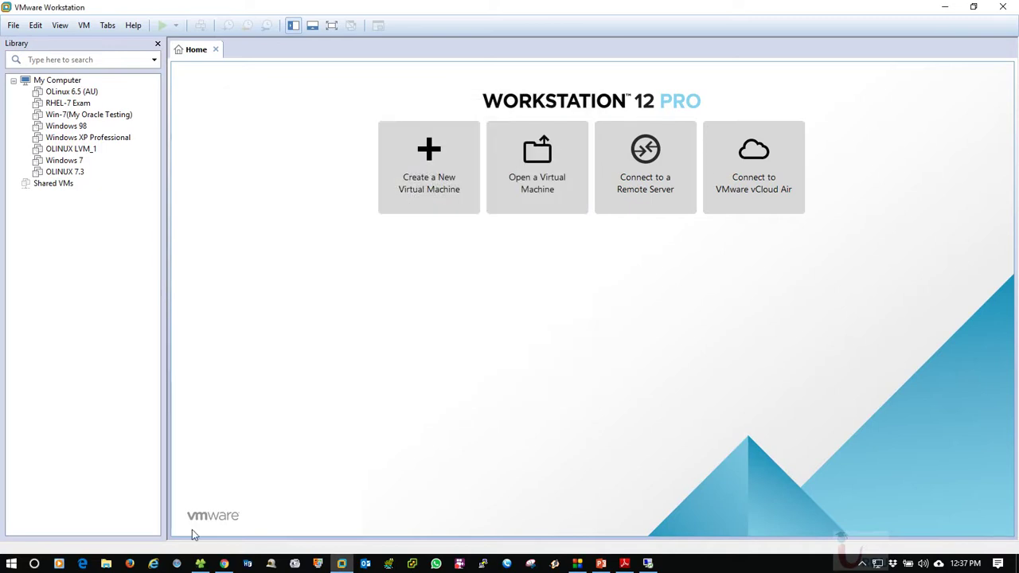
{"action": "left_click", "coordinate": [200, 564]}
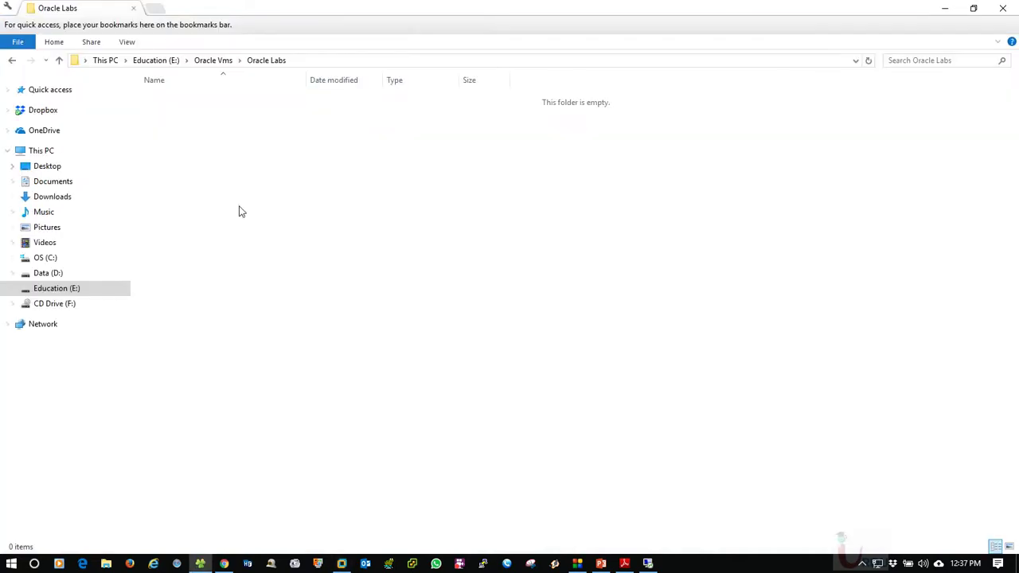
Minimize and restore the Oracle Labs folder, then open and cancel Workstation's Open a Virtual Machine dialog
{"action": "left_click", "coordinate": [945, 8]}
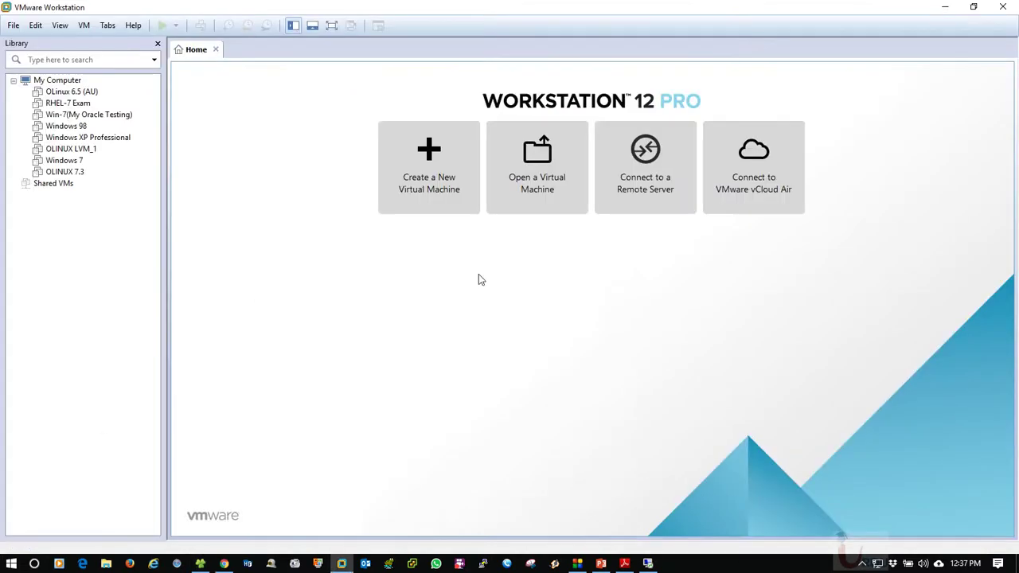
{"action": "left_click", "coordinate": [199, 564]}
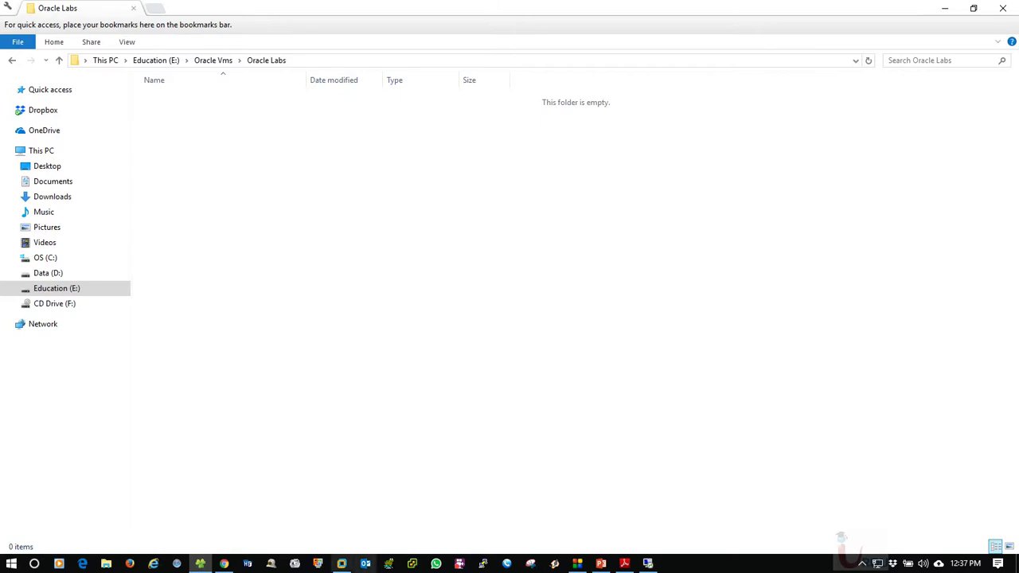
{"action": "left_click", "coordinate": [342, 564]}
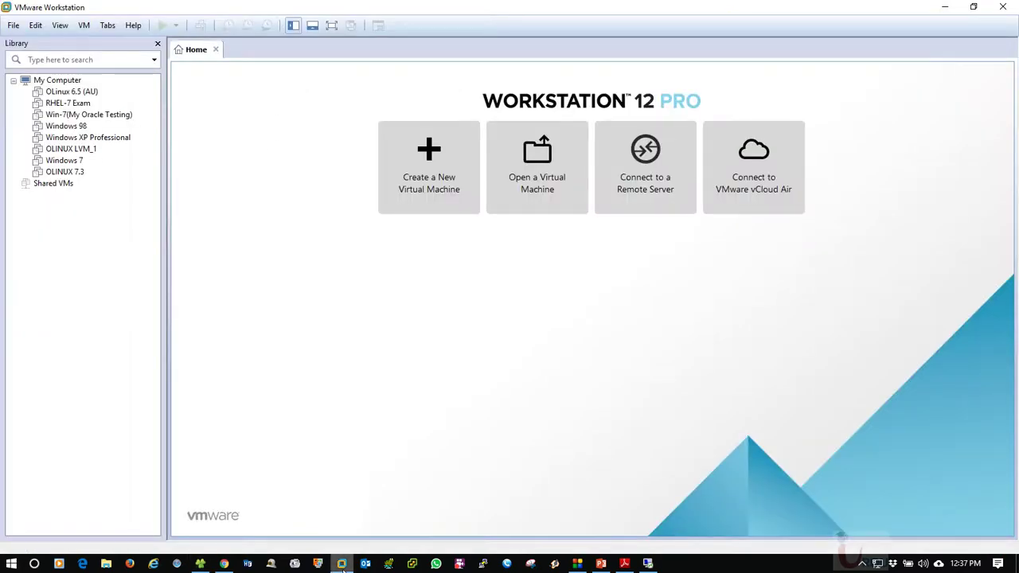
{"action": "left_click", "coordinate": [557, 210]}
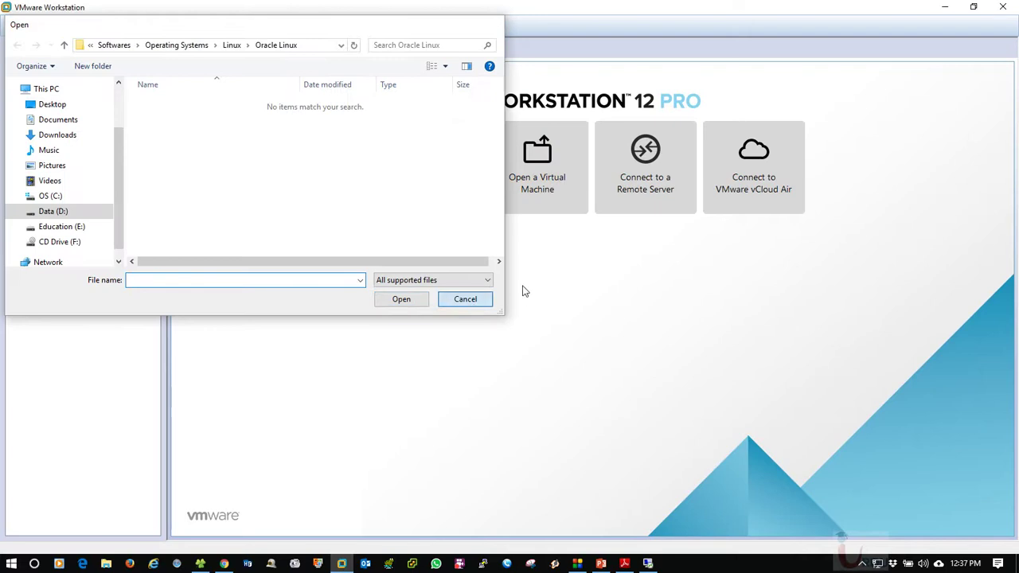
{"action": "left_click", "coordinate": [465, 299]}
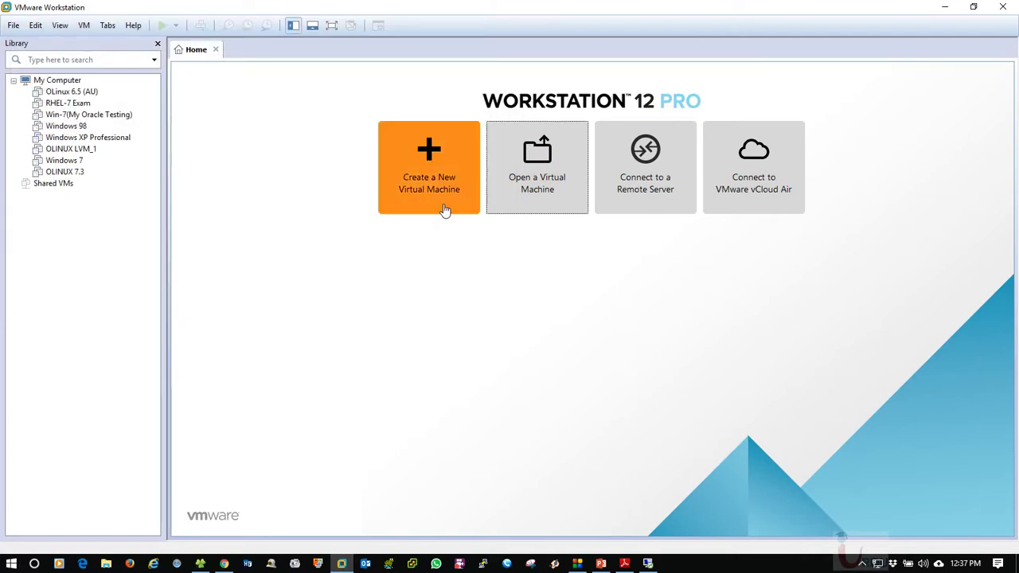
Launch the New Virtual Machine Wizard and choose the Custom (advanced) configuration
{"action": "left_click", "coordinate": [444, 207]}
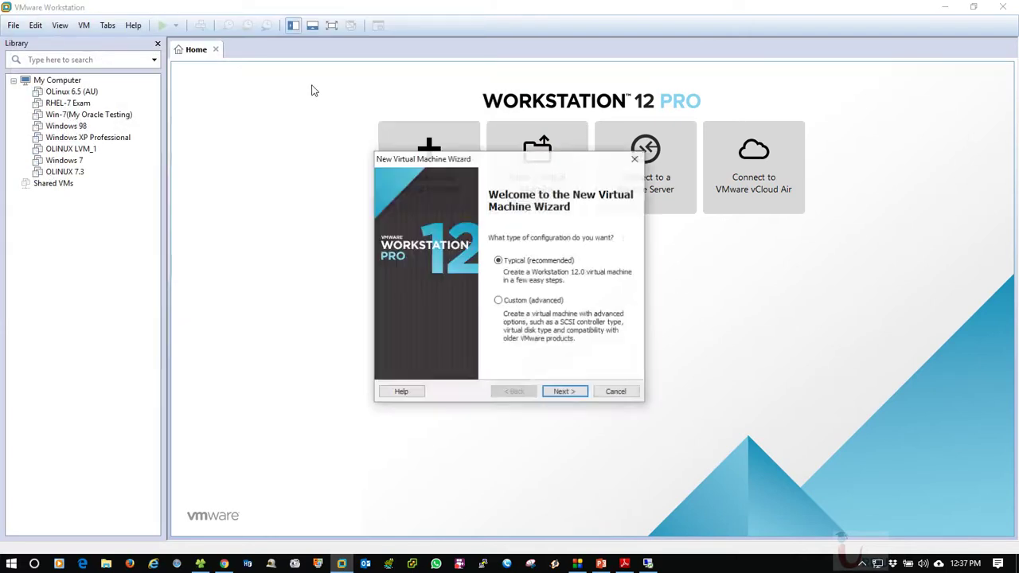
{"action": "left_click_drag", "start_coordinate": [530, 163], "coordinate": [313, 48]}
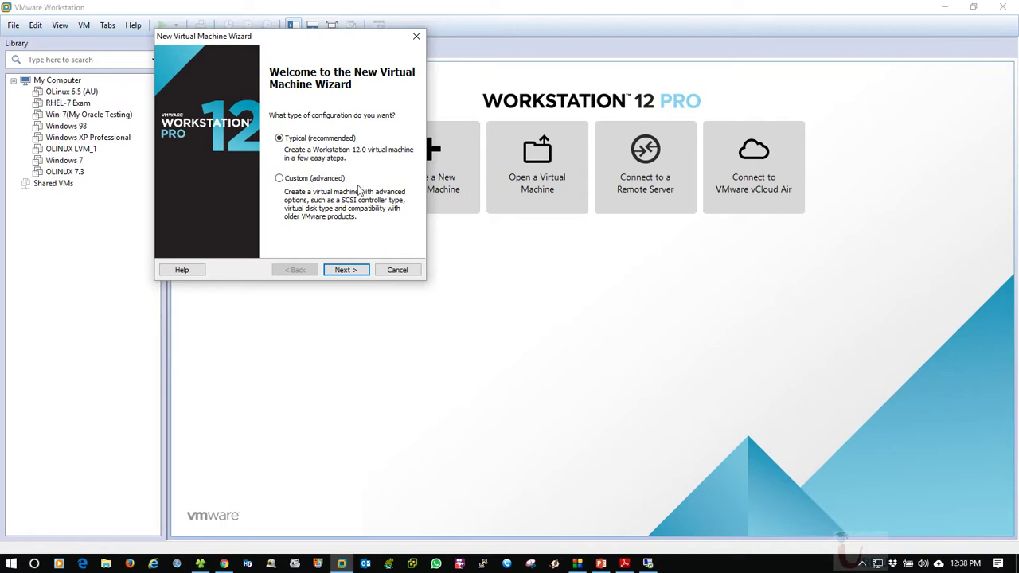
{"action": "left_click", "coordinate": [280, 179]}
{"action": "left_click", "coordinate": [342, 270]}
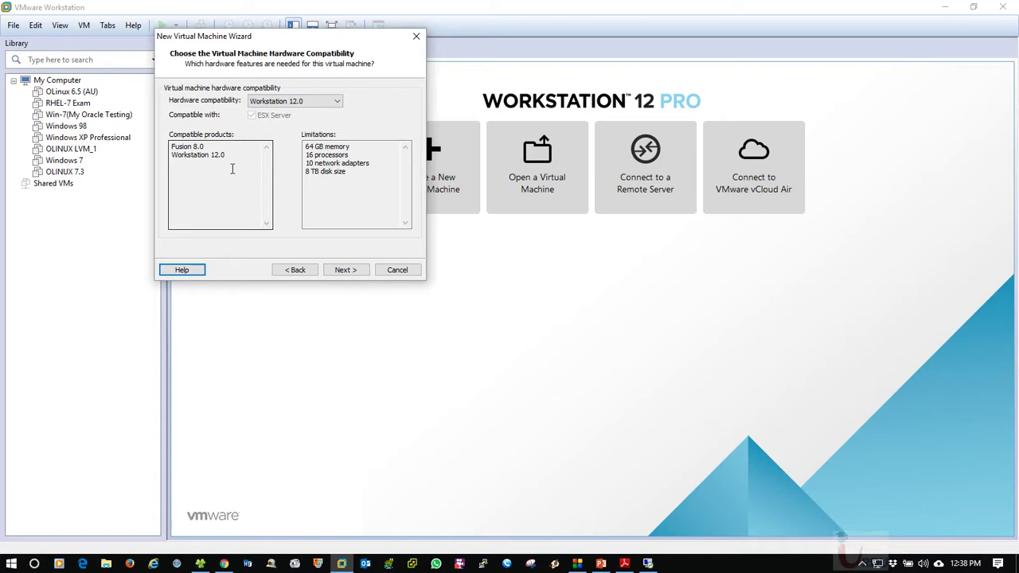
Try Workstation 10.0 hardware compatibility and review its memory and processor limits
{"action": "left_click", "coordinate": [303, 102]}
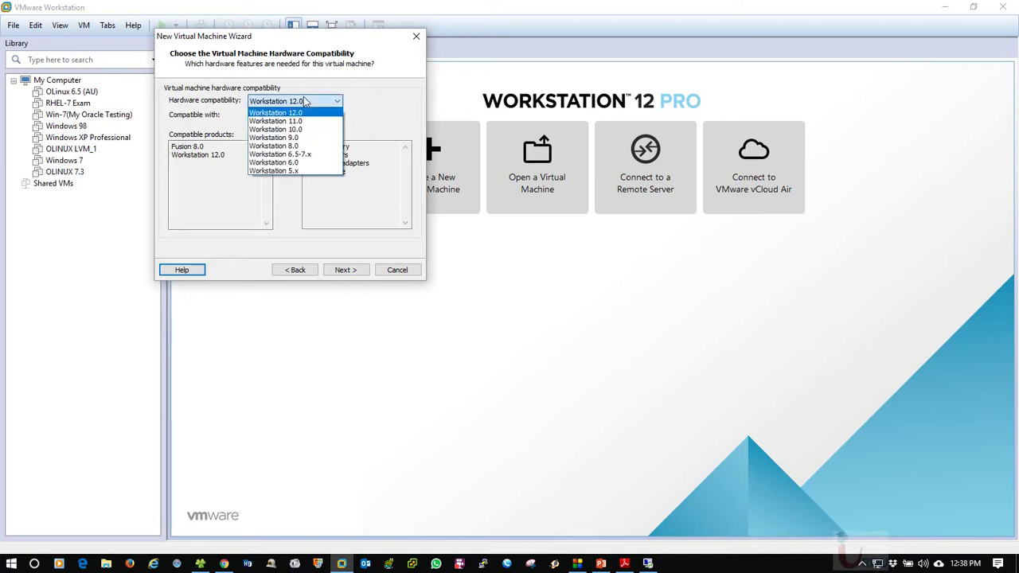
{"action": "left_click", "coordinate": [307, 130]}
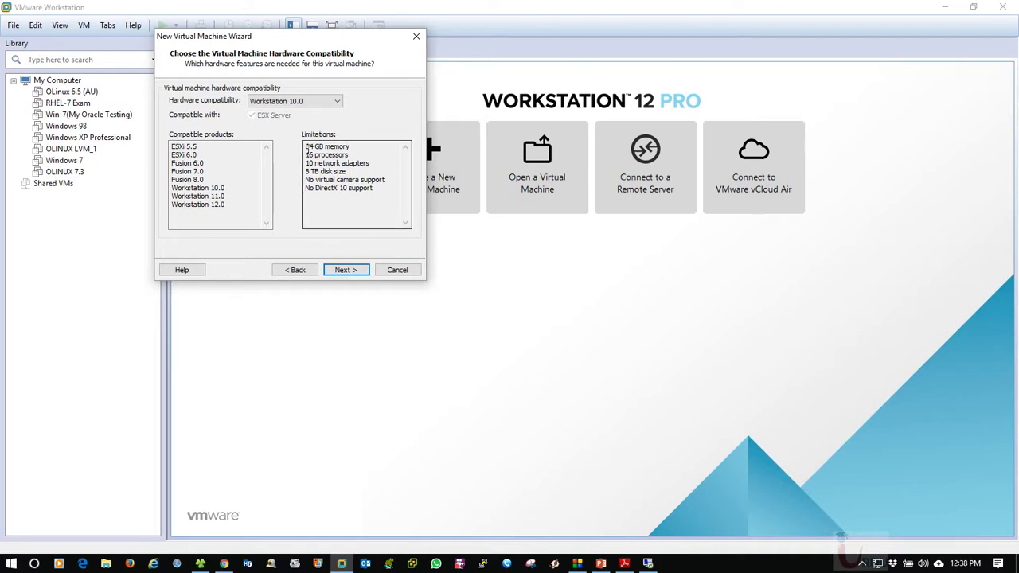
{"action": "left_click_drag", "start_coordinate": [304, 147], "coordinate": [358, 152]}
{"action": "left_click", "coordinate": [361, 153]}
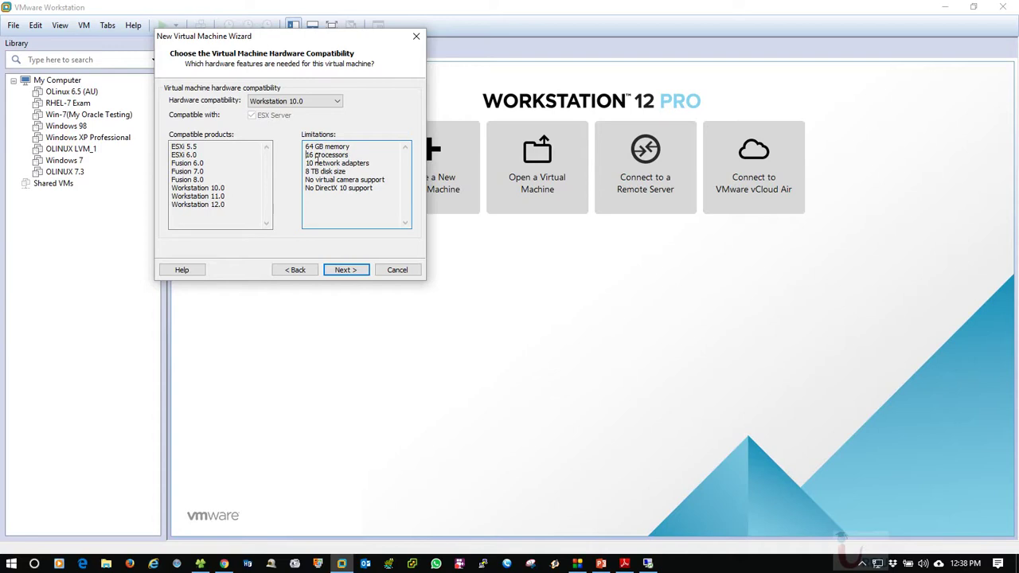
{"action": "left_click", "coordinate": [365, 198]}
Set compatibility back to Workstation 12.0, review its limits, go forward, then back one page
{"action": "left_click", "coordinate": [279, 101]}
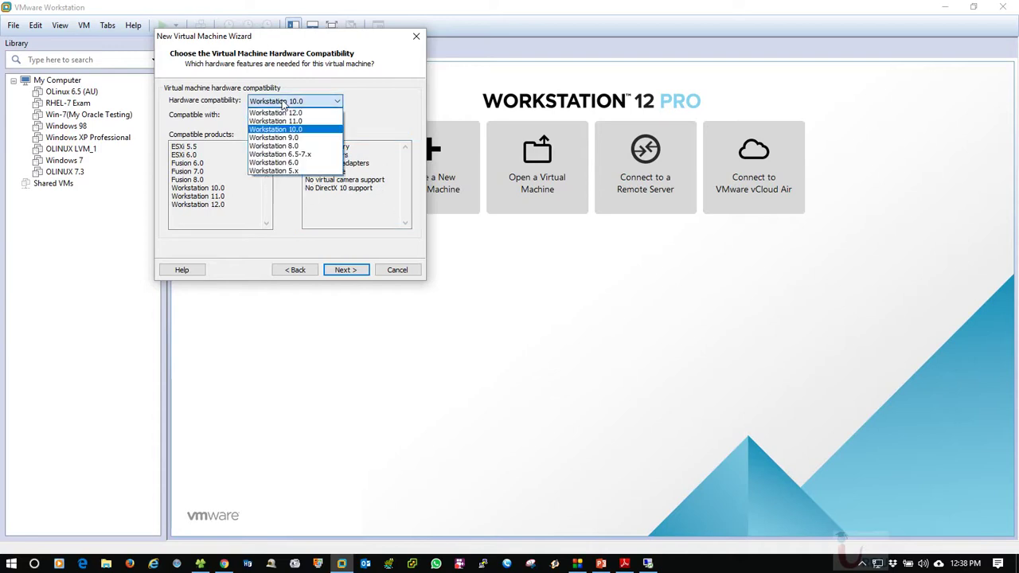
{"action": "left_click", "coordinate": [277, 113]}
{"action": "left_click_drag", "start_coordinate": [304, 159], "coordinate": [349, 184]}
{"action": "left_click", "coordinate": [345, 195]}
{"action": "left_click", "coordinate": [349, 185]}
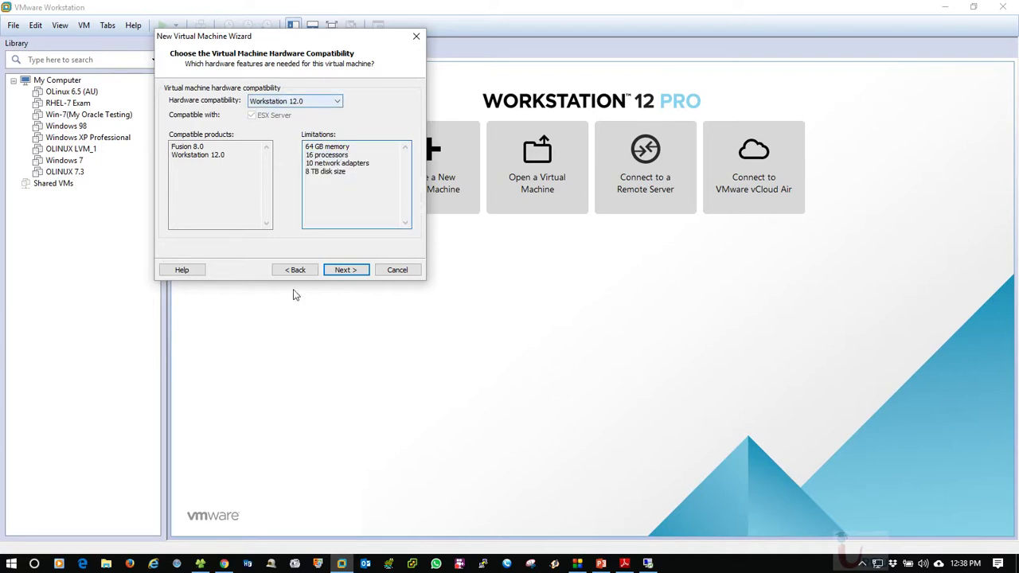
{"action": "left_click", "coordinate": [341, 270]}
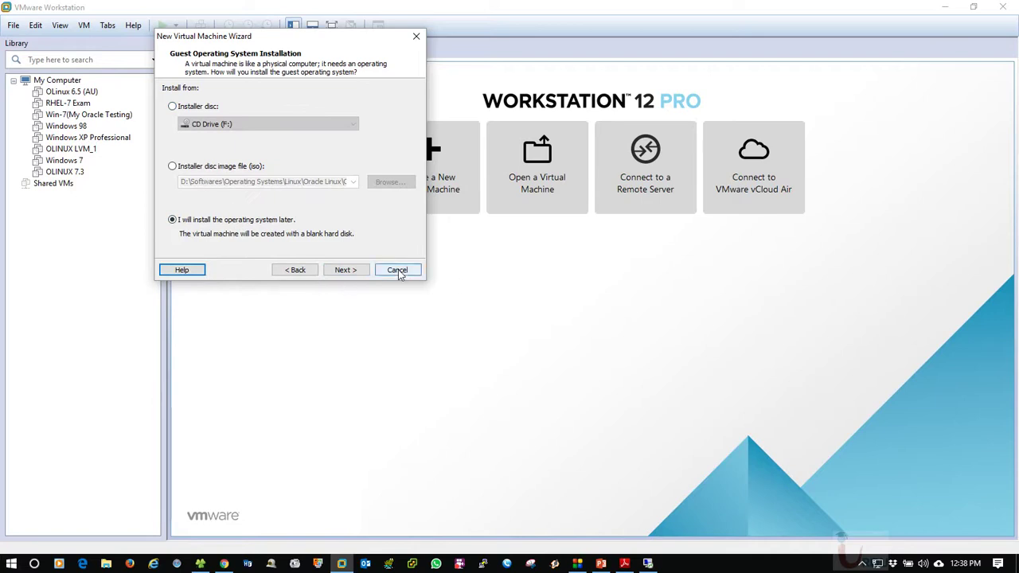
{"action": "left_click", "coordinate": [310, 269]}
Choose the Typical configuration and try the installer disc option with CD Drive (F:)
{"action": "left_click", "coordinate": [310, 269]}
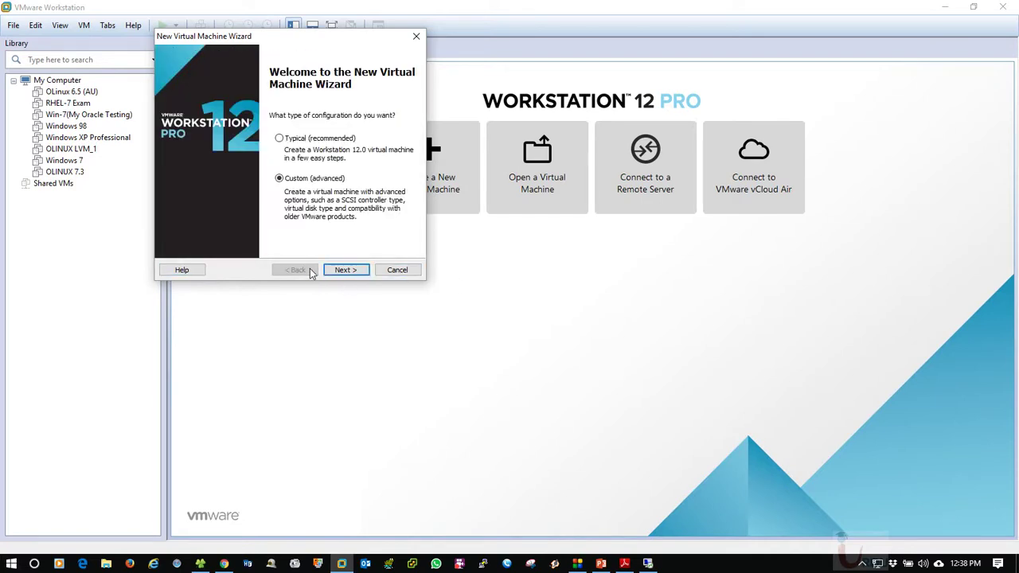
{"action": "left_click", "coordinate": [281, 139]}
{"action": "left_click", "coordinate": [342, 271]}
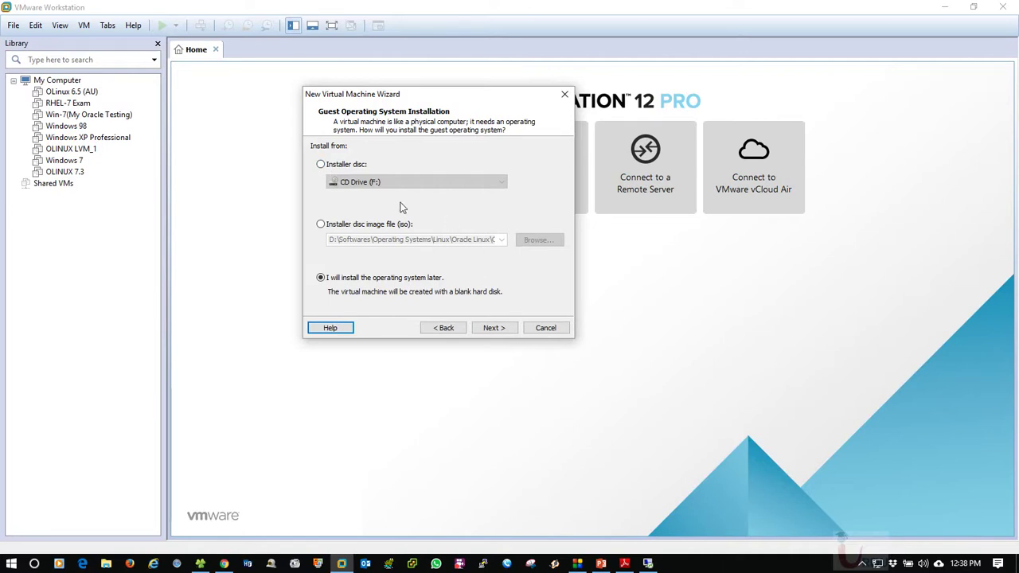
{"action": "left_click", "coordinate": [322, 165]}
{"action": "left_click", "coordinate": [357, 183]}
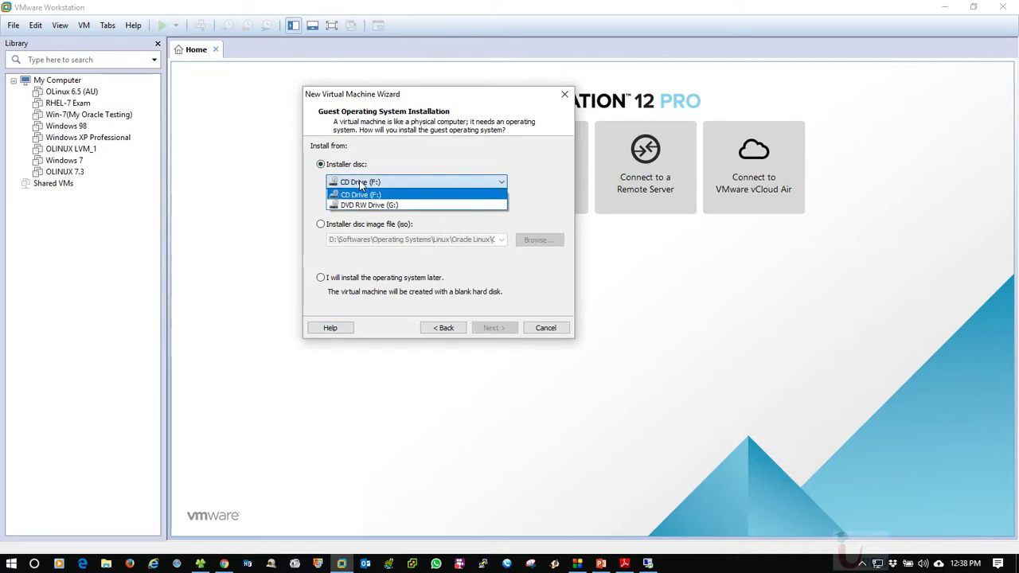
{"action": "left_click", "coordinate": [361, 185]}
{"action": "left_click", "coordinate": [361, 189]}
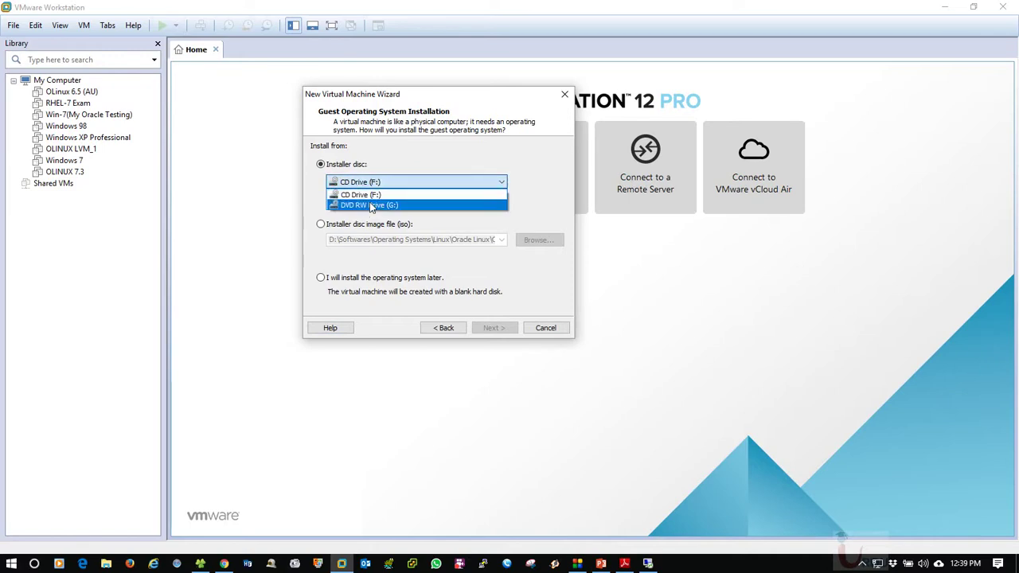
{"action": "left_click", "coordinate": [376, 195]}
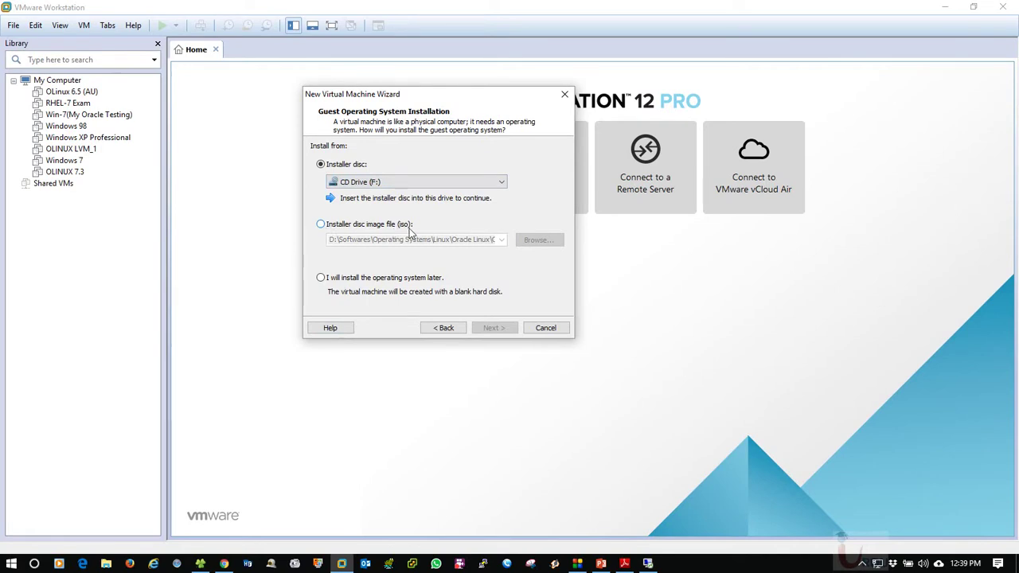
Switch to the disc image option, step ahead to naming and disk capacity, then back
{"action": "left_click_drag", "start_coordinate": [404, 94], "coordinate": [365, 83]}
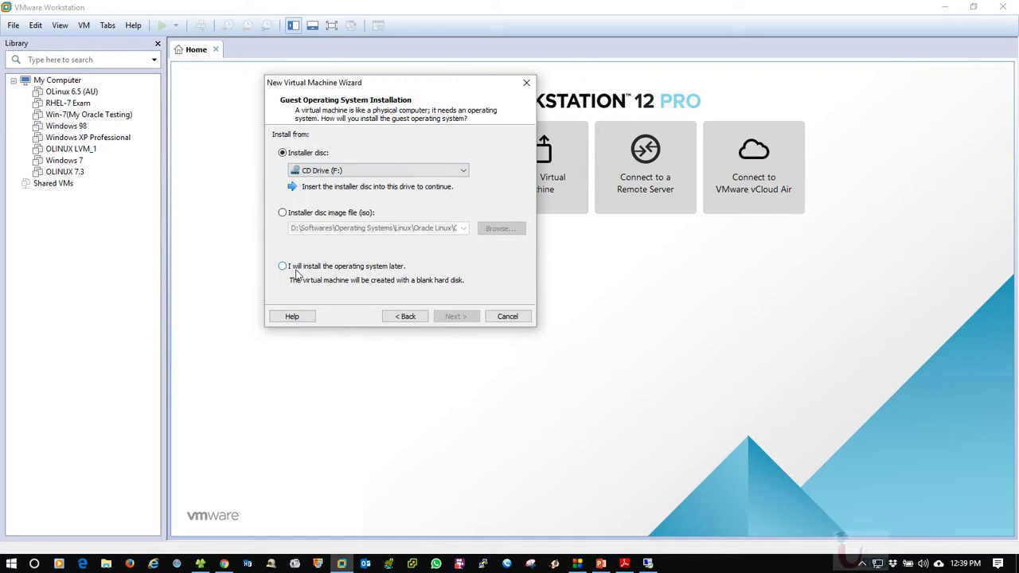
{"action": "left_click", "coordinate": [306, 216]}
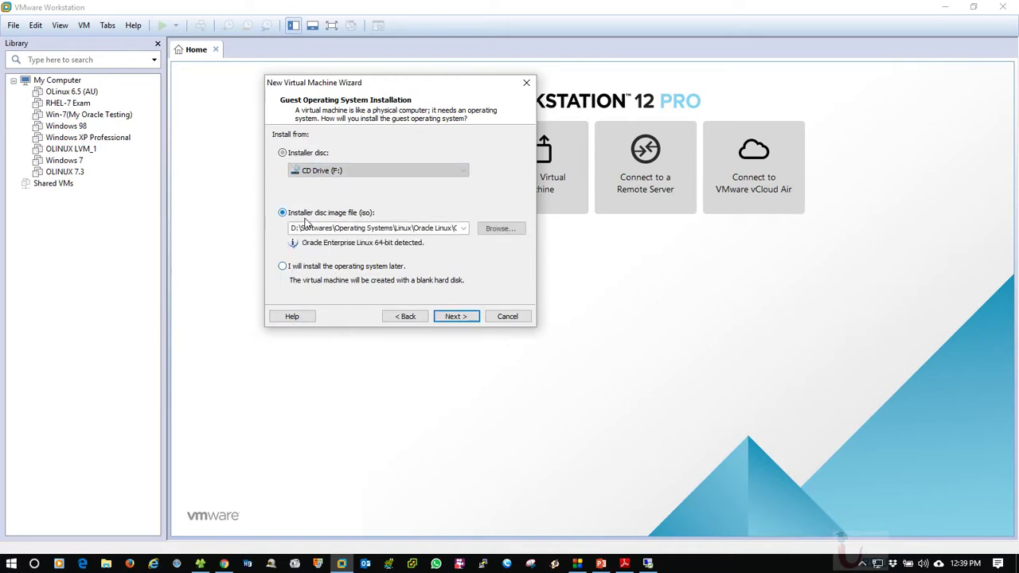
{"action": "left_click", "coordinate": [456, 316]}
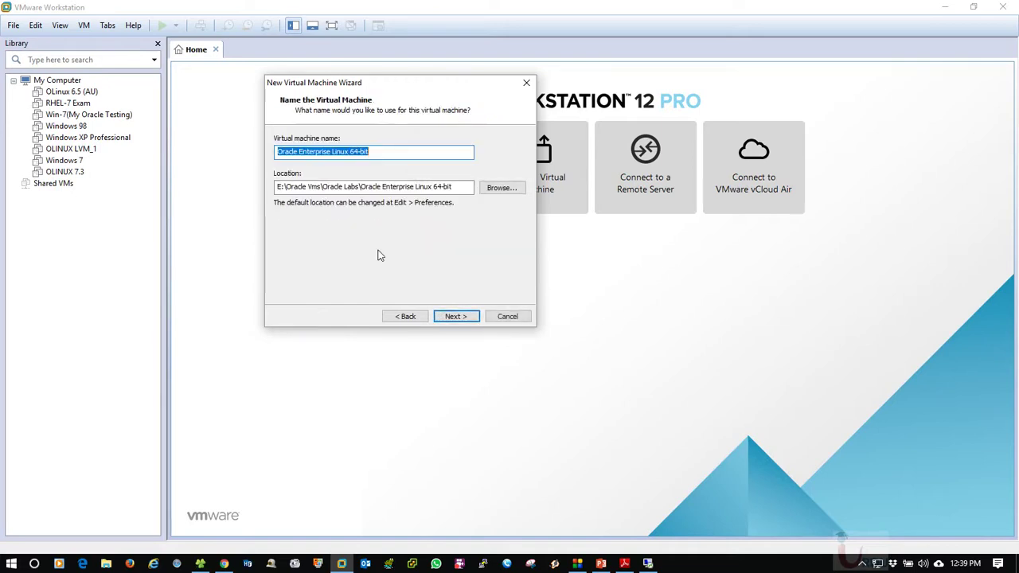
{"action": "left_click", "coordinate": [457, 317]}
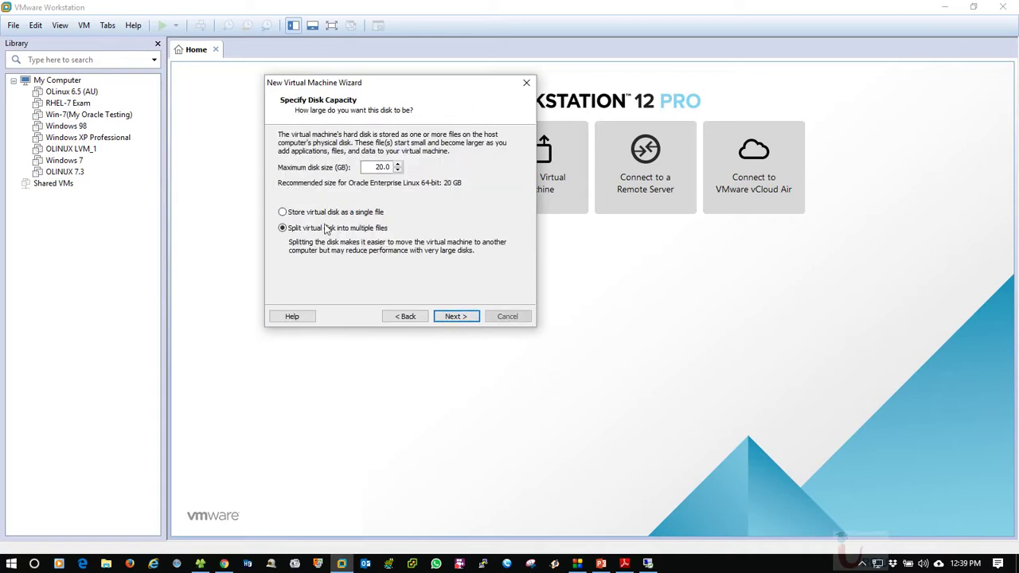
{"action": "left_click", "coordinate": [405, 316]}
{"action": "left_click", "coordinate": [405, 316]}
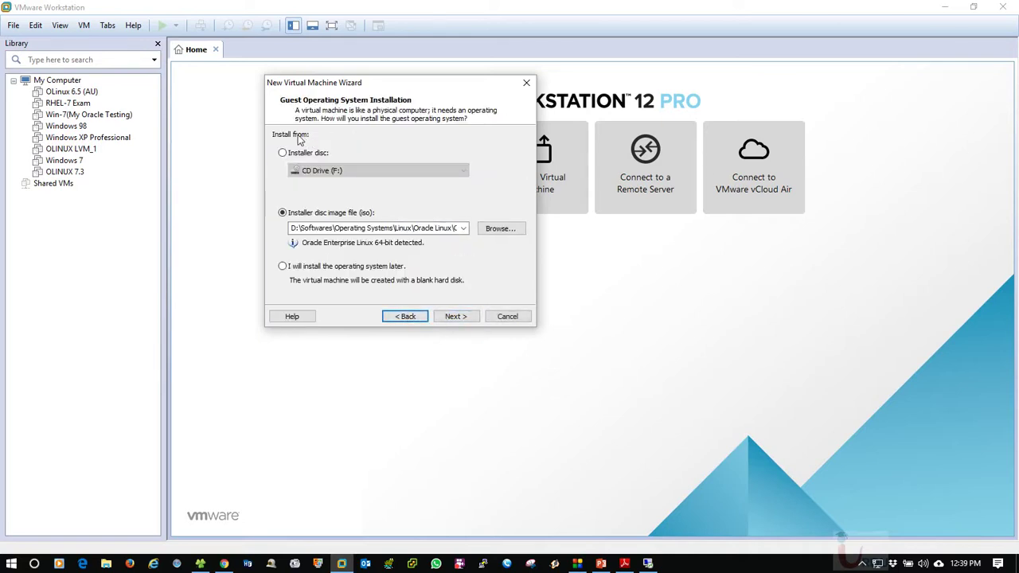
Cancel the ISO file browse, choose to install the operating system later, and continue
{"action": "left_click", "coordinate": [487, 230]}
{"action": "left_click", "coordinate": [743, 378]}
{"action": "left_click_drag", "start_coordinate": [357, 90], "coordinate": [348, 57]}
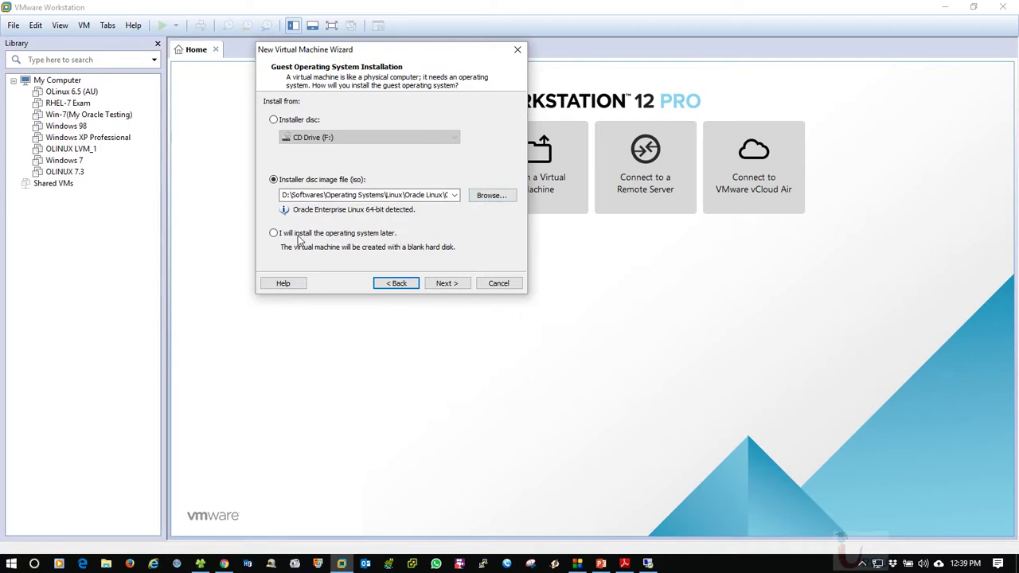
{"action": "left_click", "coordinate": [275, 233]}
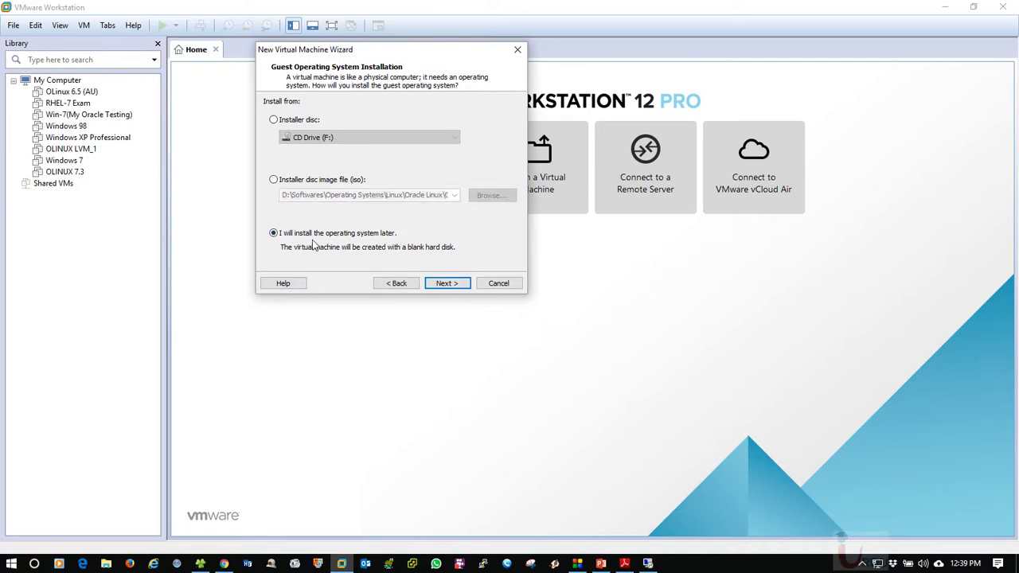
{"action": "left_click", "coordinate": [448, 284]}
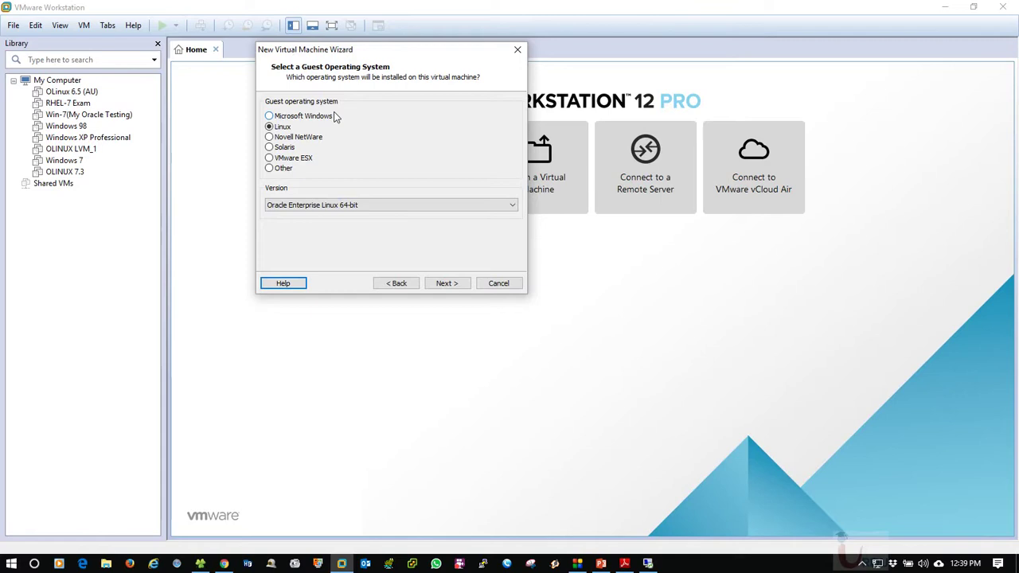
Choose Microsoft Windows as the guest OS with version Windows Server 2012, then continue
{"action": "left_click", "coordinate": [348, 205]}
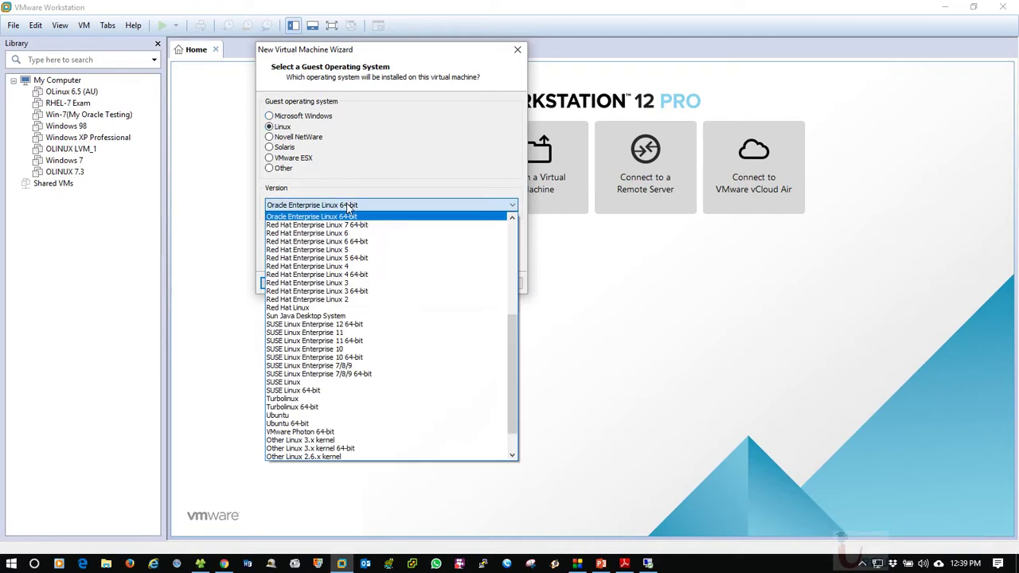
{"action": "left_click", "coordinate": [348, 206]}
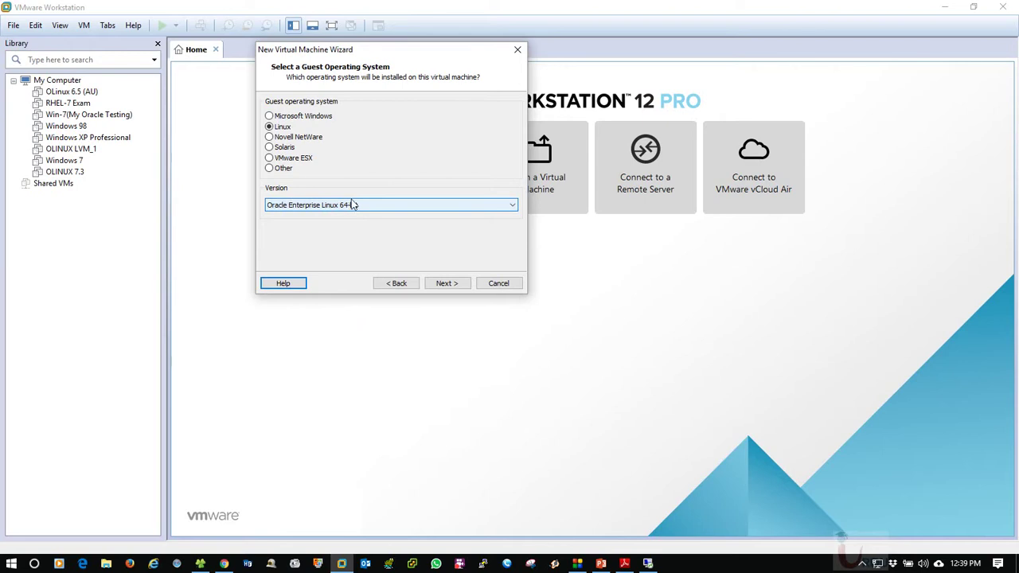
{"action": "left_click", "coordinate": [322, 116]}
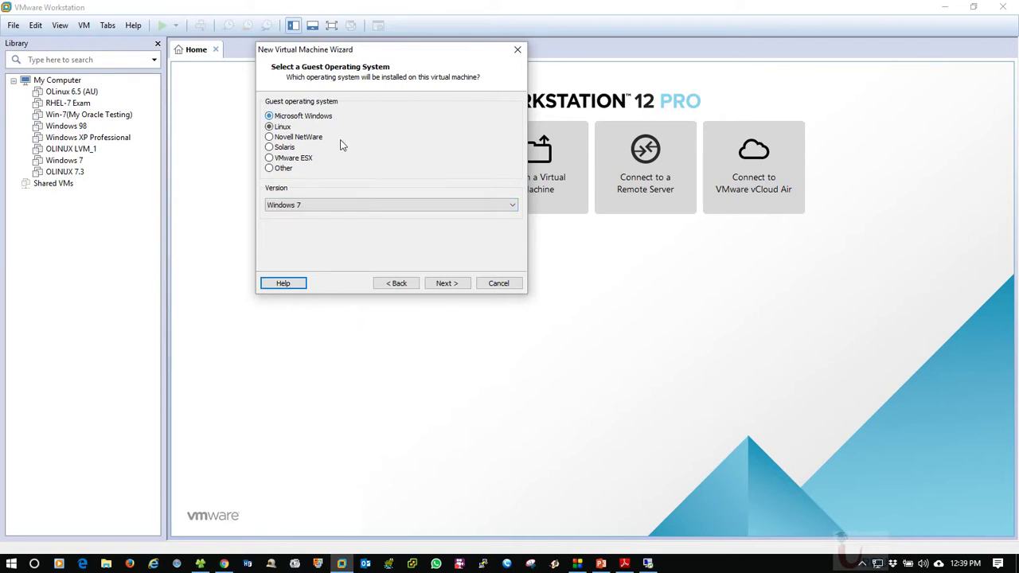
{"action": "left_click", "coordinate": [337, 206]}
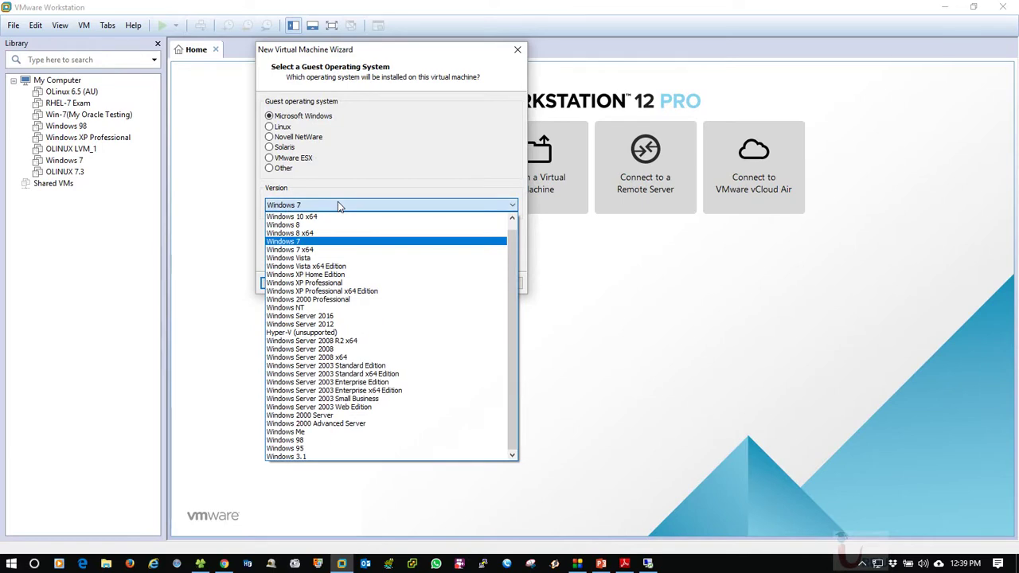
{"action": "left_click_drag", "start_coordinate": [514, 259], "coordinate": [516, 231]}
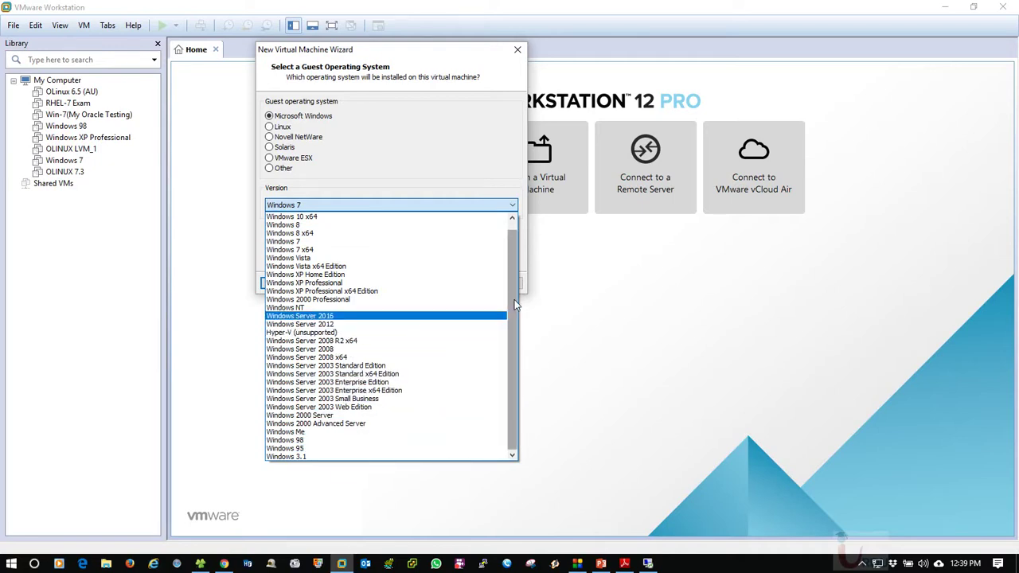
{"action": "left_click", "coordinate": [326, 328]}
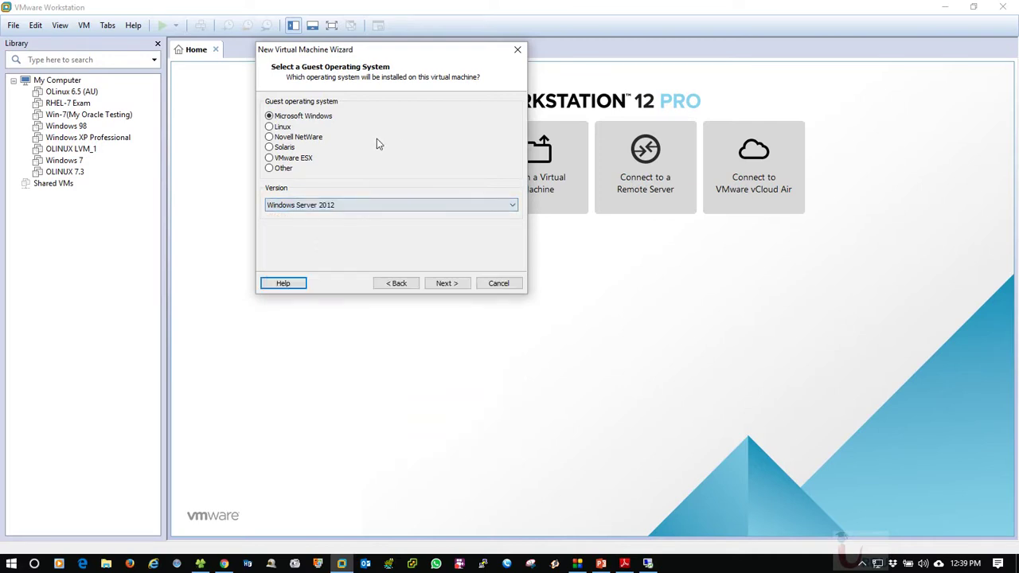
{"action": "left_click", "coordinate": [319, 209]}
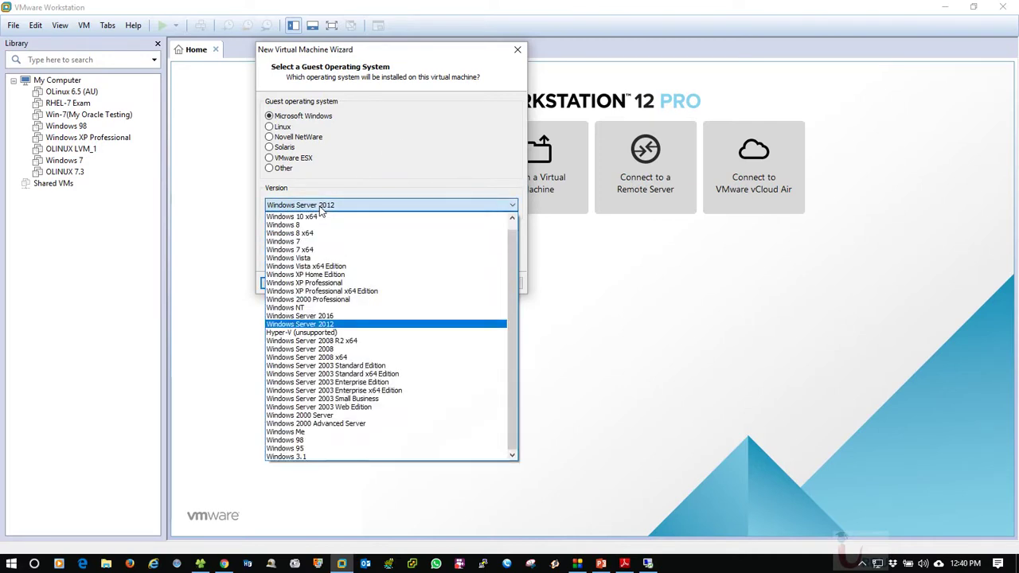
{"action": "left_click", "coordinate": [320, 209]}
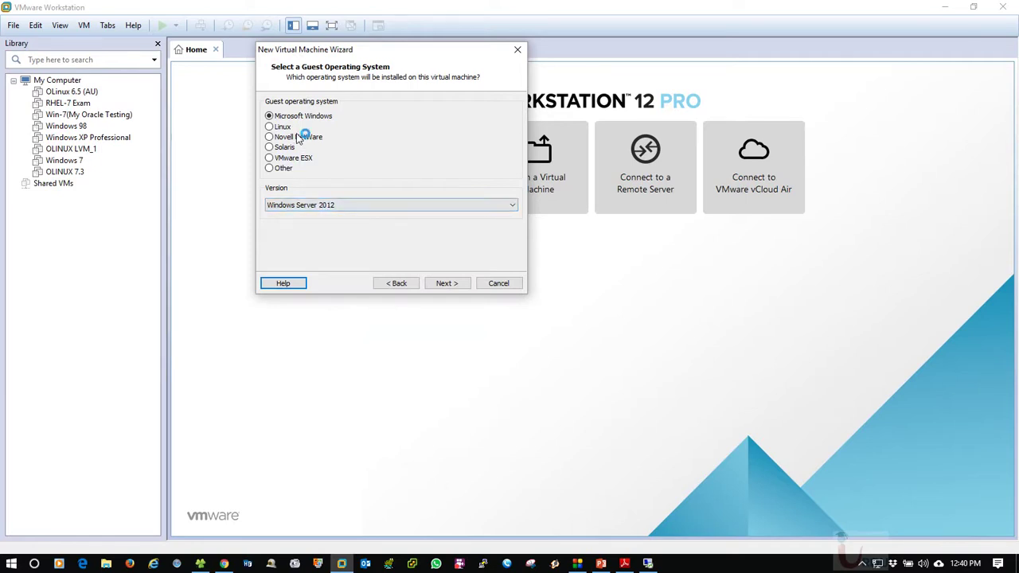
{"action": "left_click", "coordinate": [446, 284]}
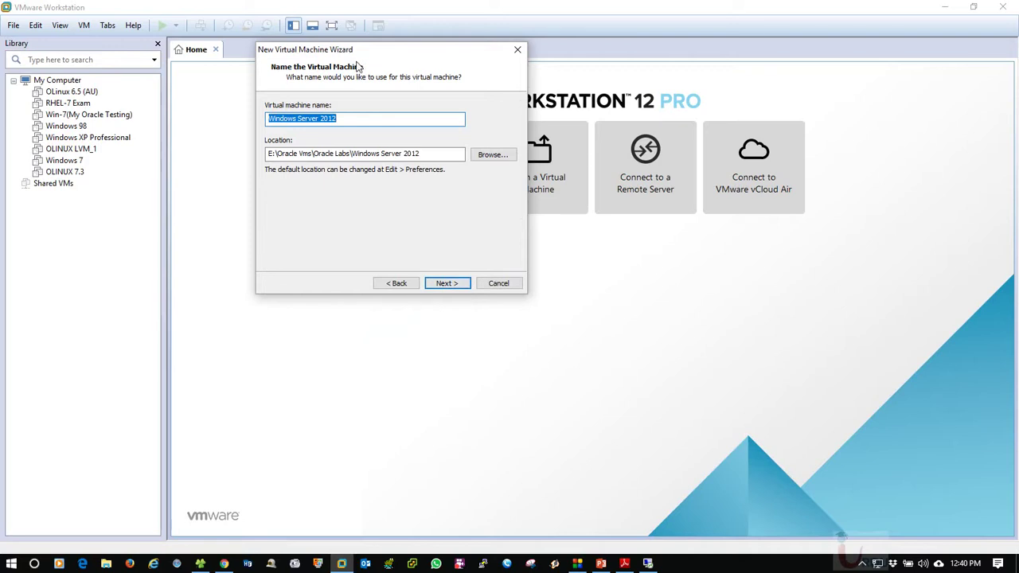
Replace the default name 'Windows Server 2012' with MS_WINSR12R2_OR
{"action": "left_click_drag", "start_coordinate": [388, 57], "coordinate": [280, 59]}
{"action": "left_click", "coordinate": [281, 125]}
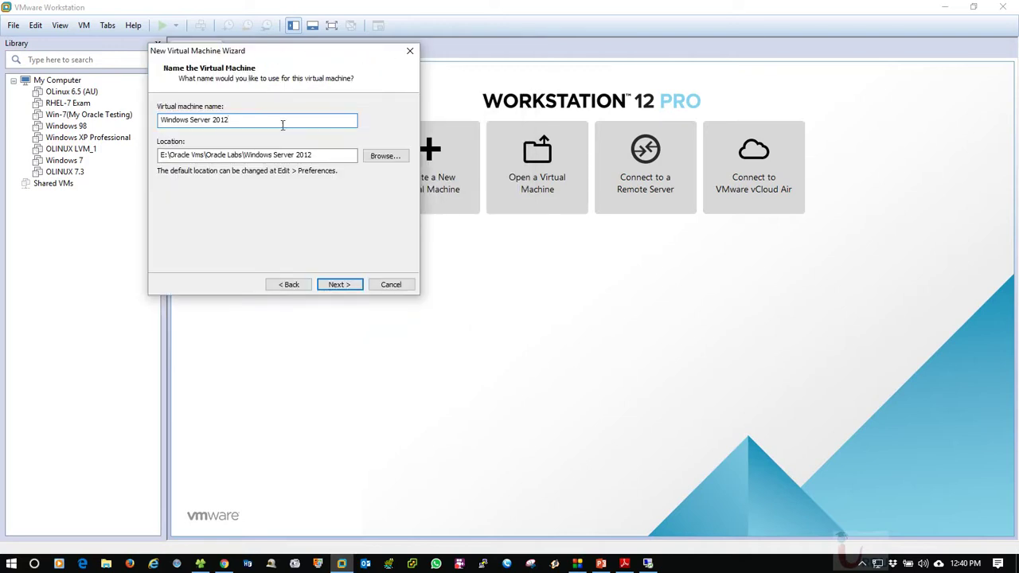
{"action": "left_click_drag", "start_coordinate": [282, 125], "coordinate": [145, 110]}
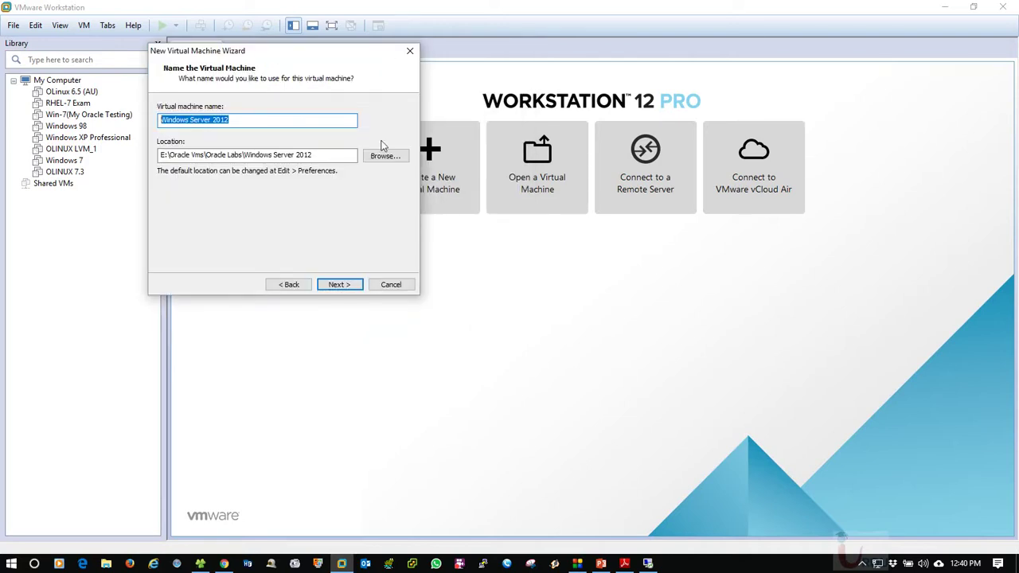
{"action": "left_click", "coordinate": [244, 123]}
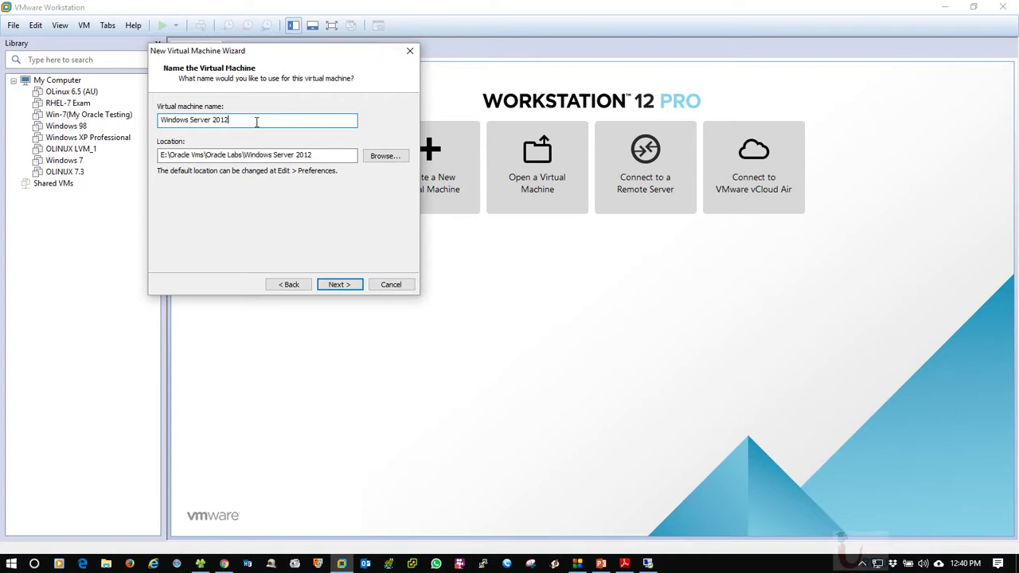
{"action": "left_click_drag", "start_coordinate": [257, 122], "coordinate": [91, 123]}
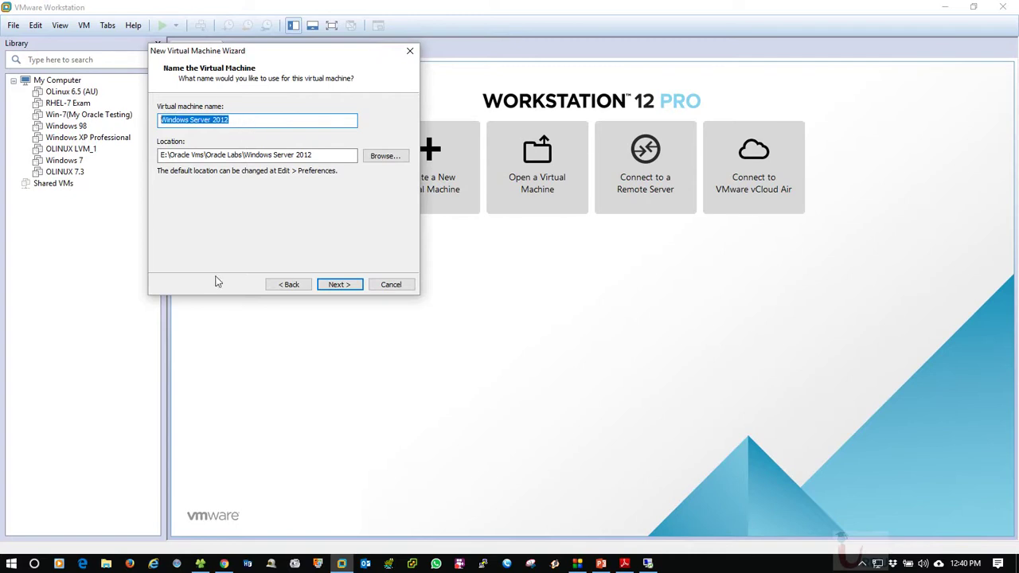
{"action": "type", "text": "MS_WINSR2012"}
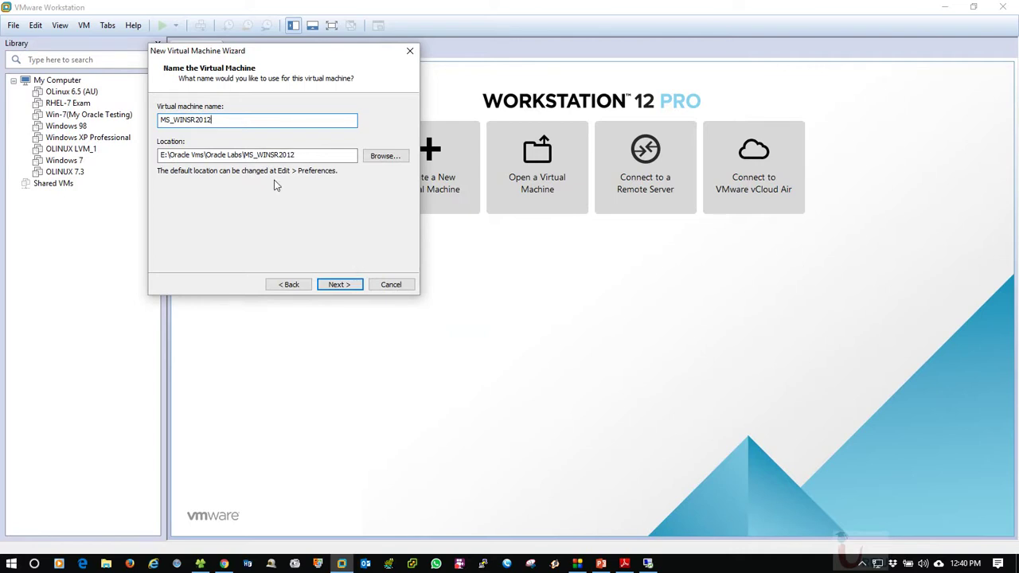
{"action": "key", "text": "BackSpace"}
{"action": "key", "text": "BackSpace"}
{"action": "key", "text": "BackSpace"}
{"action": "key", "text": "BackSpace"}
{"action": "type", "text": "12"}
{"action": "type", "text": "R2_OR"}
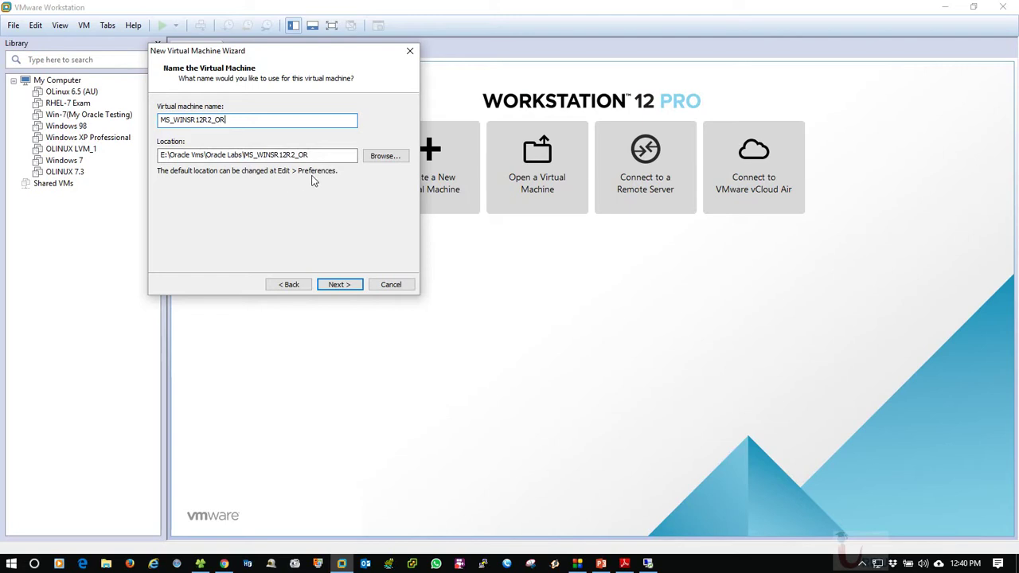
Store the virtual disk as a single file with a 1000 GB maximum size and reach the summary
{"action": "left_click", "coordinate": [339, 284]}
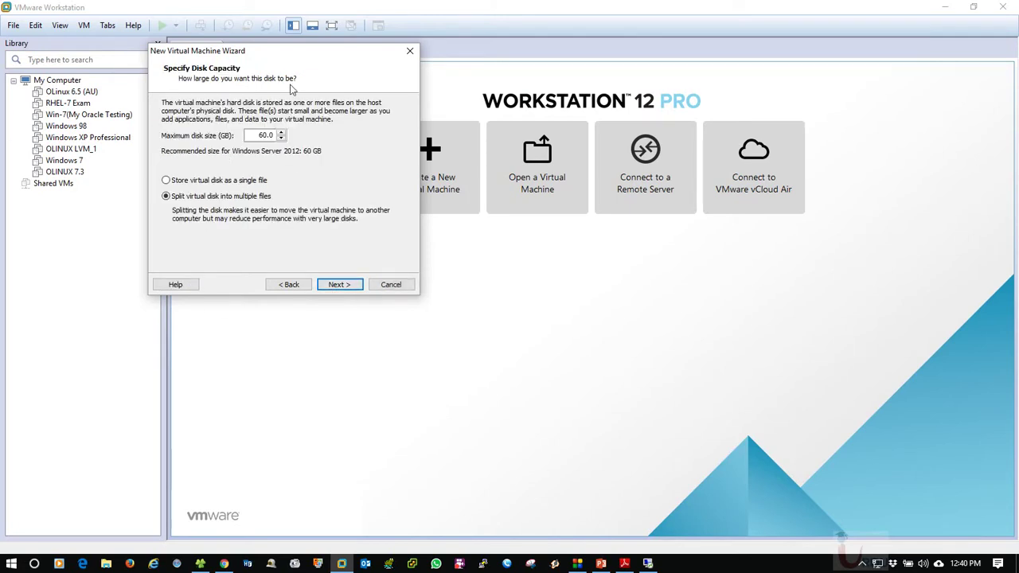
{"action": "left_click_drag", "start_coordinate": [301, 60], "coordinate": [417, 65]}
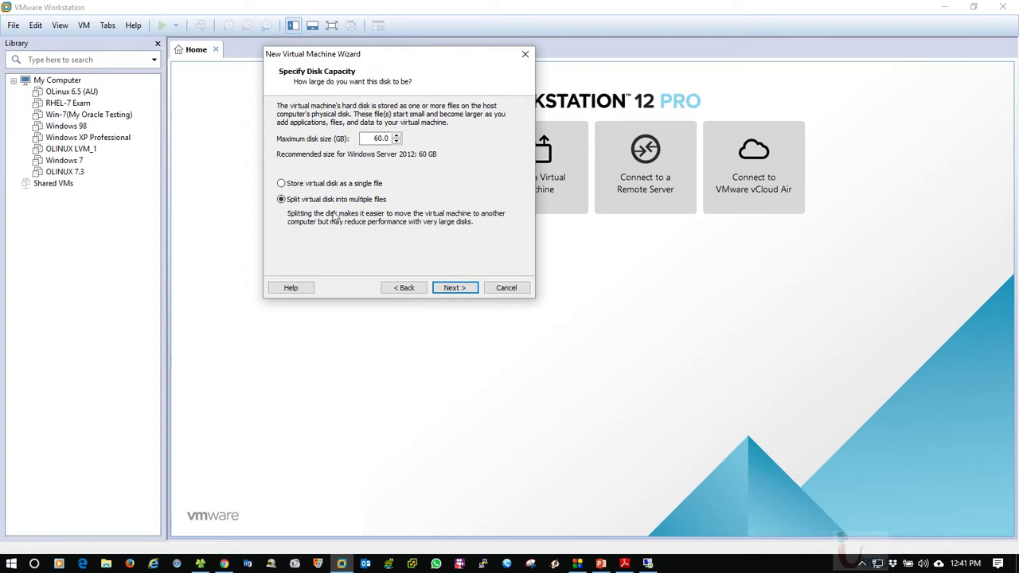
{"action": "left_click", "coordinate": [312, 184]}
{"action": "left_click", "coordinate": [375, 138]}
{"action": "type", "text": "100"}
{"action": "left_click_drag", "start_coordinate": [376, 57], "coordinate": [390, 72]}
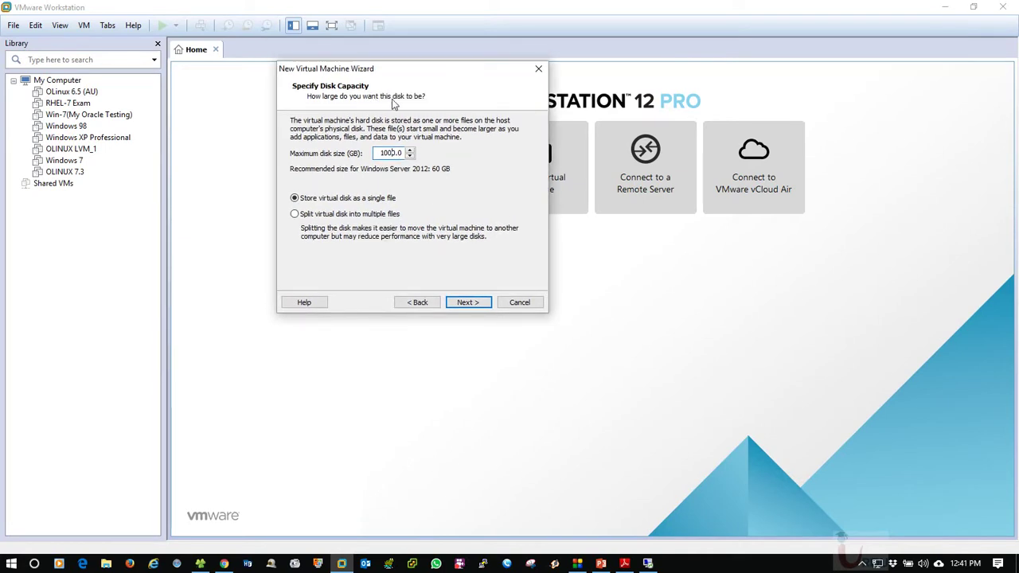
{"action": "left_click_drag", "start_coordinate": [416, 71], "coordinate": [459, 95]}
{"action": "left_click", "coordinate": [511, 327]}
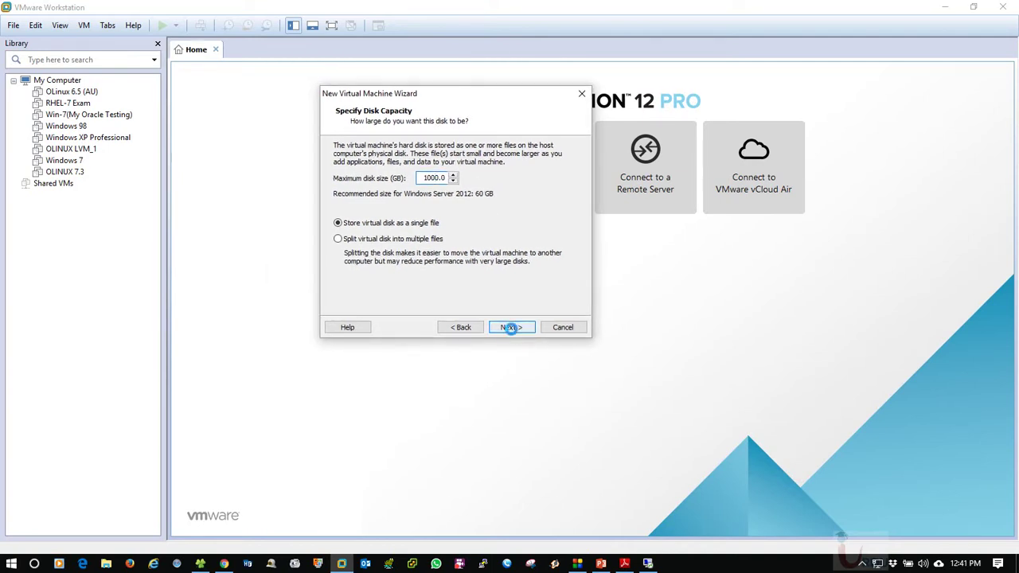
{"action": "left_click_drag", "start_coordinate": [425, 94], "coordinate": [379, 61]}
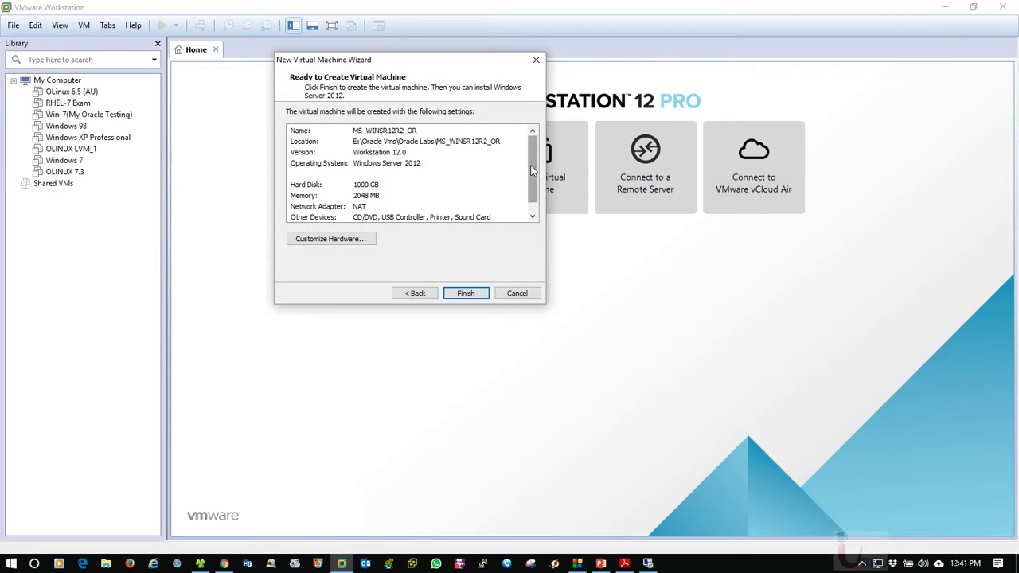
Open Customize Hardware from the Ready to Create summary page
{"action": "scroll", "coordinate": [528, 170], "scroll_direction": "down", "scroll_amount": 1}
{"action": "scroll", "coordinate": [528, 169], "scroll_direction": "up", "scroll_amount": 1}
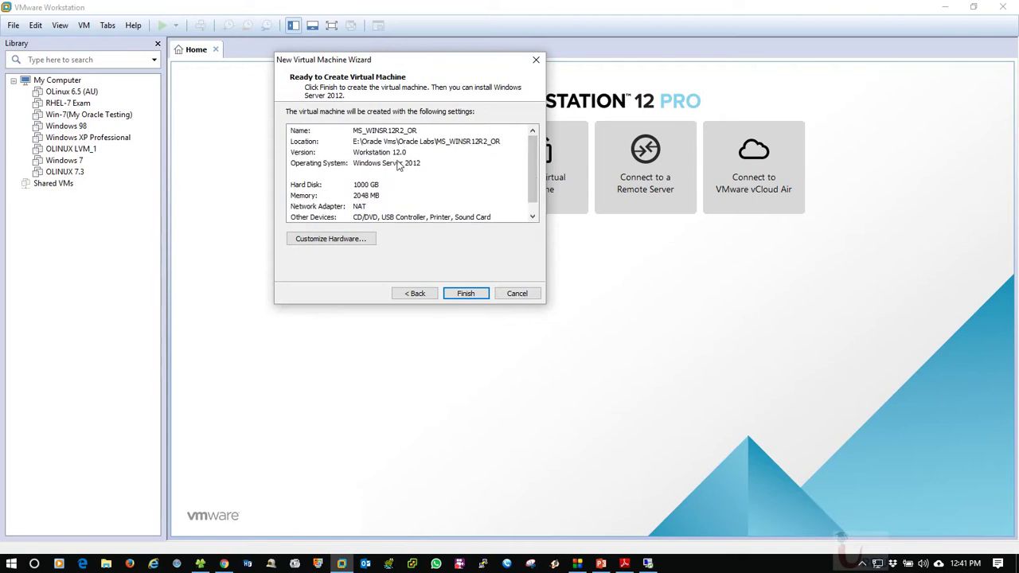
{"action": "left_click", "coordinate": [320, 242]}
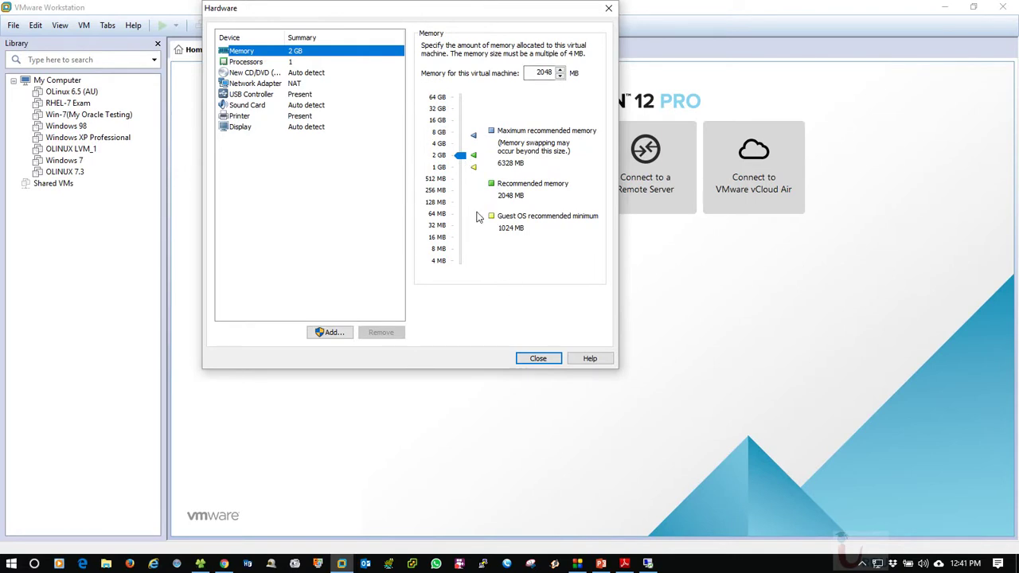
Set 2 cores per processor, keeping the Automatic virtualization mode
{"action": "left_click", "coordinate": [250, 63]}
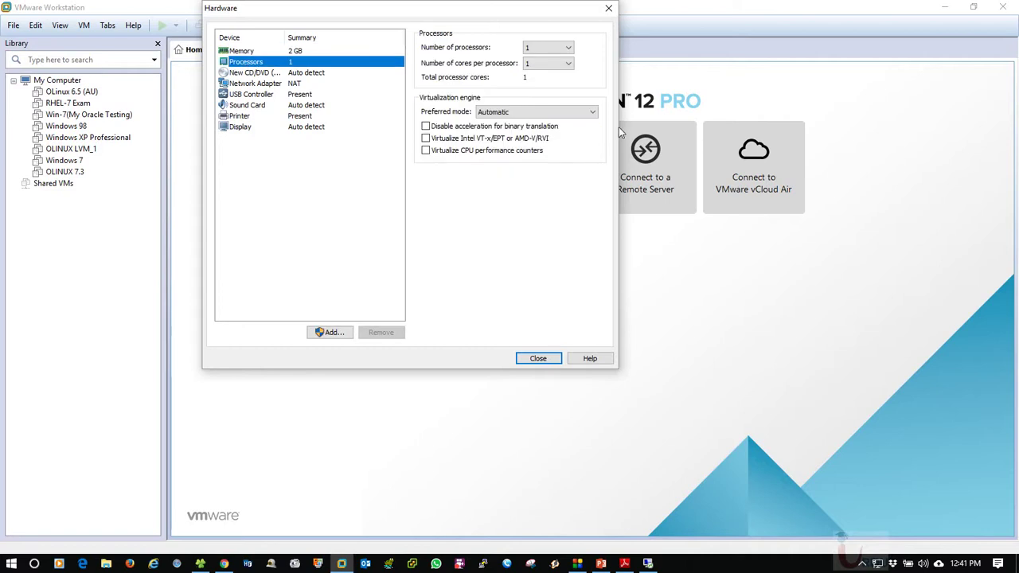
{"action": "left_click", "coordinate": [559, 64]}
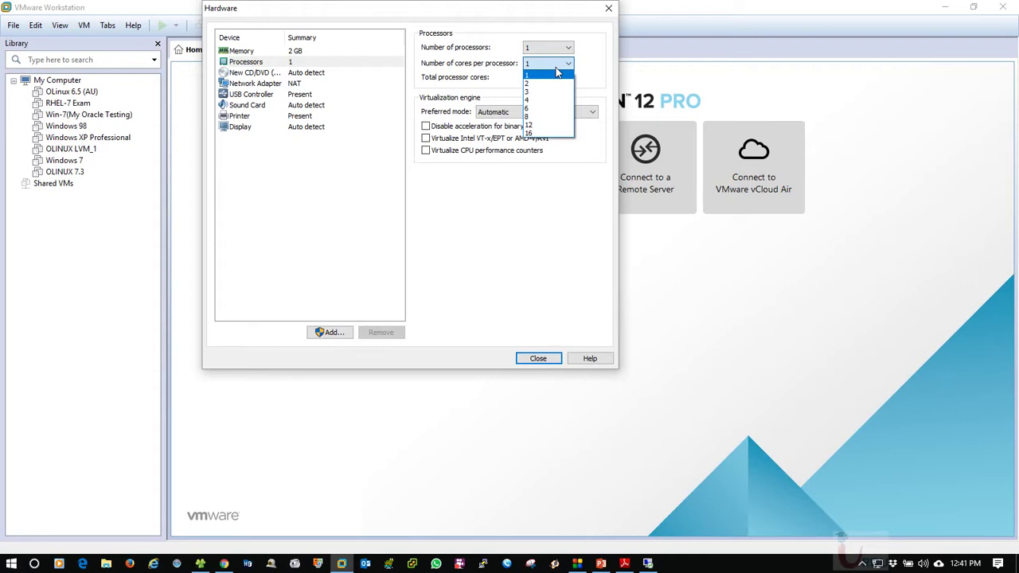
{"action": "left_click", "coordinate": [549, 83]}
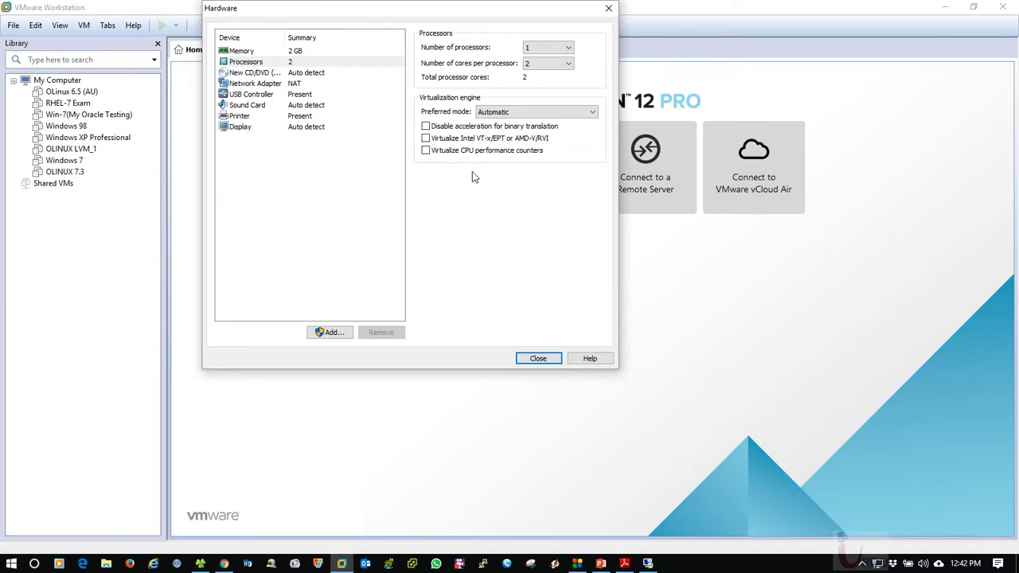
{"action": "left_click", "coordinate": [512, 116]}
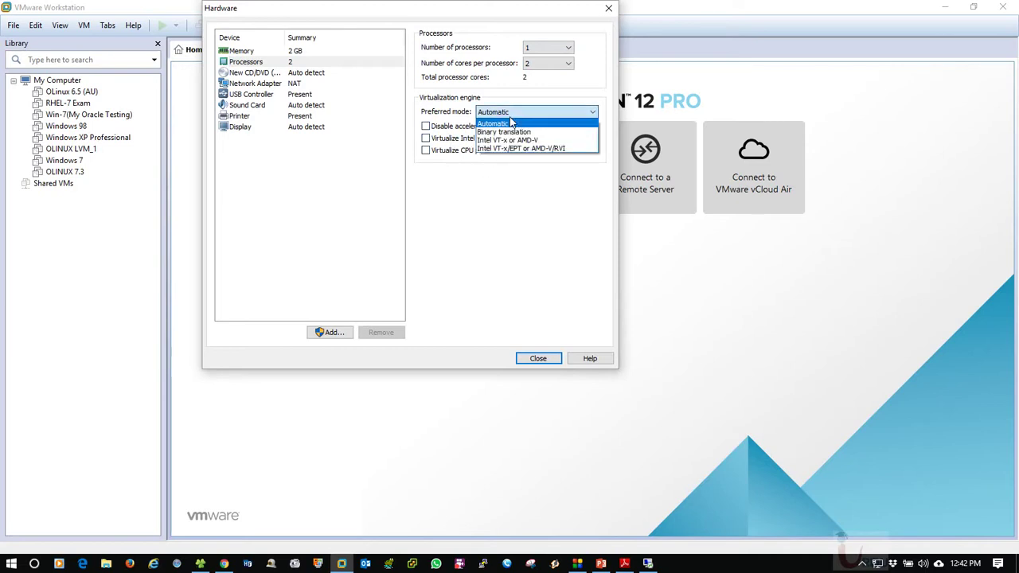
{"action": "left_click", "coordinate": [512, 123]}
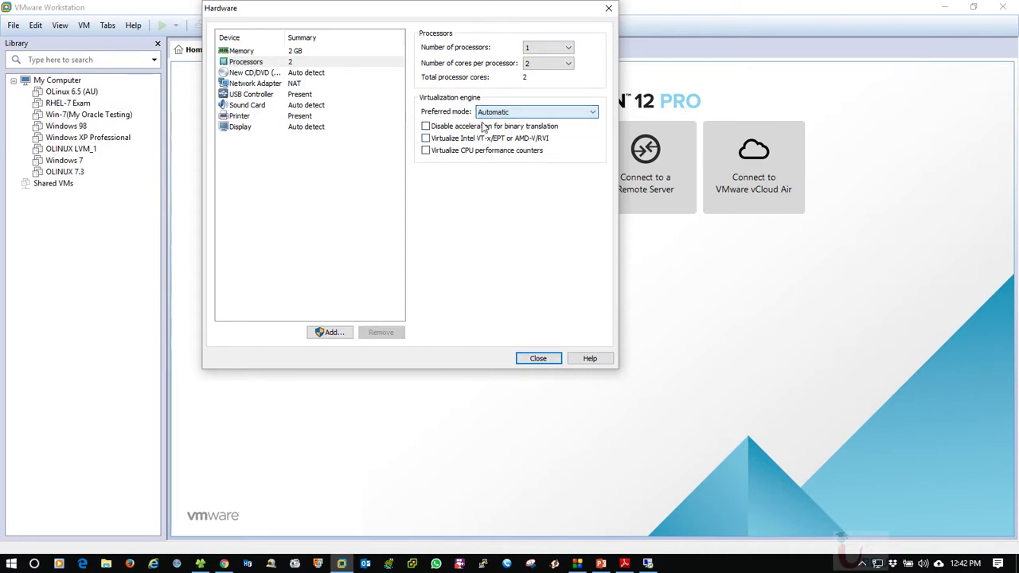
{"action": "left_click", "coordinate": [258, 73]}
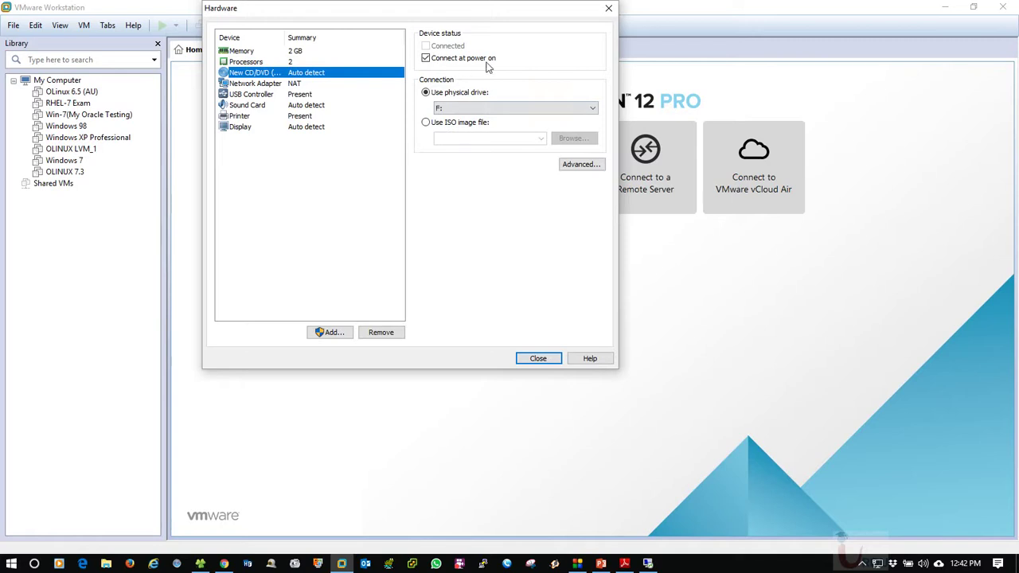
Point the CD/DVD drive at Server 2012 R2.iso in D:\Softwares\Operating Systems\License OS
{"action": "left_click", "coordinate": [427, 124]}
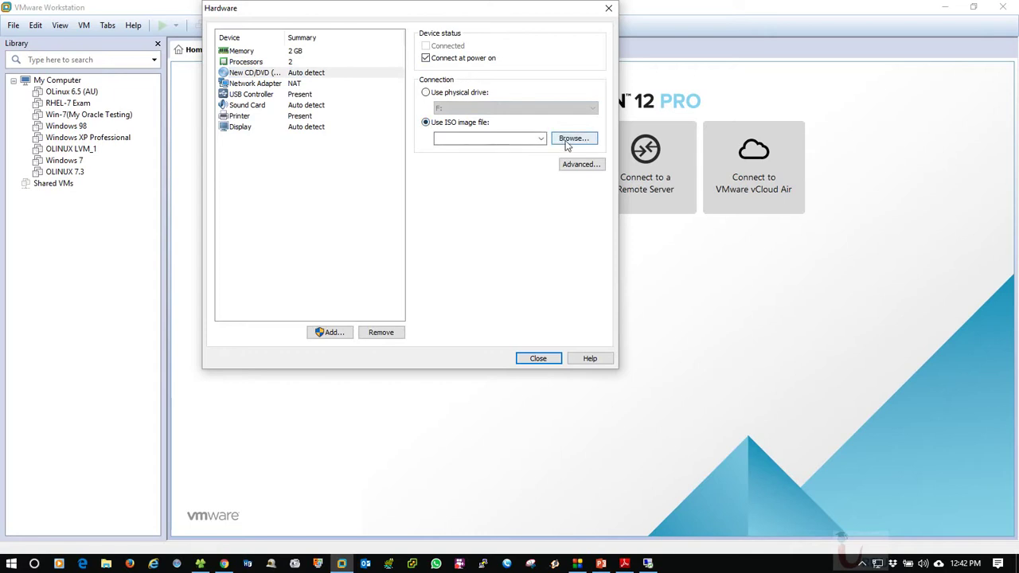
{"action": "left_click", "coordinate": [573, 139]}
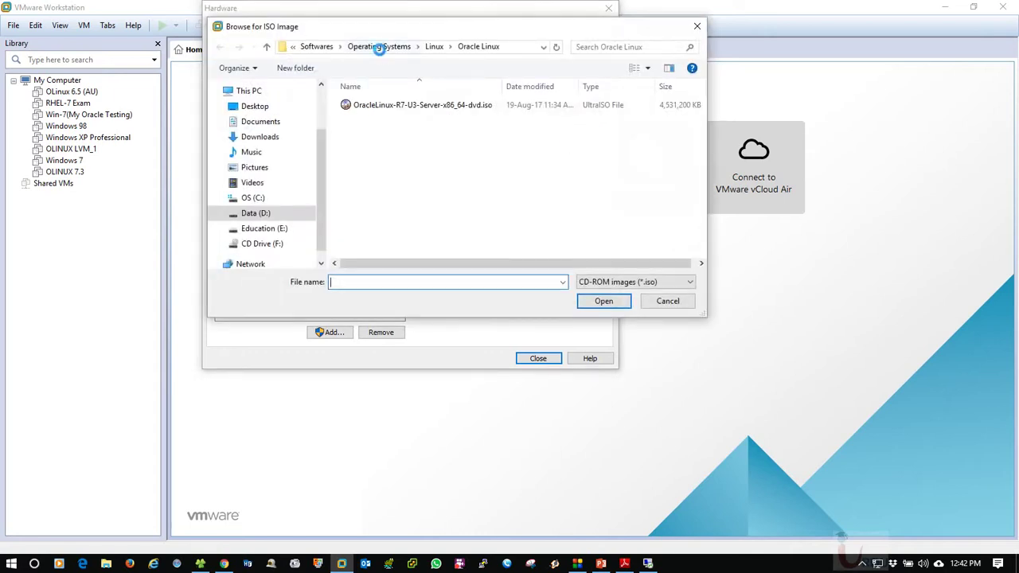
{"action": "left_click", "coordinate": [378, 46]}
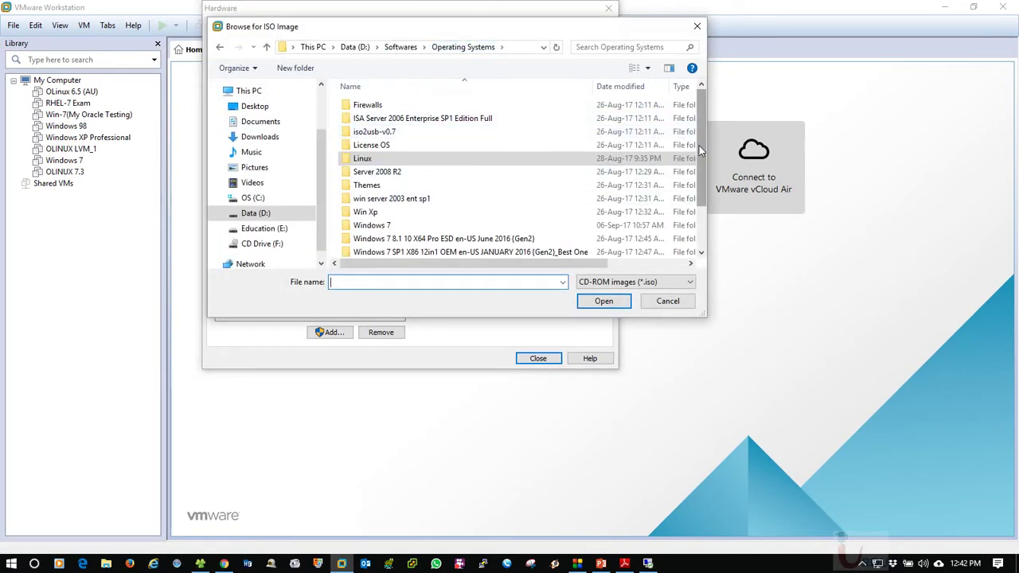
{"action": "left_click_drag", "start_coordinate": [699, 146], "coordinate": [688, 116]}
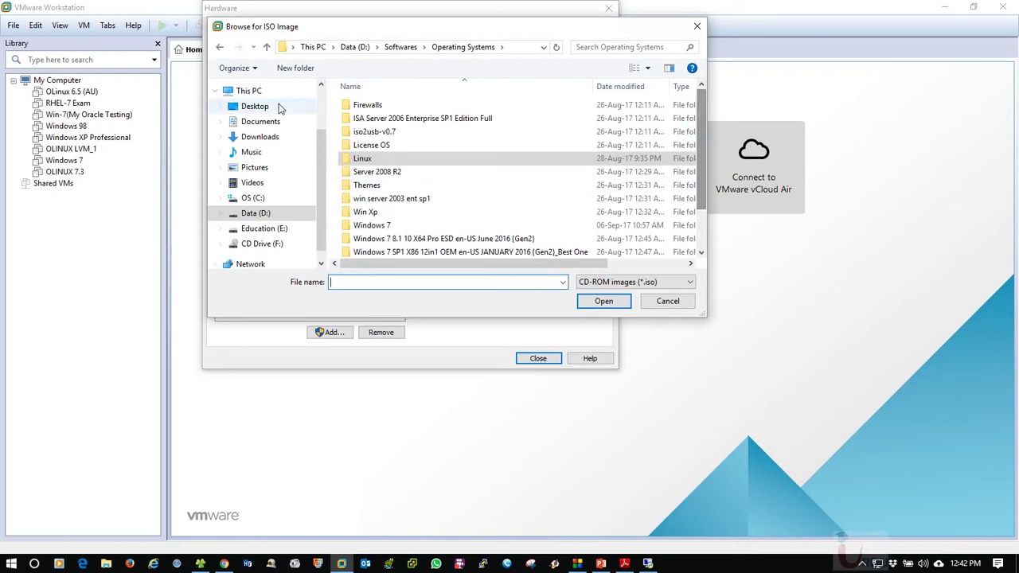
{"action": "left_click", "coordinate": [371, 148]}
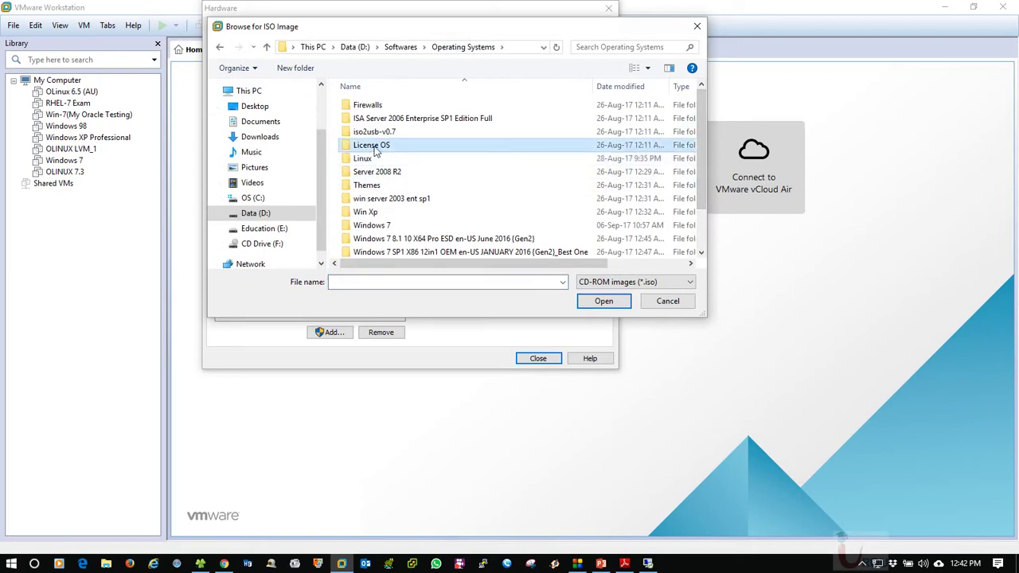
{"action": "double_click", "coordinate": [372, 148]}
{"action": "left_click", "coordinate": [375, 110]}
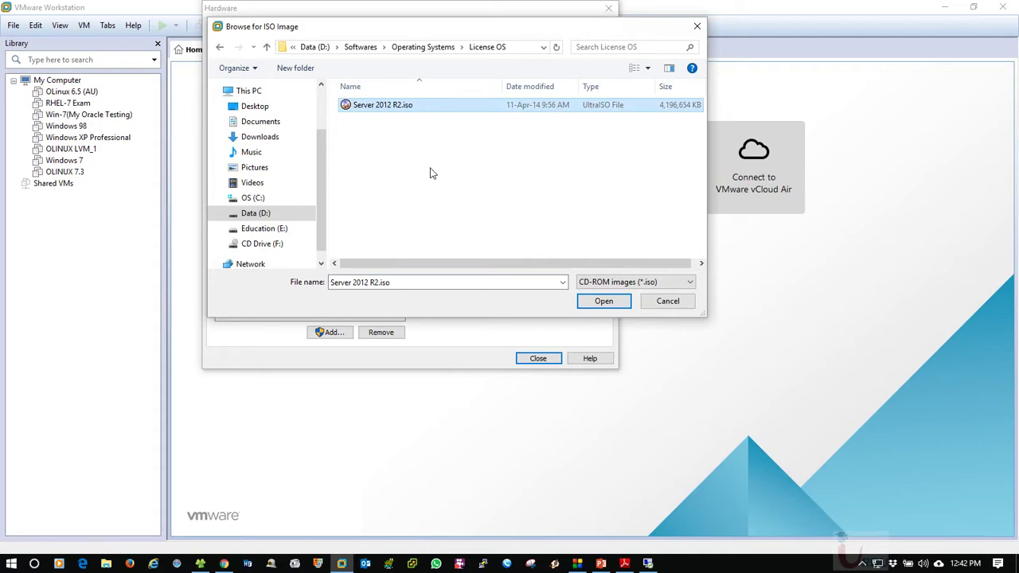
{"action": "left_click", "coordinate": [595, 302]}
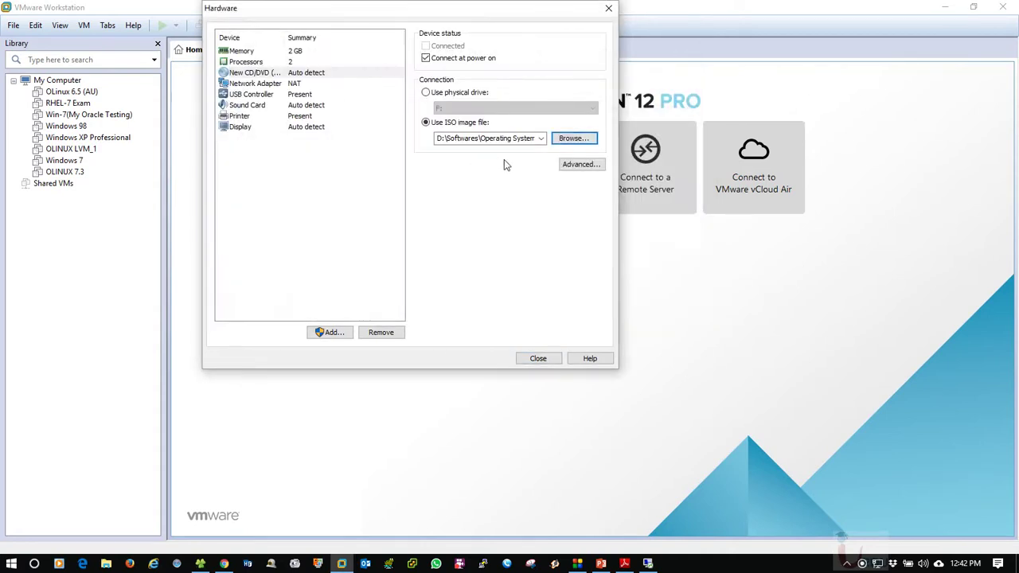
{"action": "left_click", "coordinate": [263, 83]}
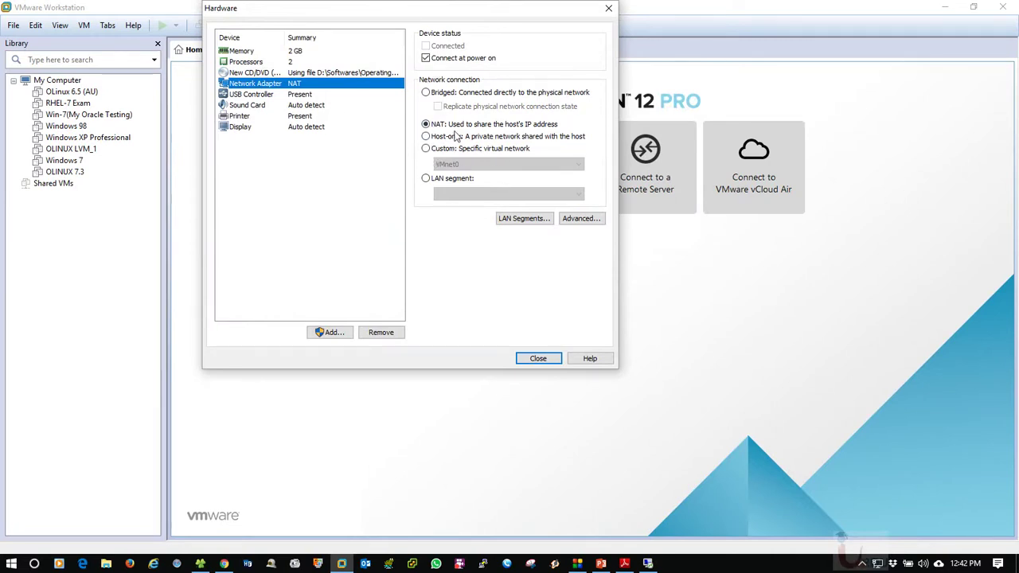
{"action": "left_click", "coordinate": [275, 95]}
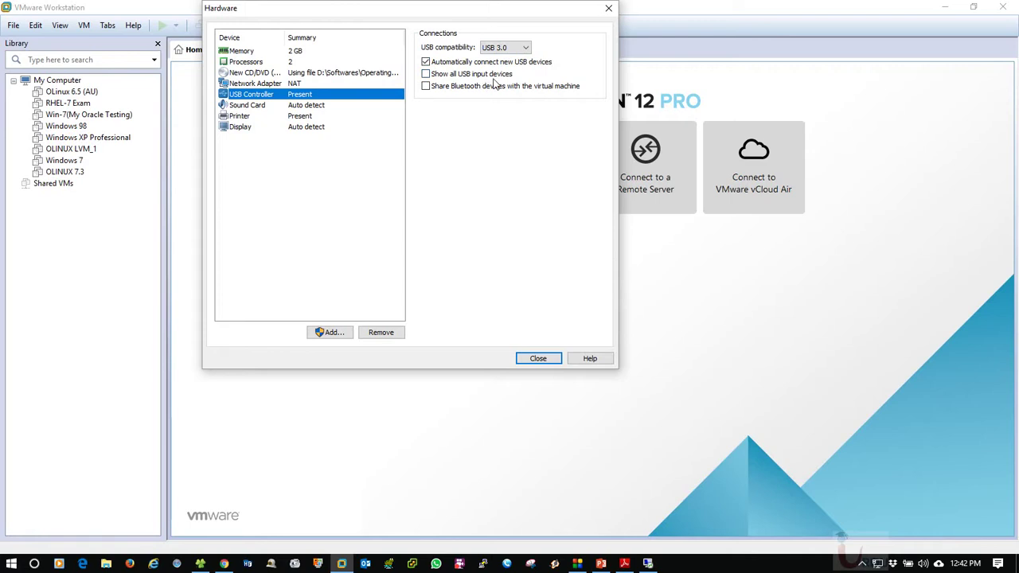
{"action": "left_click", "coordinate": [306, 106]}
{"action": "left_click", "coordinate": [306, 117]}
{"action": "left_click", "coordinate": [306, 127]}
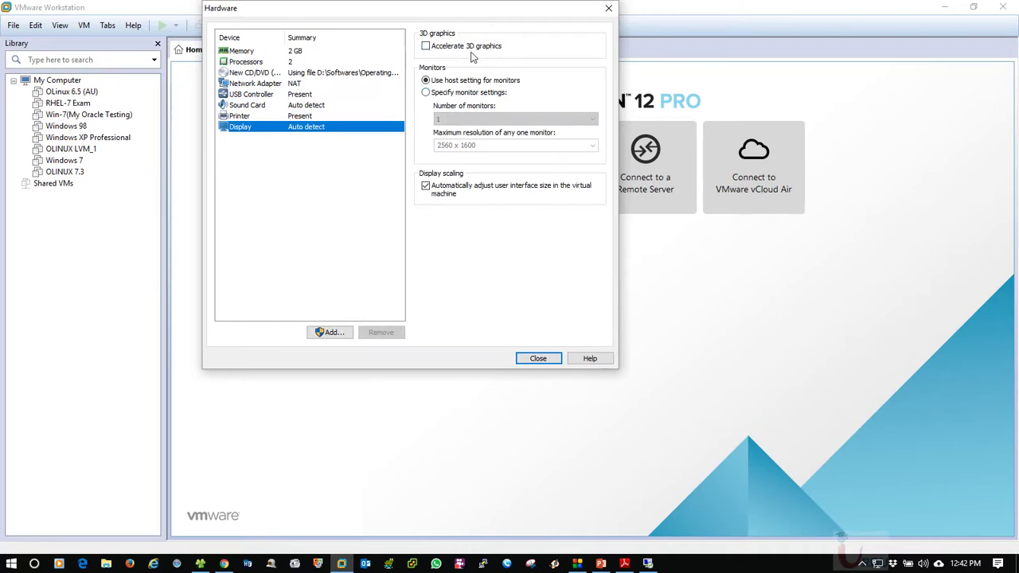
{"action": "left_click", "coordinate": [300, 83]}
{"action": "left_click", "coordinate": [299, 72]}
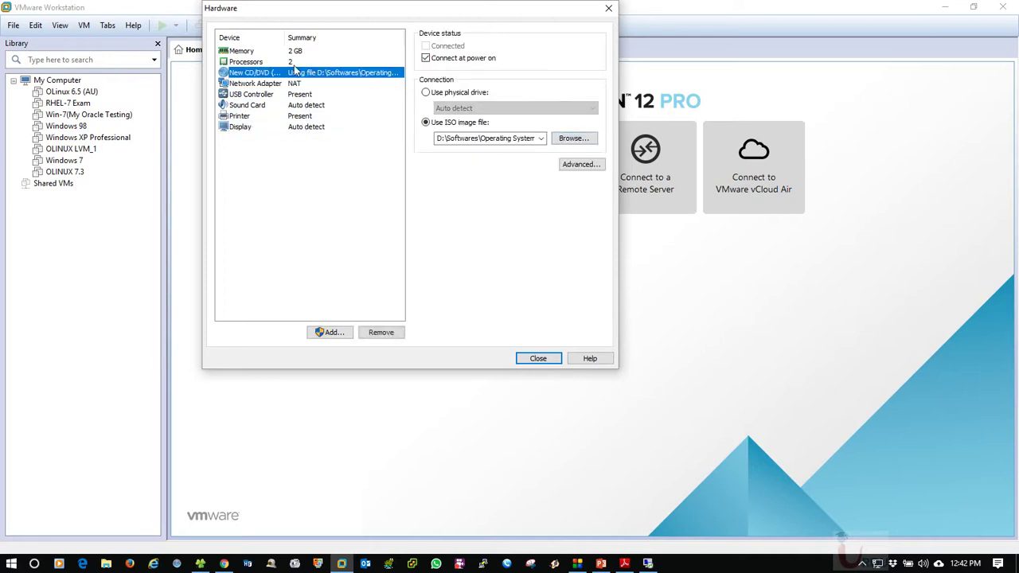
{"action": "left_click", "coordinate": [300, 61]}
{"action": "left_click", "coordinate": [299, 50]}
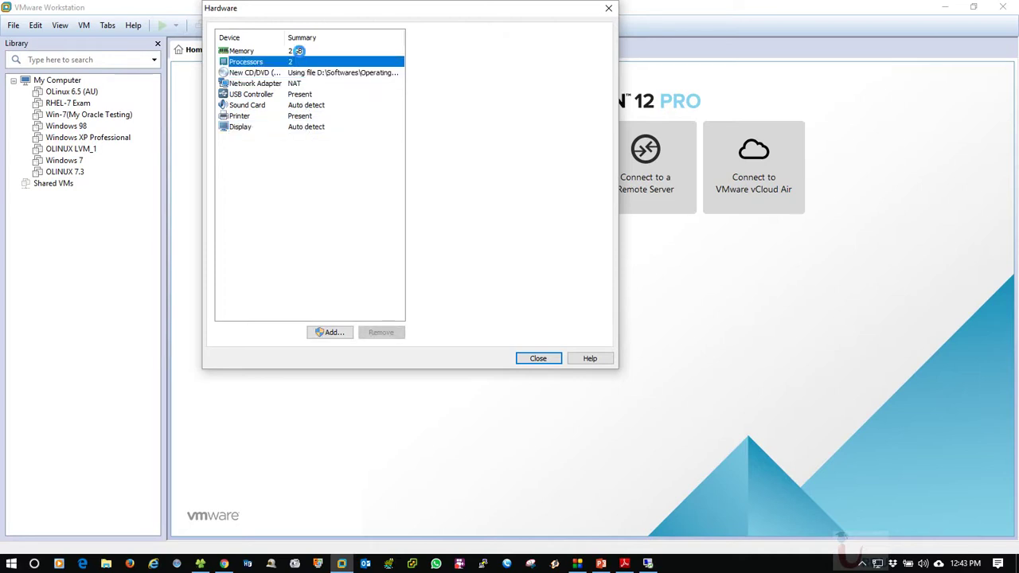
Close the Hardware dialog, finish creating MS_WINSR12R2_OR, and exit VMware Workstation
{"action": "left_click", "coordinate": [536, 359]}
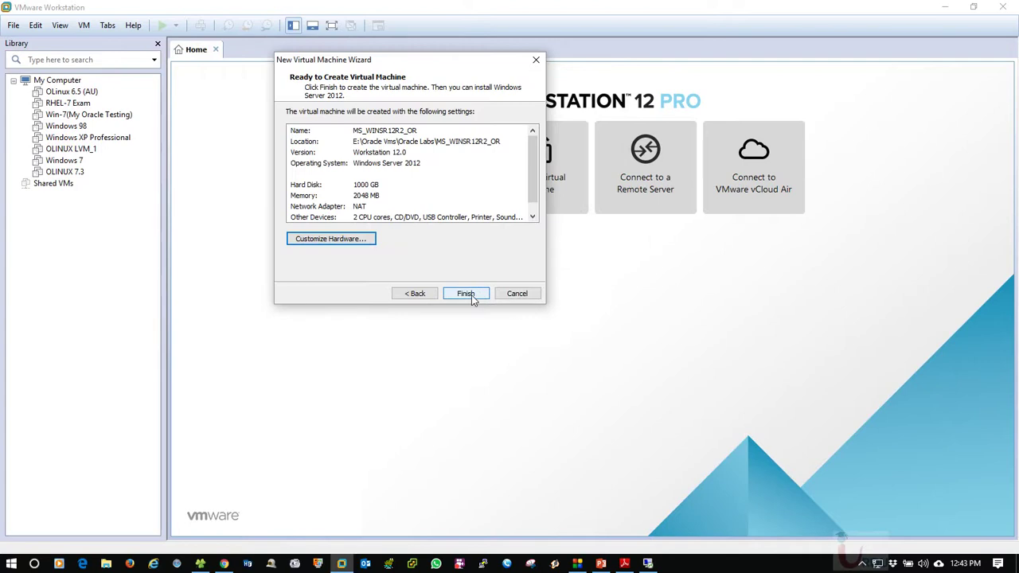
{"action": "left_click", "coordinate": [466, 294]}
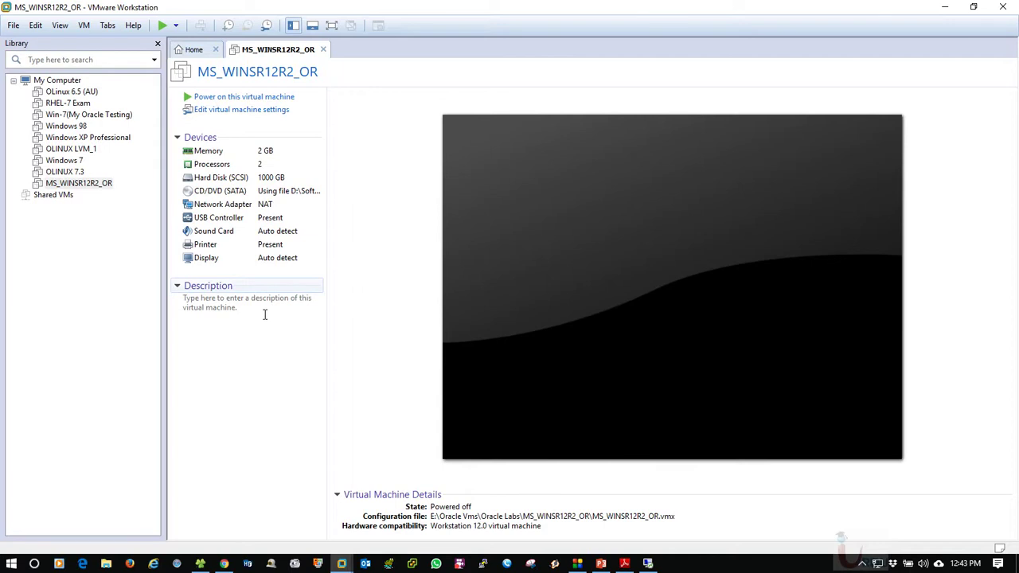
{"action": "left_click", "coordinate": [1003, 7]}
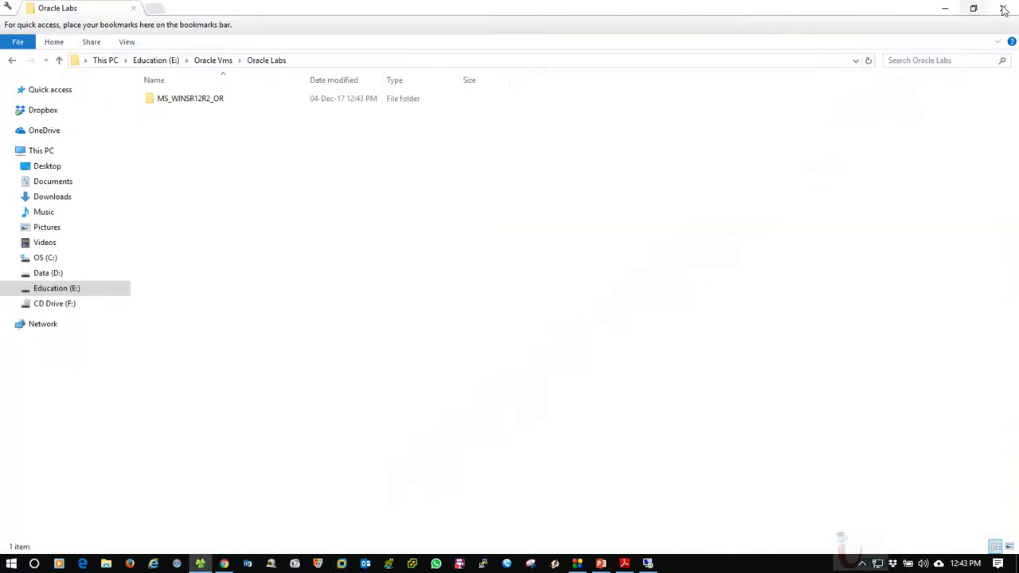
Close the Oracle Labs folder window and refresh the desktop
{"action": "left_click", "coordinate": [1004, 8]}
{"action": "right_click", "coordinate": [311, 145]}
{"action": "left_click", "coordinate": [370, 188]}
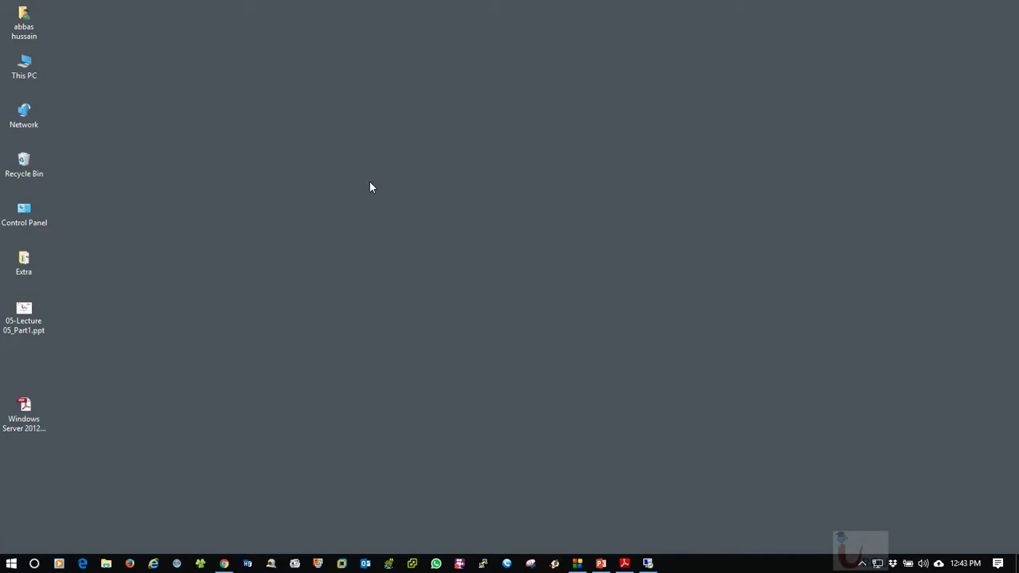
{"action": "right_click", "coordinate": [196, 250]}
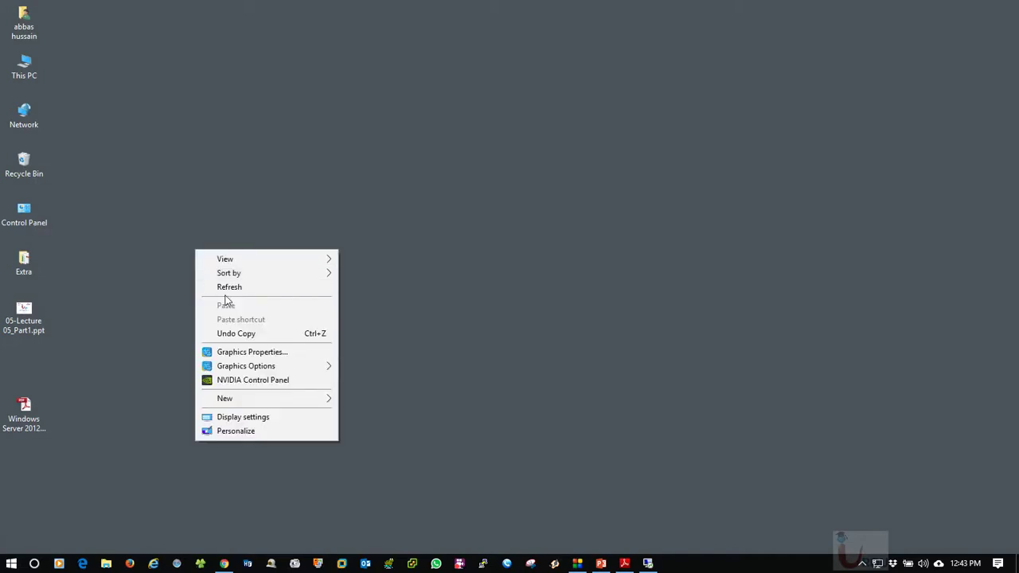
Open This PC, dismiss the Google Drive backup prompt, and refresh the drives view
{"action": "left_click", "coordinate": [15, 75]}
{"action": "double_click", "coordinate": [15, 75]}
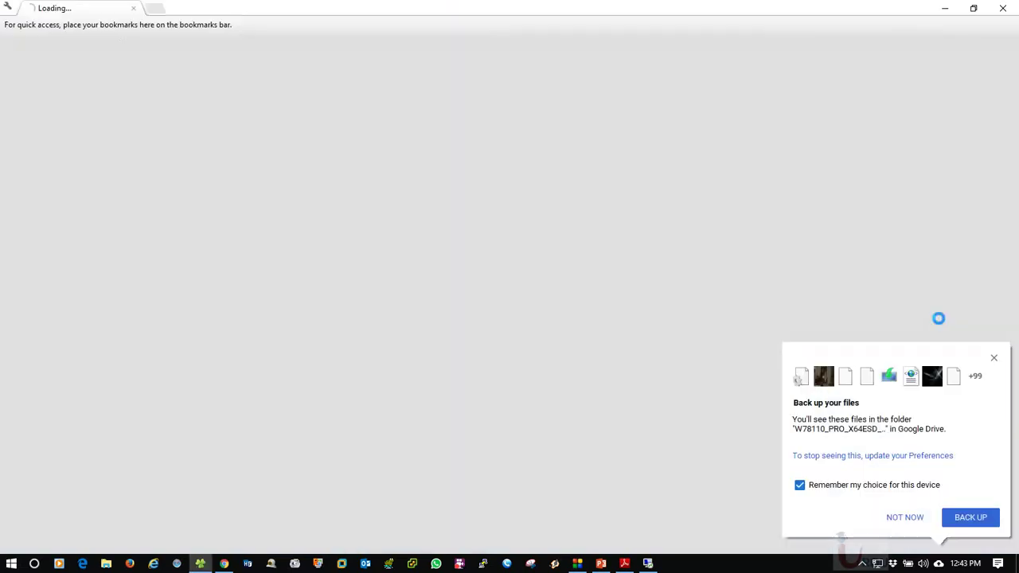
{"action": "left_click", "coordinate": [908, 518]}
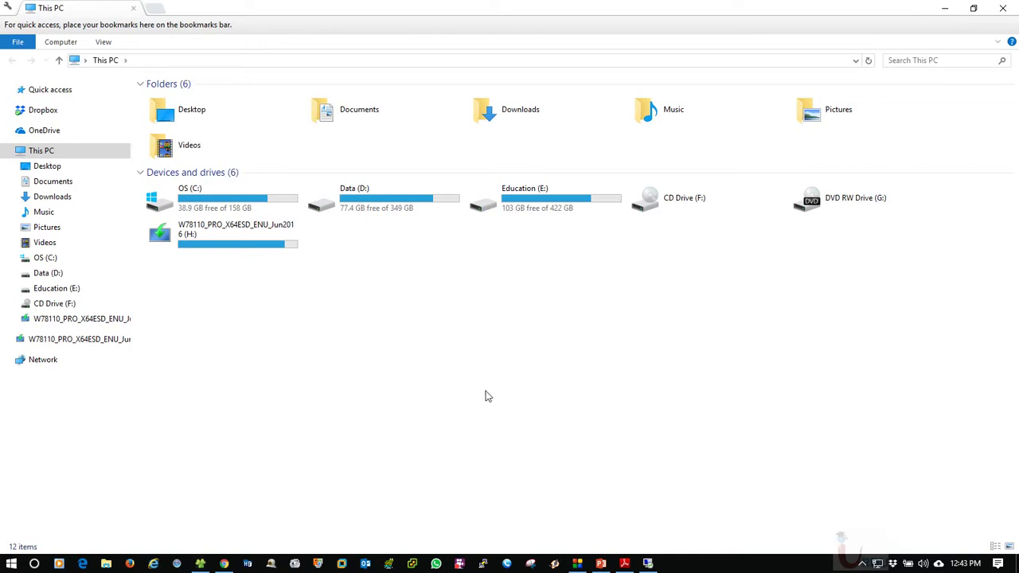
{"action": "left_click", "coordinate": [188, 247]}
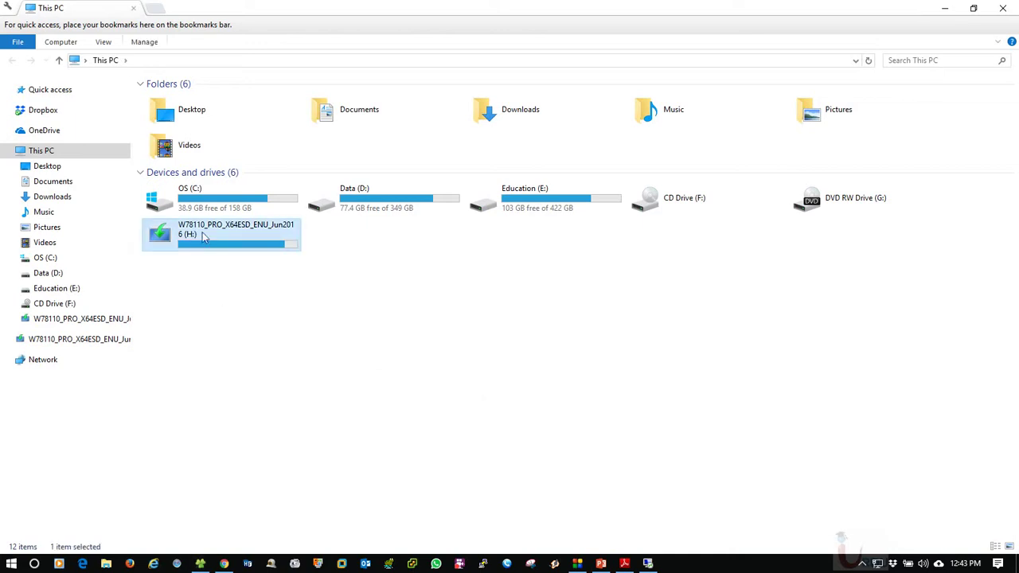
{"action": "left_click", "coordinate": [281, 287]}
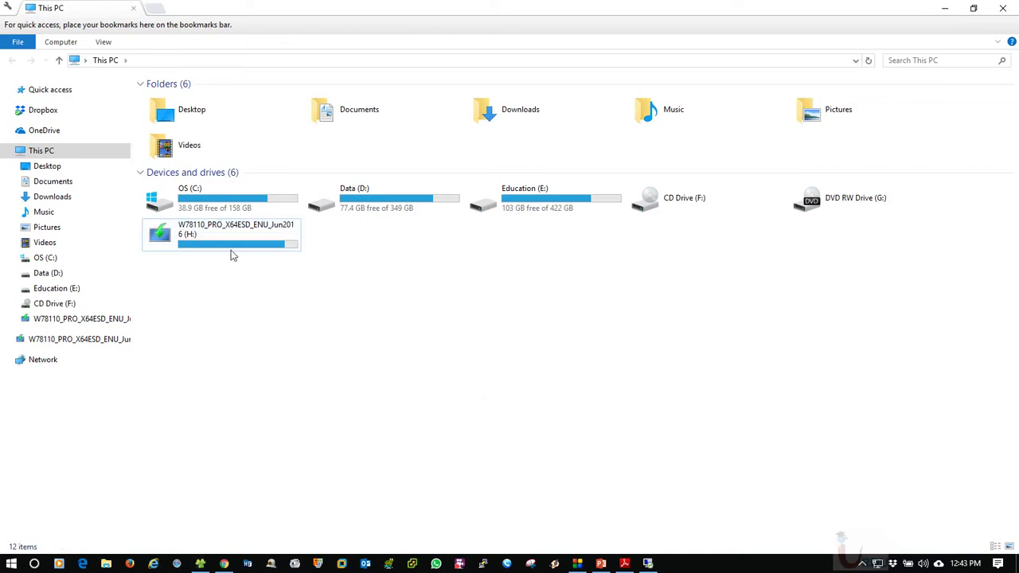
{"action": "right_click", "coordinate": [467, 309]}
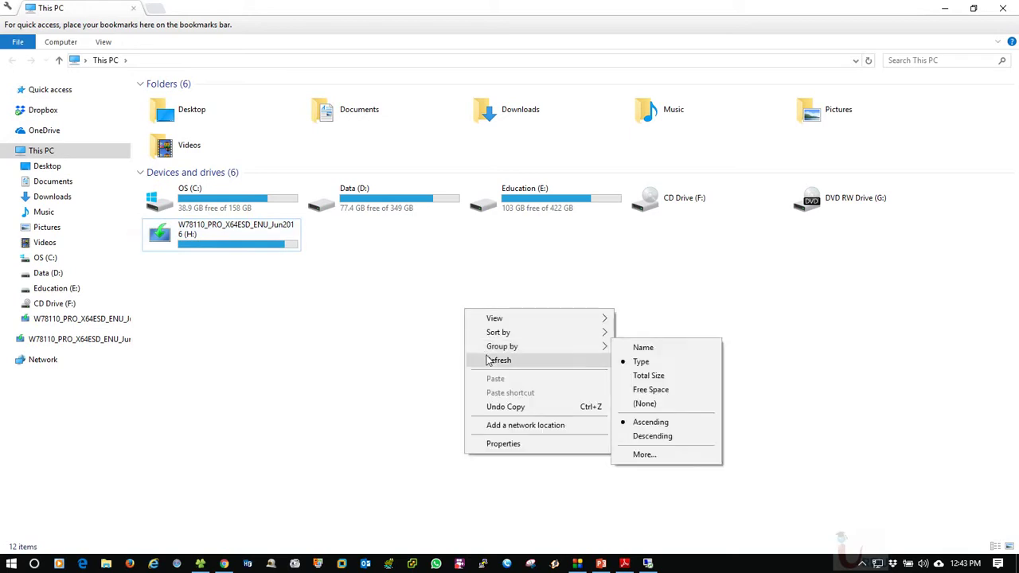
{"action": "left_click", "coordinate": [488, 358]}
Search 'rufus download' in a new Chrome tab and open the official Rufus website
{"action": "left_click", "coordinate": [224, 564]}
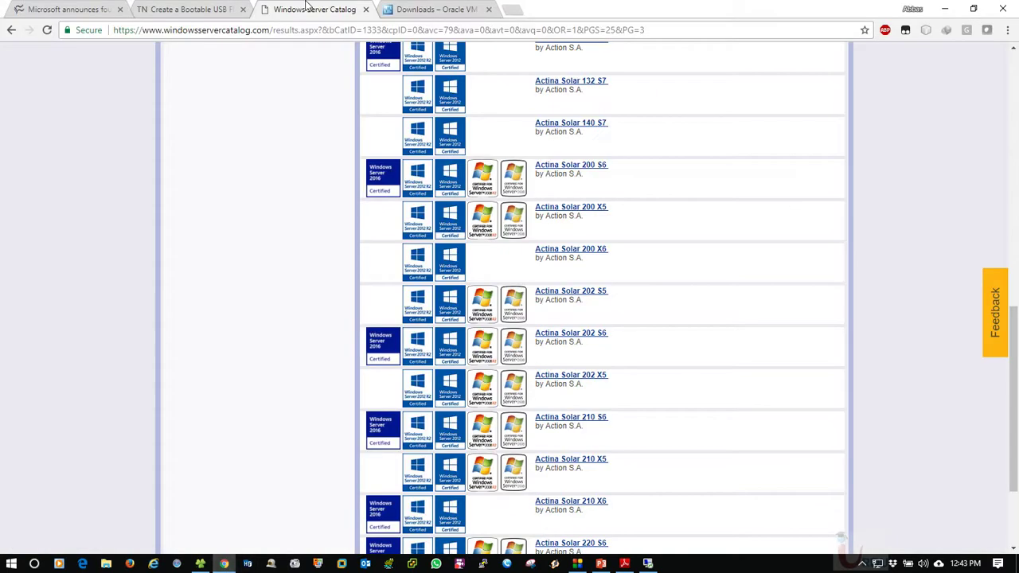
{"action": "left_click", "coordinate": [516, 9]}
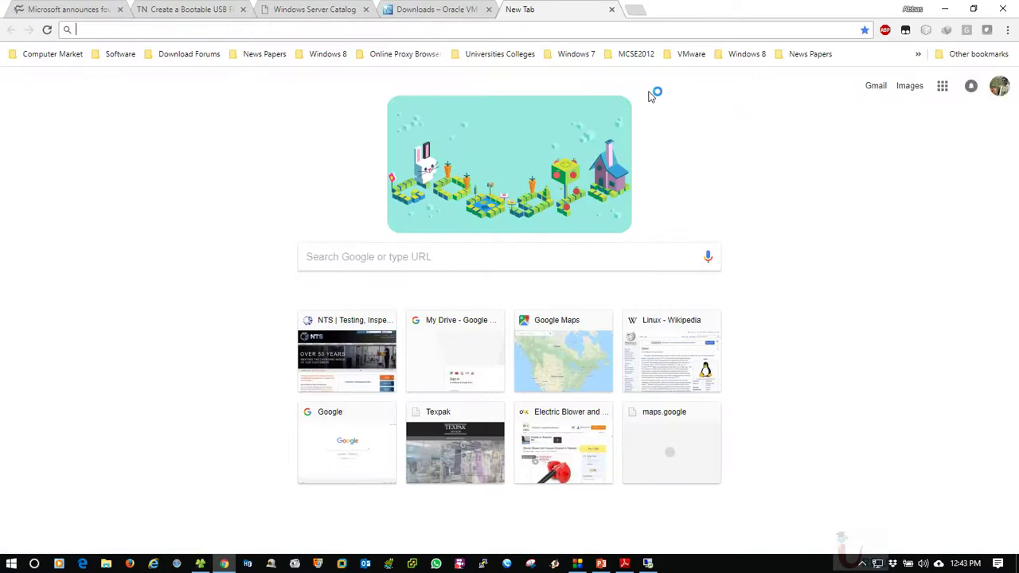
{"action": "type", "text": "rufus download"}
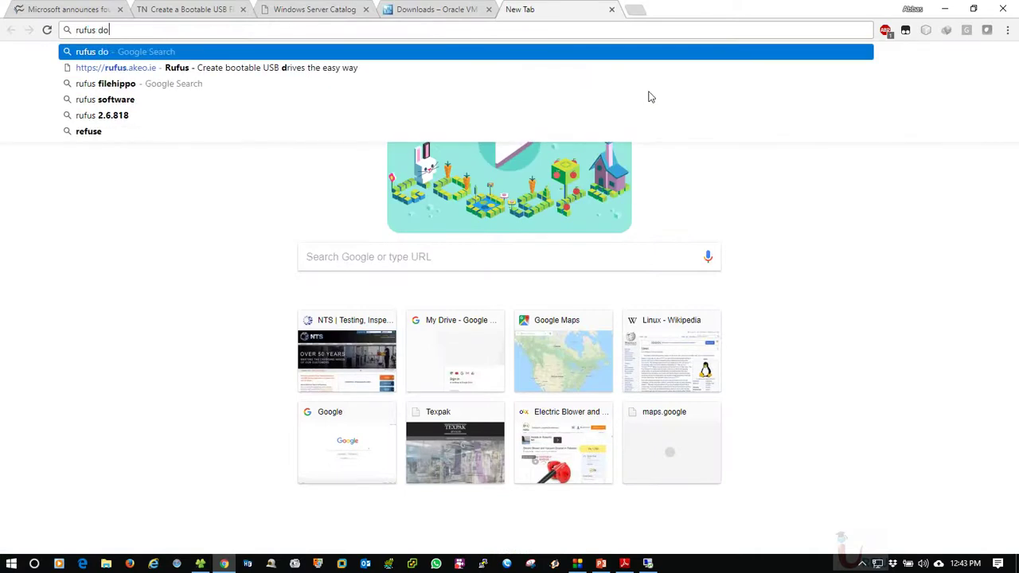
{"action": "key", "text": "Return"}
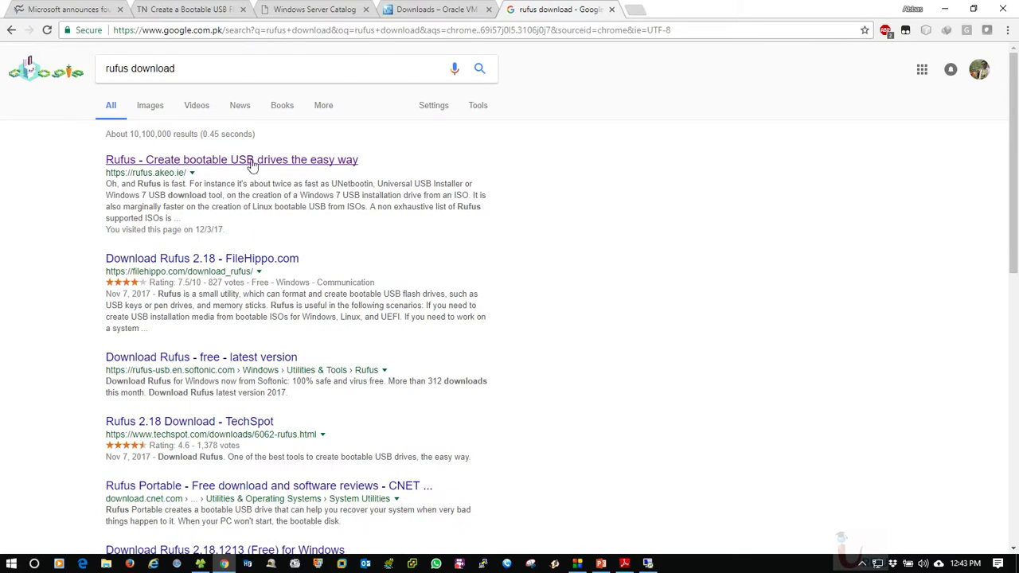
{"action": "left_click", "coordinate": [297, 163]}
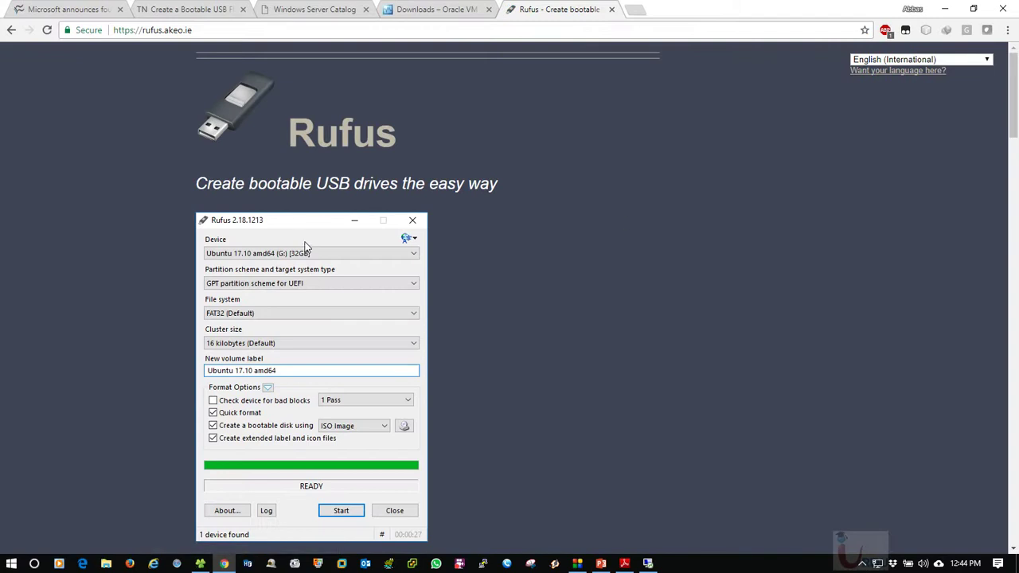
Scroll through the Rufus download page, then minimize Chrome to show This PC
{"action": "scroll", "coordinate": [471, 259], "scroll_direction": "down", "scroll_amount": 3}
{"action": "scroll", "coordinate": [432, 234], "scroll_direction": "down", "scroll_amount": 4}
{"action": "scroll", "coordinate": [430, 265], "scroll_direction": "up", "scroll_amount": 2}
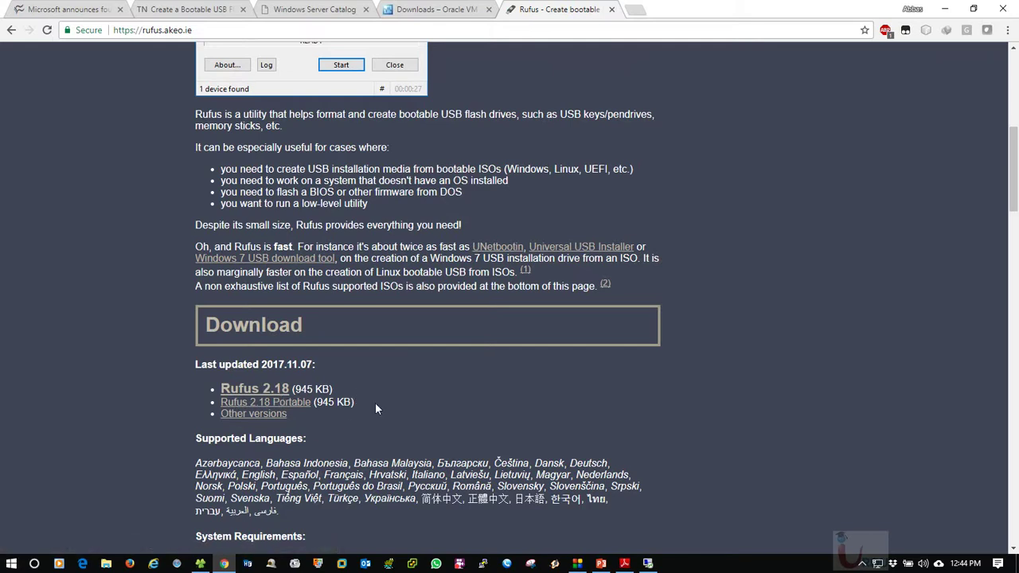
{"action": "scroll", "coordinate": [375, 403], "scroll_direction": "down", "scroll_amount": 1}
{"action": "scroll", "coordinate": [213, 396], "scroll_direction": "down", "scroll_amount": 3}
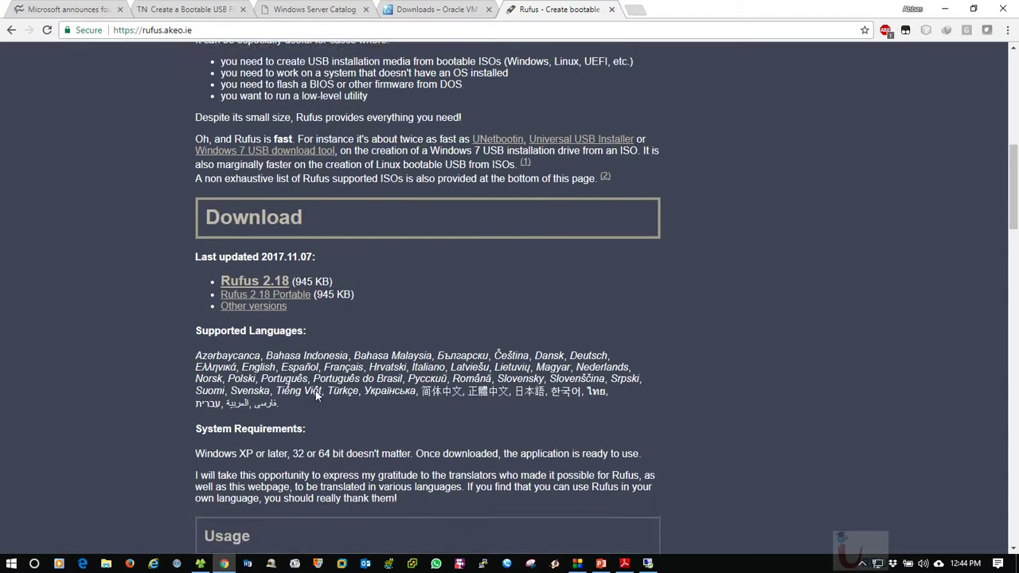
{"action": "scroll", "coordinate": [102, 316], "scroll_direction": "down", "scroll_amount": 4}
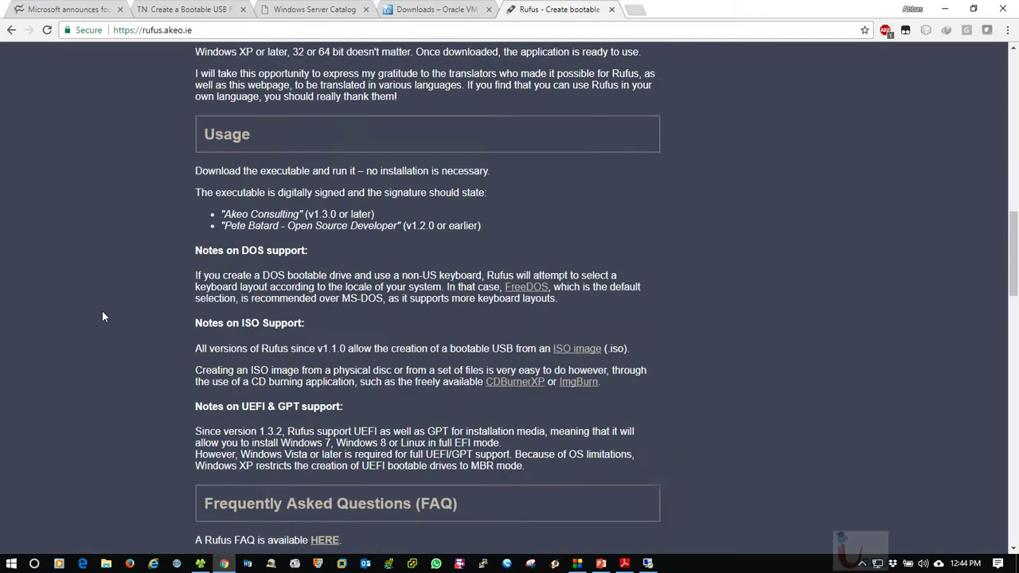
{"action": "scroll", "coordinate": [252, 209], "scroll_direction": "down", "scroll_amount": 2}
{"action": "scroll", "coordinate": [164, 296], "scroll_direction": "up", "scroll_amount": 1}
{"action": "scroll", "coordinate": [164, 295], "scroll_direction": "down", "scroll_amount": 3}
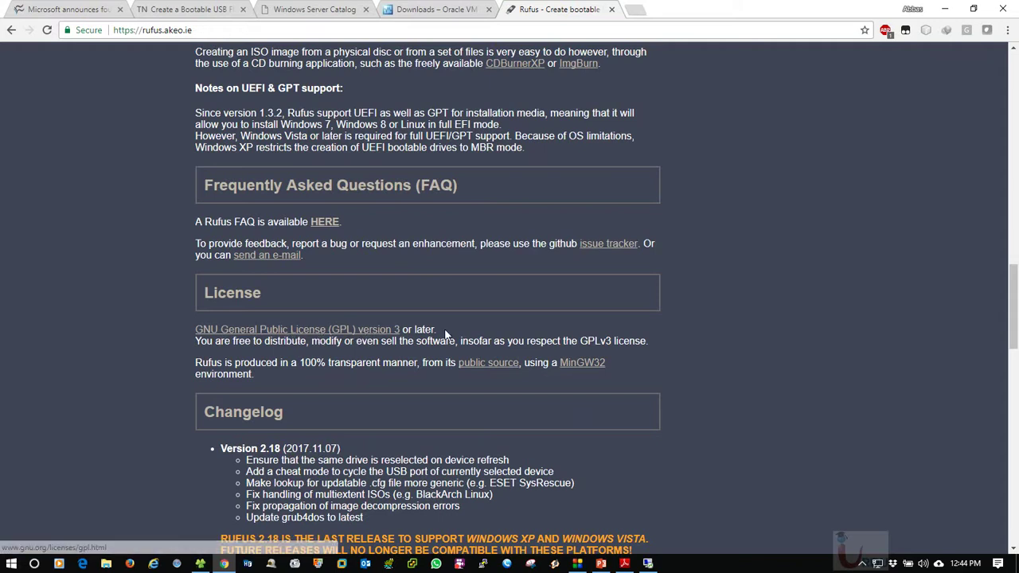
{"action": "scroll", "coordinate": [48, 362], "scroll_direction": "down", "scroll_amount": 2}
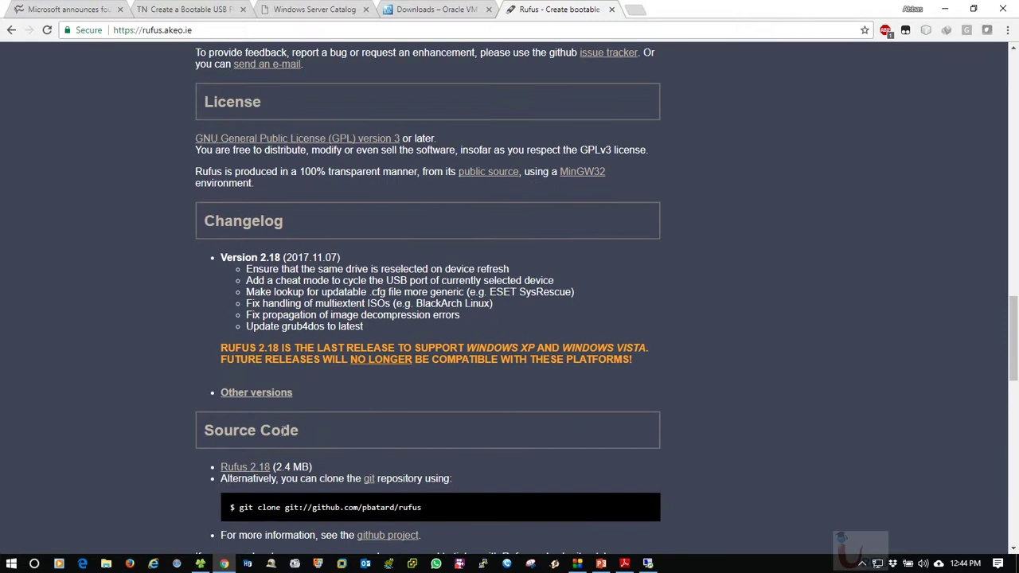
{"action": "scroll", "coordinate": [317, 267], "scroll_direction": "down", "scroll_amount": 2}
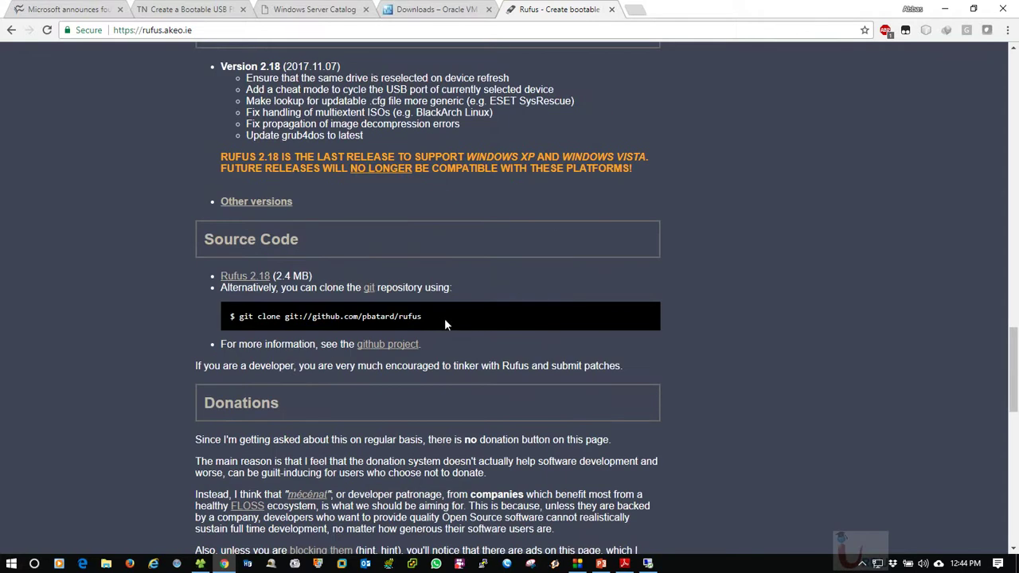
{"action": "scroll", "coordinate": [339, 335], "scroll_direction": "down", "scroll_amount": 3}
{"action": "scroll", "coordinate": [446, 341], "scroll_direction": "down", "scroll_amount": 4}
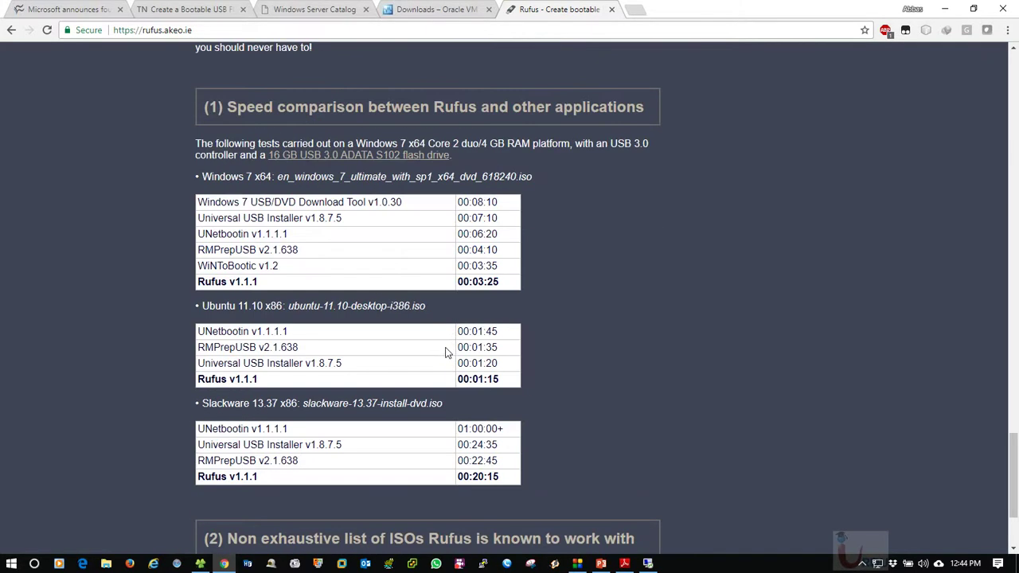
{"action": "scroll", "coordinate": [566, 347], "scroll_direction": "up", "scroll_amount": 20}
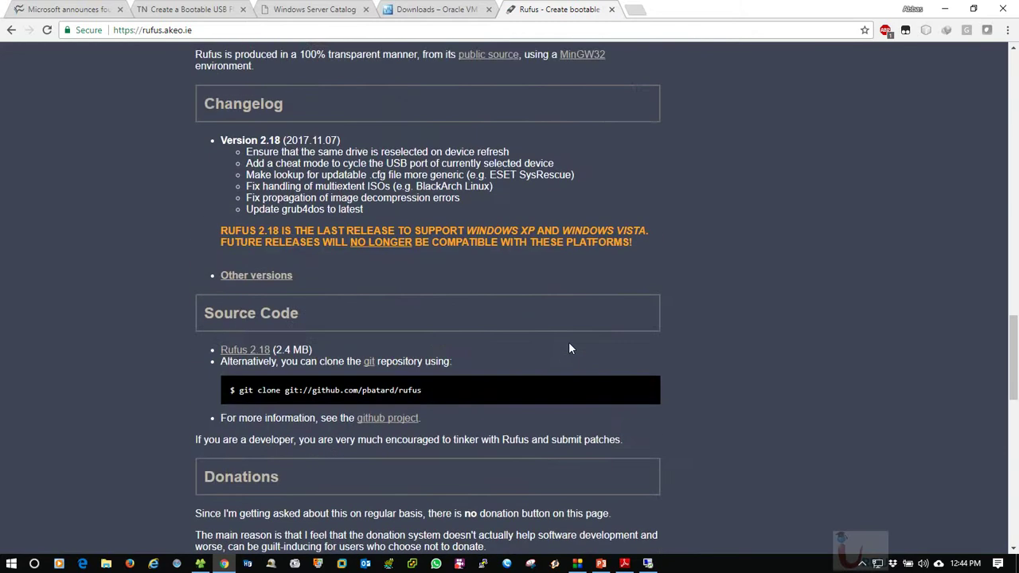
{"action": "scroll", "coordinate": [584, 258], "scroll_direction": "up", "scroll_amount": 3}
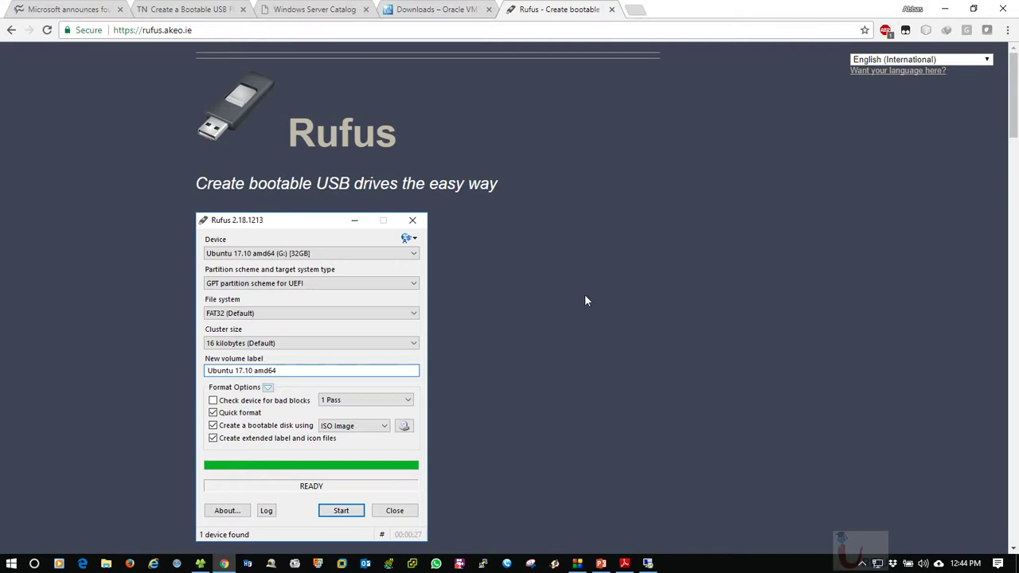
{"action": "scroll", "coordinate": [584, 294], "scroll_direction": "down", "scroll_amount": 4}
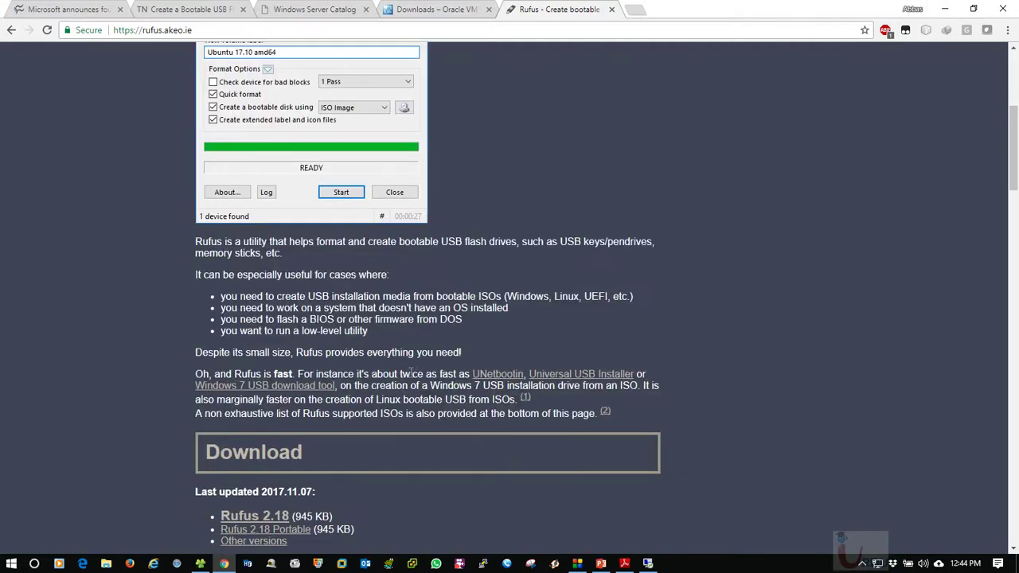
{"action": "left_click", "coordinate": [945, 8]}
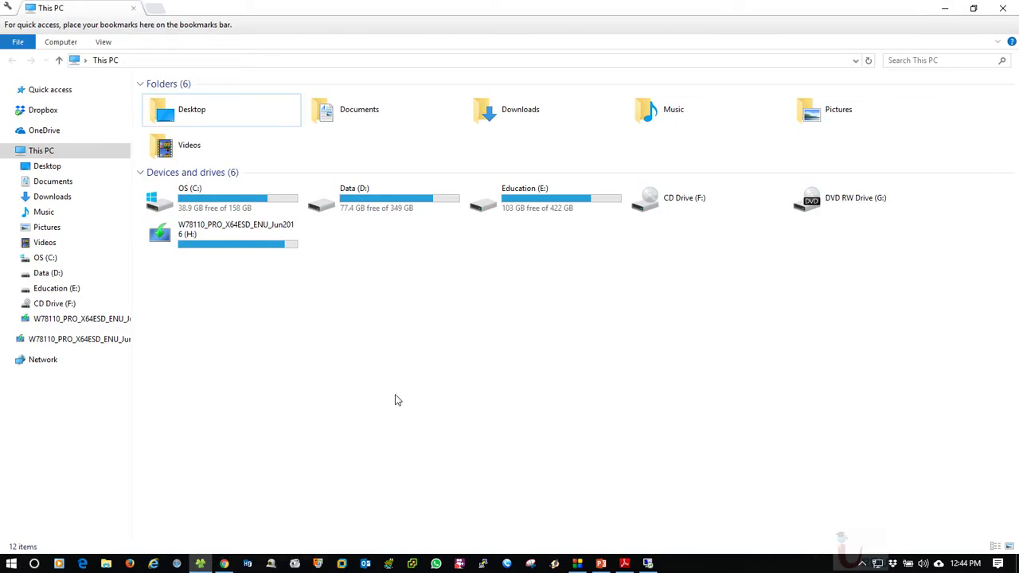
Browse Data (D:) > Softwares > Operating Systems > Linux into the Linux for oracle folder
{"action": "double_click", "coordinate": [400, 218]}
{"action": "double_click", "coordinate": [375, 130]}
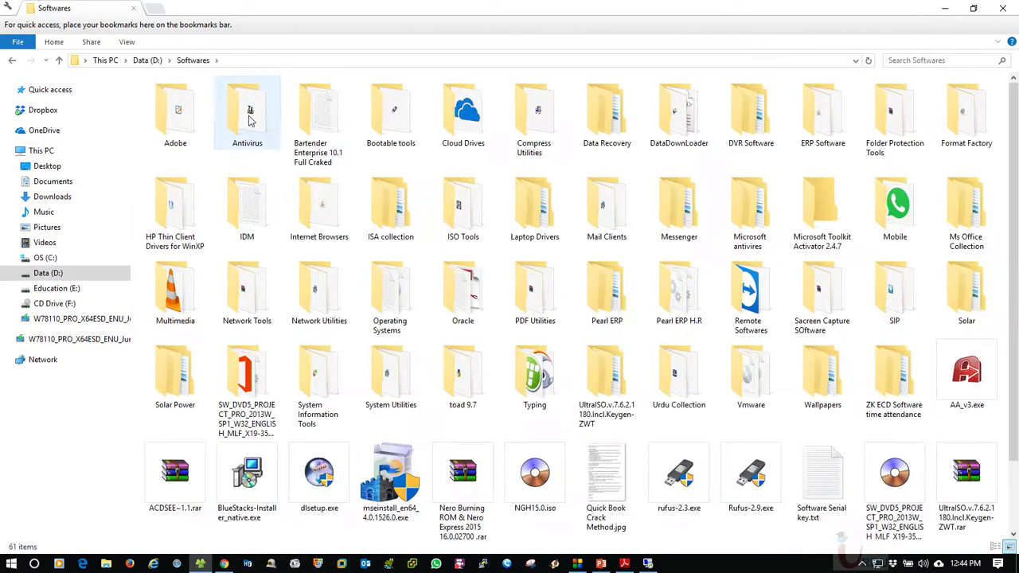
{"action": "double_click", "coordinate": [378, 293]}
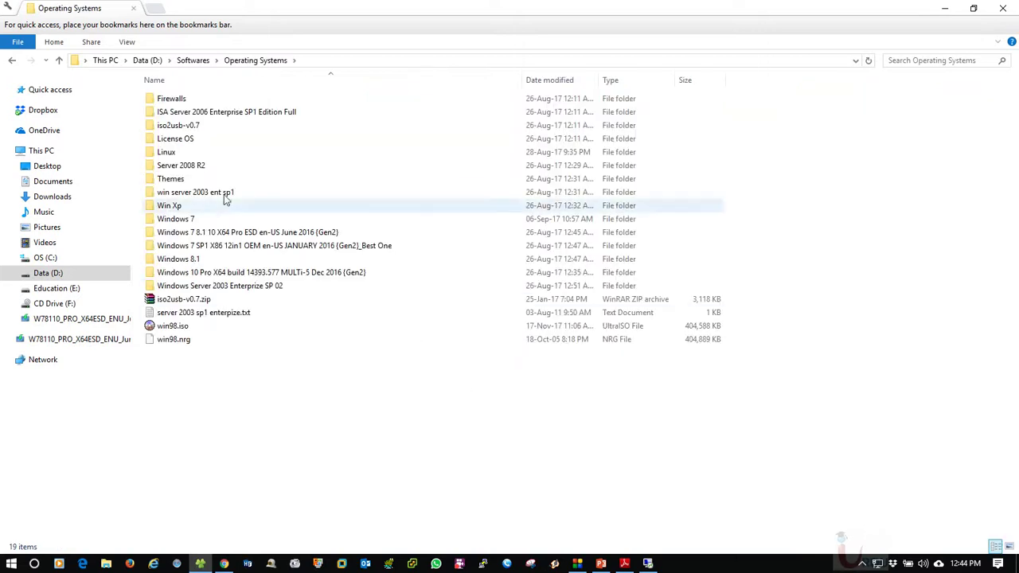
{"action": "double_click", "coordinate": [171, 138]}
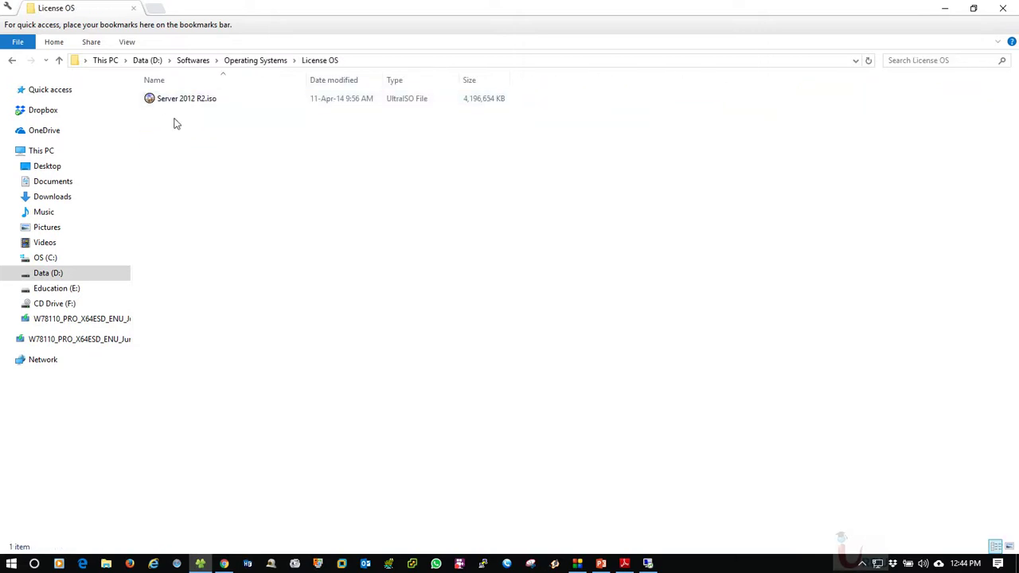
{"action": "left_click", "coordinate": [16, 61]}
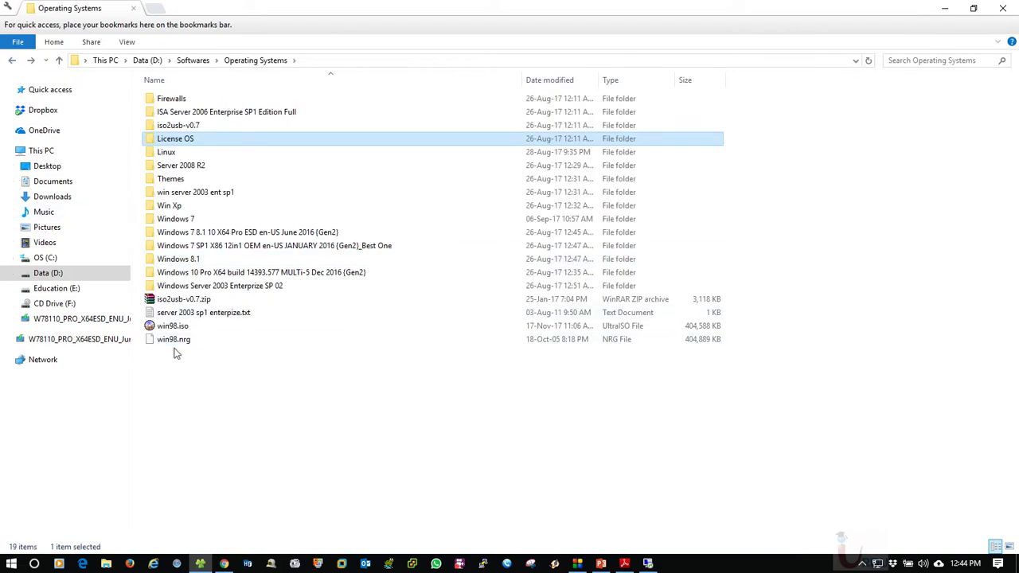
{"action": "double_click", "coordinate": [166, 152]}
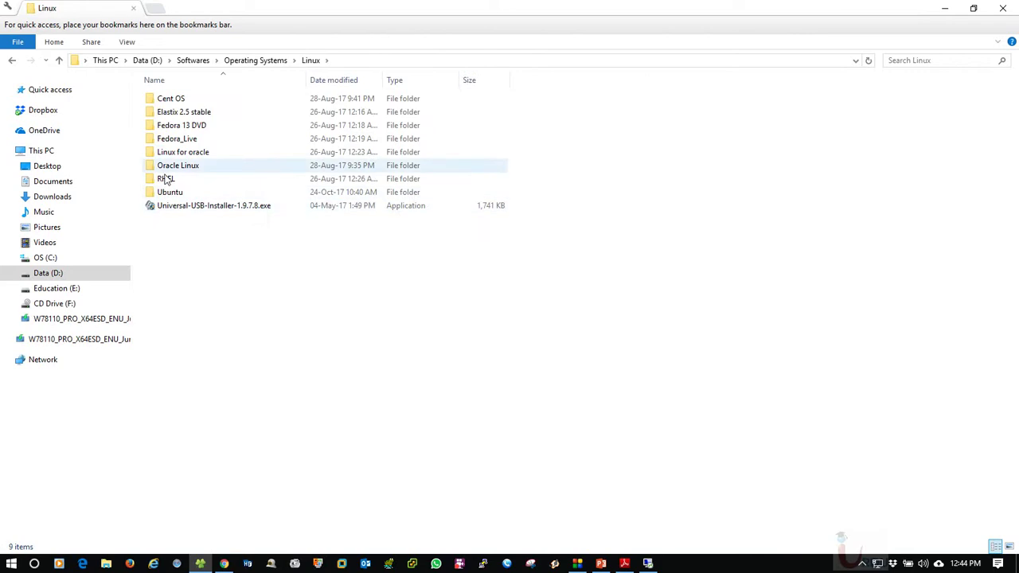
{"action": "double_click", "coordinate": [168, 181]}
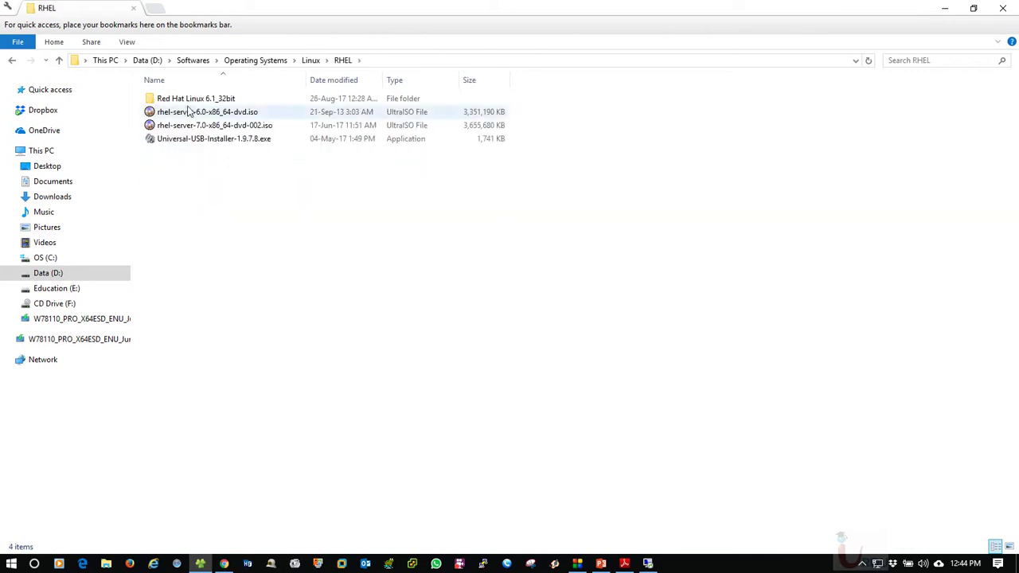
{"action": "left_click", "coordinate": [12, 60]}
{"action": "double_click", "coordinate": [183, 166]}
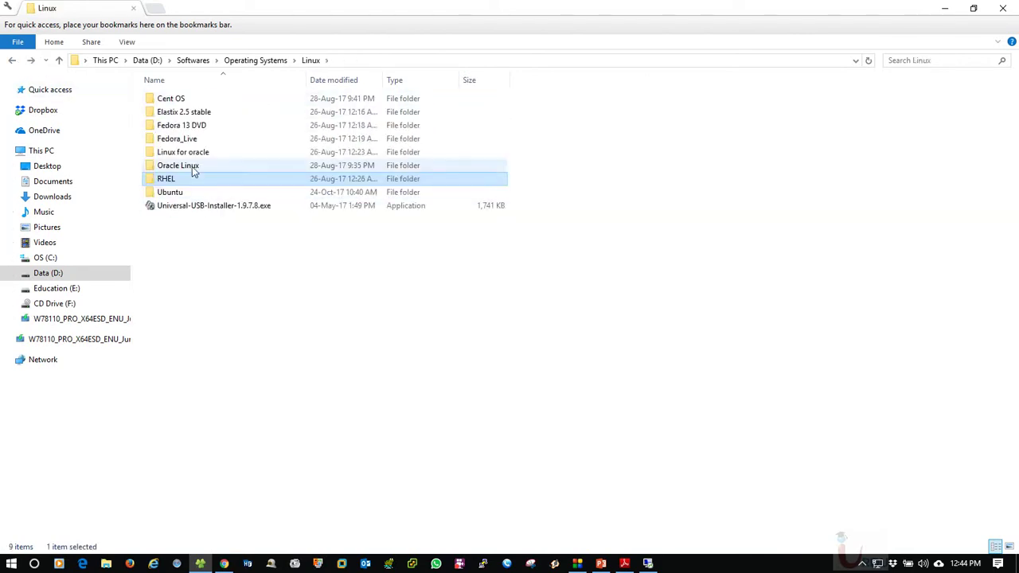
{"action": "left_click", "coordinate": [12, 61]}
{"action": "double_click", "coordinate": [191, 152]}
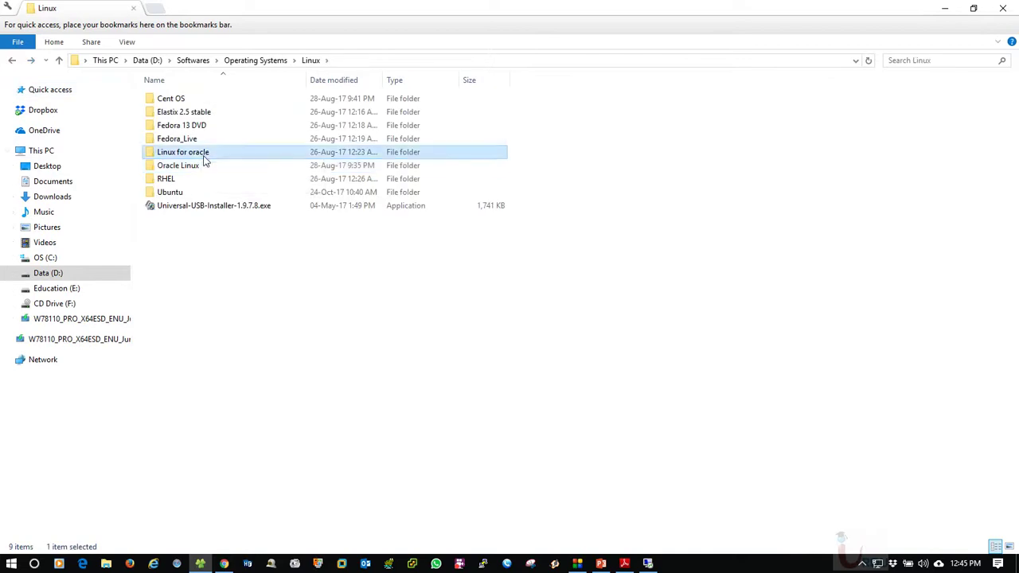
Copy rufus-2.12.exe into the License OS folder and launch it from there
{"action": "left_click", "coordinate": [178, 127]}
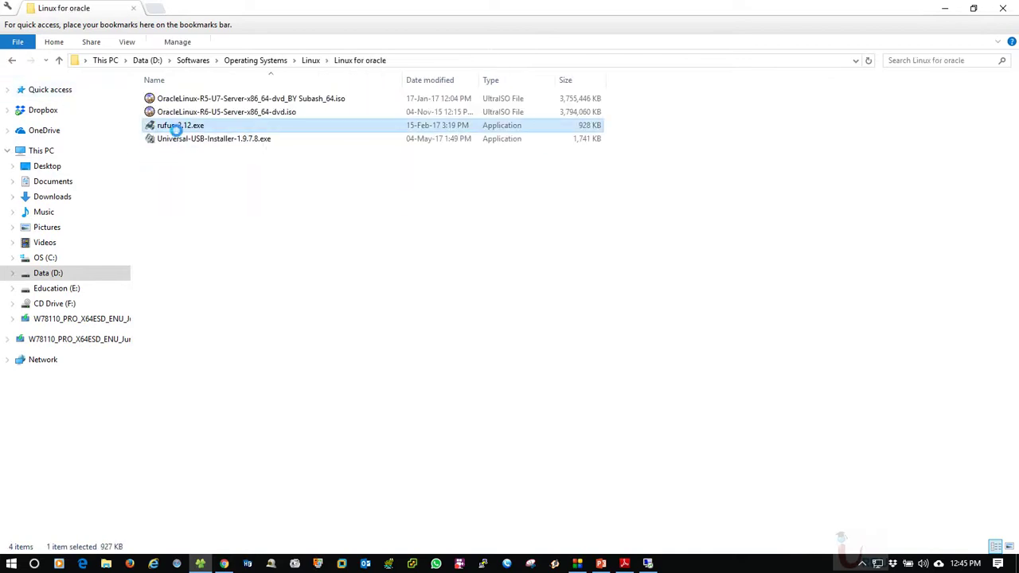
{"action": "right_click", "coordinate": [177, 132]}
{"action": "left_click", "coordinate": [209, 360]}
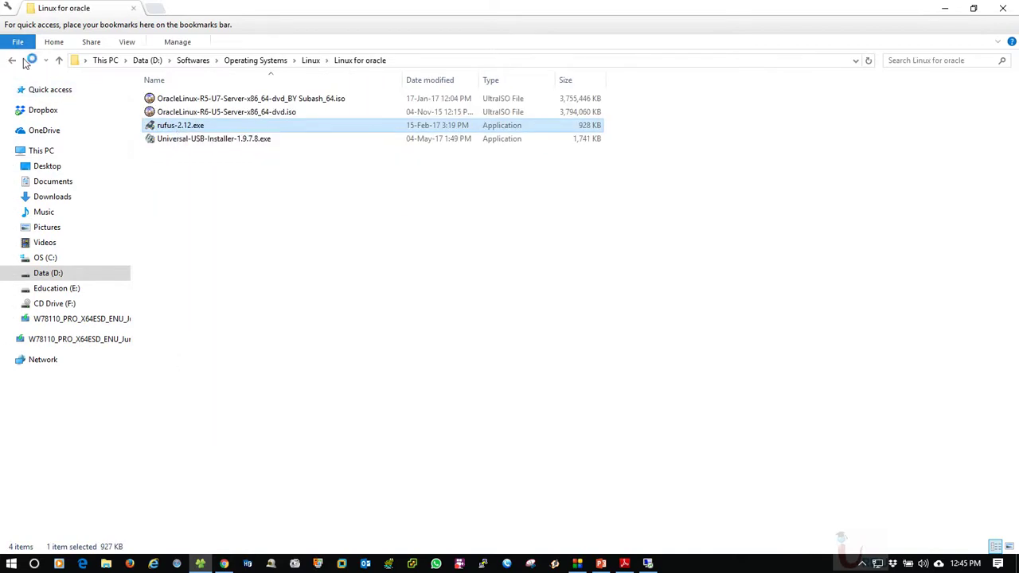
{"action": "left_click", "coordinate": [12, 61]}
{"action": "left_click", "coordinate": [12, 60]}
{"action": "double_click", "coordinate": [175, 139]}
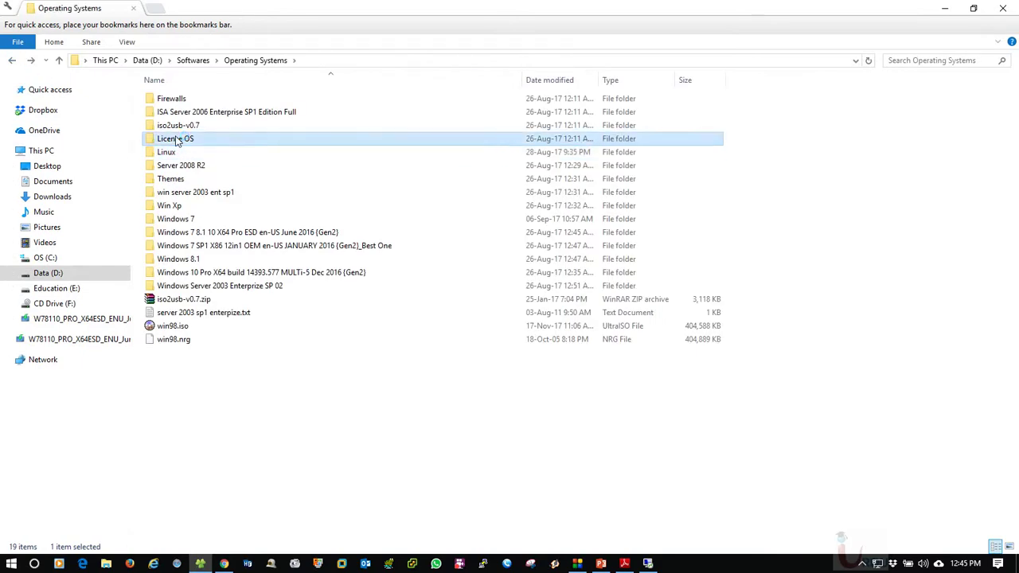
{"action": "right_click", "coordinate": [265, 190]}
{"action": "left_click", "coordinate": [295, 276]}
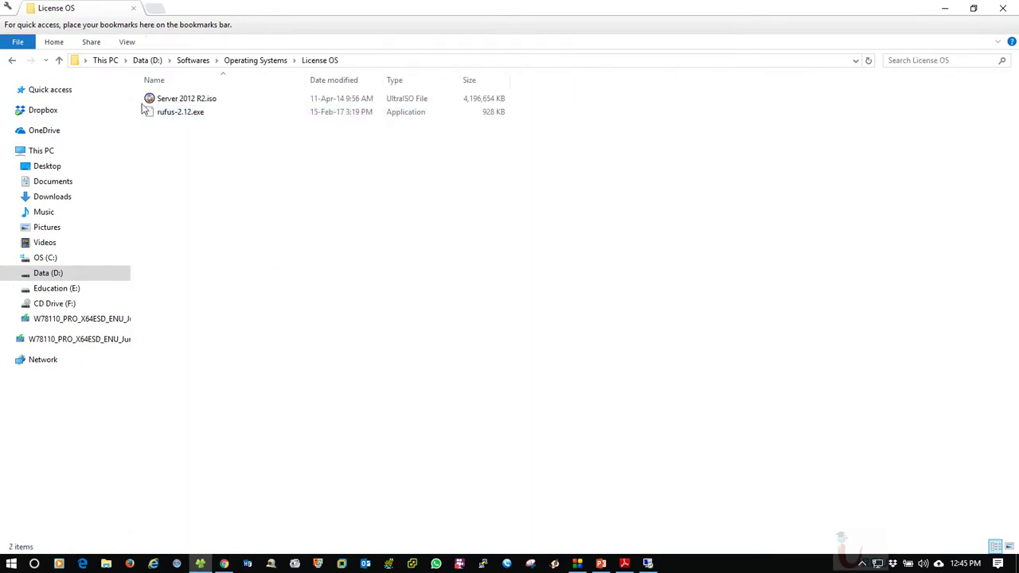
{"action": "double_click", "coordinate": [177, 117]}
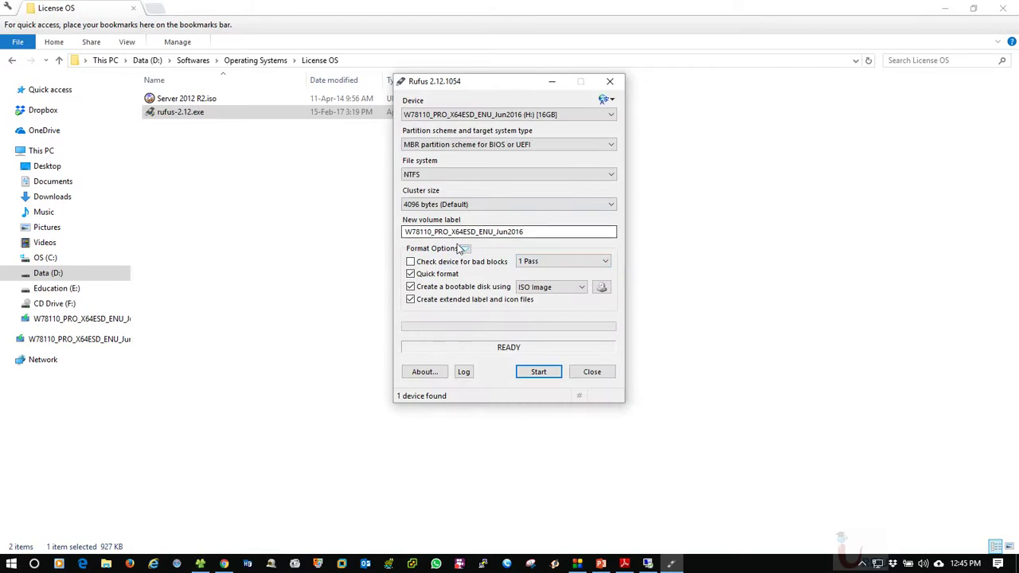
{"action": "left_click", "coordinate": [505, 206]}
{"action": "left_click", "coordinate": [505, 206]}
{"action": "left_click", "coordinate": [560, 232]}
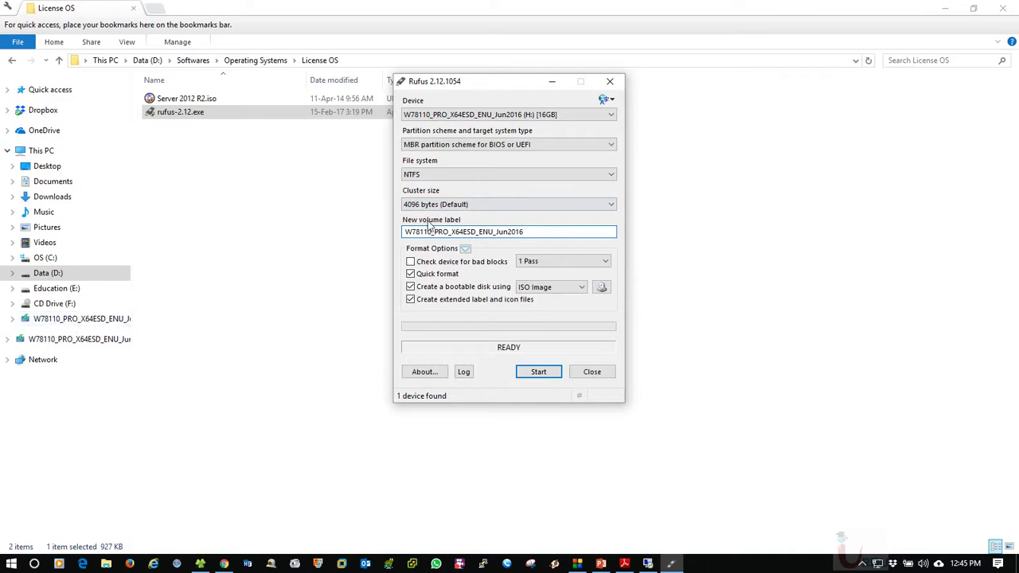
{"action": "left_click", "coordinate": [555, 290]}
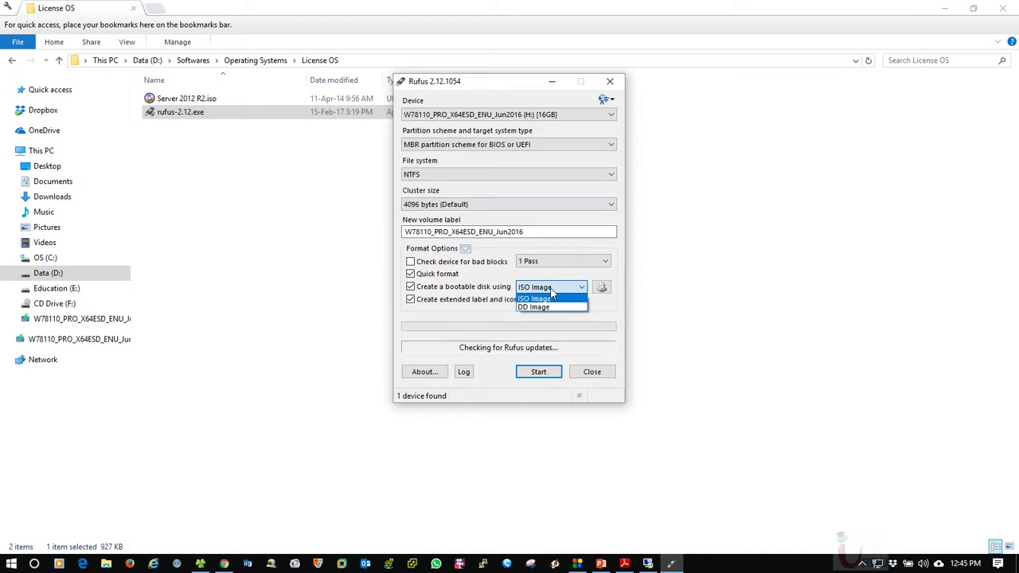
{"action": "left_click", "coordinate": [536, 298]}
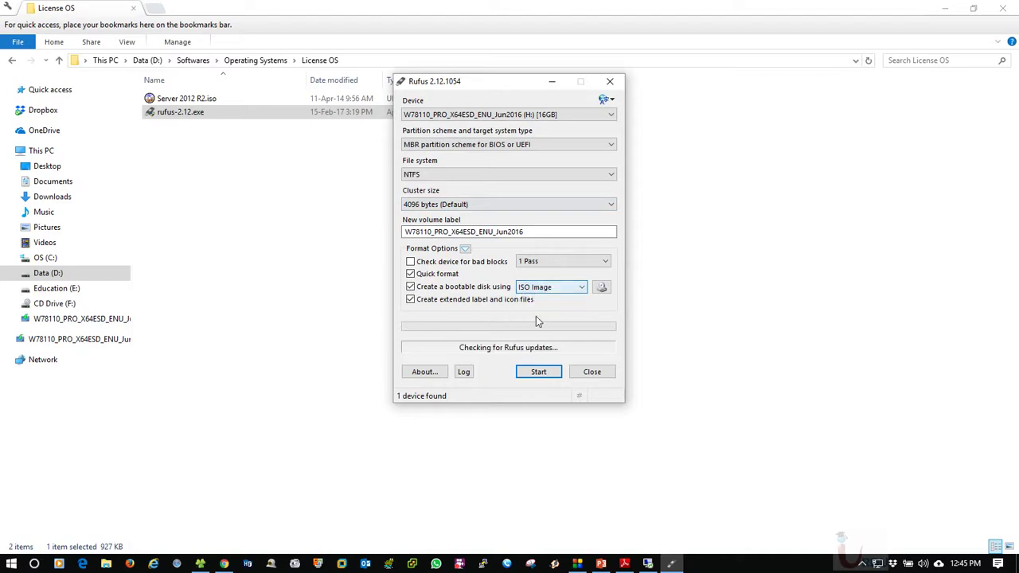
{"action": "left_click", "coordinate": [510, 351]}
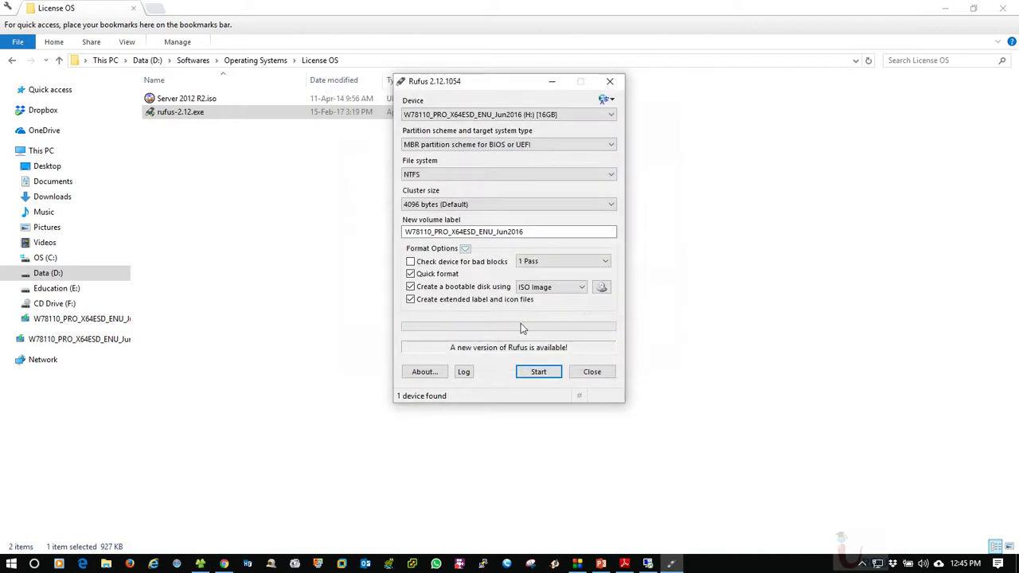
{"action": "left_click_drag", "start_coordinate": [479, 83], "coordinate": [445, 83]}
{"action": "left_click", "coordinate": [450, 118]}
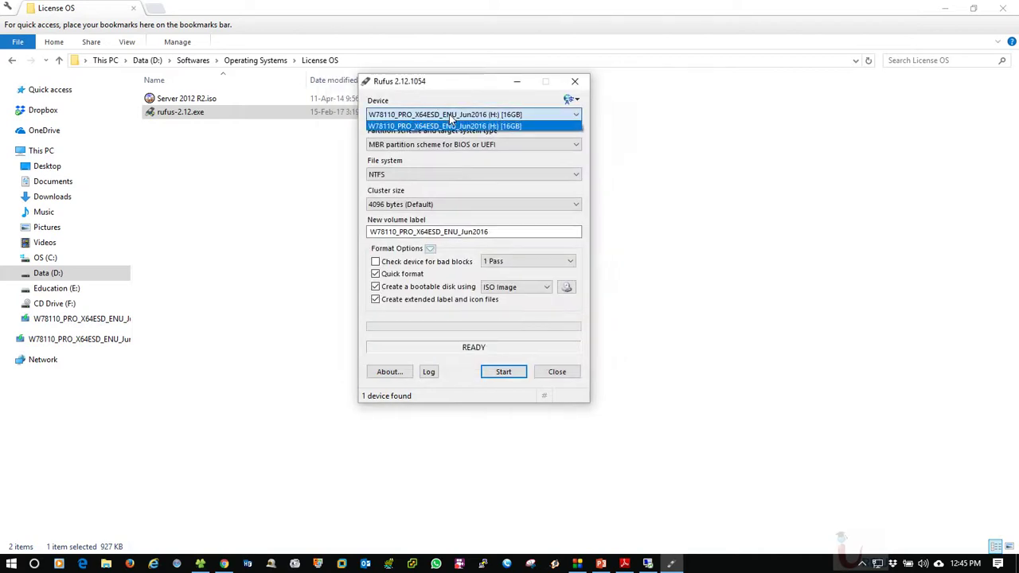
{"action": "left_click", "coordinate": [458, 125]}
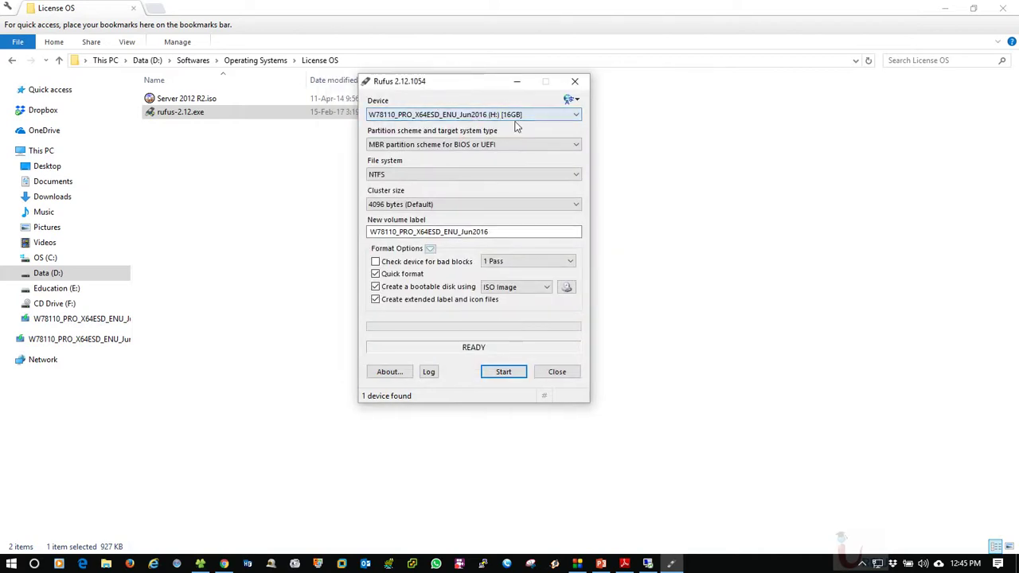
{"action": "mouse_move", "coordinate": [408, 147]}
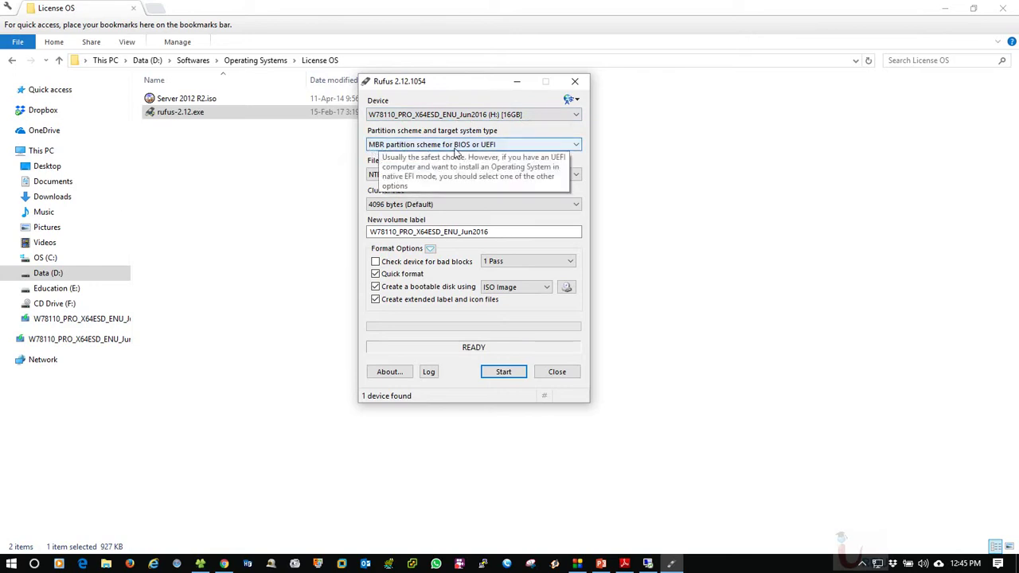
{"action": "left_click", "coordinate": [490, 146]}
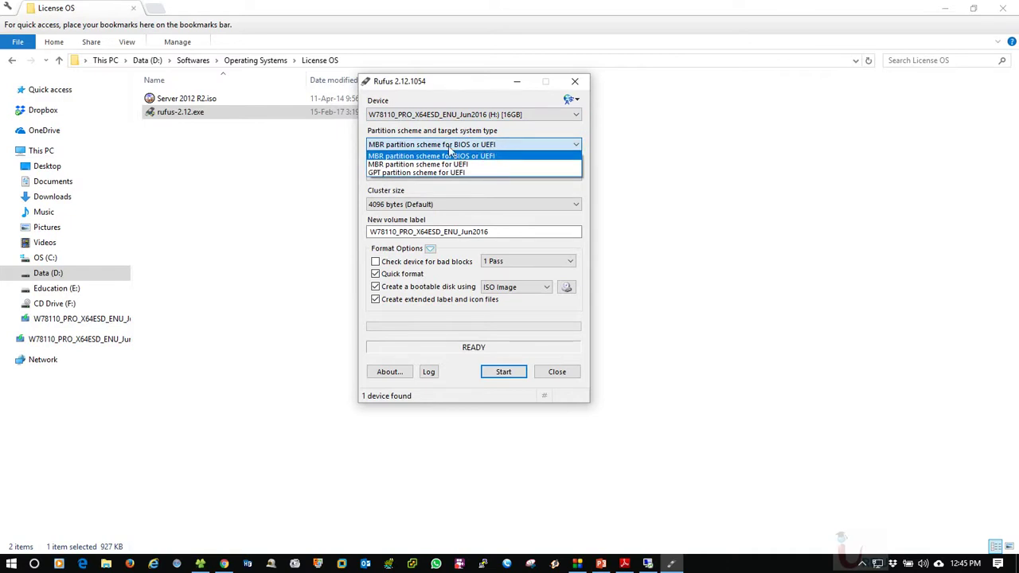
{"action": "left_click", "coordinate": [460, 156]}
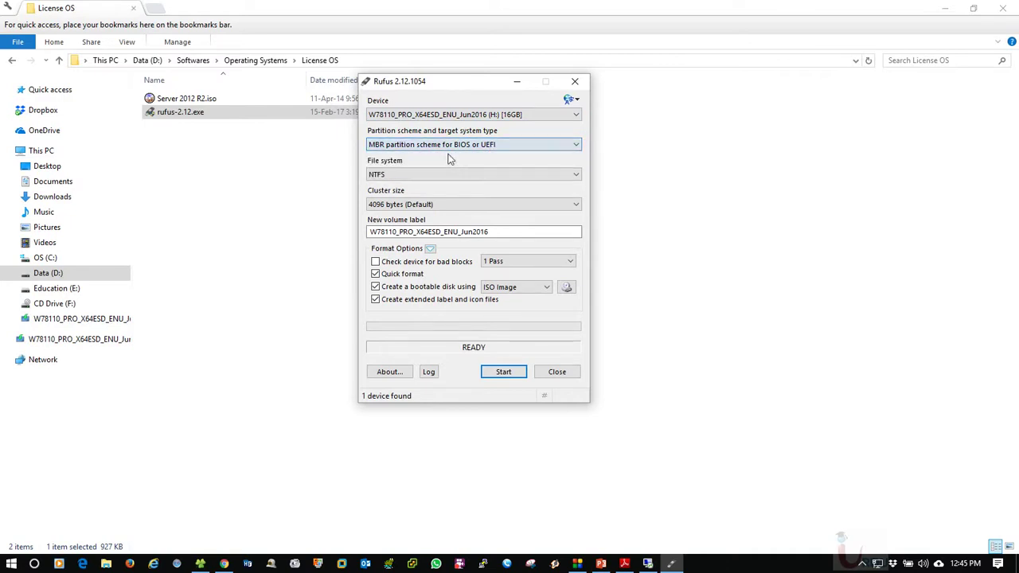
{"action": "left_click", "coordinate": [411, 173]}
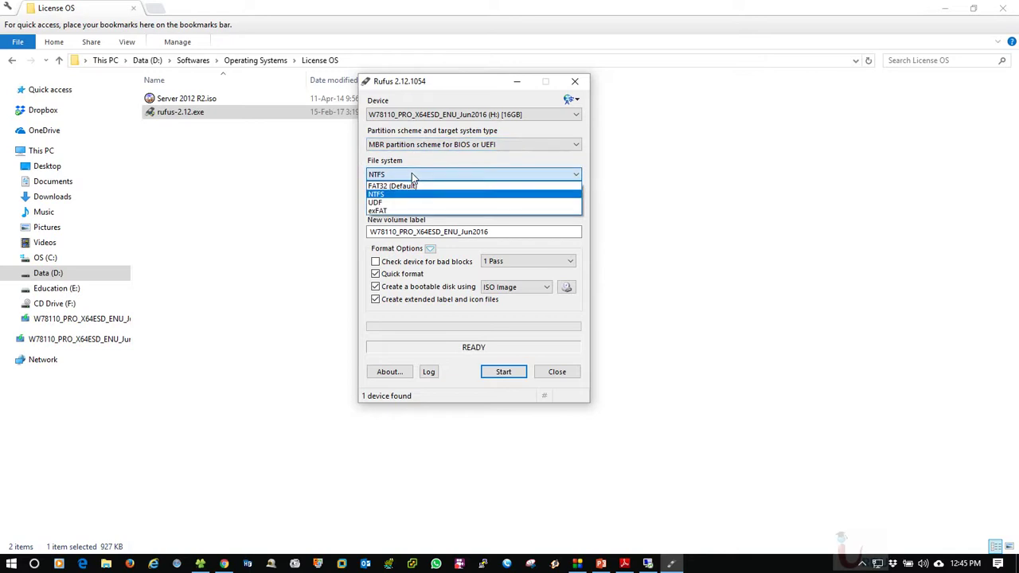
{"action": "left_click", "coordinate": [412, 173]}
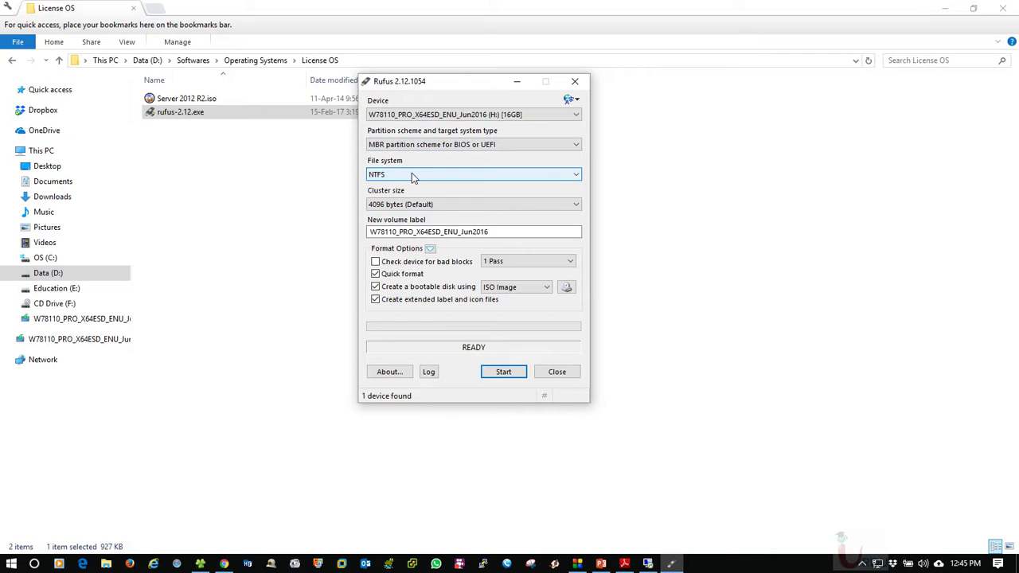
{"action": "left_click", "coordinate": [412, 172]}
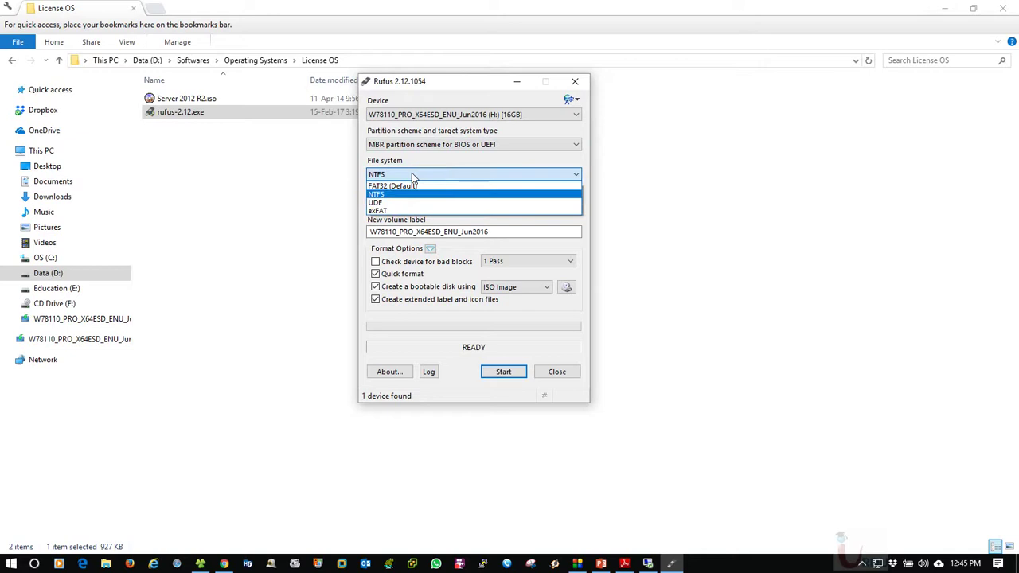
{"action": "left_click", "coordinate": [414, 177]}
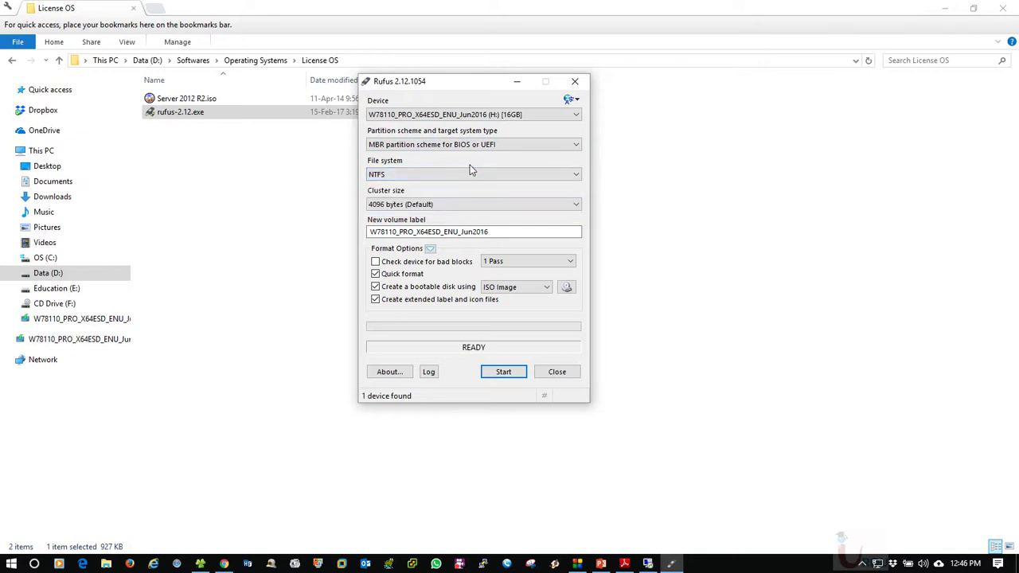
{"action": "left_click", "coordinate": [409, 206]}
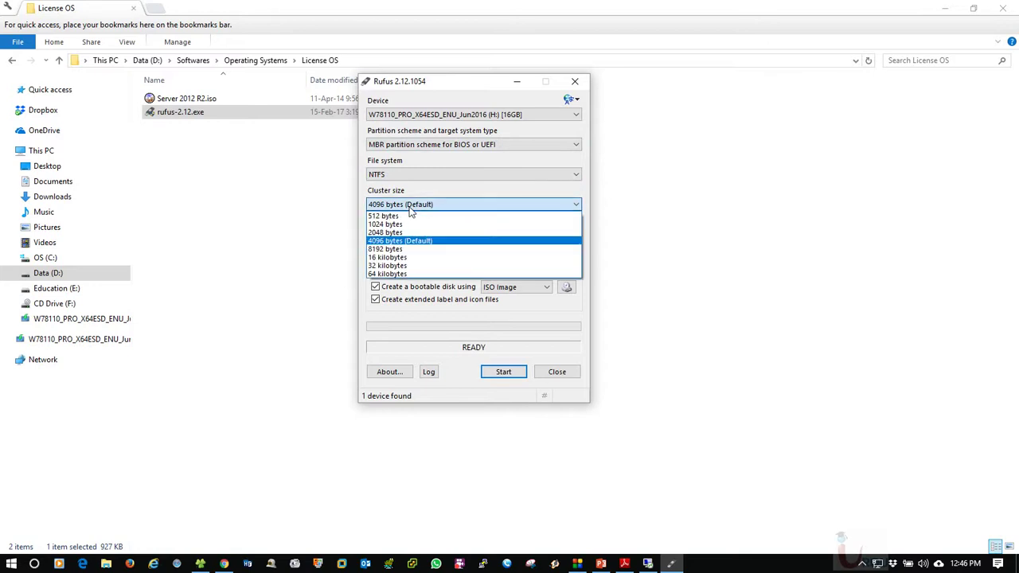
{"action": "left_click", "coordinate": [409, 208]}
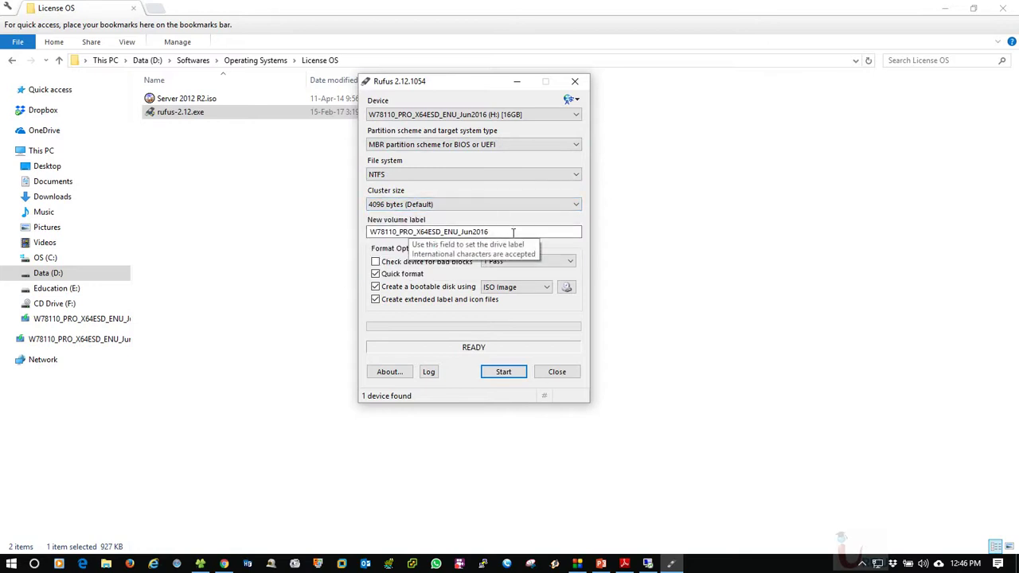
{"action": "left_click_drag", "start_coordinate": [460, 85], "coordinate": [451, 64]}
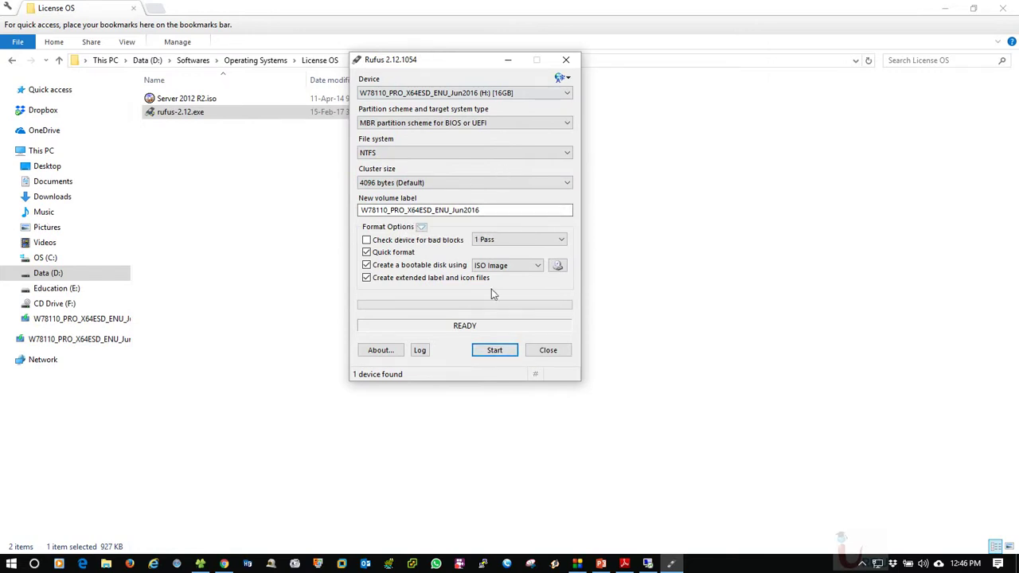
Load the Server 2012 R2.iso image into Rufus
{"action": "left_click", "coordinate": [557, 266]}
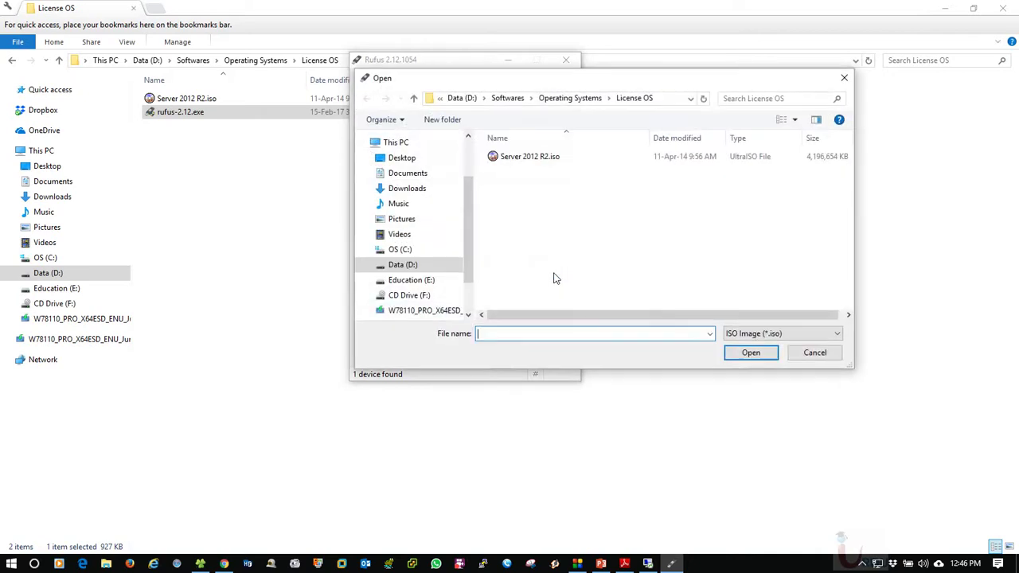
{"action": "left_click", "coordinate": [509, 157]}
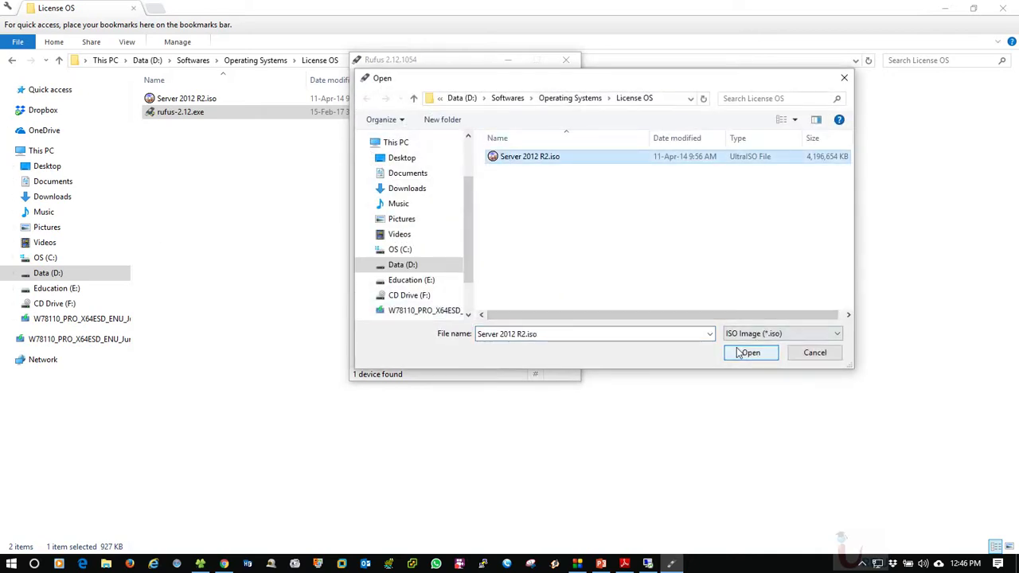
{"action": "left_click", "coordinate": [751, 353]}
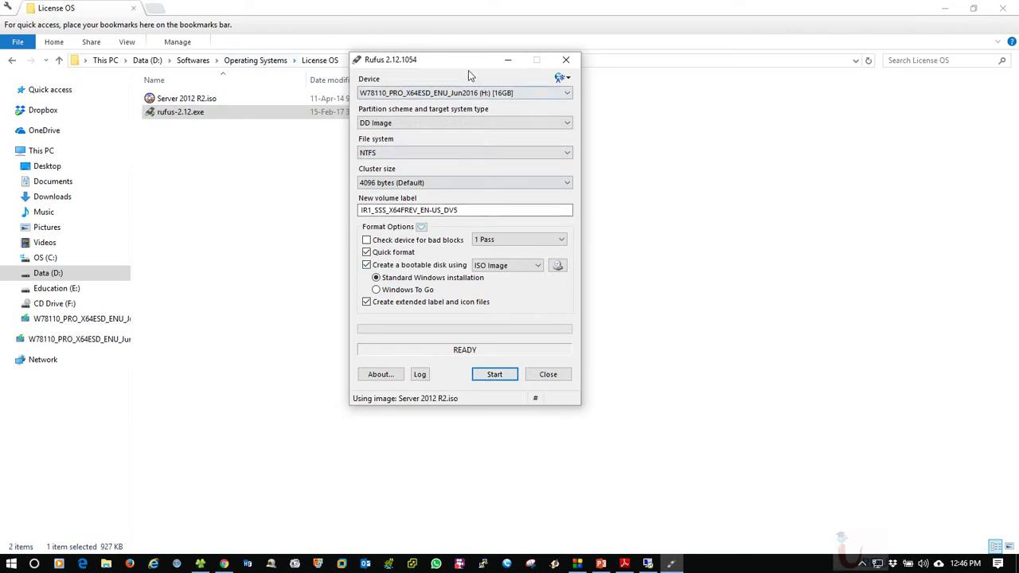
{"action": "left_click_drag", "start_coordinate": [470, 59], "coordinate": [456, 57]}
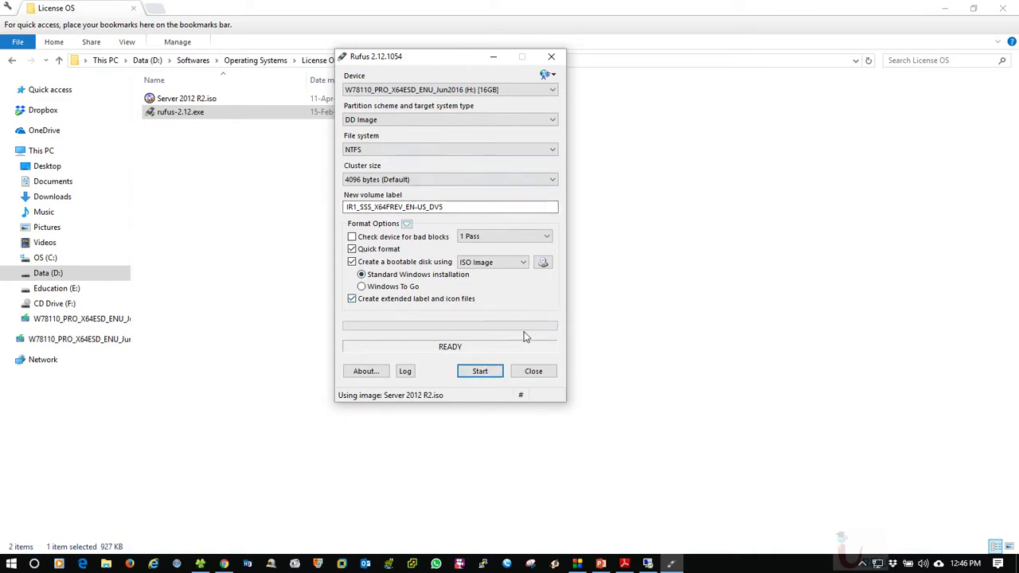
Close Rufus, refresh the License OS folder listing, and close that folder window
{"action": "left_click", "coordinate": [534, 372]}
{"action": "right_click", "coordinate": [365, 213]}
{"action": "left_click", "coordinate": [406, 268]}
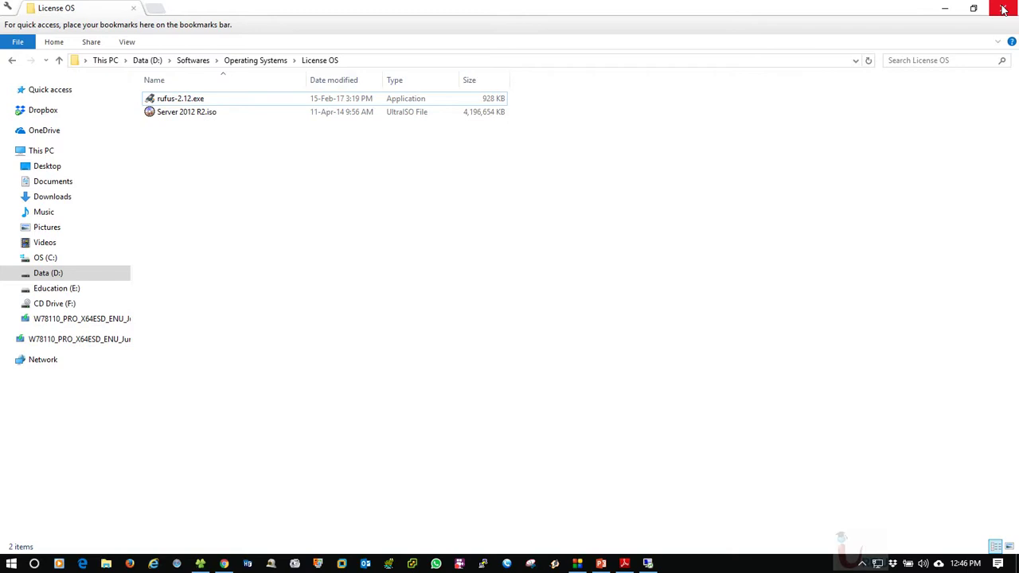
{"action": "left_click", "coordinate": [1004, 10]}
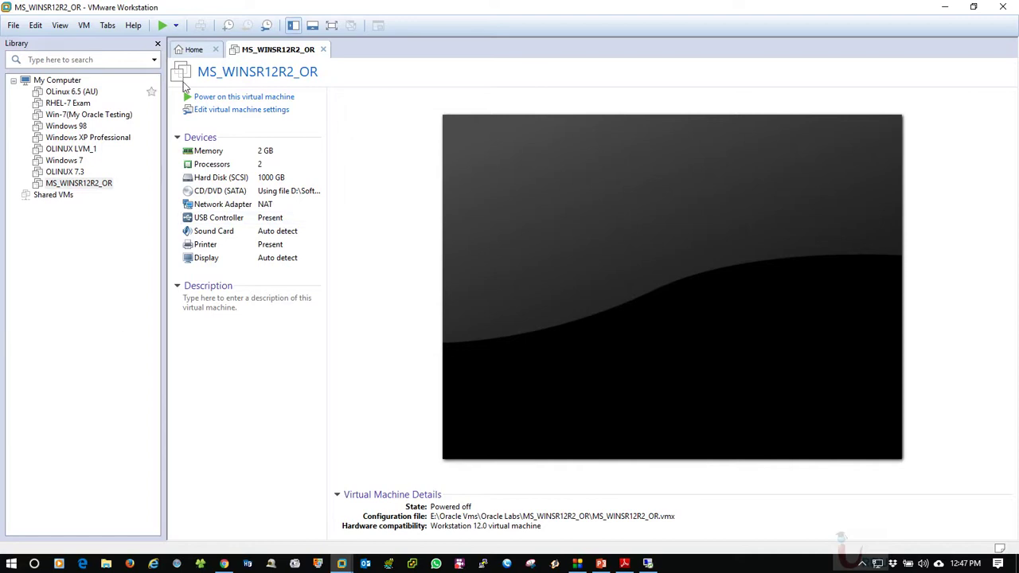
Confirm MS_WINSR12R2_OR's CD/DVD (SATA) drive uses the ISO image, then power the machine on
{"action": "left_click", "coordinate": [226, 111]}
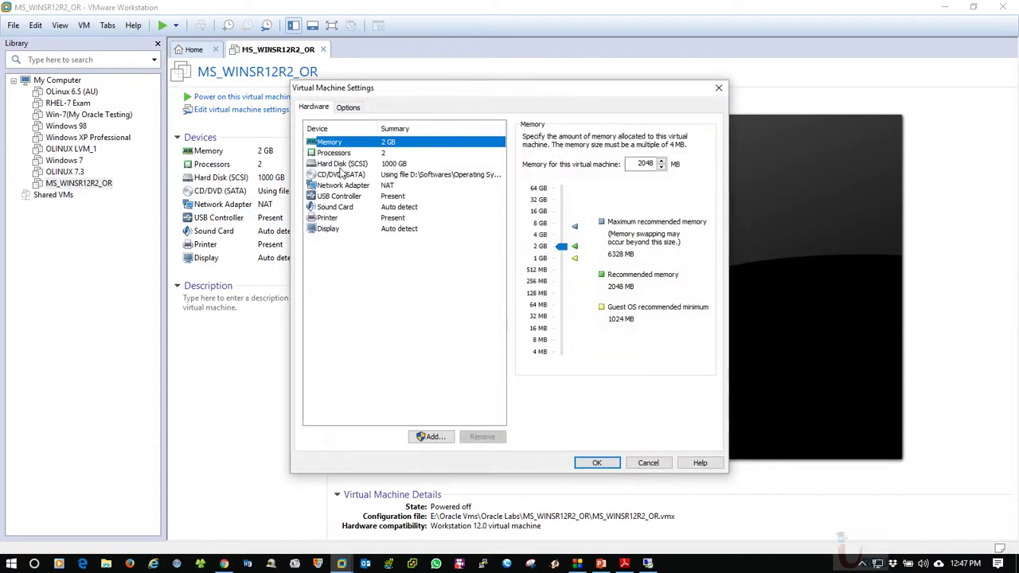
{"action": "left_click", "coordinate": [341, 174]}
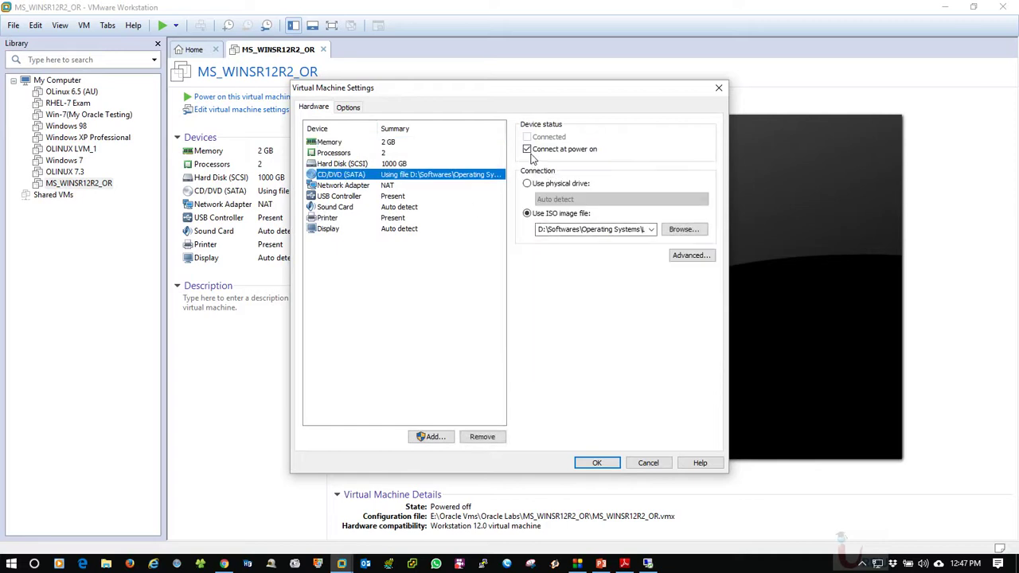
{"action": "left_click", "coordinate": [596, 463]}
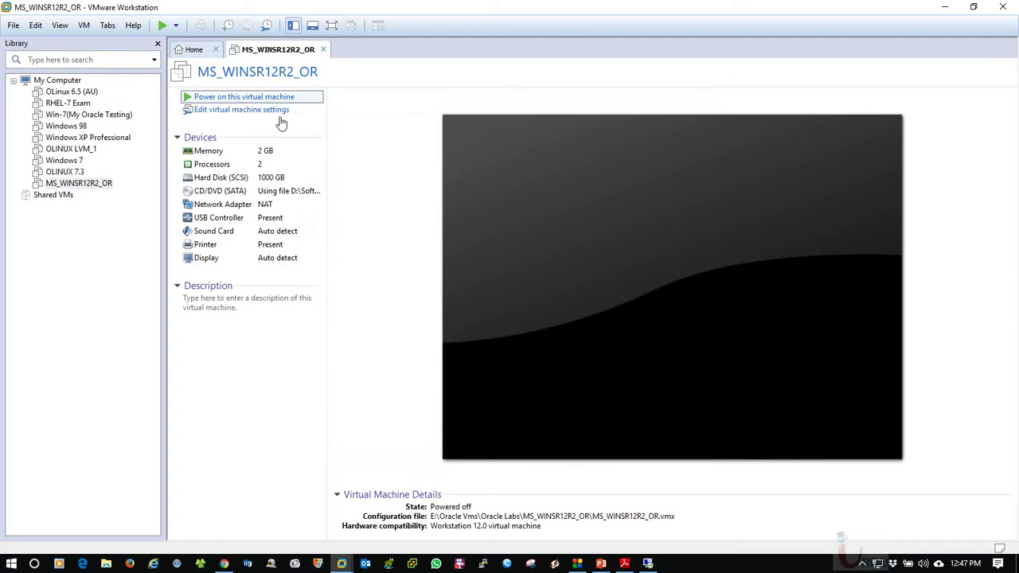
{"action": "left_click", "coordinate": [247, 96]}
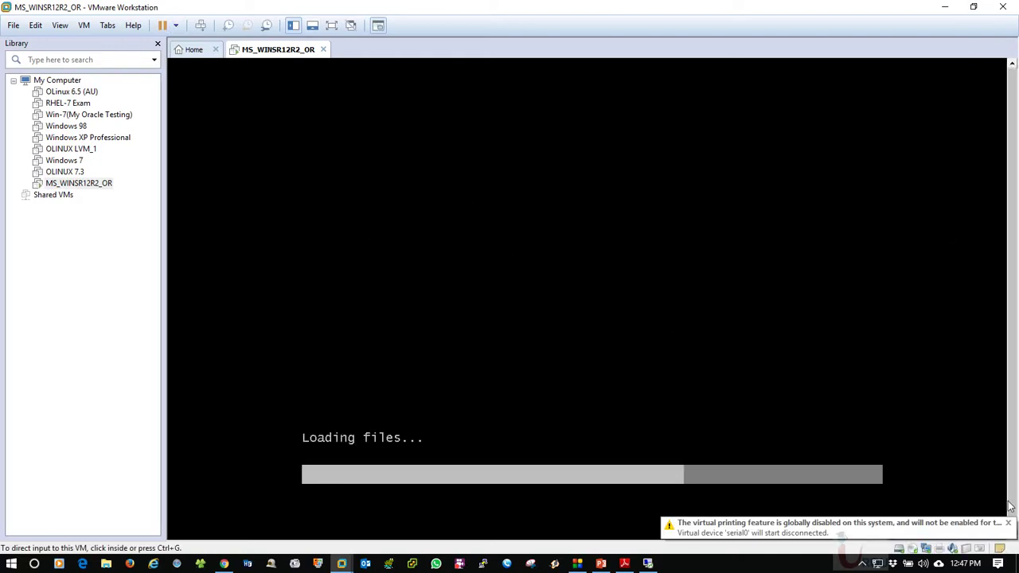
Capture input in the VM and accept English (United States) and US keyboard defaults in Windows Setup
{"action": "left_click", "coordinate": [387, 141]}
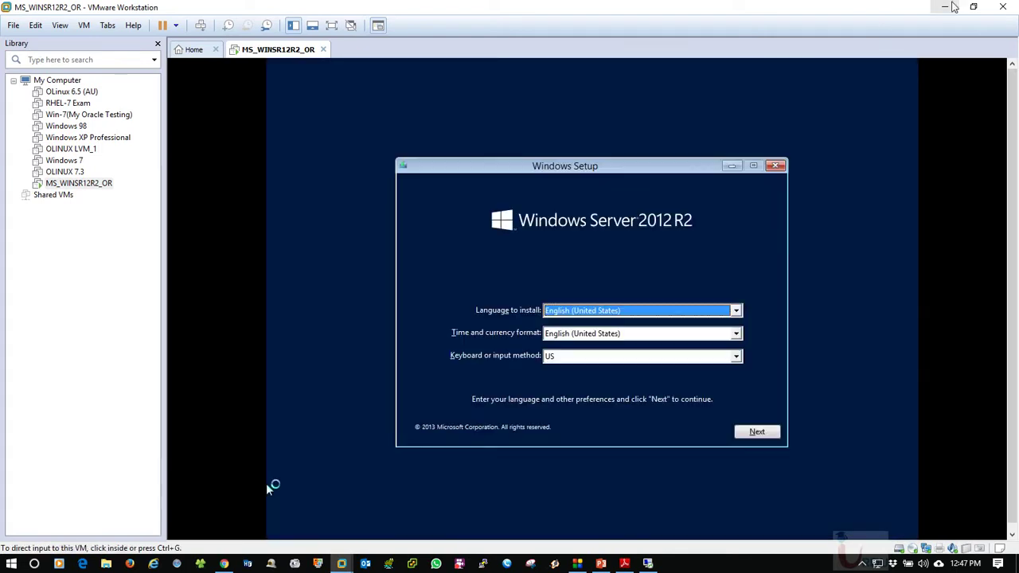
{"action": "left_click", "coordinate": [268, 484]}
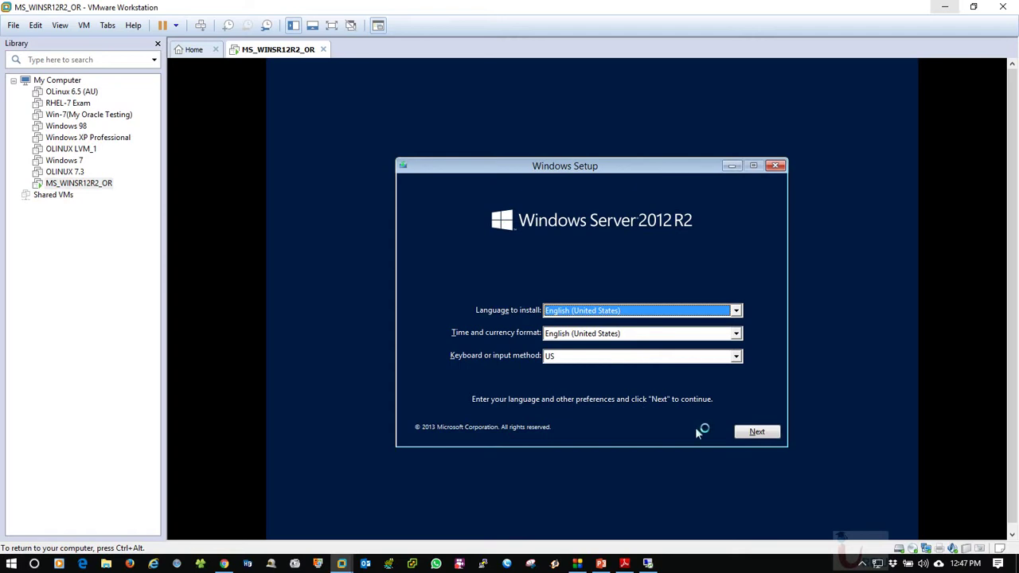
{"action": "left_click", "coordinate": [758, 433]}
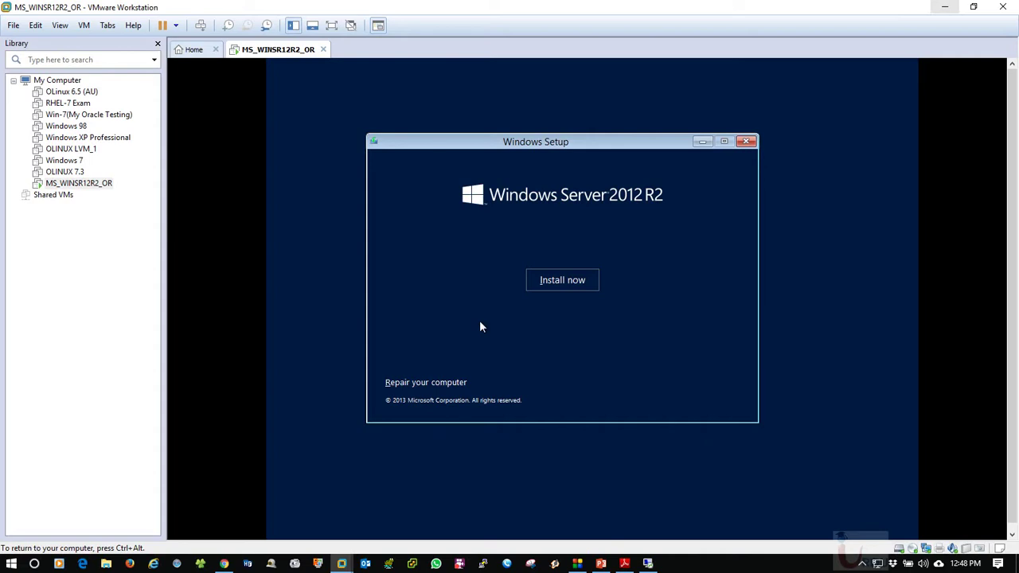
Start Install now and compare the Standard and Datacenter, GUI and Server Core editions
{"action": "left_click", "coordinate": [562, 280]}
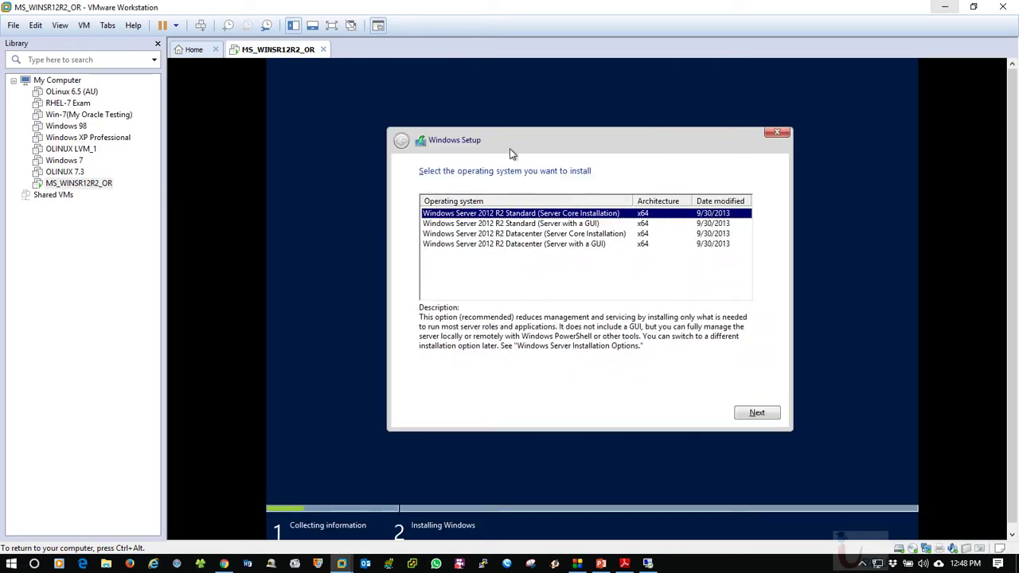
{"action": "left_click", "coordinate": [549, 224]}
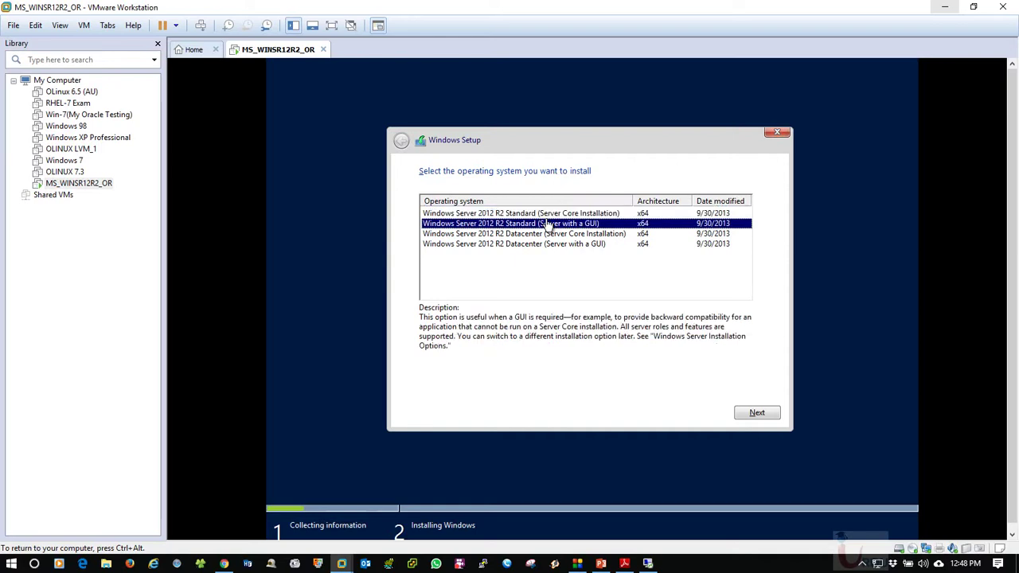
{"action": "left_click", "coordinate": [553, 244]}
{"action": "left_click", "coordinate": [557, 234]}
{"action": "left_click", "coordinate": [556, 223]}
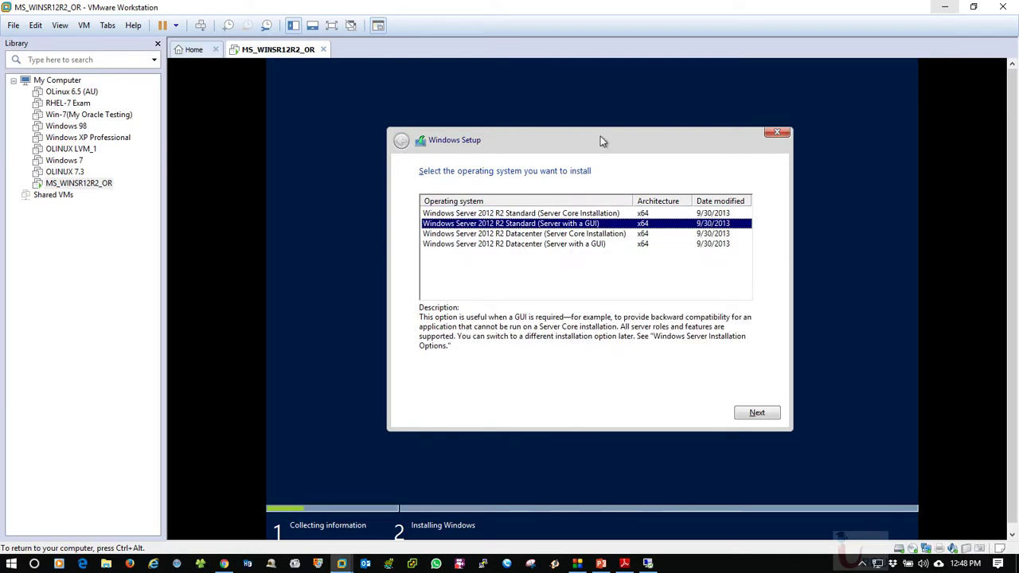
{"action": "left_click", "coordinate": [555, 214]}
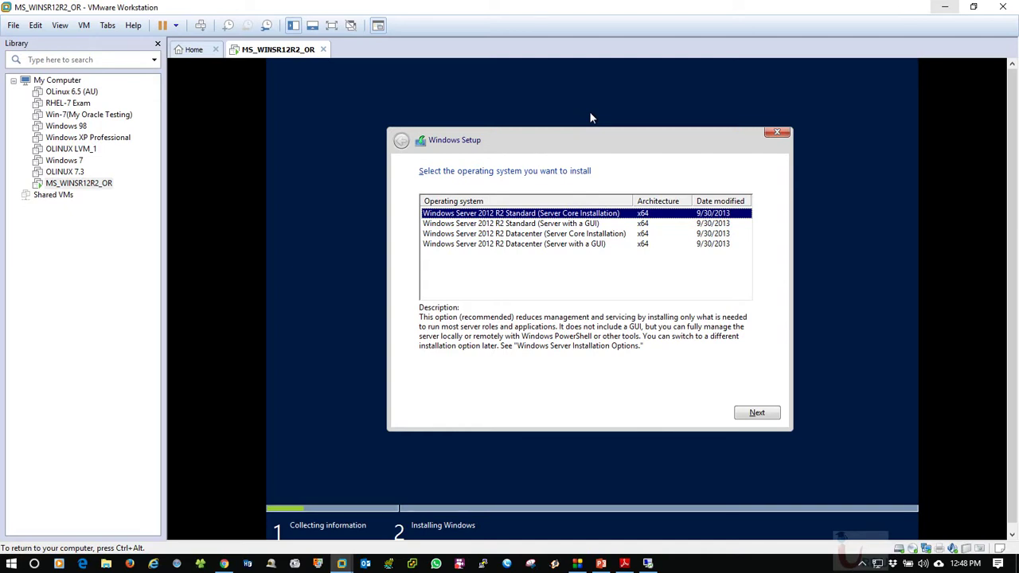
{"action": "left_click", "coordinate": [543, 246]}
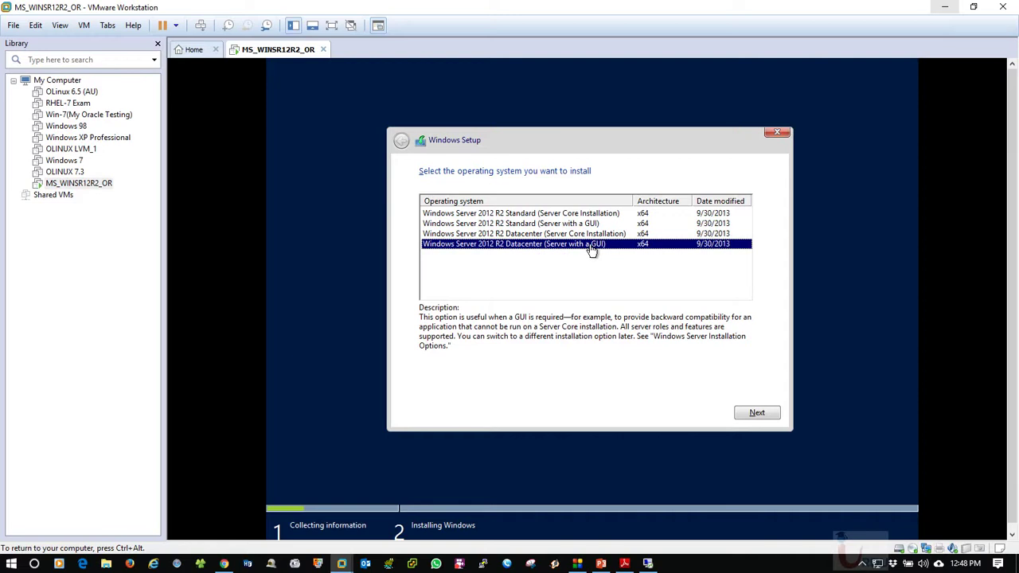
{"action": "left_click", "coordinate": [499, 235]}
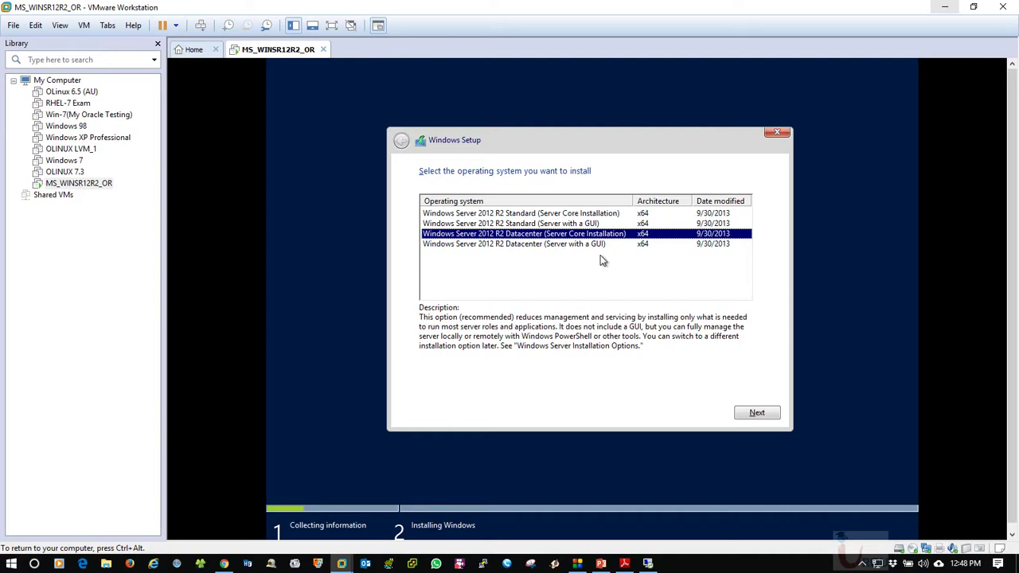
{"action": "left_click", "coordinate": [524, 224]}
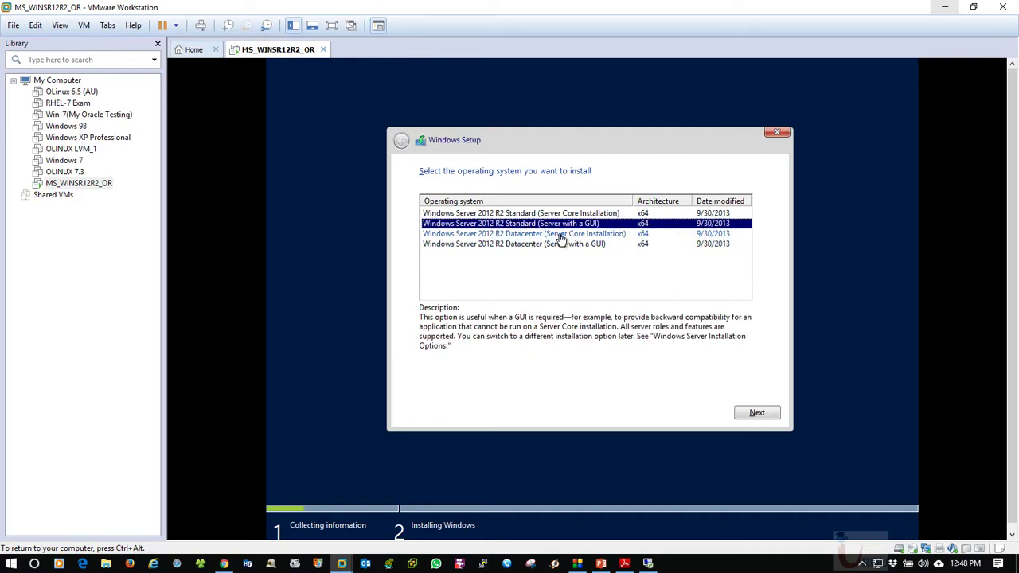
{"action": "key", "text": "Up"}
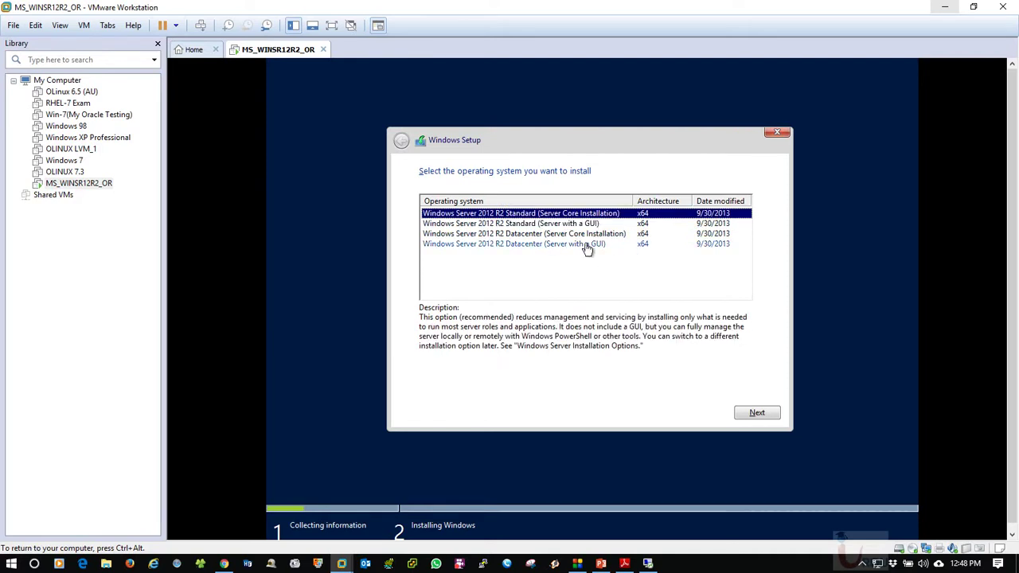
{"action": "left_click", "coordinate": [525, 225]}
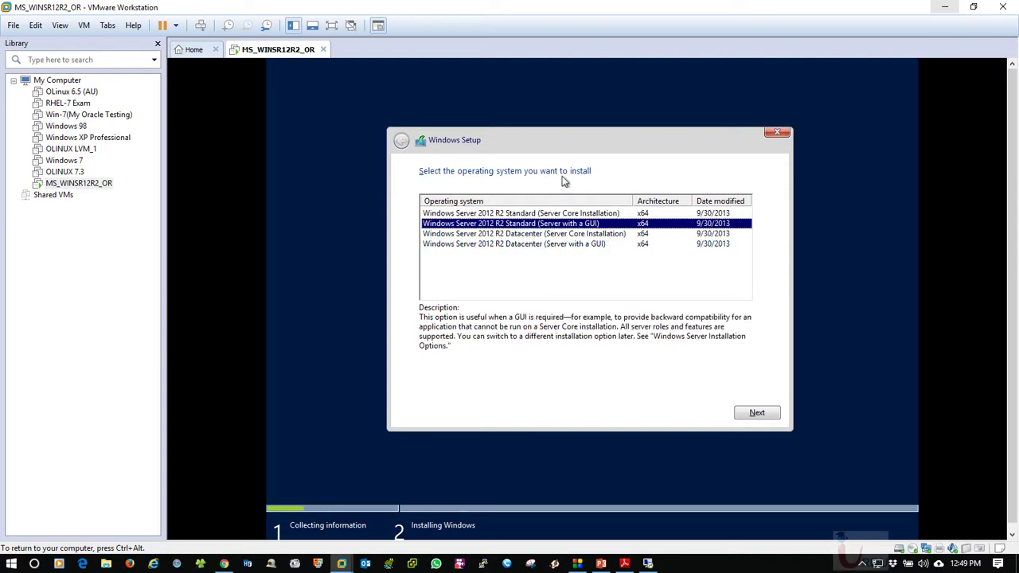
{"action": "left_click", "coordinate": [564, 233]}
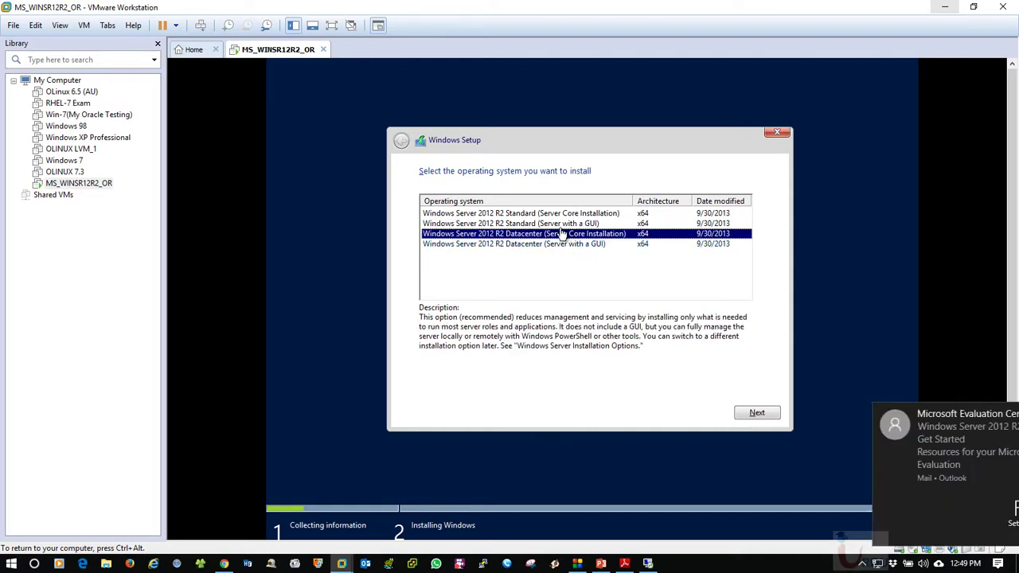
{"action": "left_click", "coordinate": [562, 224]}
Dismiss a host mail notification, then select Windows Server 2012 R2 Standard (Server with a GUI) and continue
{"action": "key", "text": "ctrl+alt"}
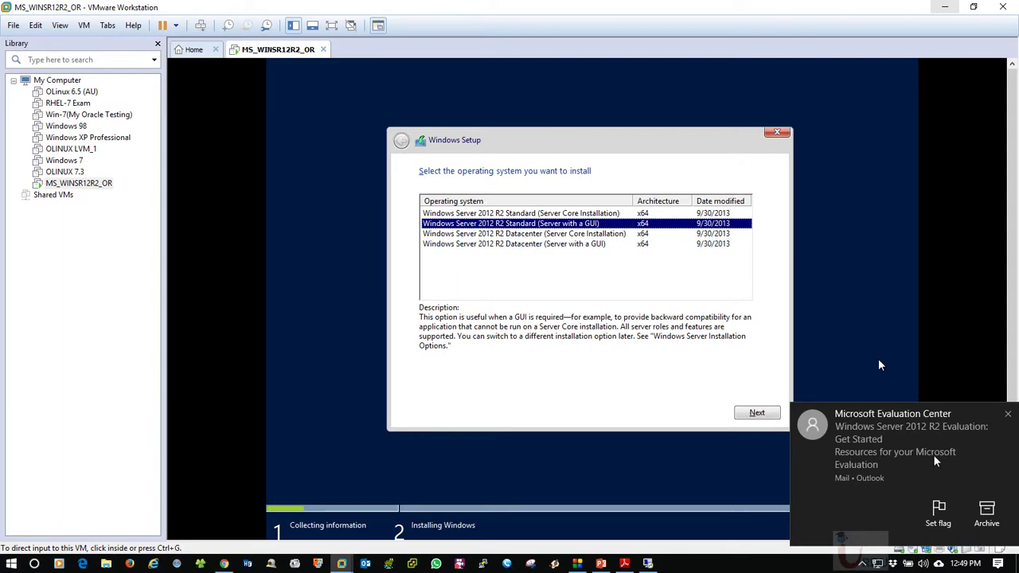
{"action": "left_click", "coordinate": [1008, 417]}
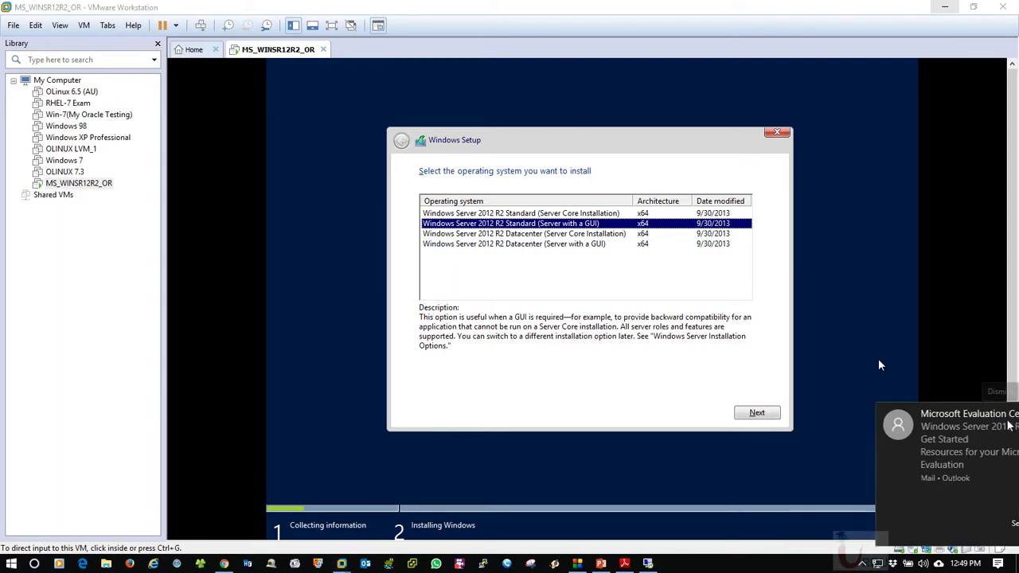
{"action": "left_click", "coordinate": [532, 157]}
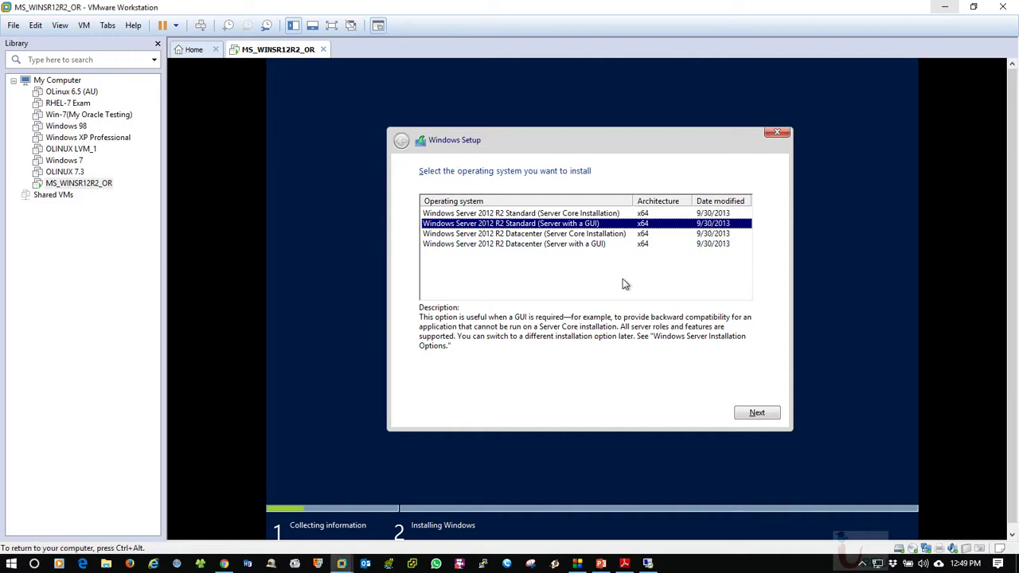
{"action": "left_click", "coordinate": [546, 235]}
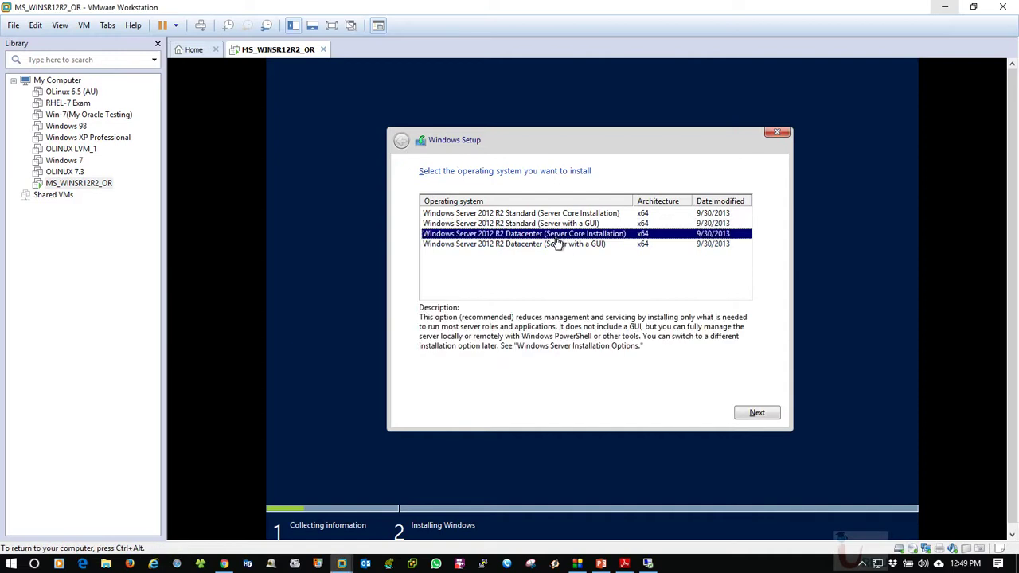
{"action": "left_click", "coordinate": [532, 225]}
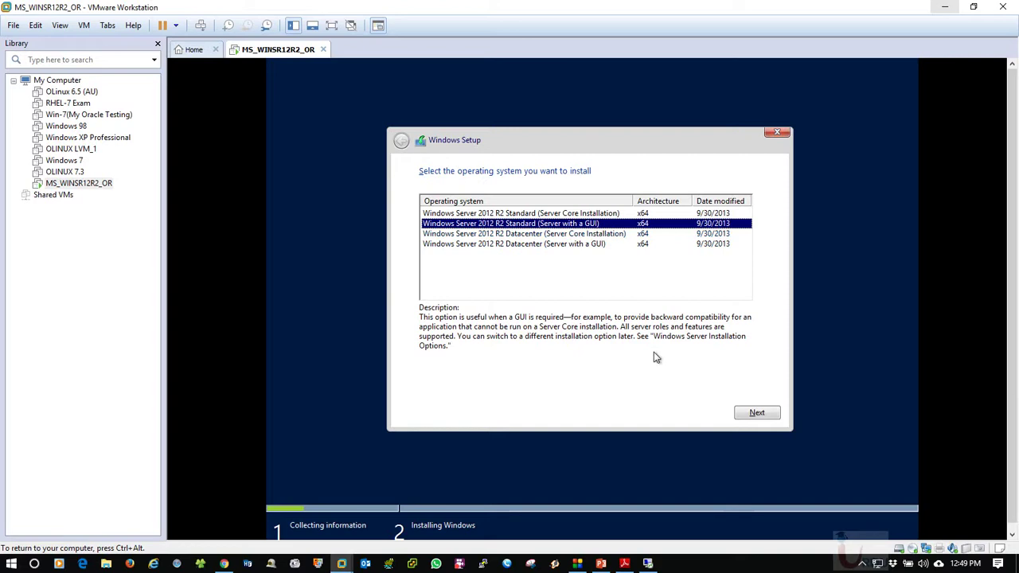
{"action": "left_click", "coordinate": [757, 414]}
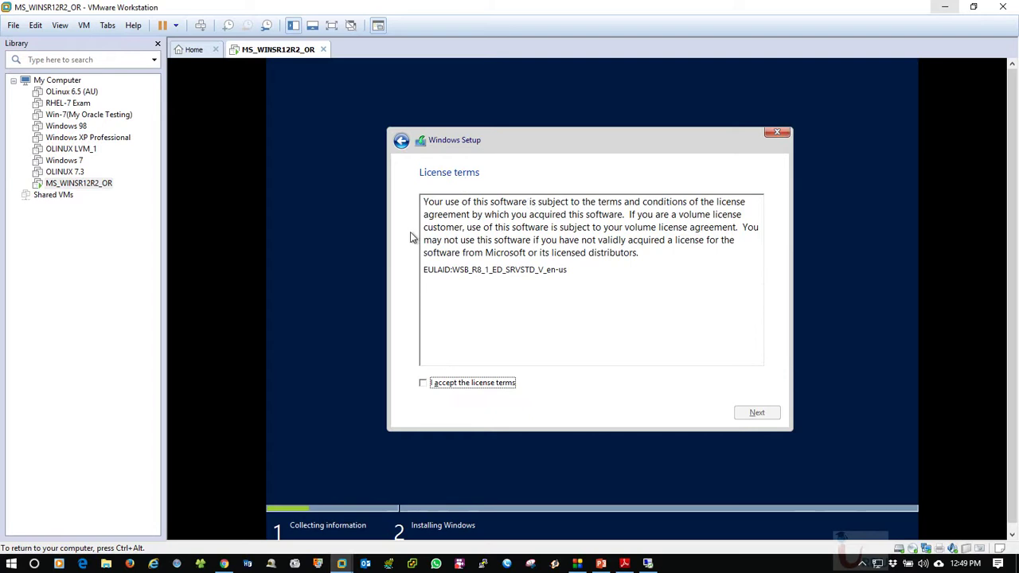
Accept the license terms and choose Custom: Install Windows only (advanced)
{"action": "left_click", "coordinate": [423, 385]}
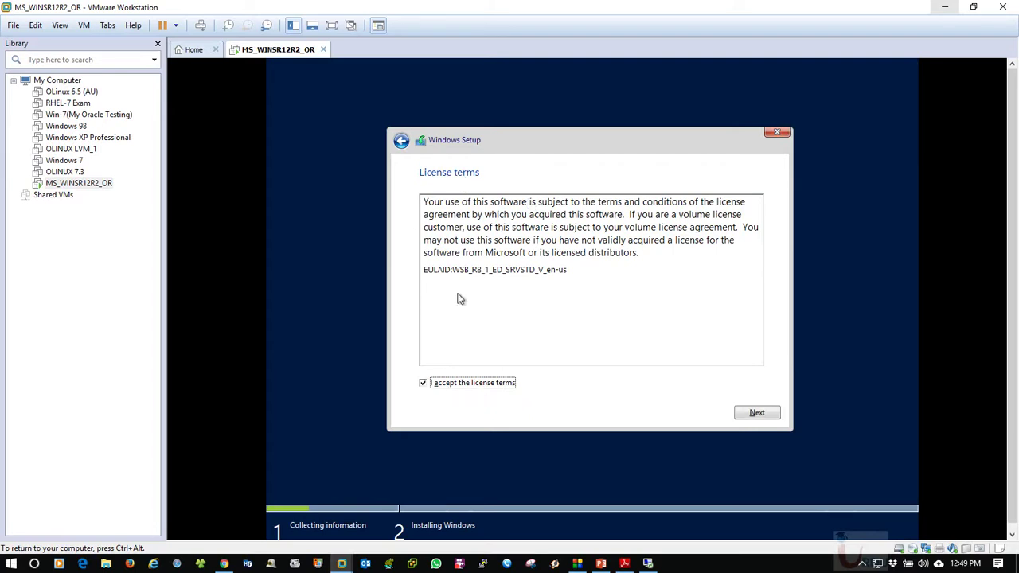
{"action": "left_click", "coordinate": [757, 414]}
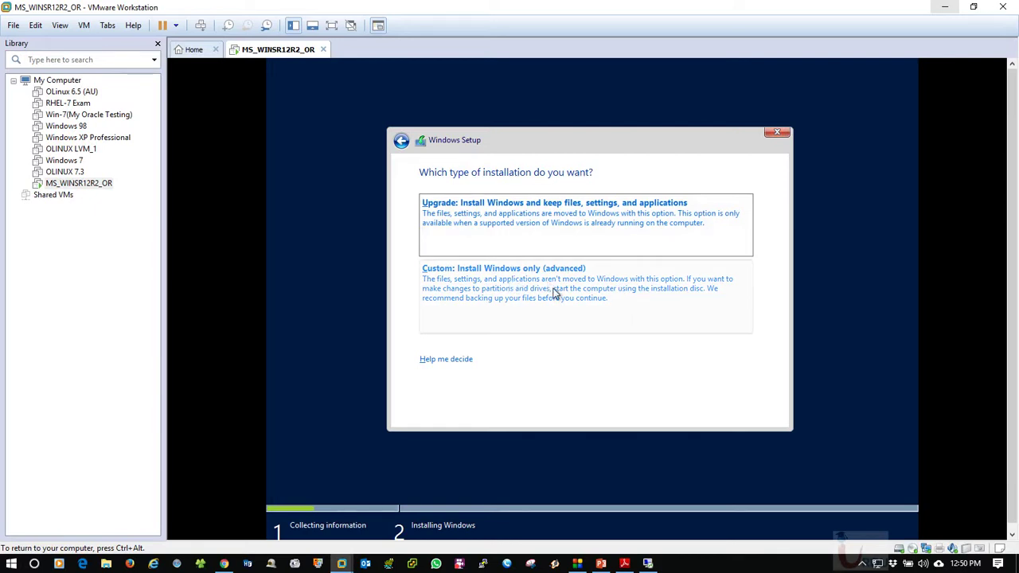
{"action": "left_click", "coordinate": [556, 293]}
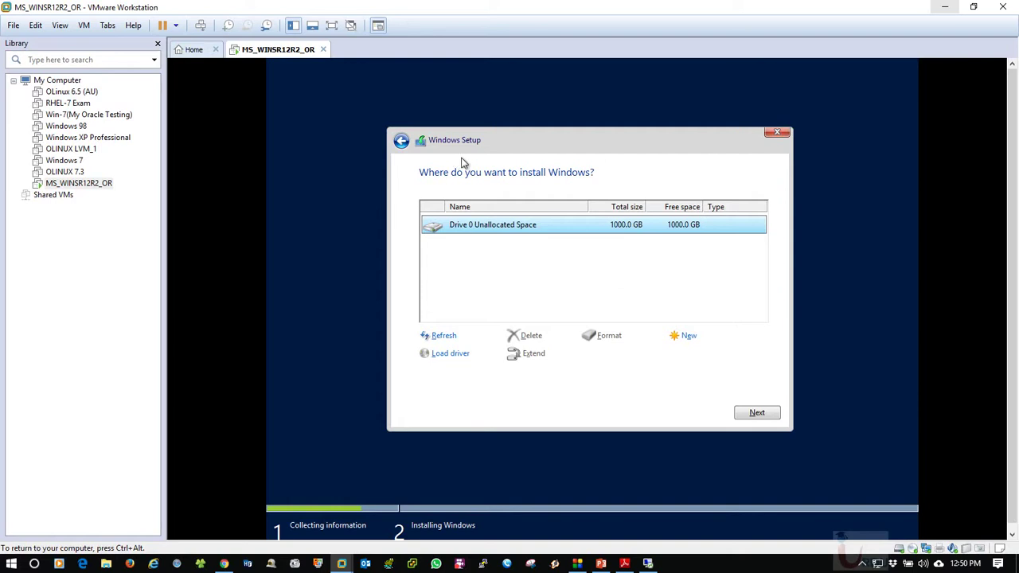
Cancel the Load driver browse and quit Windows Setup, returning to the Install now screen
{"action": "left_click", "coordinate": [451, 353]}
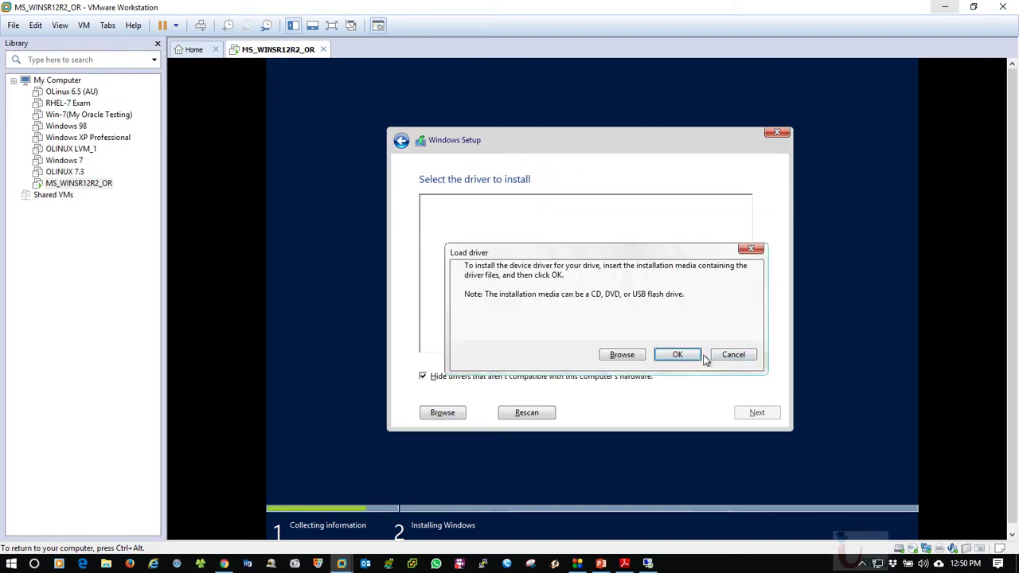
{"action": "left_click", "coordinate": [622, 356]}
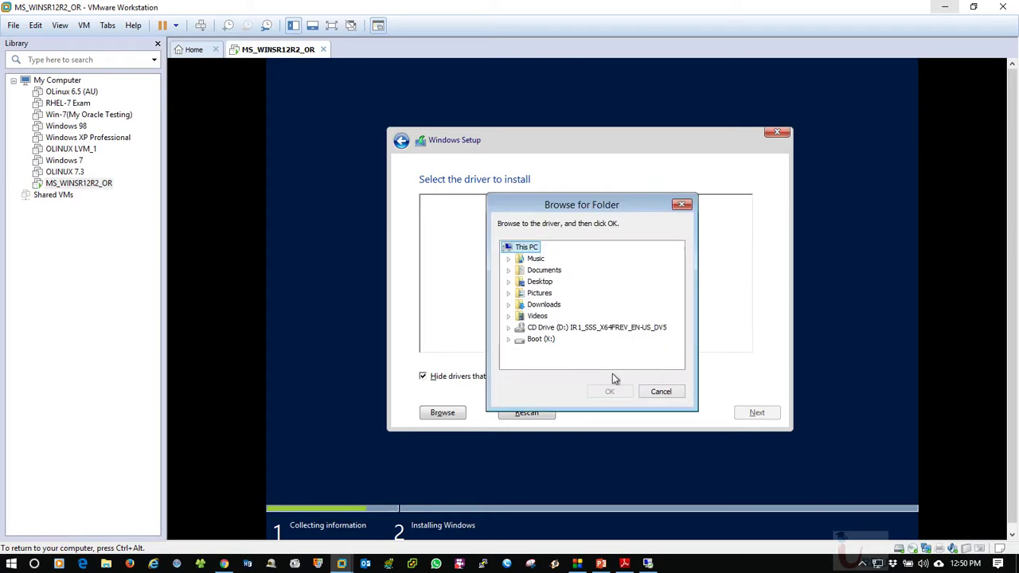
{"action": "left_click", "coordinate": [656, 392]}
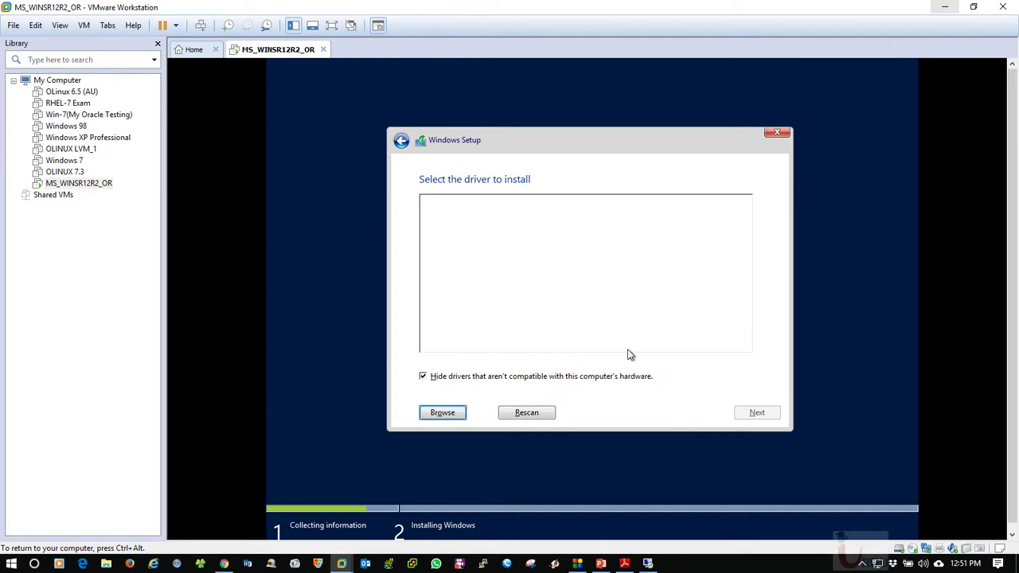
{"action": "left_click", "coordinate": [787, 136]}
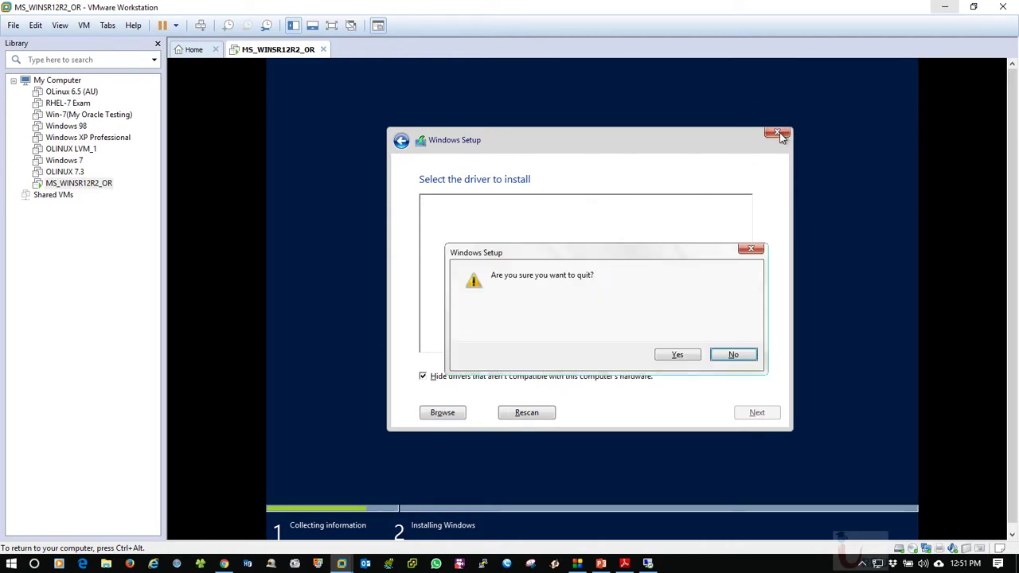
{"action": "left_click", "coordinate": [678, 359]}
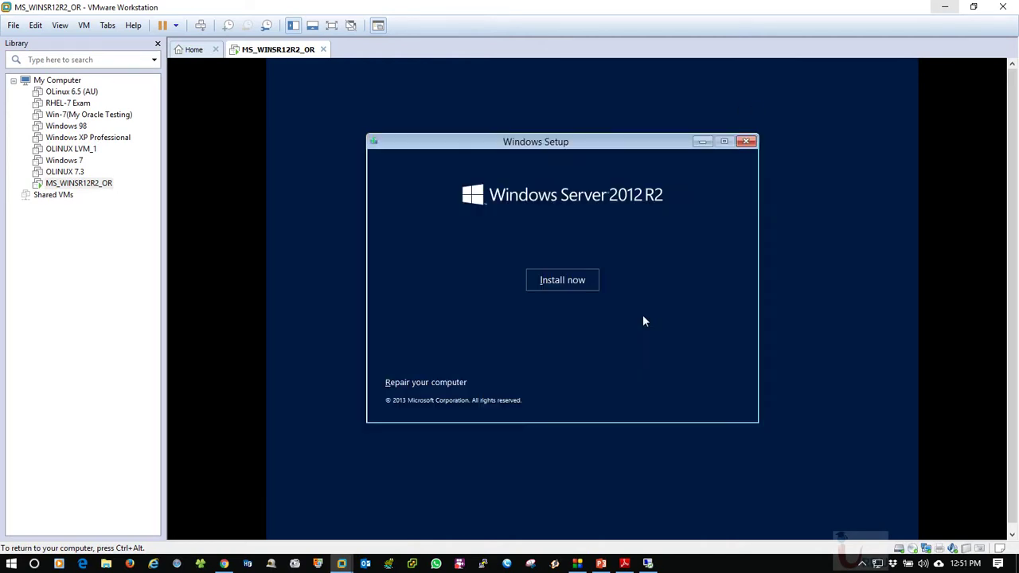
Rerun Install now with Standard (Server with a GUI), accept the license, and choose Custom
{"action": "left_click", "coordinate": [579, 287]}
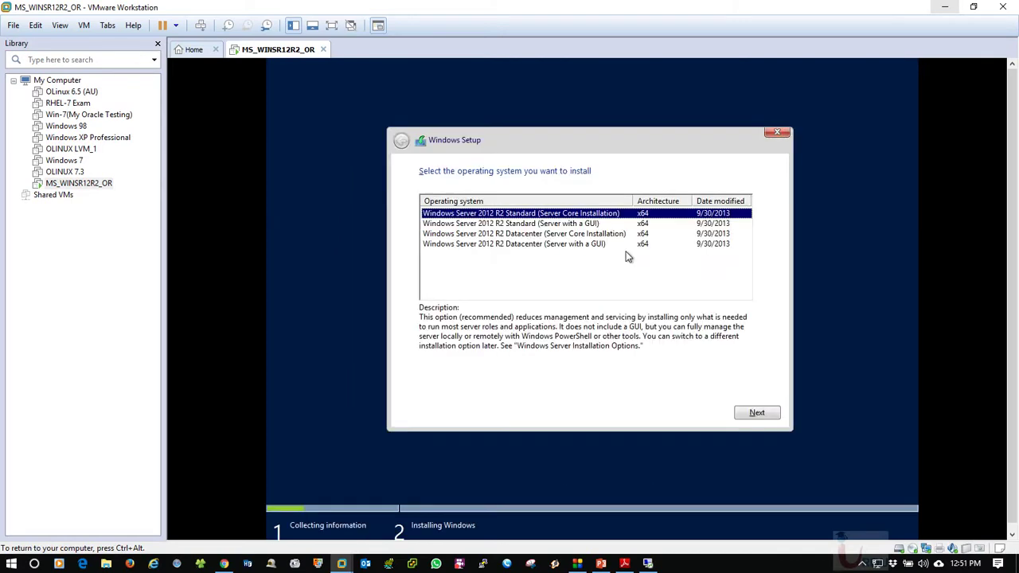
{"action": "left_click", "coordinate": [530, 224]}
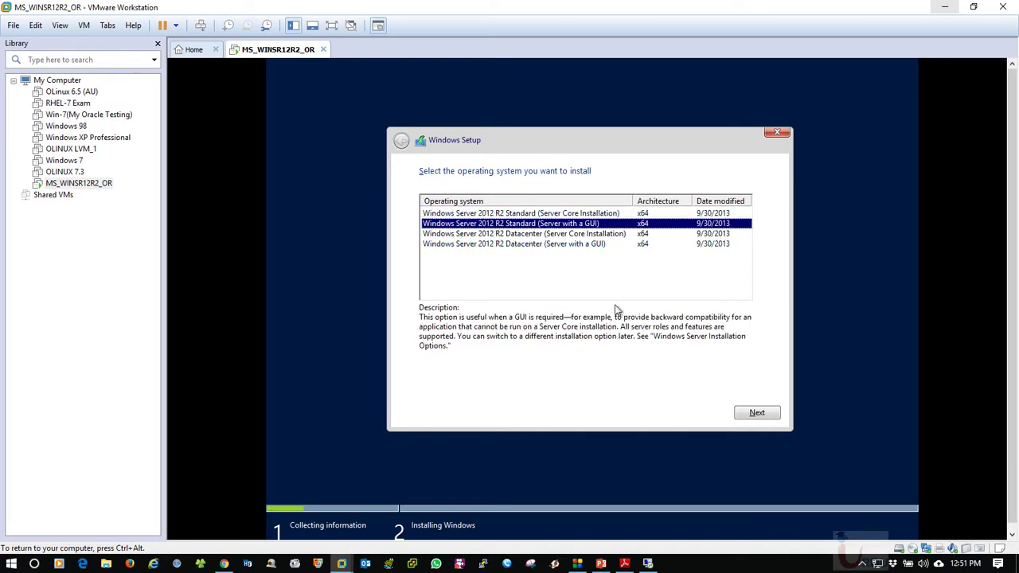
{"action": "left_click", "coordinate": [742, 413]}
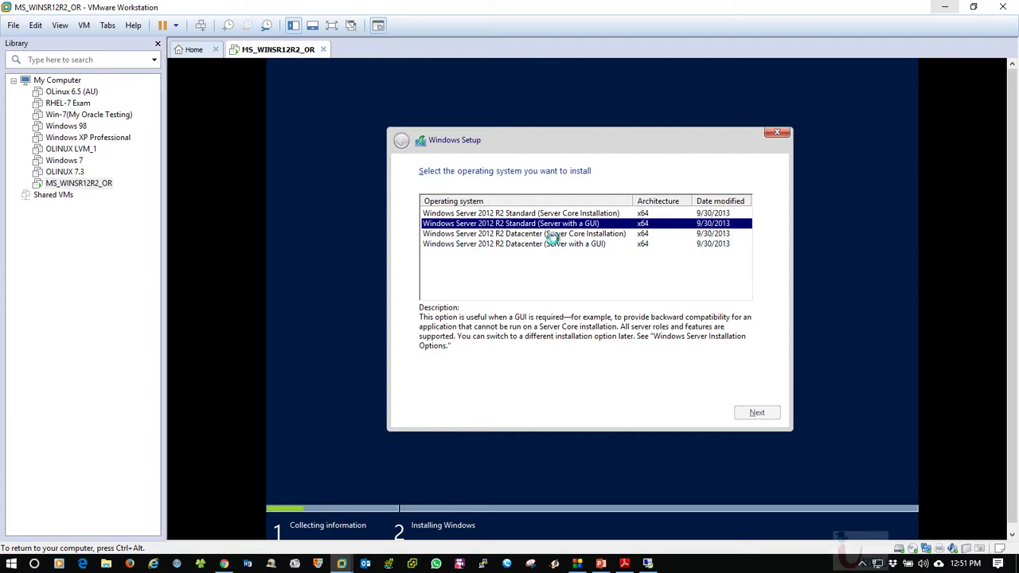
{"action": "left_click", "coordinate": [468, 385]}
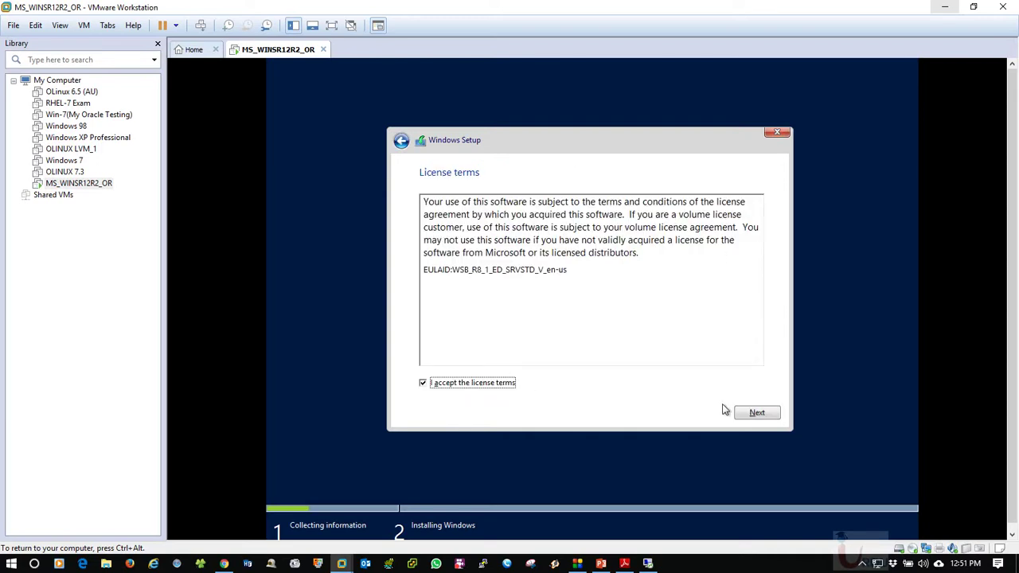
{"action": "left_click", "coordinate": [747, 412]}
{"action": "left_click", "coordinate": [468, 278]}
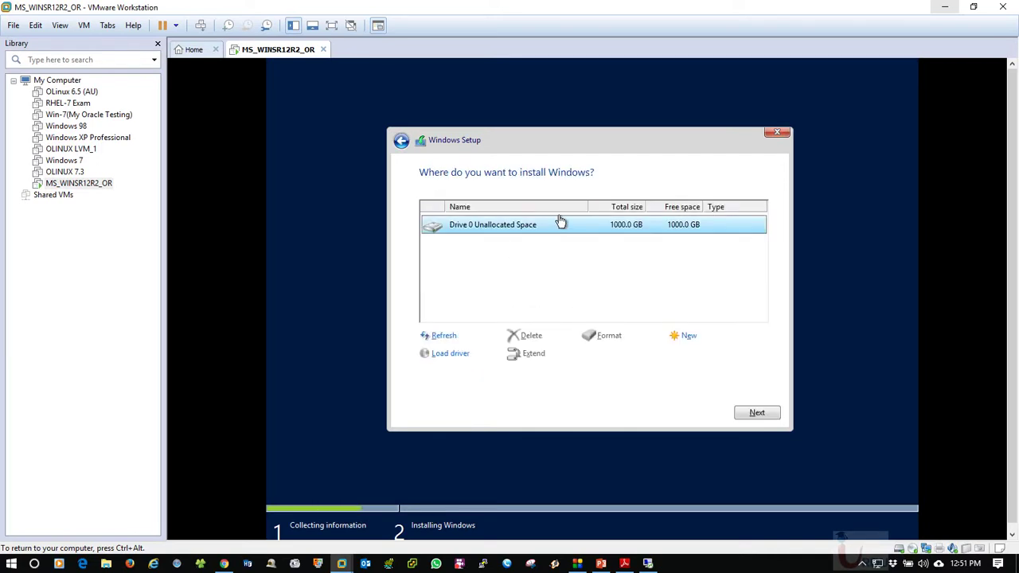
Create a new 220000 MB partition and allow Setup to add the System Reserved partition
{"action": "left_click", "coordinate": [688, 337]}
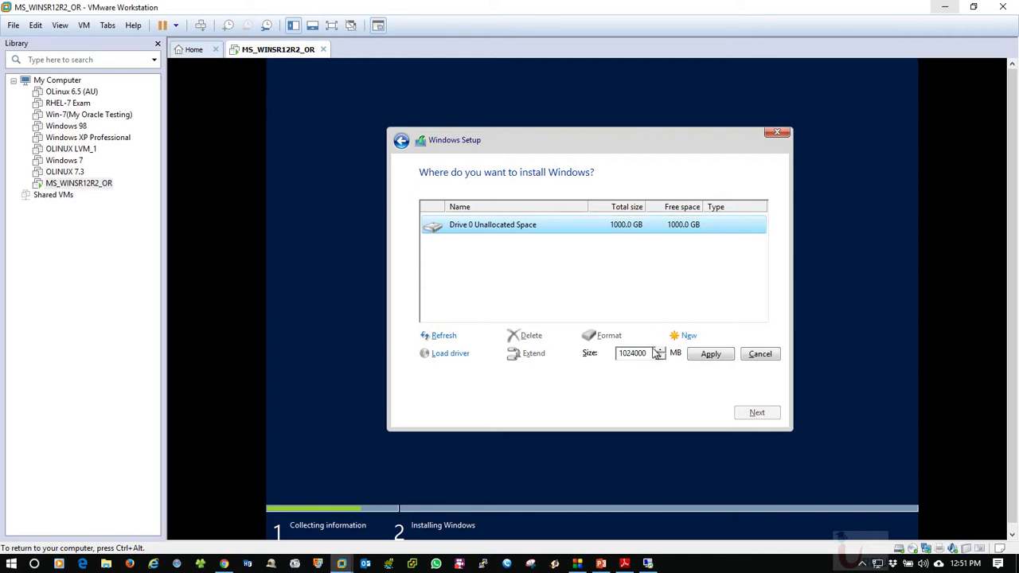
{"action": "left_click_drag", "start_coordinate": [651, 357], "coordinate": [616, 362]}
{"action": "type", "text": "220000"}
{"action": "left_click", "coordinate": [714, 359]}
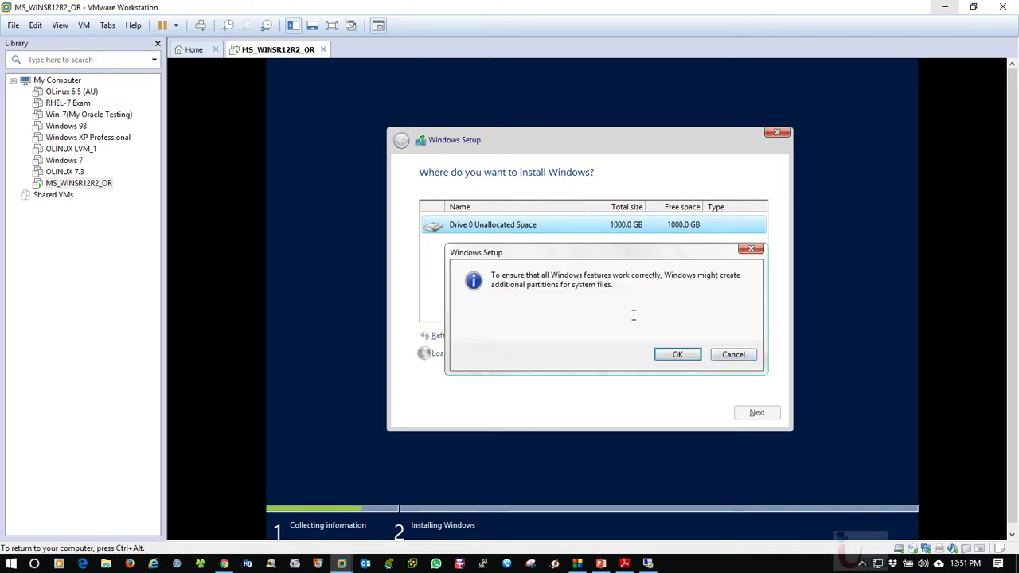
{"action": "left_click", "coordinate": [674, 352]}
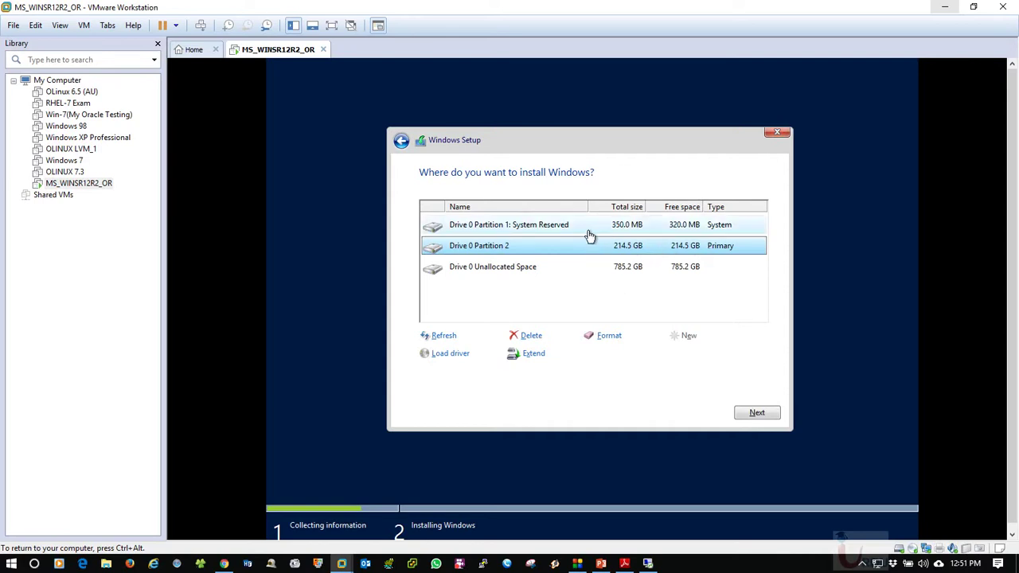
Create primary Partition 3 from the remaining 785.2 GB of unallocated space
{"action": "left_click", "coordinate": [531, 226]}
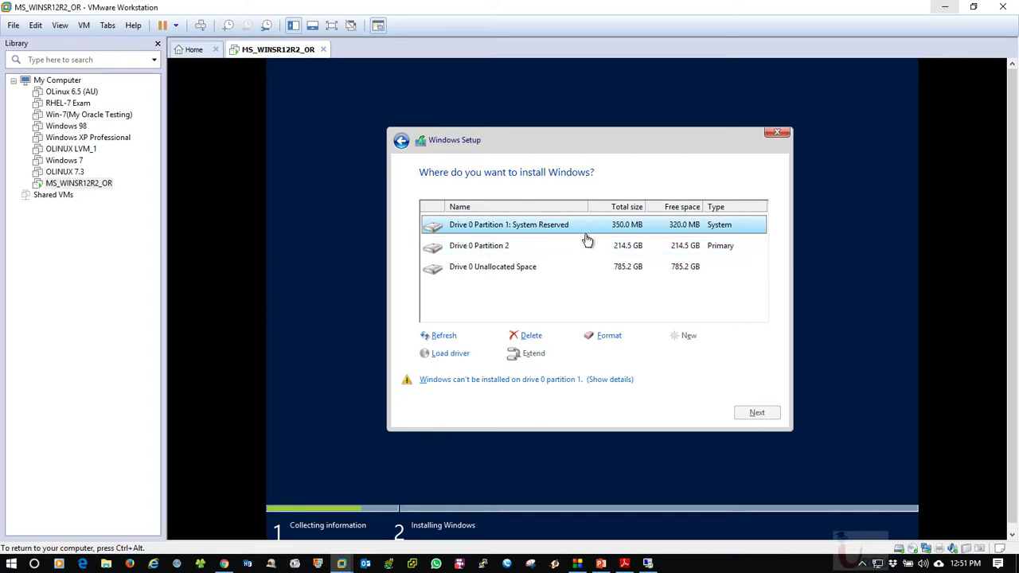
{"action": "left_click", "coordinate": [514, 249]}
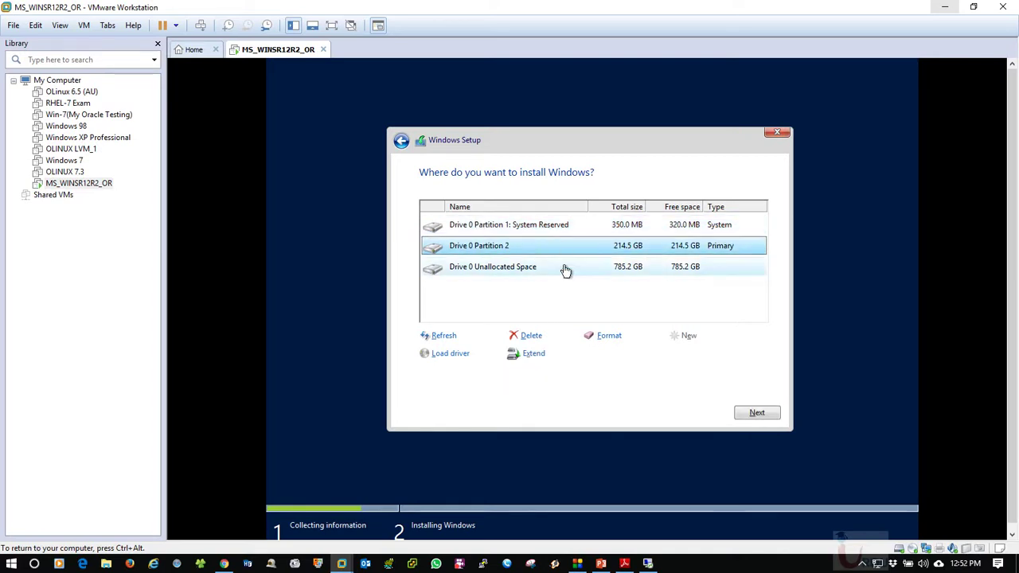
{"action": "left_click", "coordinate": [532, 270]}
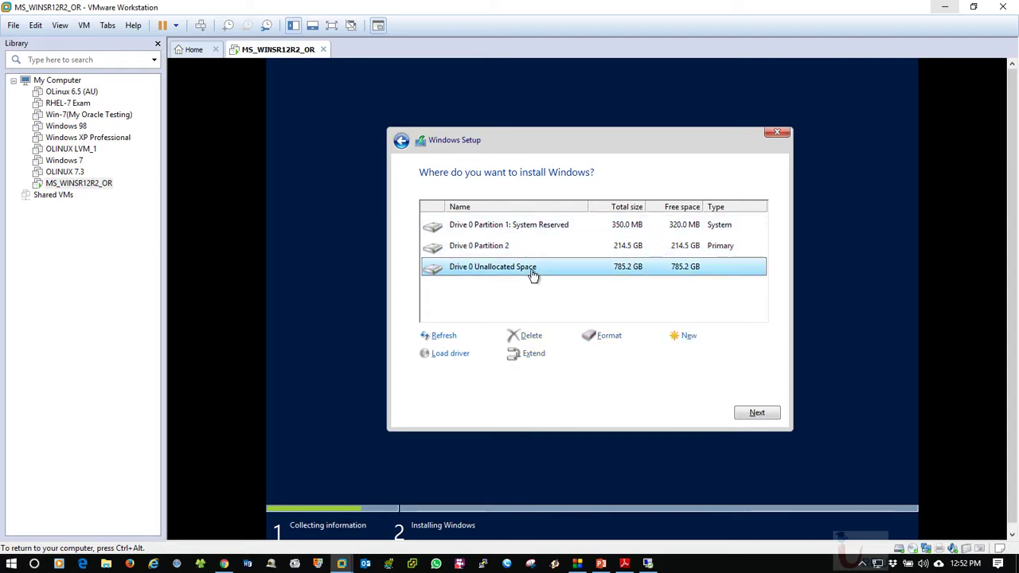
{"action": "left_click", "coordinate": [686, 335]}
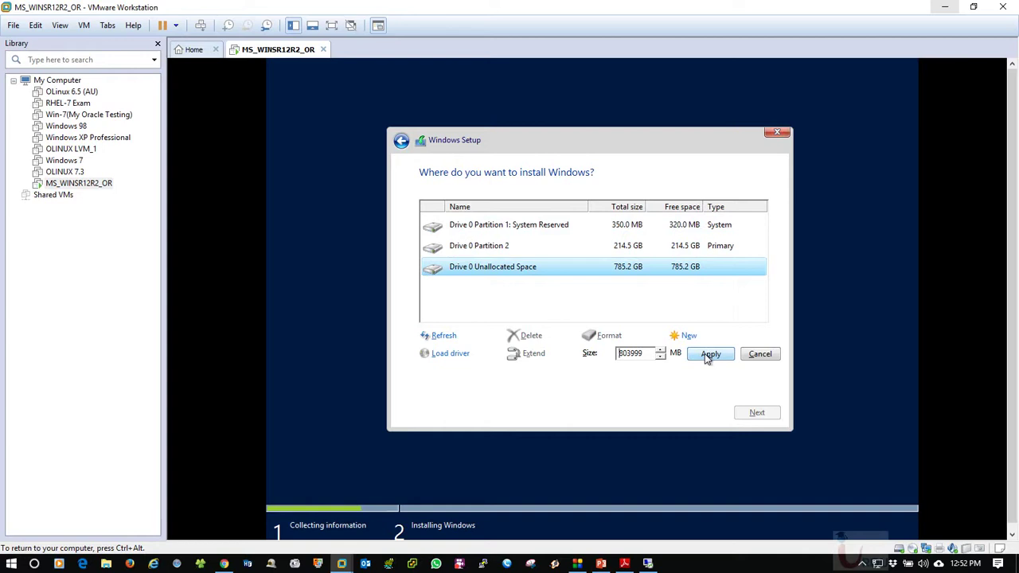
{"action": "left_click", "coordinate": [708, 356]}
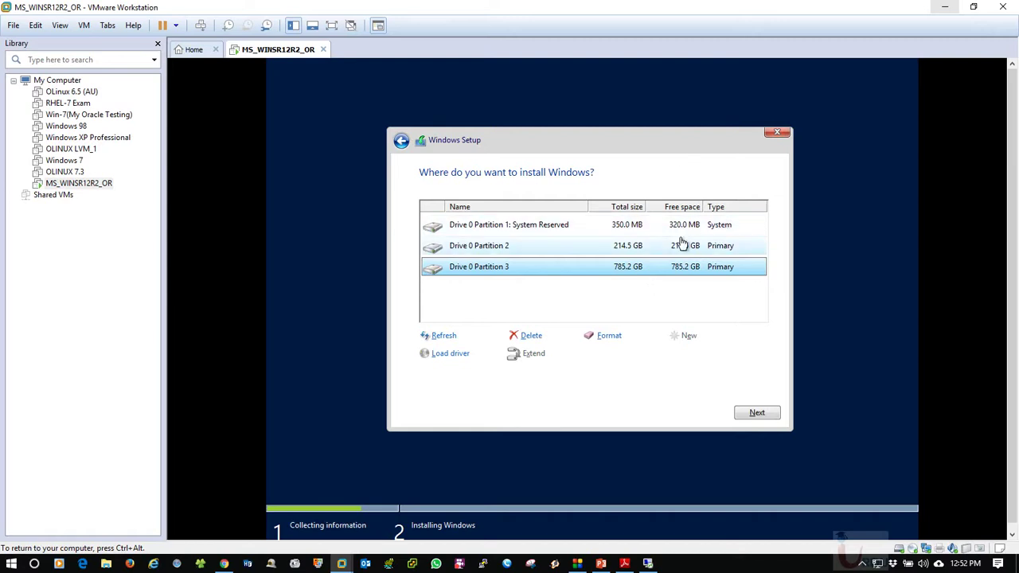
Review the System Reserved, Partition 2 and Partition 3 entries, then select Partition 2 for installation
{"action": "left_click", "coordinate": [544, 227]}
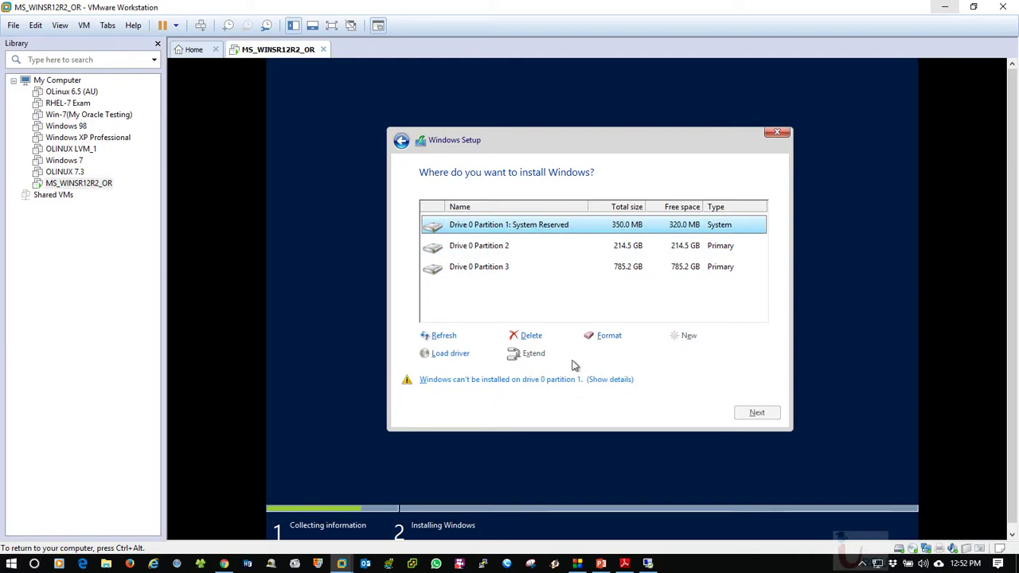
{"action": "left_click", "coordinate": [496, 250]}
{"action": "left_click", "coordinate": [499, 265]}
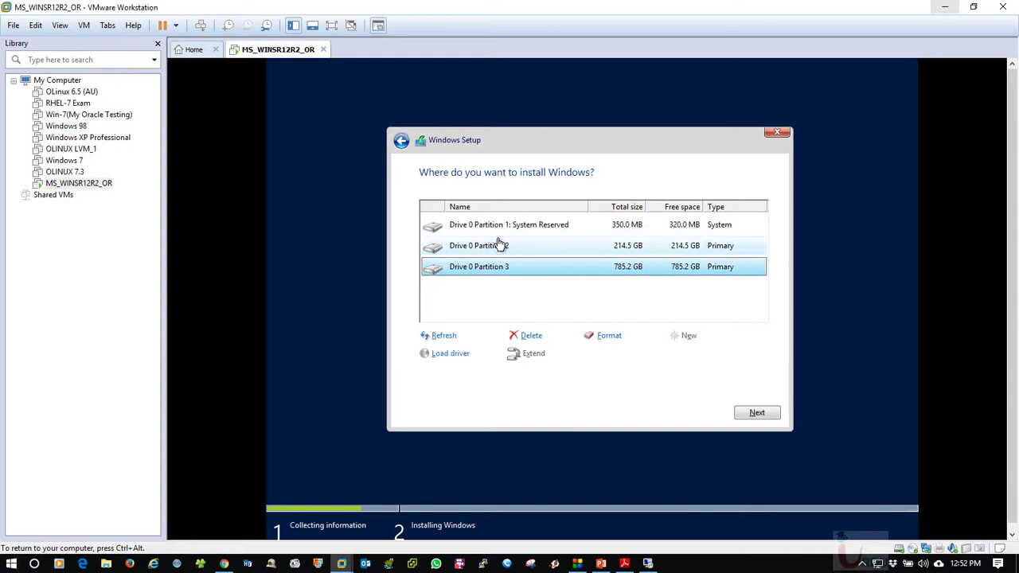
{"action": "left_click", "coordinate": [503, 244]}
{"action": "left_click", "coordinate": [504, 230]}
{"action": "left_click", "coordinate": [504, 249]}
{"action": "left_click", "coordinate": [504, 266]}
{"action": "left_click", "coordinate": [505, 245]}
{"action": "left_click", "coordinate": [505, 226]}
{"action": "left_click", "coordinate": [505, 247]}
{"action": "left_click", "coordinate": [504, 268]}
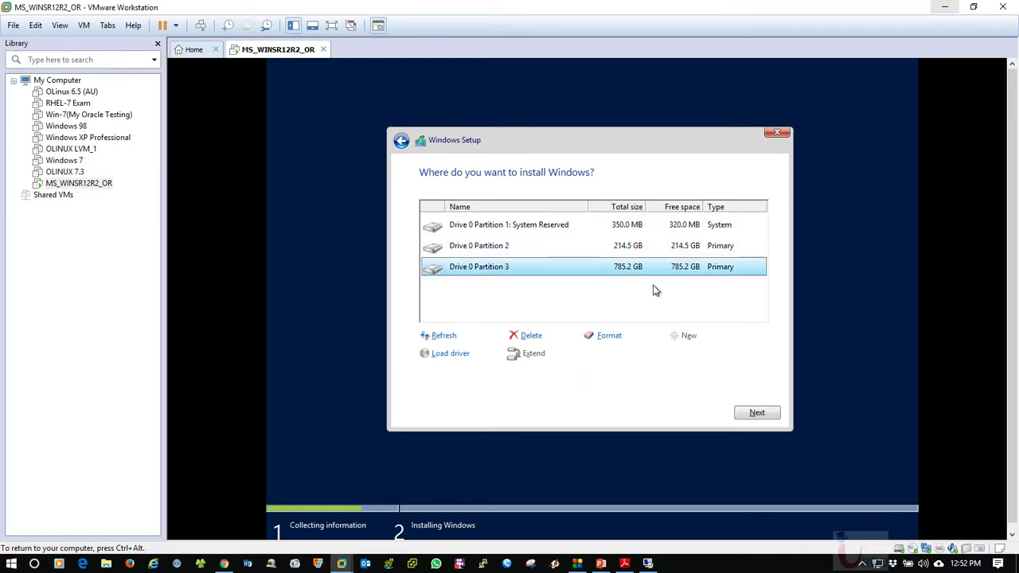
{"action": "left_click", "coordinate": [519, 229]}
{"action": "left_click", "coordinate": [527, 247]}
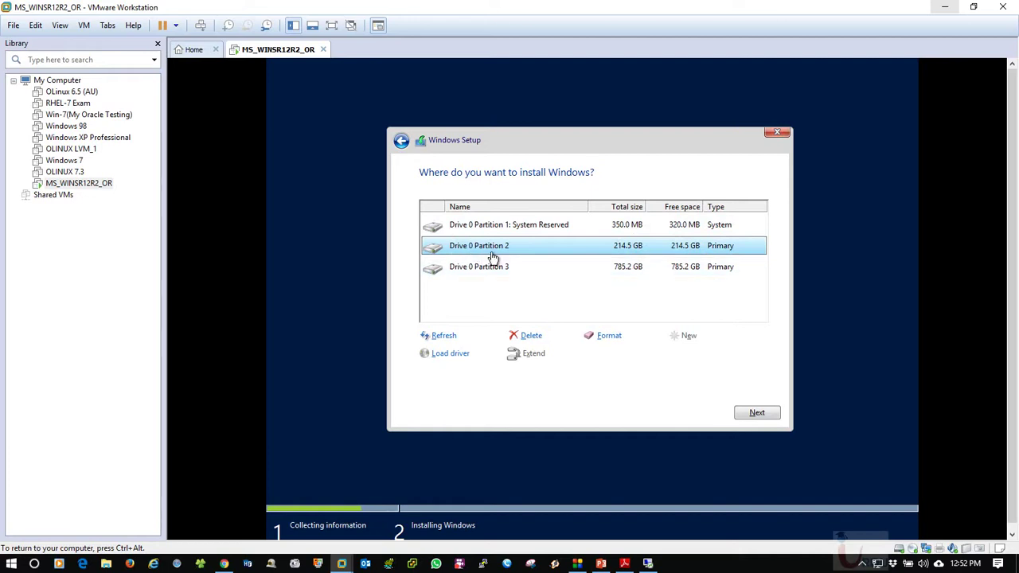
Begin installing Windows on Partition 2, then release the VM and switch to the PowerPoint slides
{"action": "left_click", "coordinate": [755, 416]}
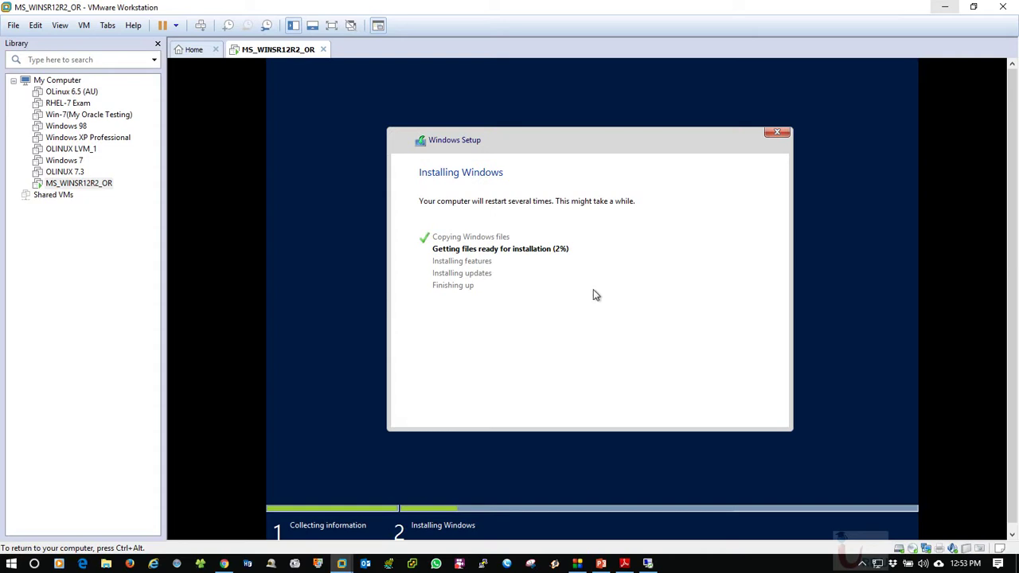
{"action": "key", "text": "ctrl+alt"}
{"action": "left_click", "coordinate": [601, 563]}
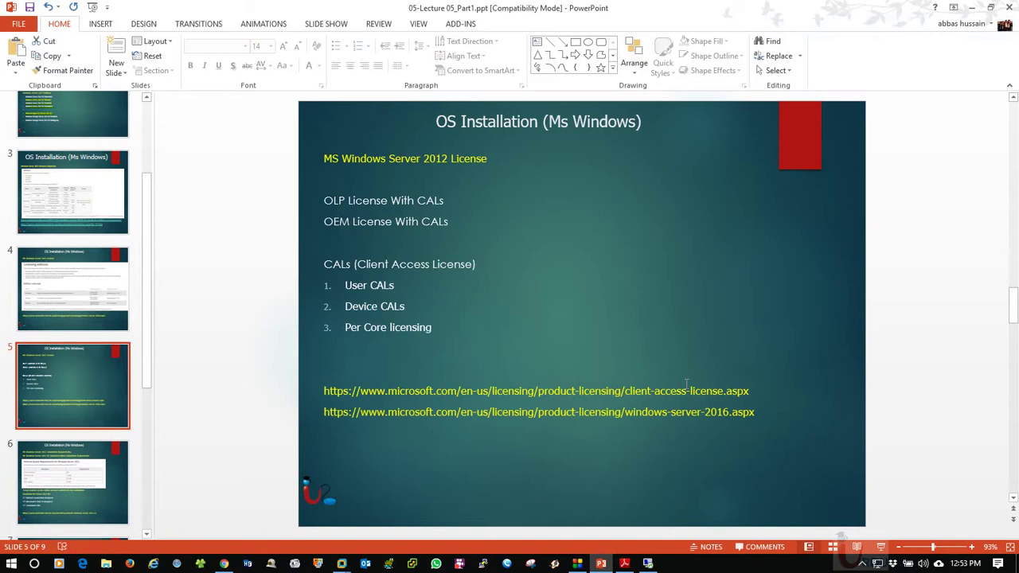
In Chrome, bring up the TechNet bootable USB flash drive guide, then open Windows search
{"action": "left_click", "coordinate": [224, 563]}
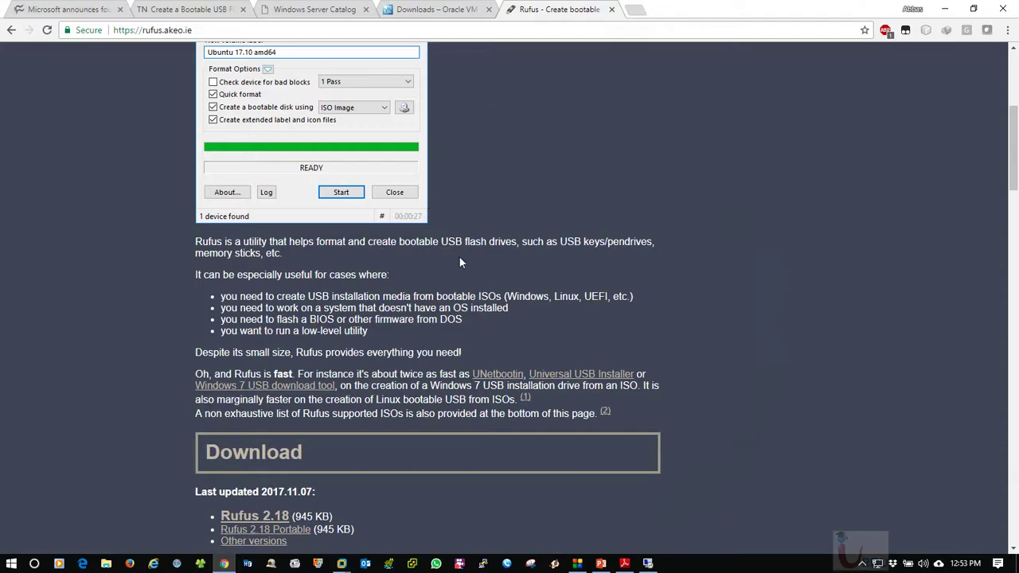
{"action": "scroll", "coordinate": [455, 251], "scroll_direction": "up", "scroll_amount": 5}
{"action": "left_click", "coordinate": [430, 8]}
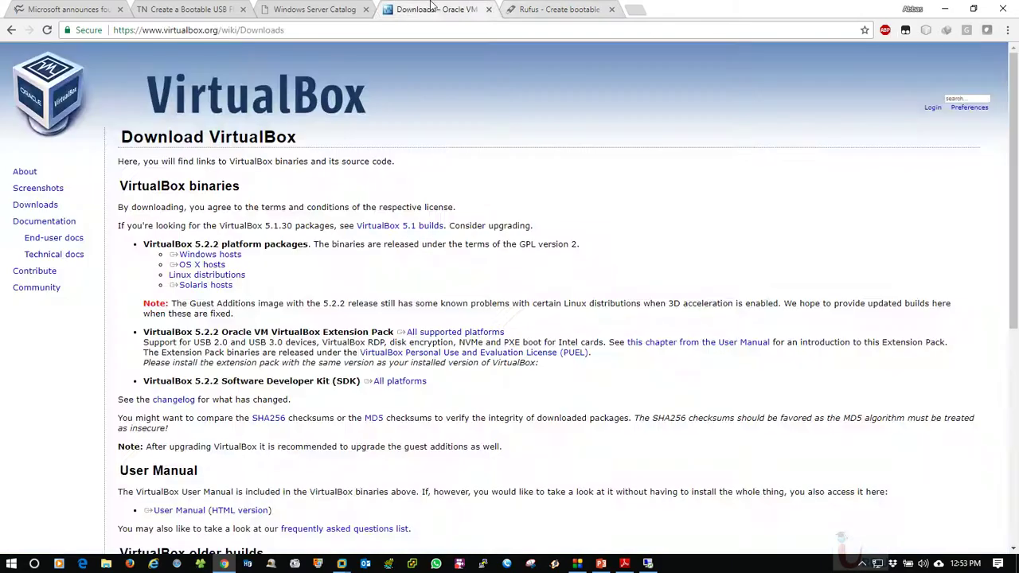
{"action": "left_click", "coordinate": [338, 9]}
{"action": "left_click", "coordinate": [231, 9]}
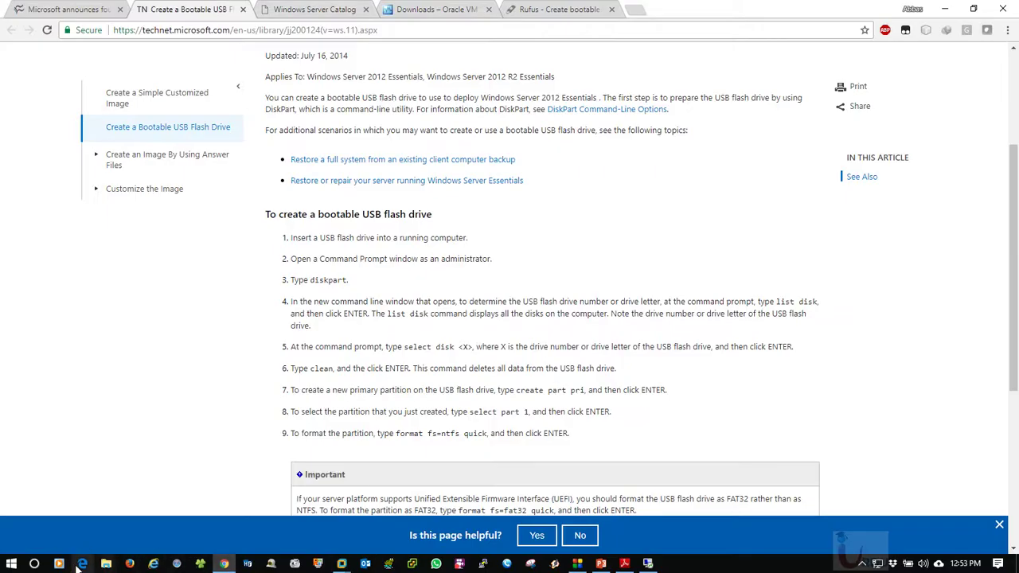
{"action": "left_click", "coordinate": [34, 564]}
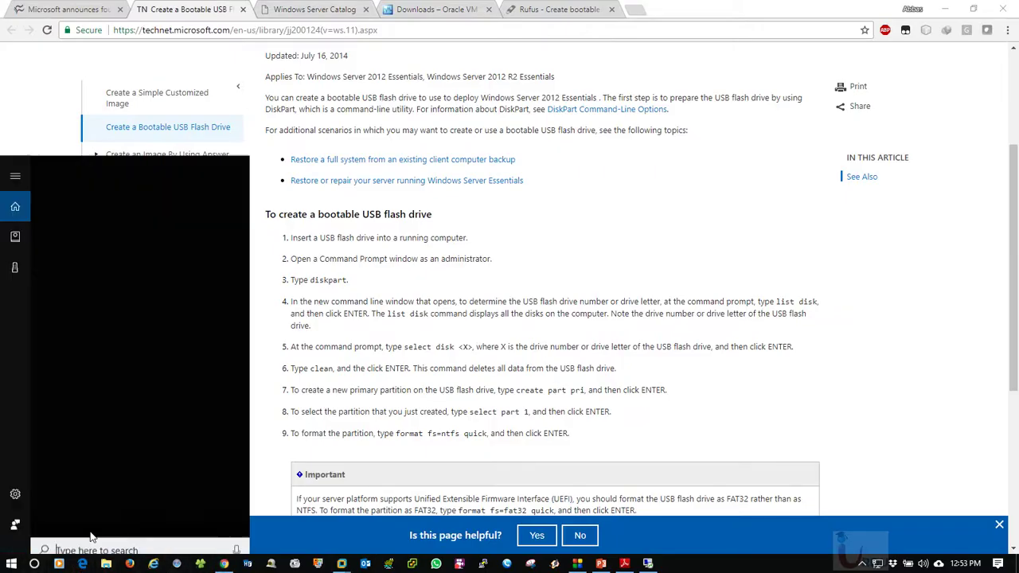
Search 'ult' to launch UltraISO, maximize it, and browse the Tools and Bootable menus
{"action": "type", "text": "ult"}
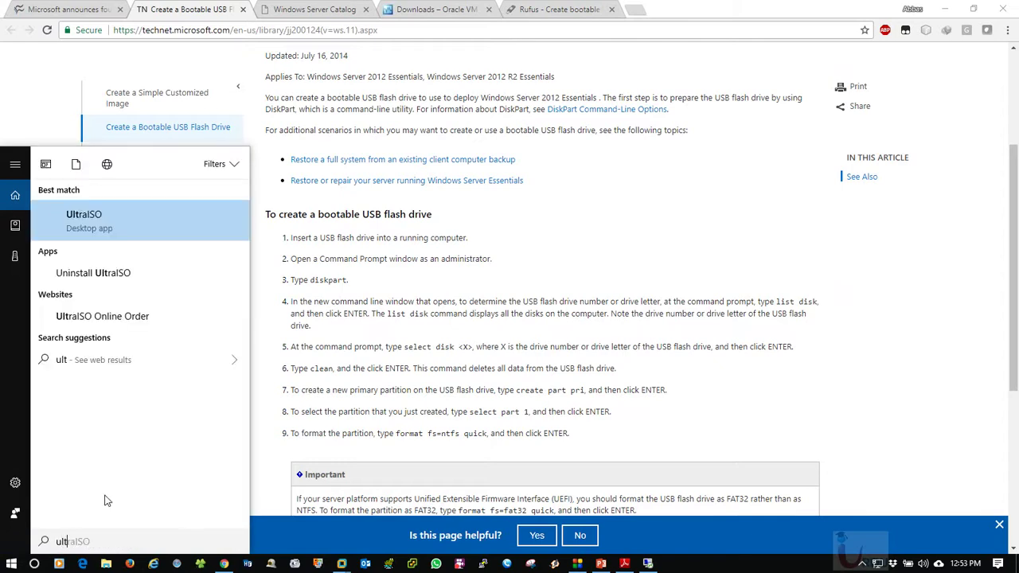
{"action": "left_click", "coordinate": [102, 231]}
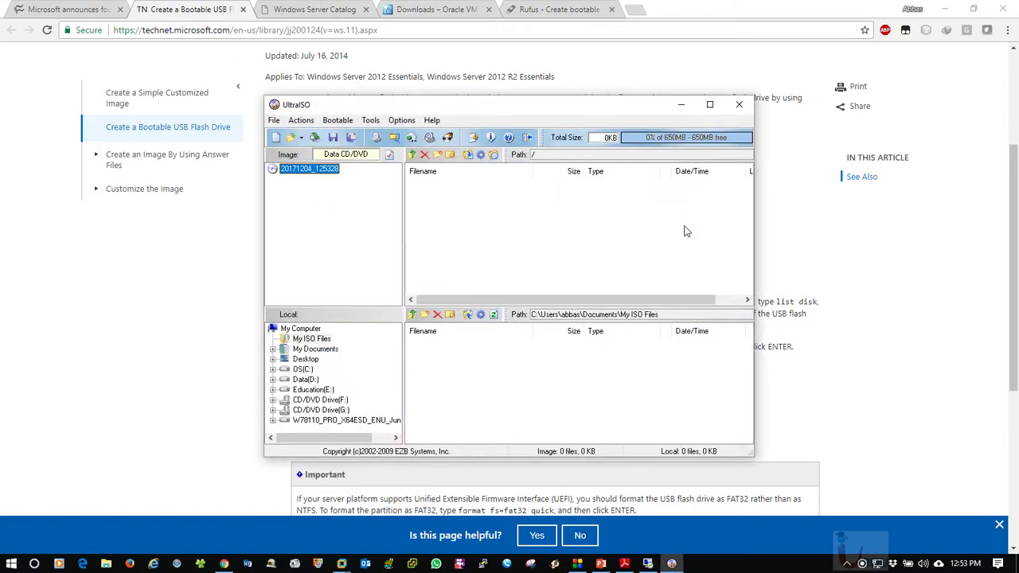
{"action": "left_click", "coordinate": [709, 105]}
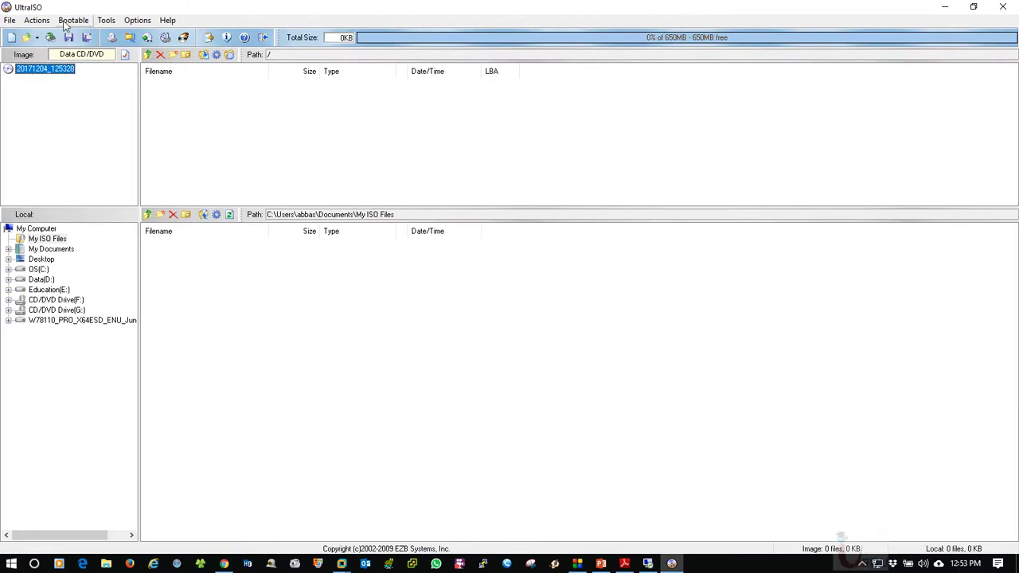
{"action": "left_click", "coordinate": [106, 20]}
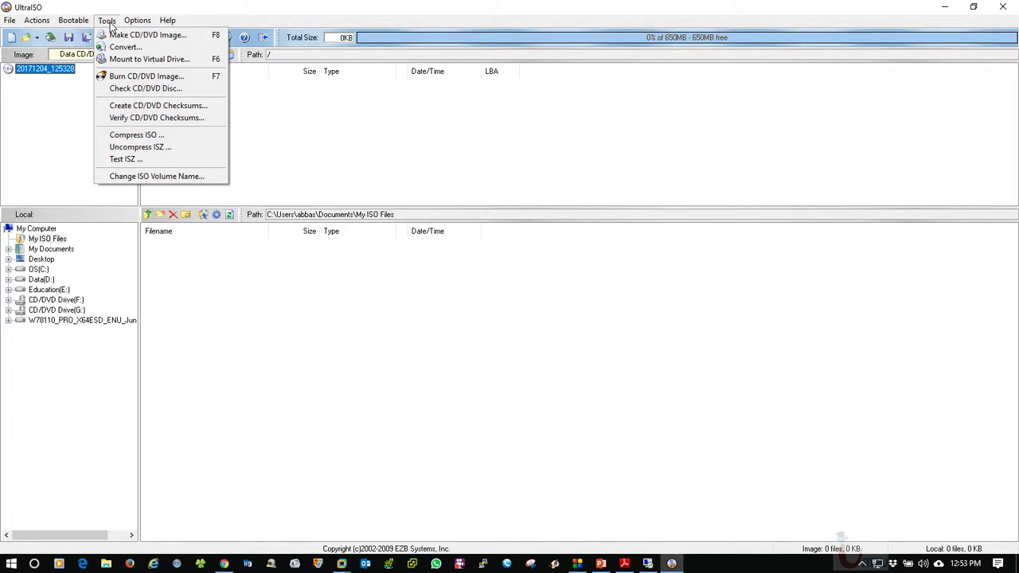
{"action": "left_click", "coordinate": [68, 23]}
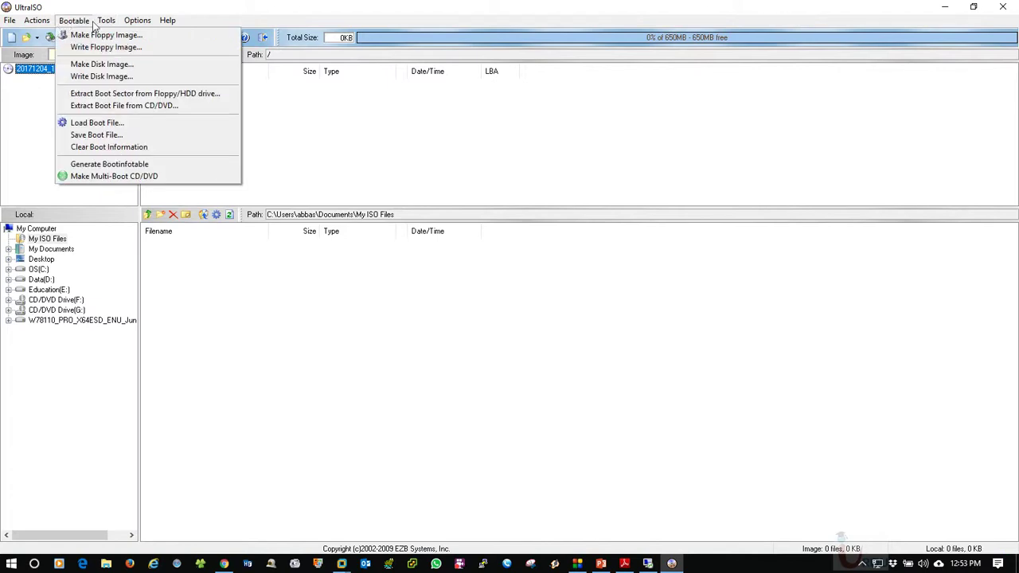
{"action": "mouse_move", "coordinate": [106, 23]}
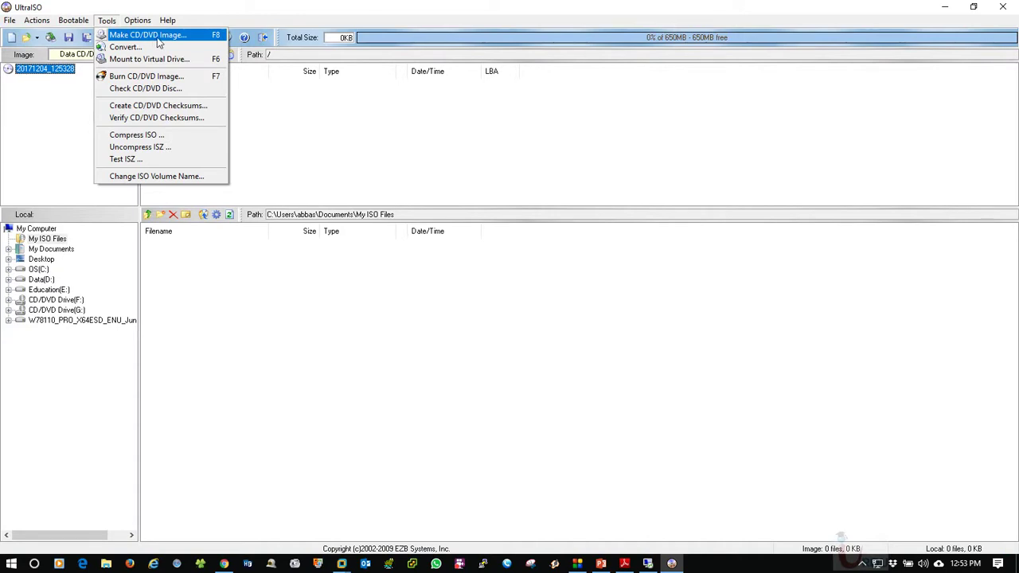
{"action": "left_click", "coordinate": [158, 43]}
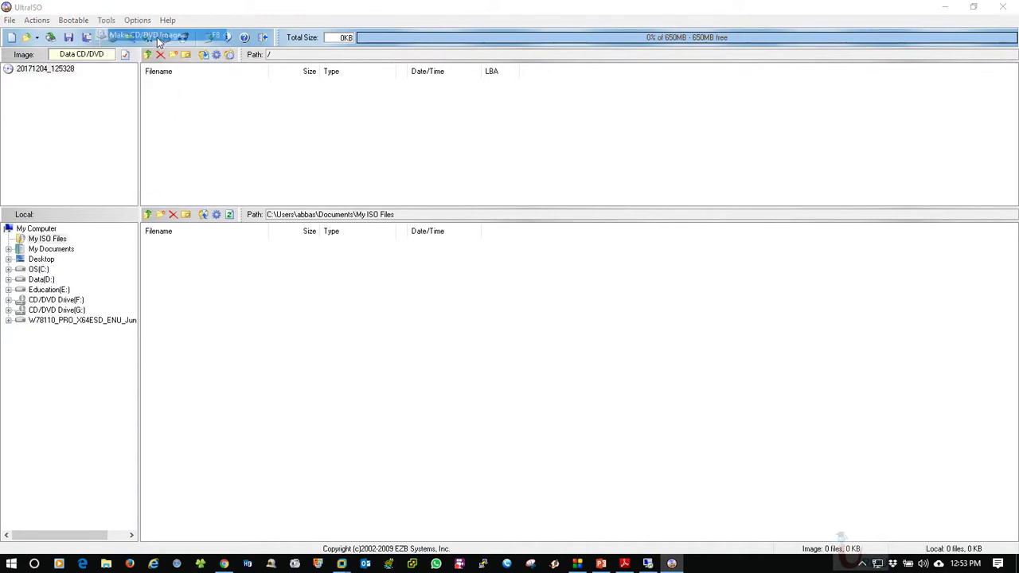
{"action": "left_click", "coordinate": [366, 122]}
{"action": "left_click", "coordinate": [367, 128]}
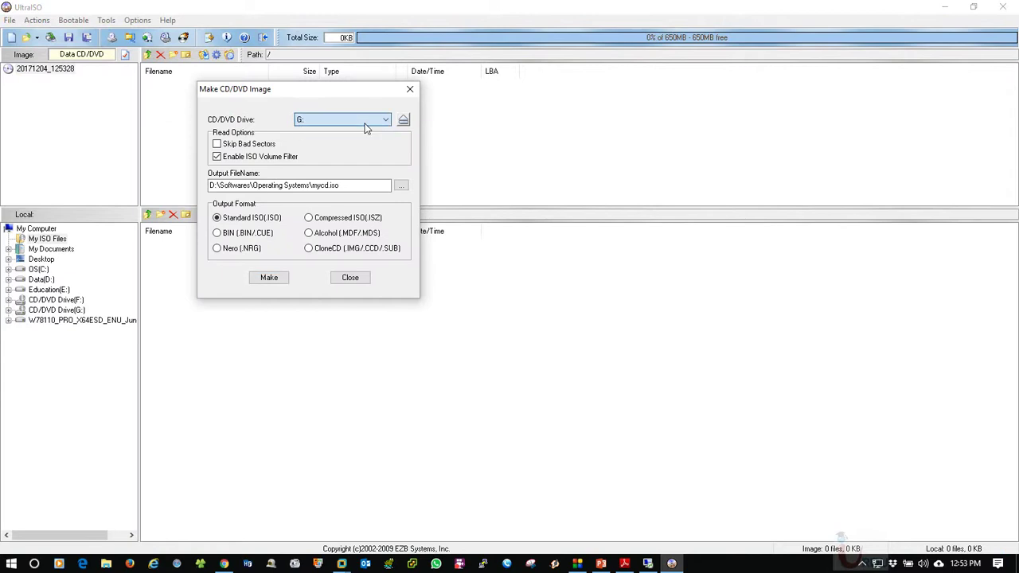
{"action": "left_click", "coordinate": [402, 187]}
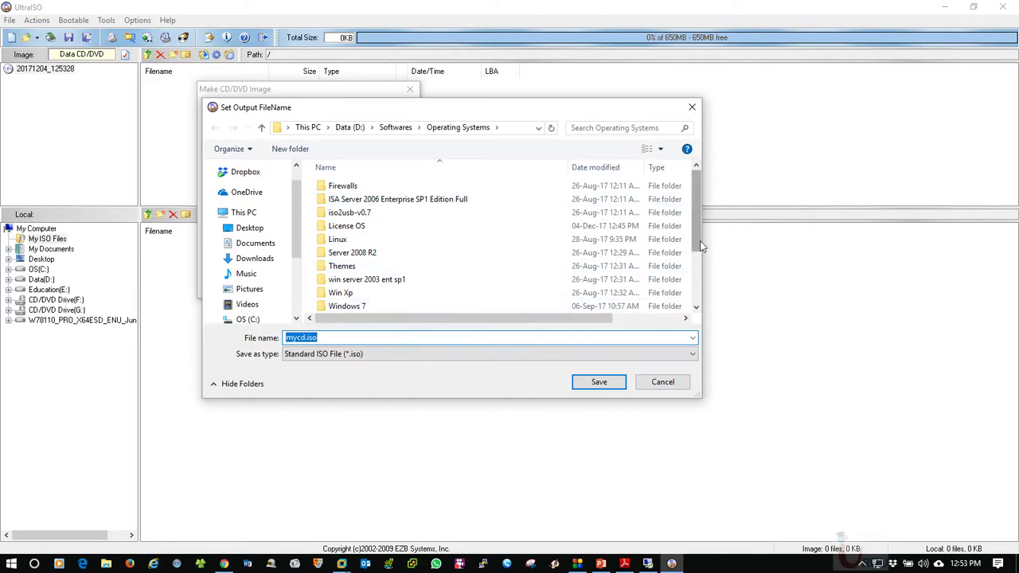
{"action": "left_click", "coordinate": [663, 381]}
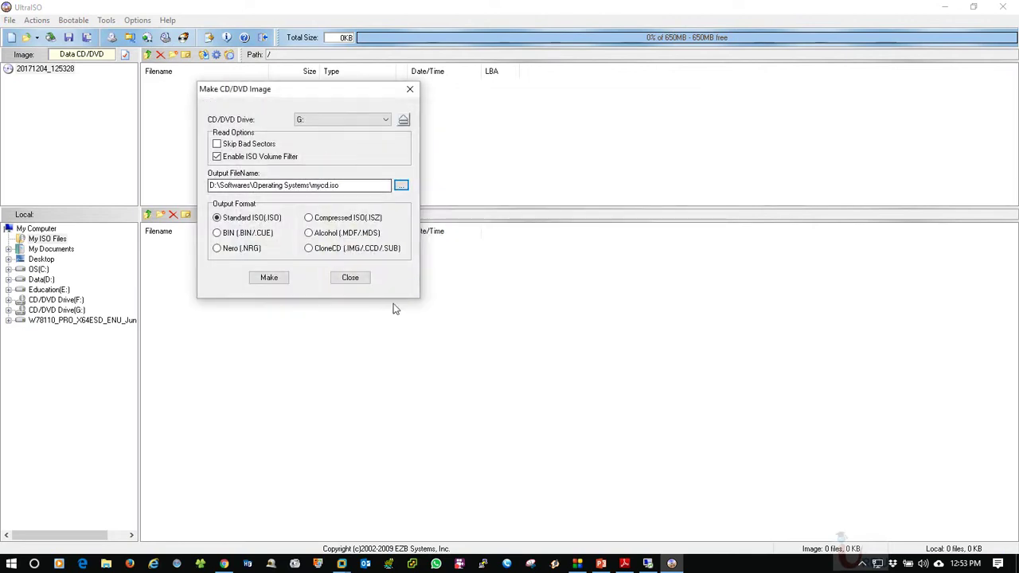
{"action": "left_click", "coordinate": [320, 123]}
{"action": "left_click", "coordinate": [320, 123]}
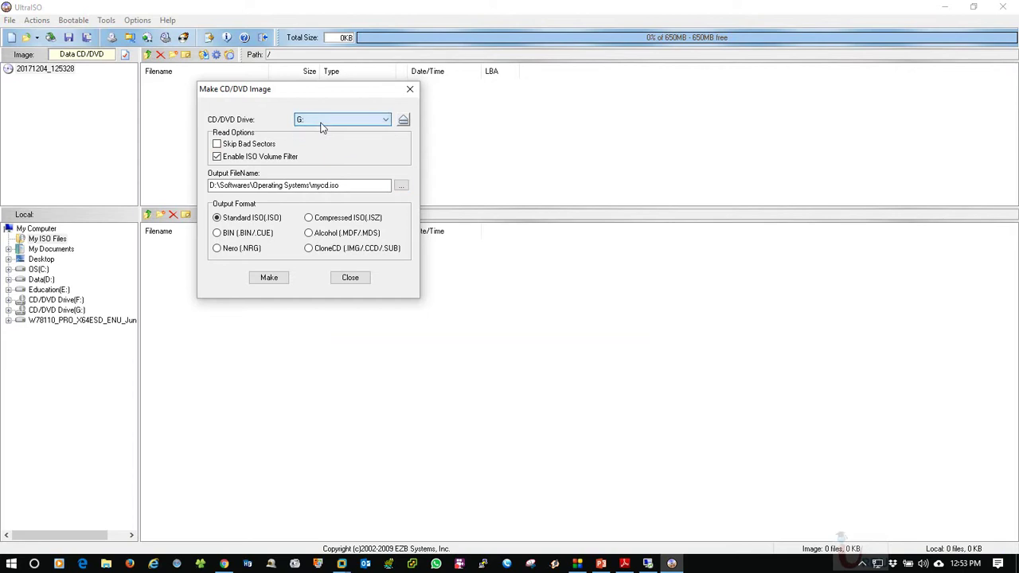
{"action": "left_click_drag", "start_coordinate": [293, 94], "coordinate": [470, 98]}
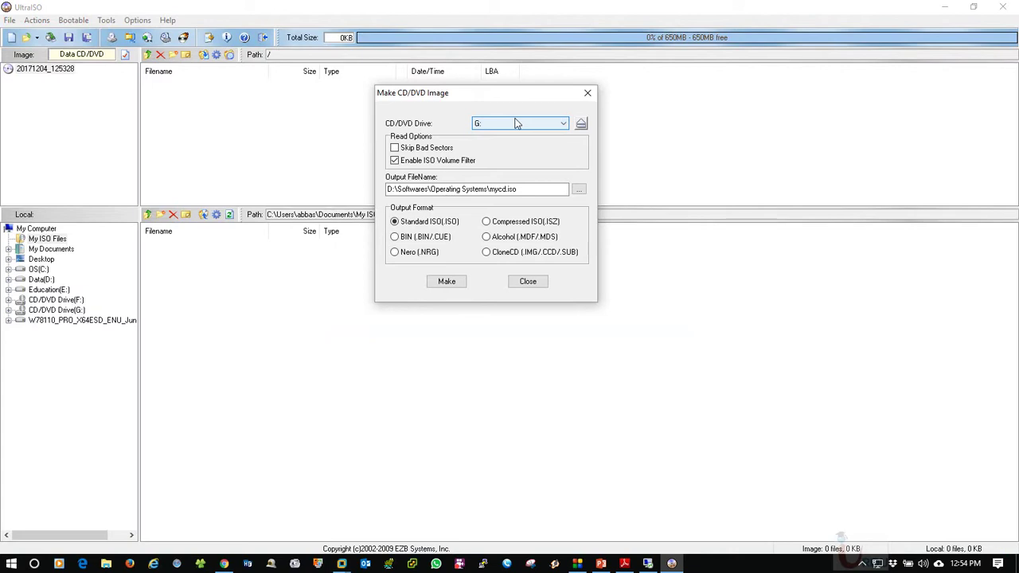
{"action": "left_click", "coordinate": [514, 123]}
{"action": "left_click", "coordinate": [516, 132]}
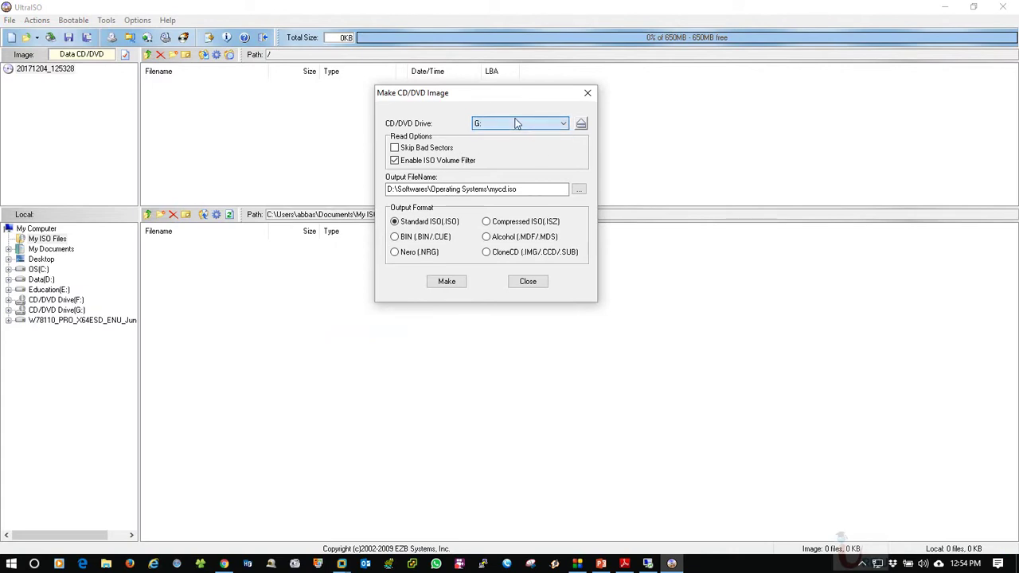
{"action": "left_click", "coordinate": [516, 190]}
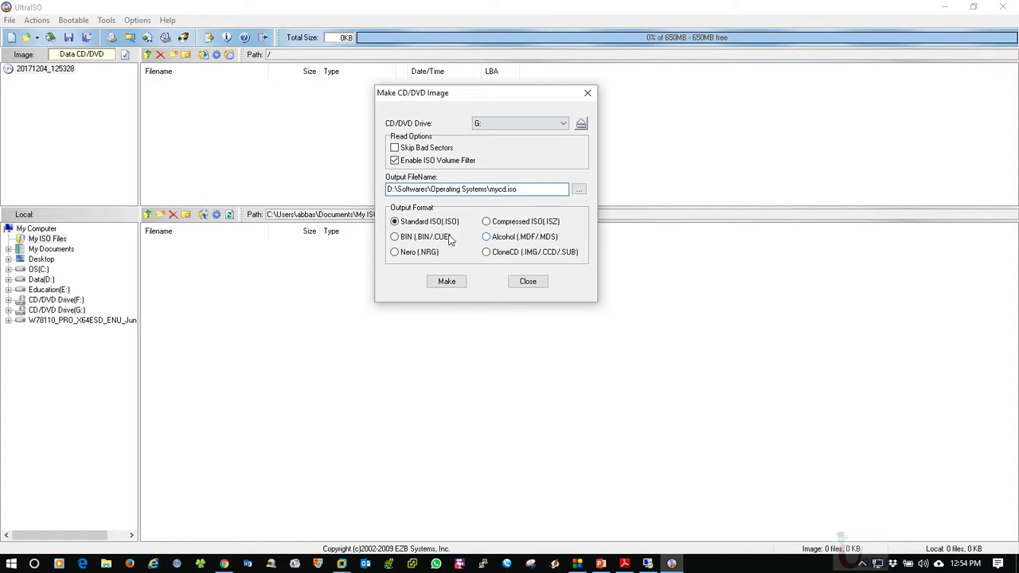
{"action": "left_click_drag", "start_coordinate": [462, 95], "coordinate": [405, 87]}
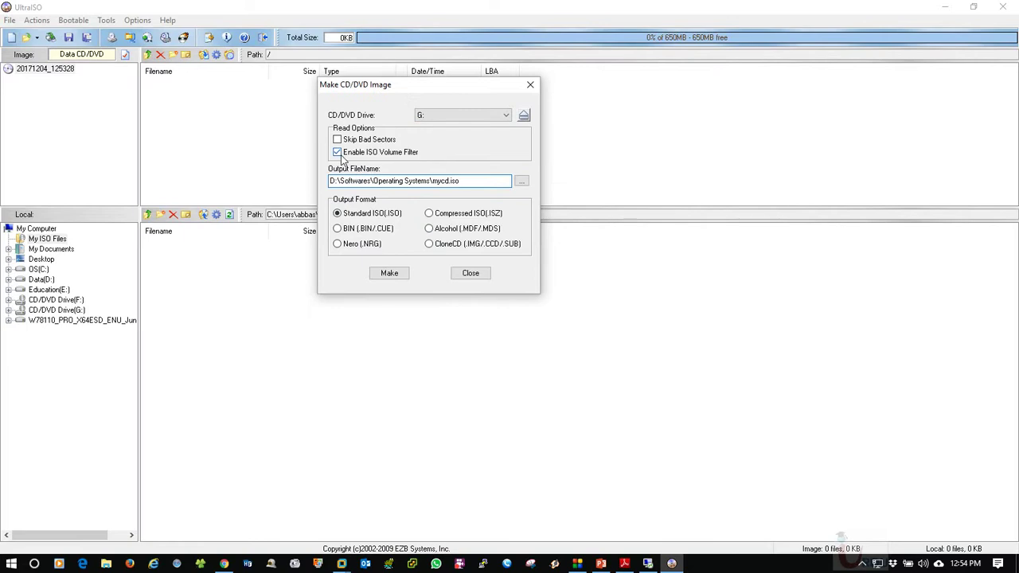
{"action": "left_click", "coordinate": [468, 272]}
{"action": "left_click", "coordinate": [77, 21]}
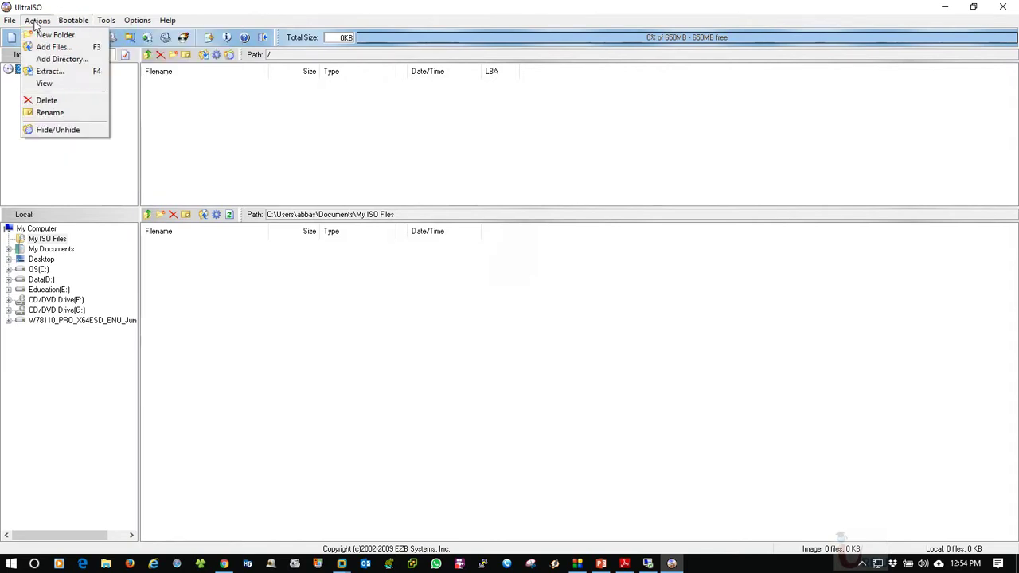
Choose Tools > Burn CD/DVD Image to open the Burn Image dialog
{"action": "mouse_move", "coordinate": [106, 23]}
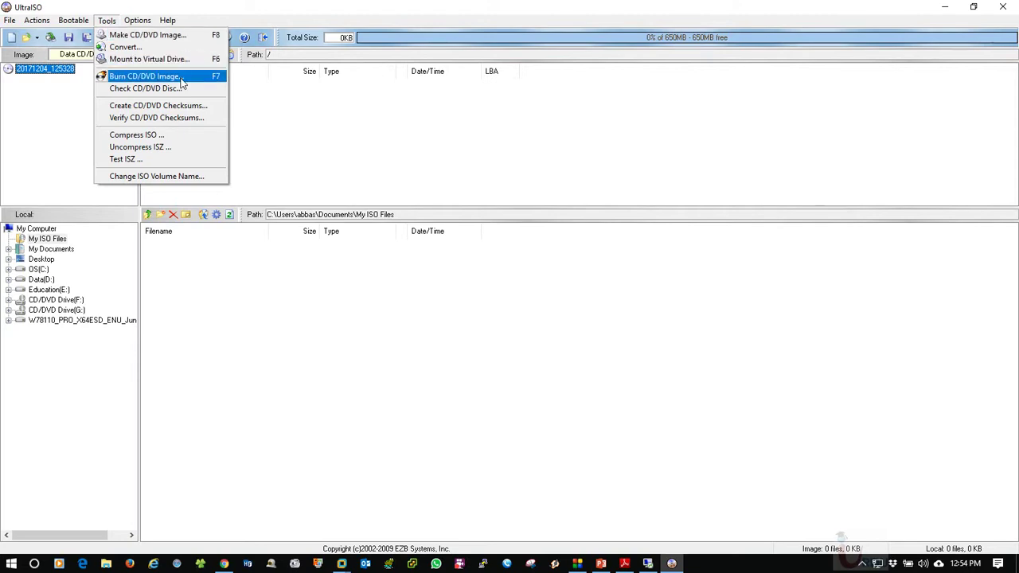
{"action": "left_click", "coordinate": [182, 79]}
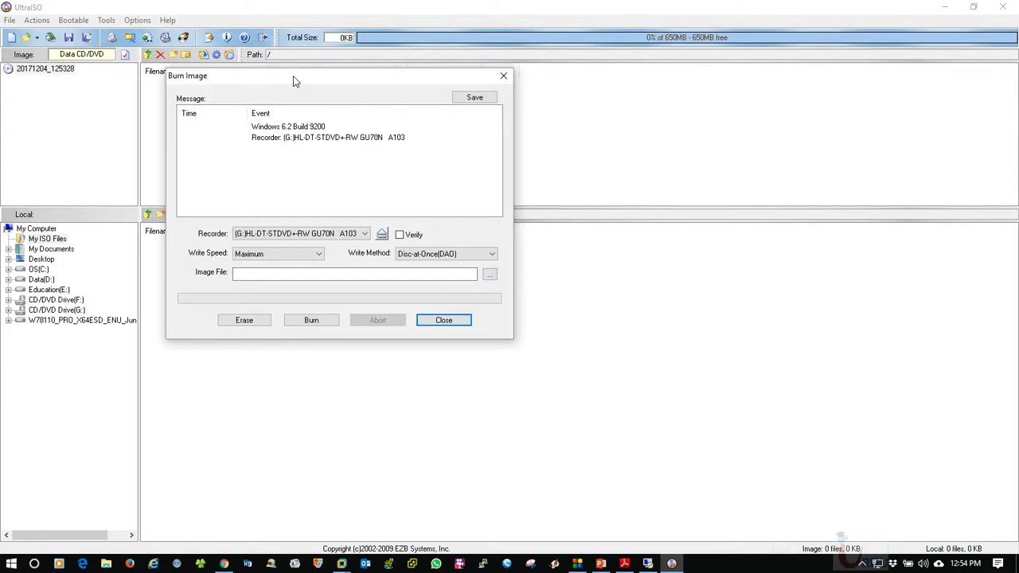
Load Server 2012 R2.iso from the License OS folder as the image file to burn
{"action": "left_click_drag", "start_coordinate": [293, 76], "coordinate": [341, 77]}
{"action": "left_click", "coordinate": [538, 277]}
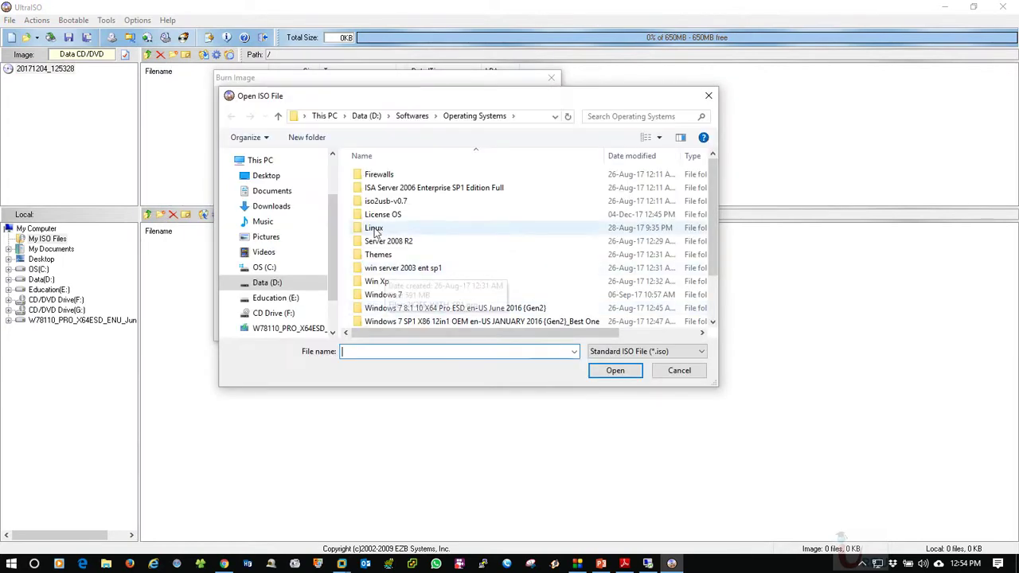
{"action": "double_click", "coordinate": [381, 217]}
{"action": "left_click", "coordinate": [384, 174]}
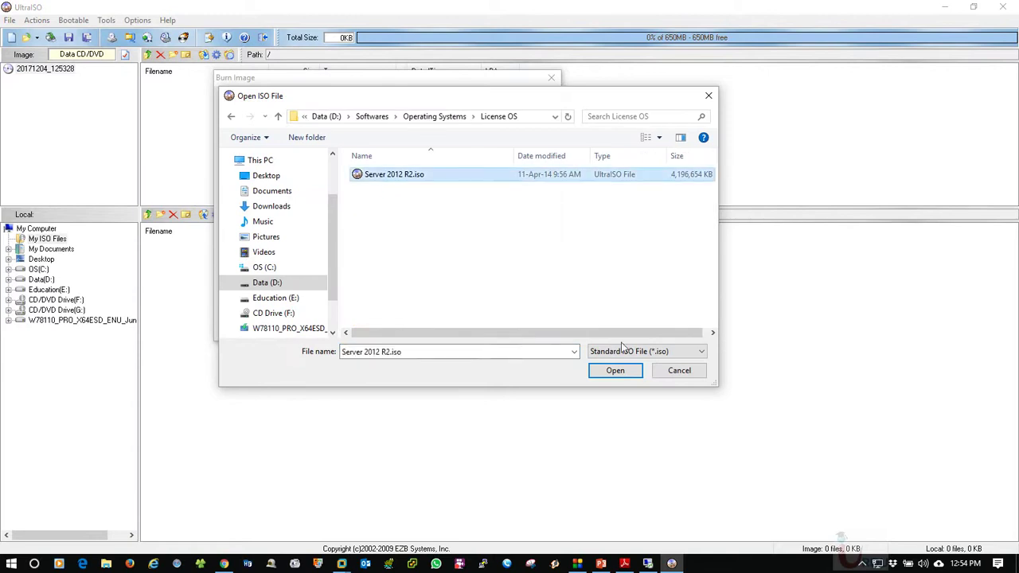
{"action": "left_click", "coordinate": [613, 371]}
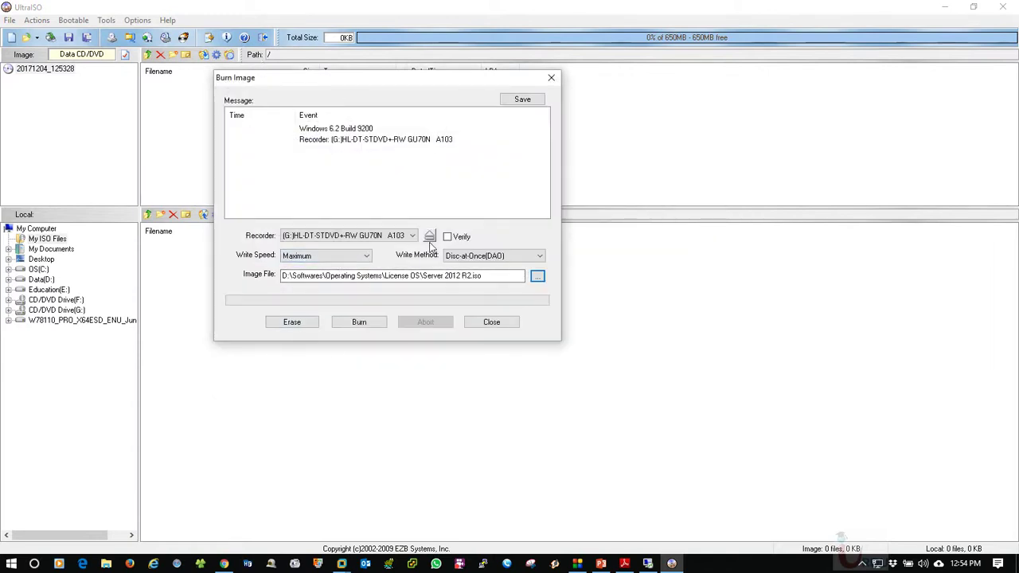
Set write speed to 4X (600 KB/s), keep Disc-at-Once, and start the burn
{"action": "left_click", "coordinate": [332, 256]}
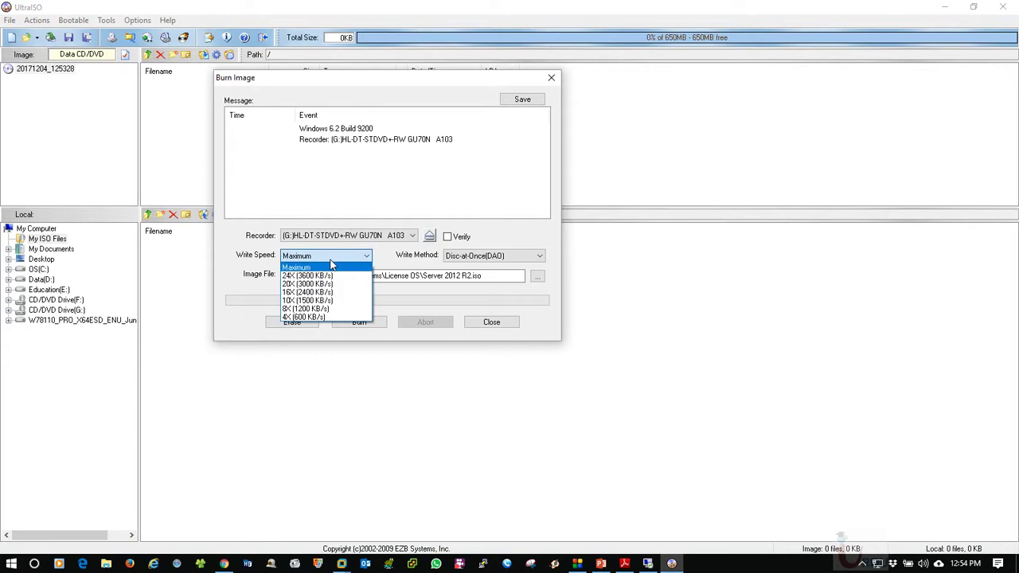
{"action": "left_click", "coordinate": [306, 318]}
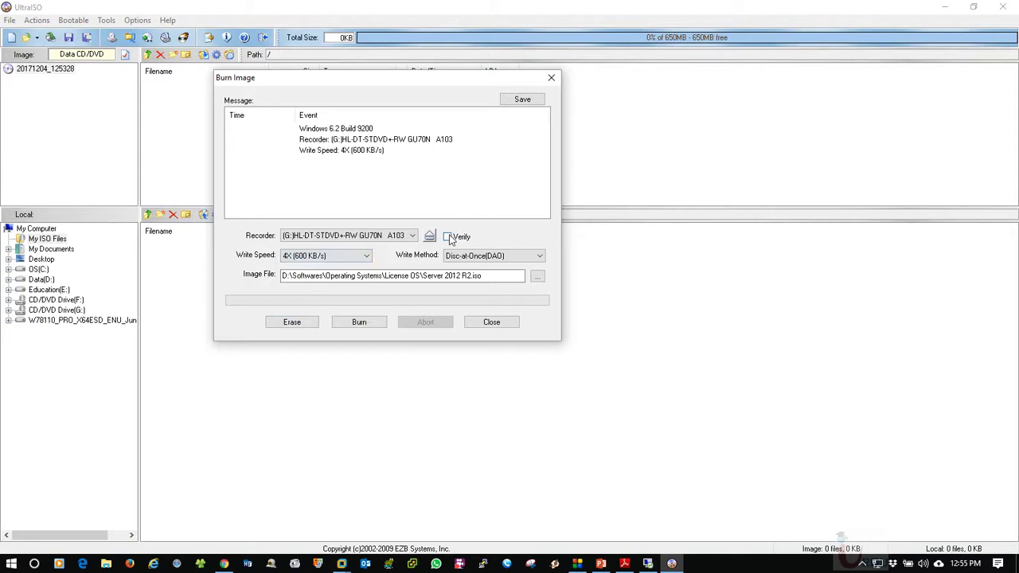
{"action": "left_click", "coordinate": [495, 257]}
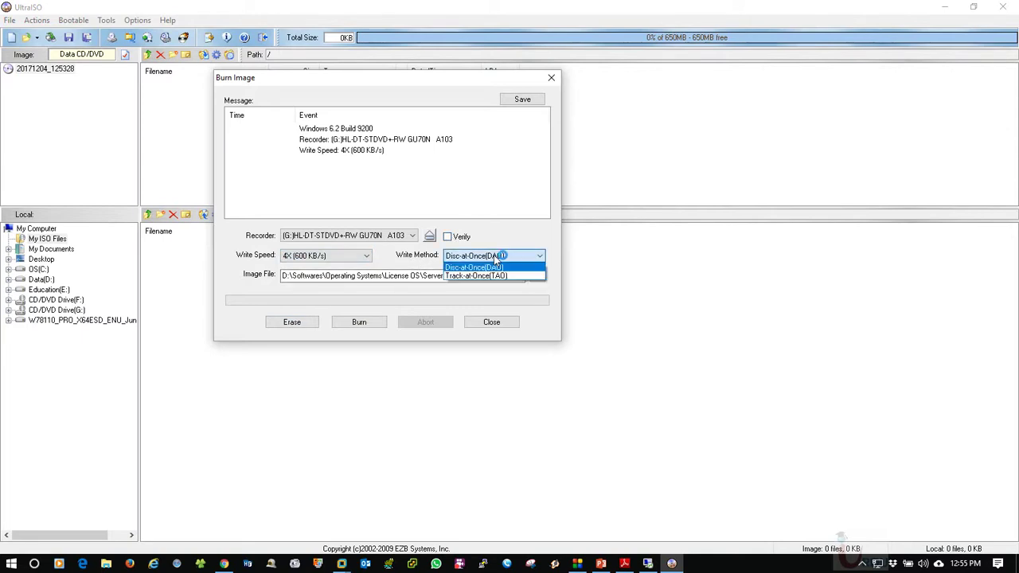
{"action": "left_click", "coordinate": [500, 259]}
{"action": "left_click", "coordinate": [330, 256]}
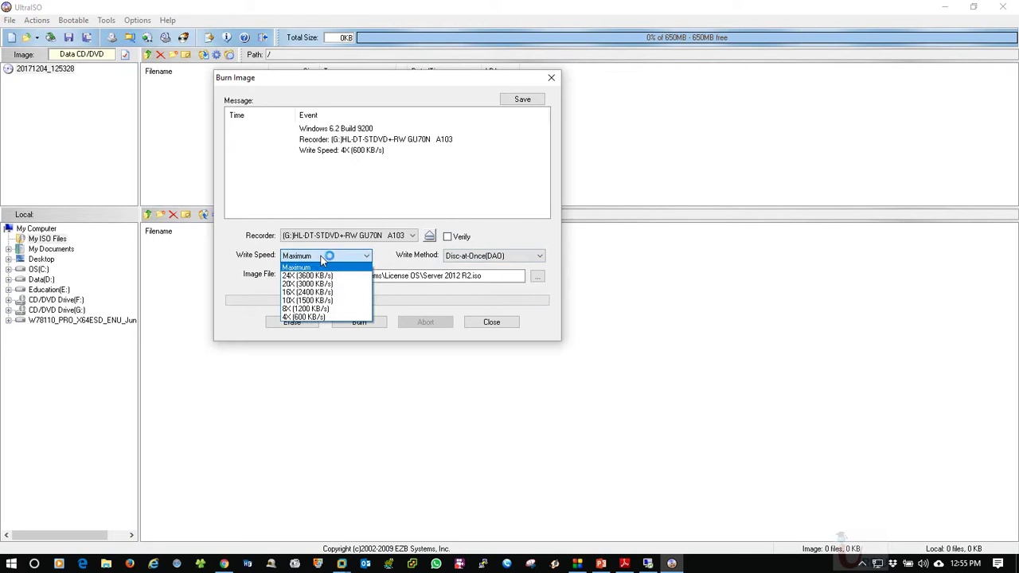
{"action": "left_click", "coordinate": [299, 318]}
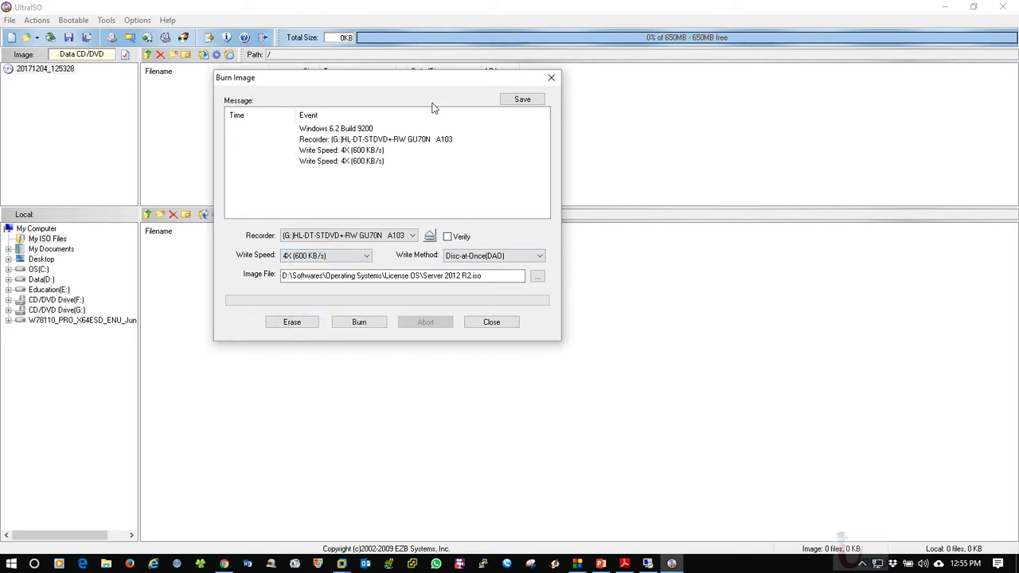
{"action": "left_click_drag", "start_coordinate": [355, 89], "coordinate": [407, 82]}
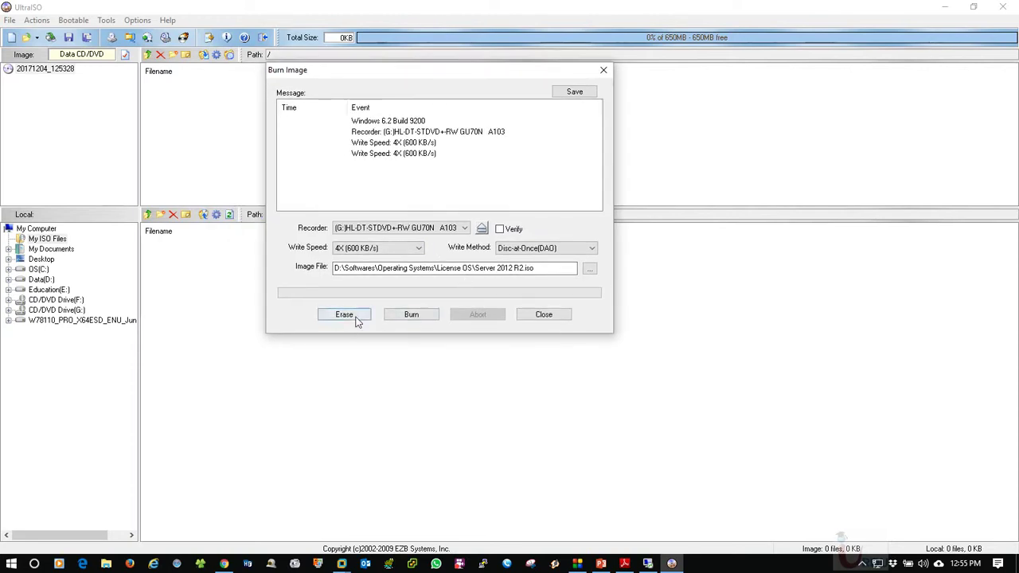
{"action": "left_click_drag", "start_coordinate": [443, 73], "coordinate": [407, 73]}
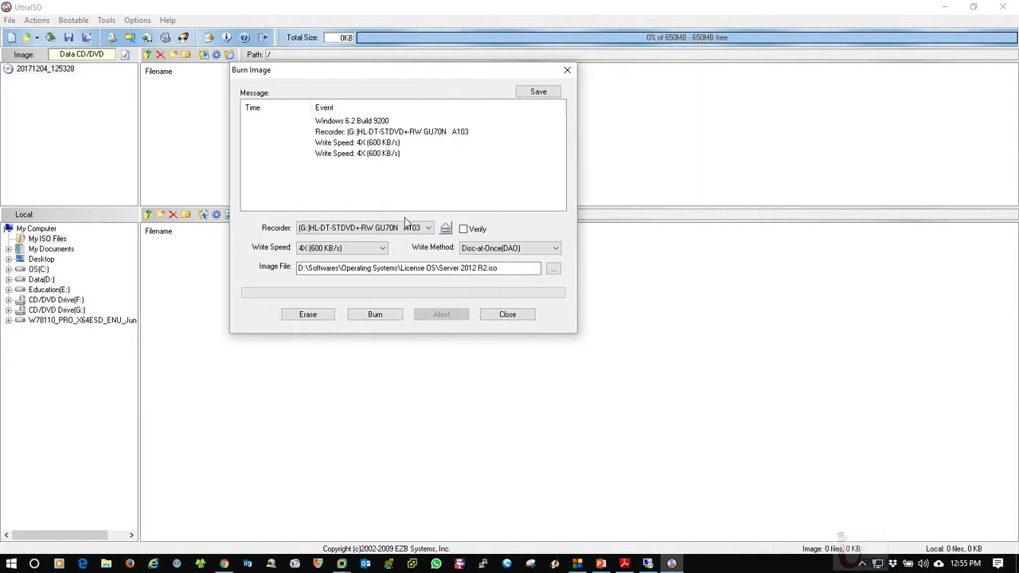
{"action": "left_click", "coordinate": [375, 315]}
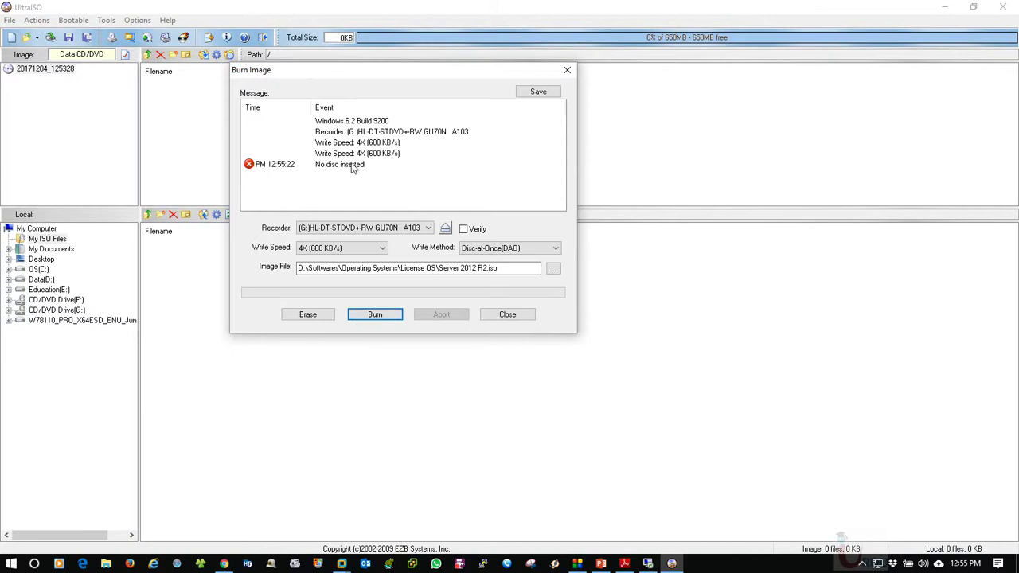
{"action": "mouse_move", "coordinate": [422, 71]}
{"action": "left_mouse_down"}
{"action": "mouse_move", "coordinate": [457, 116]}
{"action": "mouse_move", "coordinate": [424, 88]}
{"action": "left_mouse_up"}
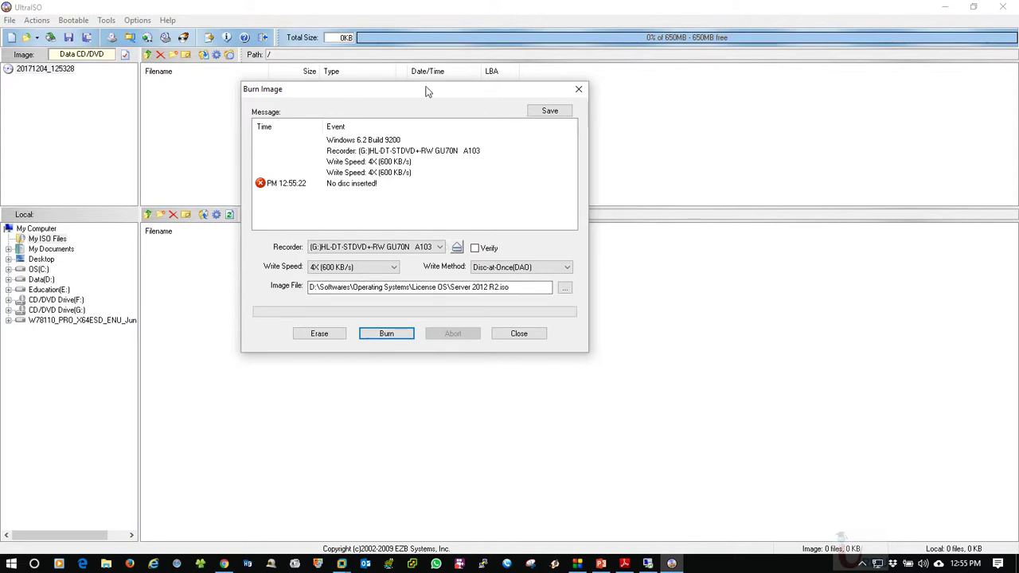
{"action": "mouse_move", "coordinate": [391, 90]}
{"action": "left_mouse_down"}
{"action": "mouse_move", "coordinate": [433, 152]}
{"action": "mouse_move", "coordinate": [374, 106]}
{"action": "mouse_move", "coordinate": [401, 118]}
{"action": "left_mouse_up"}
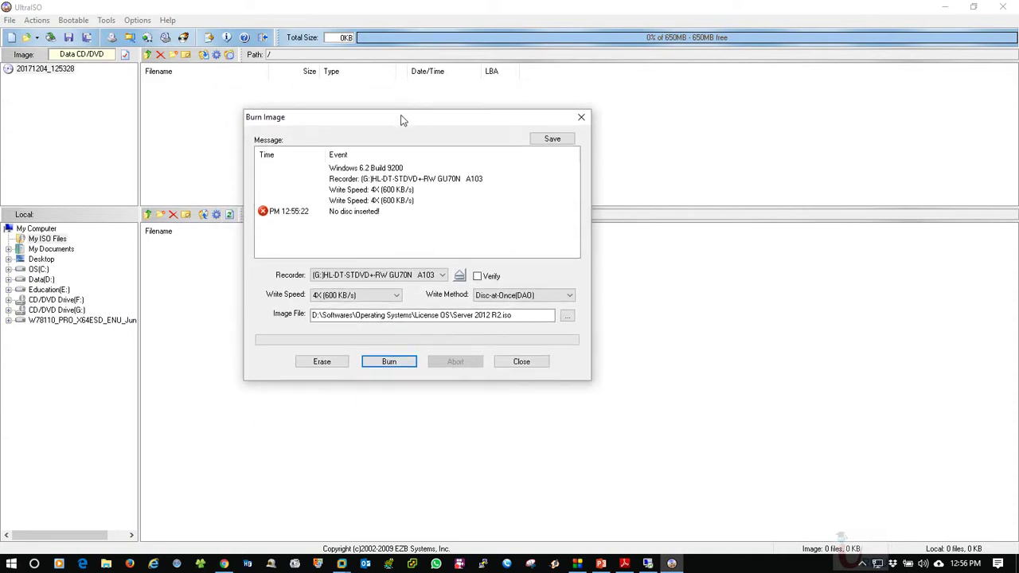
{"action": "left_click", "coordinate": [601, 564]}
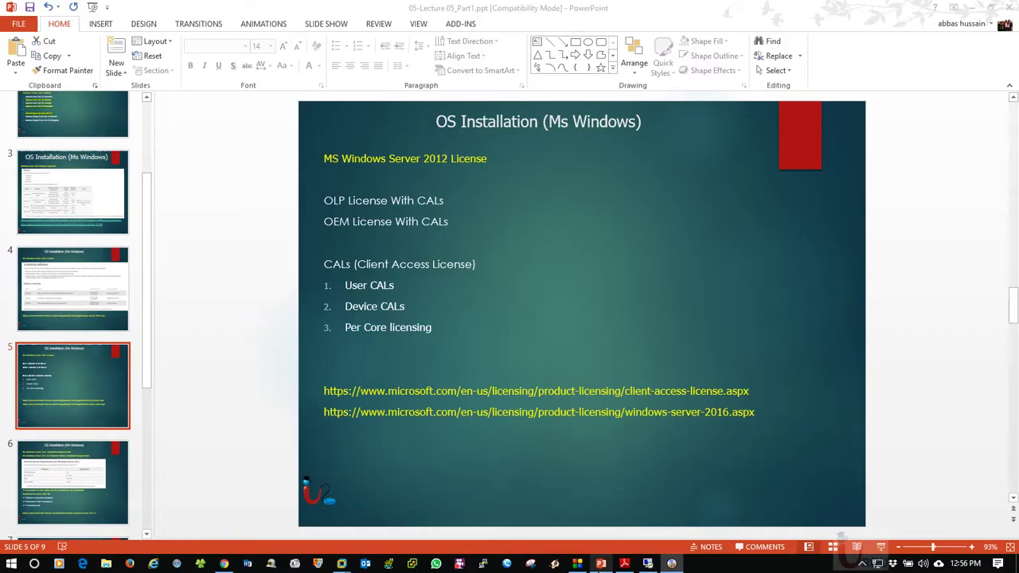
{"action": "left_click", "coordinate": [970, 7]}
{"action": "mouse_move", "coordinate": [408, 118]}
{"action": "left_mouse_down"}
{"action": "mouse_move", "coordinate": [591, 136]}
{"action": "mouse_move", "coordinate": [447, 94]}
{"action": "left_mouse_up"}
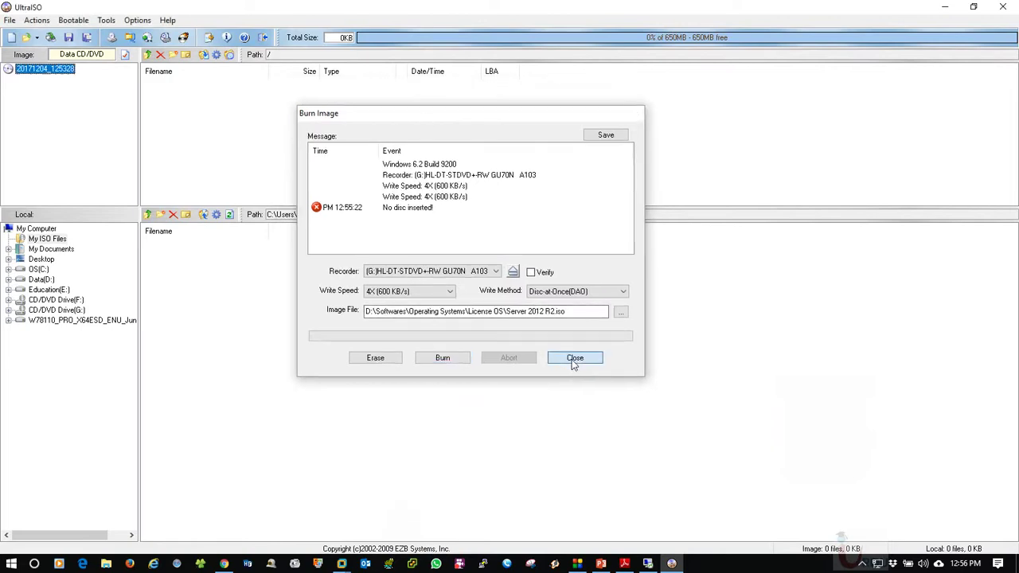
Close the Burn Image dialog and check the Windows Server setup progress in the VM
{"action": "left_click", "coordinate": [562, 335]}
{"action": "mouse_move", "coordinate": [342, 564]}
{"action": "left_click", "coordinate": [405, 486]}
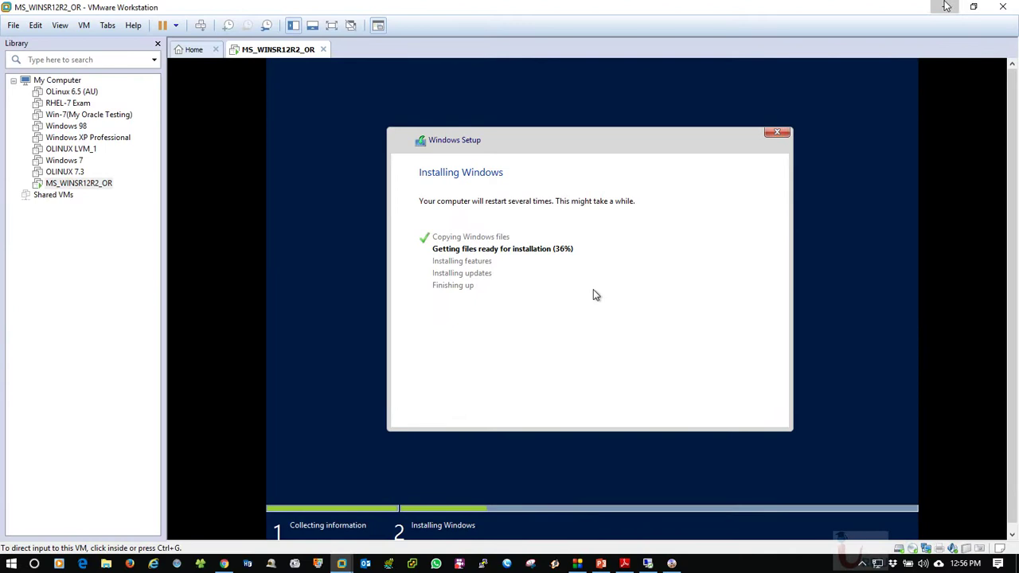
{"action": "key", "text": "alt+Tab"}
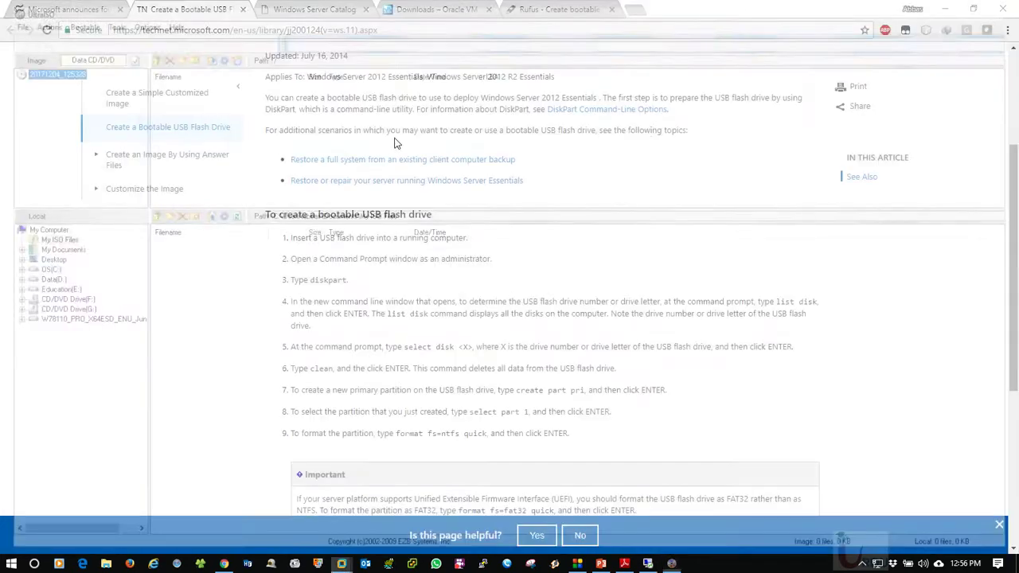
Return to the PowerPoint lecture and pick a slide from the thumbnail pane
{"action": "scroll", "coordinate": [651, 131], "scroll_direction": "up", "scroll_amount": 3}
{"action": "scroll", "coordinate": [701, 279], "scroll_direction": "down", "scroll_amount": 1}
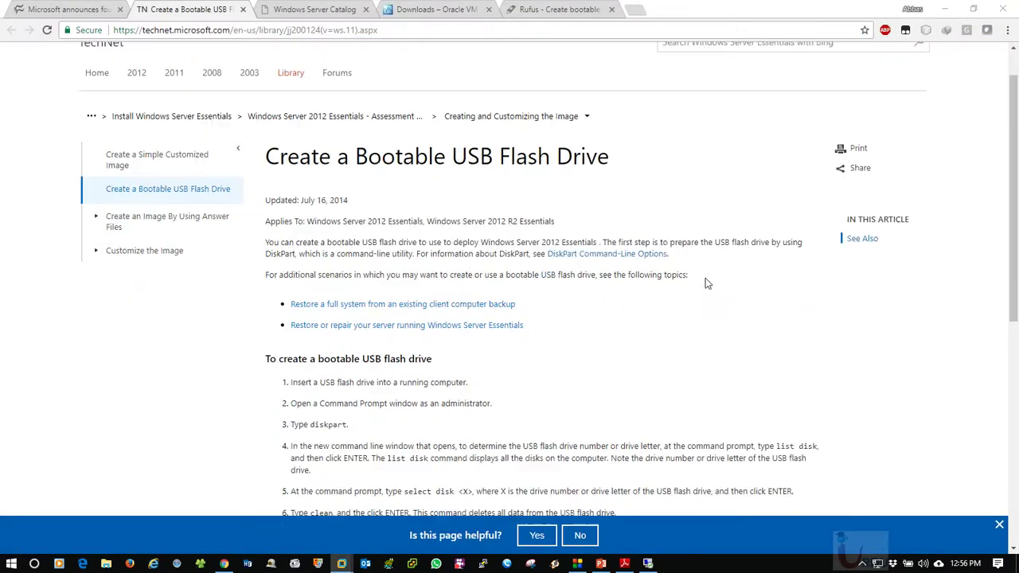
{"action": "left_click", "coordinate": [603, 564]}
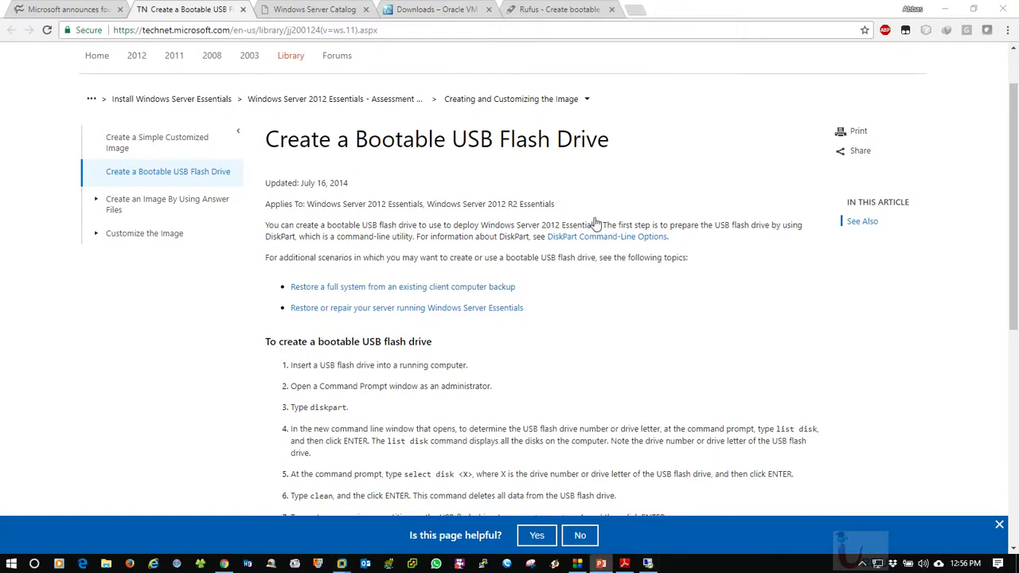
{"action": "left_click", "coordinate": [86, 289]}
Page through slides 5 and 6 to reach slide 7 on Rufus, diskpart and Ultra ISO
{"action": "left_click", "coordinate": [68, 209]}
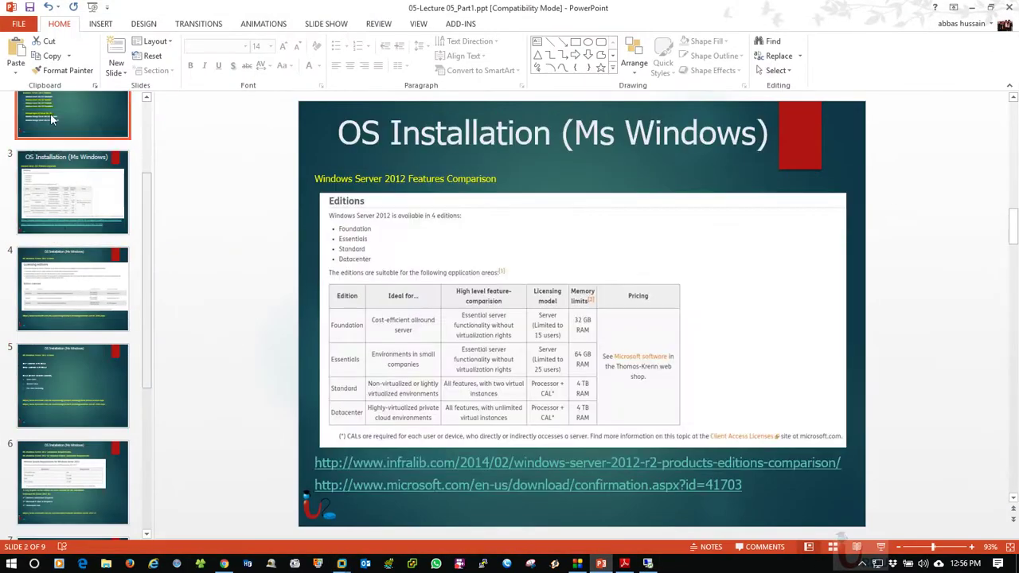
{"action": "scroll", "coordinate": [452, 360], "scroll_direction": "up", "scroll_amount": 1}
{"action": "left_click", "coordinate": [103, 446]}
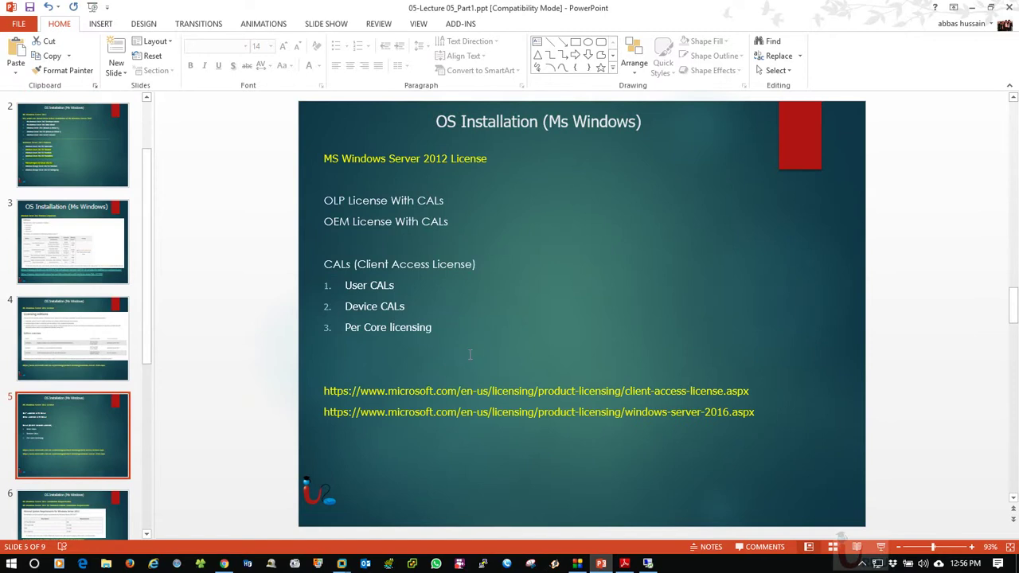
{"action": "left_click", "coordinate": [79, 520]}
{"action": "scroll", "coordinate": [481, 317], "scroll_direction": "down", "scroll_amount": 1}
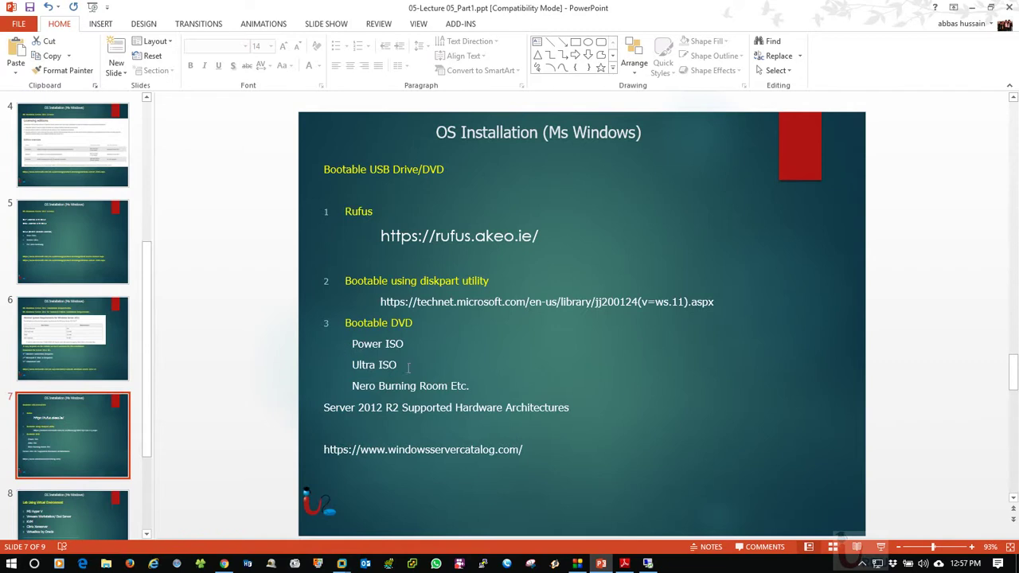
{"action": "scroll", "coordinate": [451, 383], "scroll_direction": "down", "scroll_amount": 1}
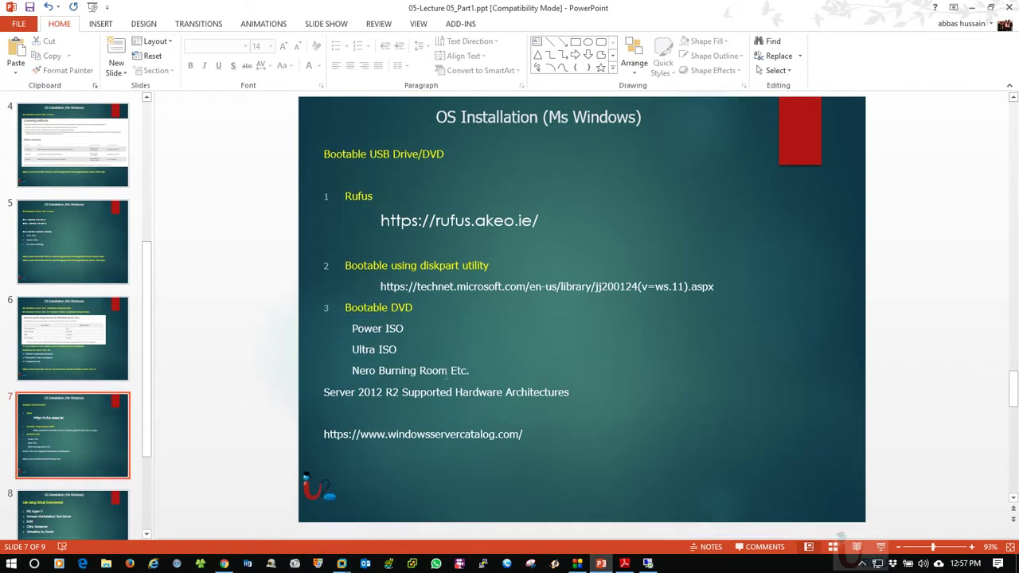
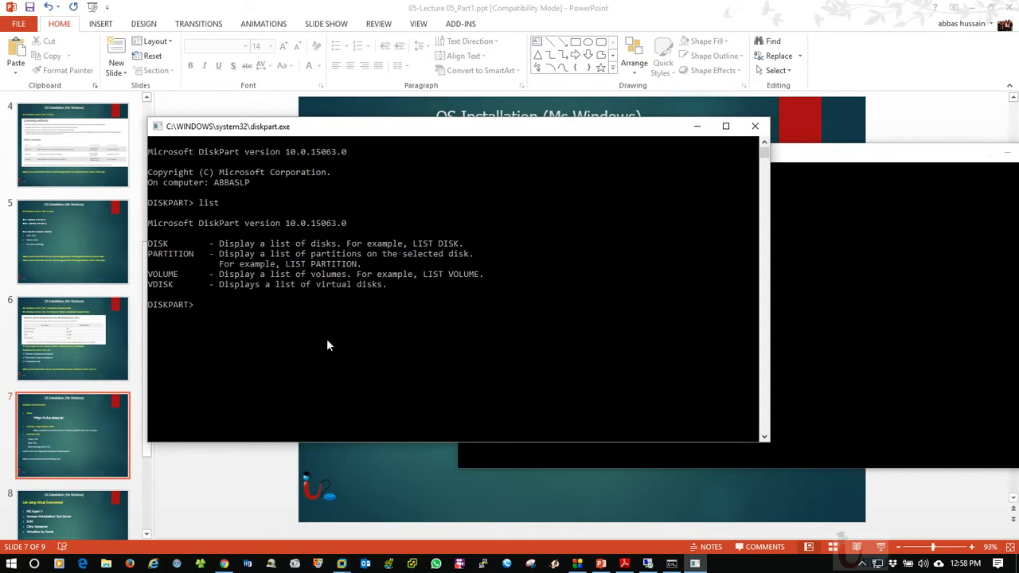
Run 'list disk' and 'select disk 1' to pick the 14 GB USB drive
{"action": "type", "text": "list disk"}
{"action": "key", "text": "Return"}
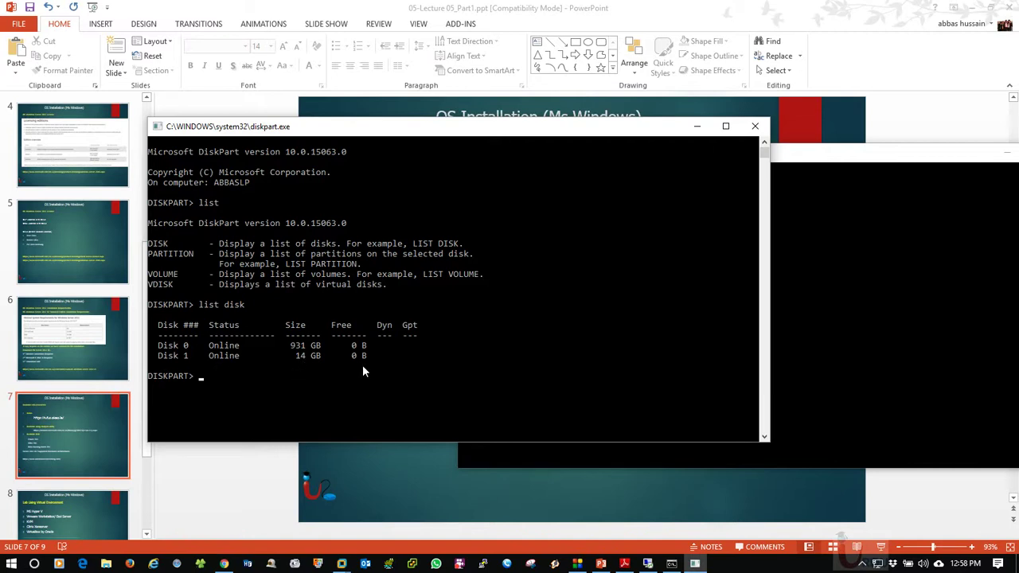
{"action": "type", "text": "select disk 1"}
{"action": "key", "text": "Return"}
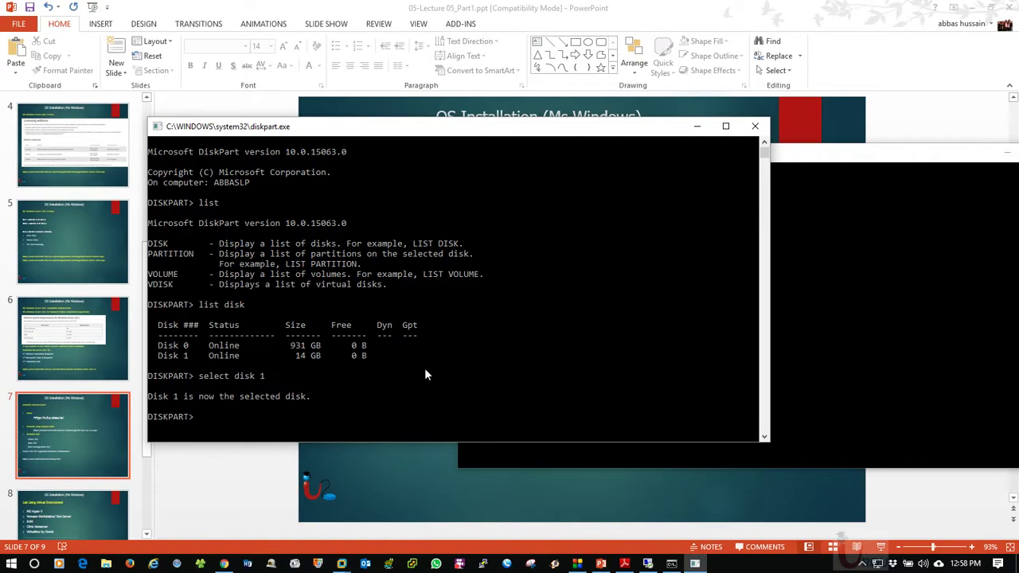
Scroll the TechNet bootable USB page down to the numbered clean, partition and format steps
{"action": "left_click", "coordinate": [228, 564]}
{"action": "scroll", "coordinate": [551, 276], "scroll_direction": "down", "scroll_amount": 1}
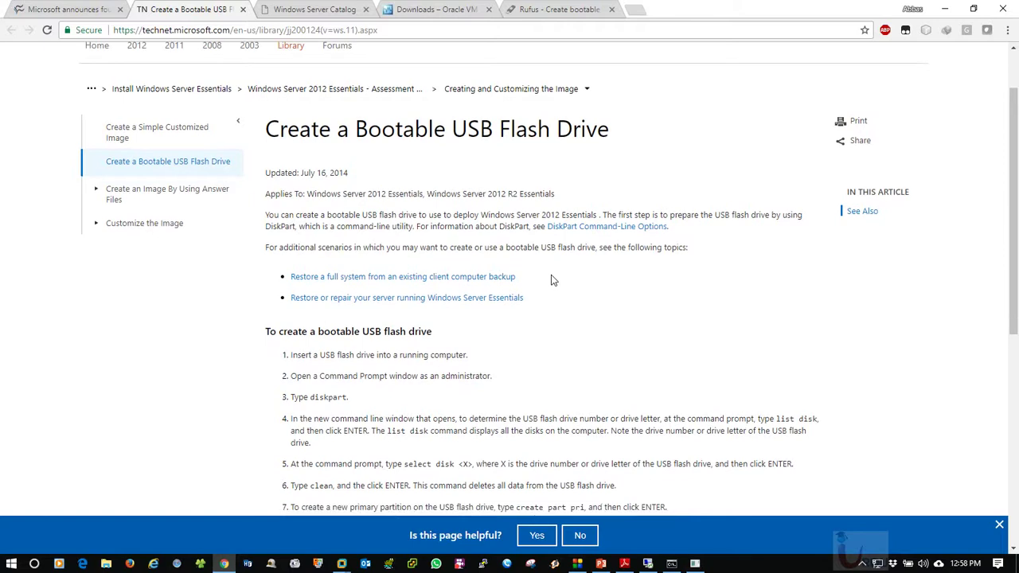
{"action": "scroll", "coordinate": [552, 278], "scroll_direction": "down", "scroll_amount": 2}
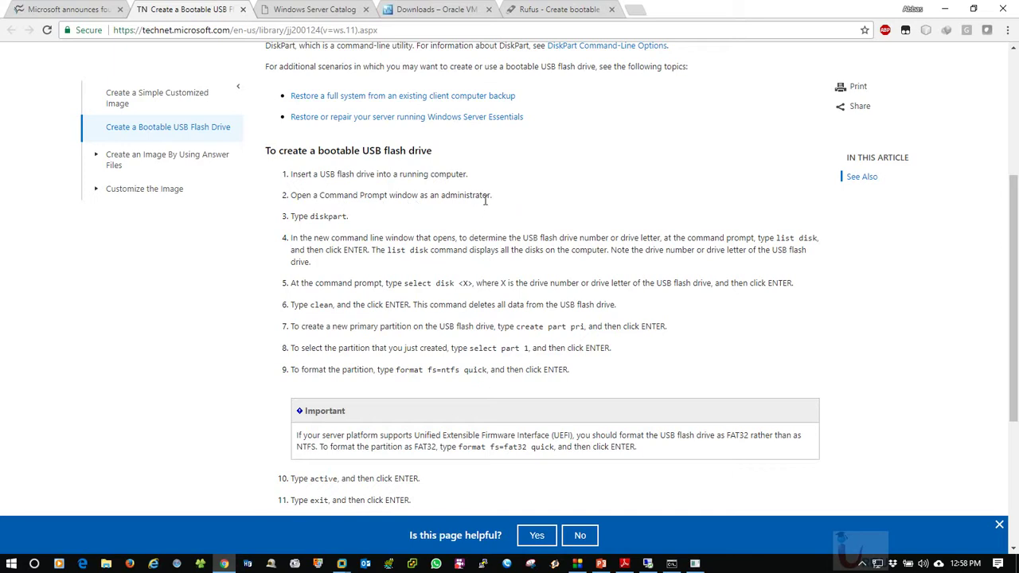
{"action": "scroll", "coordinate": [376, 231], "scroll_direction": "down", "scroll_amount": 2}
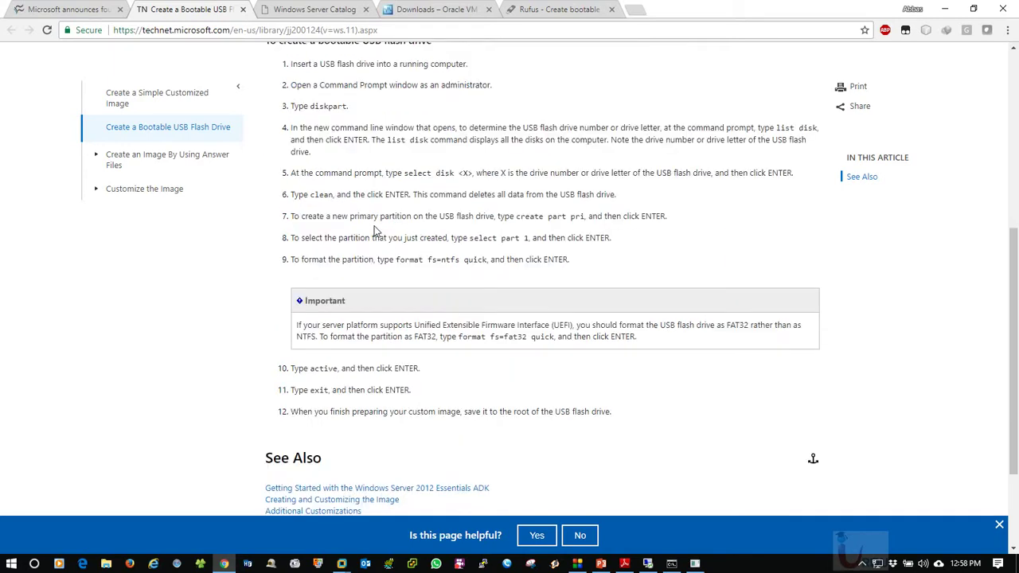
{"action": "scroll", "coordinate": [375, 227], "scroll_direction": "down", "scroll_amount": 1}
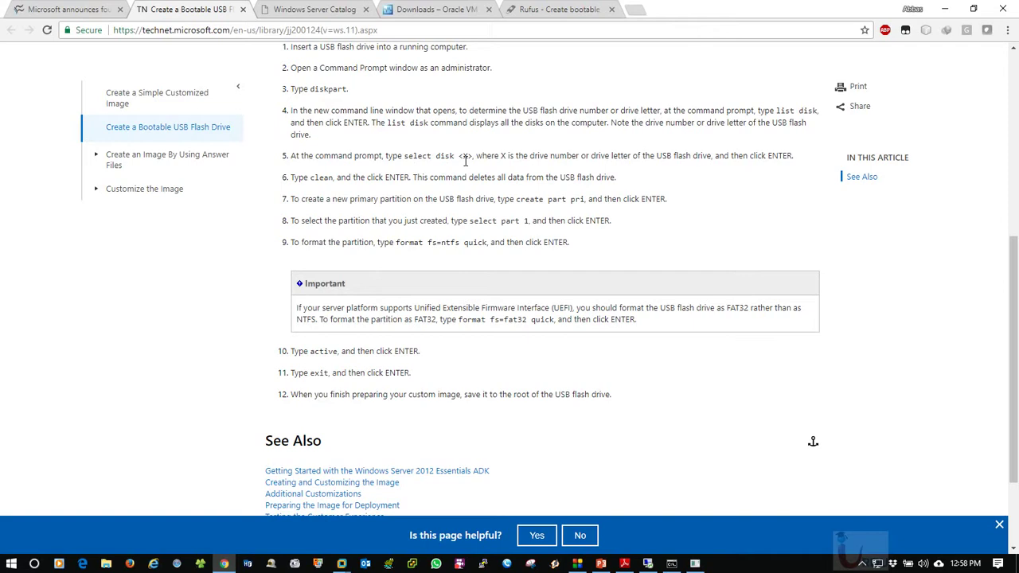
{"action": "double_click", "coordinate": [466, 157]}
{"action": "left_click", "coordinate": [481, 174]}
Briefly show and hide the DiskPart console, then bring up the command prompt
{"action": "left_click", "coordinate": [695, 564]}
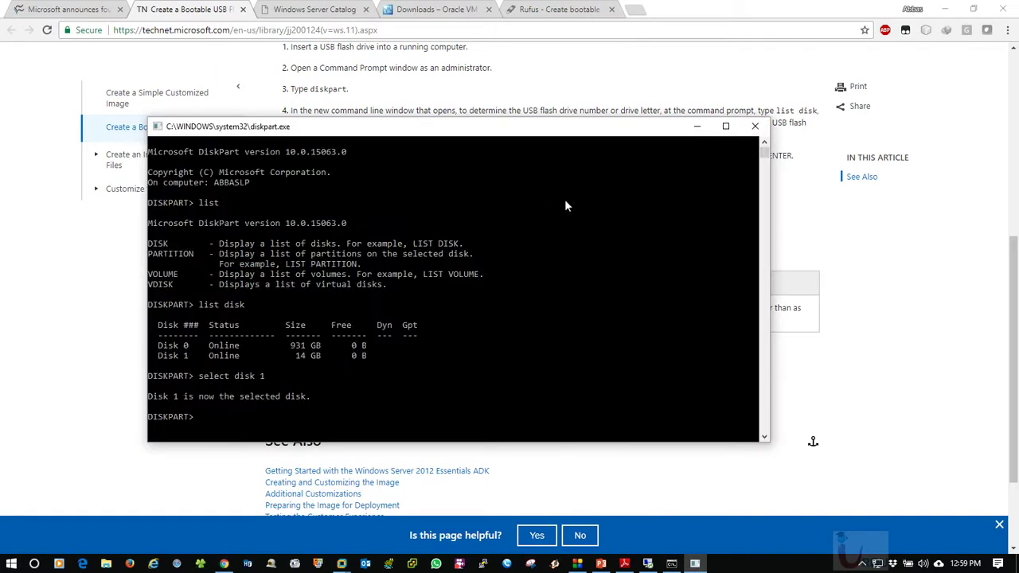
{"action": "left_click", "coordinate": [700, 129]}
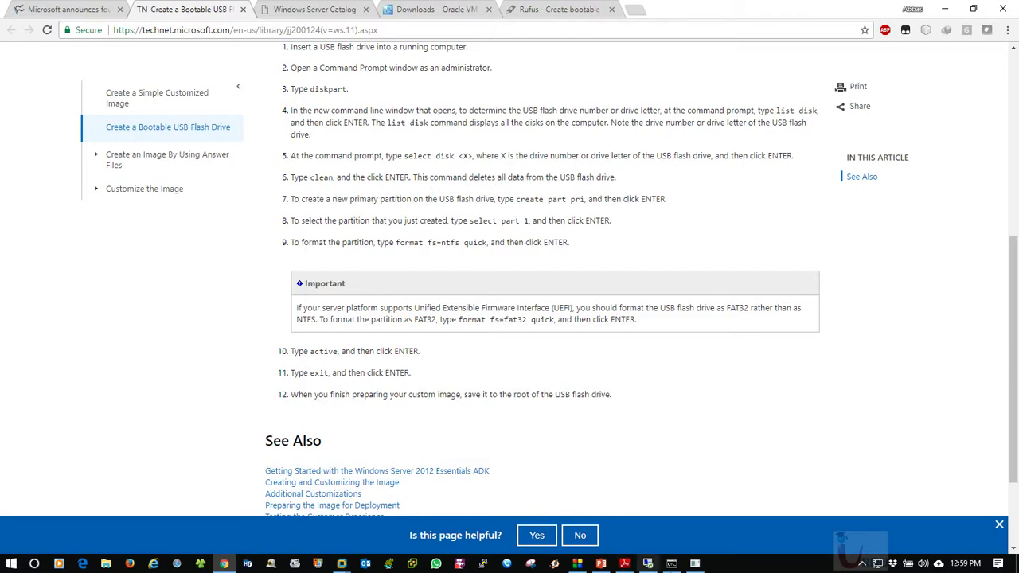
{"action": "left_click", "coordinate": [673, 564]}
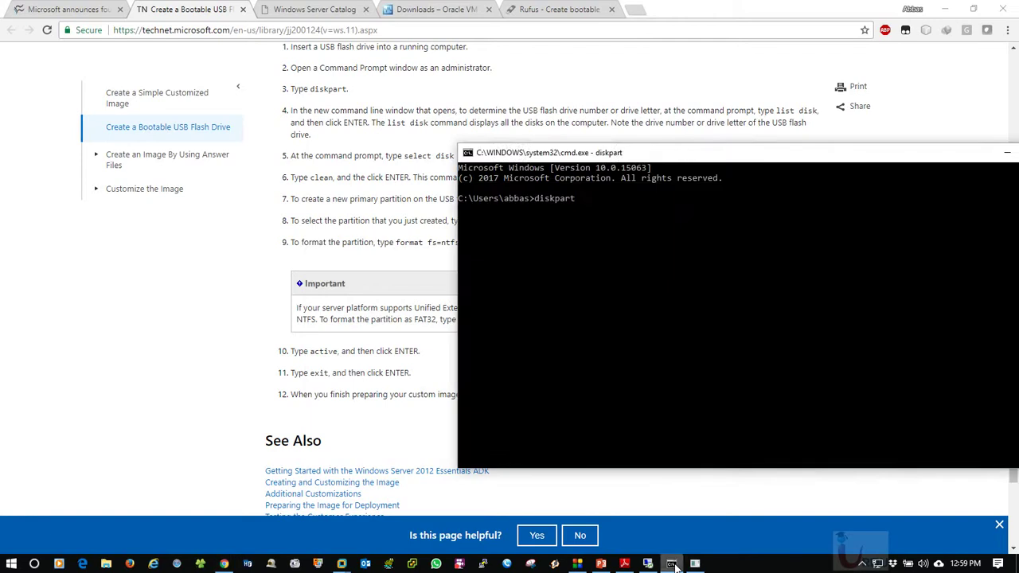
Type 'clean' in the DiskPart console, then erase it without running it
{"action": "left_click", "coordinate": [696, 564]}
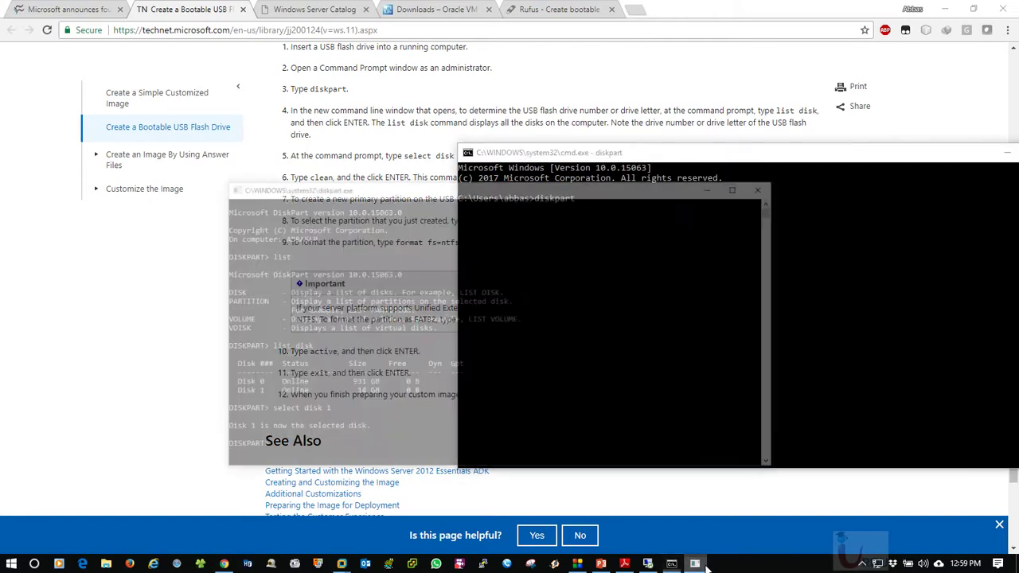
{"action": "type", "text": "clean"}
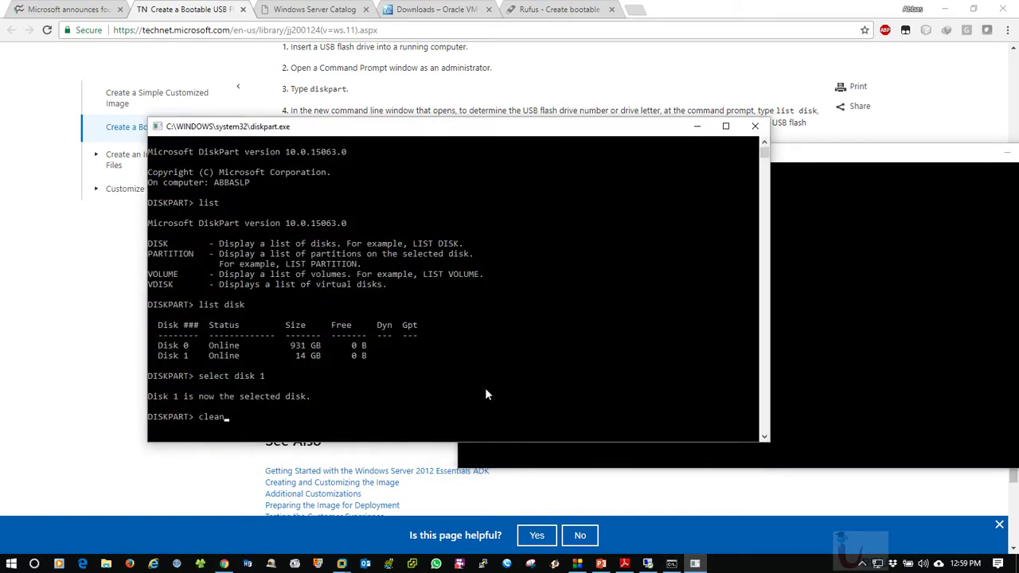
{"action": "key", "text": "BackSpace"}
{"action": "key", "text": "BackSpace"}
{"action": "key", "text": "BackSpace"}
{"action": "key", "text": "BackSpace"}
Flip through the Chrome tabs, then minimise Chrome, both consoles and PowerPoint to the desktop
{"action": "left_click", "coordinate": [207, 548]}
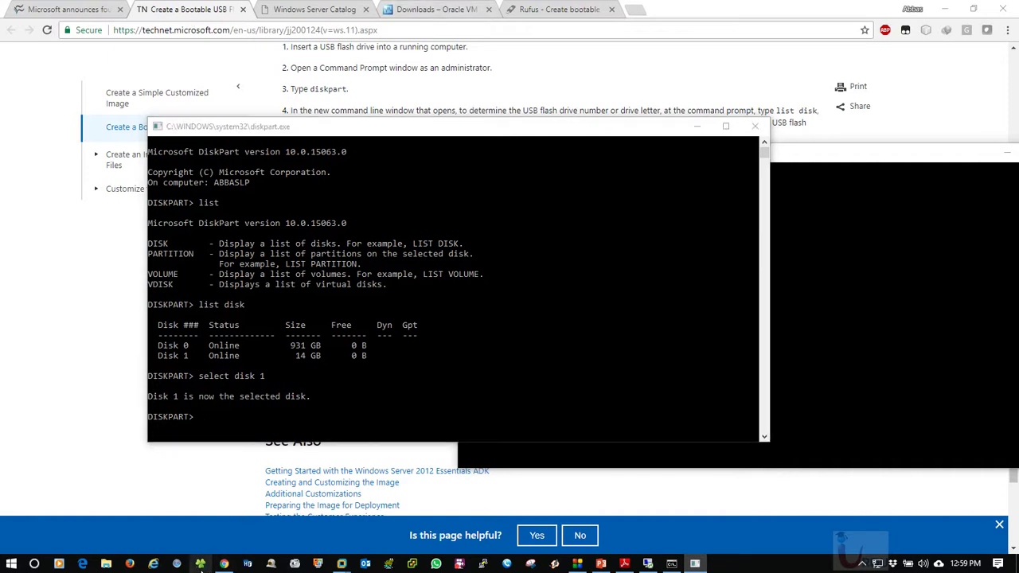
{"action": "left_click", "coordinate": [329, 9]}
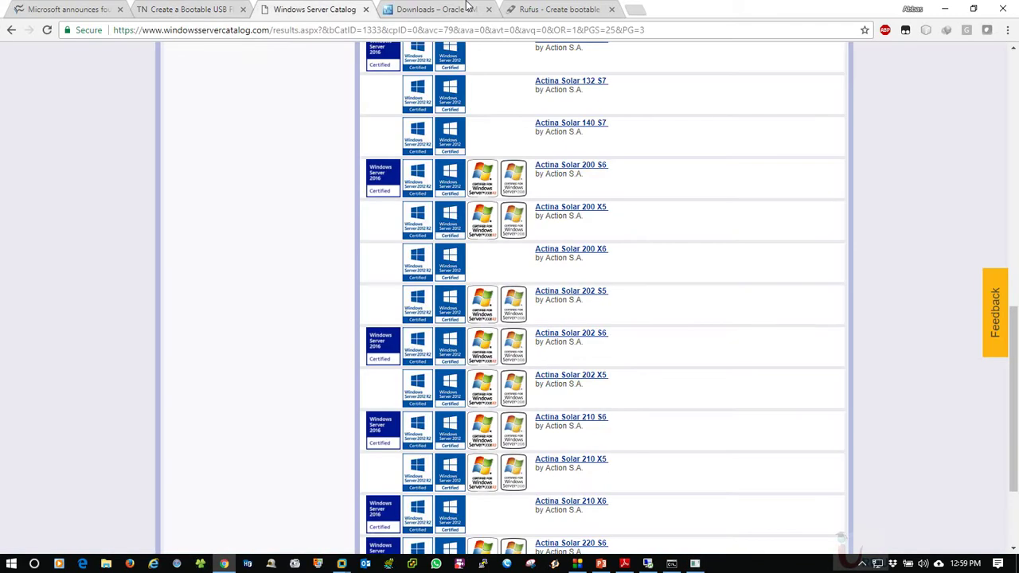
{"action": "left_click", "coordinate": [468, 9]}
{"action": "left_click", "coordinate": [557, 9]}
{"action": "left_click", "coordinate": [944, 7]}
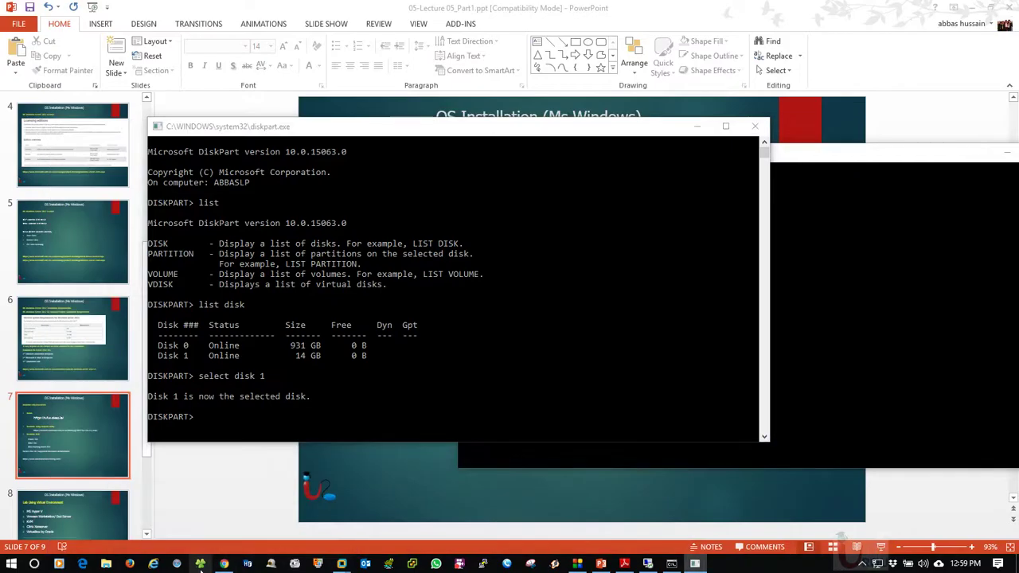
{"action": "left_click", "coordinate": [911, 157]}
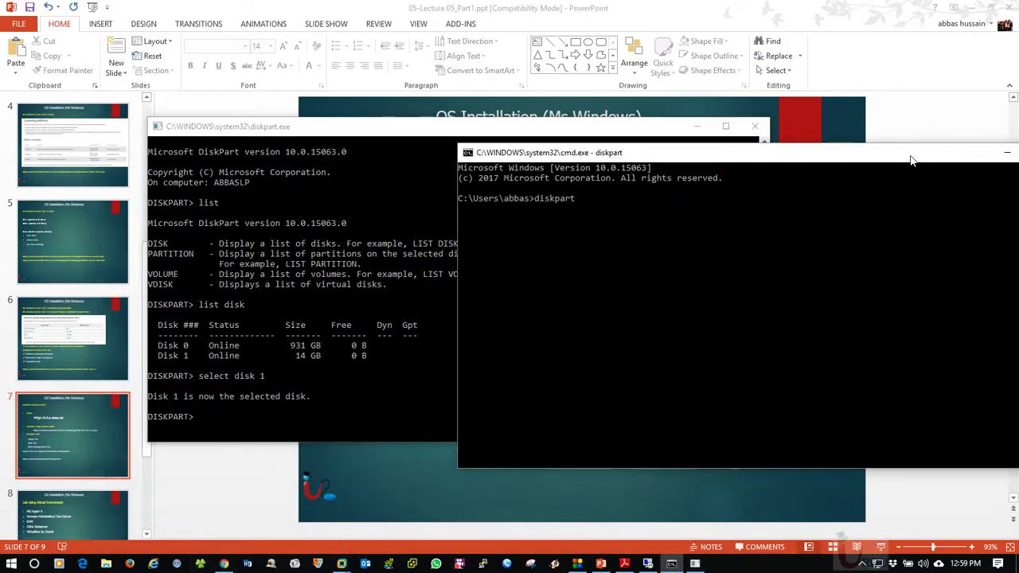
{"action": "left_click_drag", "start_coordinate": [911, 157], "coordinate": [605, 162]}
{"action": "left_click", "coordinate": [700, 159]}
{"action": "left_click", "coordinate": [697, 126]}
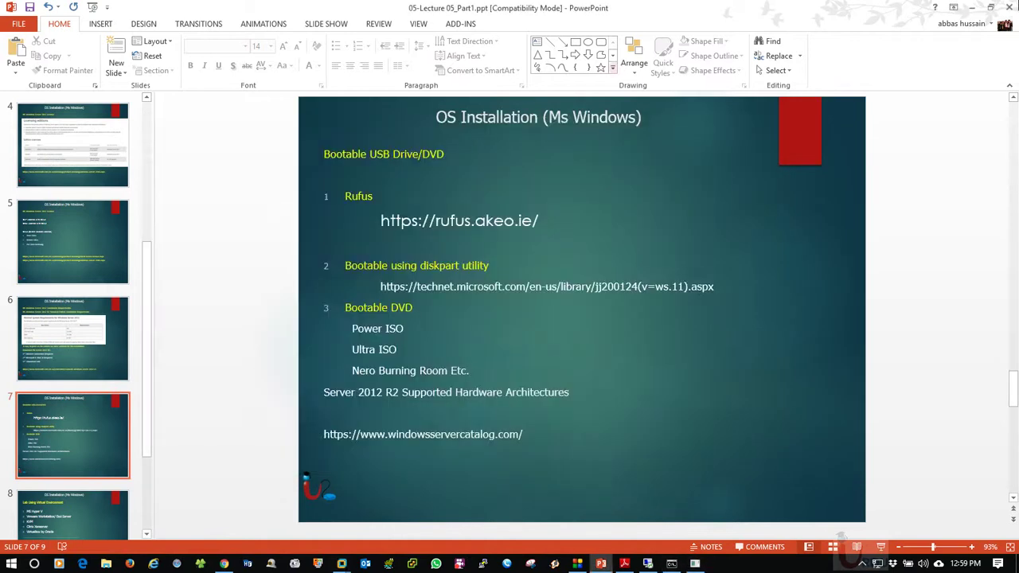
{"action": "left_click", "coordinate": [973, 7]}
Check the Windows Setup screen in the MS_WINSR12R2_OR VM, then minimise VMware
{"action": "left_click", "coordinate": [201, 564]}
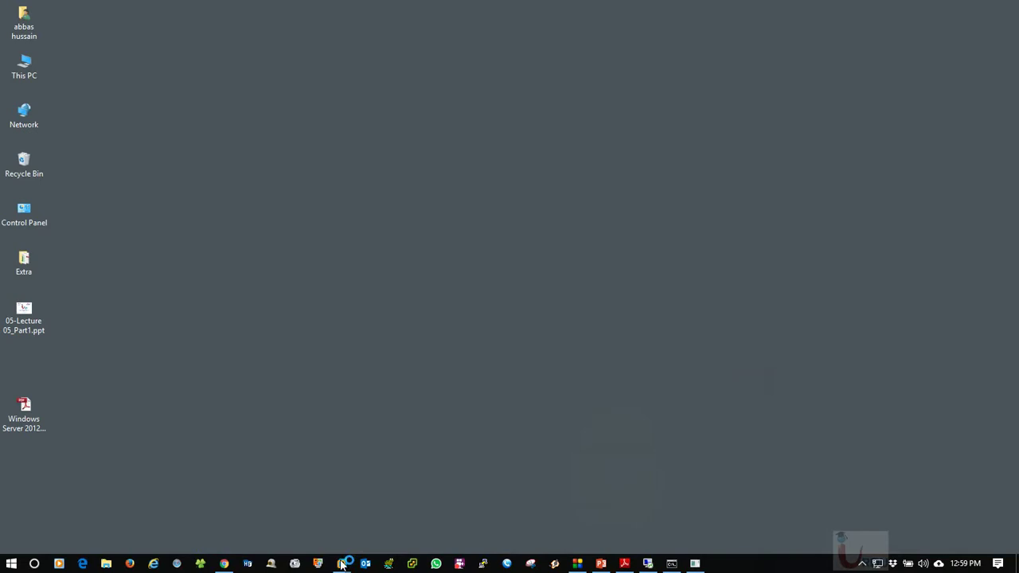
{"action": "left_click", "coordinate": [341, 563]}
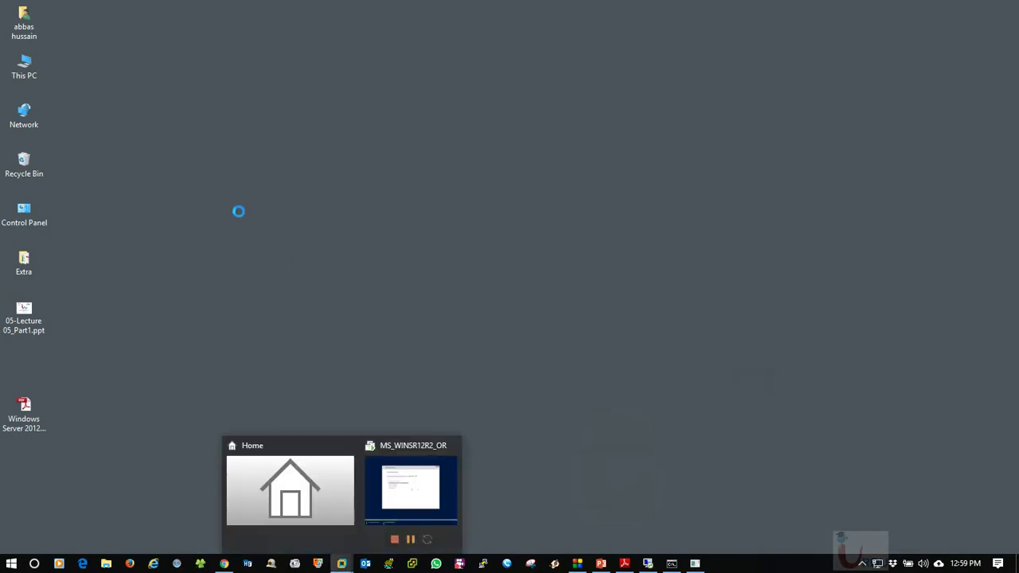
{"action": "left_click", "coordinate": [426, 504]}
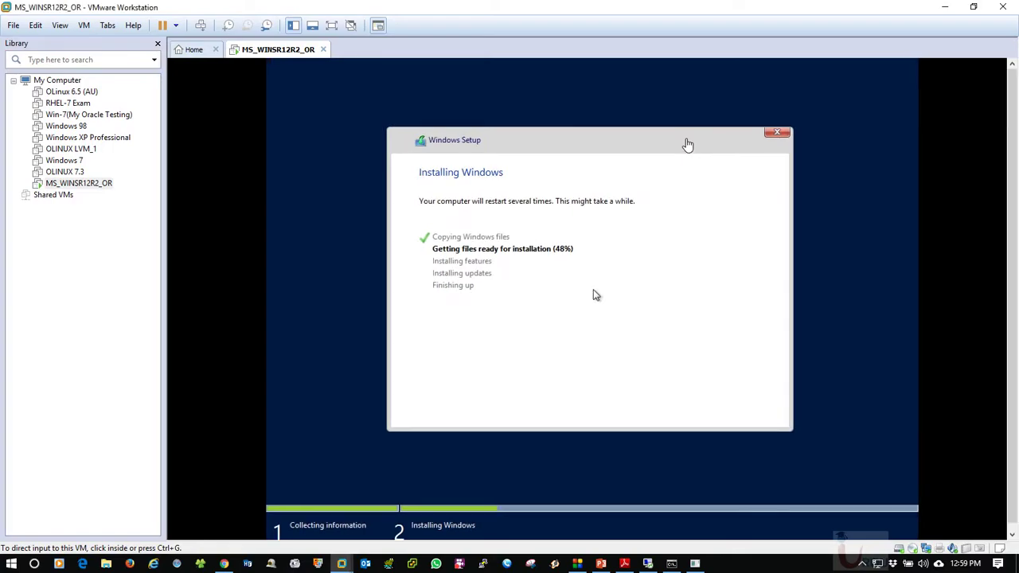
{"action": "left_click", "coordinate": [945, 10]}
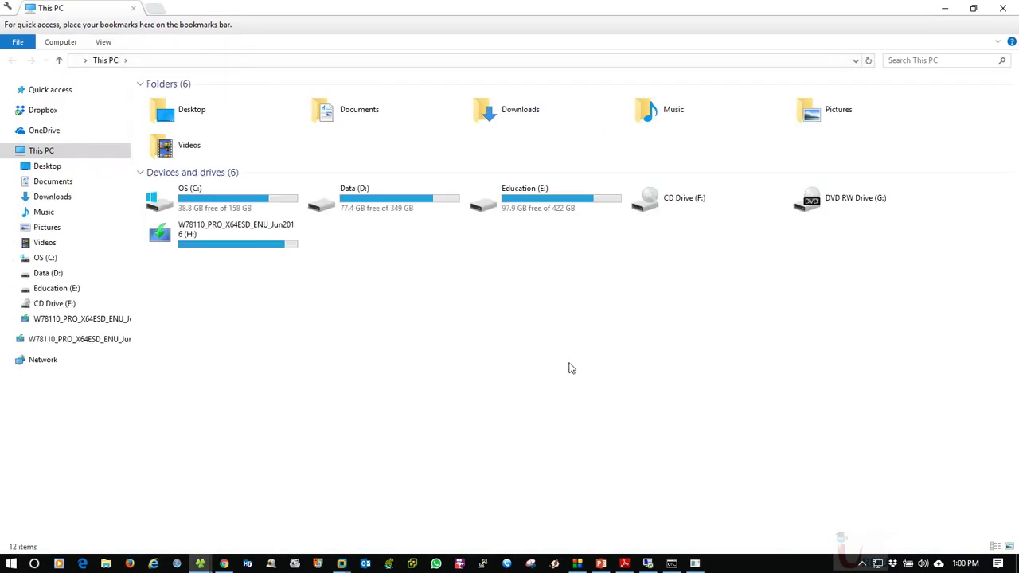
Refresh This PC and open the W78110_PRO_X64ESD_ENU_Jun2016 (H:) drive
{"action": "right_click", "coordinate": [476, 301]}
{"action": "left_click", "coordinate": [608, 356]}
{"action": "left_click", "coordinate": [159, 233]}
{"action": "left_click", "coordinate": [489, 336]}
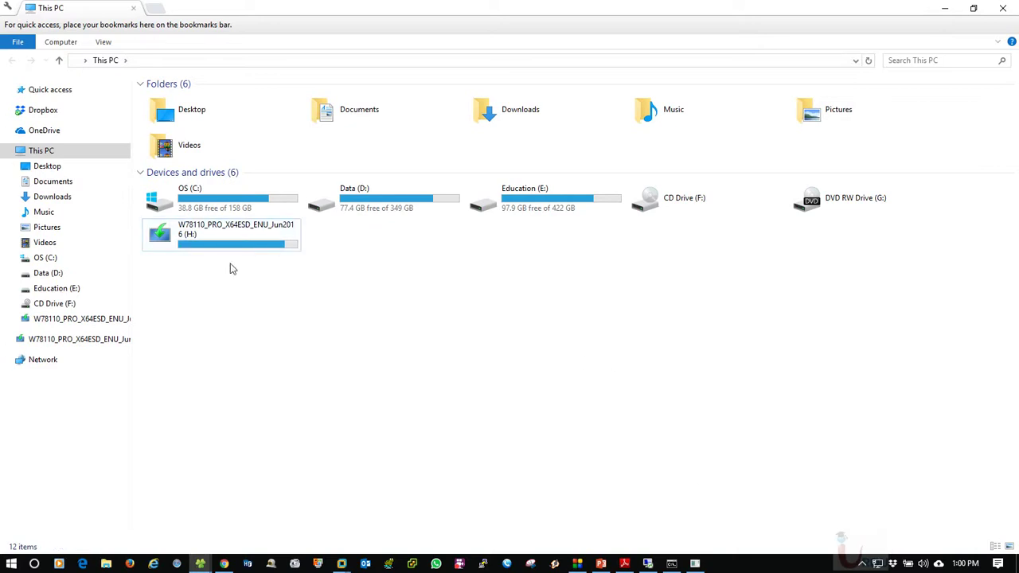
{"action": "double_click", "coordinate": [235, 250]}
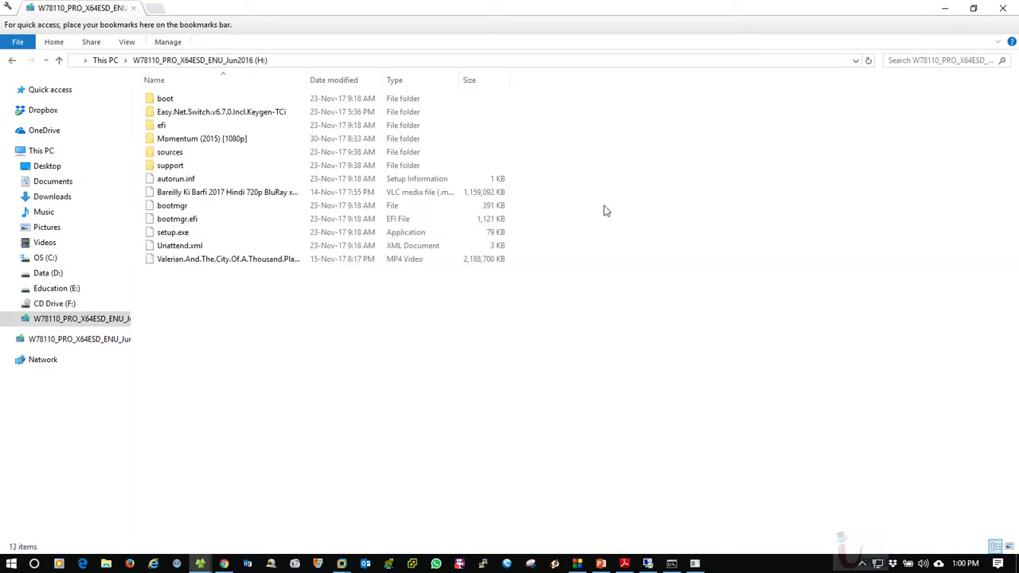
Select the Valerian and Bareilly Ki Barfi videos and Momentum folder, then clear the selection
{"action": "left_click", "coordinate": [199, 260]}
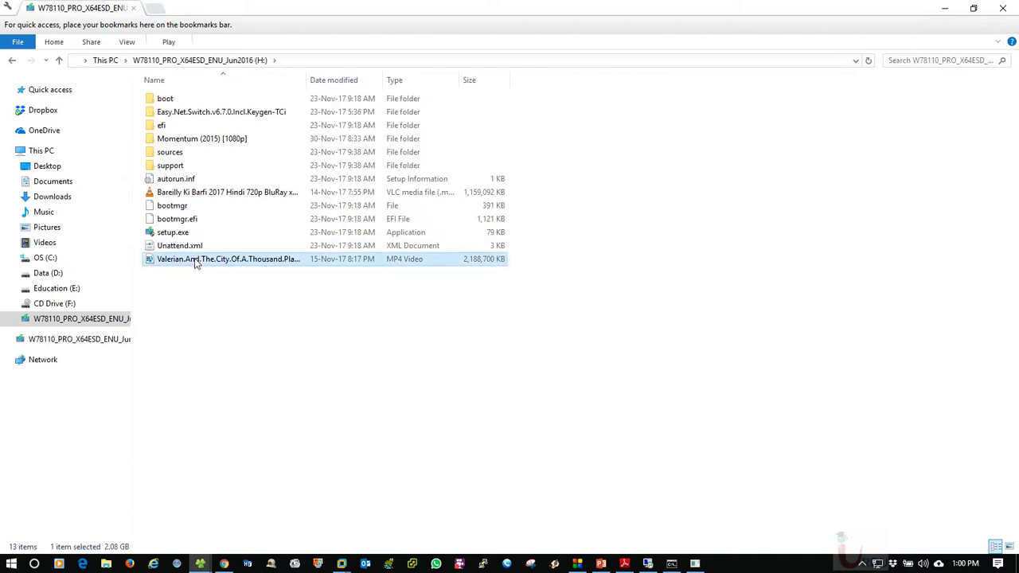
{"action": "left_click", "coordinate": [255, 193], "text": "ctrl"}
{"action": "left_click", "coordinate": [201, 139], "text": "ctrl"}
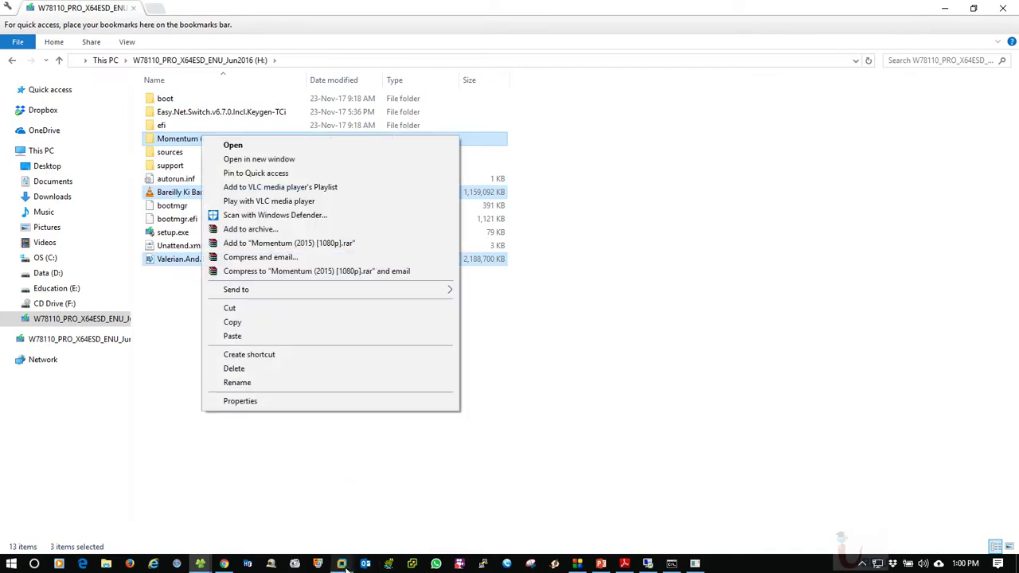
{"action": "left_click", "coordinate": [685, 333]}
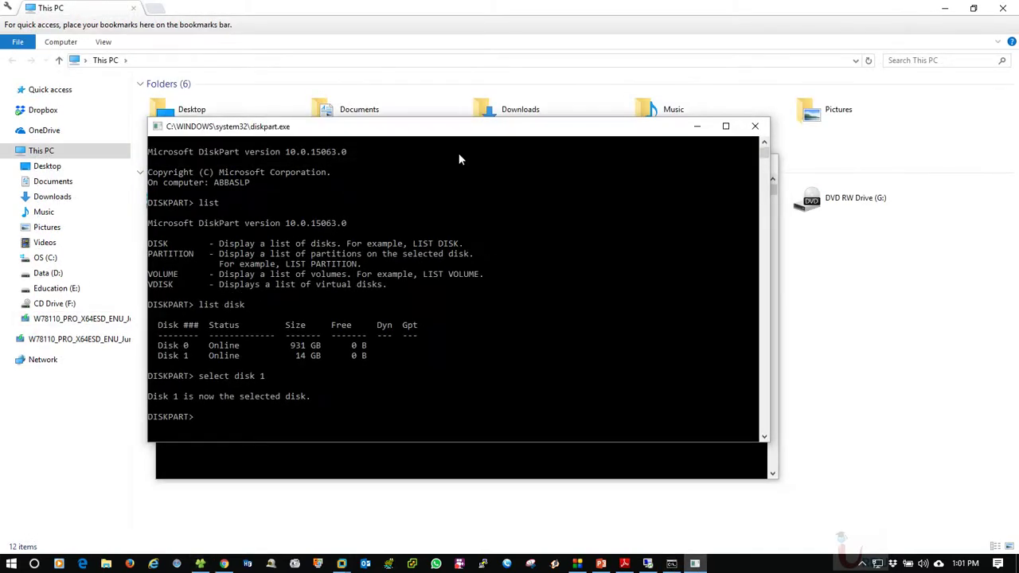
Run 'clean' on Disk 1, which fails with Access is denied, then minimise the console
{"action": "left_click_drag", "start_coordinate": [417, 132], "coordinate": [506, 49]}
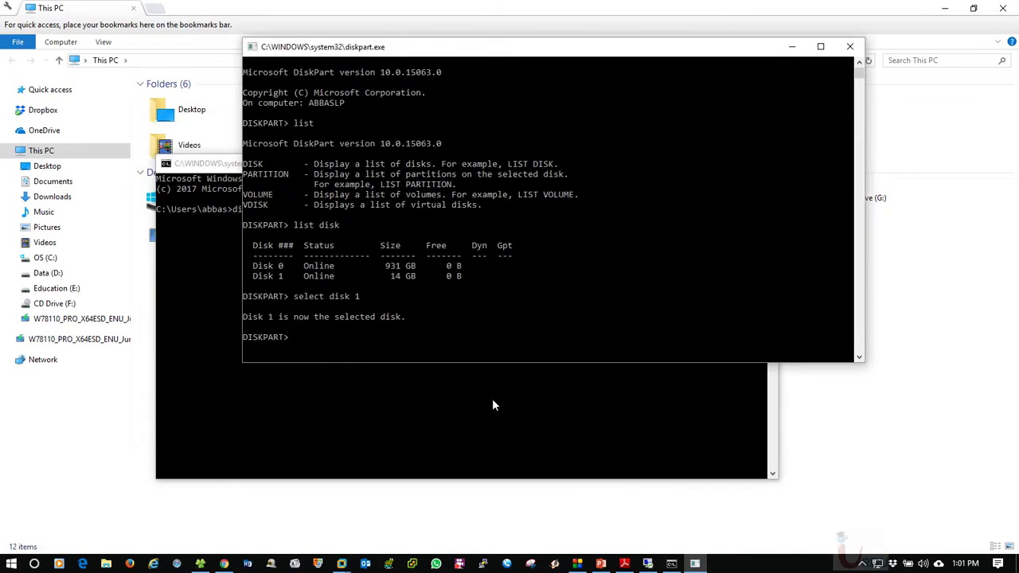
{"action": "left_click", "coordinate": [494, 404]}
{"action": "left_click_drag", "start_coordinate": [433, 173], "coordinate": [447, 222]}
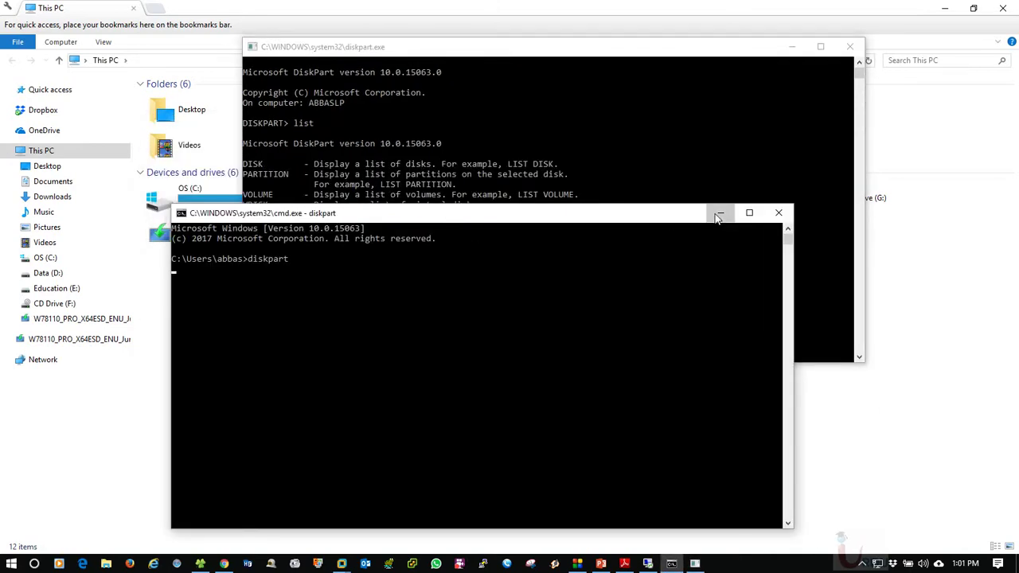
{"action": "left_click", "coordinate": [719, 212]}
{"action": "left_click", "coordinate": [470, 336]}
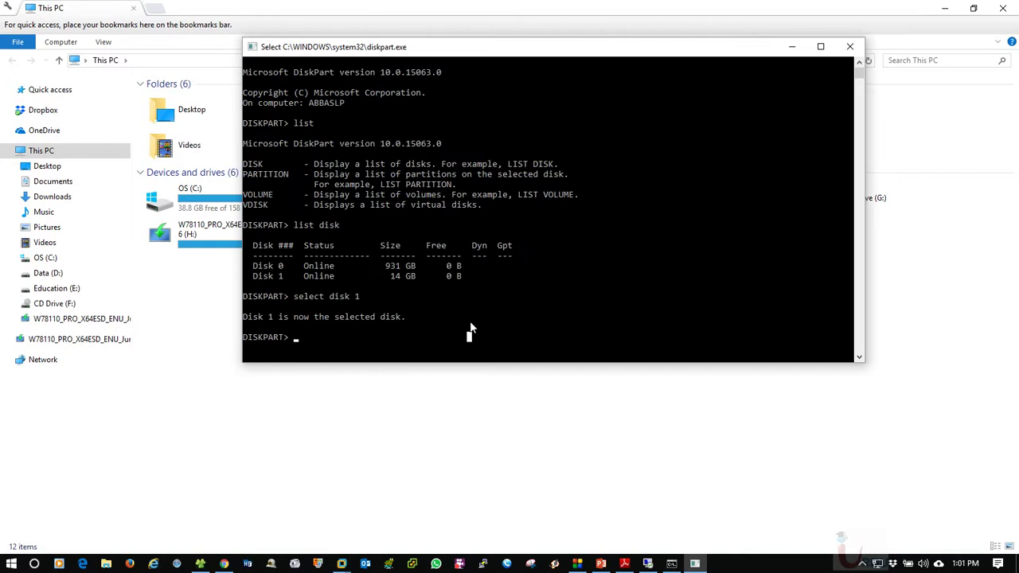
{"action": "type", "text": "clean"}
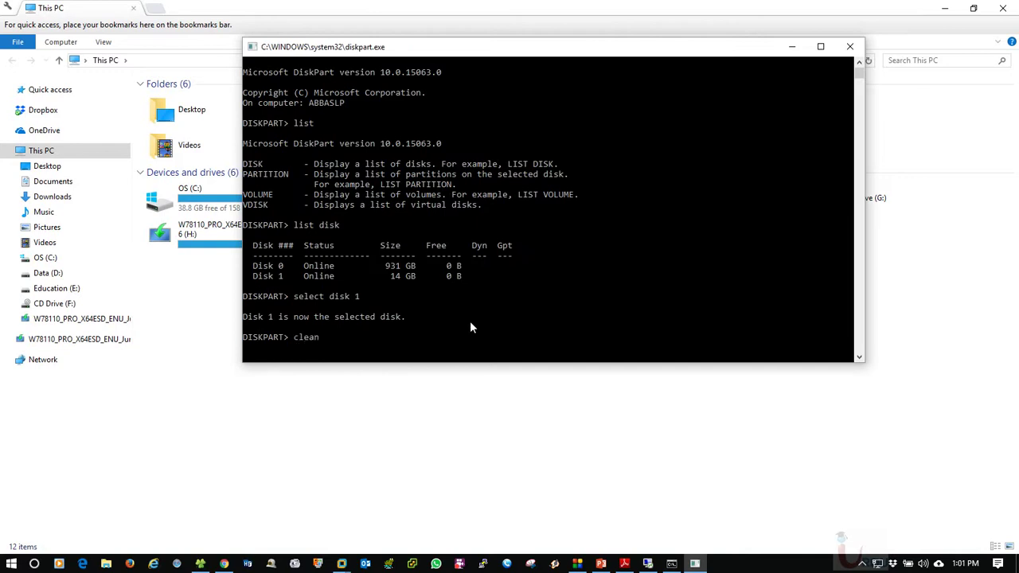
{"action": "key", "text": "Return"}
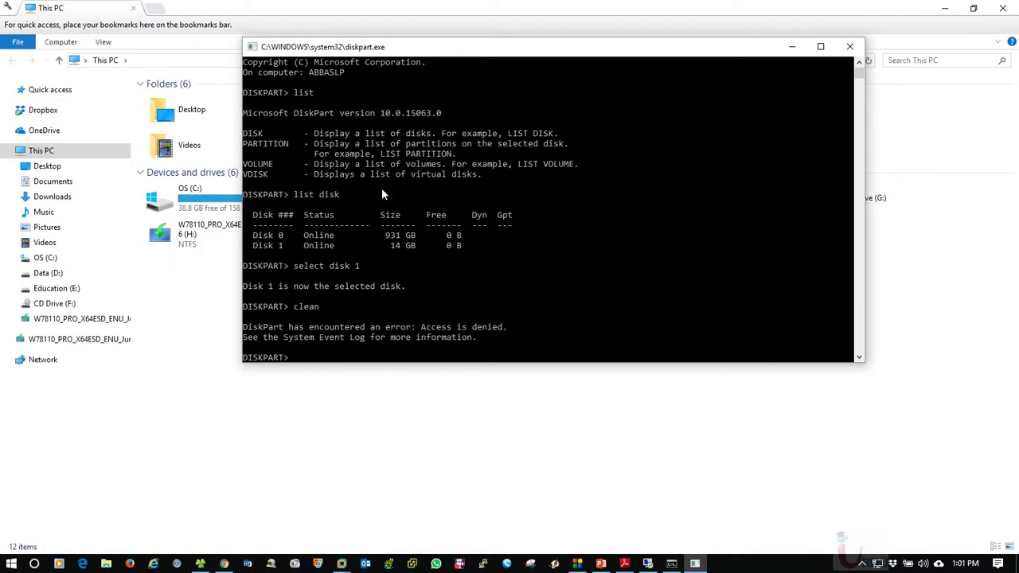
{"action": "left_click", "coordinate": [791, 47]}
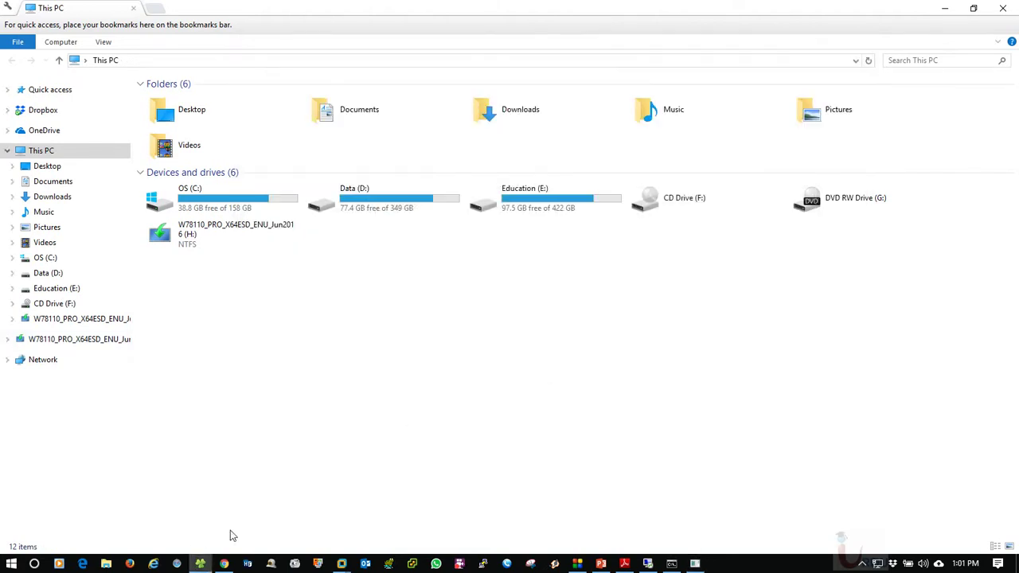
Open drive H: and cancel the prompt to format it
{"action": "left_click", "coordinate": [246, 244]}
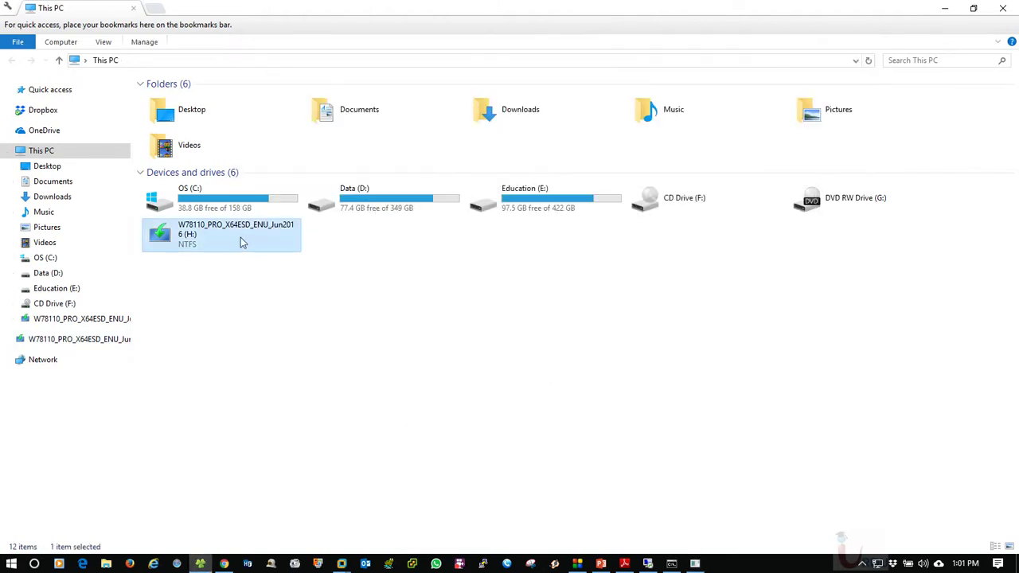
{"action": "double_click", "coordinate": [241, 239]}
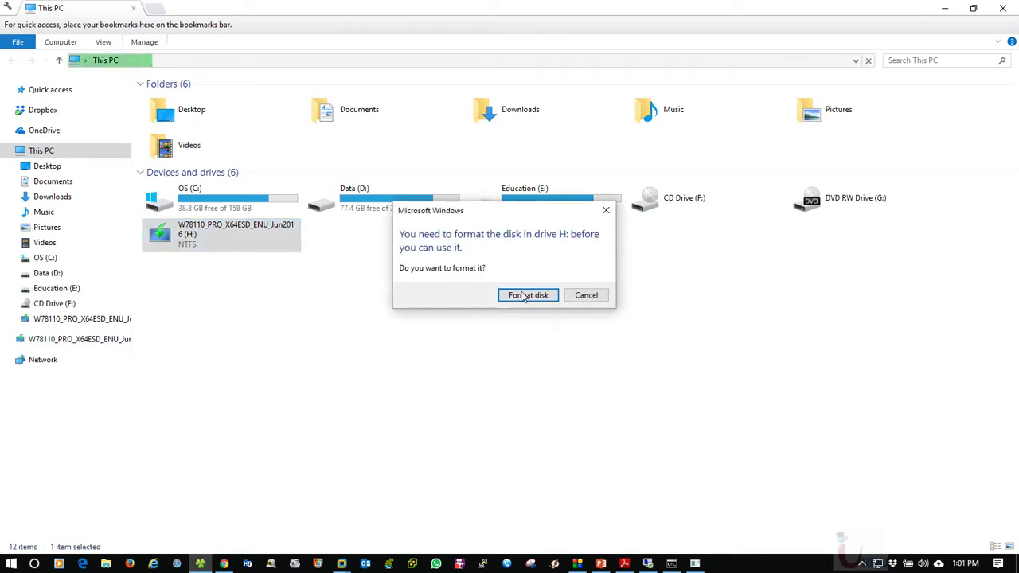
{"action": "left_click", "coordinate": [593, 297]}
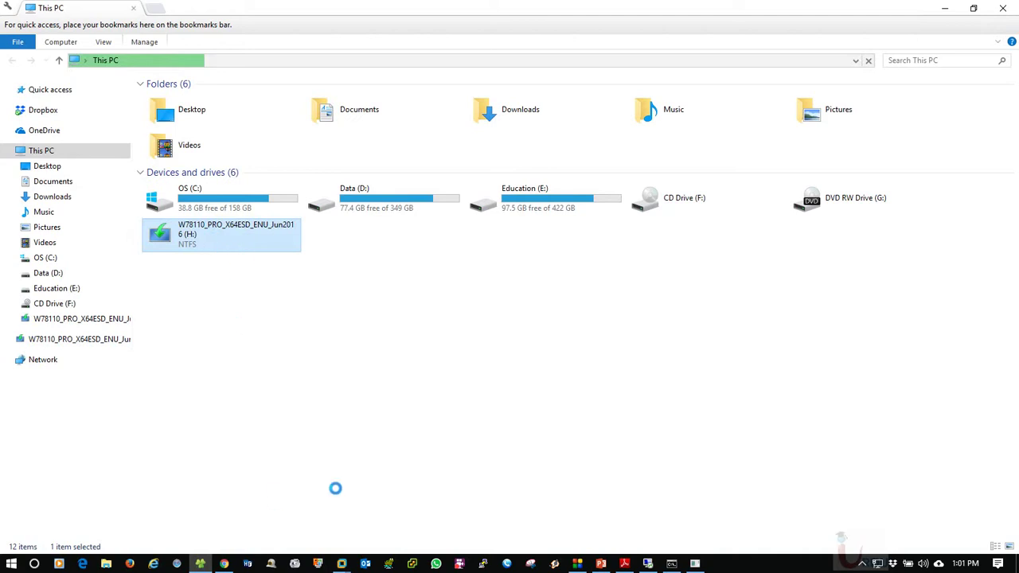
Switch to the 'Location is not available' error for H: and dismiss it
{"action": "left_click", "coordinate": [697, 566]}
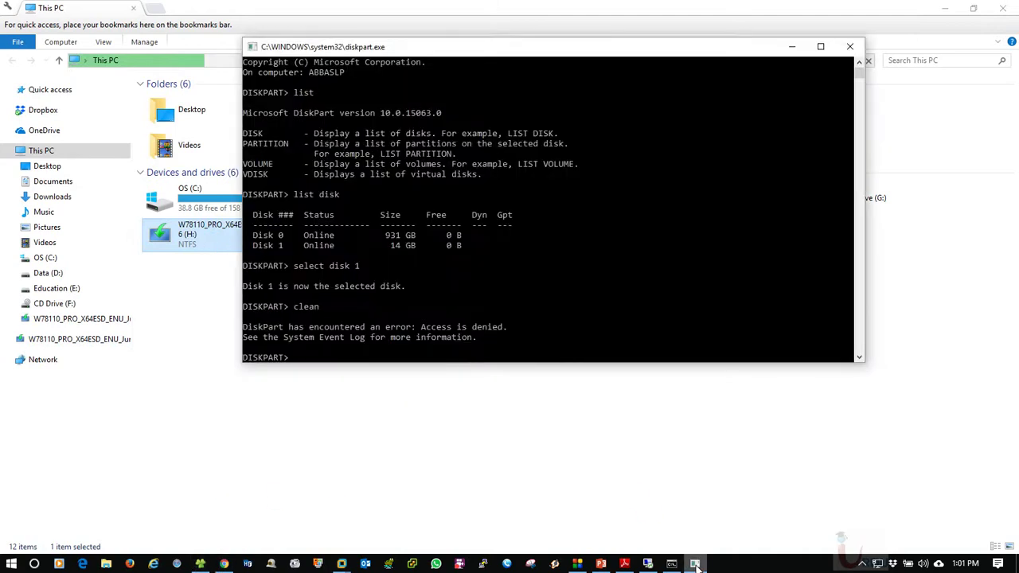
{"action": "left_click", "coordinate": [698, 566]}
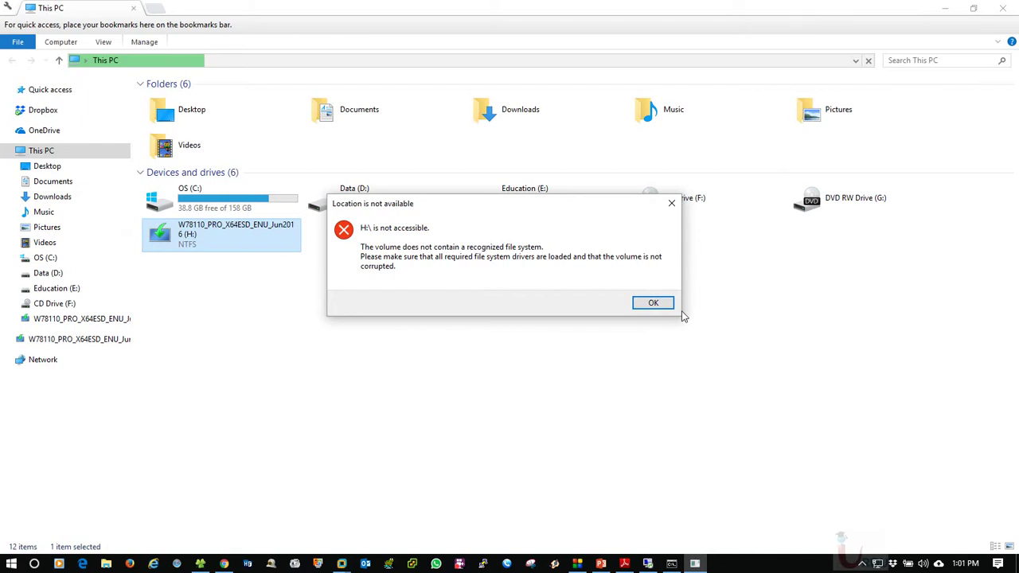
{"action": "key", "text": "alt+Tab"}
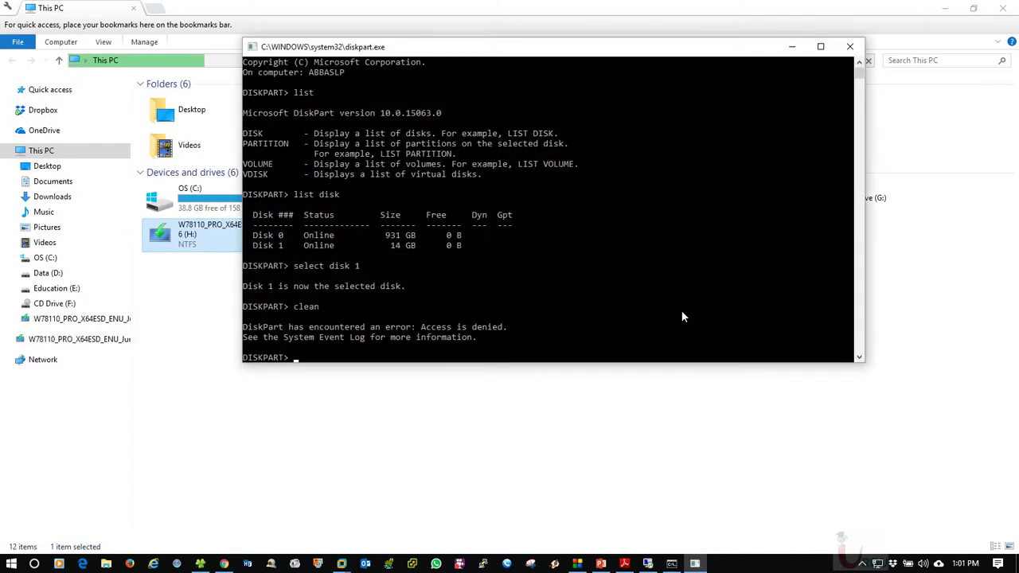
{"action": "key", "text": "alt+Tab"}
{"action": "key", "text": "alt+Tab"}
{"action": "key", "text": "alt+Tab"}
{"action": "key", "text": "alt+Tab"}
{"action": "key", "text": "alt+Tab"}
{"action": "key", "text": "alt+Tab"}
{"action": "key", "text": "alt+Tab"}
{"action": "key", "text": "alt+Tab"}
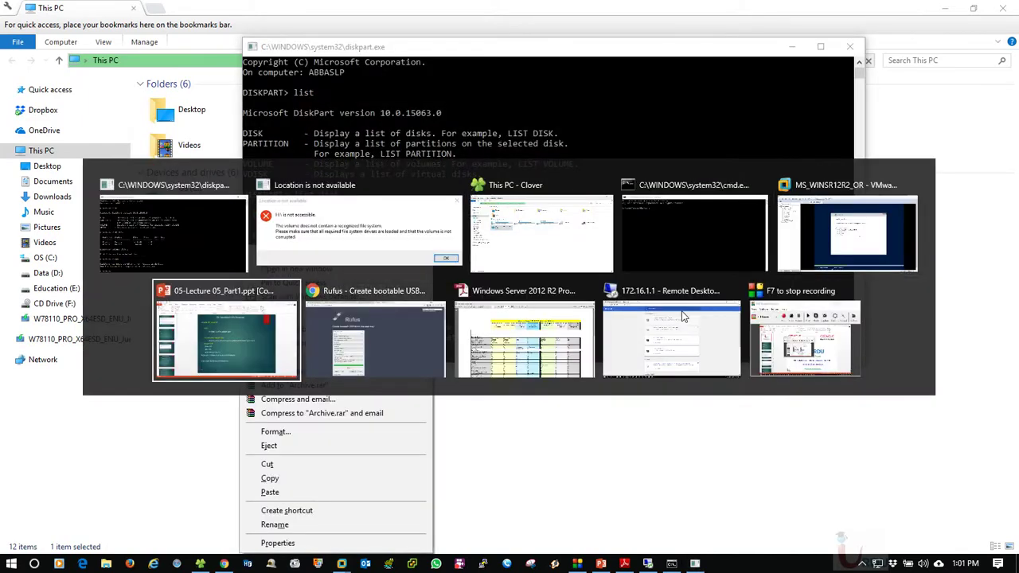
{"action": "key", "text": "alt+Tab"}
{"action": "key", "text": "alt+Tab"}
{"action": "key", "text": "alt+Tab"}
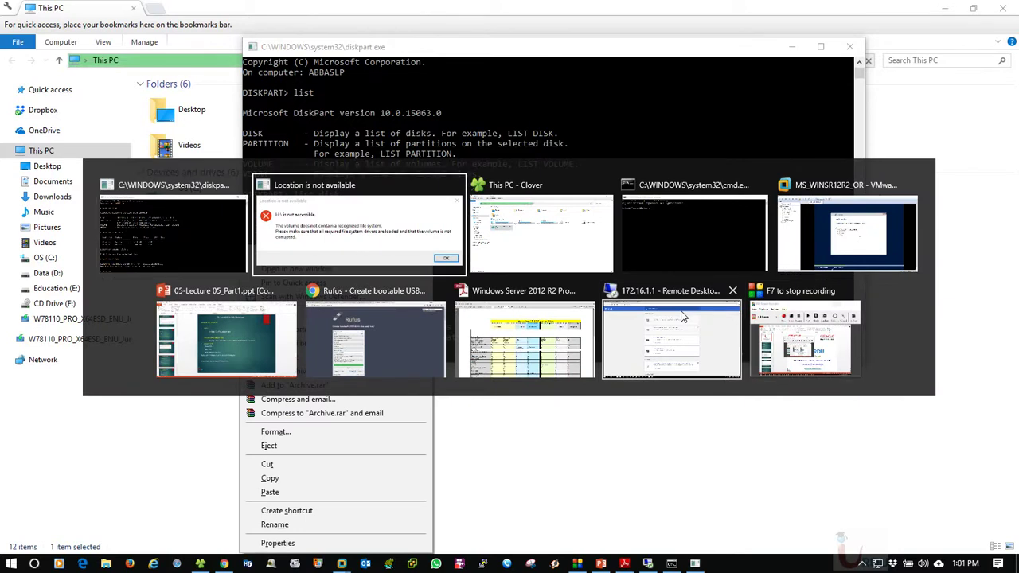
{"action": "key", "text": "Return"}
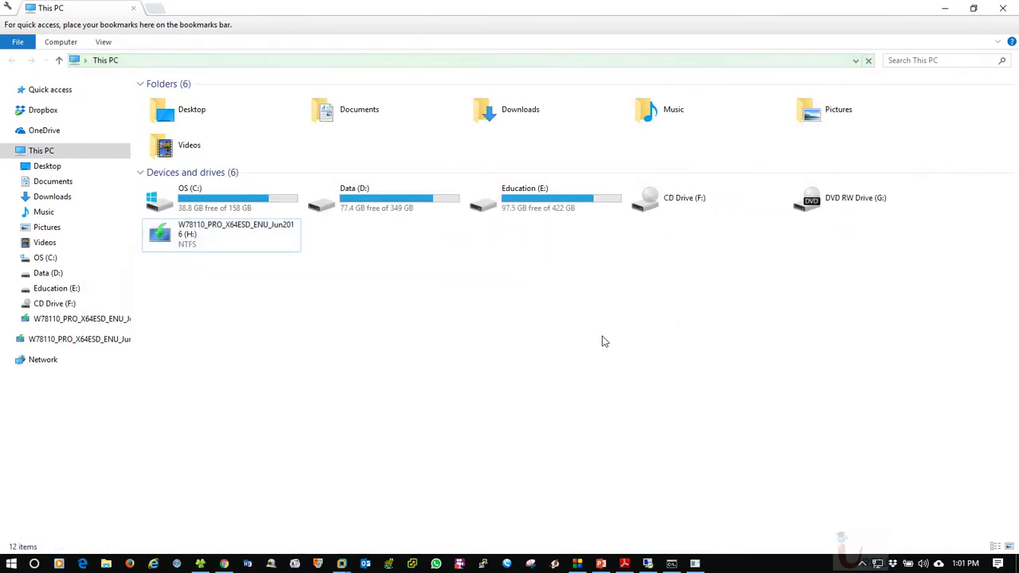
Open Format for drive H: and set NTFS with 4096-byte allocation units
{"action": "right_click", "coordinate": [199, 229]}
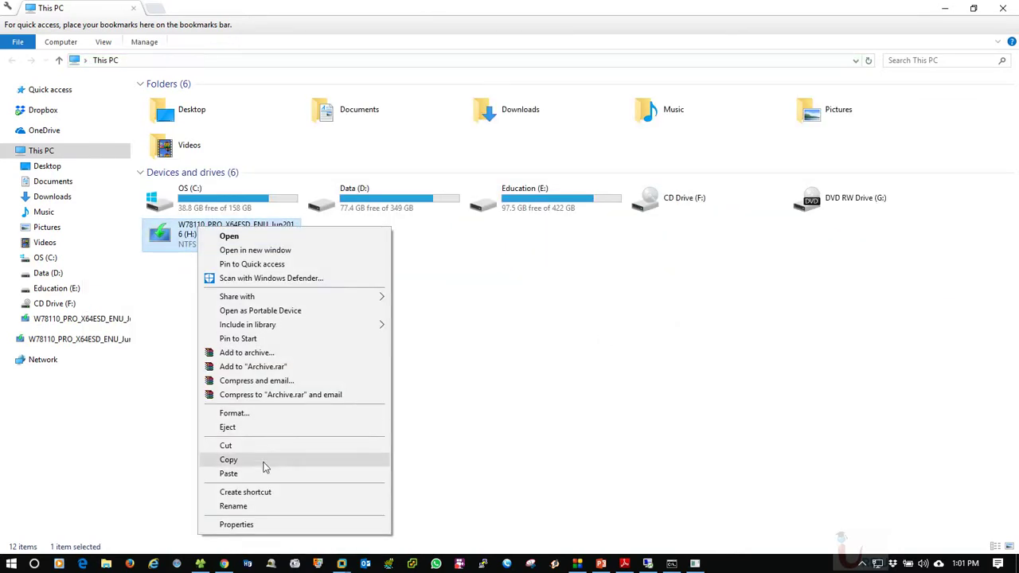
{"action": "left_click", "coordinate": [249, 416]}
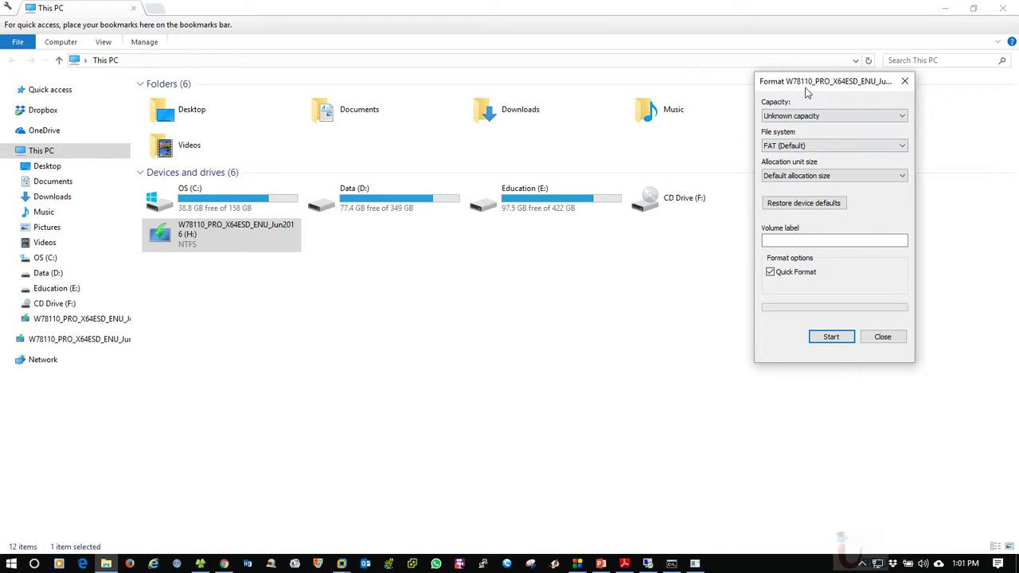
{"action": "left_click", "coordinate": [721, 113]}
{"action": "left_click", "coordinate": [721, 113]}
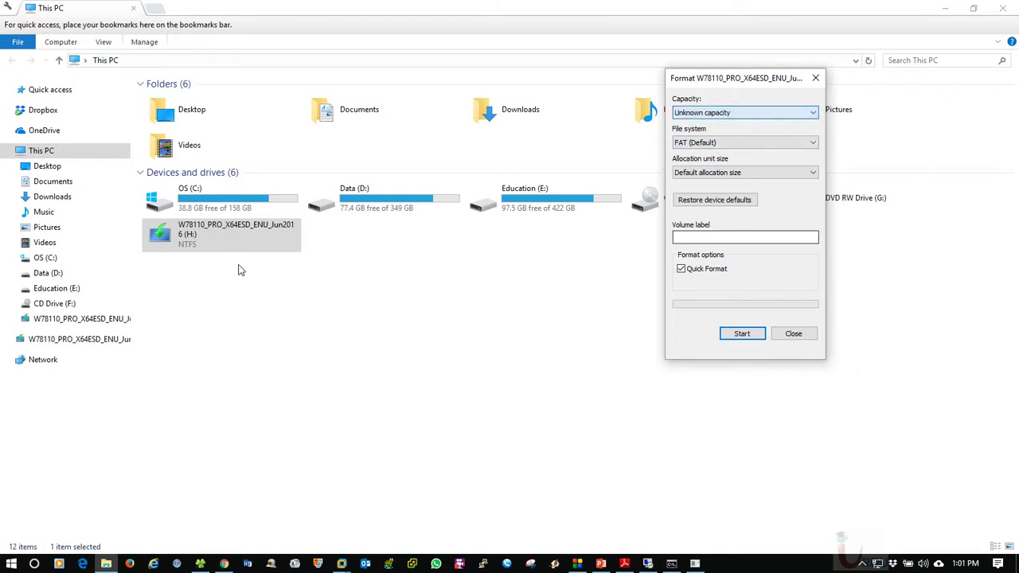
{"action": "left_click", "coordinate": [697, 142]}
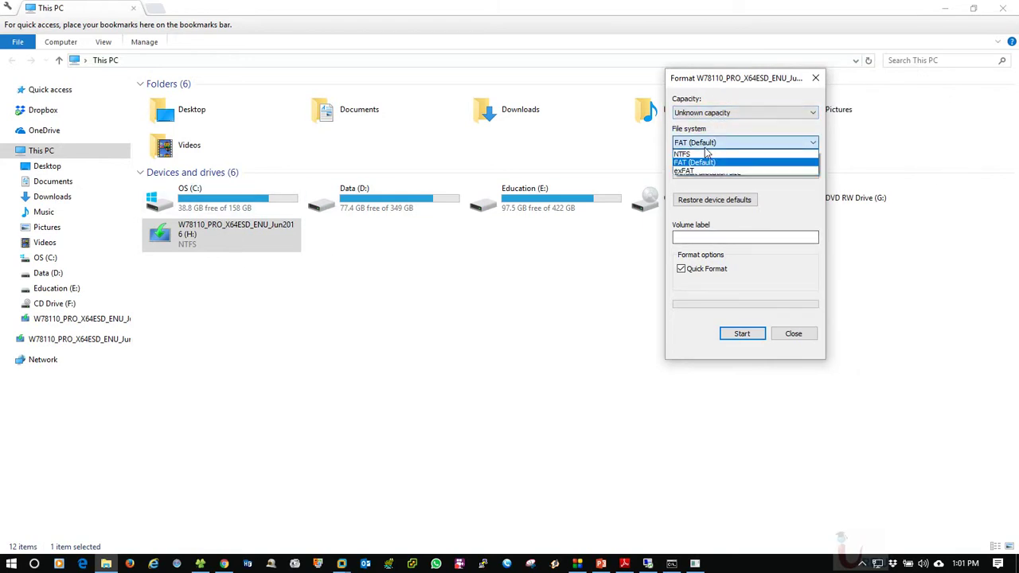
{"action": "left_click", "coordinate": [707, 155]}
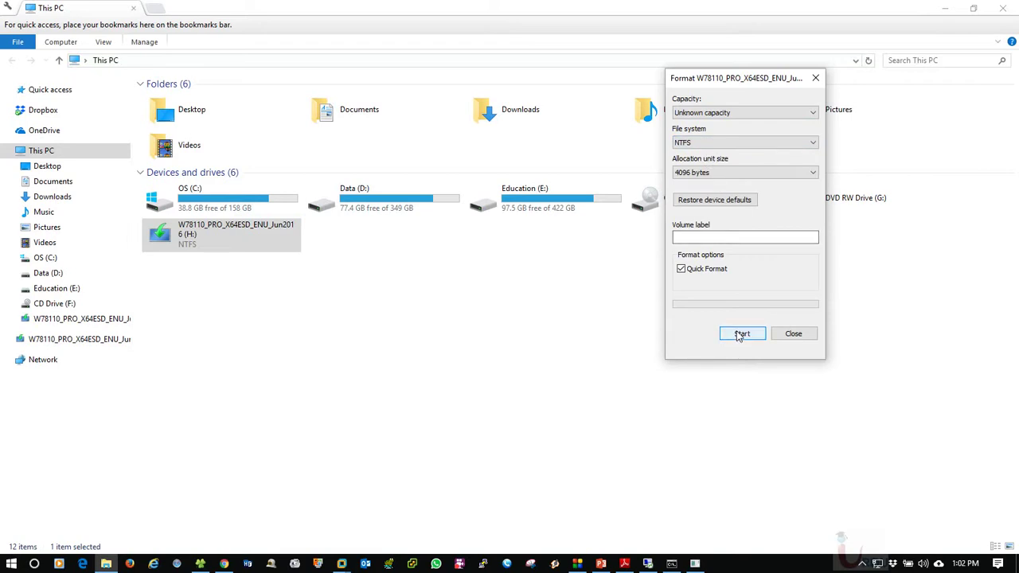
{"action": "left_click", "coordinate": [672, 564]}
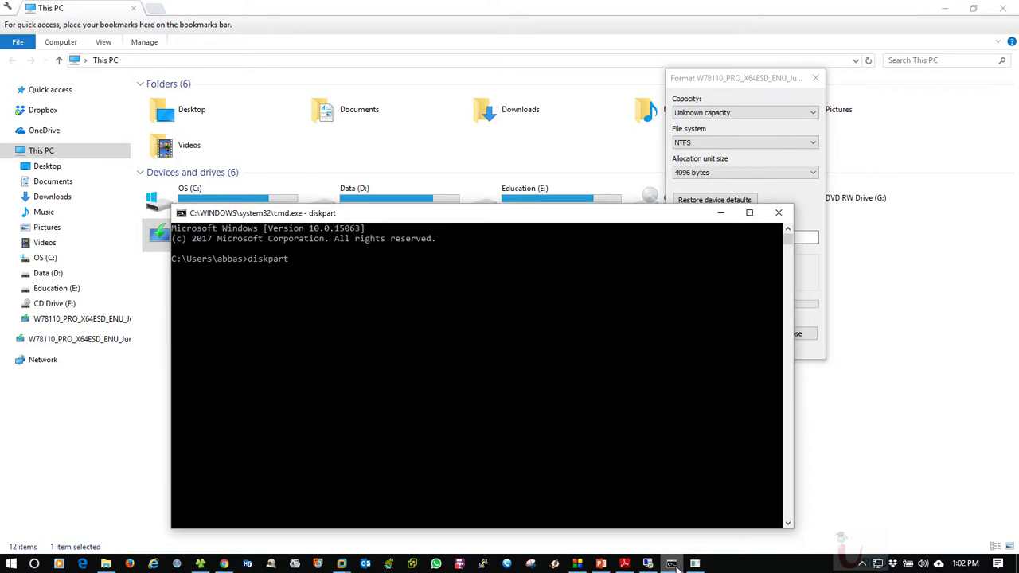
Show the TechNet tab listing the clean, create part pri, select part 1 and format commands
{"action": "left_click", "coordinate": [224, 564]}
{"action": "scroll", "coordinate": [607, 330], "scroll_direction": "down", "scroll_amount": 3}
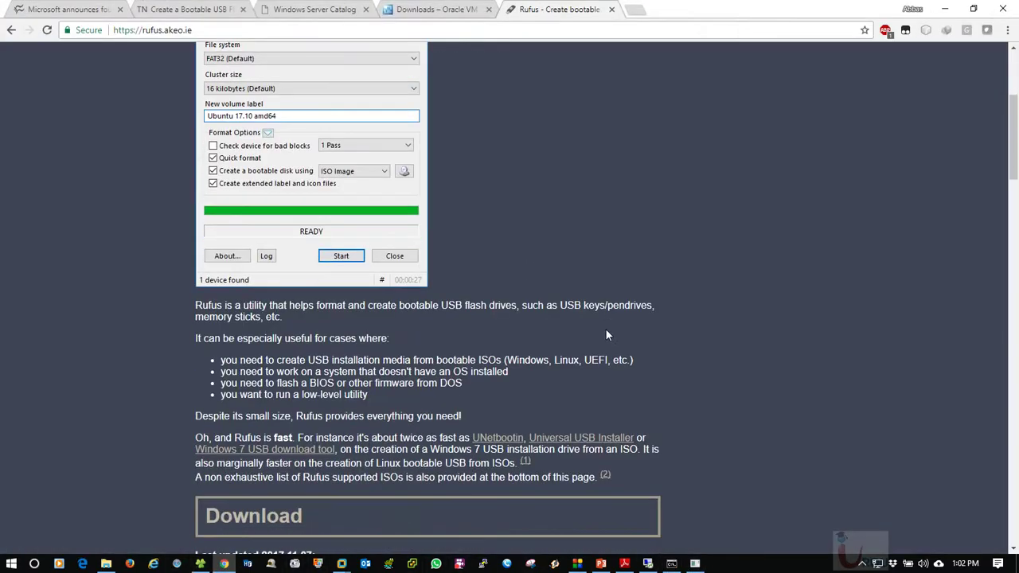
{"action": "scroll", "coordinate": [605, 335], "scroll_direction": "up", "scroll_amount": 2}
{"action": "left_click", "coordinate": [436, 9]}
{"action": "left_click", "coordinate": [315, 9]}
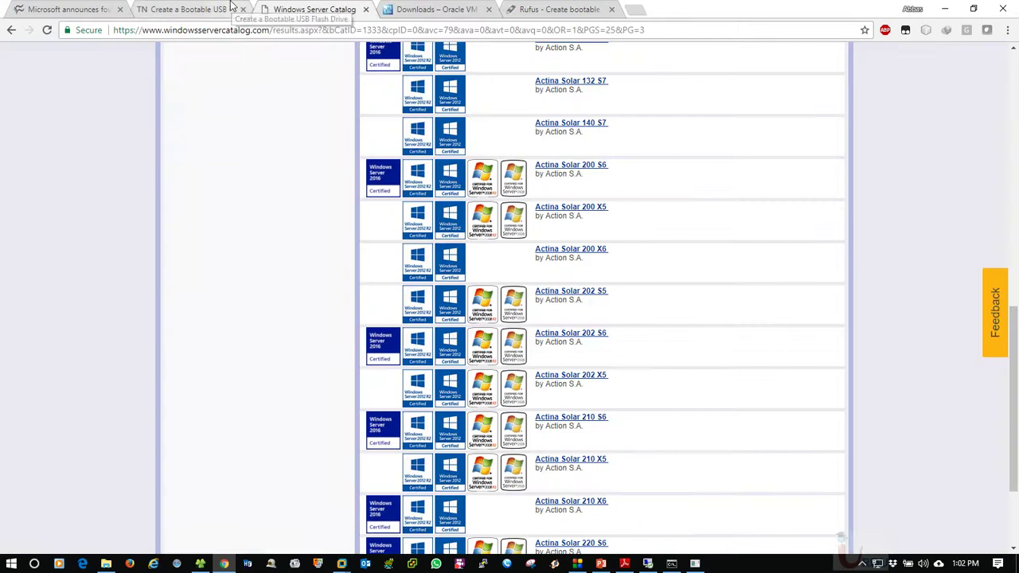
{"action": "left_click", "coordinate": [191, 9]}
{"action": "scroll", "coordinate": [465, 293], "scroll_direction": "up", "scroll_amount": 2}
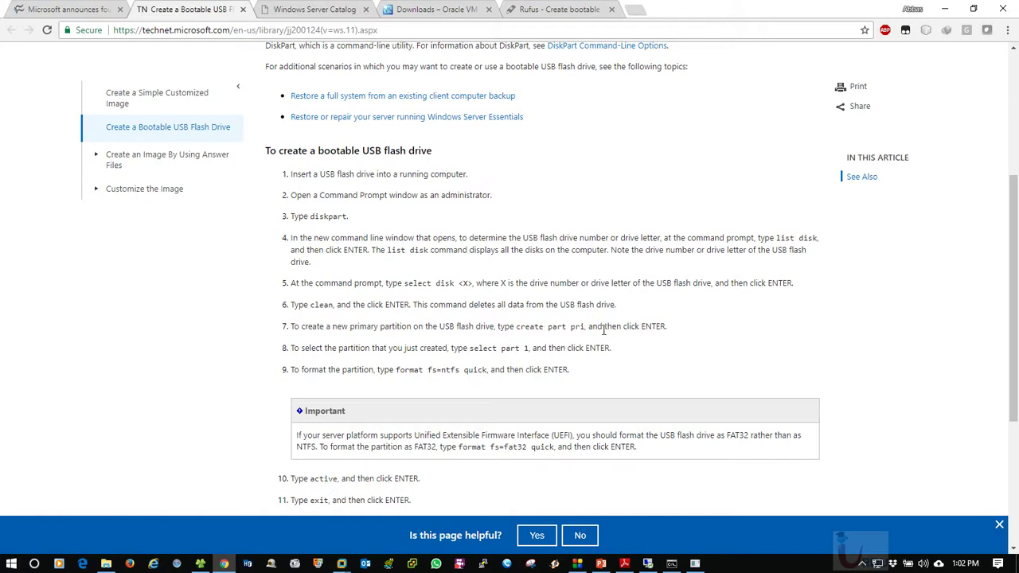
Place the DiskPart console beside the instructions and run 'create part primary' on Disk 1
{"action": "left_click", "coordinate": [695, 564]}
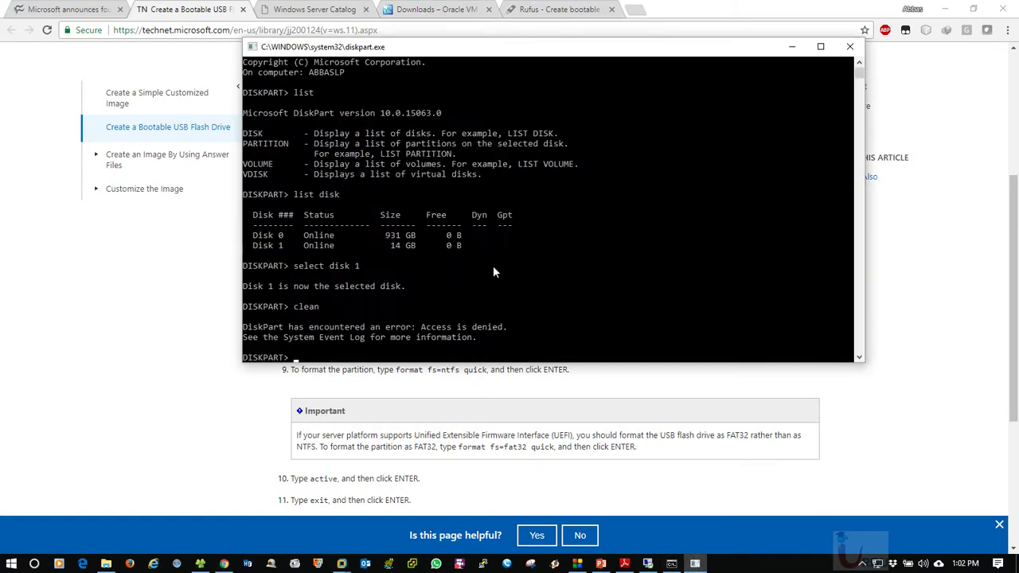
{"action": "left_click_drag", "start_coordinate": [466, 49], "coordinate": [703, 34]}
{"action": "left_click_drag", "start_coordinate": [592, 24], "coordinate": [517, 353]}
{"action": "left_click_drag", "start_coordinate": [586, 303], "coordinate": [606, 93]}
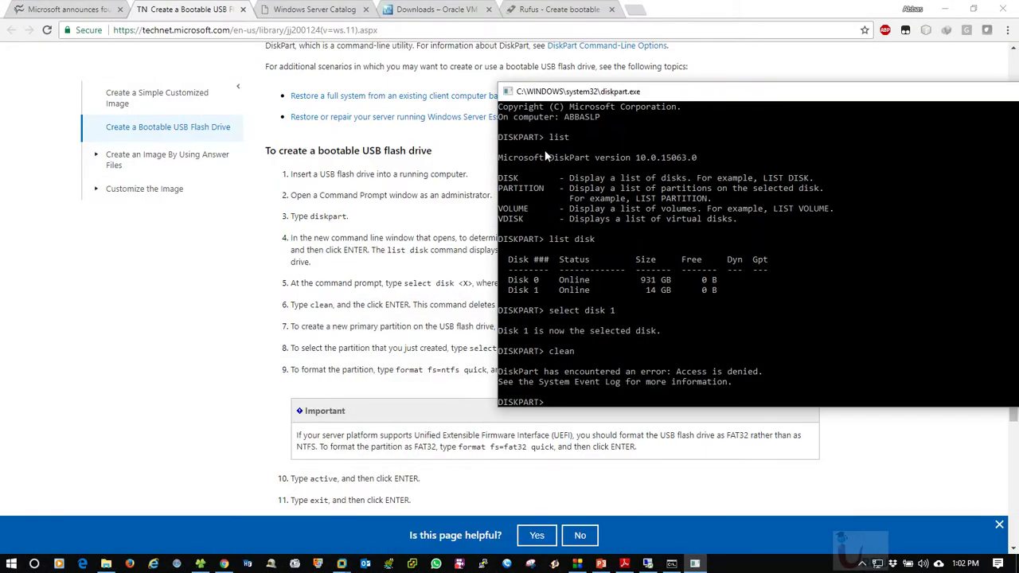
{"action": "type", "text": "ate part"}
{"action": "left_click_drag", "start_coordinate": [647, 105], "coordinate": [486, 392]}
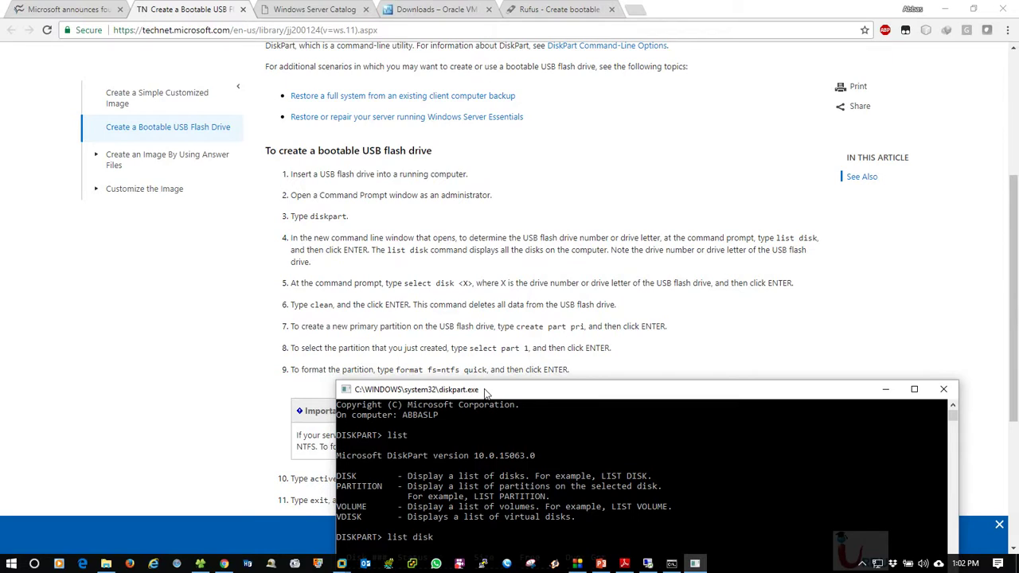
{"action": "left_click_drag", "start_coordinate": [486, 392], "coordinate": [218, 160]}
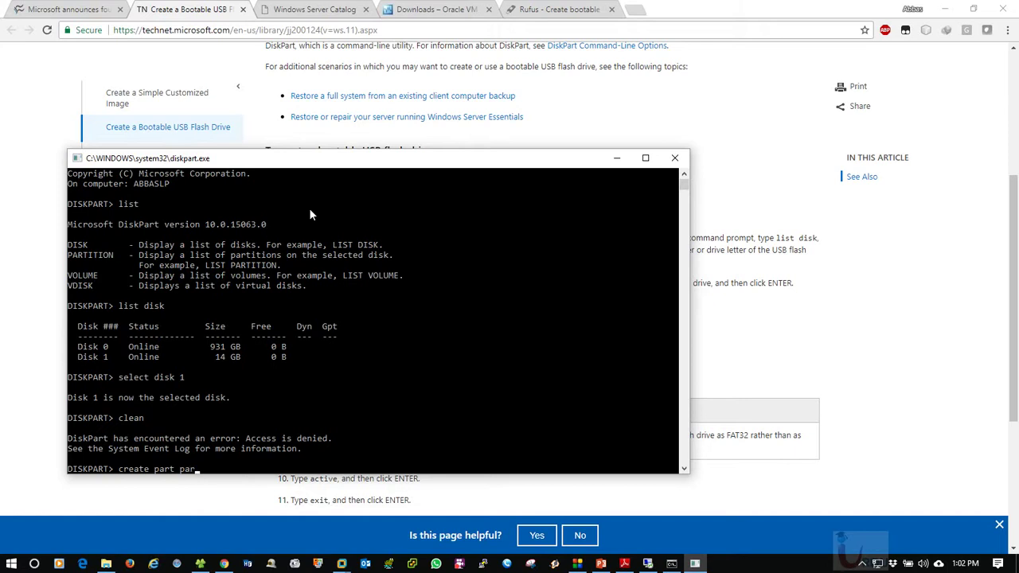
{"action": "type", "text": "i"}
{"action": "key", "text": "Return"}
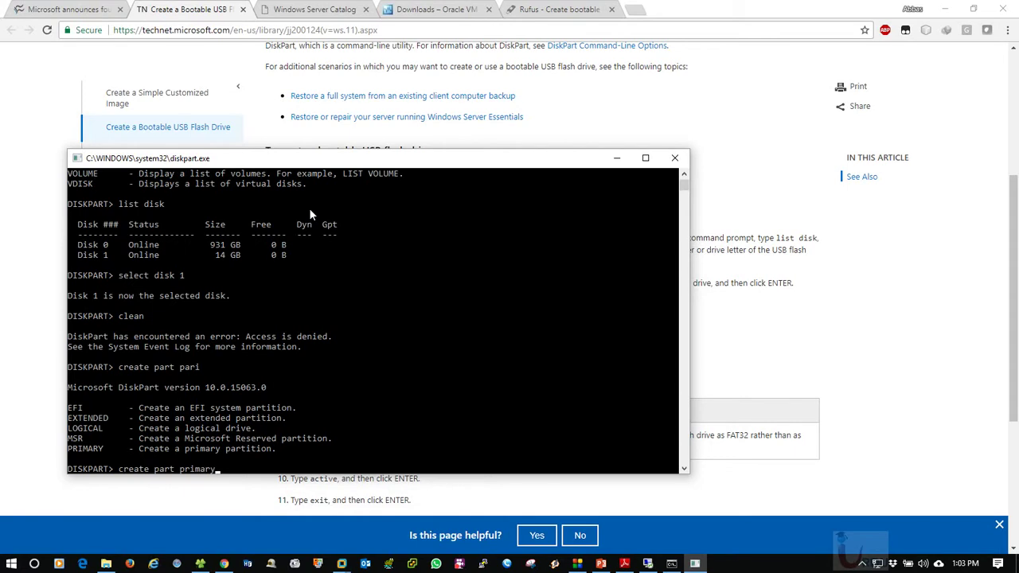
{"action": "key", "text": "Return"}
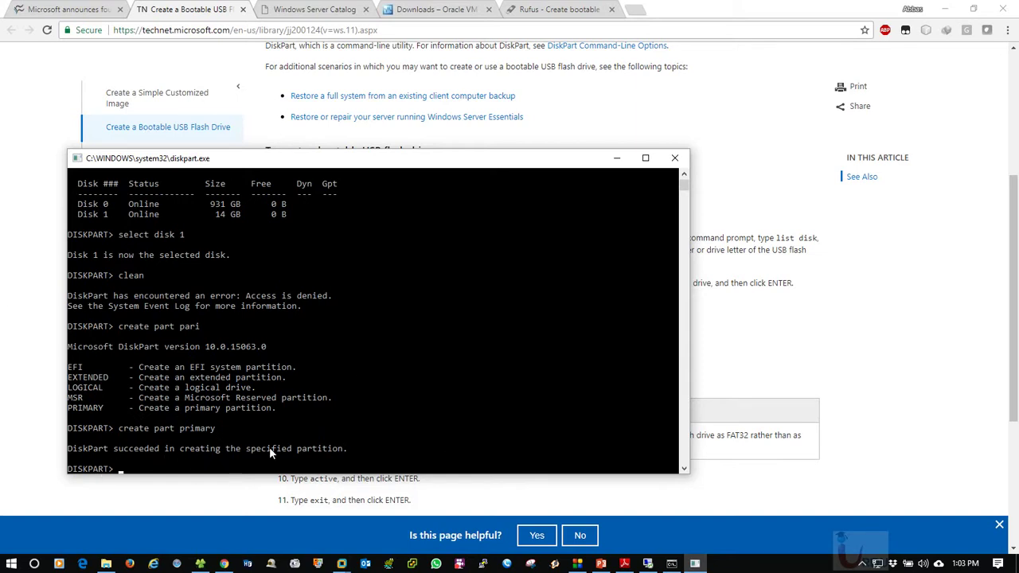
{"action": "left_click_drag", "start_coordinate": [382, 171], "coordinate": [621, 170]}
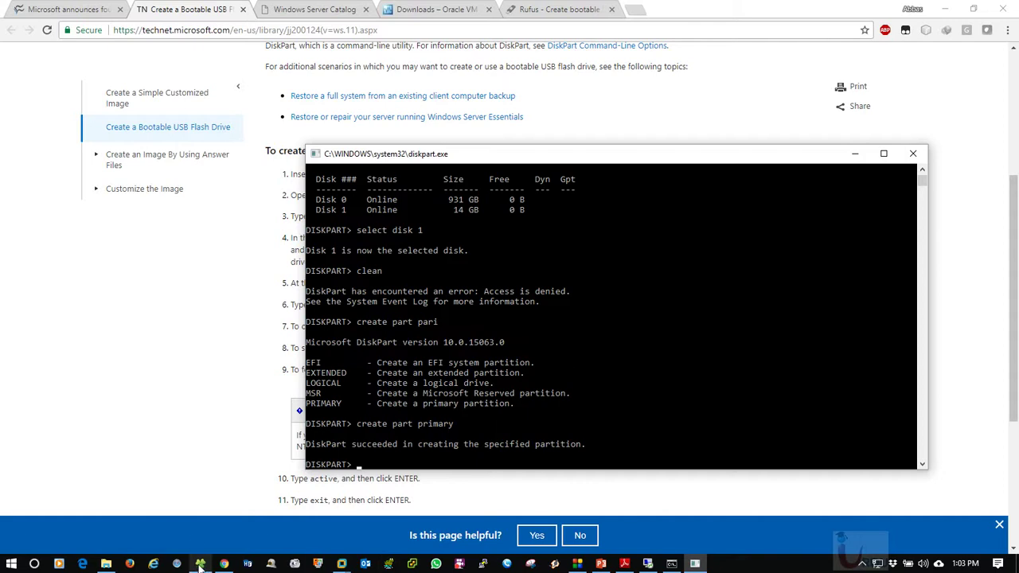
{"action": "left_click", "coordinate": [200, 564]}
Refresh This PC three times until USB Drive (H:) reappears
{"action": "right_click", "coordinate": [368, 284]}
{"action": "left_click", "coordinate": [402, 336]}
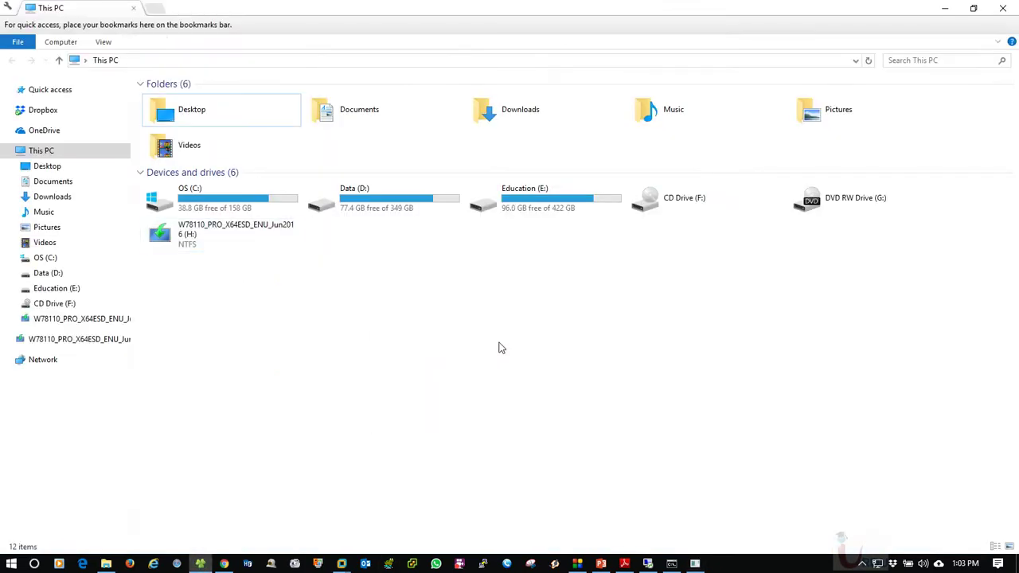
{"action": "right_click", "coordinate": [358, 273]}
{"action": "left_click", "coordinate": [401, 328]}
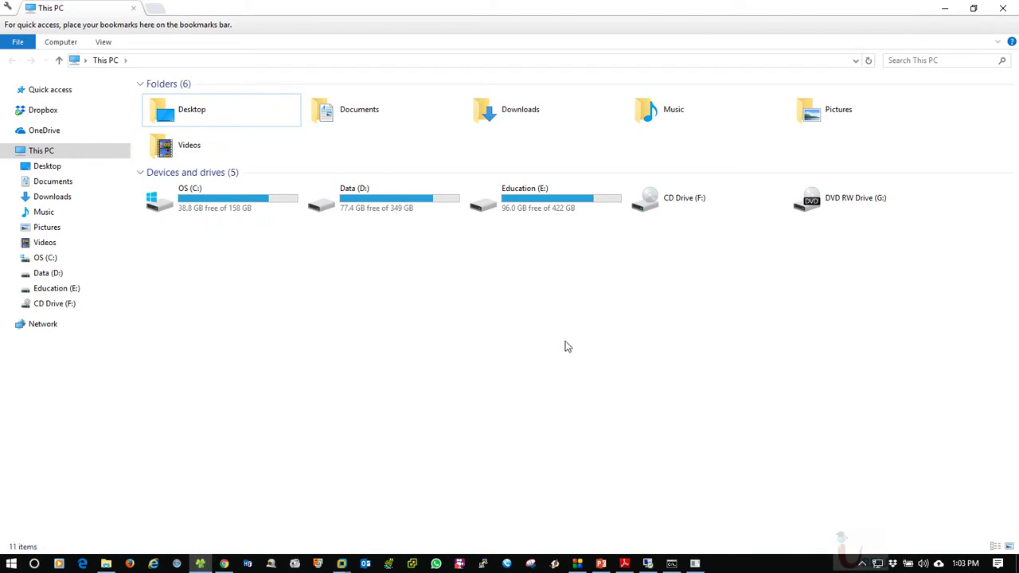
{"action": "right_click", "coordinate": [425, 291]}
{"action": "left_click", "coordinate": [445, 338]}
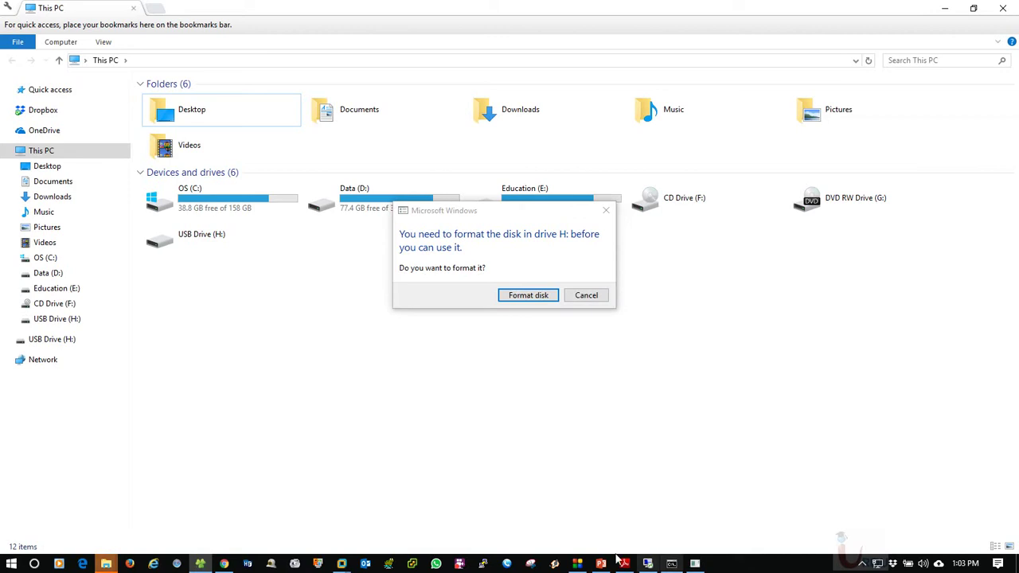
Minimize Explorer, the diskpart console and the browser to bring back the Format dialog
{"action": "left_click", "coordinate": [225, 561]}
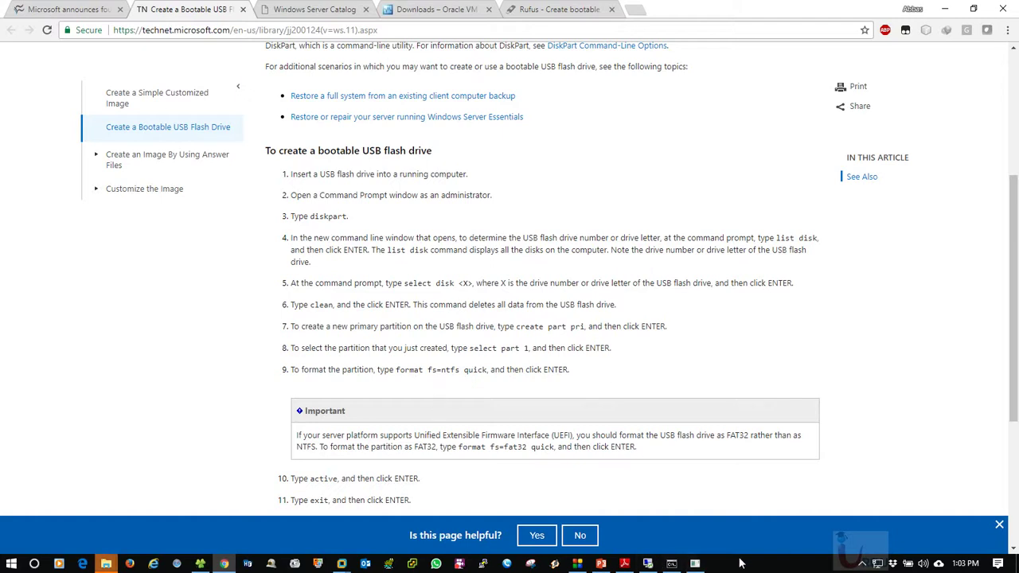
{"action": "left_click", "coordinate": [202, 558]}
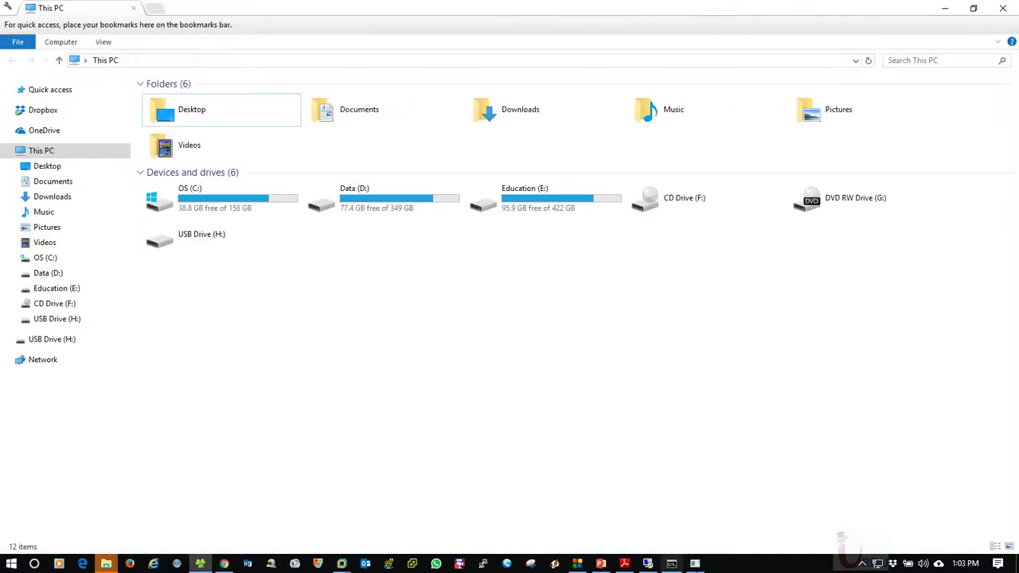
{"action": "left_click", "coordinate": [671, 563]}
{"action": "left_click", "coordinate": [945, 8]}
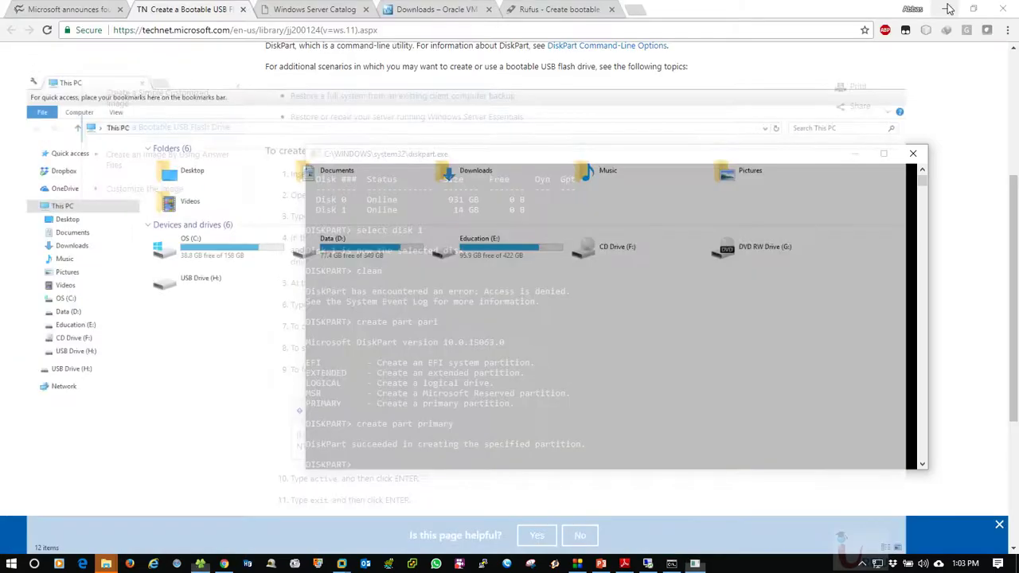
{"action": "left_click", "coordinate": [947, 8]}
{"action": "left_click", "coordinate": [704, 84]}
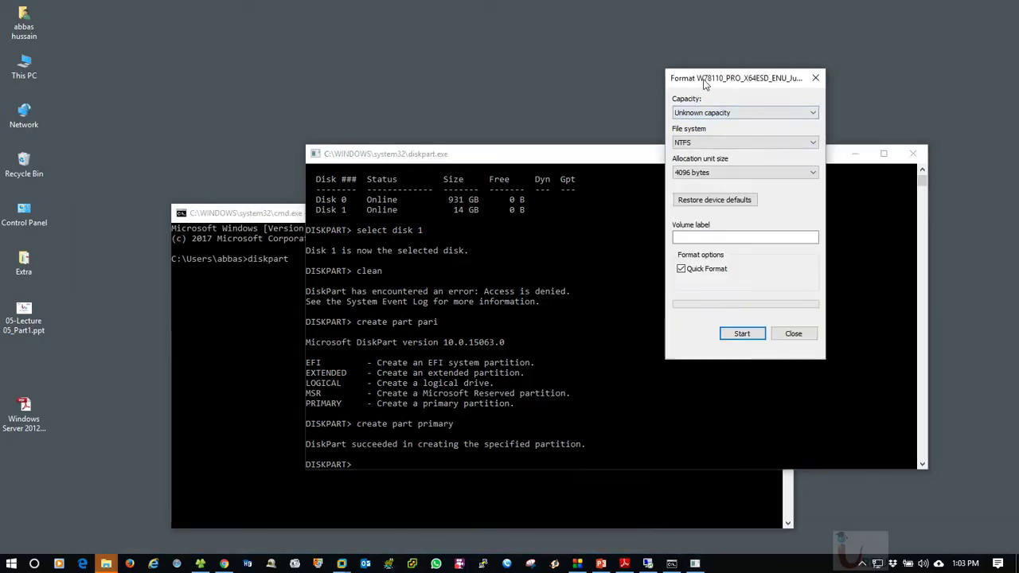
Open the Format USB Drive (H:) dialog, keeping NTFS as the file system
{"action": "left_click_drag", "start_coordinate": [704, 84], "coordinate": [326, 46]}
{"action": "left_click", "coordinate": [415, 296]}
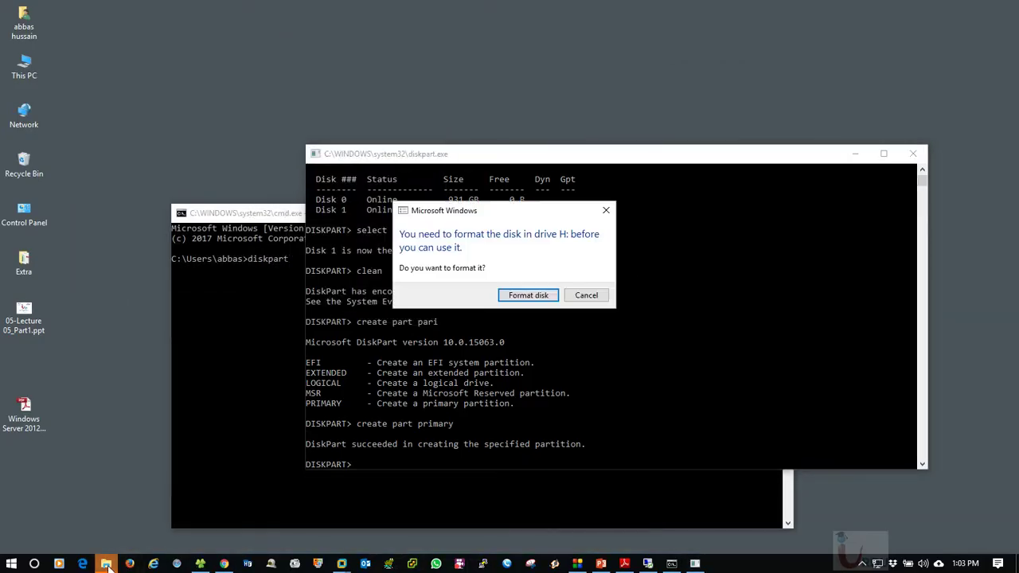
{"action": "left_click", "coordinate": [534, 298]}
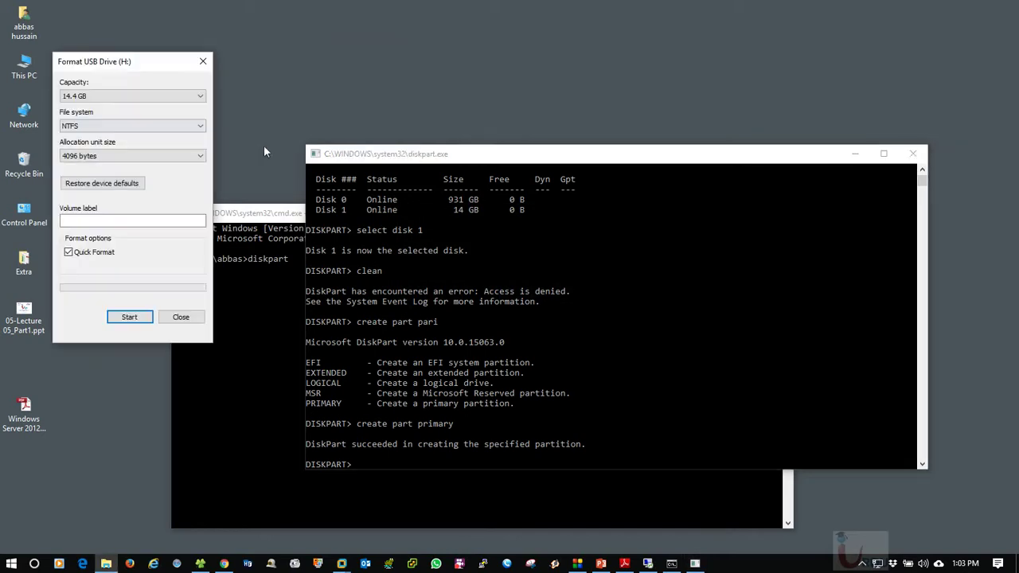
{"action": "left_click", "coordinate": [94, 125]}
{"action": "left_click", "coordinate": [94, 125]}
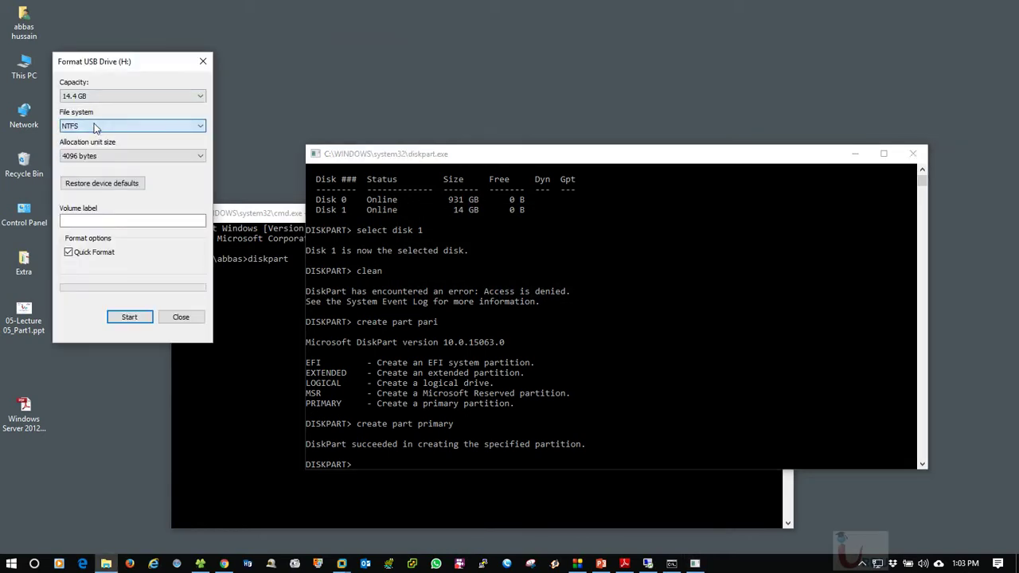
{"action": "left_click_drag", "start_coordinate": [121, 62], "coordinate": [107, 31]}
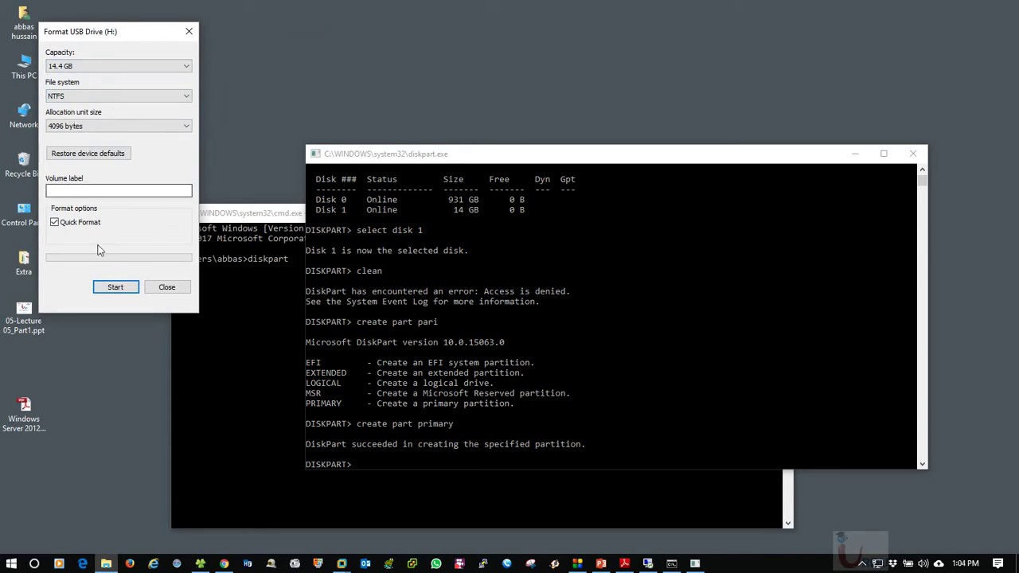
Quick-format H: as NTFS, confirm erasing data, then close the window after Format Complete
{"action": "left_click", "coordinate": [119, 289]}
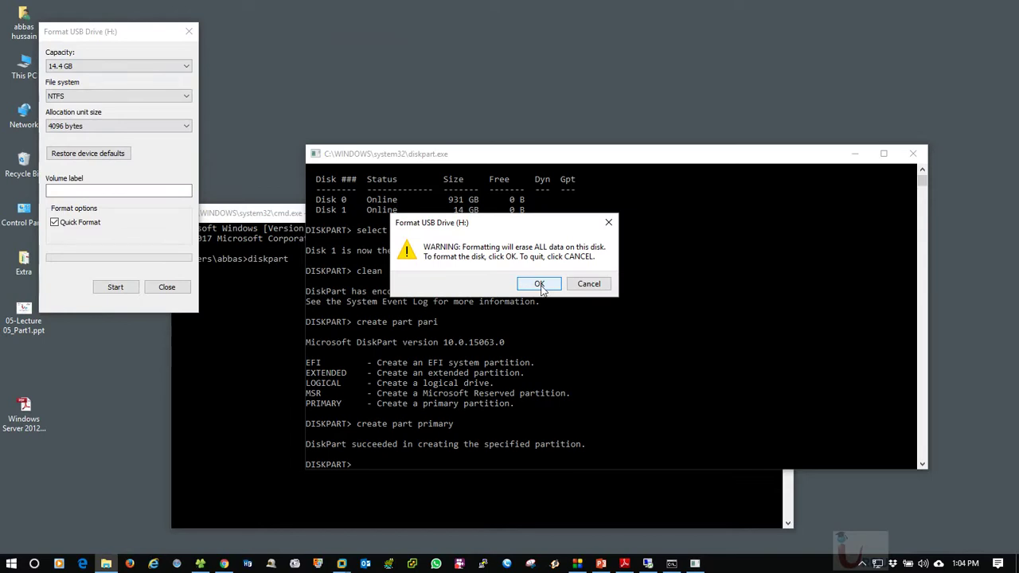
{"action": "left_click", "coordinate": [539, 285]}
{"action": "left_click_drag", "start_coordinate": [94, 32], "coordinate": [458, 10]}
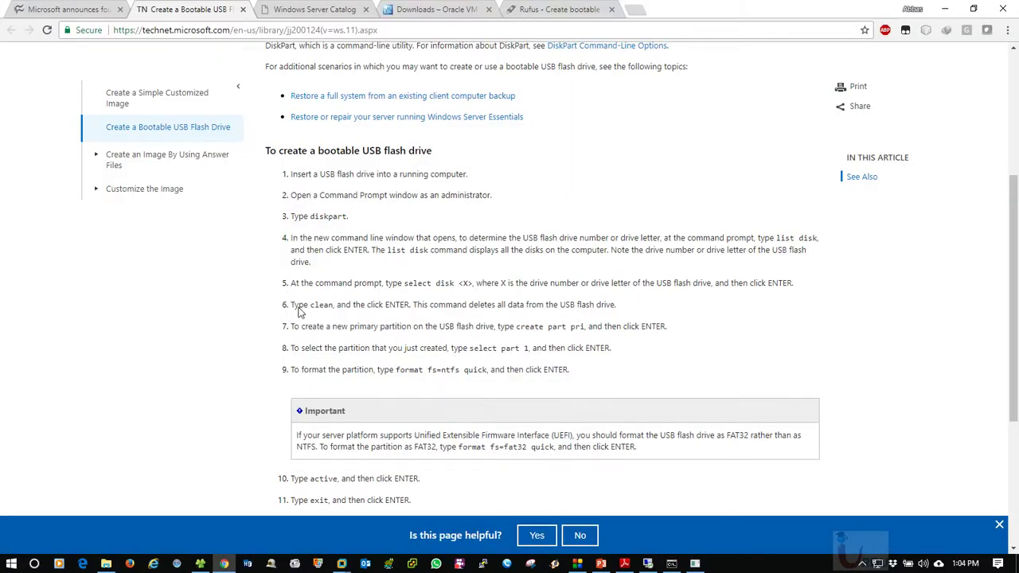
{"action": "left_click_drag", "start_coordinate": [292, 305], "coordinate": [237, 337]}
{"action": "left_click", "coordinate": [676, 357]}
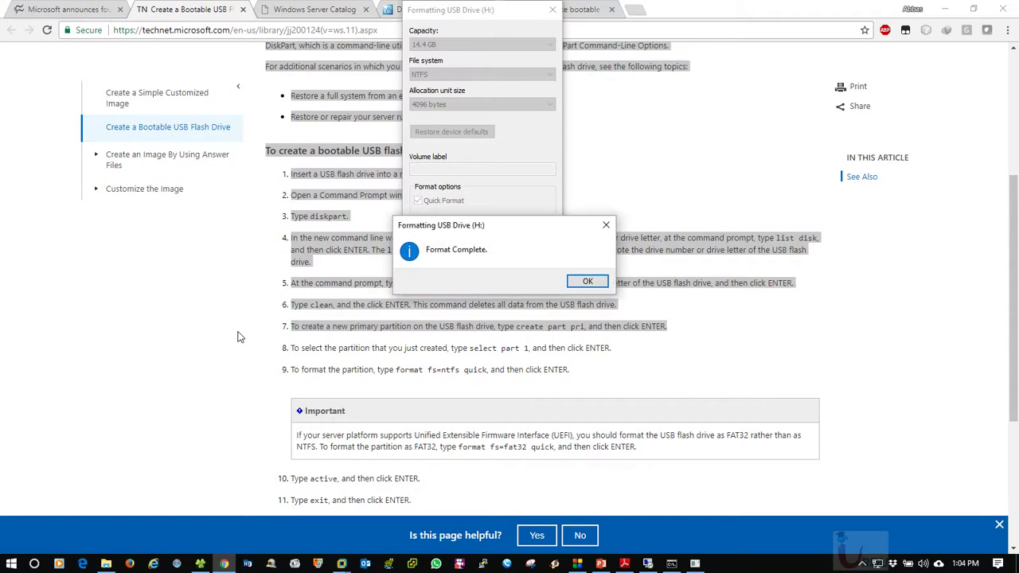
{"action": "left_click", "coordinate": [590, 282]}
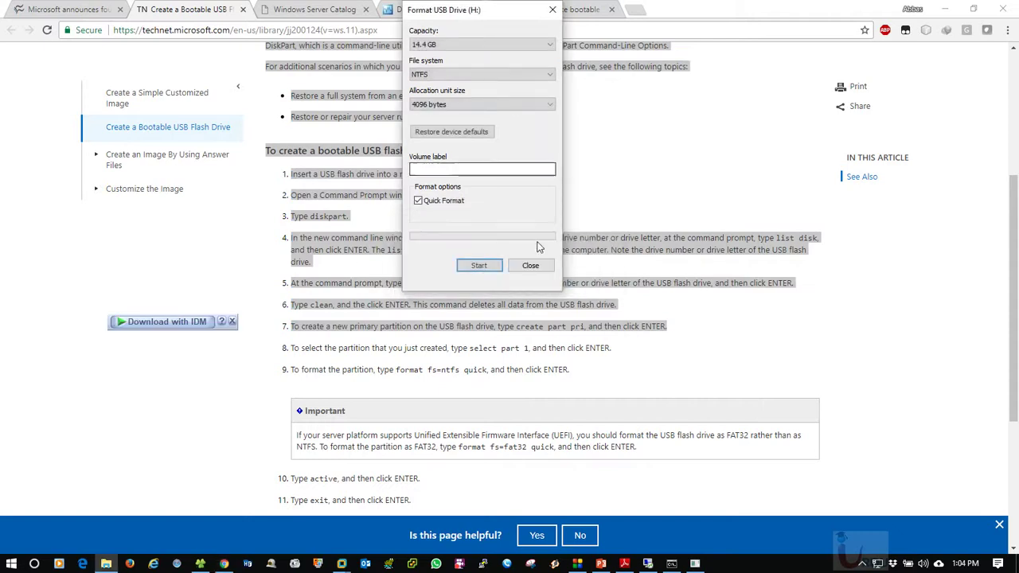
{"action": "left_click", "coordinate": [530, 266]}
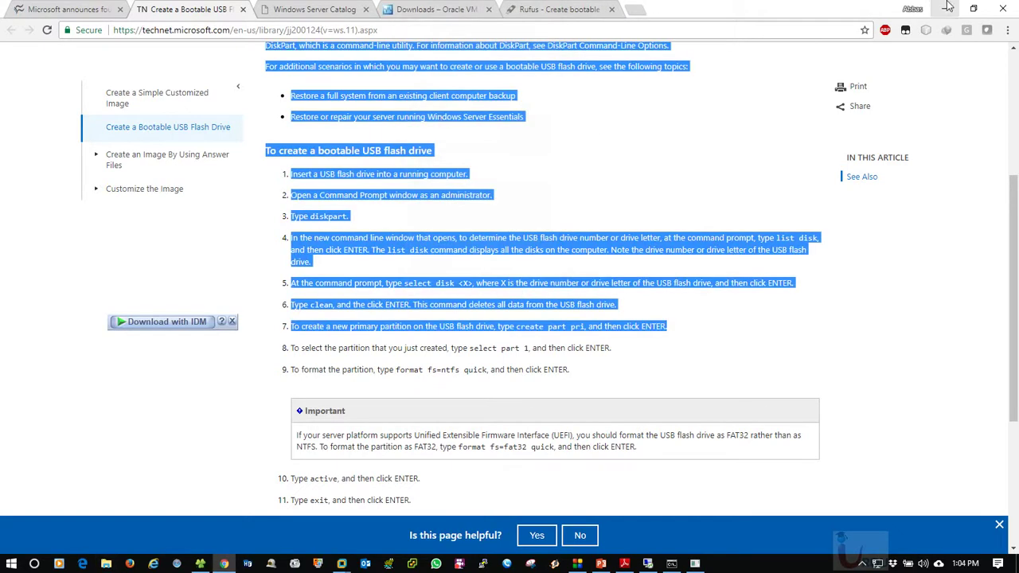
{"action": "left_click", "coordinate": [945, 9]}
{"action": "left_click", "coordinate": [265, 279]}
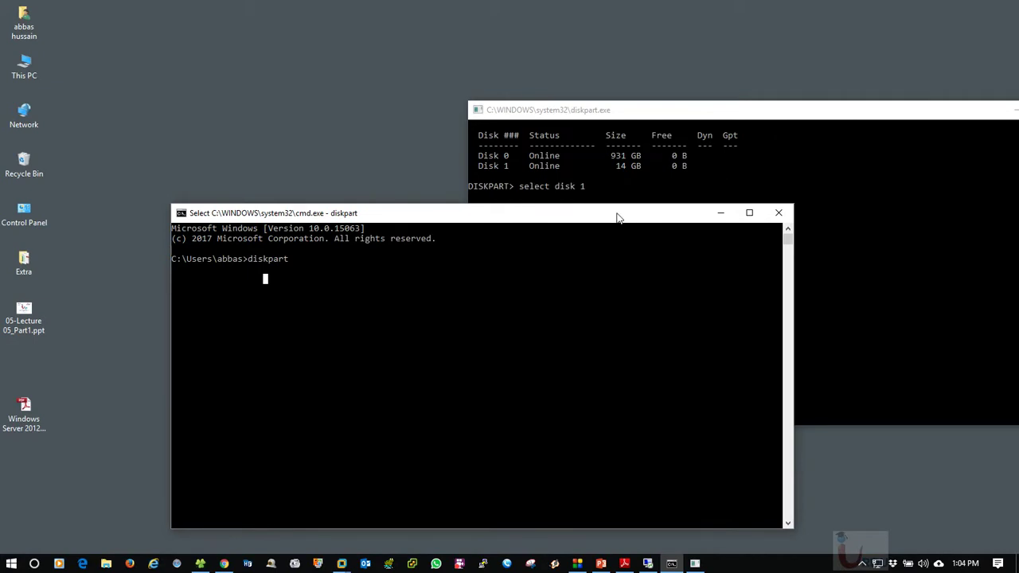
Open USB Drive (H:) from This PC, refresh it to verify it's empty, and go back
{"action": "left_click_drag", "start_coordinate": [617, 217], "coordinate": [546, 165]}
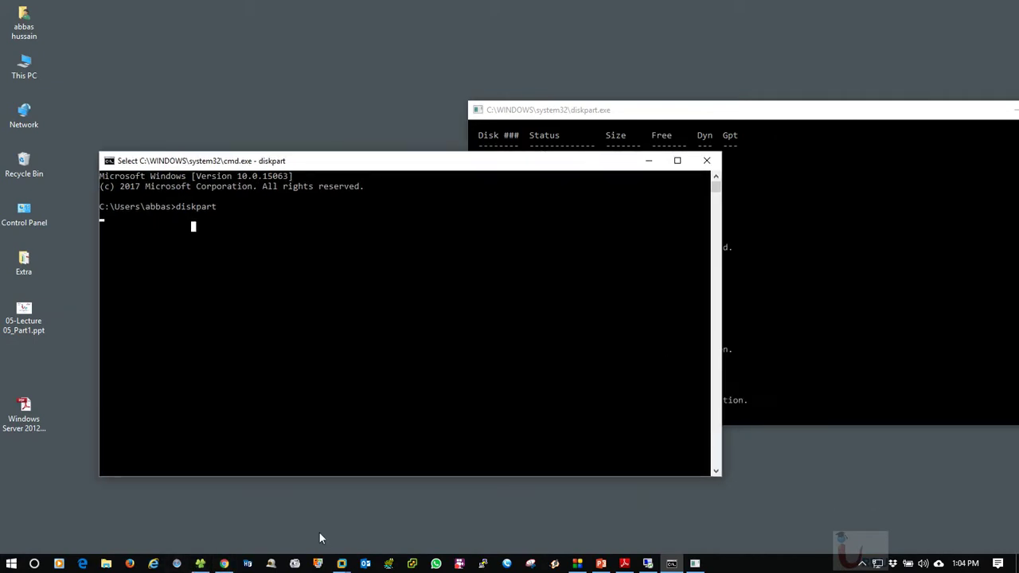
{"action": "left_click", "coordinate": [200, 564]}
{"action": "double_click", "coordinate": [245, 246]}
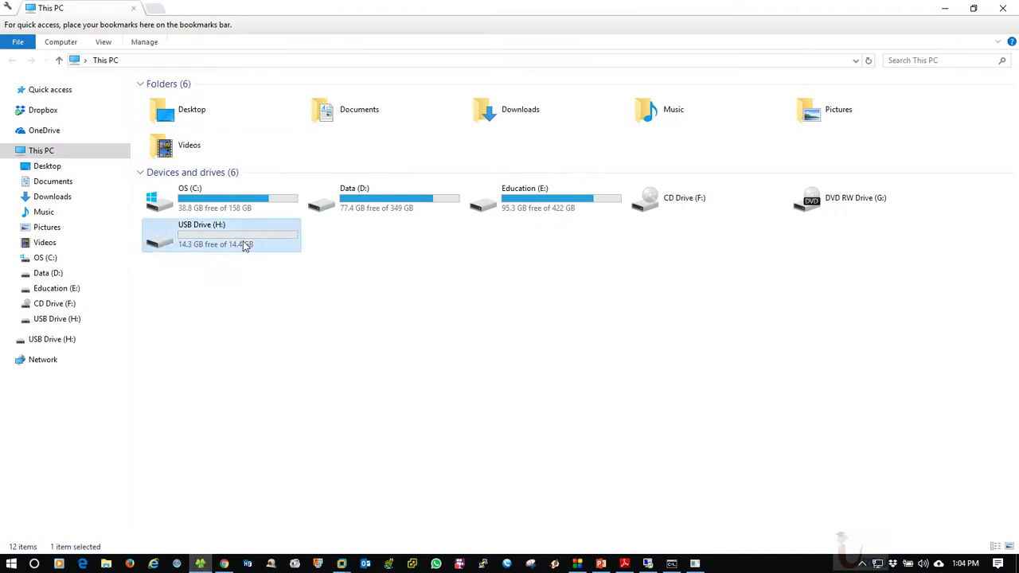
{"action": "right_click", "coordinate": [439, 306]}
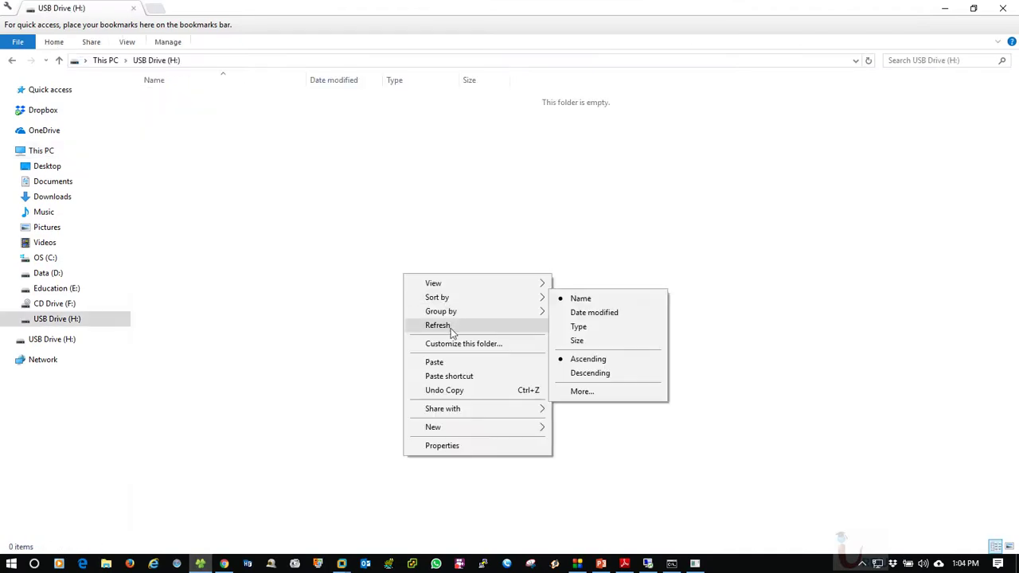
{"action": "left_click", "coordinate": [438, 326]}
{"action": "left_click", "coordinate": [13, 61]}
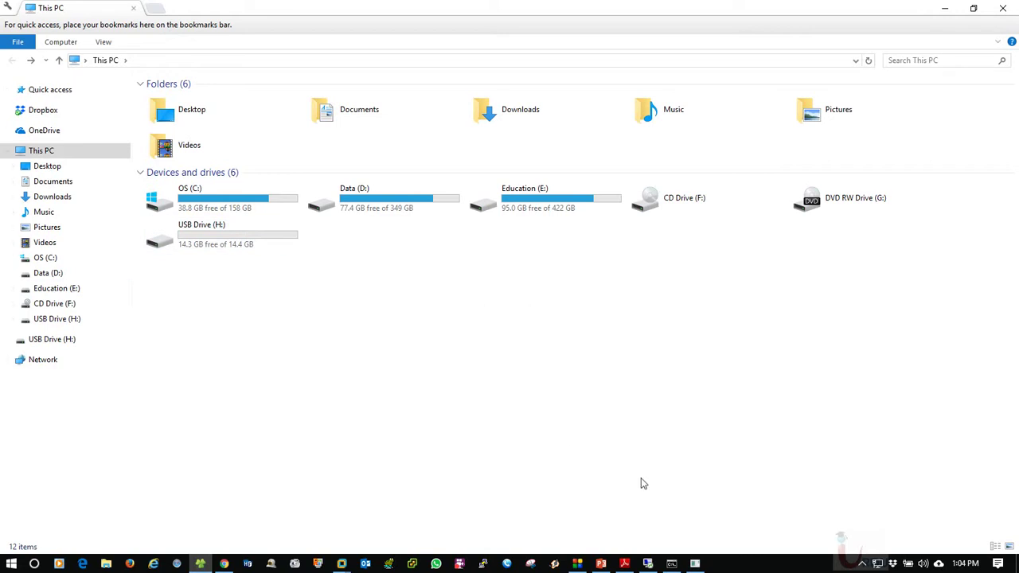
Open H:'s Format dialog and close it unused, refresh This PC, and restore diskpart
{"action": "left_click", "coordinate": [695, 564]}
{"action": "left_click", "coordinate": [695, 564]}
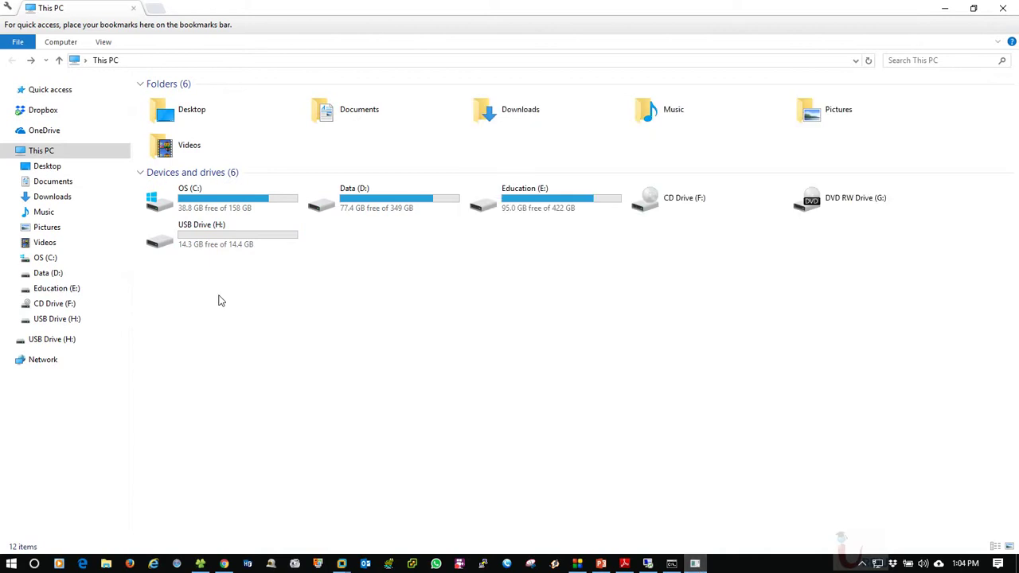
{"action": "double_click", "coordinate": [198, 236]}
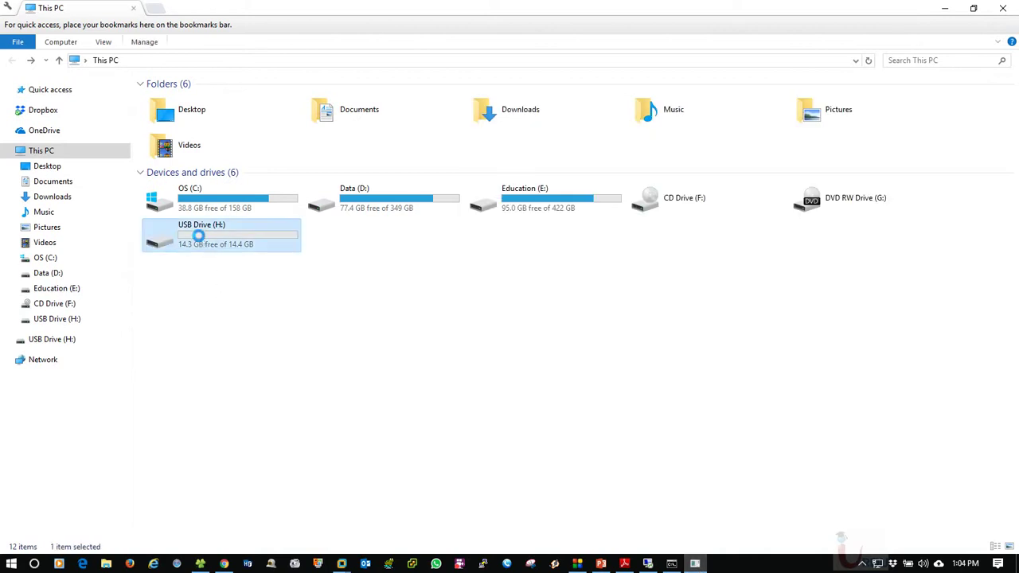
{"action": "right_click", "coordinate": [198, 236]}
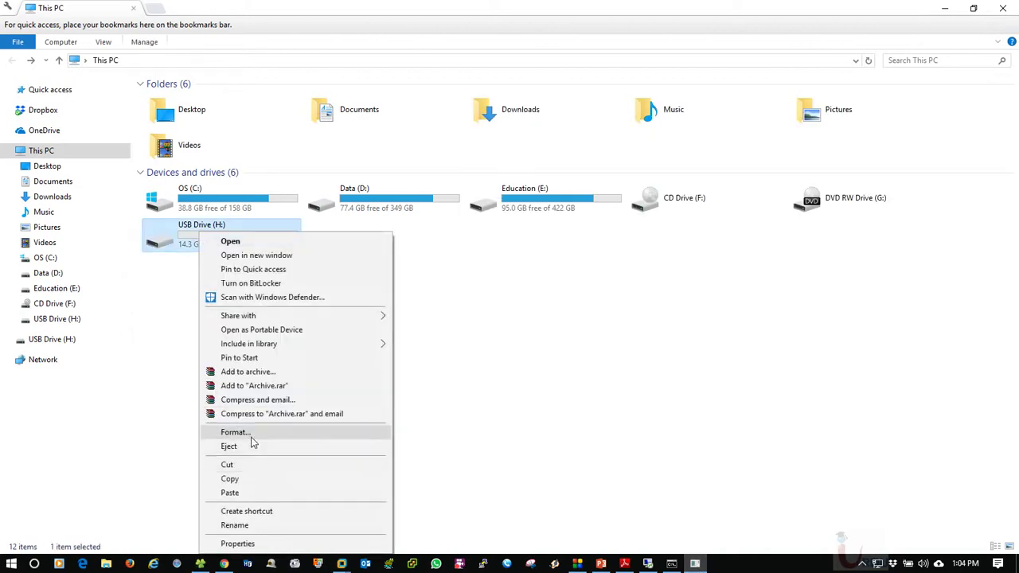
{"action": "left_click", "coordinate": [250, 437]}
{"action": "left_click_drag", "start_coordinate": [103, 159], "coordinate": [469, 161]}
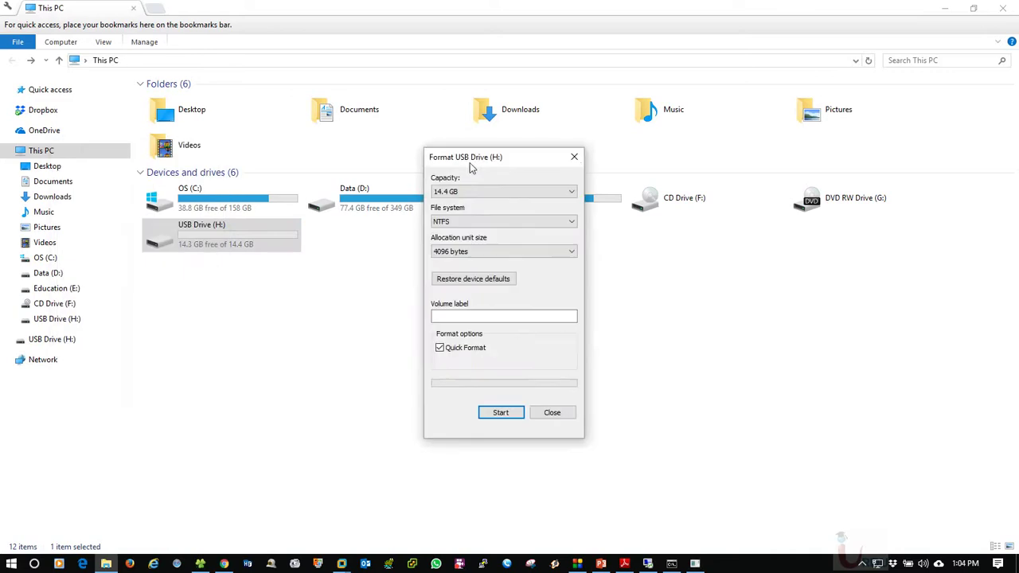
{"action": "left_click", "coordinate": [551, 412]}
{"action": "right_click", "coordinate": [448, 314]}
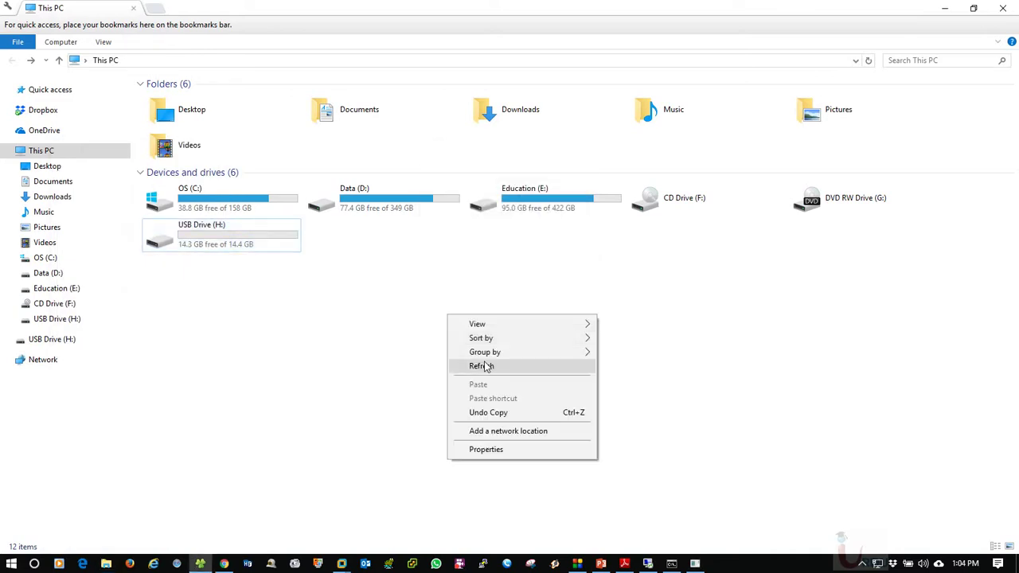
{"action": "left_click", "coordinate": [540, 363]}
{"action": "left_click", "coordinate": [672, 564]}
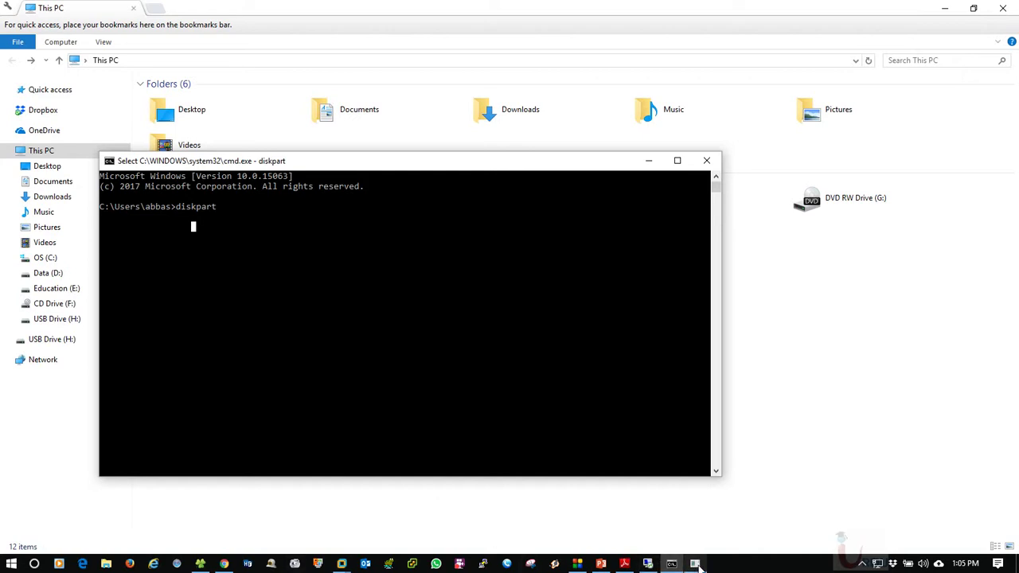
Clear the diskpart console with the clear command
{"action": "left_click", "coordinate": [696, 564]}
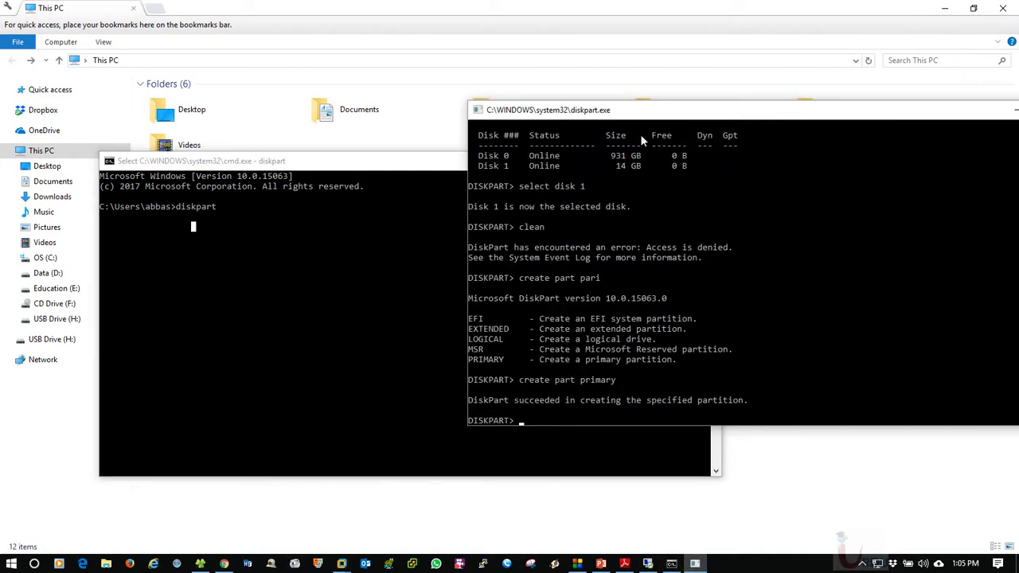
{"action": "left_click_drag", "start_coordinate": [646, 116], "coordinate": [571, 97]}
{"action": "type", "text": "c"}
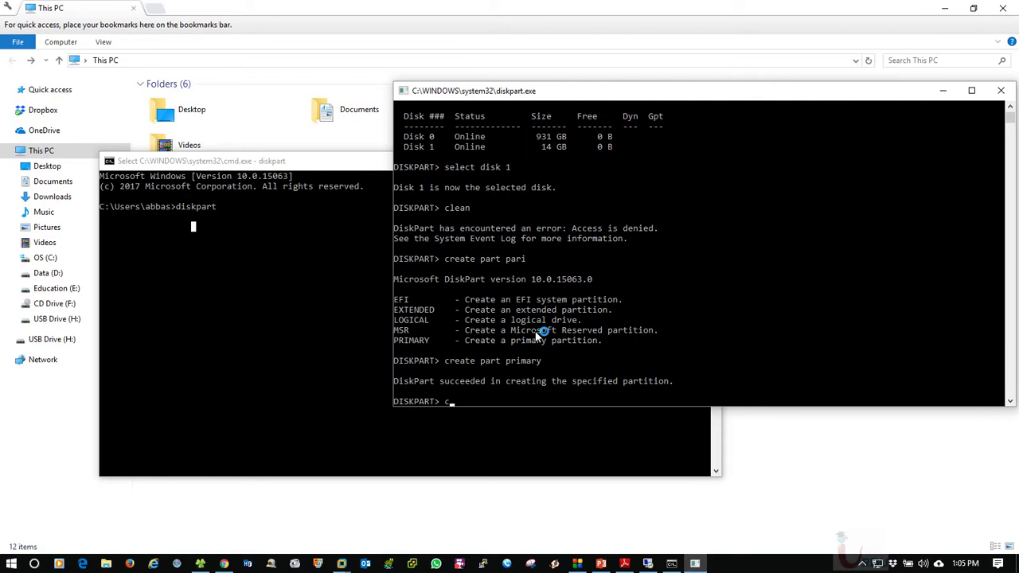
{"action": "type", "text": "lear"}
{"action": "key", "text": "Return"}
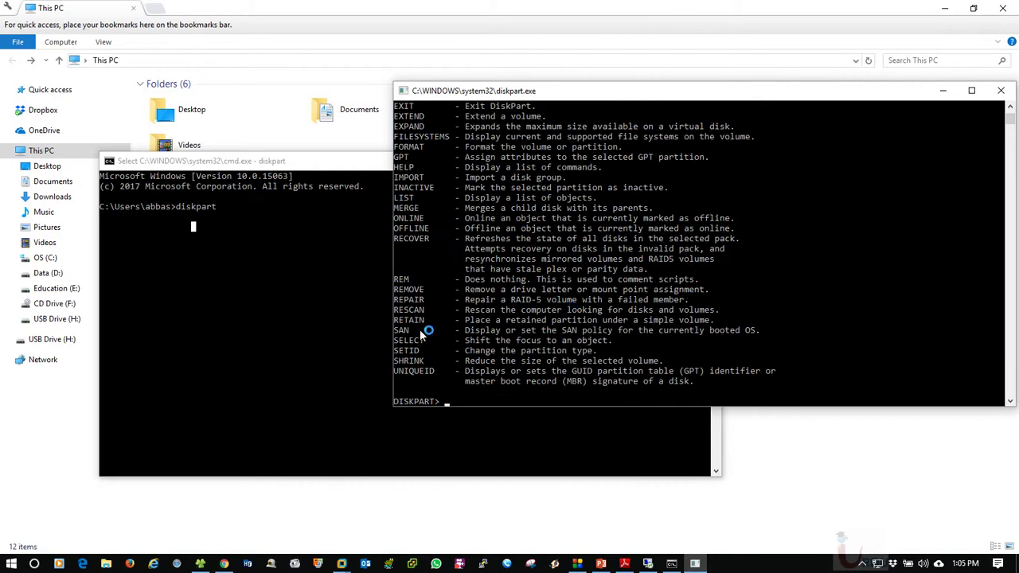
Return to the TechNet guide and review step 9 on formatting the partition
{"action": "left_click", "coordinate": [225, 565]}
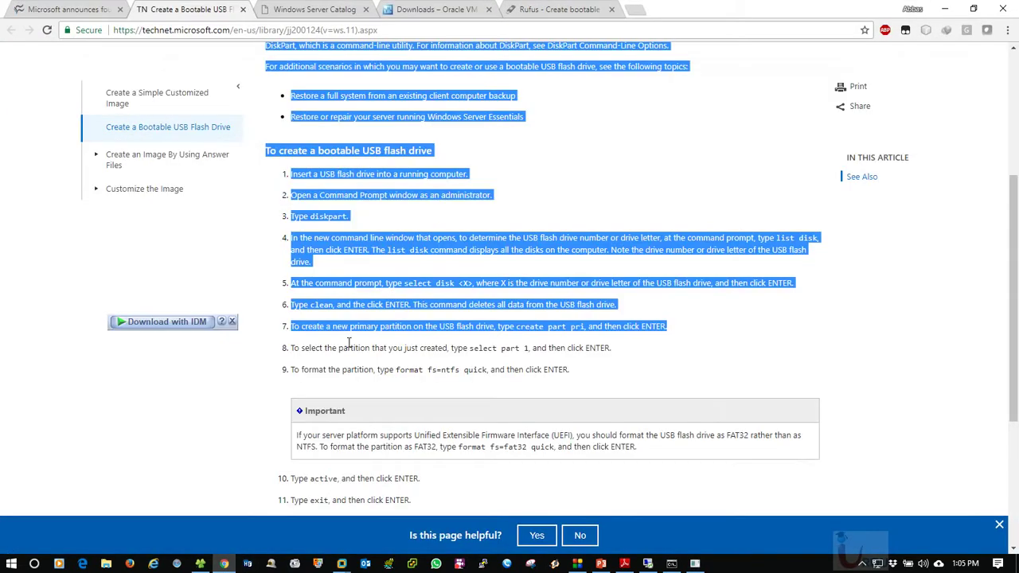
{"action": "triple_click", "coordinate": [611, 371]}
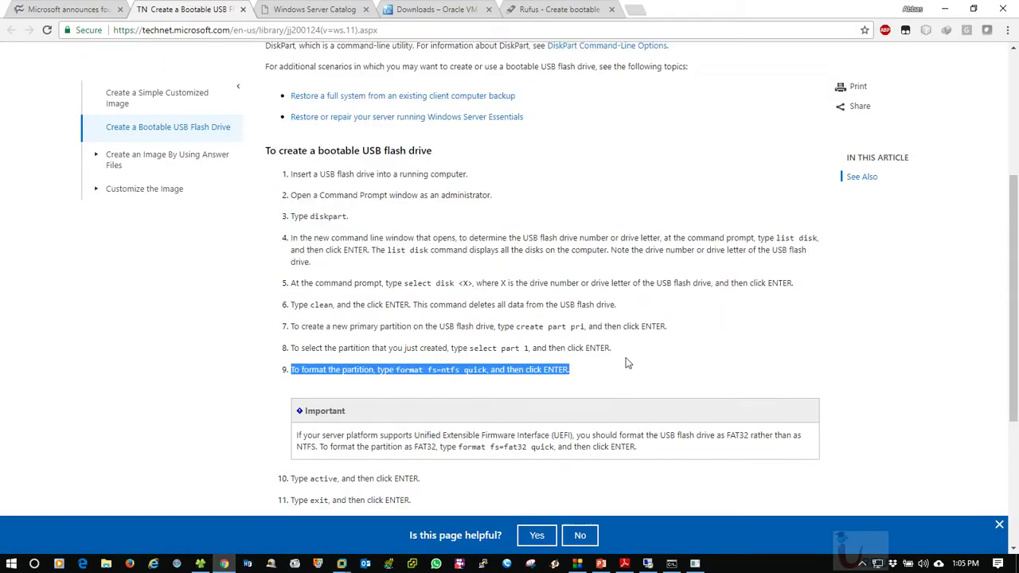
{"action": "left_click", "coordinate": [626, 358]}
{"action": "scroll", "coordinate": [485, 370], "scroll_direction": "down", "scroll_amount": 1}
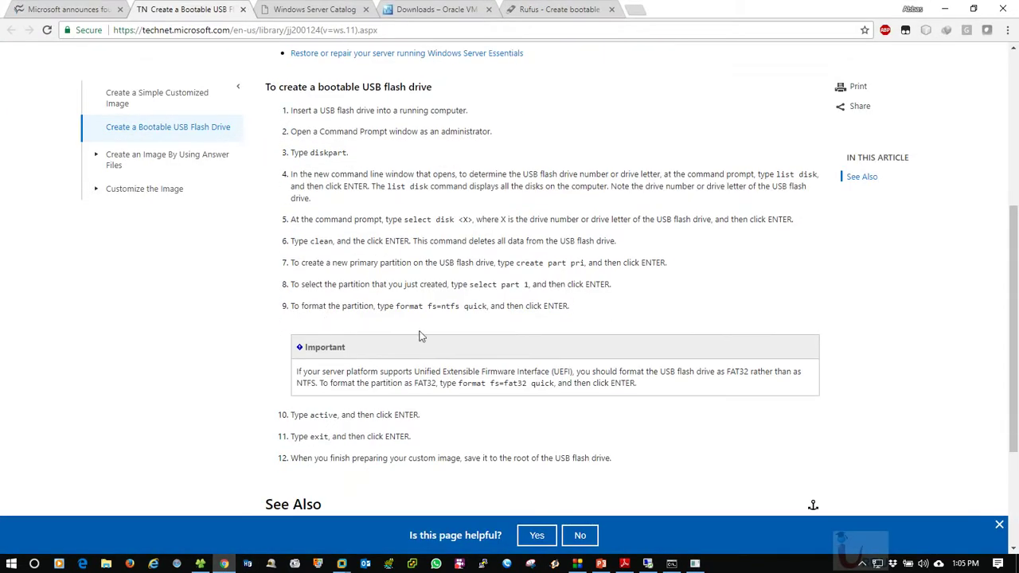
{"action": "scroll", "coordinate": [420, 334], "scroll_direction": "down", "scroll_amount": 2}
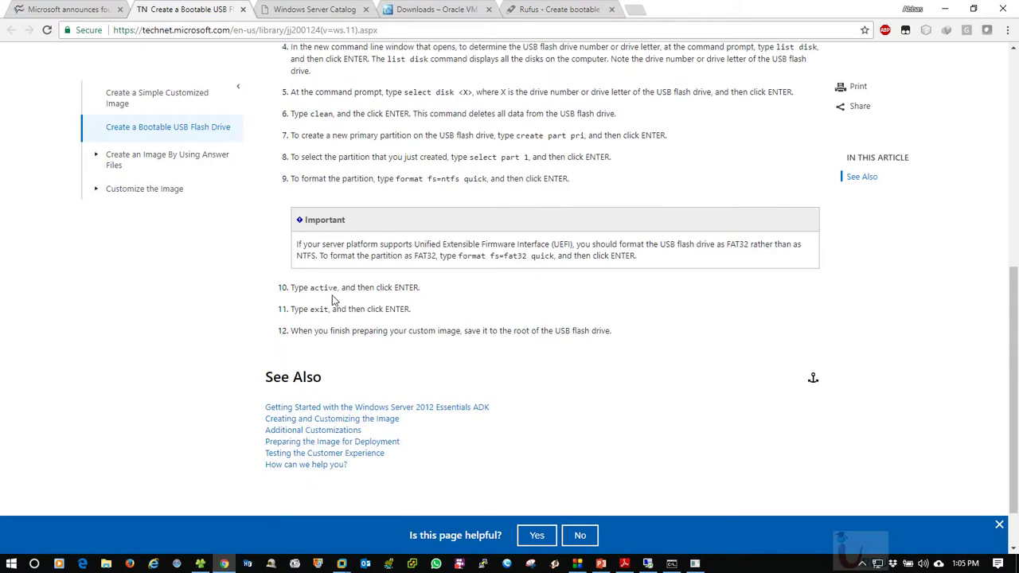
{"action": "scroll", "coordinate": [430, 311], "scroll_direction": "up", "scroll_amount": 1}
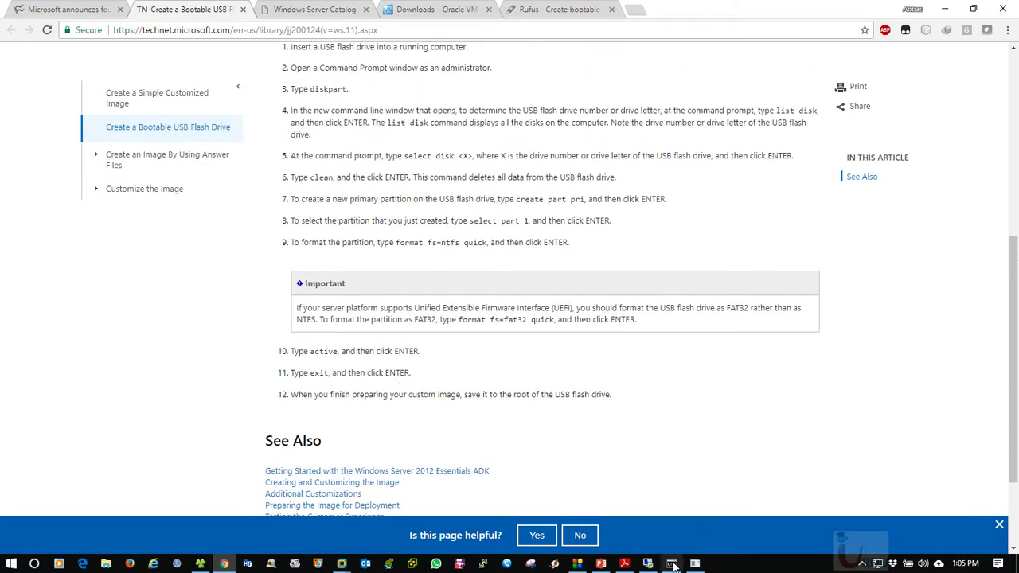
Try select partition 1 in diskpart, then run list disk
{"action": "left_click", "coordinate": [672, 564]}
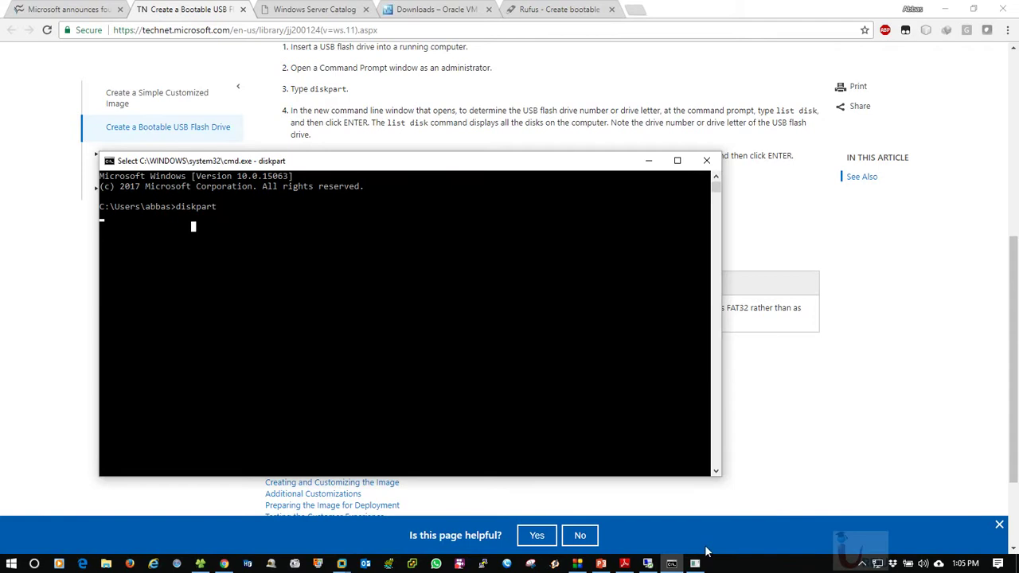
{"action": "left_click", "coordinate": [696, 564]}
{"action": "type", "text": "s"}
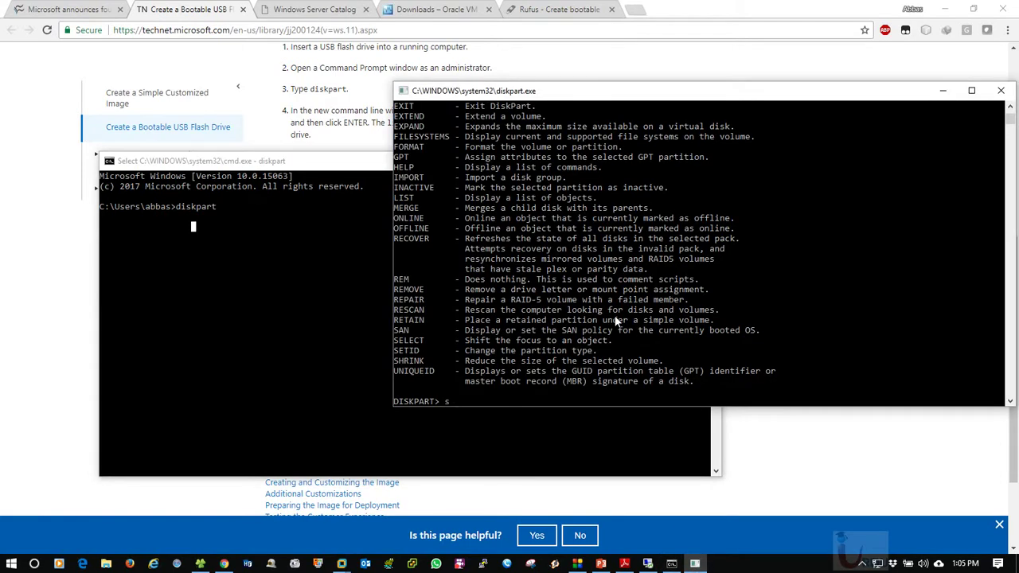
{"action": "type", "text": "elect partition 1"}
{"action": "key", "text": "Return"}
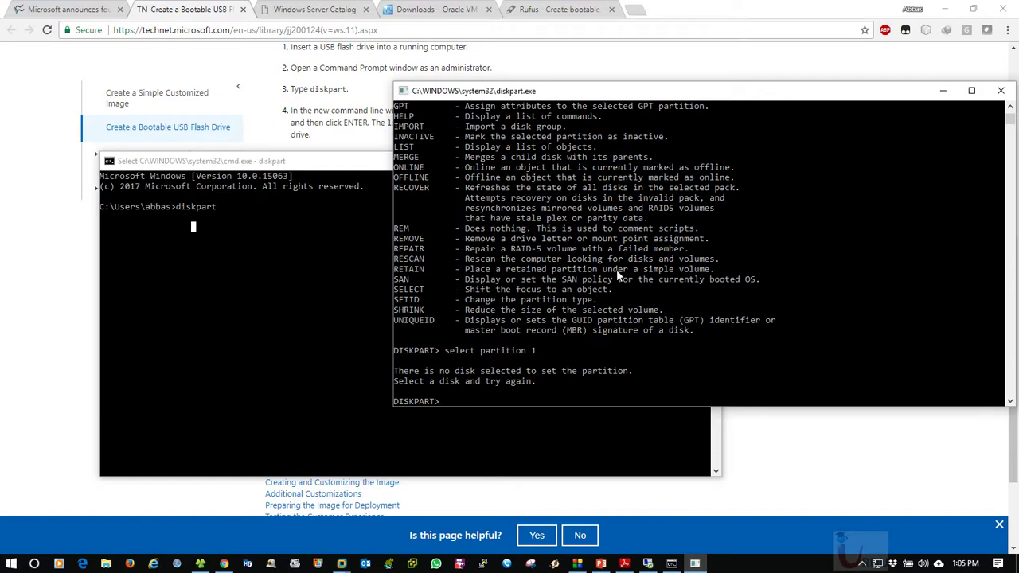
{"action": "type", "text": "list disk"}
{"action": "key", "text": "Return"}
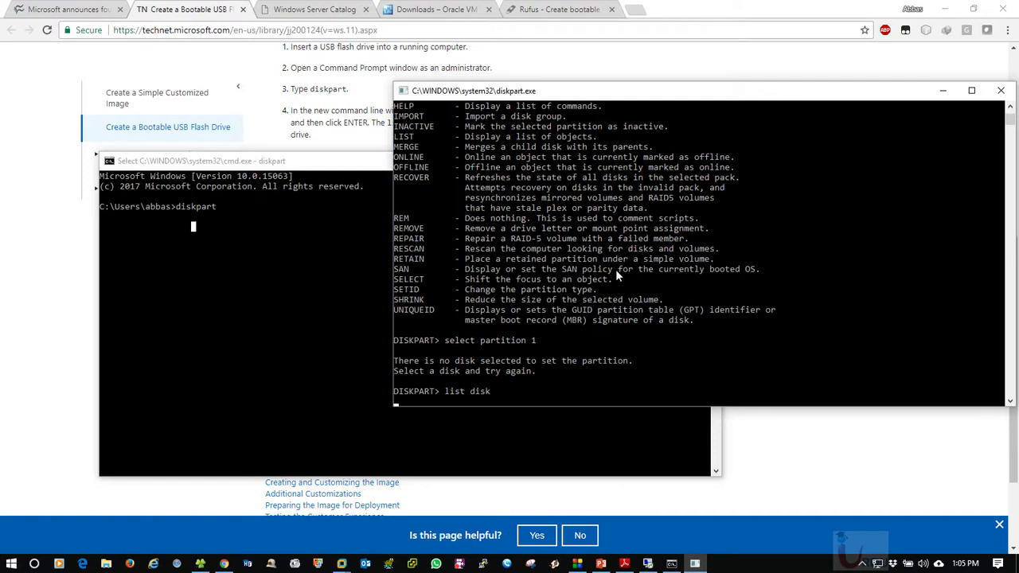
Select disk 1, list its partitions, select partition 1 and mark it active
{"action": "type", "text": "d"}
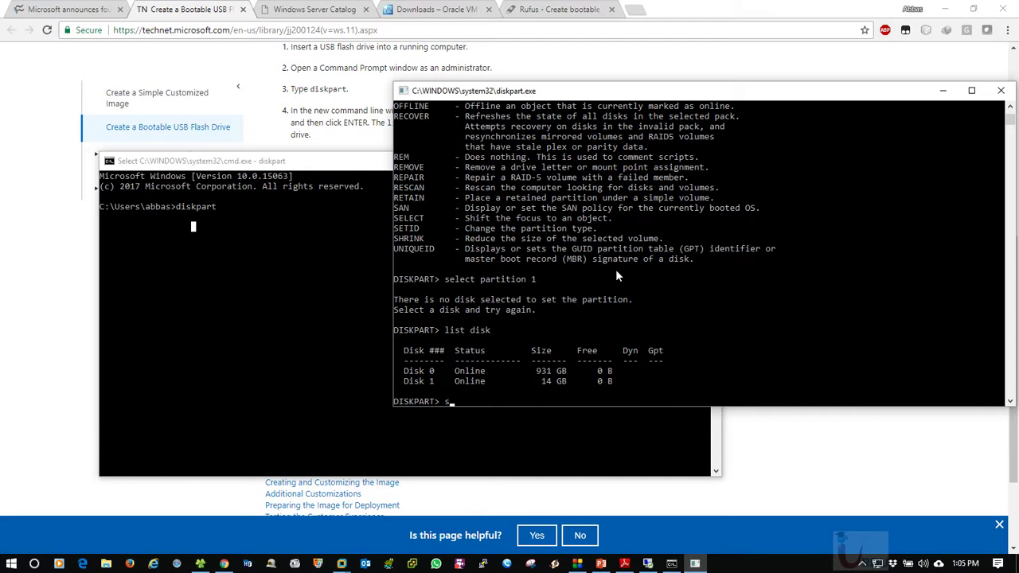
{"action": "type", "text": "elect disk 1"}
{"action": "key", "text": "Return"}
{"action": "type", "text": "list "}
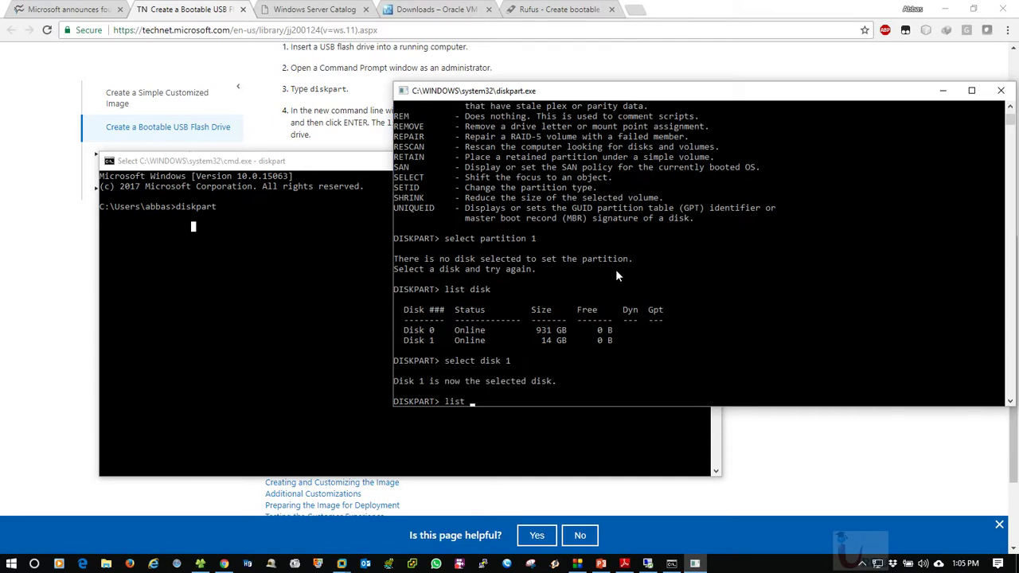
{"action": "type", "text": "partition"}
{"action": "key", "text": "Return"}
{"action": "type", "text": "select part"}
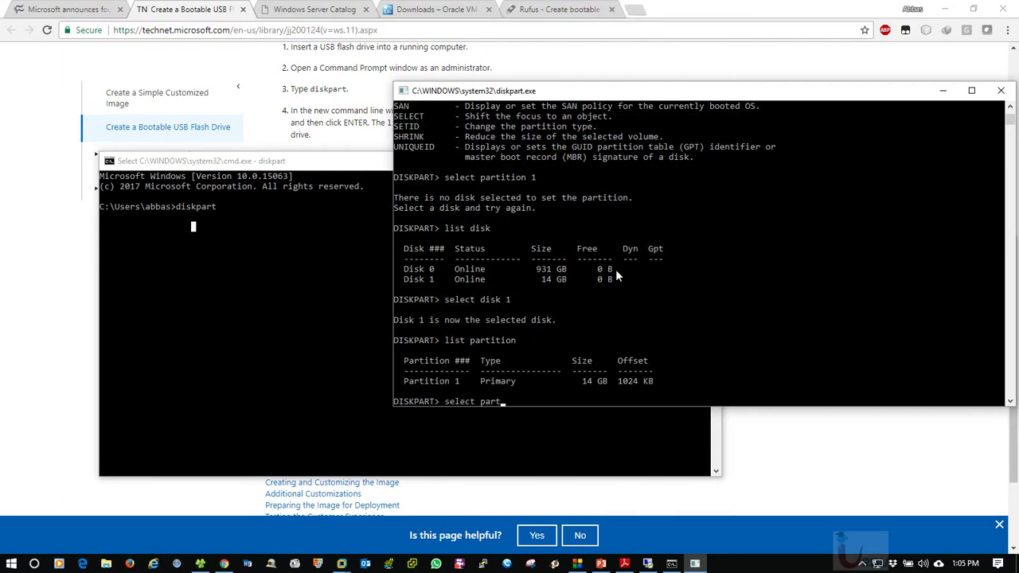
{"action": "type", "text": "ition 1"}
{"action": "key", "text": "Return"}
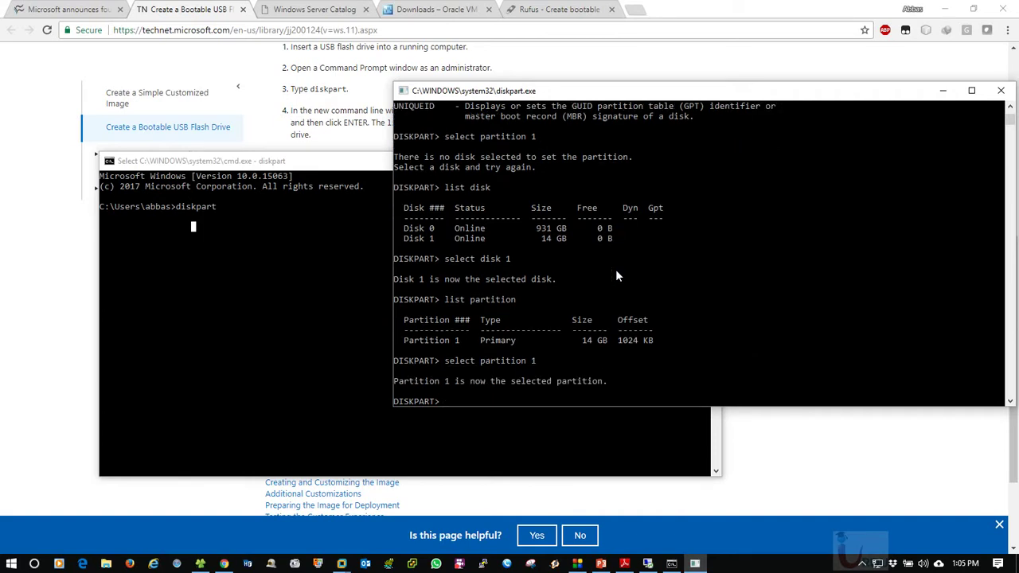
{"action": "type", "text": "active"}
{"action": "key", "text": "Return"}
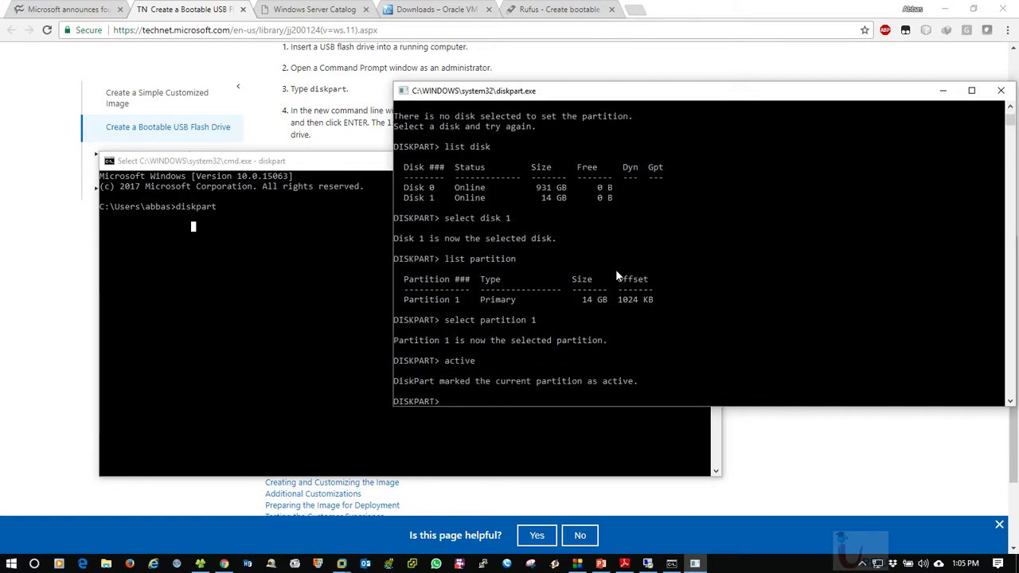
Minimize the extra command window and reposition the diskpart console
{"action": "left_click", "coordinate": [273, 163]}
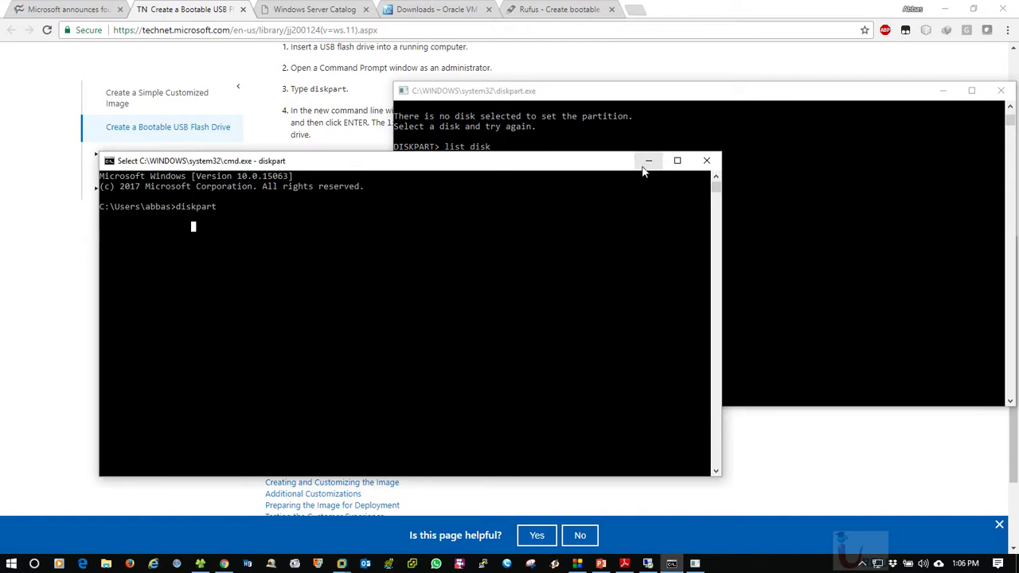
{"action": "left_click", "coordinate": [648, 162]}
{"action": "left_click_drag", "start_coordinate": [661, 96], "coordinate": [425, 105]}
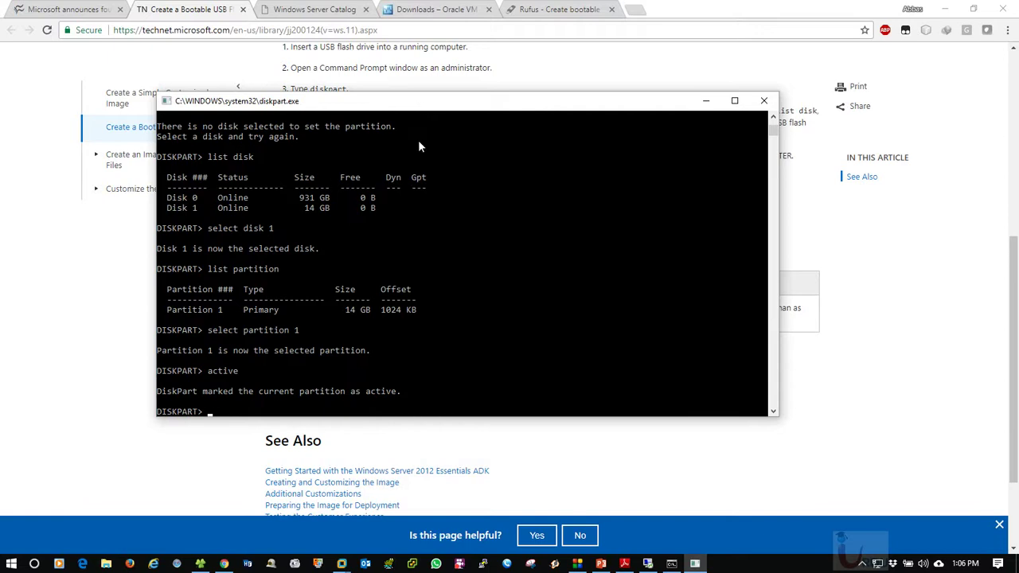
{"action": "left_click", "coordinate": [419, 137]}
{"action": "left_click_drag", "start_coordinate": [418, 137], "coordinate": [486, 162]}
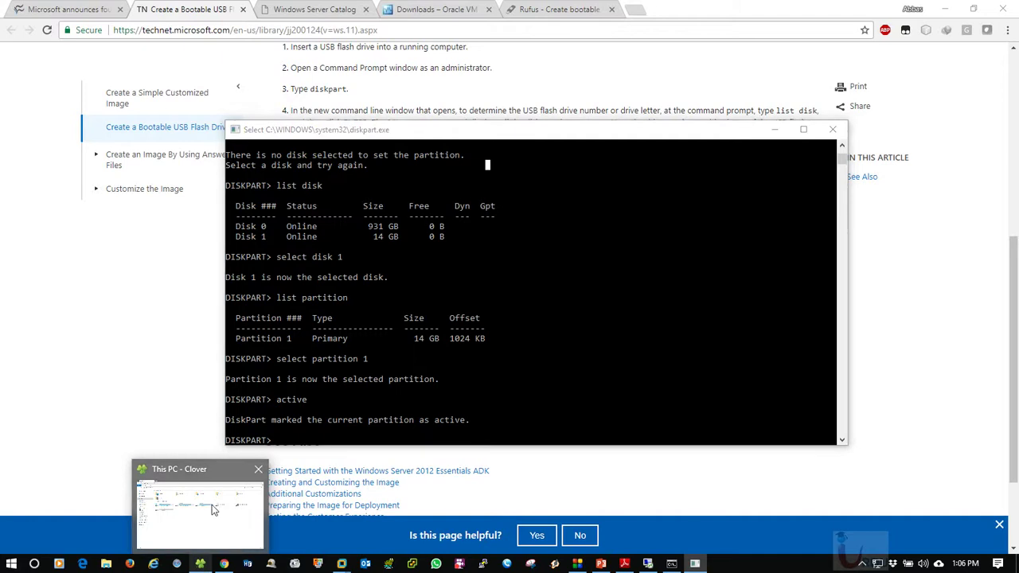
Refresh This PC twice and check the contents of USB Drive (H:)
{"action": "left_click", "coordinate": [201, 564]}
{"action": "right_click", "coordinate": [397, 290]}
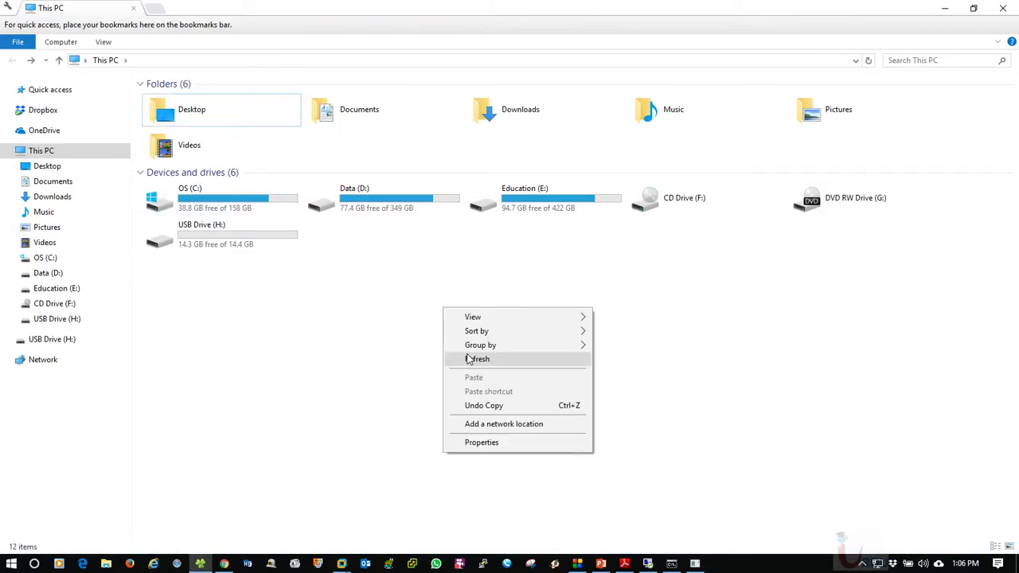
{"action": "left_click", "coordinate": [442, 343]}
{"action": "right_click", "coordinate": [416, 276]}
{"action": "left_click", "coordinate": [454, 327]}
{"action": "double_click", "coordinate": [199, 243]}
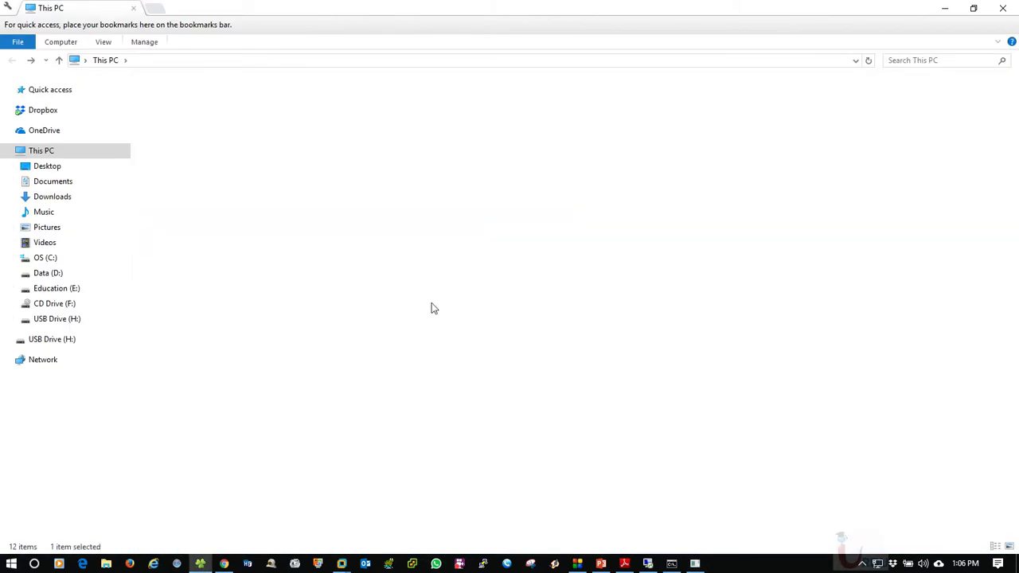
{"action": "left_click", "coordinate": [12, 61]}
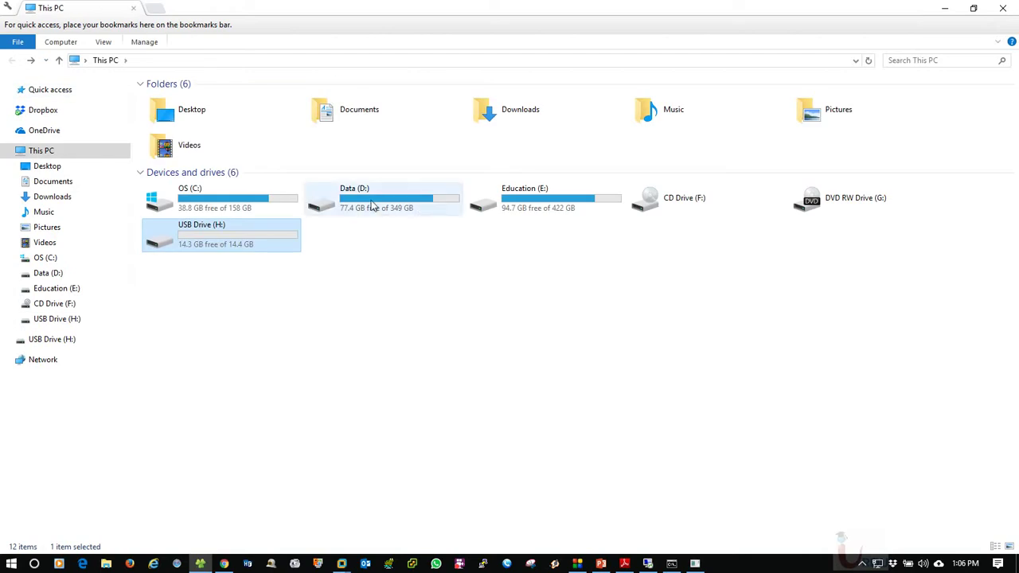
Browse to Data (D:) > Softwares > Operating Systems > License OS and select Server 2012 R2.iso
{"action": "double_click", "coordinate": [372, 199]}
{"action": "double_click", "coordinate": [371, 130]}
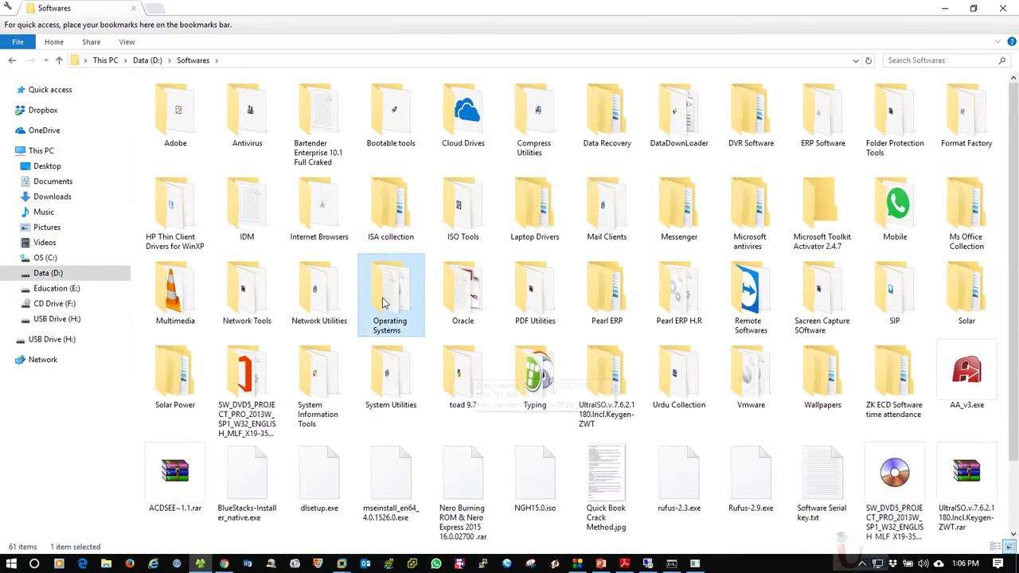
{"action": "double_click", "coordinate": [362, 322]}
{"action": "double_click", "coordinate": [177, 139]}
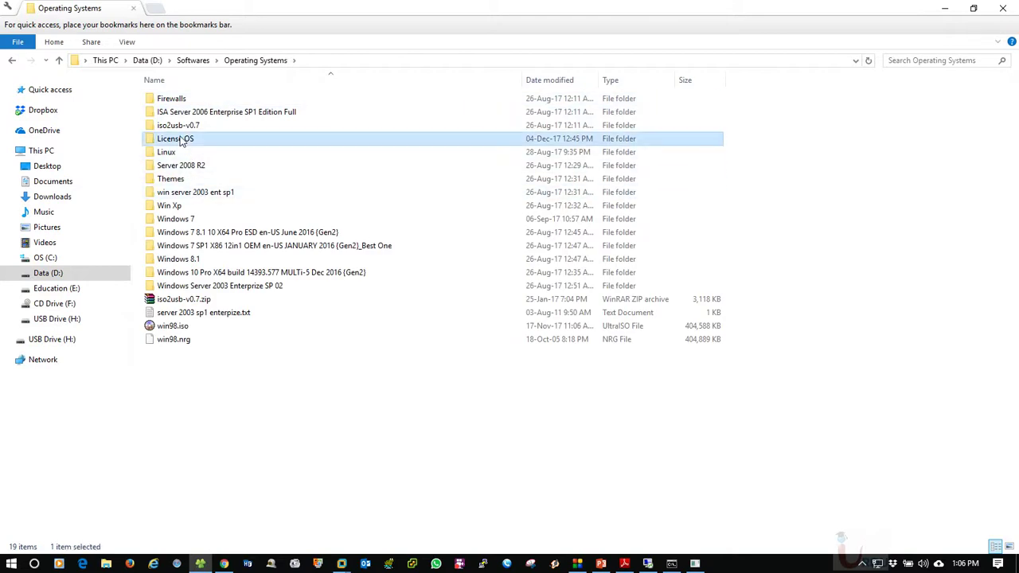
{"action": "left_click", "coordinate": [175, 113]}
{"action": "right_click", "coordinate": [176, 115]}
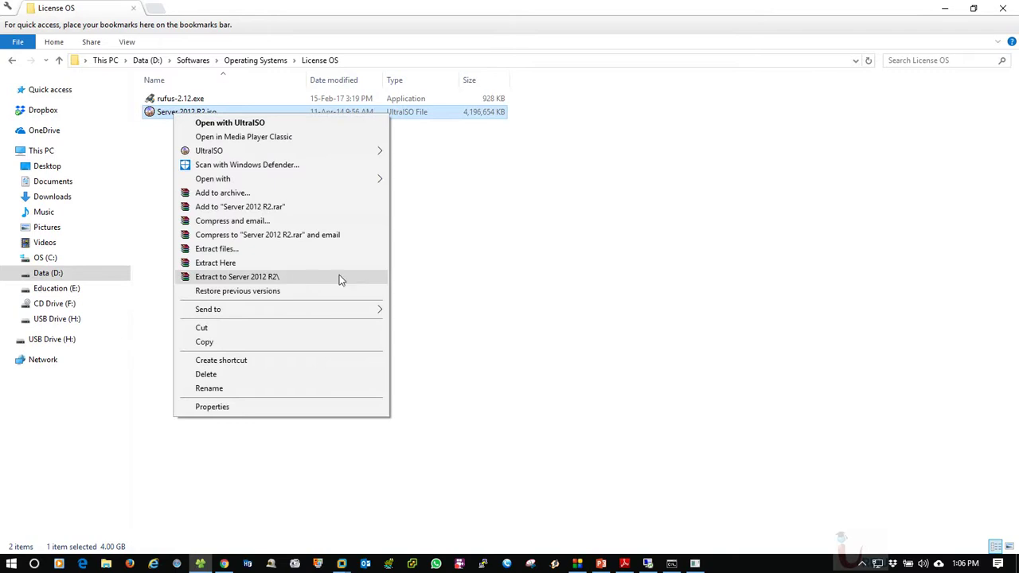
{"action": "left_click", "coordinate": [537, 275]}
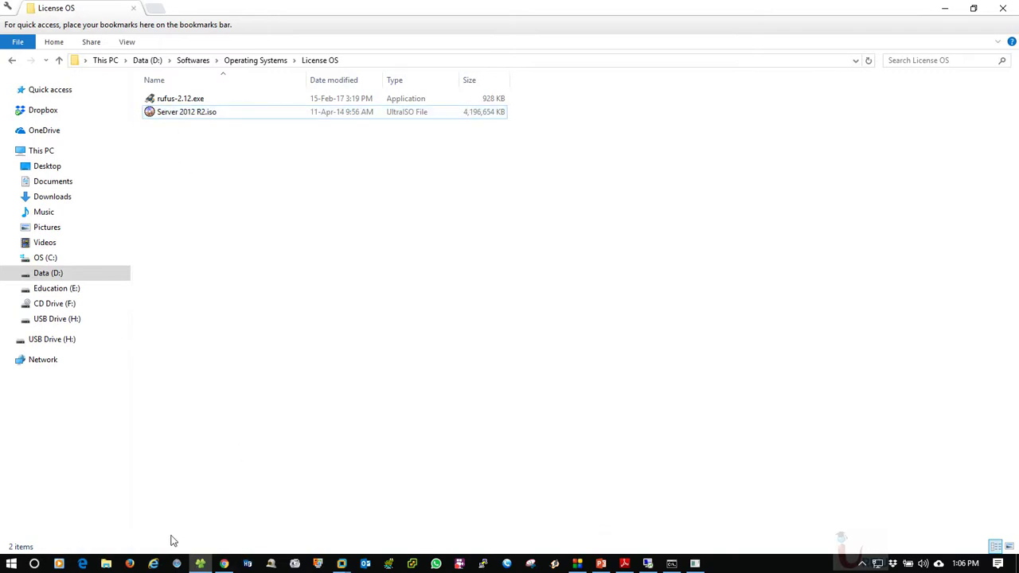
{"action": "left_click", "coordinate": [201, 564]}
{"action": "left_click", "coordinate": [201, 564]}
Launch rufus-2.12.exe, confirm NO_LABEL (H:) [16GB] as the device, and close Rufus unused
{"action": "double_click", "coordinate": [185, 101]}
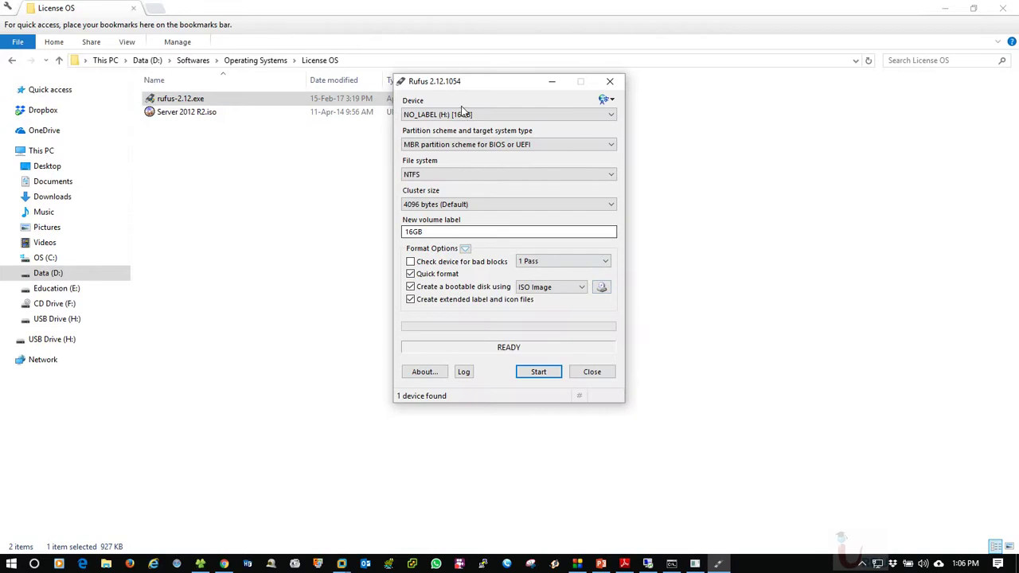
{"action": "left_click_drag", "start_coordinate": [476, 81], "coordinate": [411, 137]}
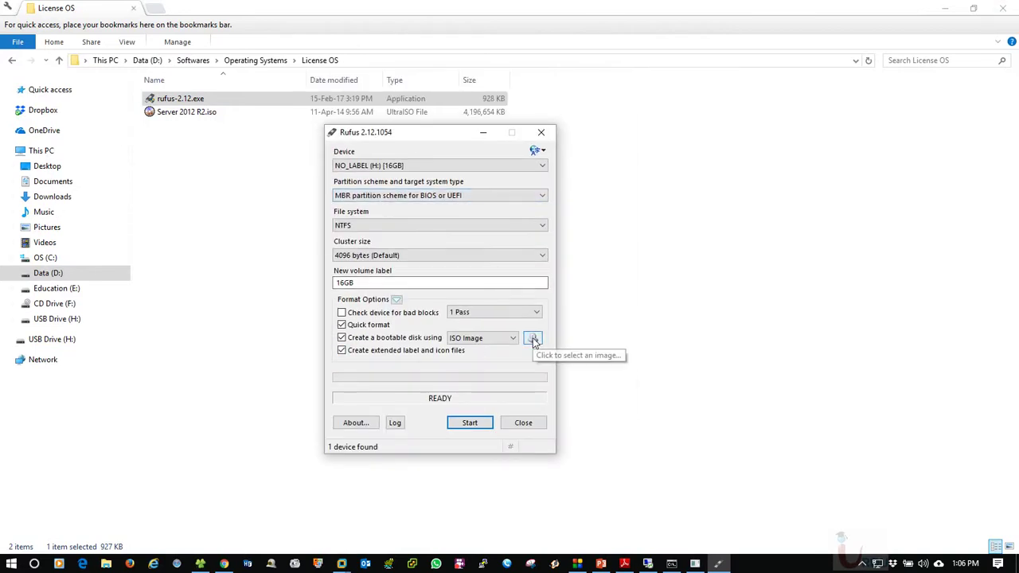
{"action": "left_click", "coordinate": [444, 166]}
{"action": "left_click", "coordinate": [444, 176]}
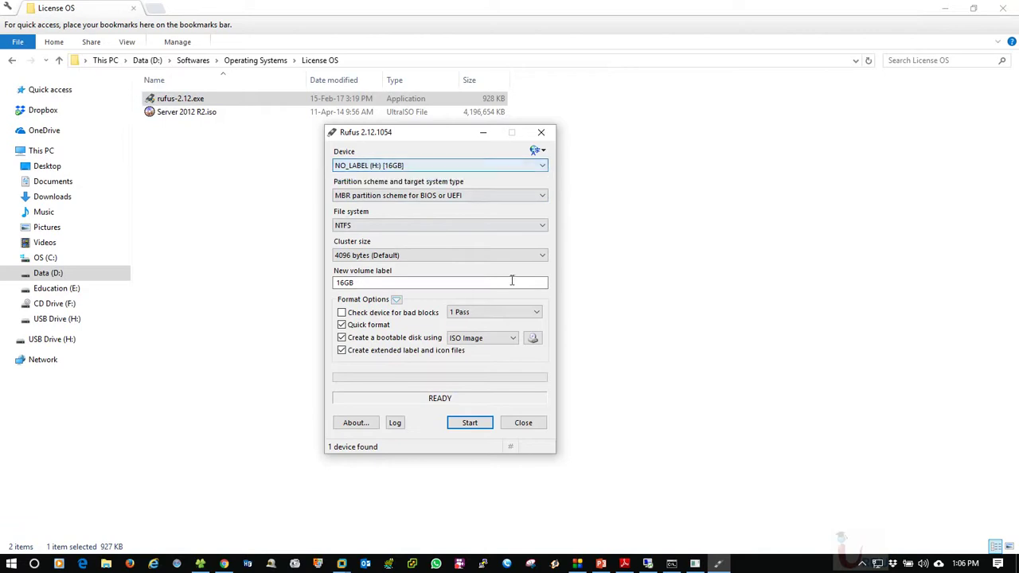
{"action": "left_click", "coordinate": [512, 282]}
{"action": "left_click", "coordinate": [525, 423]}
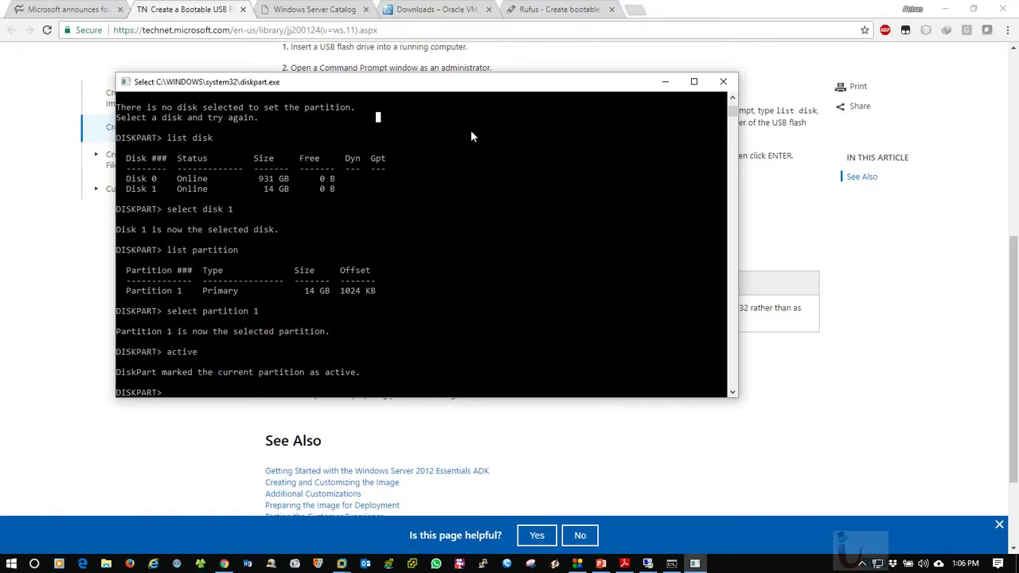
Close diskpart, minimize Chrome, refresh the desktop, and switch to the MS_WINSR12R2_OR VM
{"action": "left_click", "coordinate": [723, 82]}
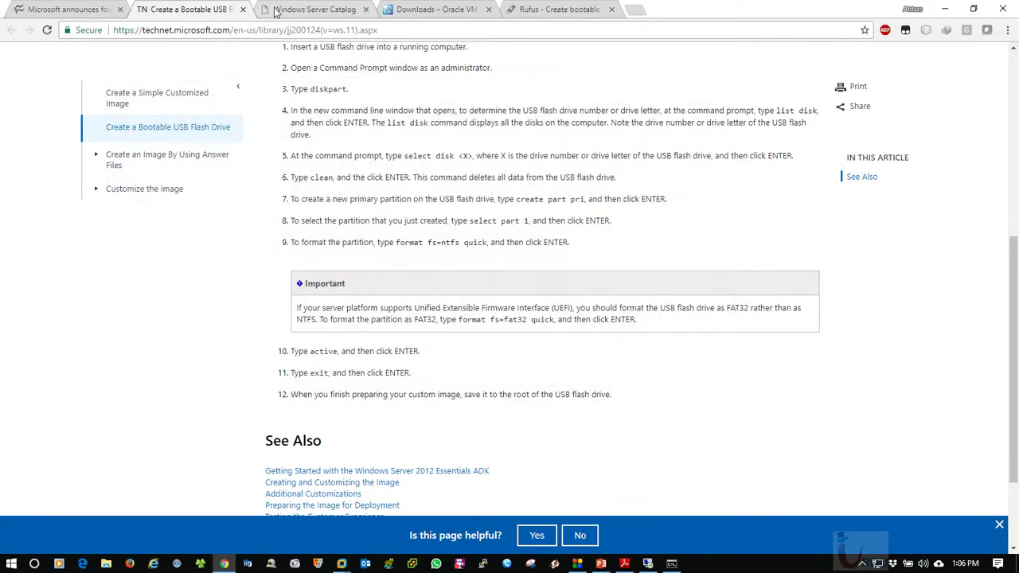
{"action": "left_click", "coordinate": [945, 9]}
{"action": "right_click", "coordinate": [369, 184]}
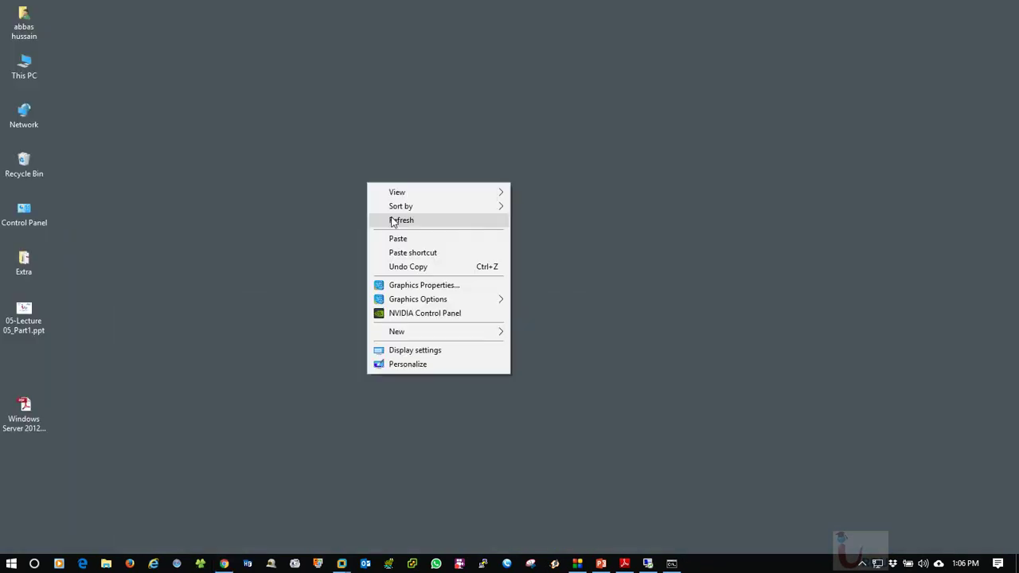
{"action": "left_click", "coordinate": [395, 218]}
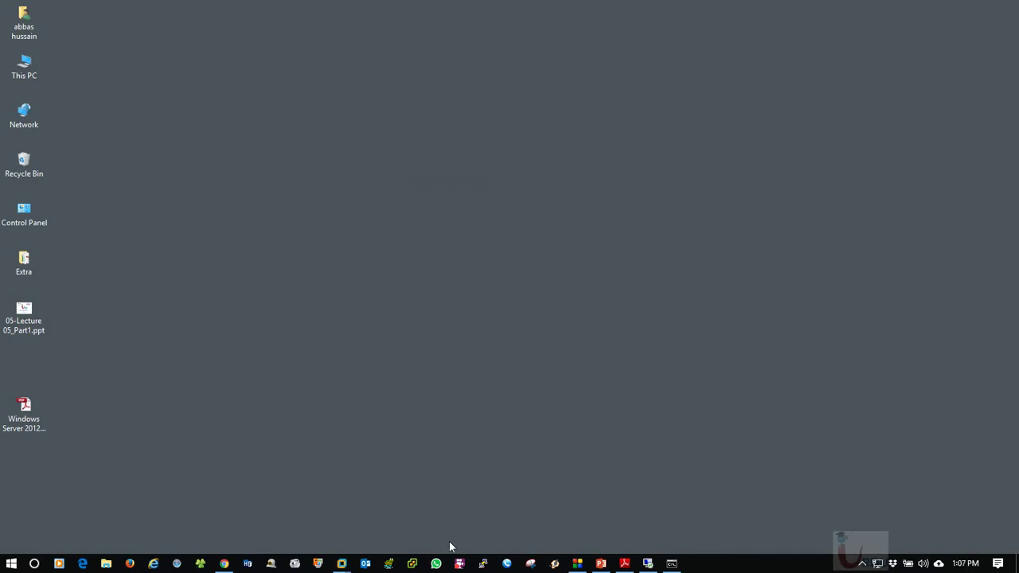
{"action": "mouse_move", "coordinate": [342, 562]}
{"action": "left_click", "coordinate": [354, 521]}
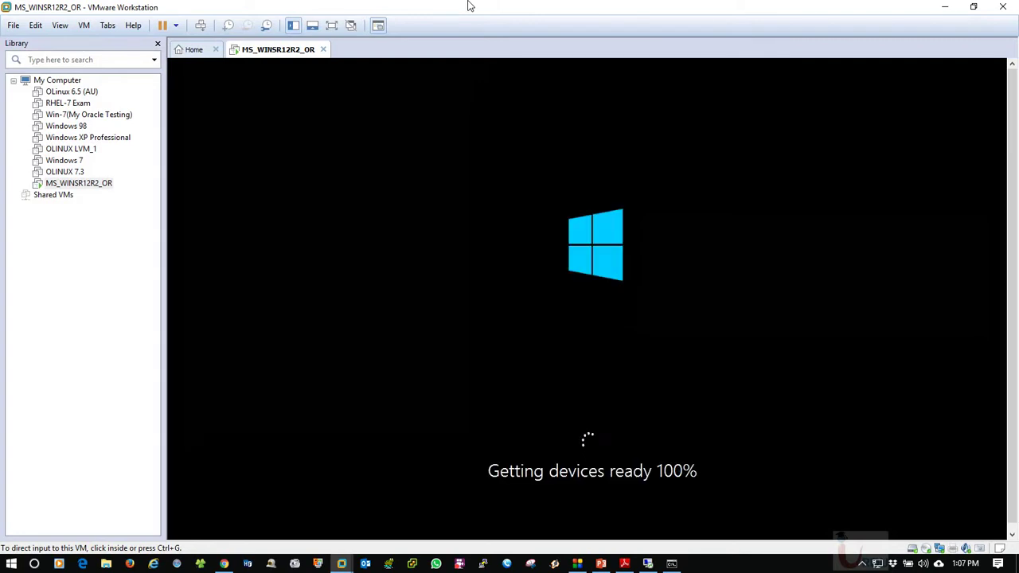
Switch the booting MS_WINSR12R2_OR VM to full-screen view
{"action": "left_click", "coordinate": [331, 26]}
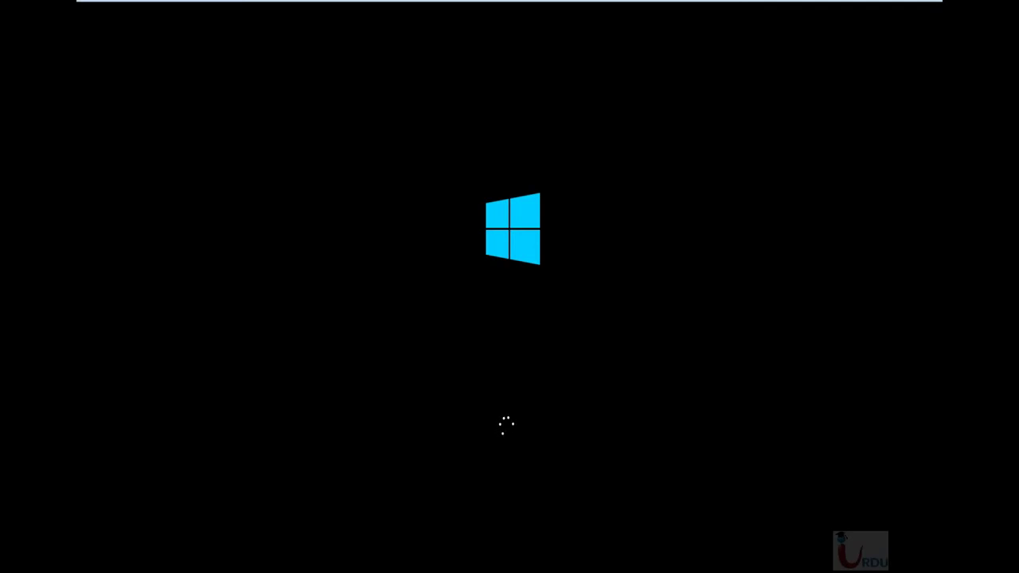
Exit full screen to the windowed Library view and release input from the VM with Ctrl+Alt
{"action": "left_click", "coordinate": [586, 542]}
{"action": "mouse_move", "coordinate": [833, 6]}
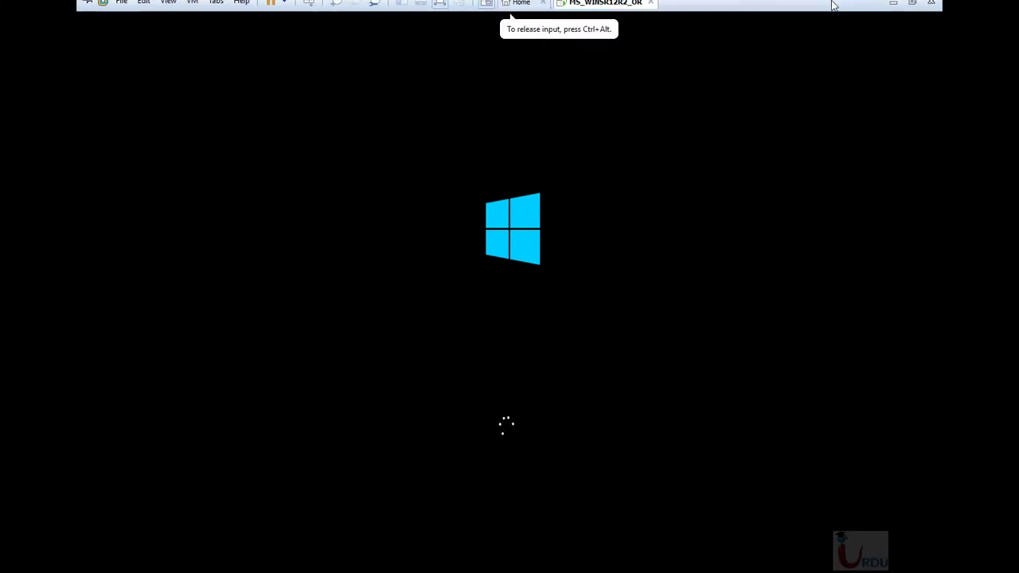
{"action": "left_click", "coordinate": [913, 9]}
{"action": "key", "text": "ctrl+alt"}
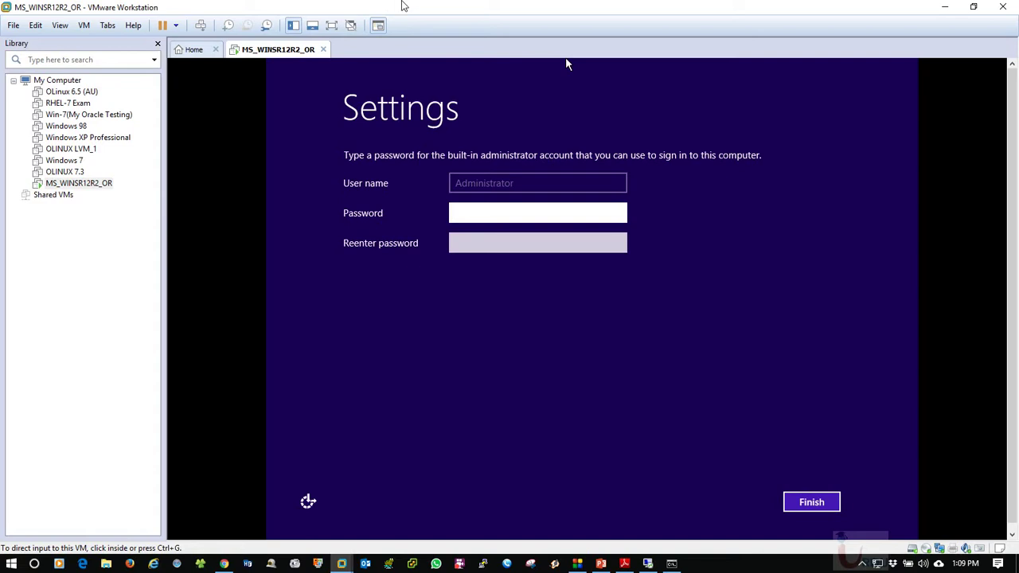
Enter and re-enter the Administrator password, check both with the eye icon, and finish setup
{"action": "left_click", "coordinate": [541, 276]}
{"action": "type", "text": "*******"}
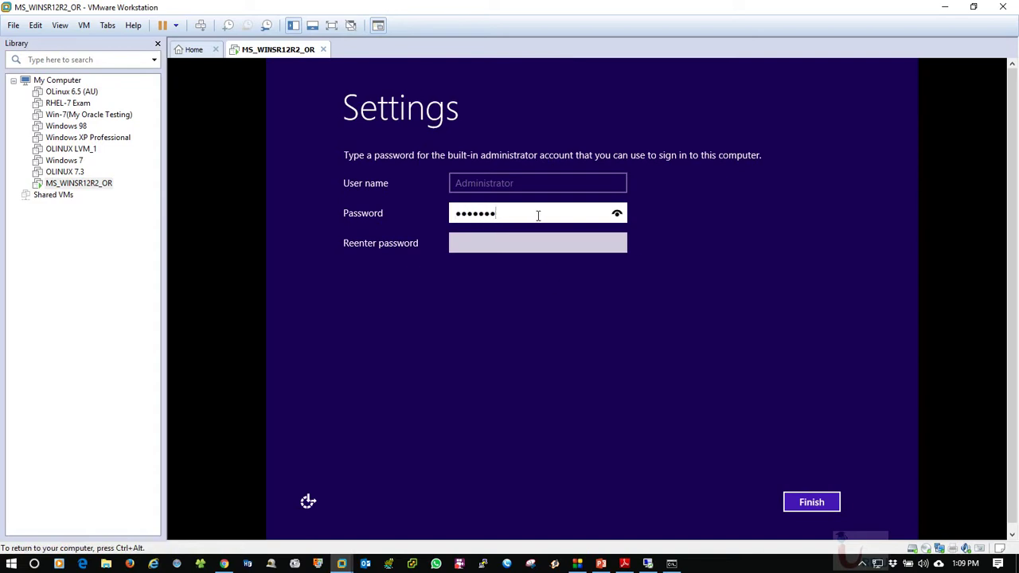
{"action": "left_click", "coordinate": [617, 214]}
{"action": "key", "text": "Tab"}
{"action": "type", "text": "***"}
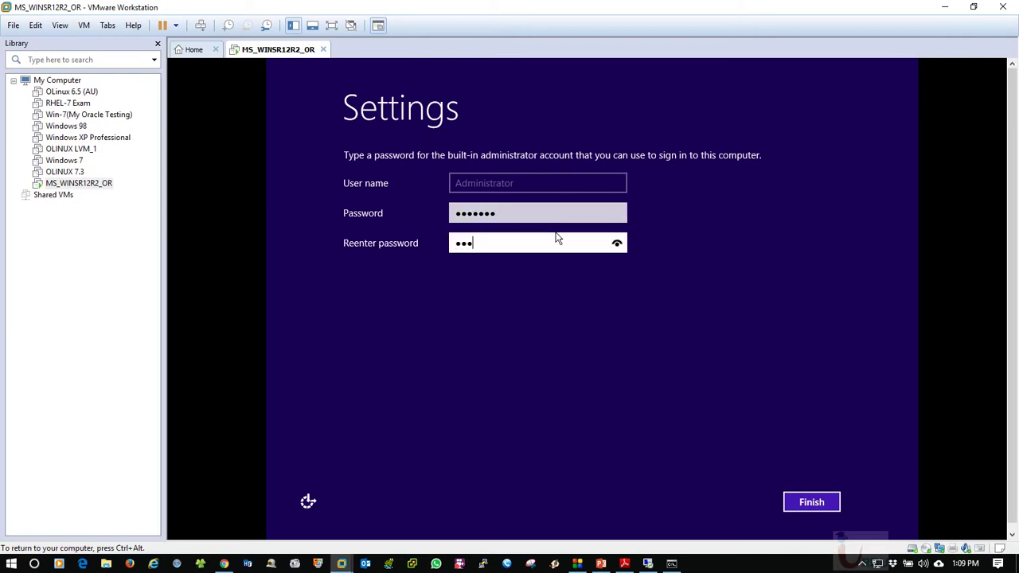
{"action": "type", "text": "***"}
{"action": "type", "text": "*"}
{"action": "left_click", "coordinate": [618, 243]}
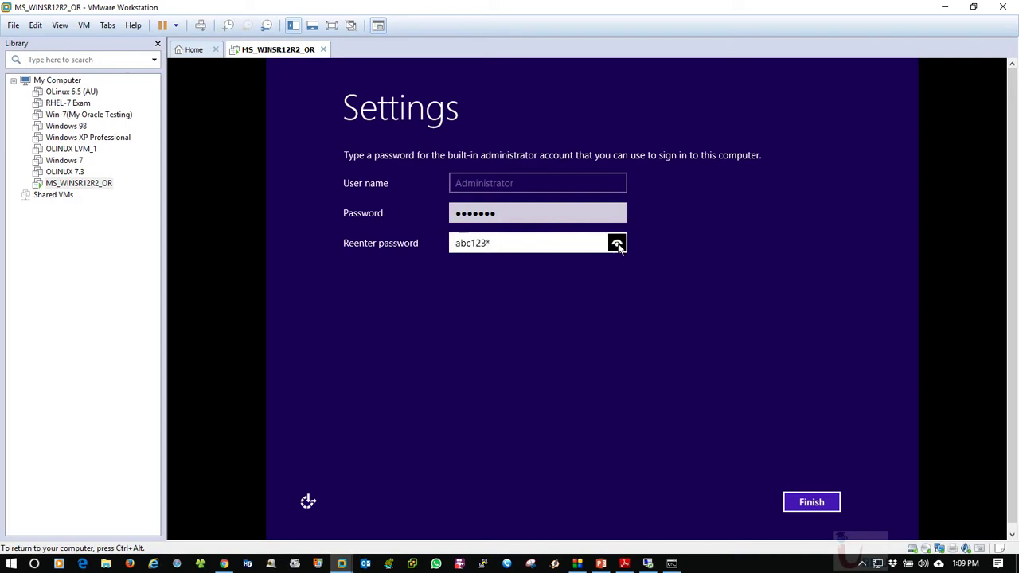
{"action": "left_click", "coordinate": [836, 508]}
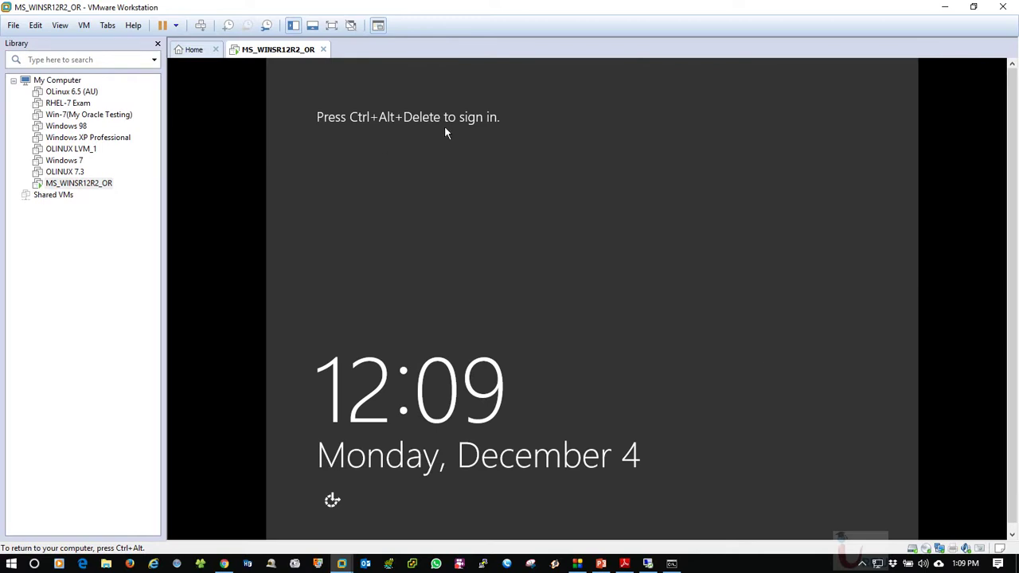
Send Ctrl+Alt+Del to the VM and sign in as Administrator with the password
{"action": "right_click", "coordinate": [273, 51]}
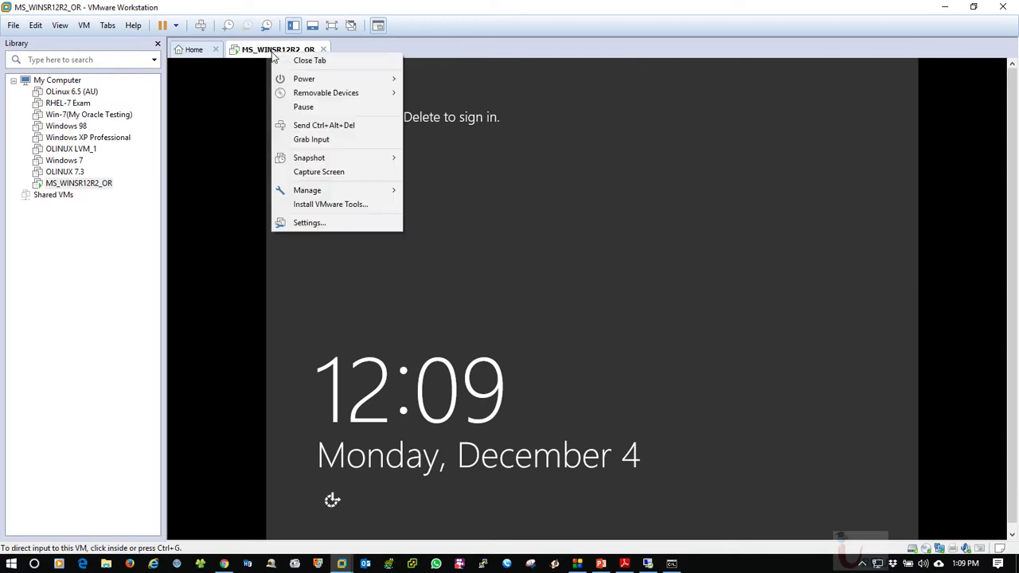
{"action": "left_click", "coordinate": [319, 126]}
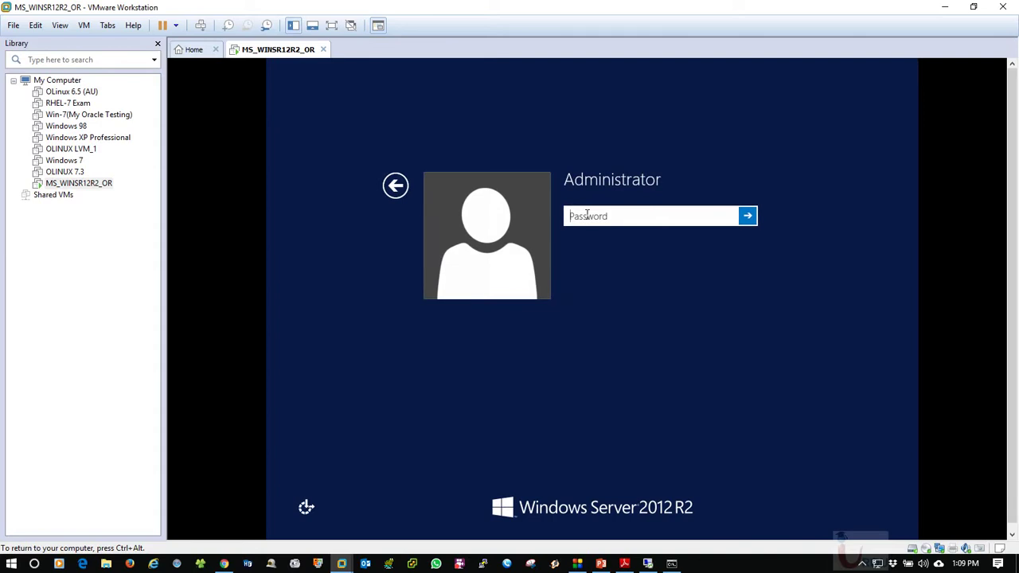
{"action": "type", "text": "******"}
{"action": "key", "text": "Return"}
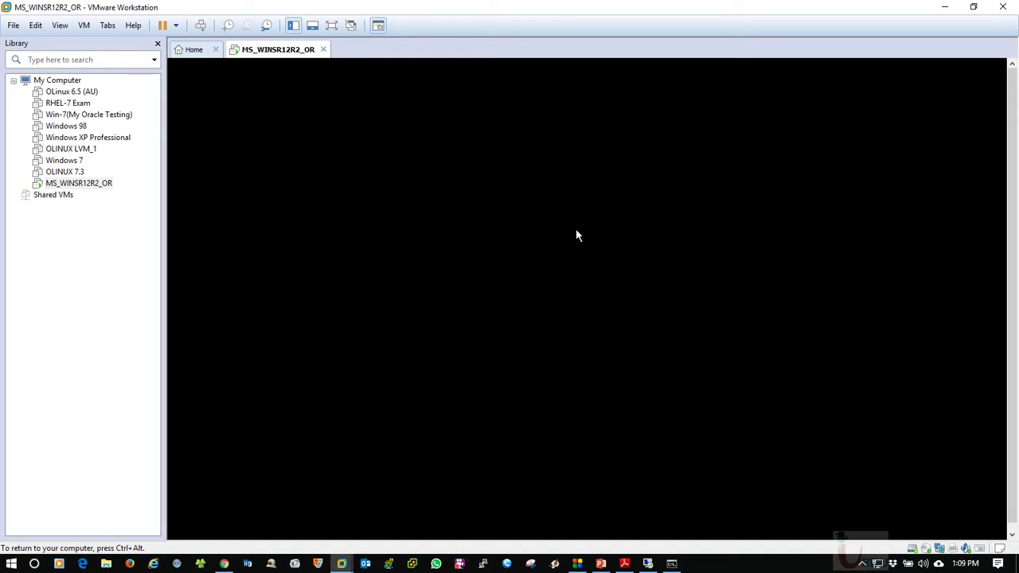
Release input to the host and launch Notepad from the Run prompt, enlarging its window
{"action": "key", "text": "ctrl+alt"}
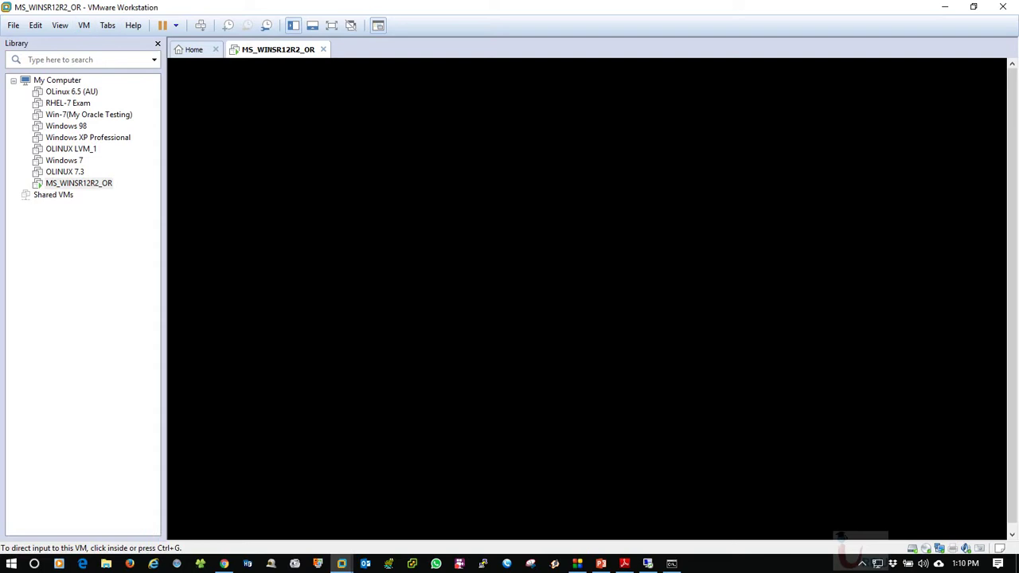
{"action": "key", "text": "super+r"}
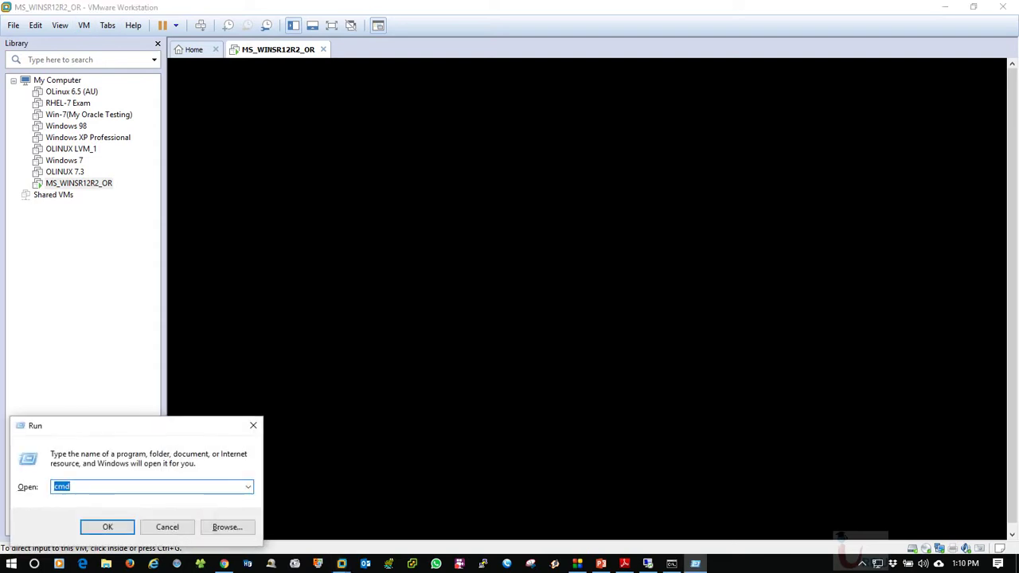
{"action": "type", "text": "notepad"}
{"action": "key", "text": "BackSpace"}
{"action": "key", "text": "BackSpace"}
{"action": "key", "text": "BackSpace"}
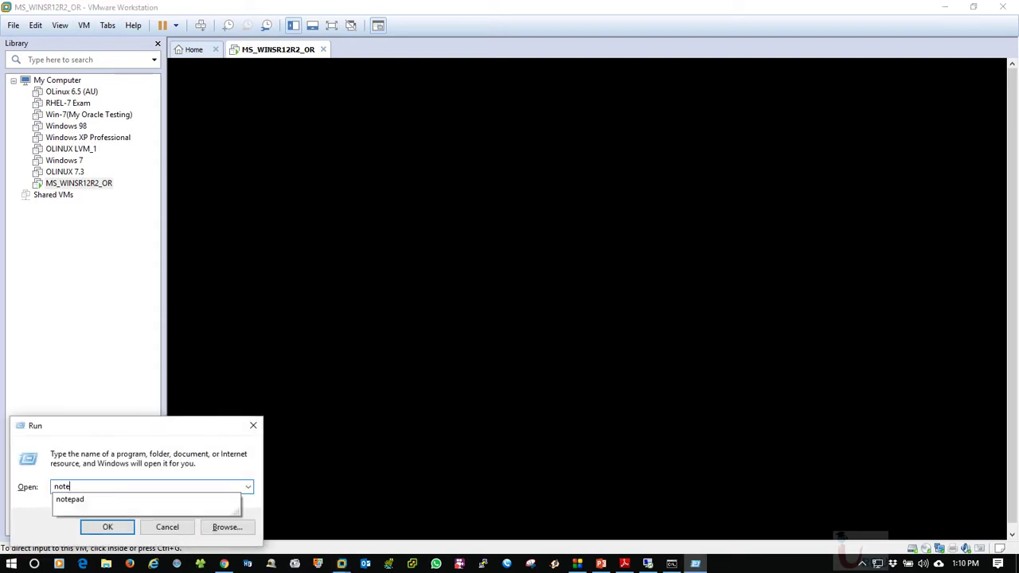
{"action": "type", "text": "pad"}
{"action": "key", "text": "Return"}
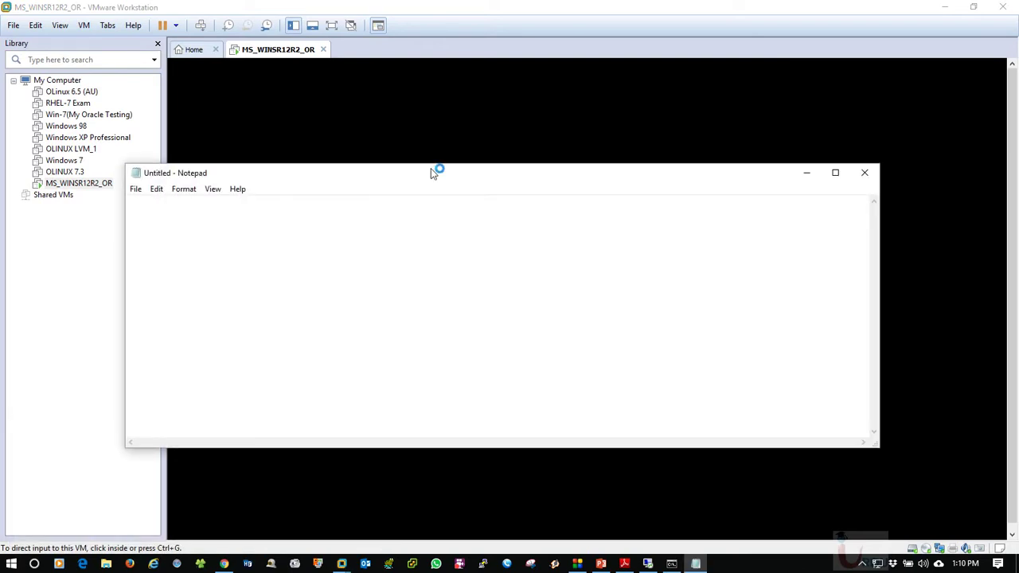
{"action": "left_click_drag", "start_coordinate": [430, 167], "coordinate": [360, 79]}
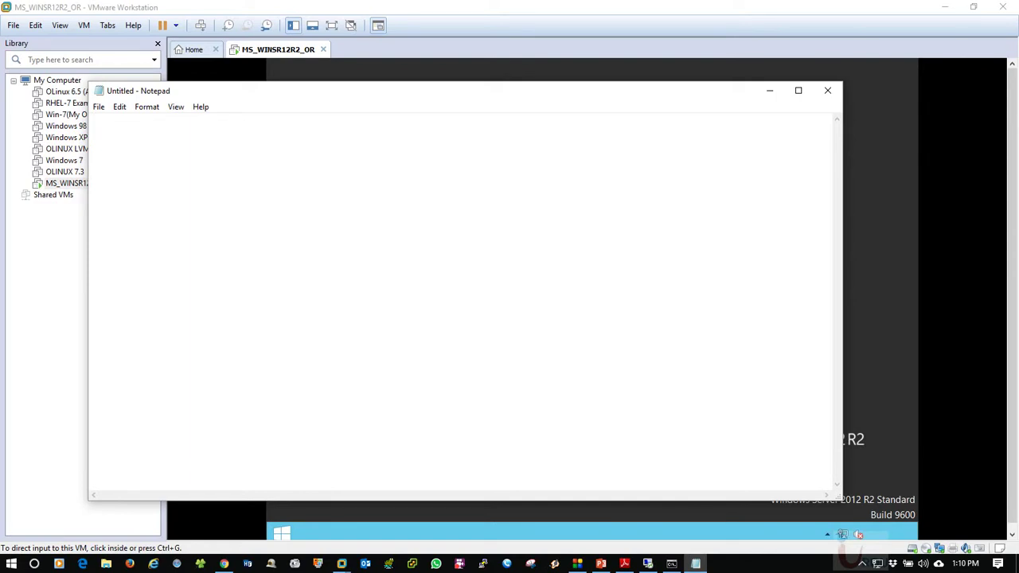
Type 'Installed OS' and 'Basic Configurations' lines followed by a dashed divider
{"action": "type", "text": "Insta"}
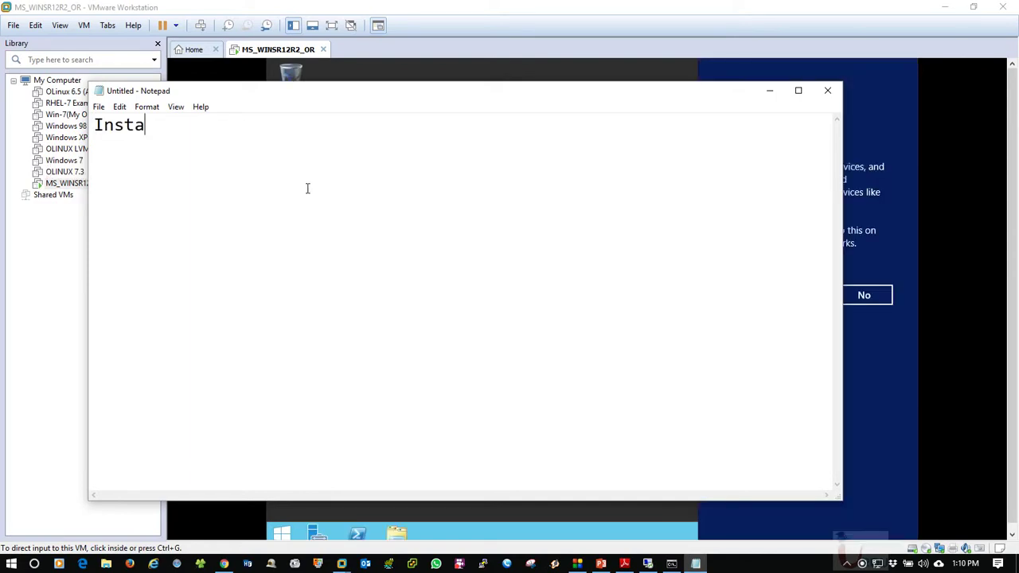
{"action": "type", "text": "lled OS"}
{"action": "key", "text": "Return"}
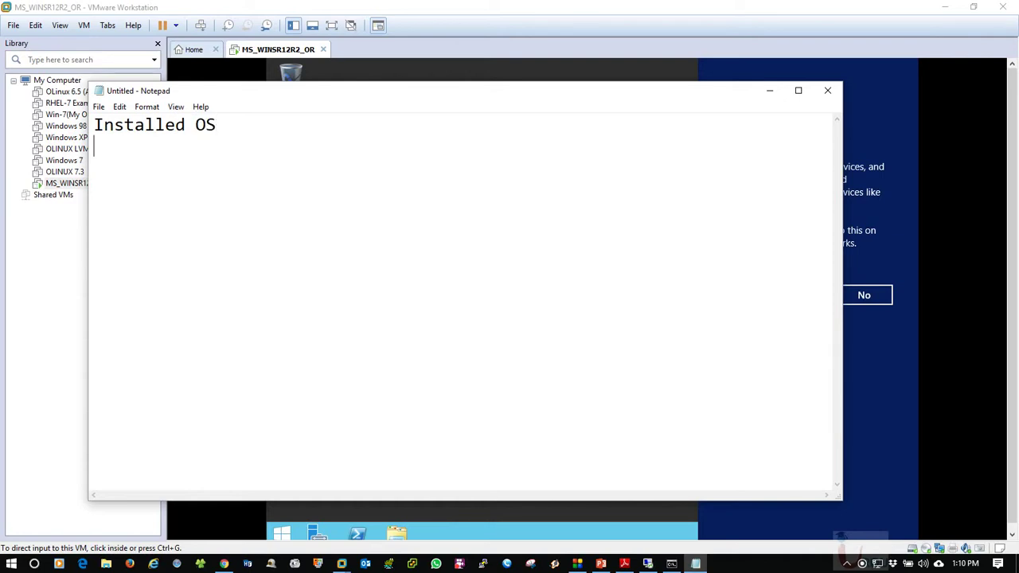
{"action": "type", "text": "Basic COnfig"}
{"action": "key", "text": "BackSpace"}
{"action": "type", "text": "g"}
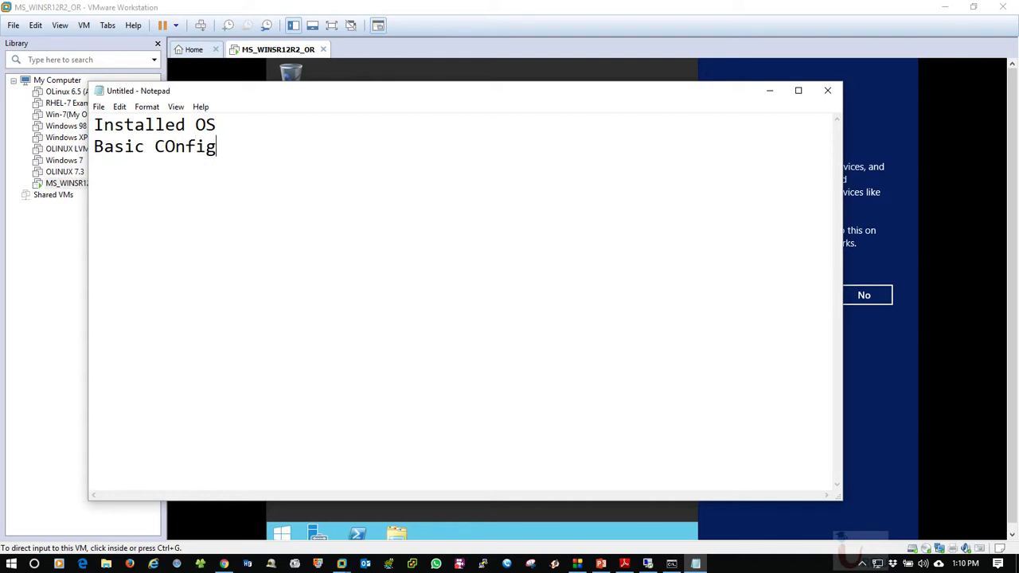
{"action": "type", "text": "urations"}
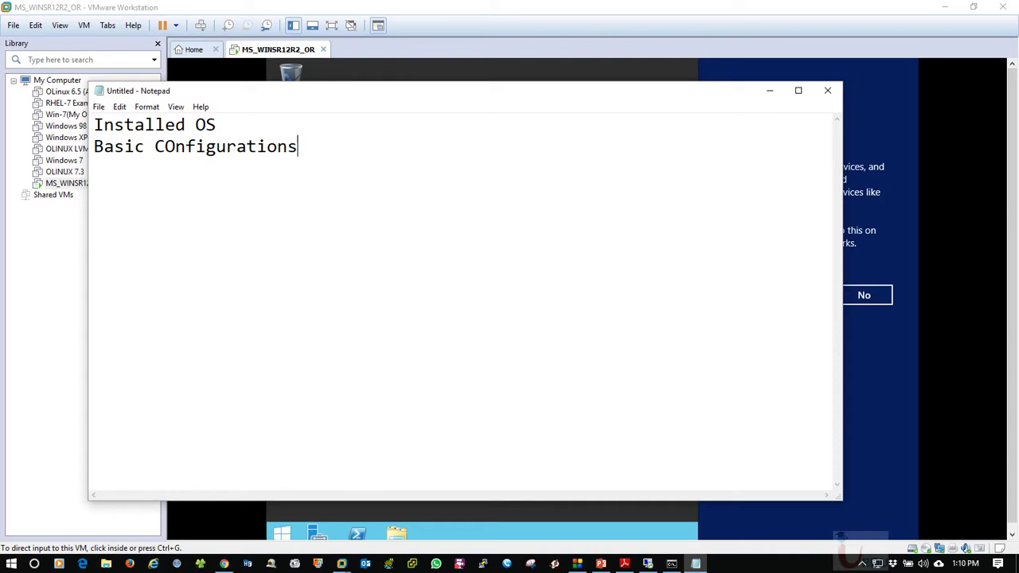
{"action": "key", "text": "Return"}
{"action": "key", "text": "Return"}
{"action": "type", "text": "--------------------------------------"}
{"action": "key", "text": "Return"}
Fix 'COnfigurations' to lowercase, reposition the Notepad window, and minimize it
{"action": "double_click", "coordinate": [376, 95]}
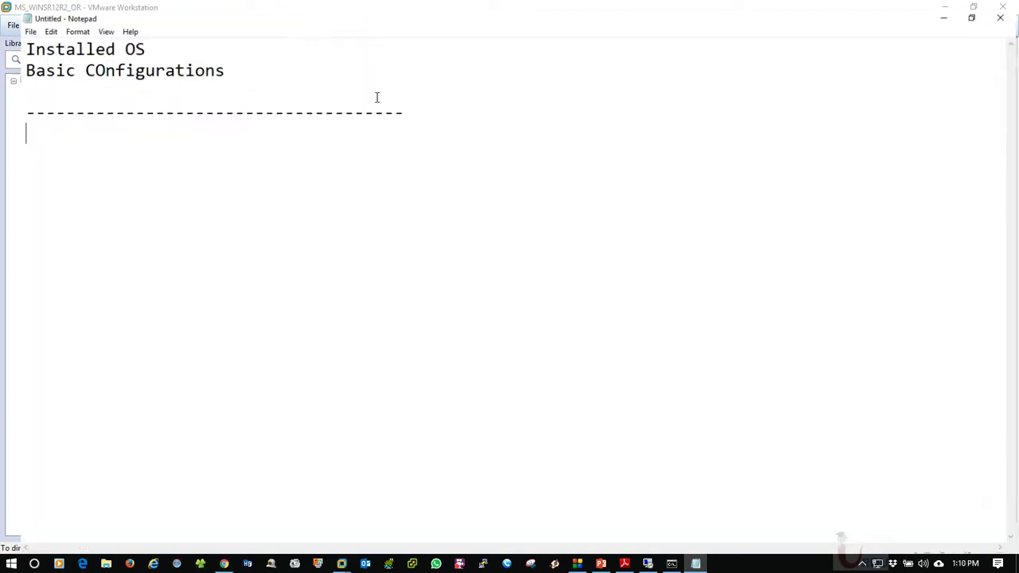
{"action": "double_click", "coordinate": [311, 5]}
{"action": "left_click_drag", "start_coordinate": [419, 91], "coordinate": [375, 54]}
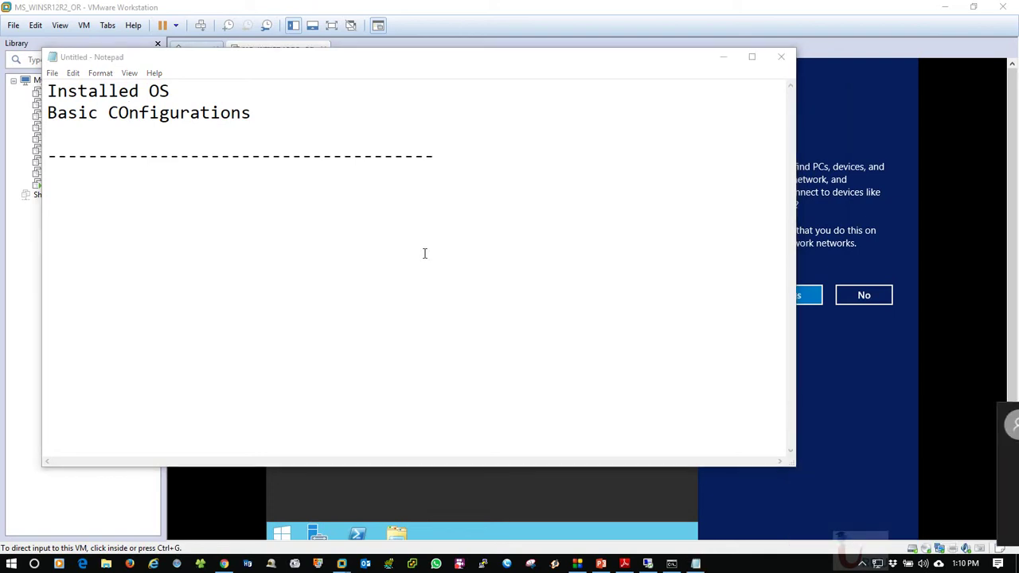
{"action": "left_click", "coordinate": [130, 113]}
{"action": "key", "text": "BackSpace"}
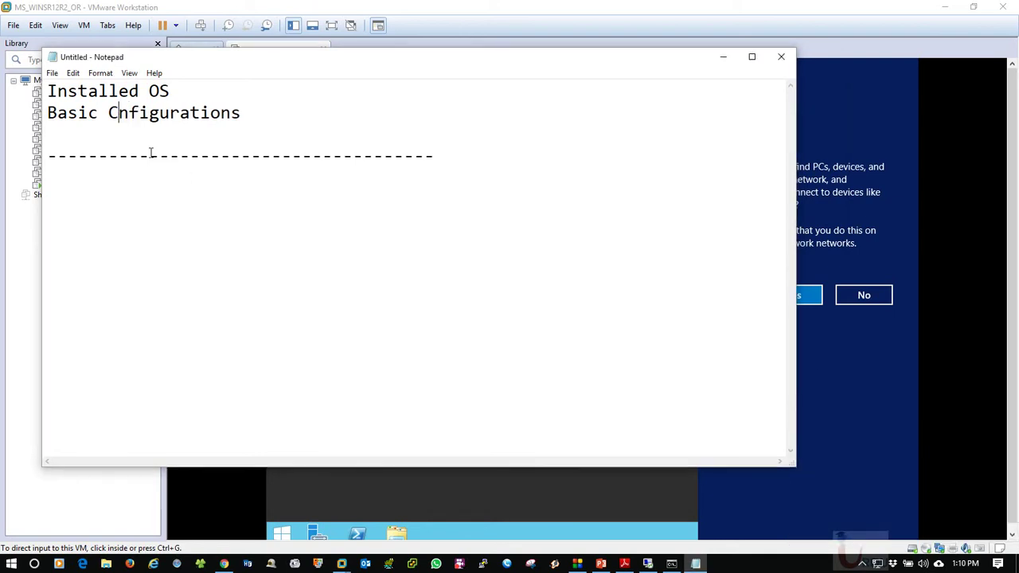
{"action": "type", "text": "c"}
{"action": "key", "text": "BackSpace"}
{"action": "type", "text": "o"}
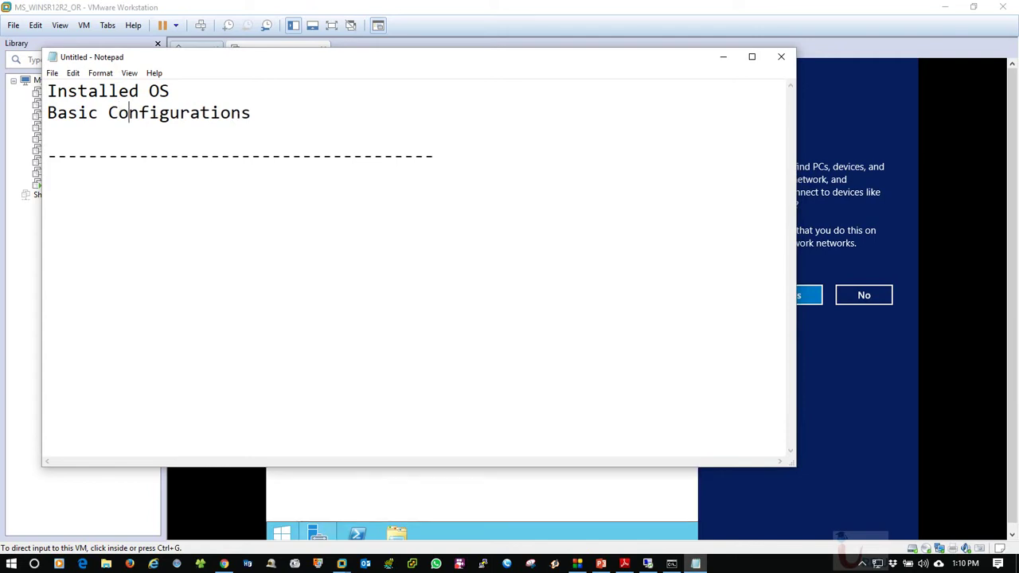
{"action": "key", "text": "Down"}
{"action": "key", "text": "Down"}
{"action": "key", "text": "Down"}
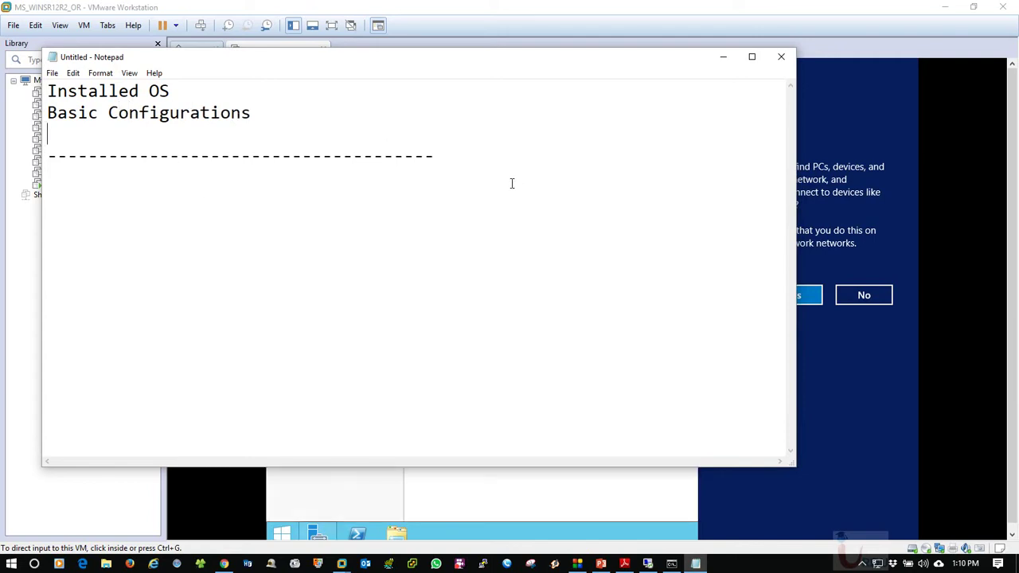
{"action": "left_click_drag", "start_coordinate": [478, 57], "coordinate": [442, 33]}
{"action": "left_click_drag", "start_coordinate": [507, 43], "coordinate": [530, 77]}
{"action": "left_click", "coordinate": [725, 68]}
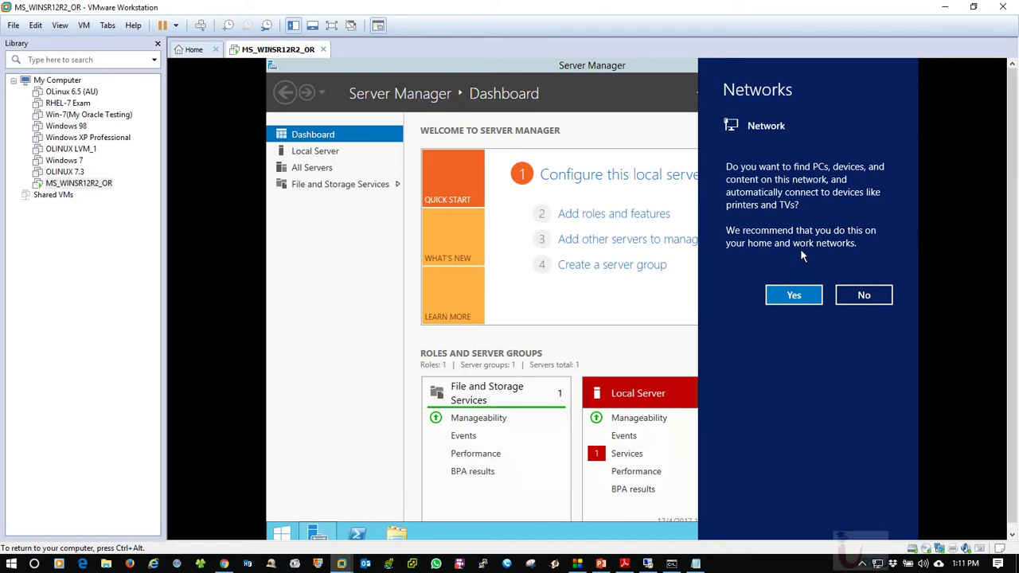
Allow network discovery, then inspect the UALSVC entry in the Services alert and cancel
{"action": "left_click", "coordinate": [792, 299]}
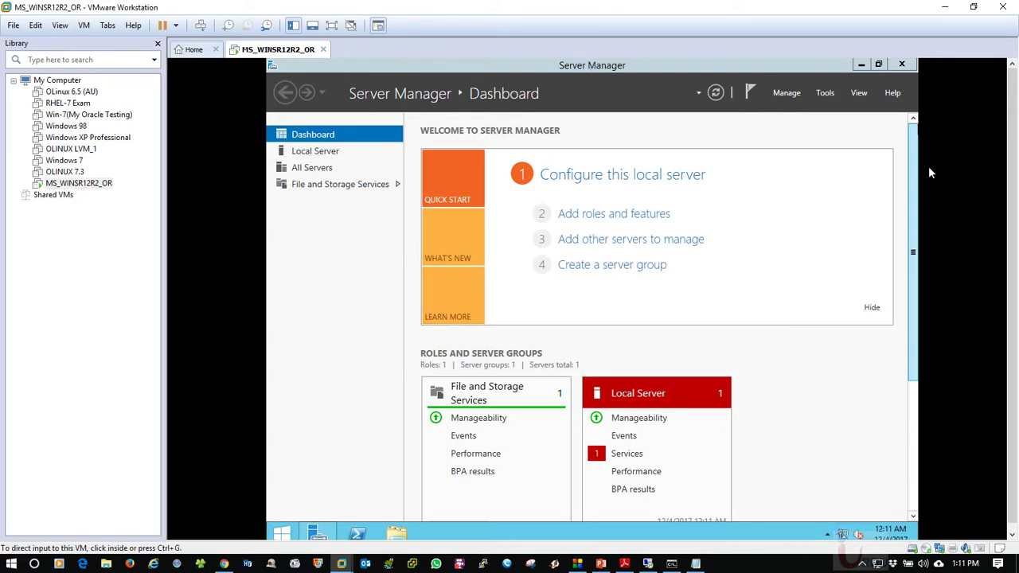
{"action": "left_click_drag", "start_coordinate": [915, 171], "coordinate": [916, 199]}
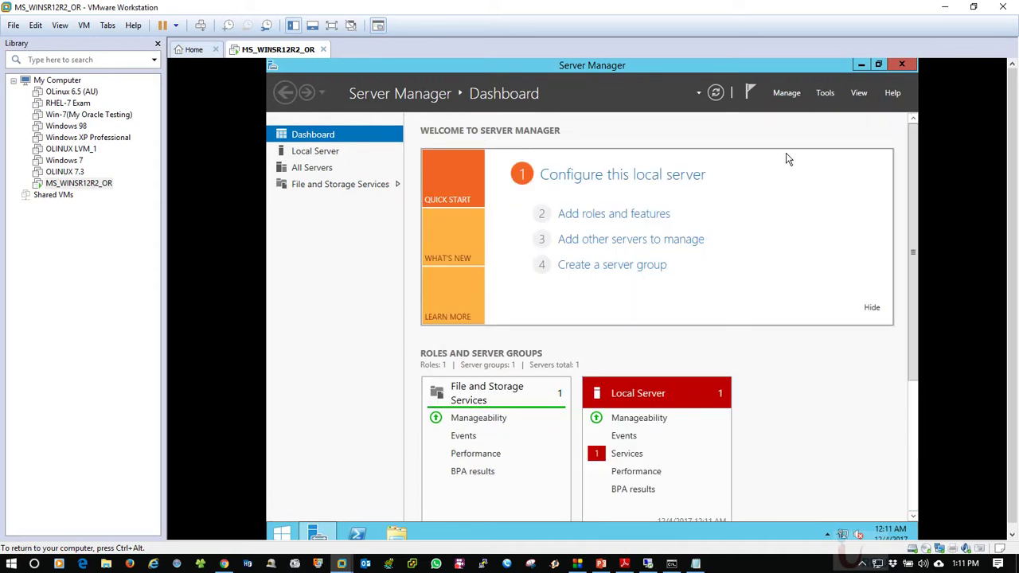
{"action": "left_click", "coordinate": [627, 454]}
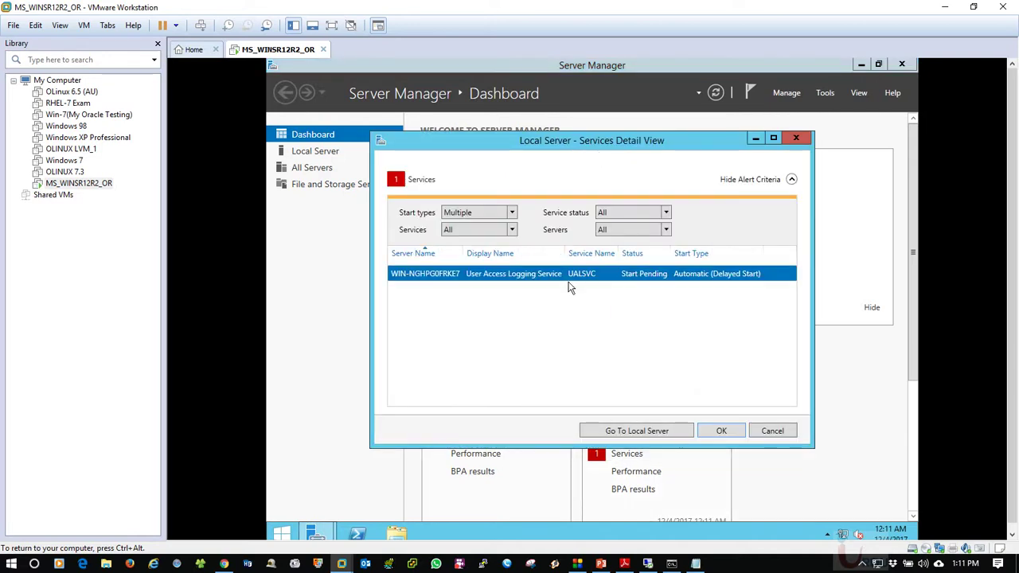
{"action": "left_click", "coordinate": [481, 276]}
{"action": "left_click", "coordinate": [771, 430]}
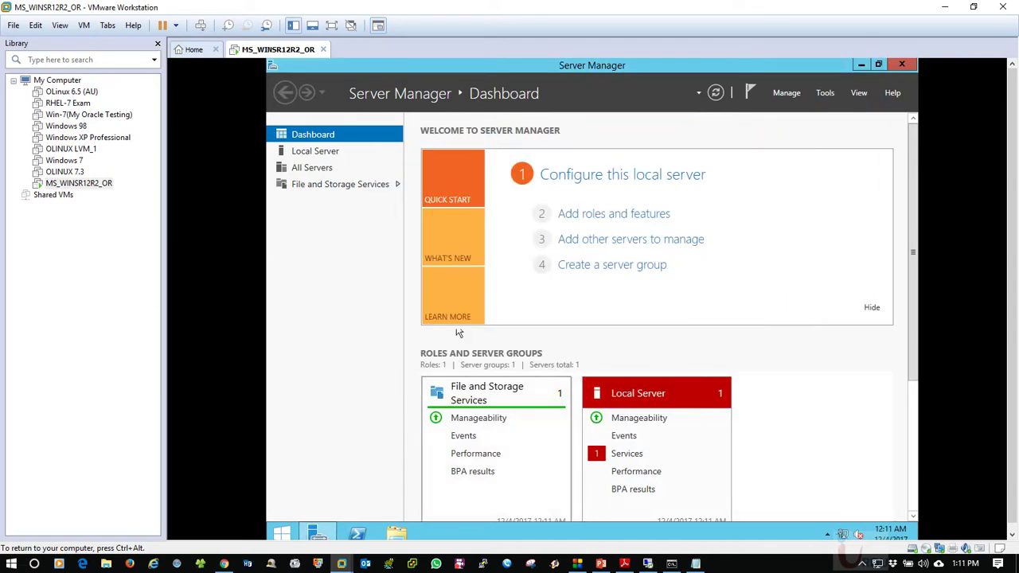
Close Server Manager to reach the server desktop
{"action": "scroll", "coordinate": [917, 188], "scroll_direction": "down", "scroll_amount": 3}
{"action": "scroll", "coordinate": [917, 170], "scroll_direction": "up", "scroll_amount": 3}
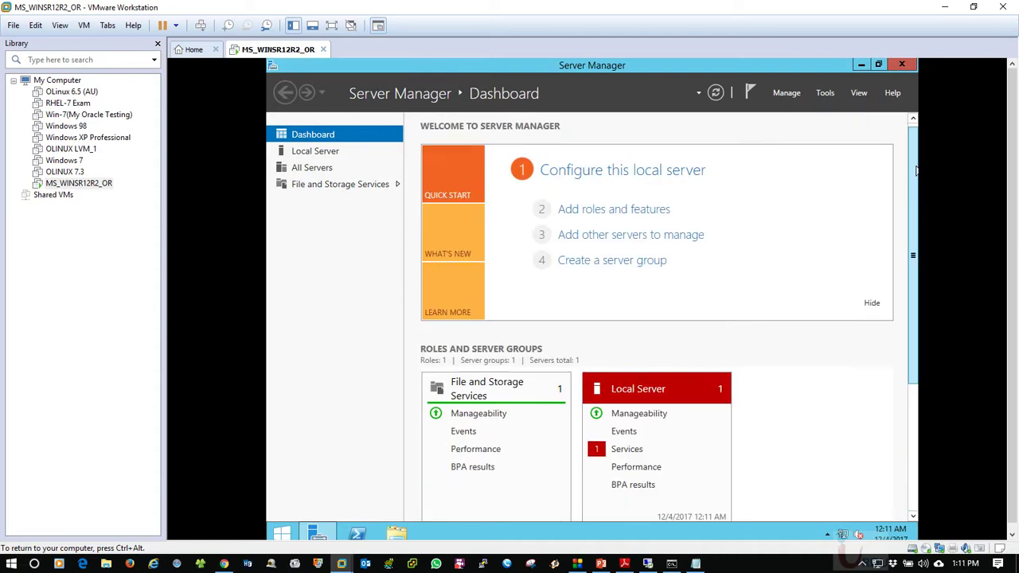
{"action": "left_click", "coordinate": [901, 64]}
Refresh the guest desktop from its right-click menu
{"action": "right_click", "coordinate": [482, 190]}
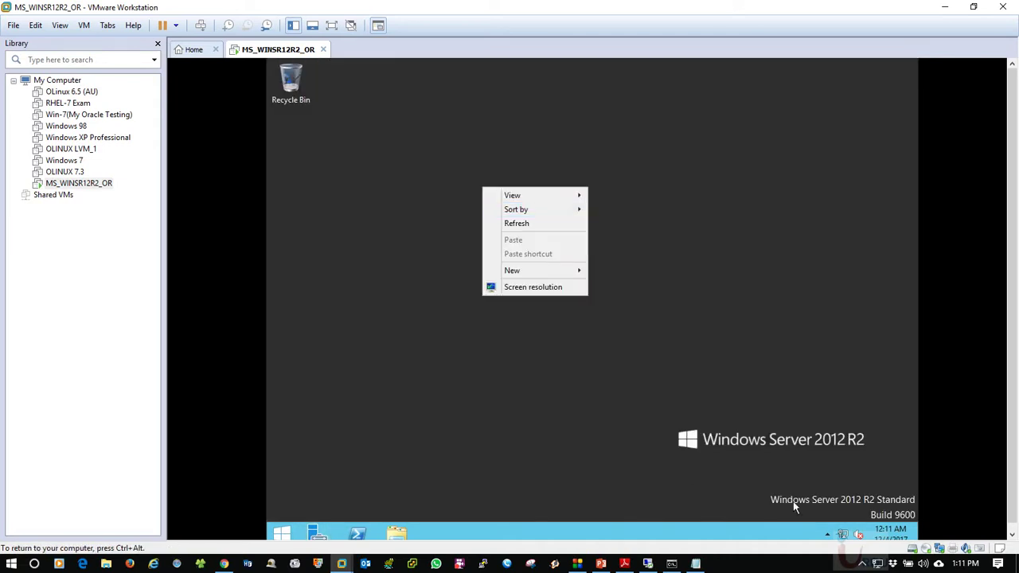
{"action": "left_click", "coordinate": [898, 518]}
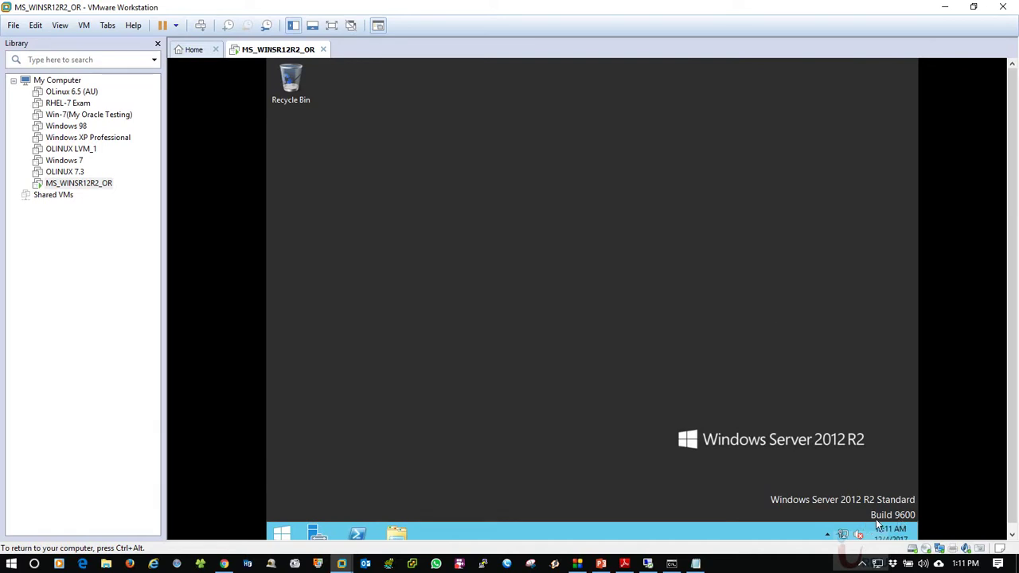
{"action": "right_click", "coordinate": [679, 336]}
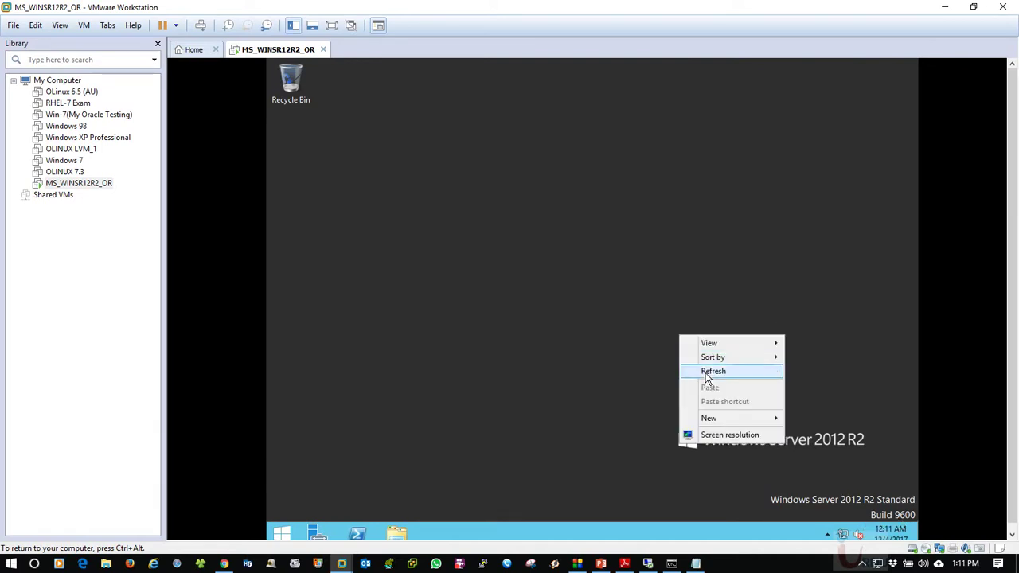
{"action": "left_click", "coordinate": [706, 372]}
{"action": "right_click", "coordinate": [609, 306]}
{"action": "left_click", "coordinate": [637, 344]}
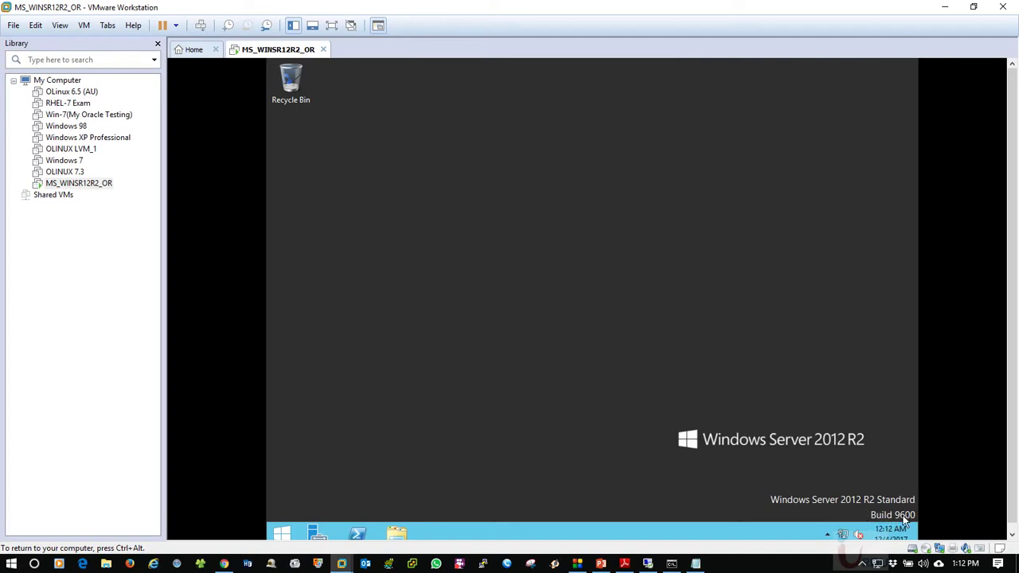
{"action": "right_click", "coordinate": [504, 239]}
{"action": "left_click", "coordinate": [531, 274]}
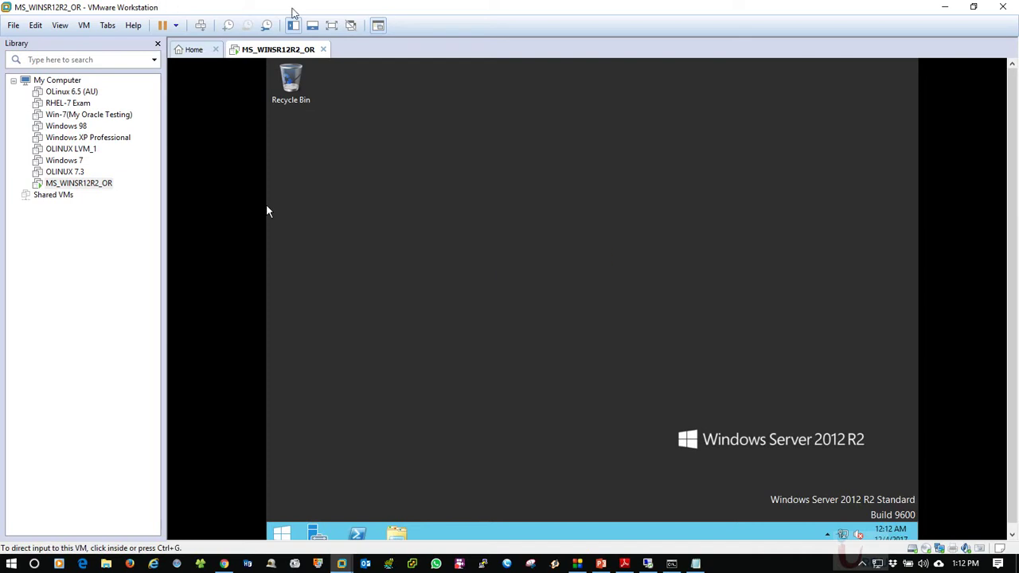
Refresh again in full-screen view, exit full screen, and open the VM's Settings
{"action": "left_click", "coordinate": [332, 25]}
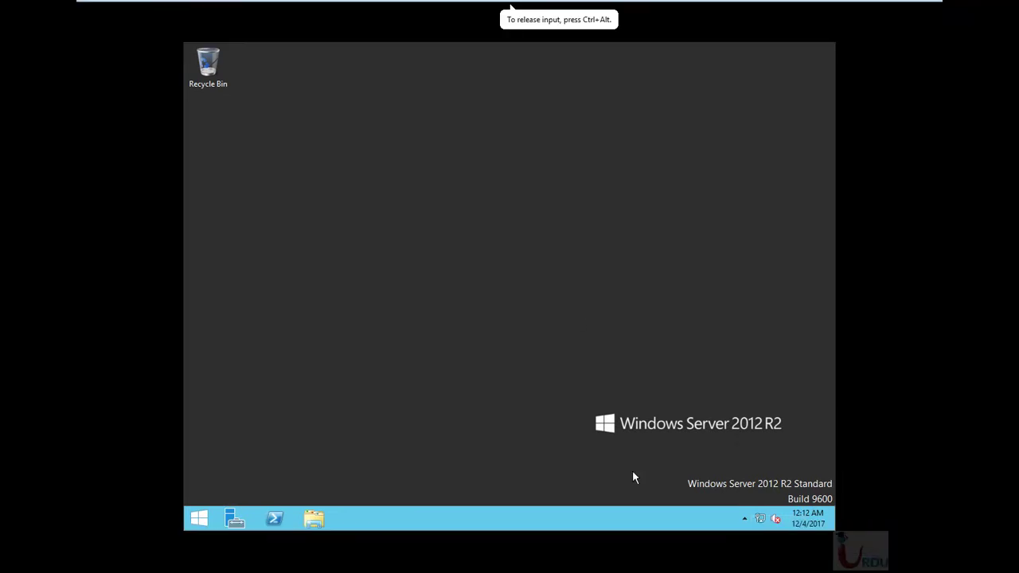
{"action": "right_click", "coordinate": [462, 245]}
{"action": "left_click", "coordinate": [487, 280]}
{"action": "right_click", "coordinate": [403, 185]}
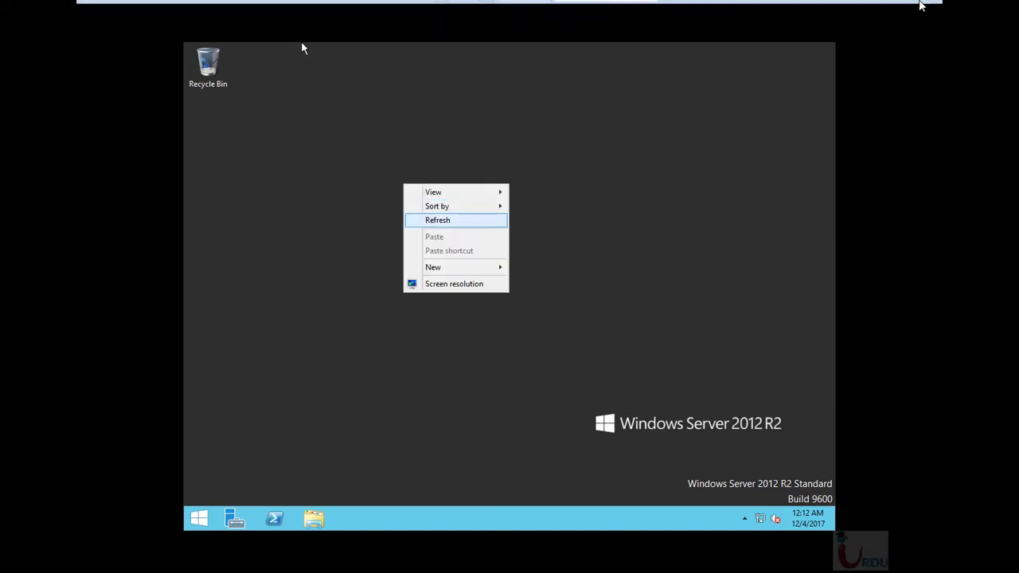
{"action": "left_click", "coordinate": [912, 8]}
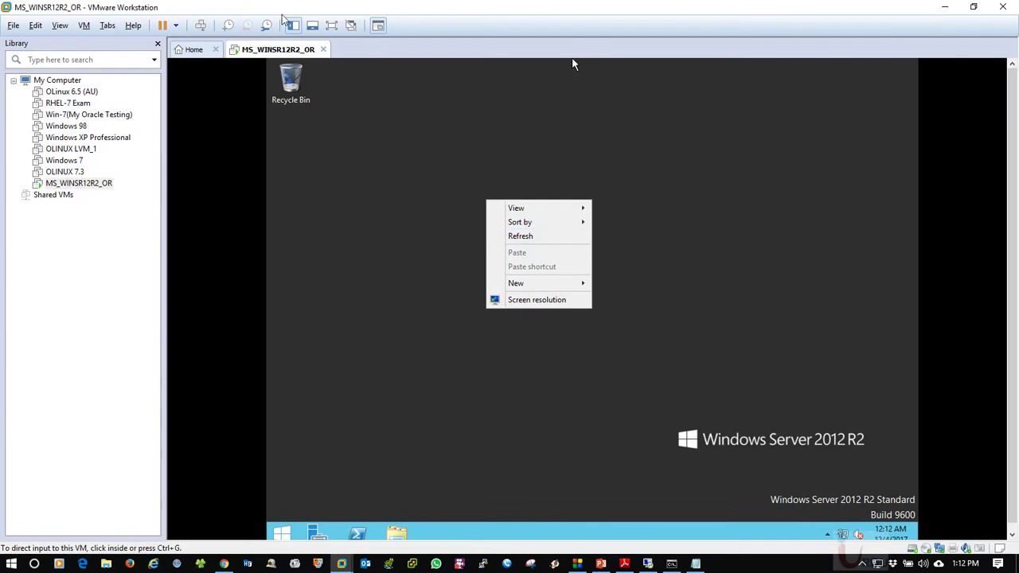
{"action": "right_click", "coordinate": [272, 50]}
{"action": "left_click", "coordinate": [312, 222]}
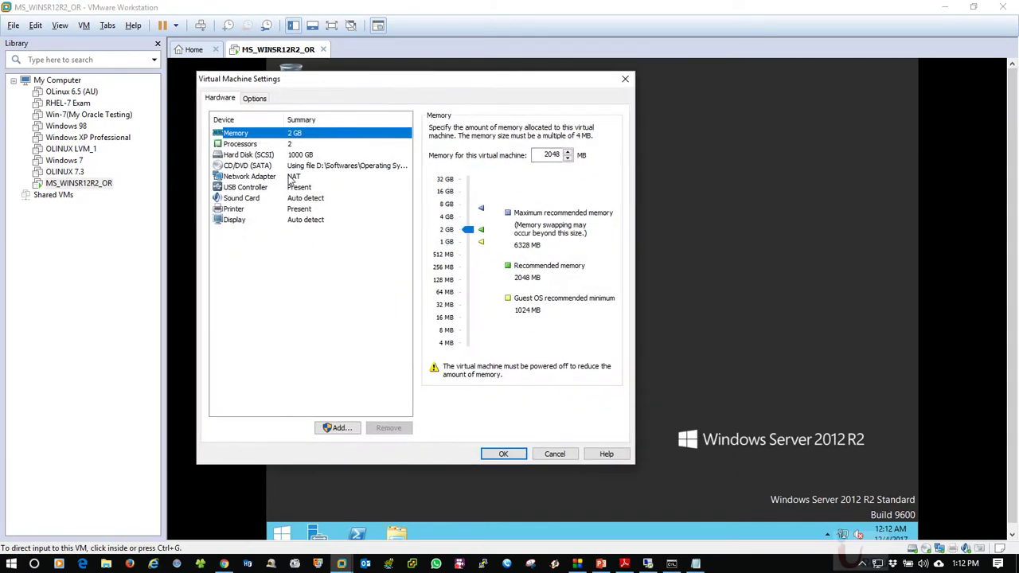
Try the Host-only and Custom (VMnet0) connection options on the Network Adapter page
{"action": "left_click", "coordinate": [246, 176]}
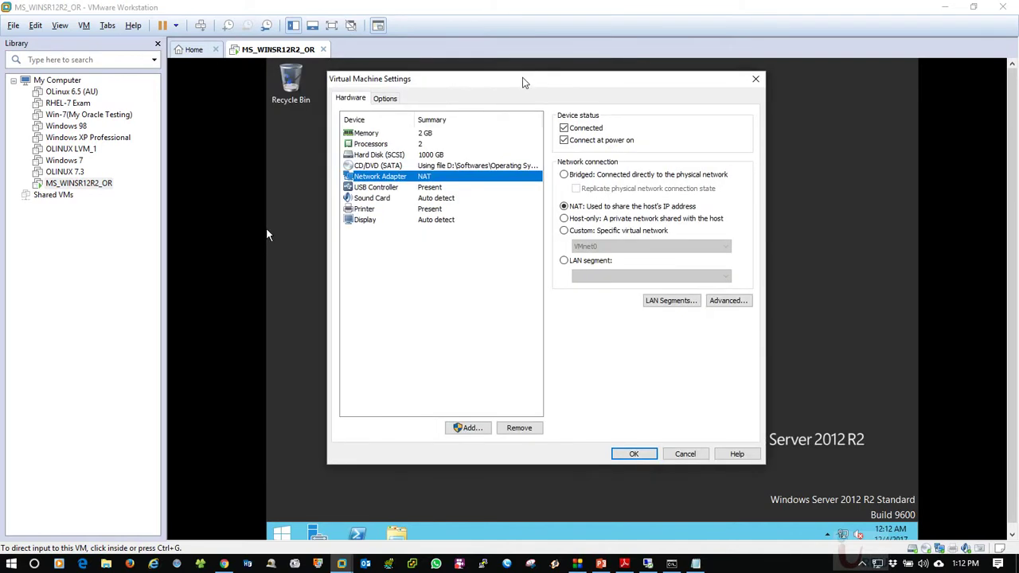
{"action": "left_click", "coordinate": [526, 219]}
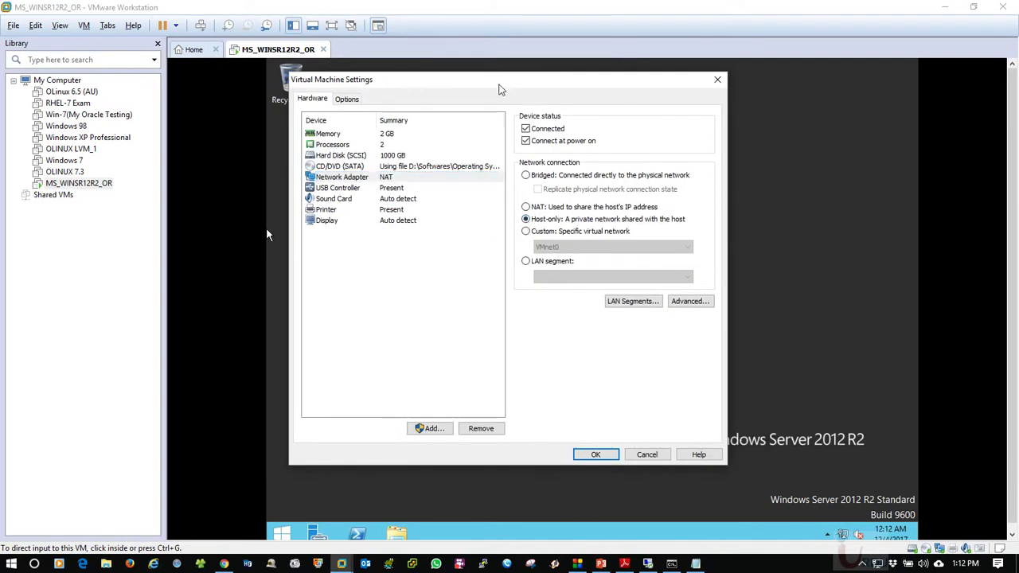
{"action": "left_click_drag", "start_coordinate": [500, 82], "coordinate": [596, 89]}
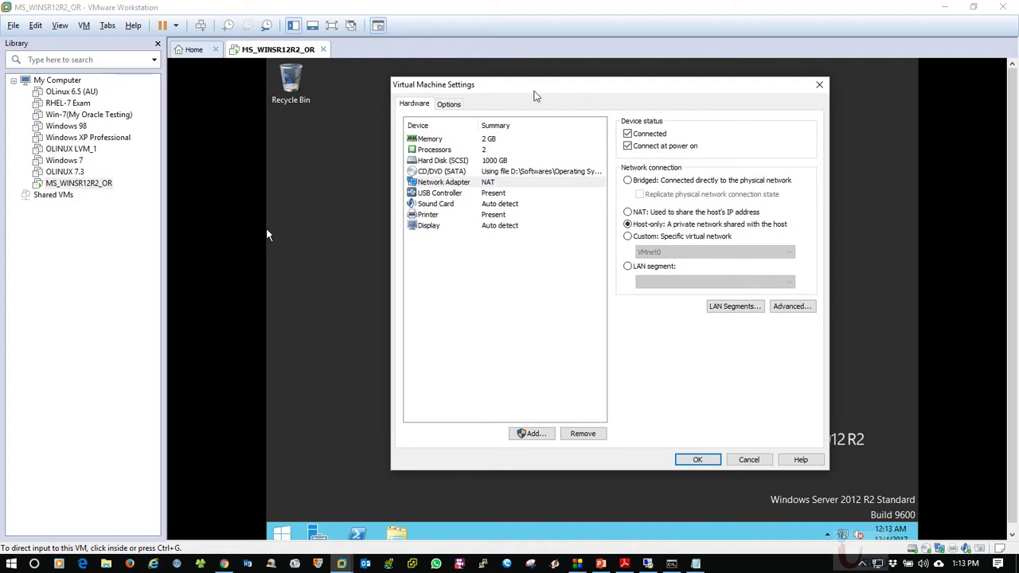
{"action": "left_click_drag", "start_coordinate": [537, 95], "coordinate": [436, 96]}
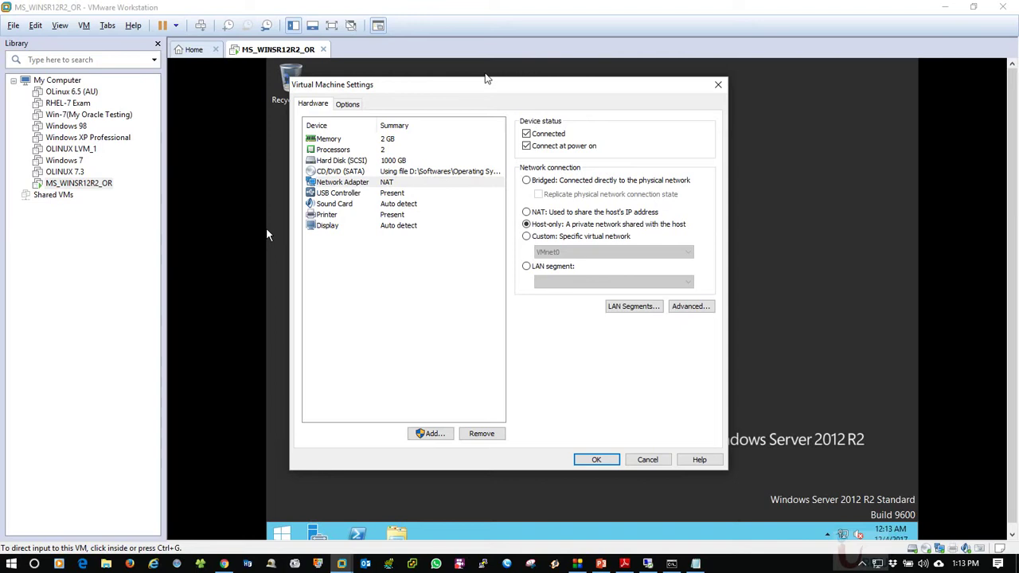
{"action": "left_click_drag", "start_coordinate": [473, 84], "coordinate": [500, 90]}
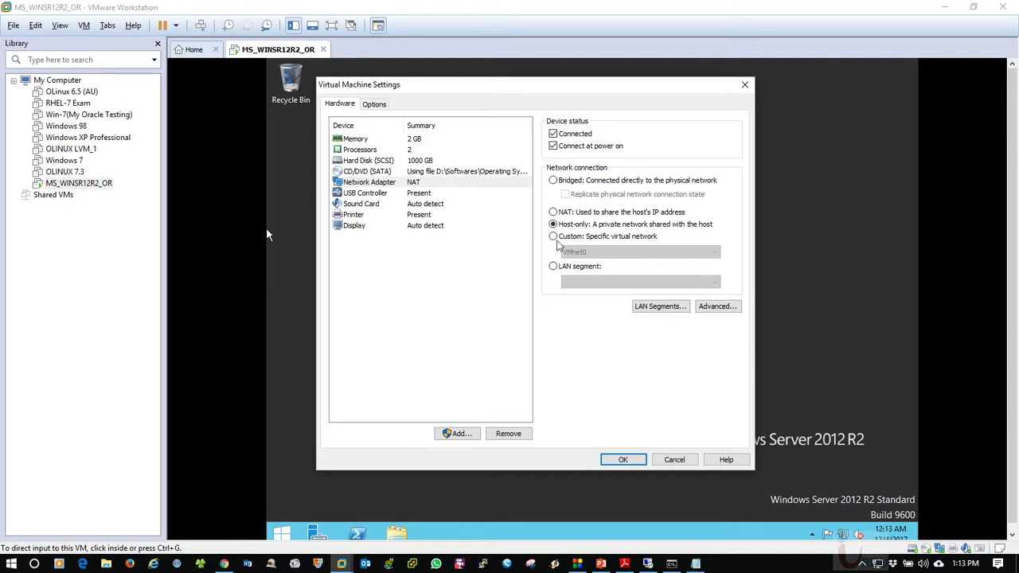
{"action": "left_click", "coordinate": [551, 238]}
{"action": "left_click", "coordinate": [586, 253]}
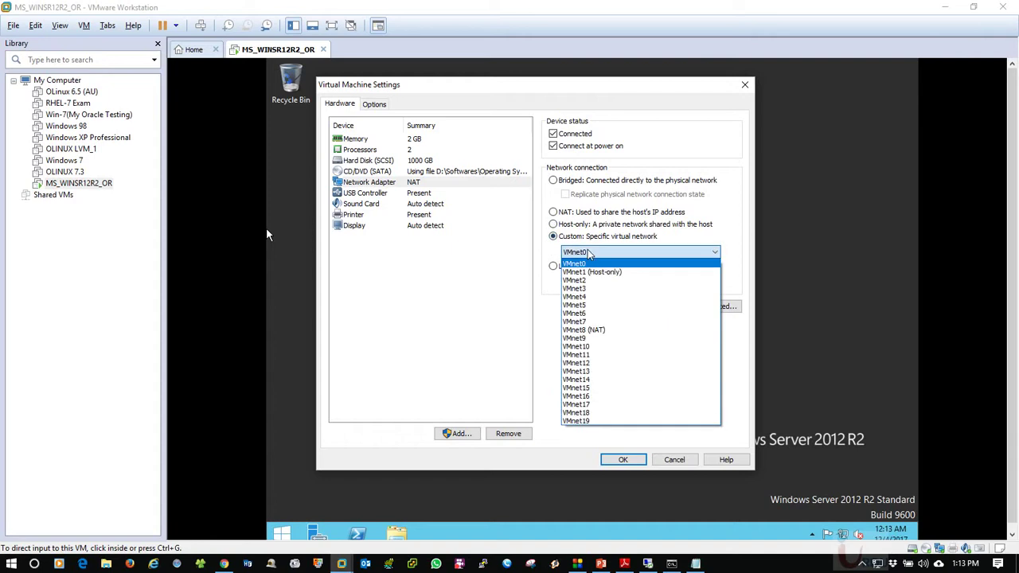
{"action": "left_click", "coordinate": [588, 254]}
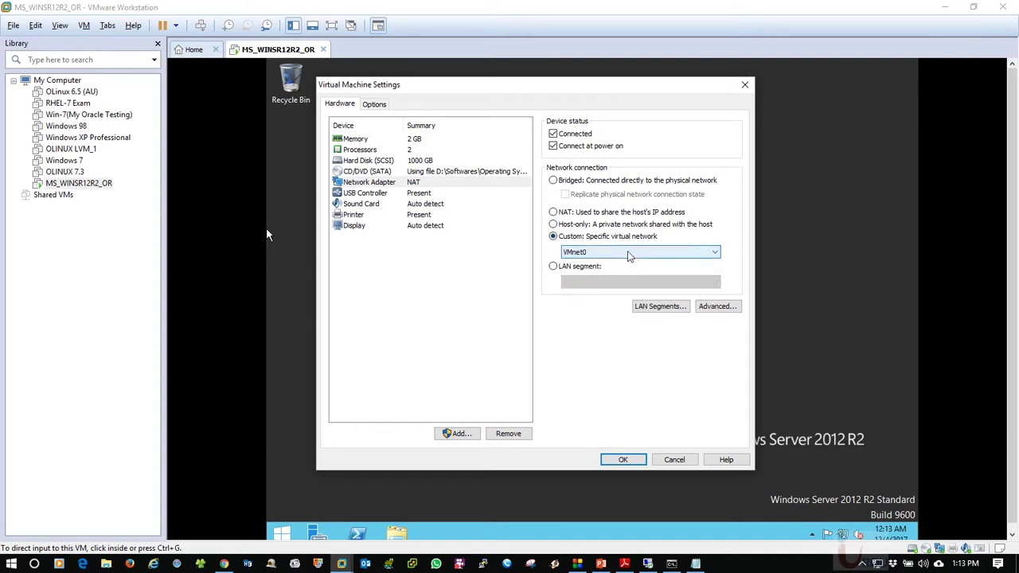
Set the adapter to Bridged with 'Replicate physical network connection state' ticked, and apply with OK
{"action": "left_click", "coordinate": [590, 213]}
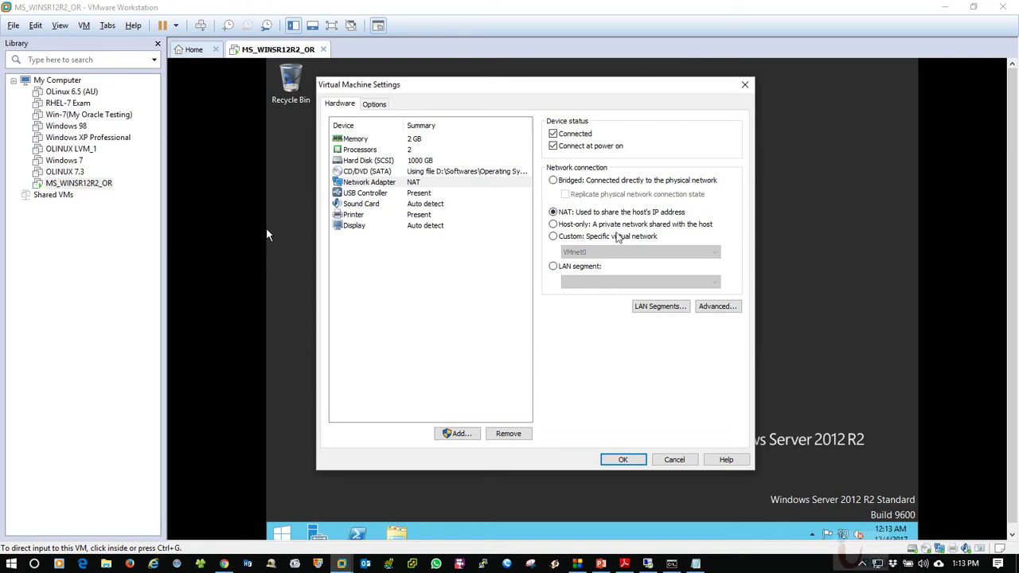
{"action": "left_click", "coordinate": [558, 183]}
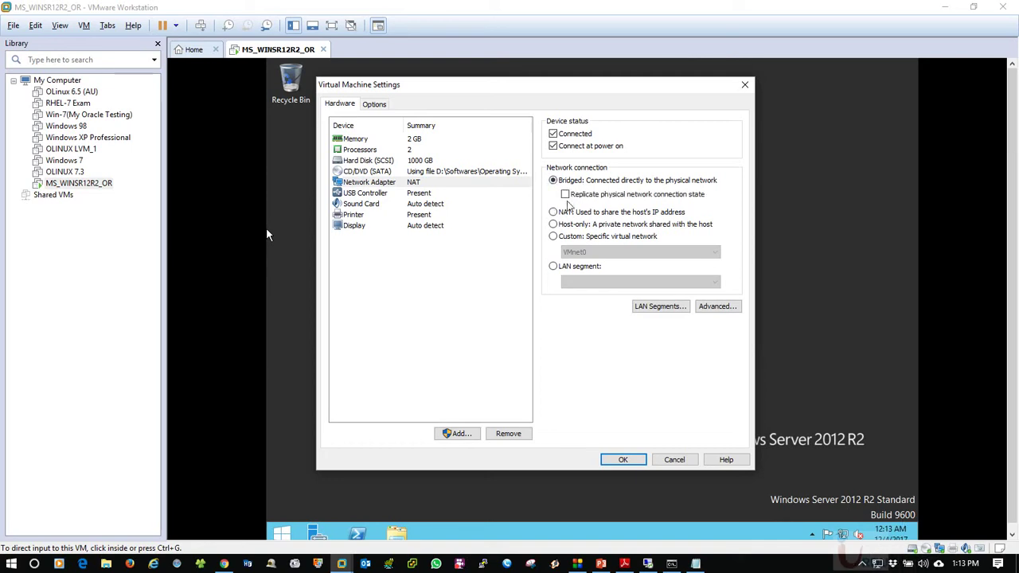
{"action": "left_click", "coordinate": [586, 199]}
{"action": "left_click", "coordinate": [624, 460]}
{"action": "left_click", "coordinate": [531, 240]}
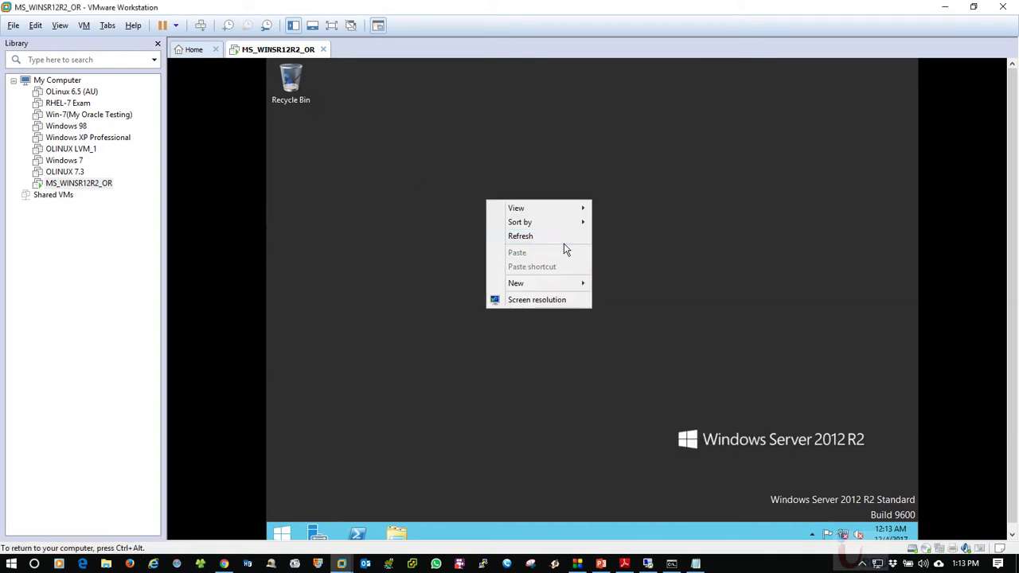
{"action": "left_click", "coordinate": [559, 237]}
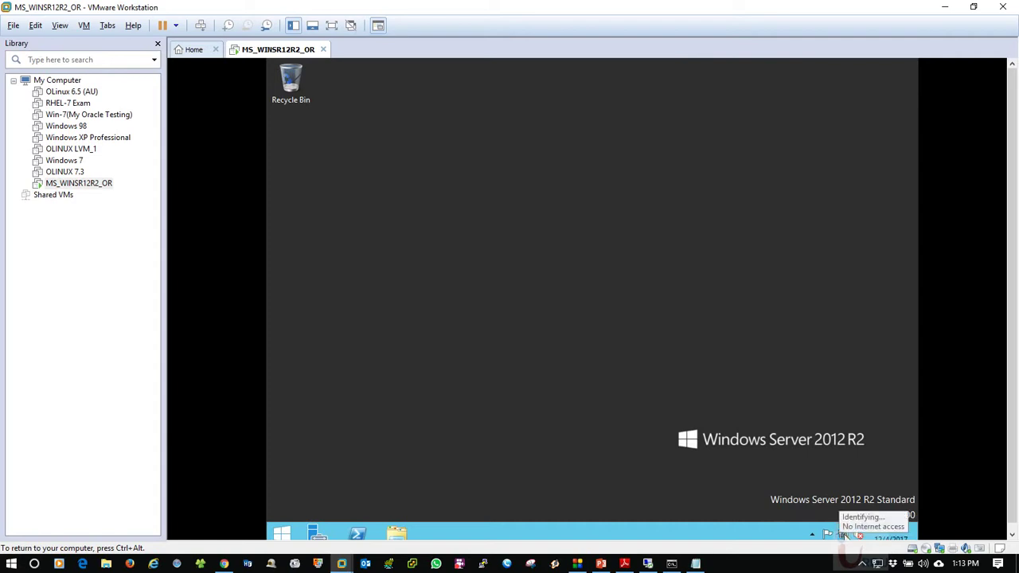
{"action": "right_click", "coordinate": [577, 231]}
{"action": "left_click", "coordinate": [598, 269]}
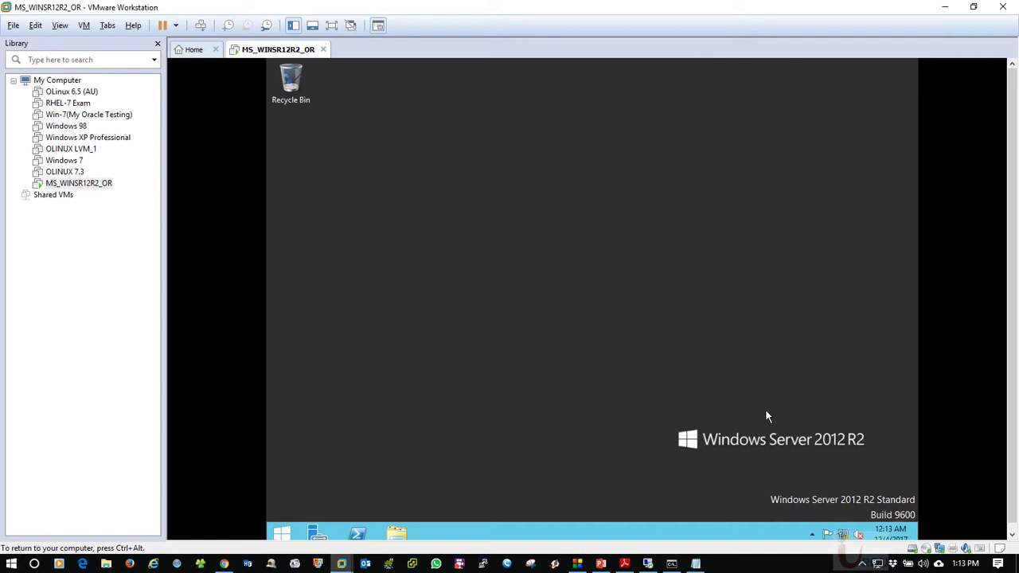
{"action": "right_click", "coordinate": [843, 535]}
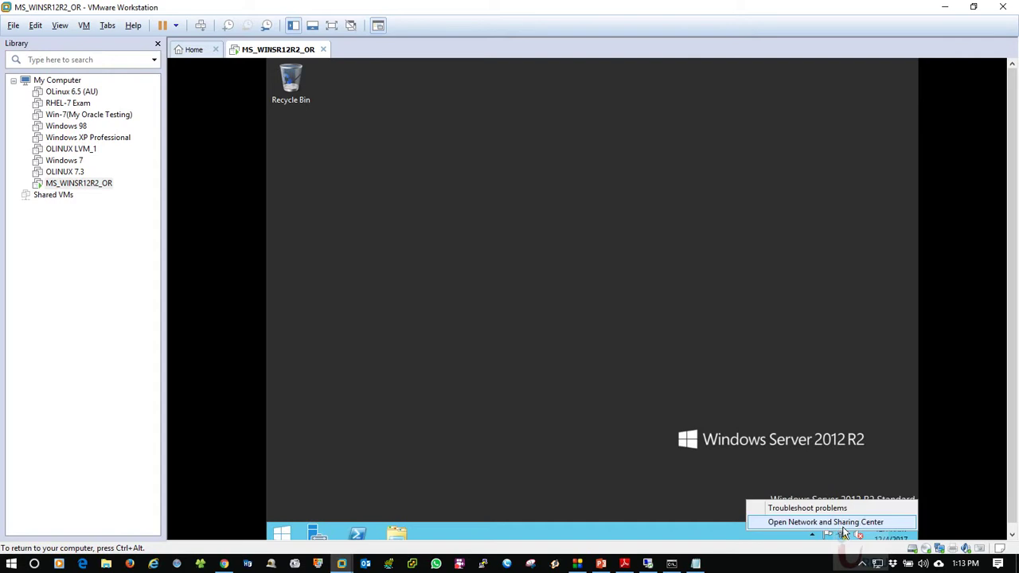
{"action": "left_click", "coordinate": [844, 524]}
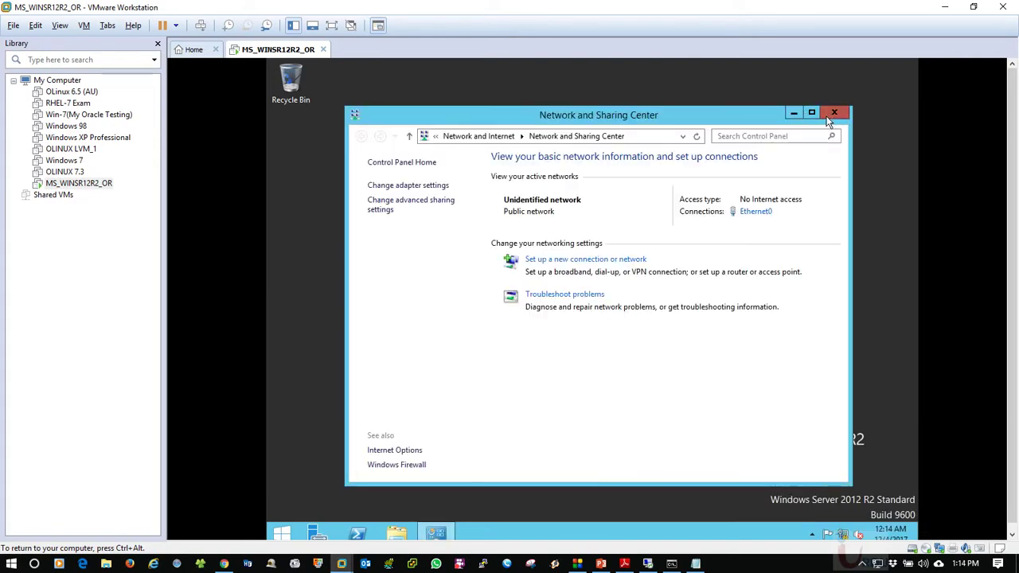
{"action": "left_click", "coordinate": [834, 112]}
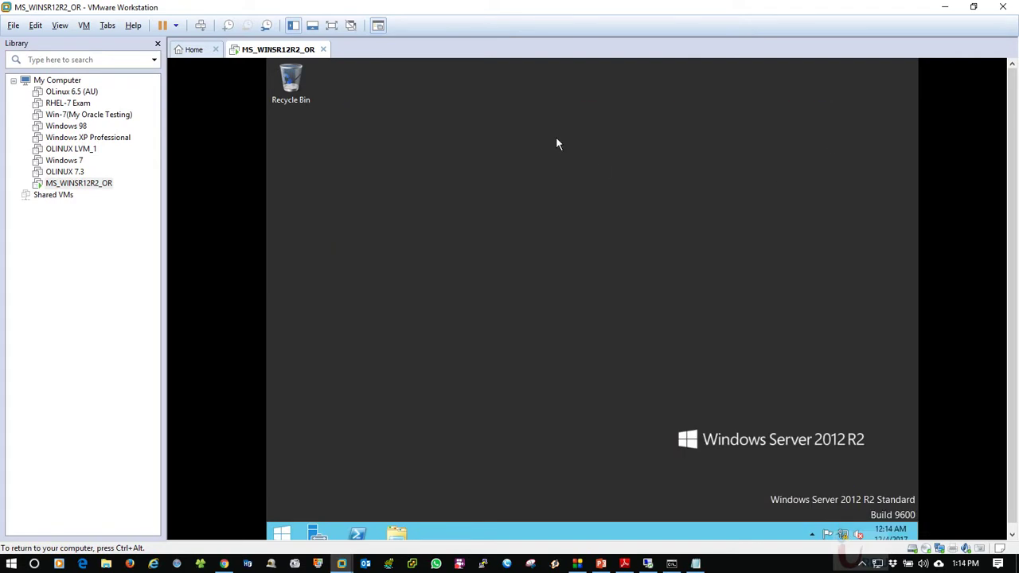
{"action": "right_click", "coordinate": [557, 140]}
{"action": "right_click", "coordinate": [510, 152]}
{"action": "left_click", "coordinate": [583, 190]}
{"action": "right_click", "coordinate": [498, 153]}
{"action": "left_click", "coordinate": [524, 190]}
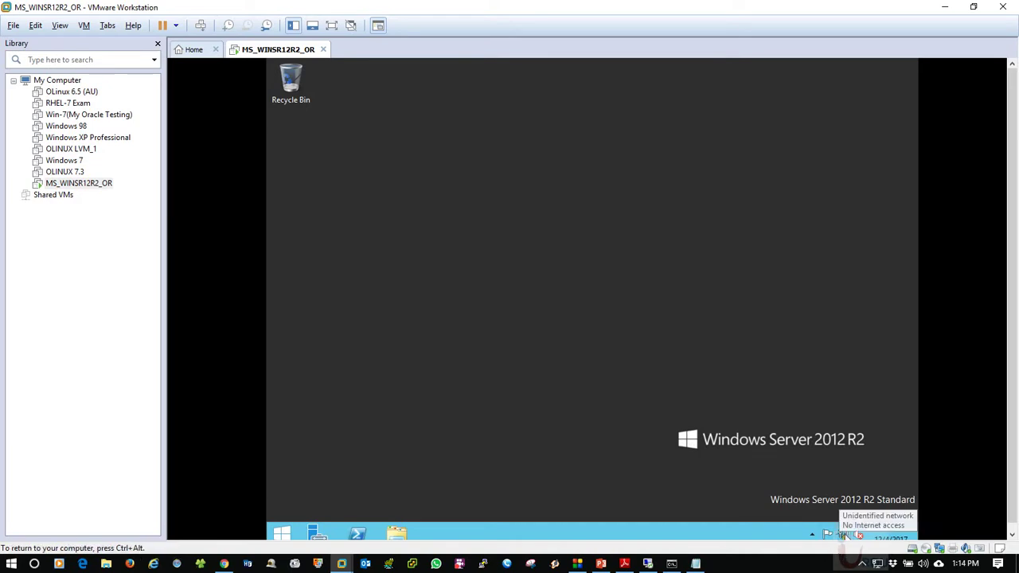
{"action": "right_click", "coordinate": [446, 148]}
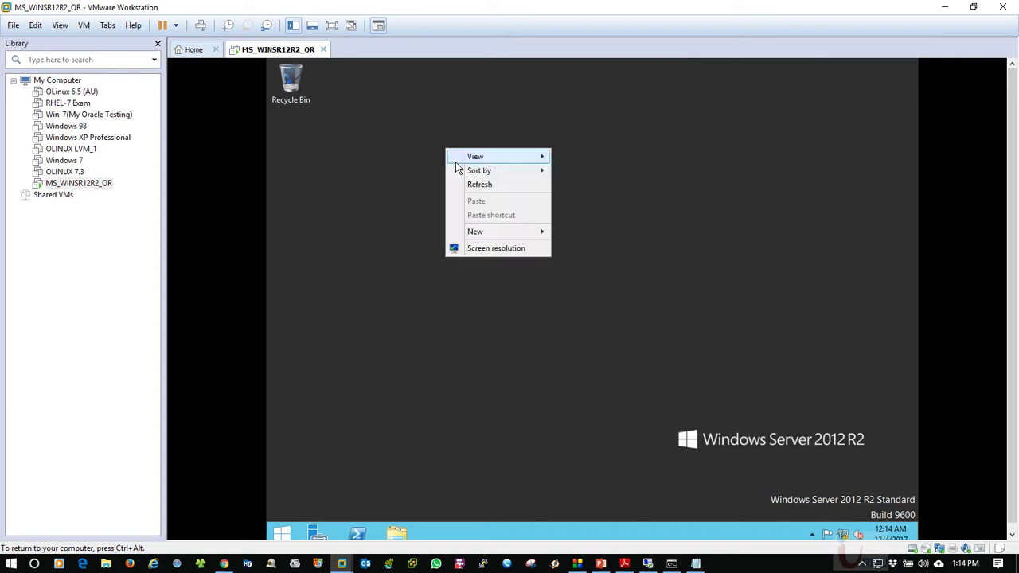
{"action": "left_click", "coordinate": [462, 182]}
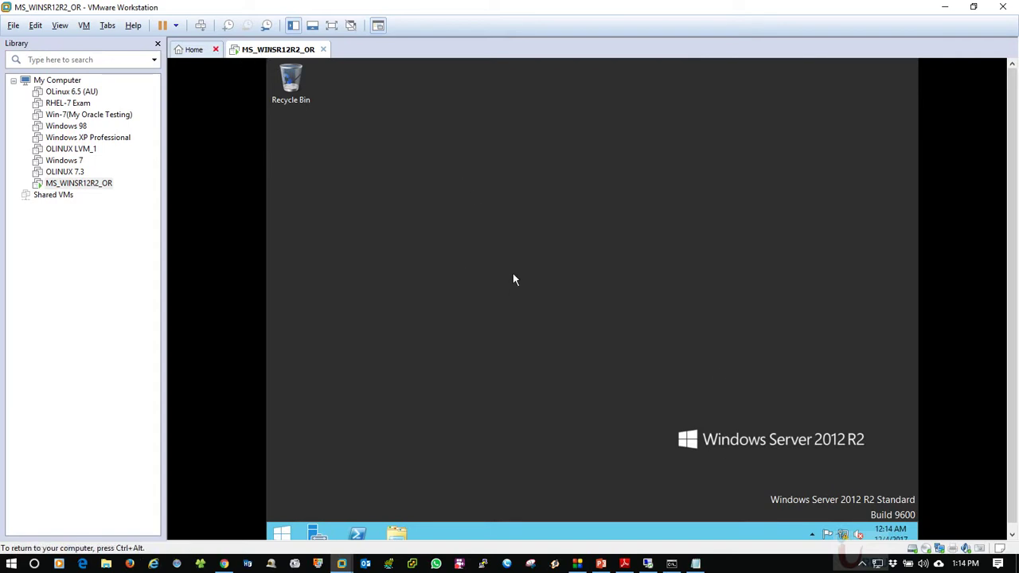
{"action": "left_click", "coordinate": [695, 564]}
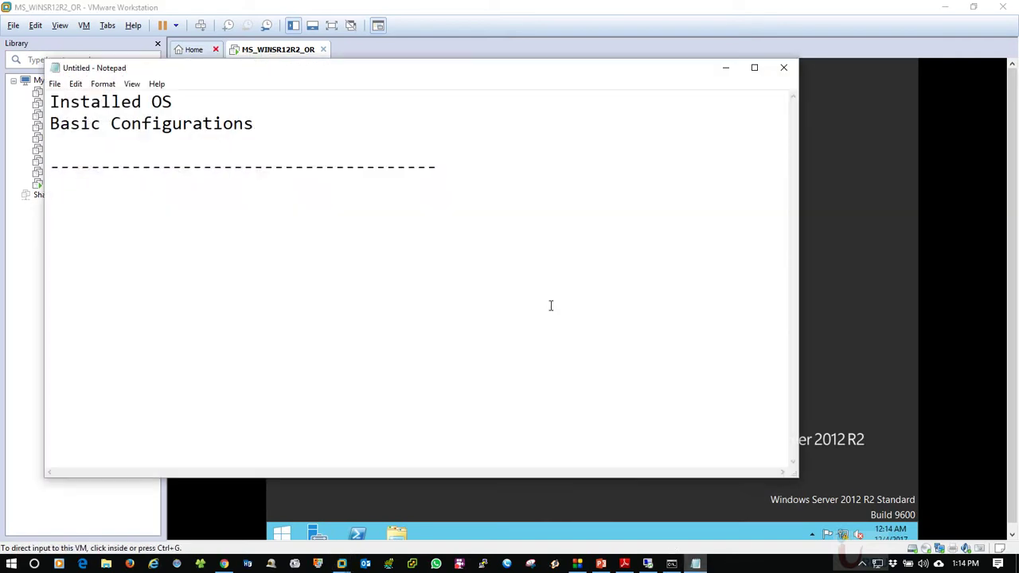
Add IP Set, Name Set, Domain/WorkGroup lines, a dashed divider and Oracle Configuration to the notes
{"action": "key", "text": "BackSpace"}
{"action": "type", "text": "IP Set"}
{"action": "key", "text": "Return"}
{"action": "type", "text": "Name Set"}
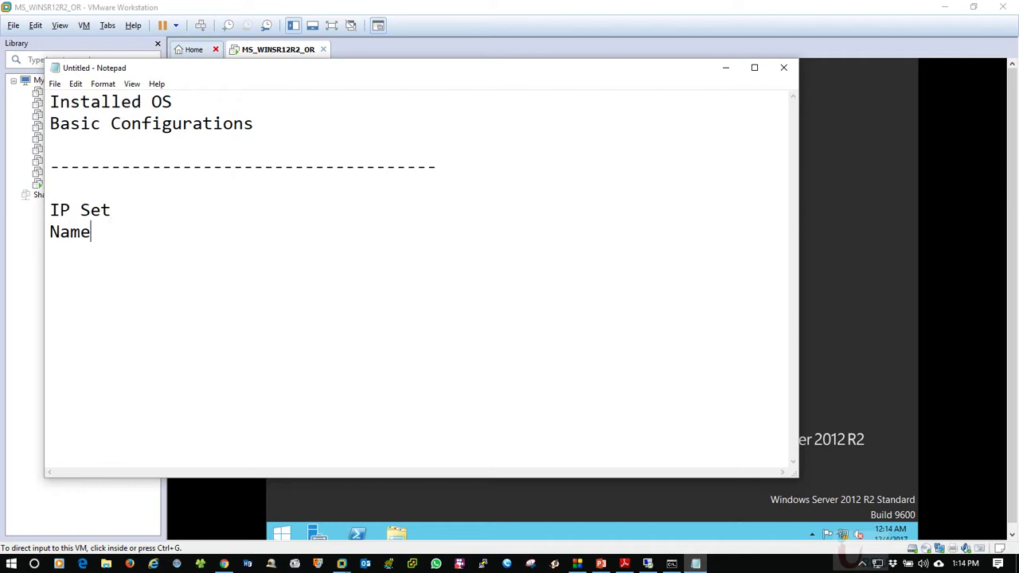
{"action": "key", "text": "Return"}
{"action": "type", "text": "Domain"}
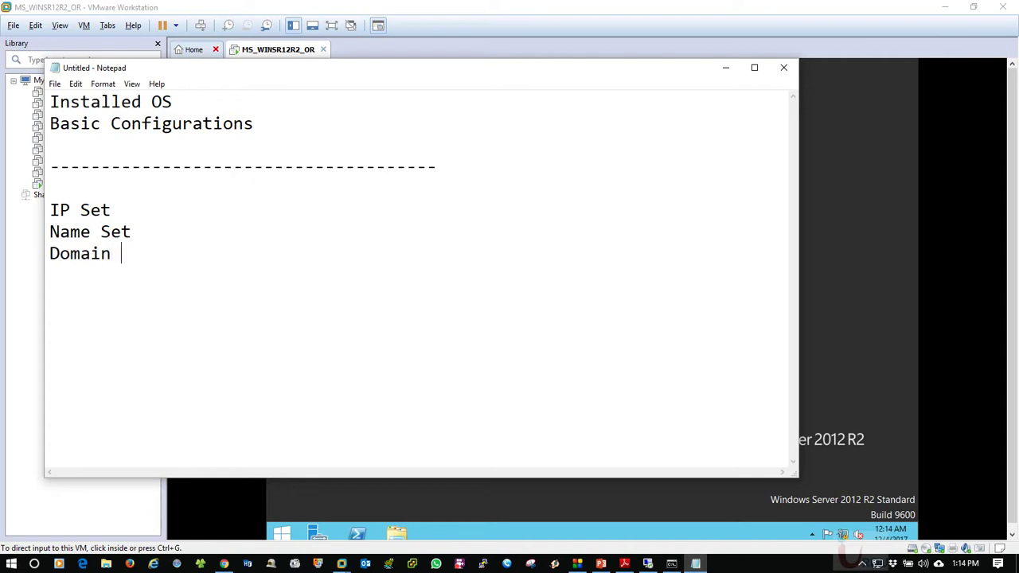
{"action": "type", "text": "/WorkGroup"}
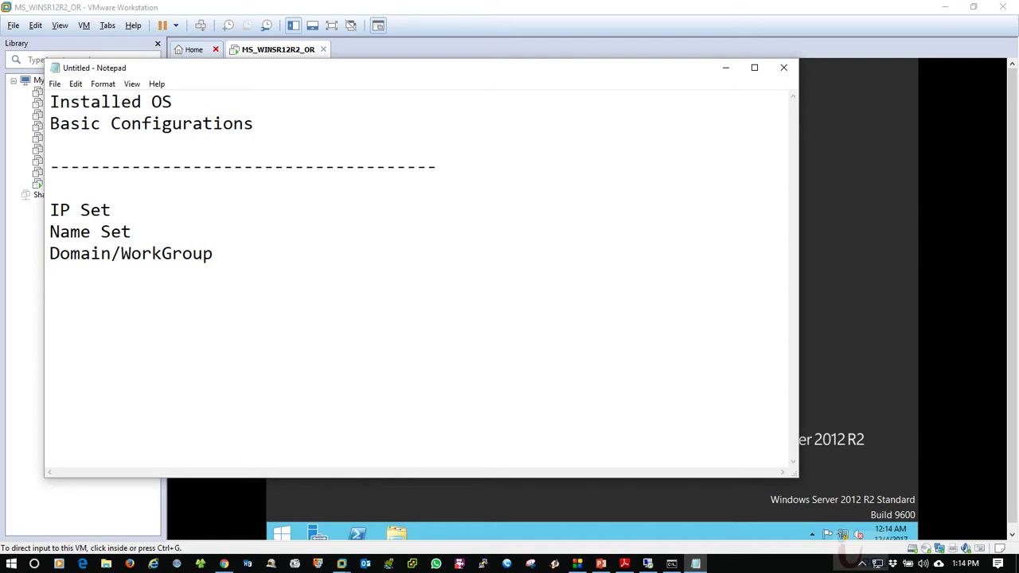
{"action": "type", "text": "------------------ "}
{"action": "type", "text": "Oracle Con"}
{"action": "type", "text": "figuration"}
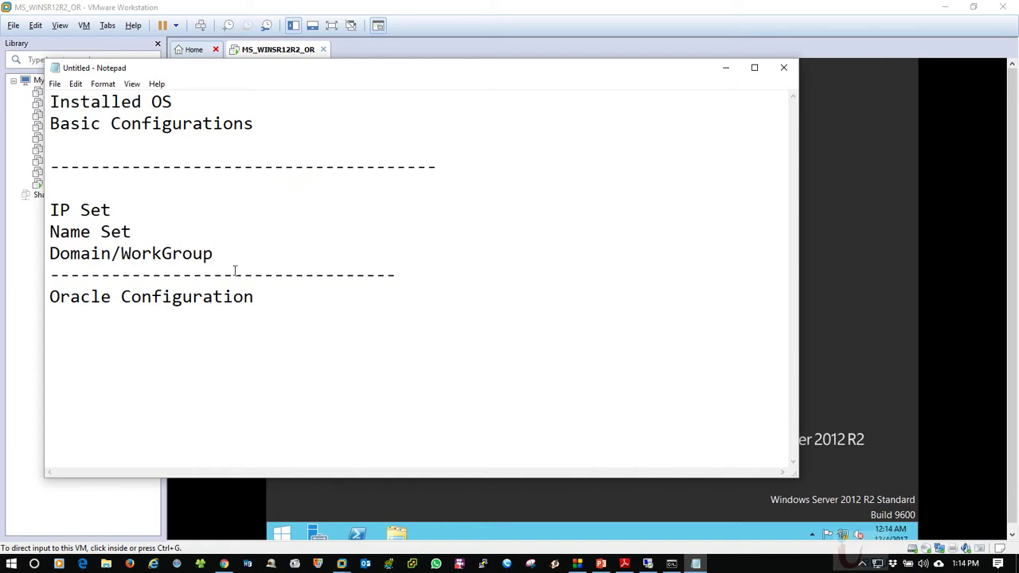
Select and review the four new configuration lines in Notepad
{"action": "left_click_drag", "start_coordinate": [410, 268], "coordinate": [48, 209]}
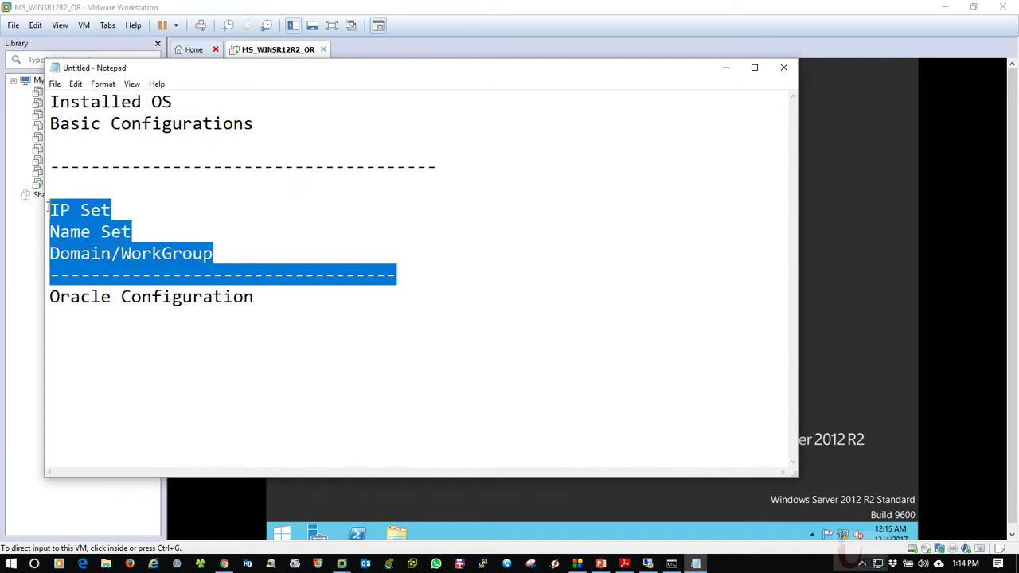
{"action": "left_click", "coordinate": [151, 214]}
{"action": "left_click", "coordinate": [278, 247]}
{"action": "left_click_drag", "start_coordinate": [420, 278], "coordinate": [44, 209]}
{"action": "left_click", "coordinate": [396, 276]}
{"action": "left_click_drag", "start_coordinate": [395, 275], "coordinate": [53, 210]}
{"action": "left_click", "coordinate": [398, 241]}
{"action": "left_click", "coordinate": [430, 271]}
{"action": "left_click_drag", "start_coordinate": [430, 271], "coordinate": [61, 209]}
{"action": "left_click", "coordinate": [438, 265]}
Return input focus to the virtual machine's desktop
{"action": "left_click", "coordinate": [839, 414]}
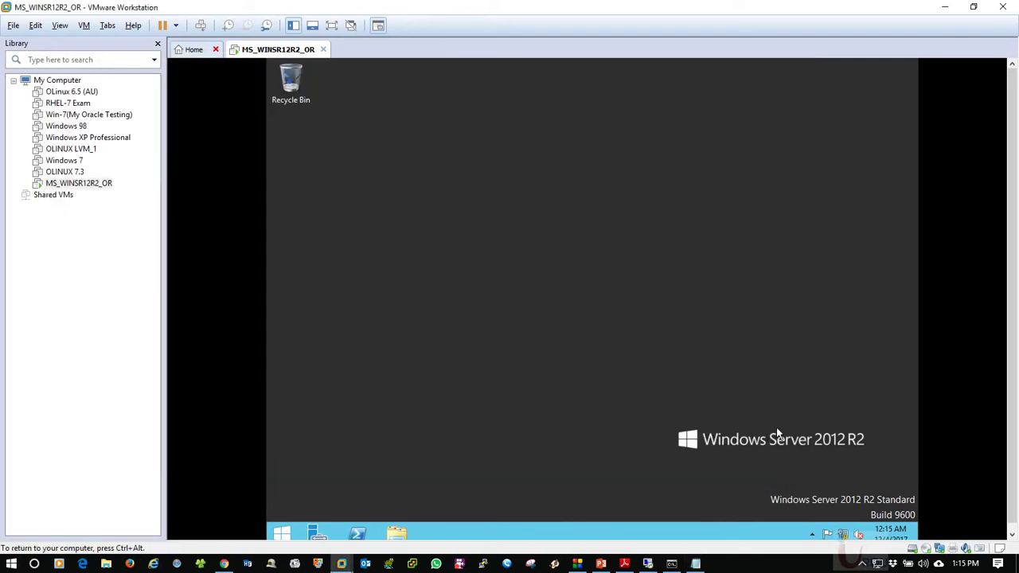
{"action": "key", "text": "super+r"}
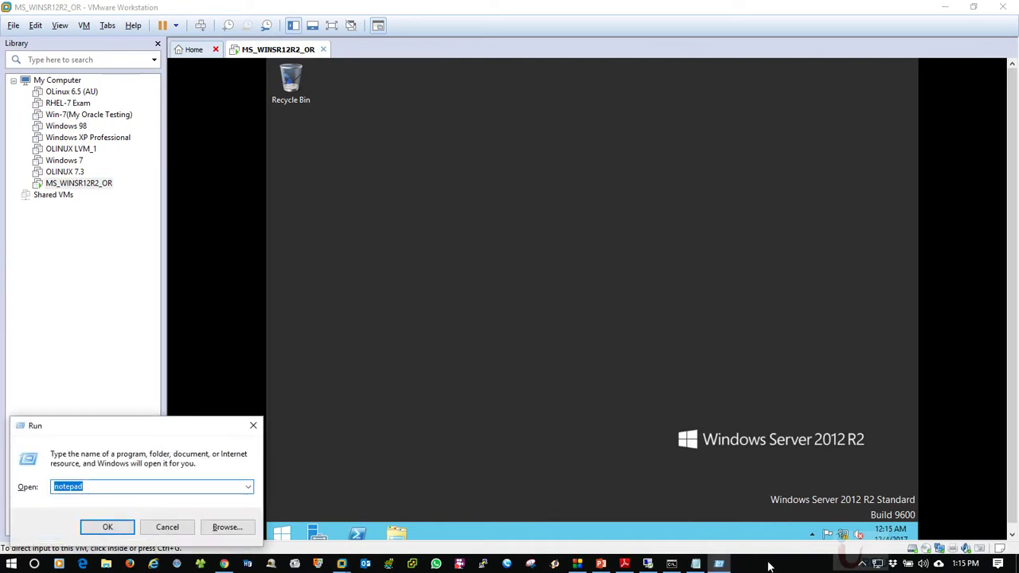
{"action": "left_click", "coordinate": [165, 528]}
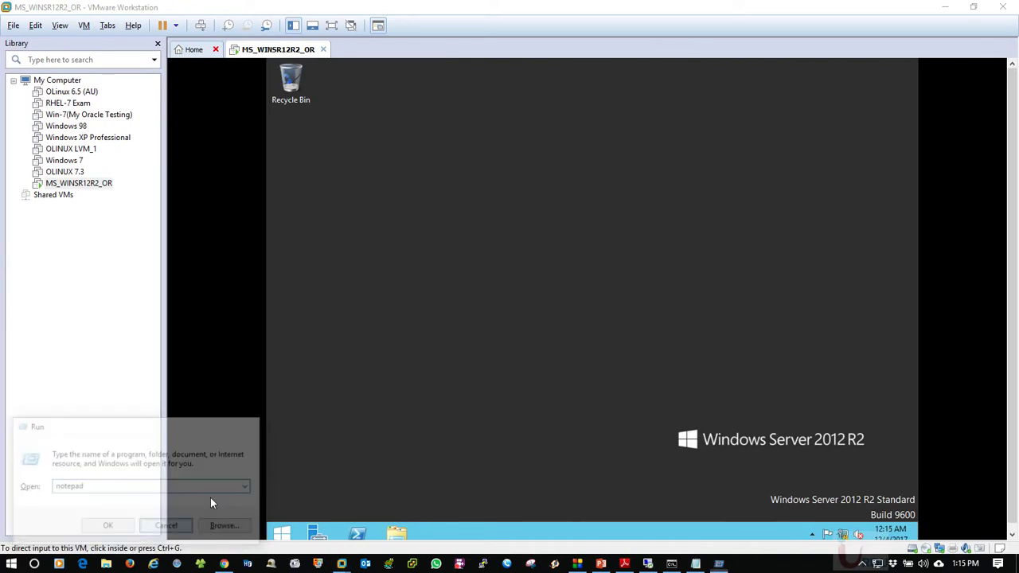
{"action": "left_click", "coordinate": [842, 532]}
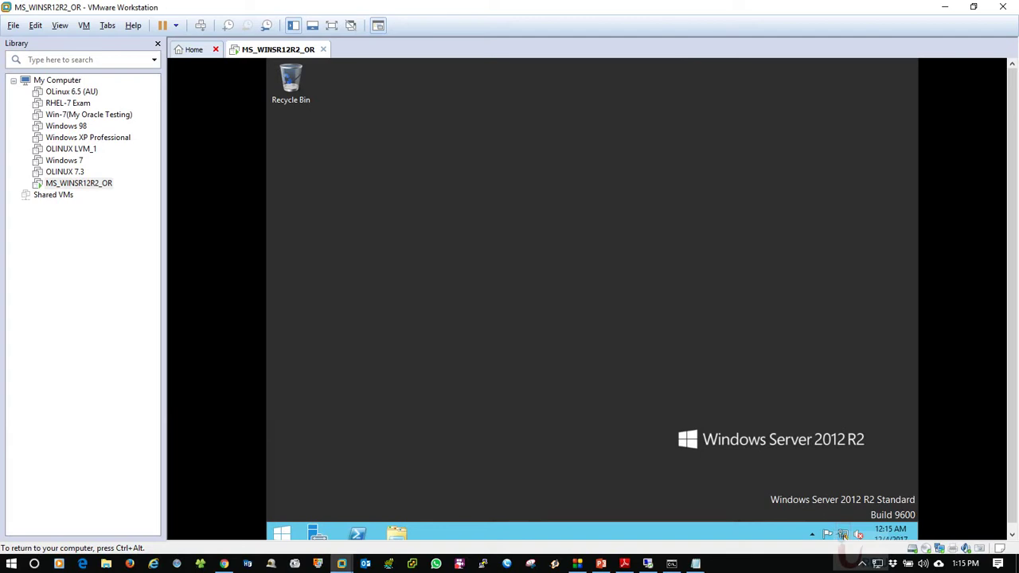
Open Ethernet0's IPv4 properties via the Network and Sharing Center
{"action": "right_click", "coordinate": [843, 535]}
{"action": "left_click", "coordinate": [819, 526]}
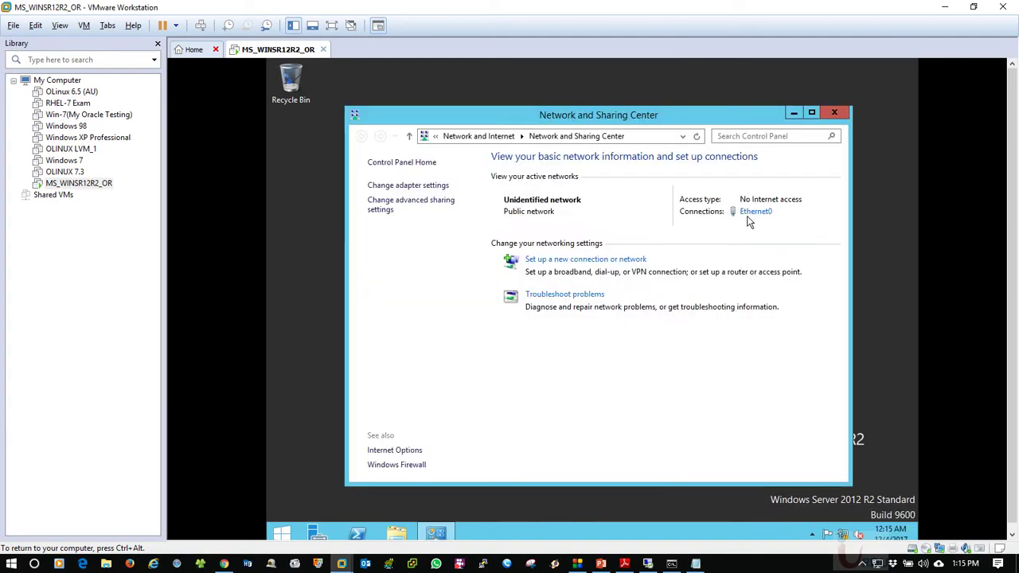
{"action": "left_click", "coordinate": [753, 212]}
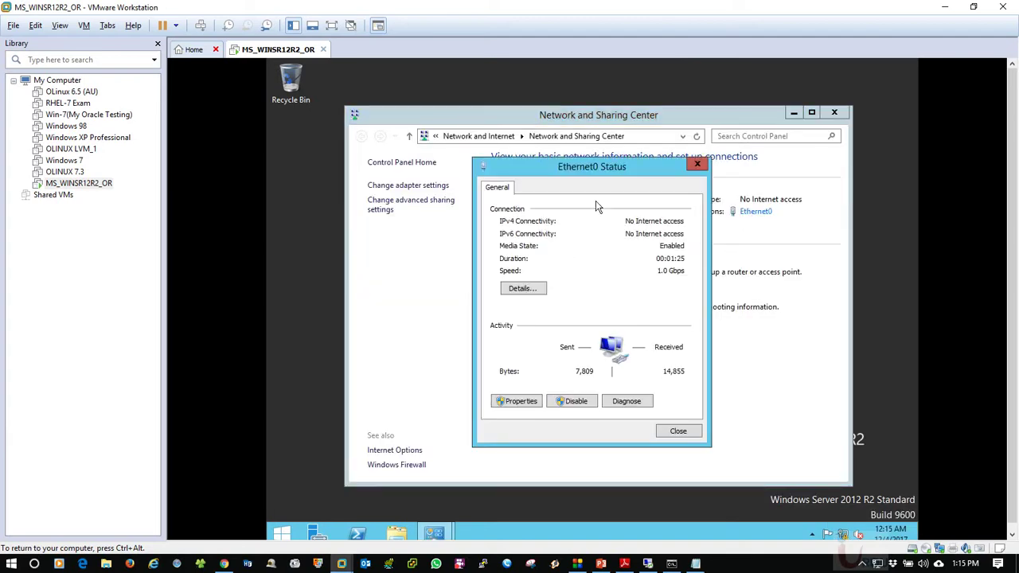
{"action": "left_click", "coordinate": [516, 402]}
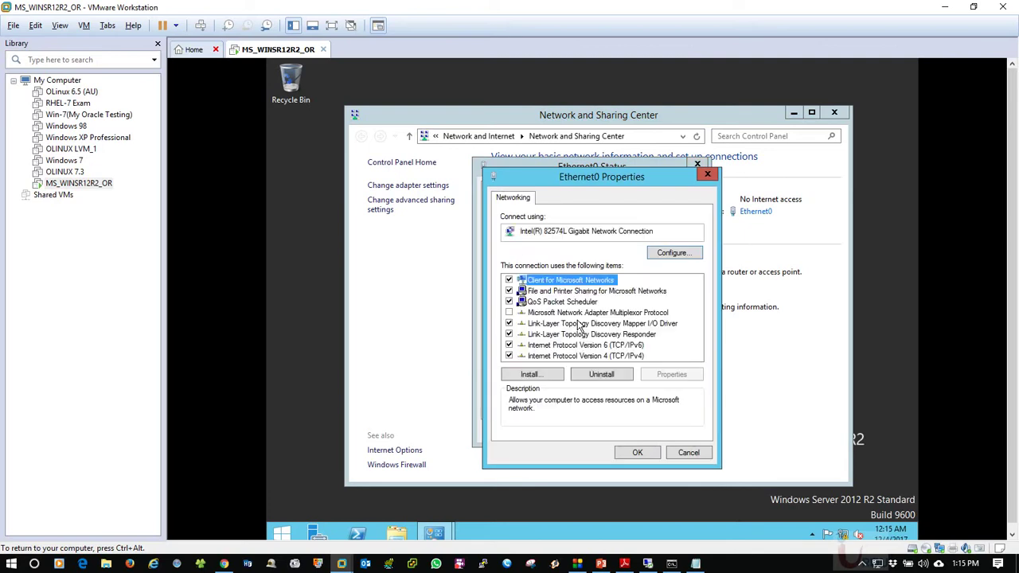
{"action": "double_click", "coordinate": [589, 356]}
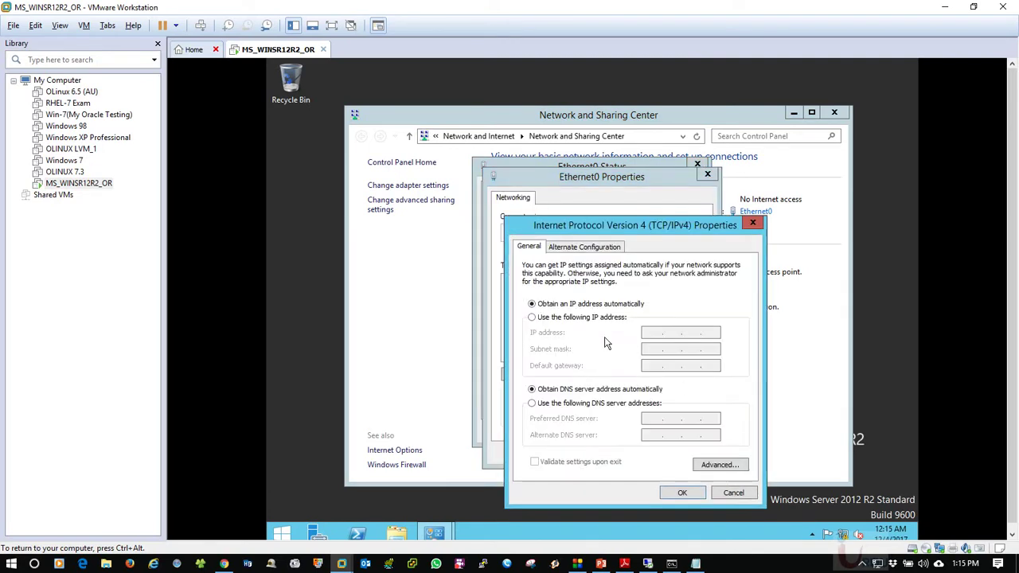
Assign static IP 172.16.30.1 with mask 255.255.0.0, confirm, and close the adapter windows
{"action": "left_click", "coordinate": [593, 318]}
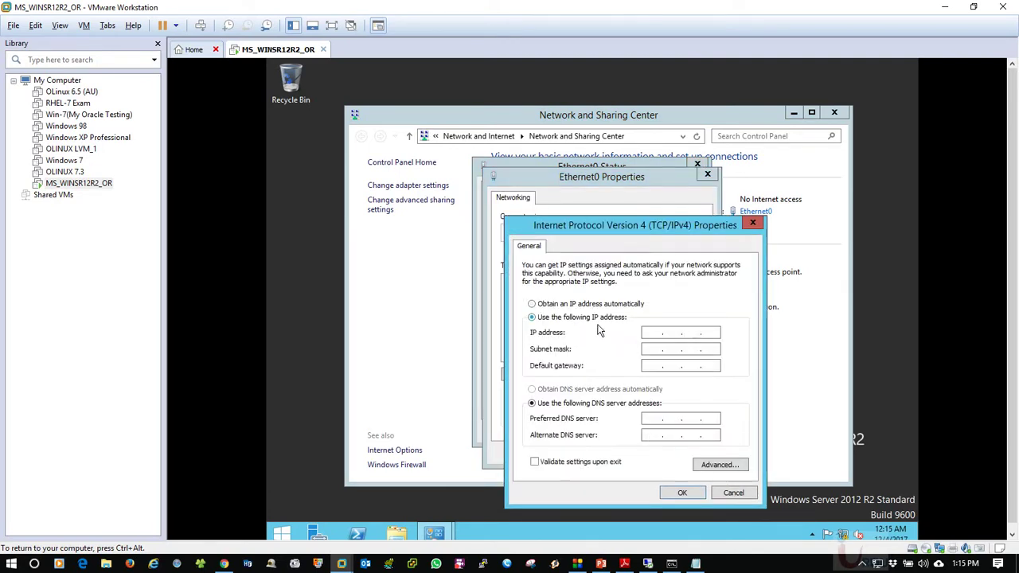
{"action": "left_click", "coordinate": [651, 333]}
{"action": "type", "text": "172 . 16 . 30 ."}
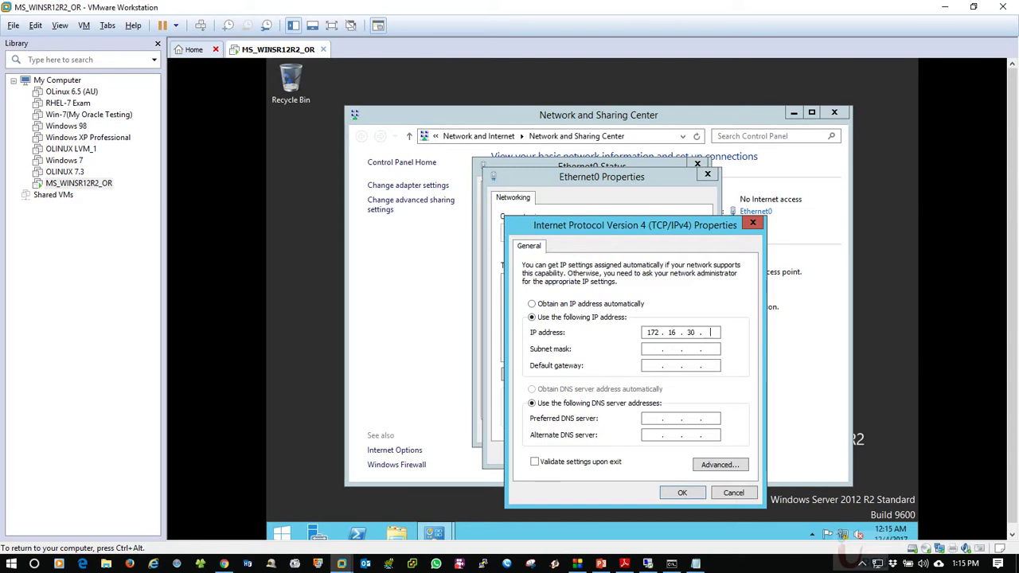
{"action": "type", "text": "1"}
{"action": "key", "text": "Tab"}
{"action": "left_click", "coordinate": [678, 492]}
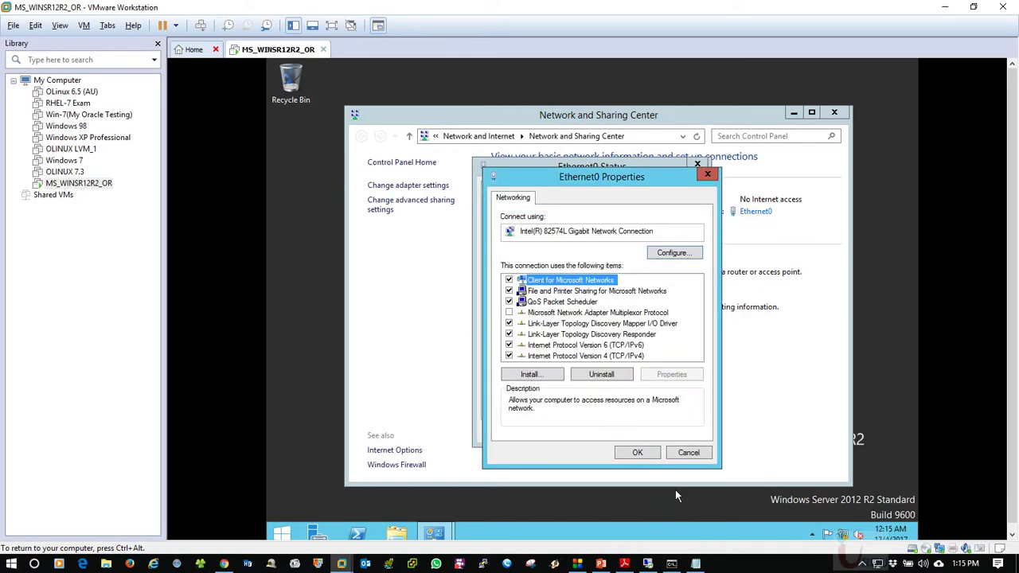
{"action": "left_click", "coordinate": [641, 453]}
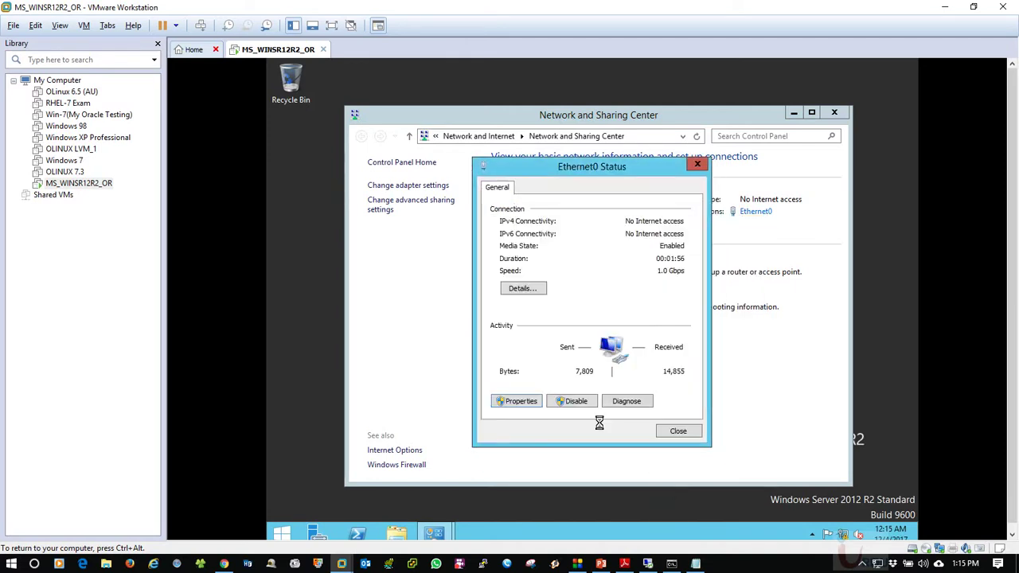
{"action": "left_click", "coordinate": [677, 437]}
{"action": "left_click", "coordinate": [695, 564]}
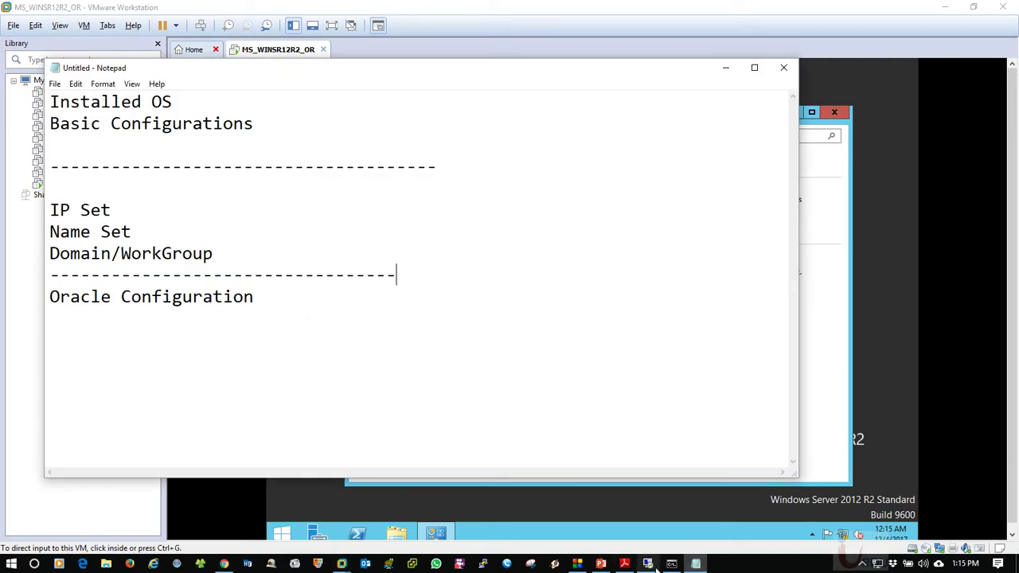
Switch to the host command prompt for the ping, then add a 'Firewall' line to the notes
{"action": "key", "text": "alt+Tab"}
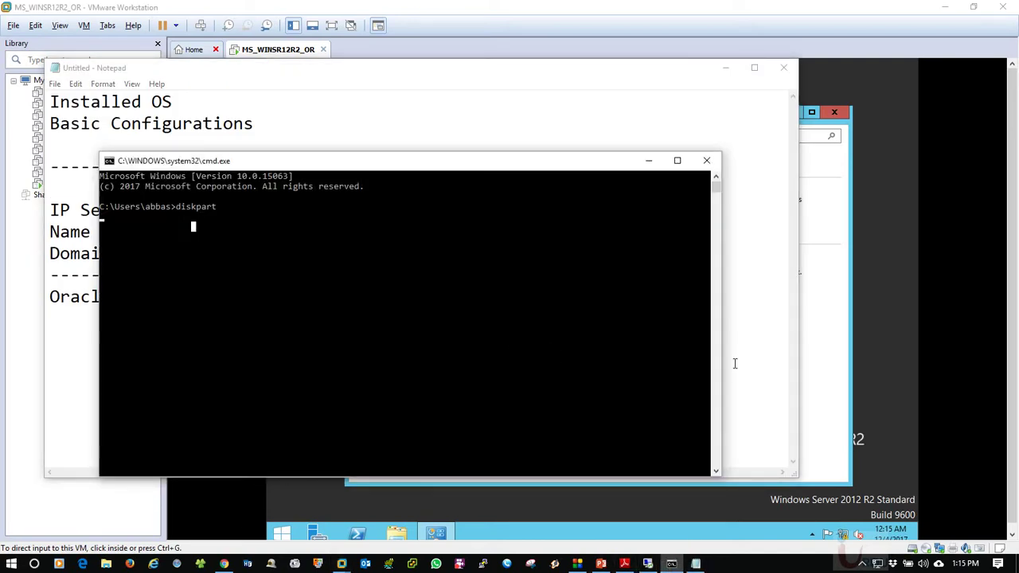
{"action": "key", "text": "ctrl+x"}
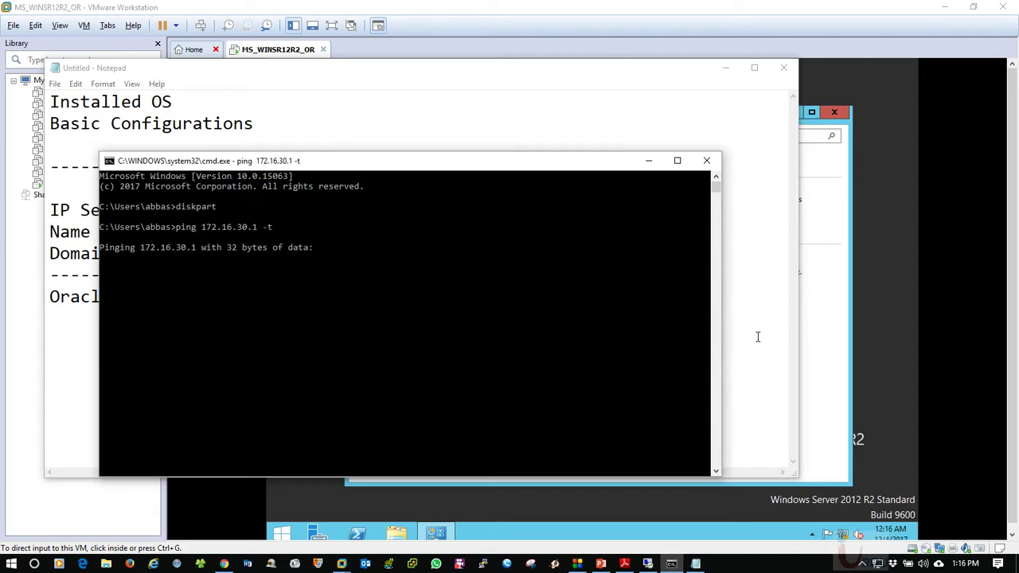
{"action": "left_click", "coordinate": [756, 291]}
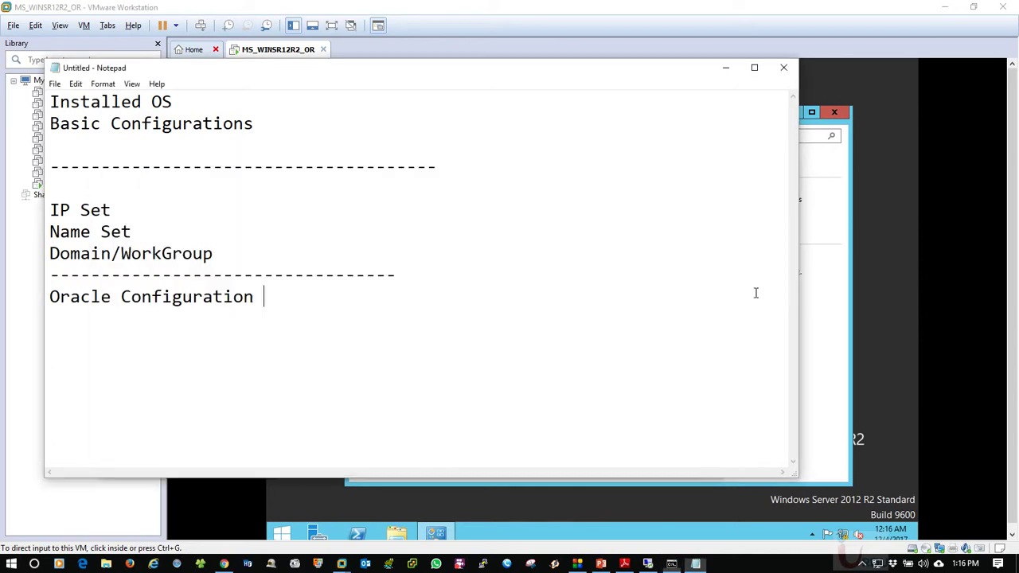
{"action": "key", "text": "Return"}
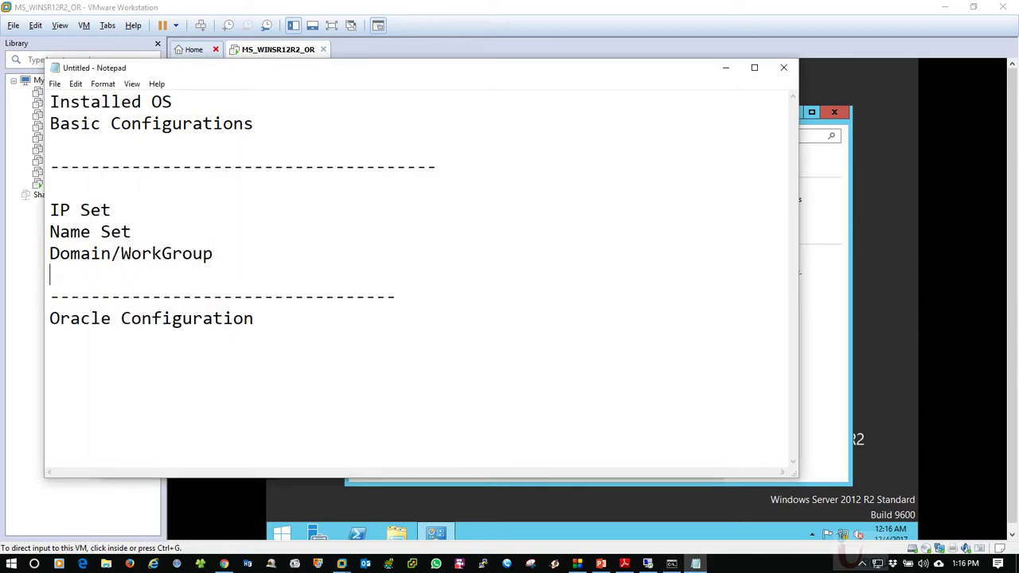
{"action": "type", "text": "Firewall"}
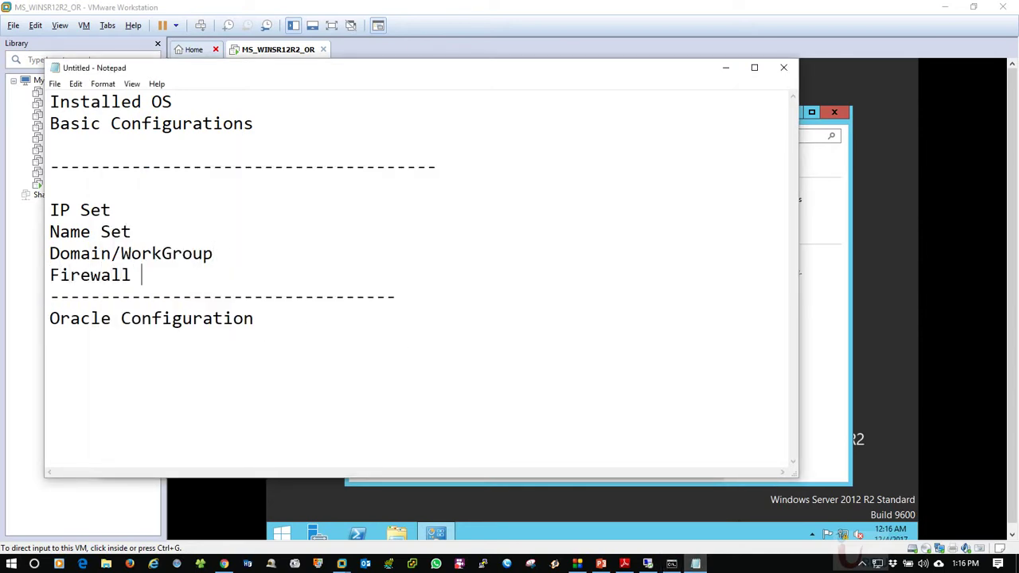
Open the guest's Network and Sharing Center from the tray network icon
{"action": "left_click", "coordinate": [844, 536]}
{"action": "right_click", "coordinate": [844, 535]}
{"action": "left_click", "coordinate": [708, 384]}
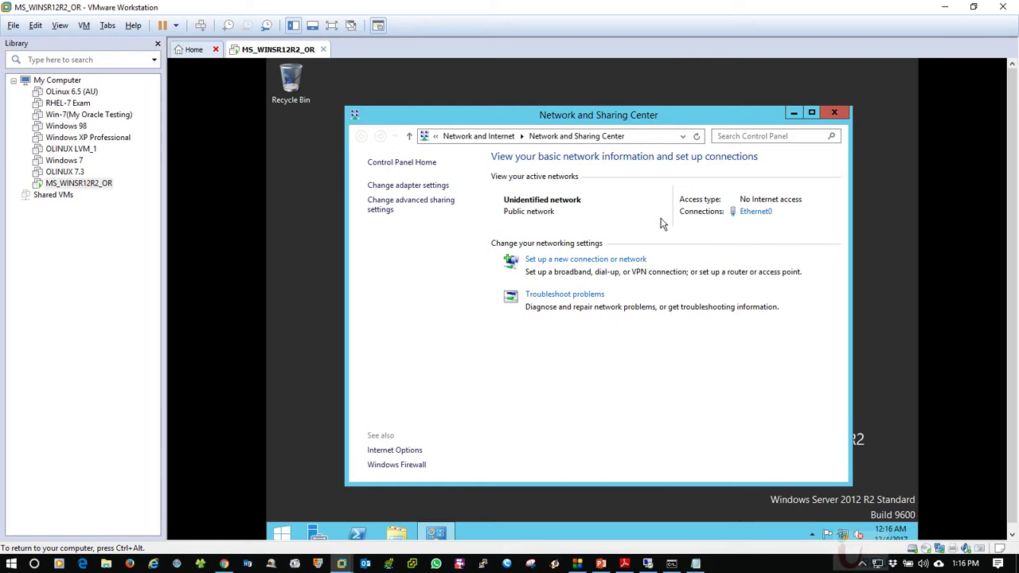
Enable the inbound File and Printer Sharing (Echo Request - ICMPv4-In) firewall rule
{"action": "left_click", "coordinate": [402, 465]}
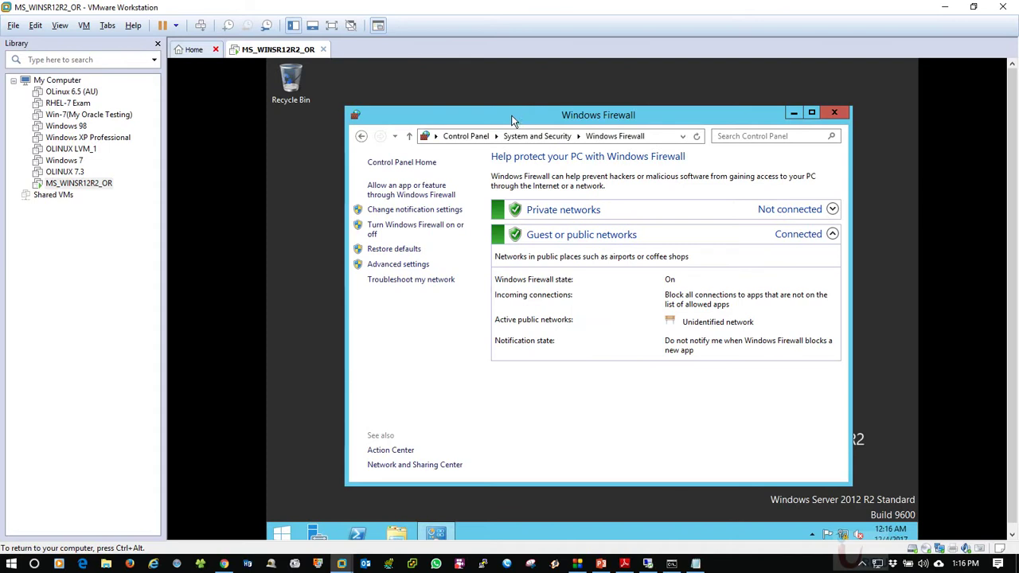
{"action": "left_click", "coordinate": [339, 131]}
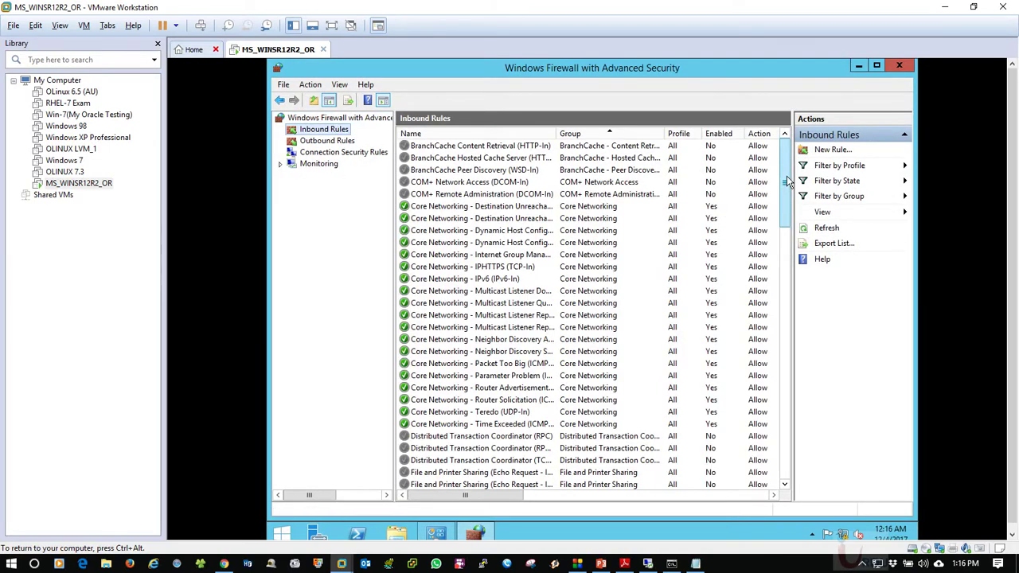
{"action": "left_click_drag", "start_coordinate": [784, 183], "coordinate": [780, 240]}
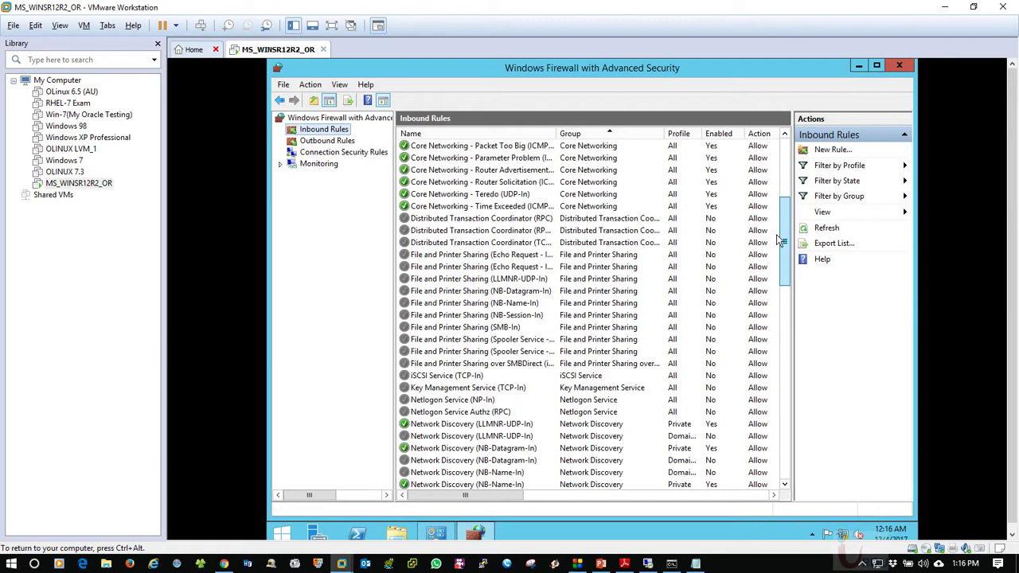
{"action": "double_click", "coordinate": [555, 133]}
{"action": "left_click", "coordinate": [566, 255]}
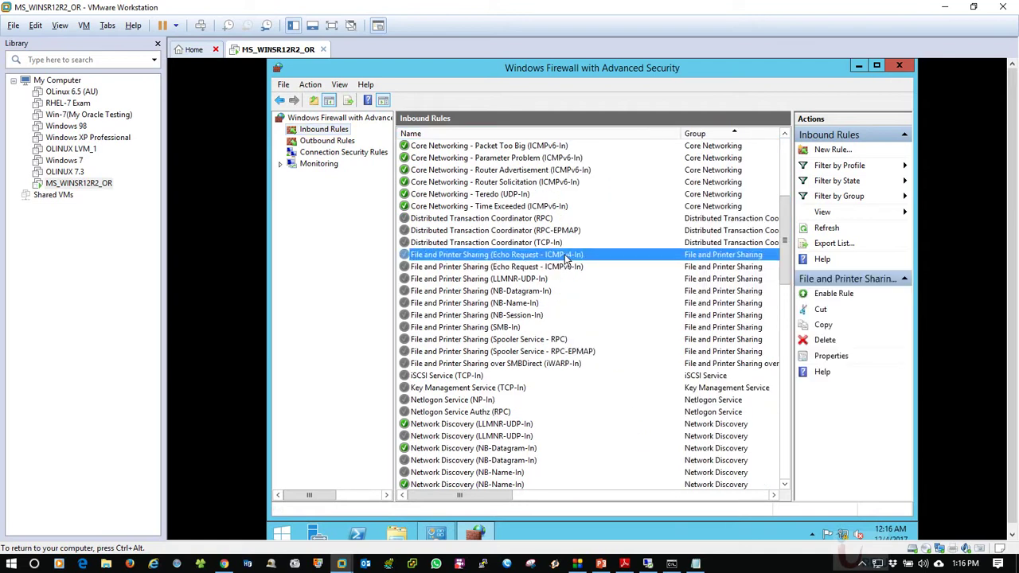
{"action": "right_click", "coordinate": [565, 256]}
{"action": "left_click", "coordinate": [589, 264]}
Confirm pings to 172.16.30.1 get replies, recheck the bridged adapter, and close the firewall windows
{"action": "left_click", "coordinate": [672, 564]}
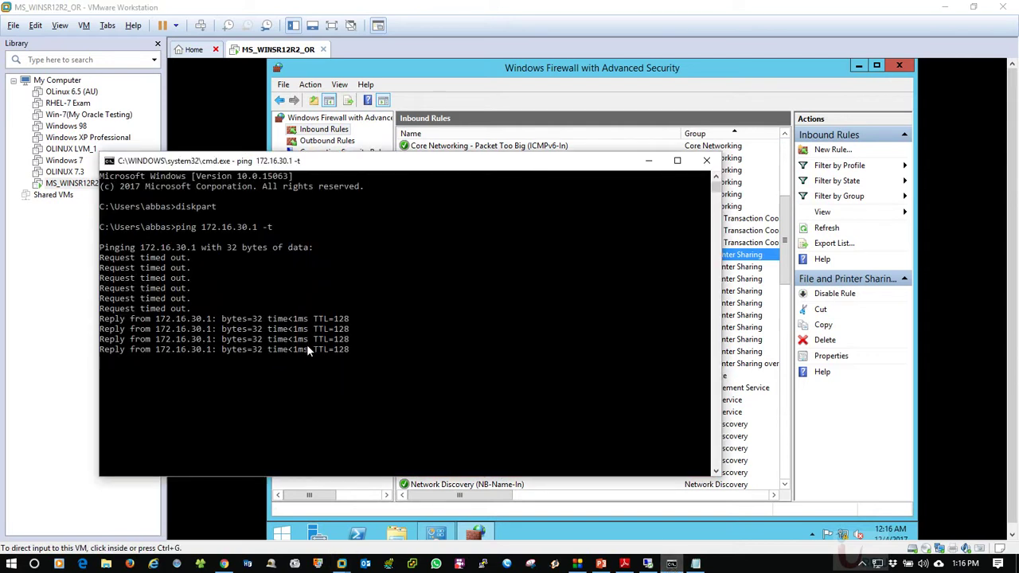
{"action": "left_click", "coordinate": [649, 166]}
{"action": "right_click", "coordinate": [276, 51]}
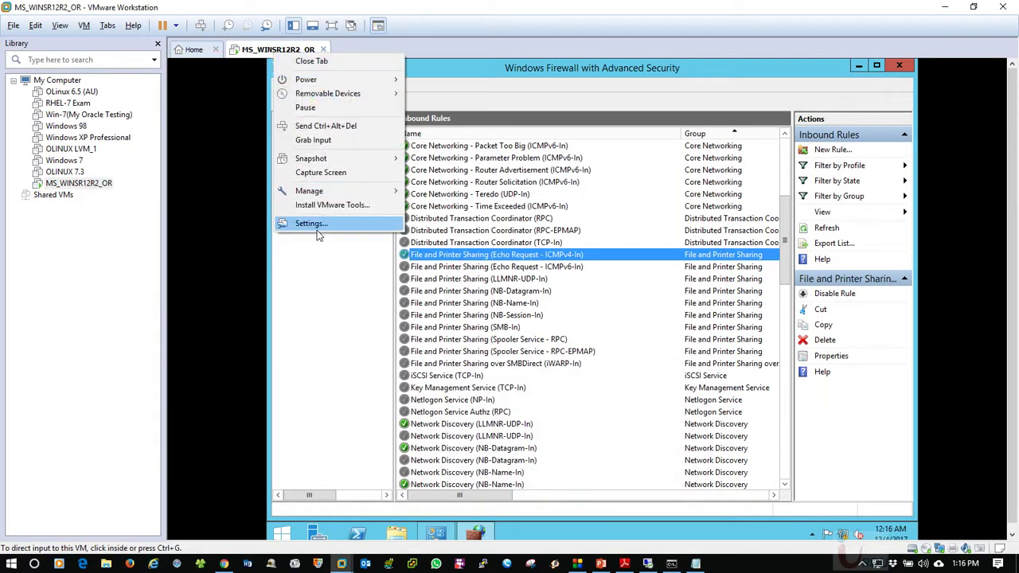
{"action": "left_click", "coordinate": [317, 234]}
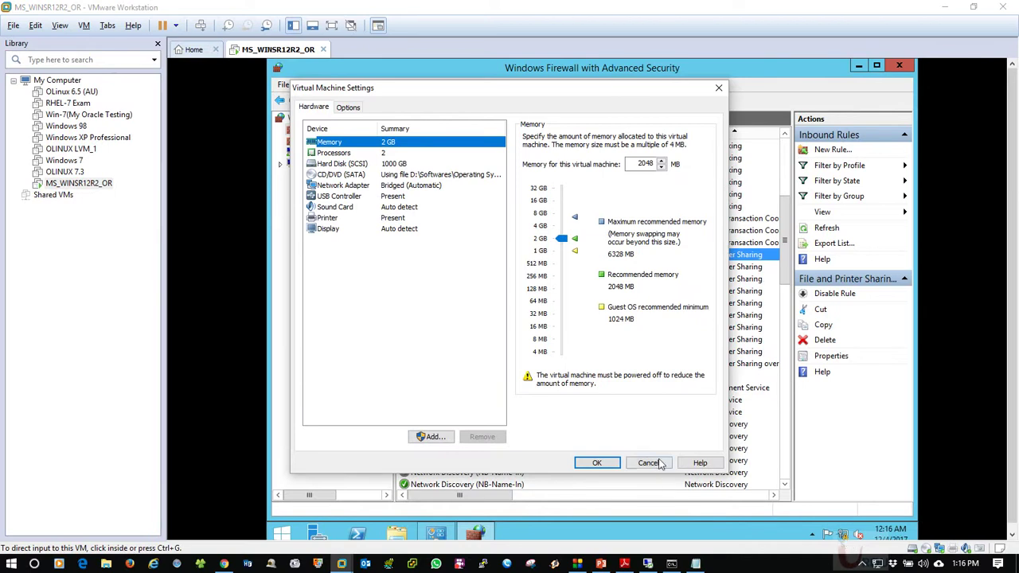
{"action": "left_click", "coordinate": [337, 187]}
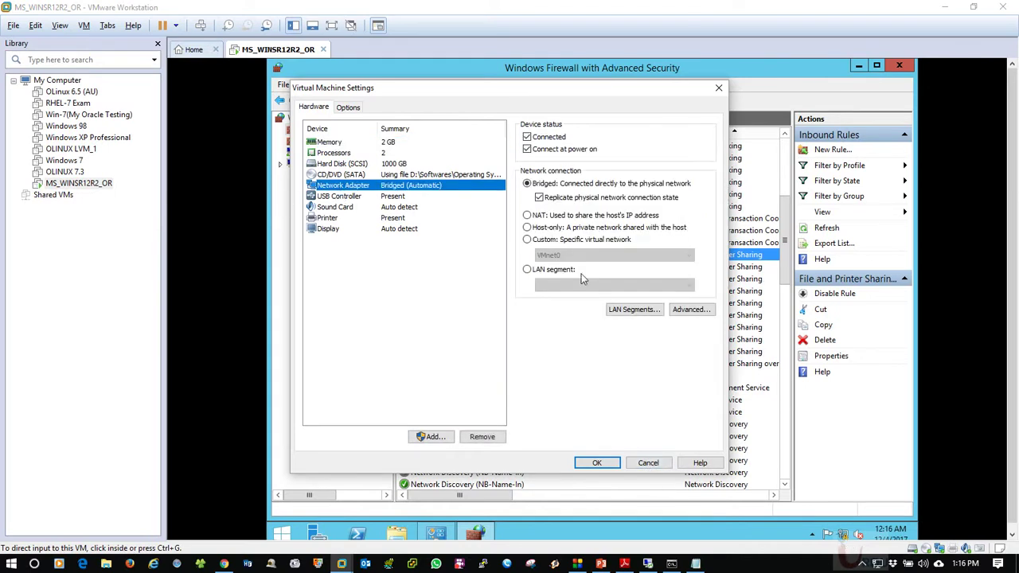
{"action": "left_click", "coordinate": [672, 563]}
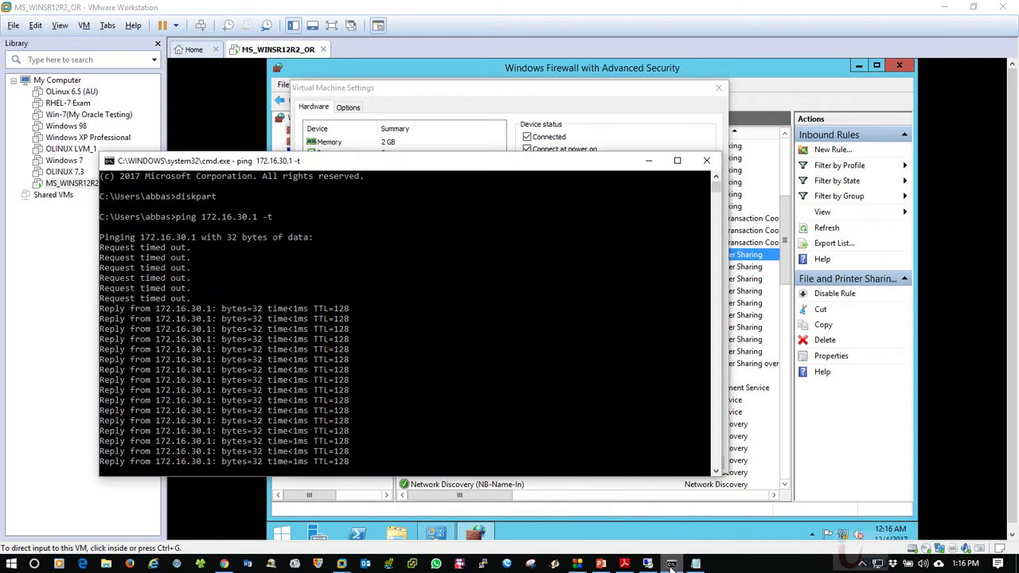
{"action": "left_click", "coordinate": [648, 161]}
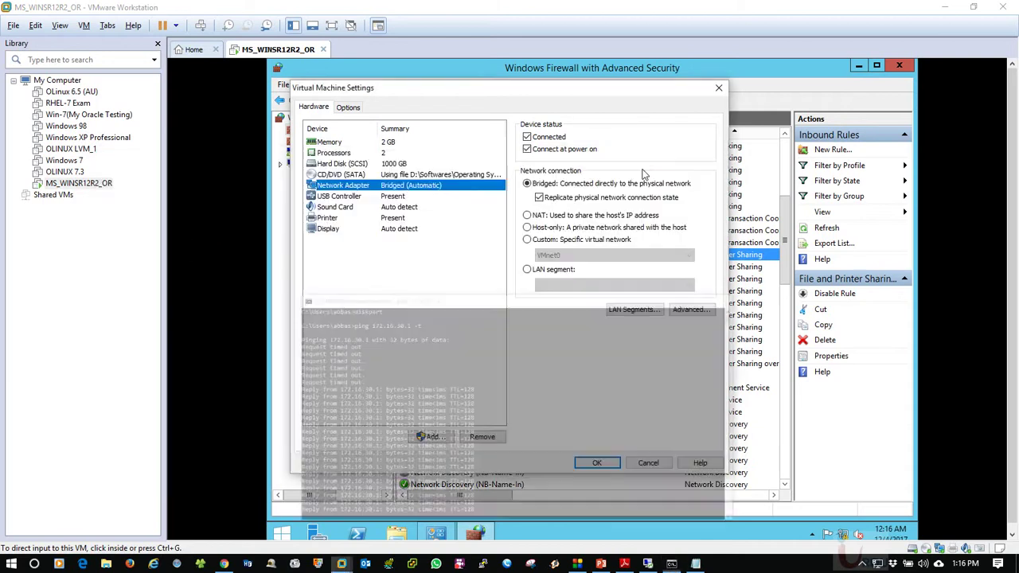
{"action": "left_click", "coordinate": [597, 464]}
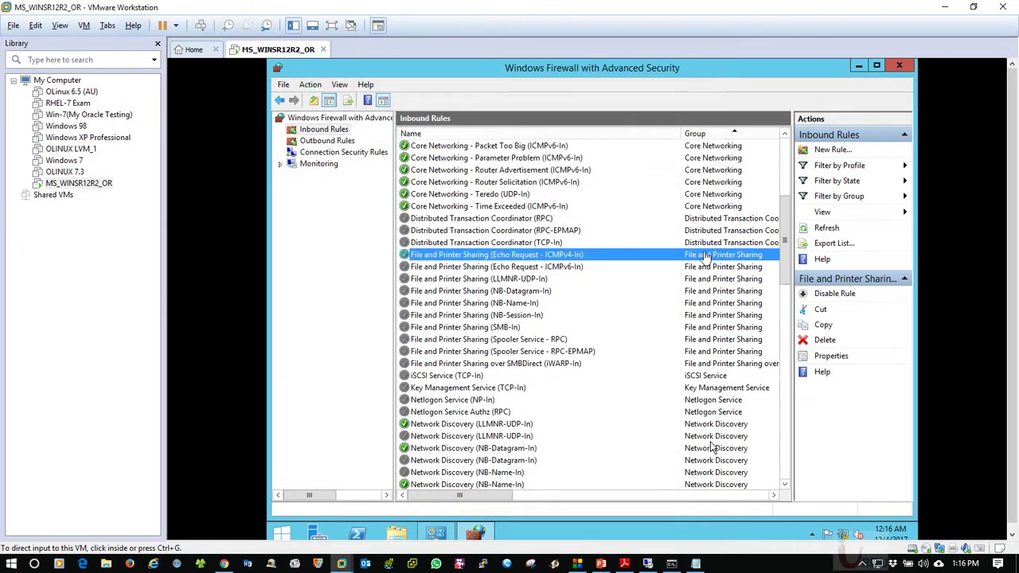
{"action": "left_click", "coordinate": [900, 67]}
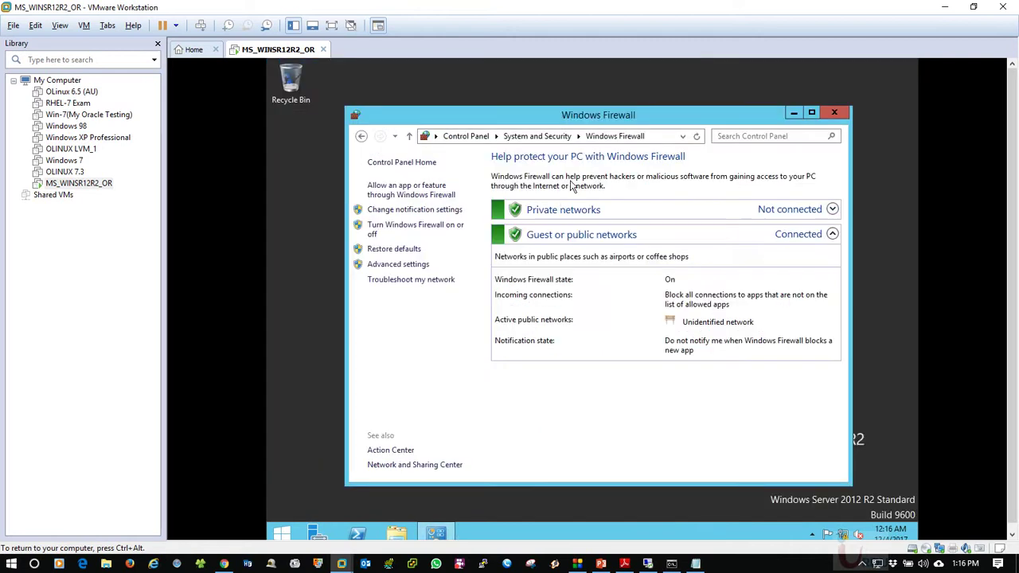
{"action": "left_click", "coordinate": [836, 109]}
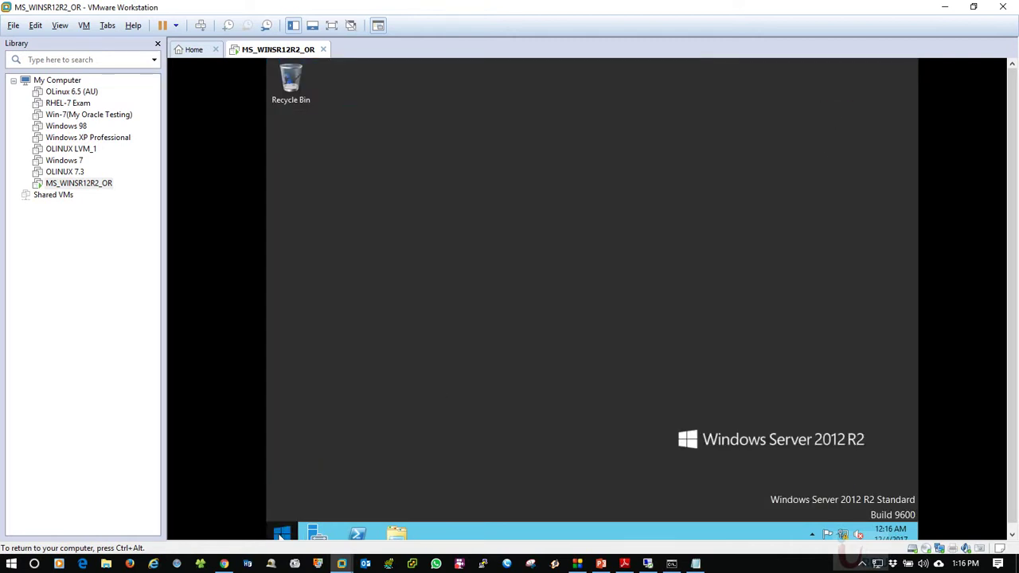
Change the server's computer name to ordb11gws in the System Properties dialog
{"action": "left_click", "coordinate": [282, 533]}
{"action": "right_click", "coordinate": [394, 288]}
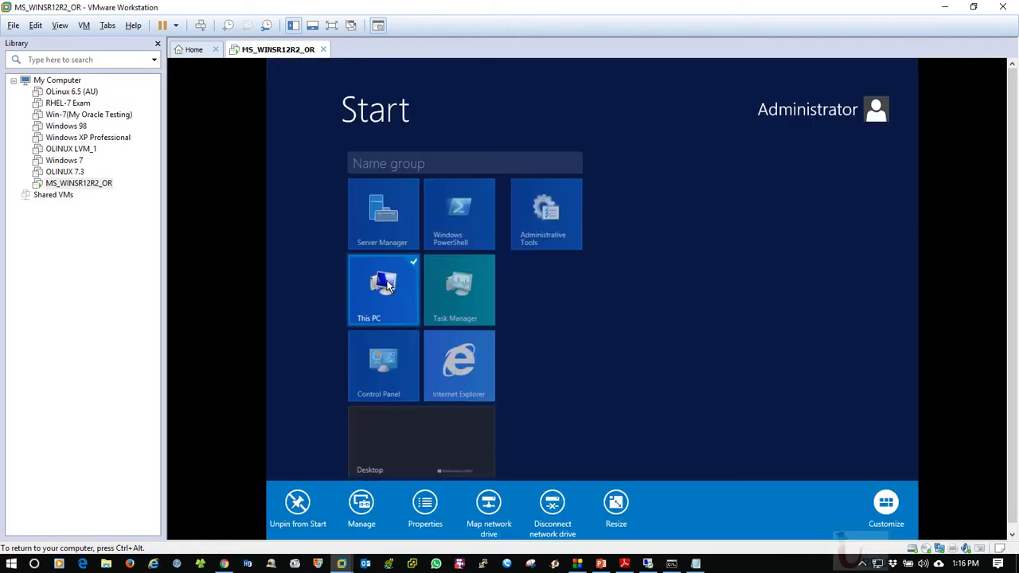
{"action": "left_click", "coordinate": [430, 510]}
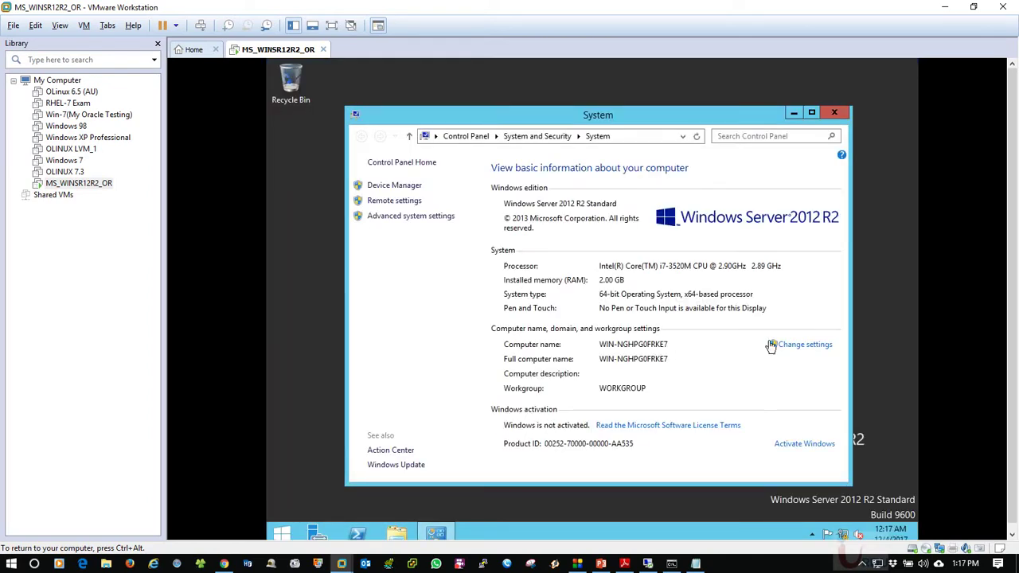
{"action": "left_click", "coordinate": [796, 344]}
{"action": "left_click", "coordinate": [567, 296]}
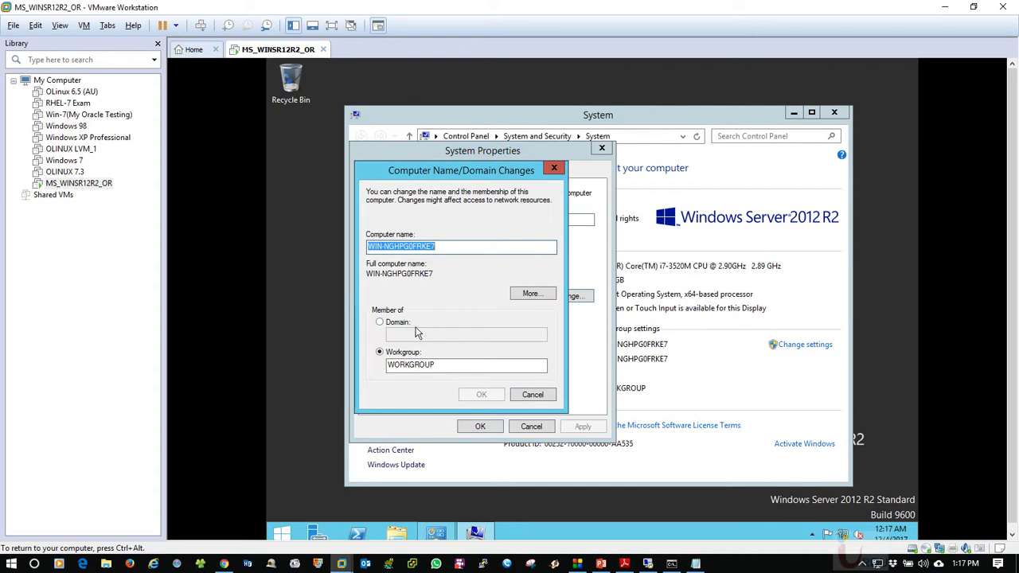
{"action": "type", "text": "o"}
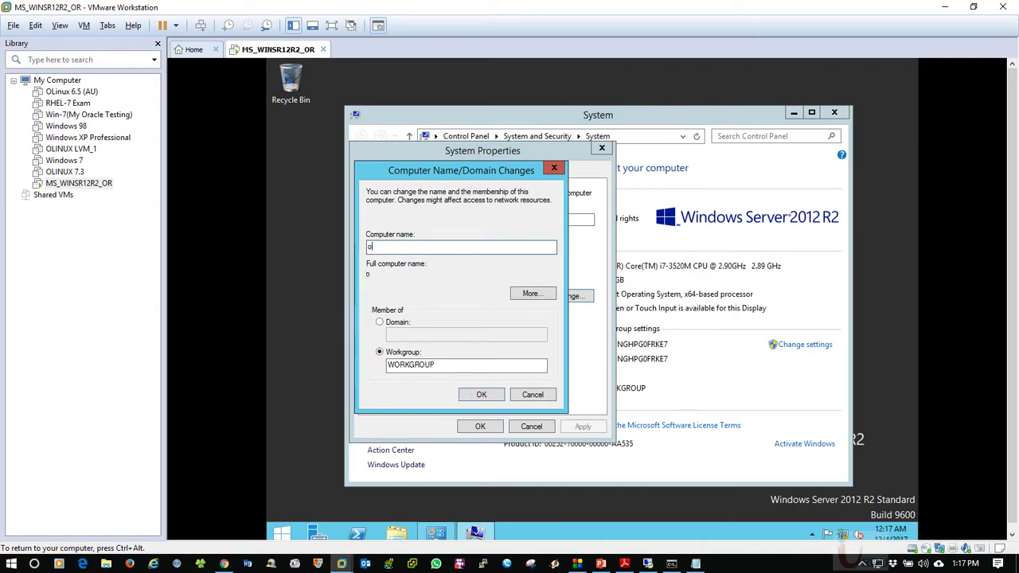
{"action": "type", "text": "rdb11g1"}
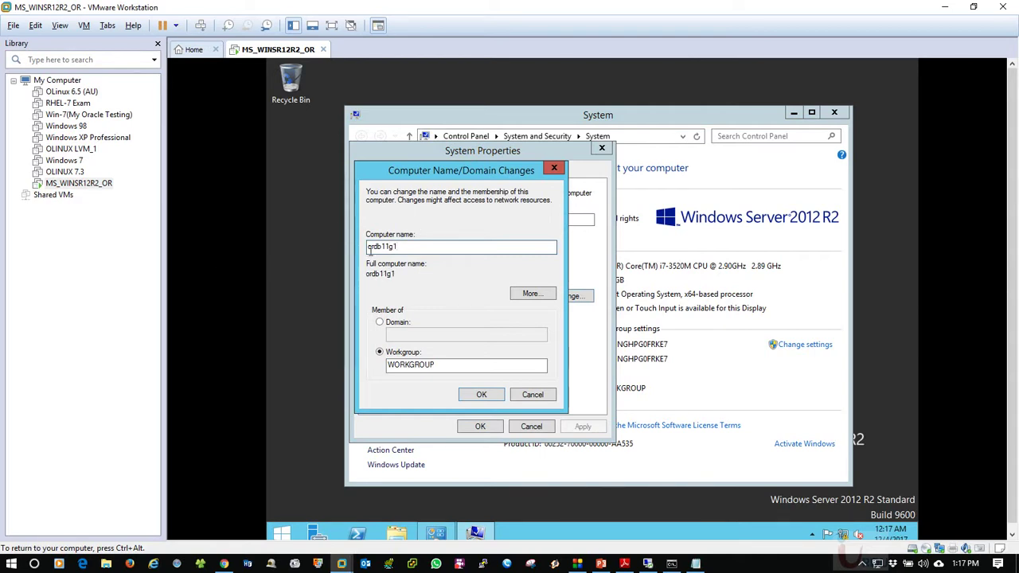
{"action": "double_click", "coordinate": [414, 248]}
{"action": "left_click", "coordinate": [419, 246]}
{"action": "type", "text": "ws"}
{"action": "left_click", "coordinate": [482, 396]}
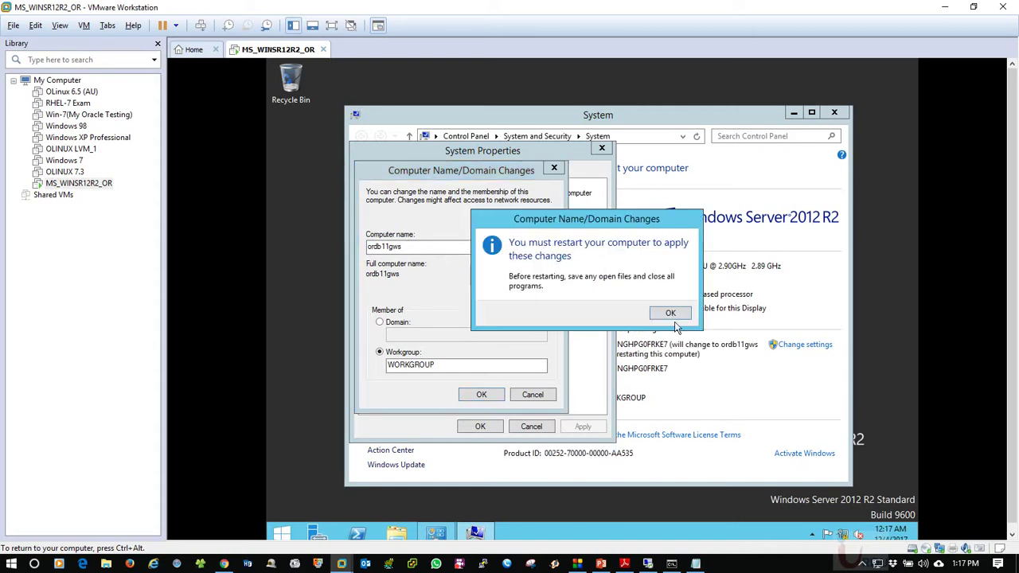
Acknowledge the restart notice, close System Properties, and restart the server now
{"action": "left_click", "coordinate": [671, 312]}
{"action": "left_click", "coordinate": [480, 427]}
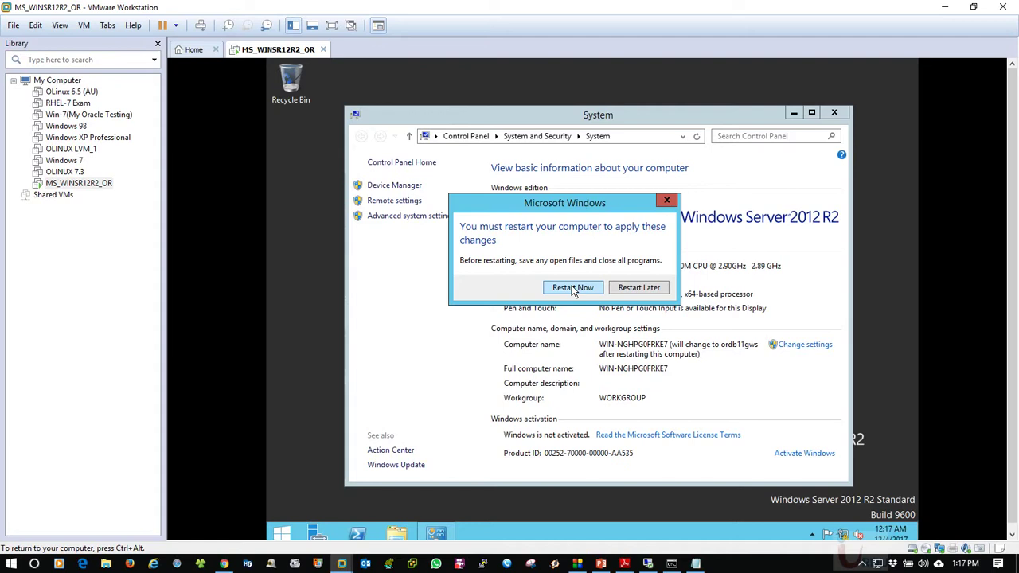
{"action": "left_click", "coordinate": [573, 288]}
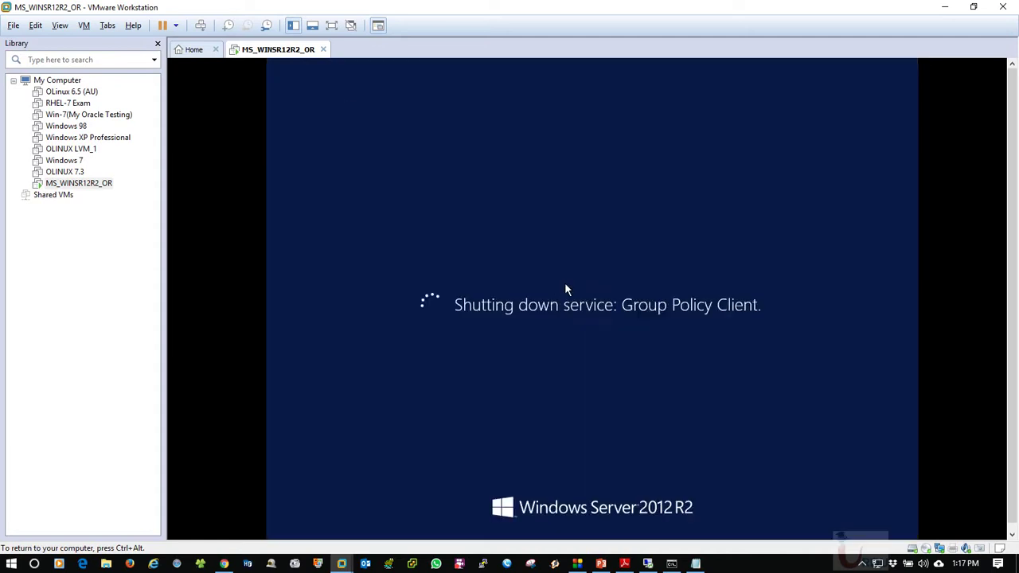
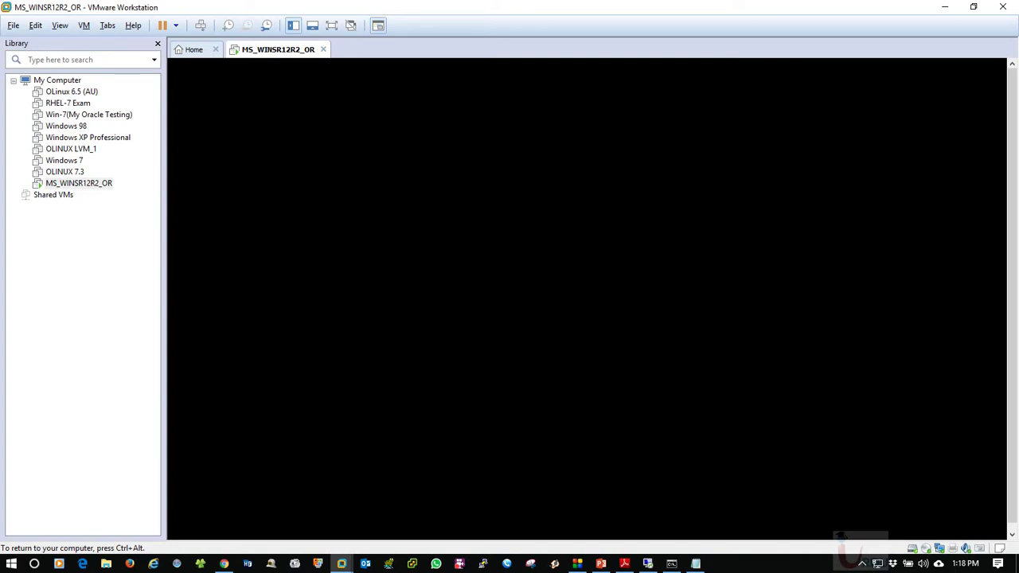
Append ' ok' to the IP Set and Name Set lines and ' ---' to Domain/WorkGroup, then hide Notepad
{"action": "key", "text": "ctrl+alt"}
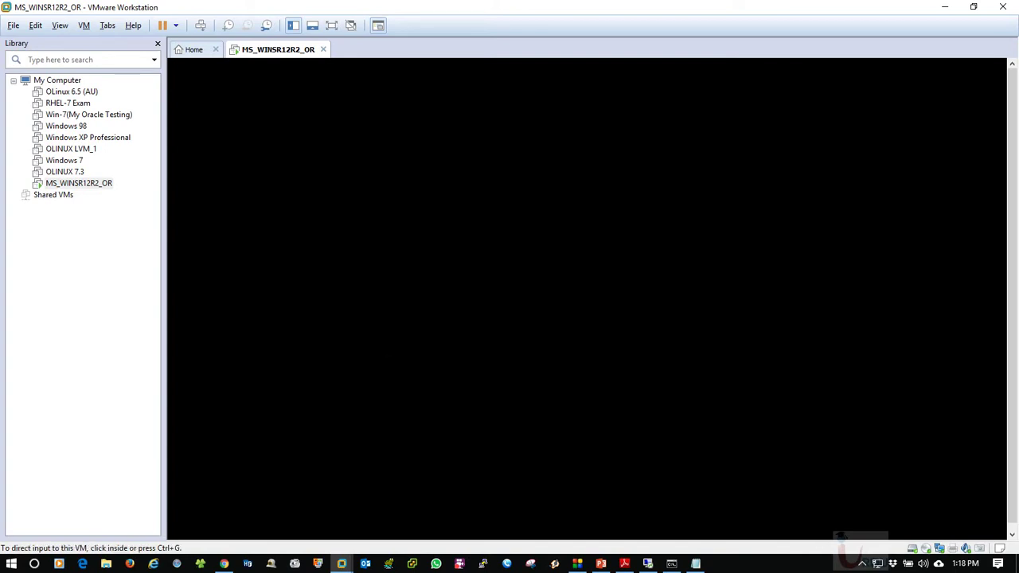
{"action": "left_click", "coordinate": [696, 564]}
{"action": "left_click", "coordinate": [360, 286]}
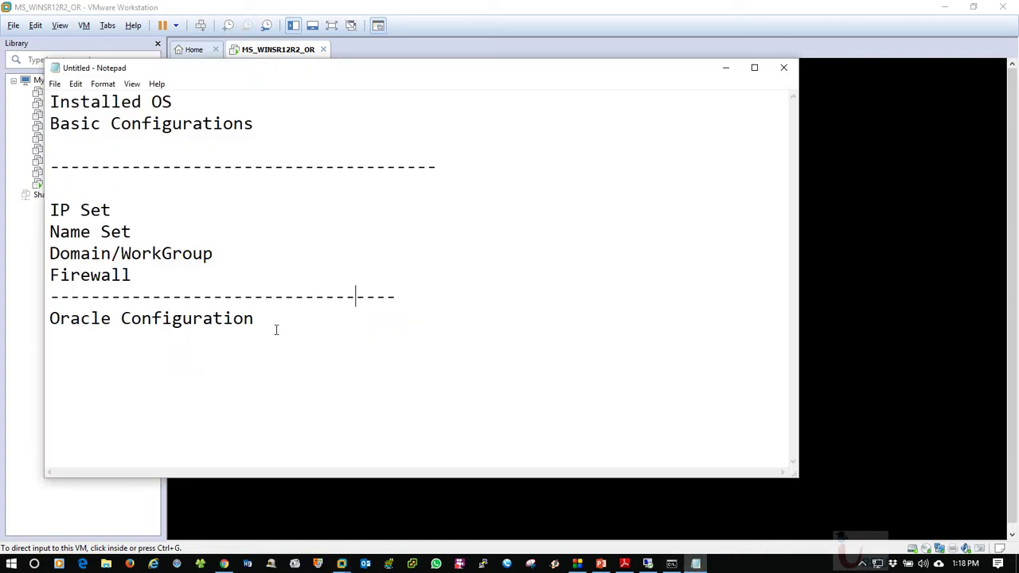
{"action": "left_click", "coordinate": [275, 333]}
{"action": "left_click", "coordinate": [136, 215]}
{"action": "type", "text": "ok"}
{"action": "left_click", "coordinate": [158, 237]}
{"action": "type", "text": "ok"}
{"action": "left_click", "coordinate": [345, 254]}
{"action": "type", "text": "---"}
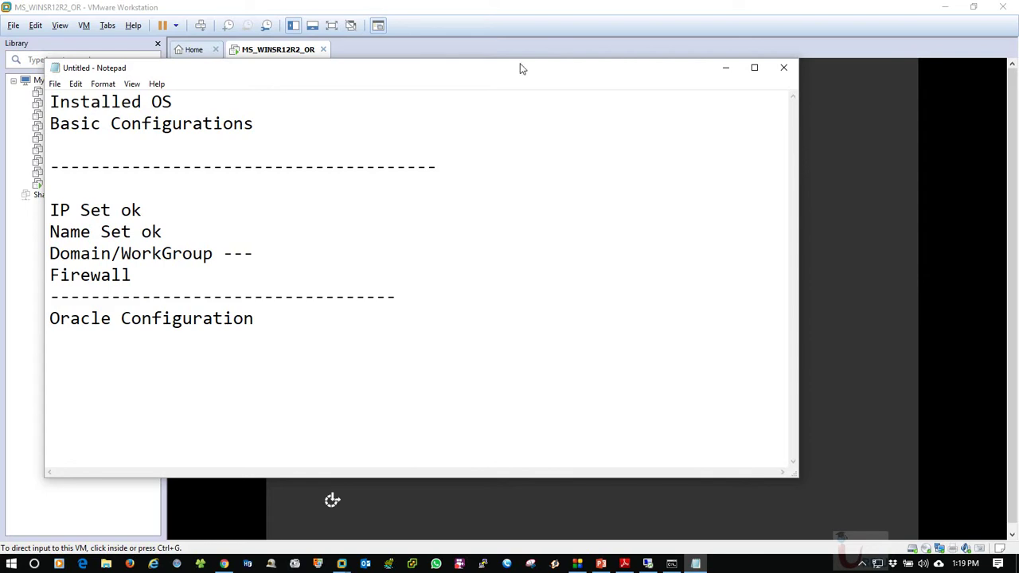
{"action": "left_click", "coordinate": [727, 70]}
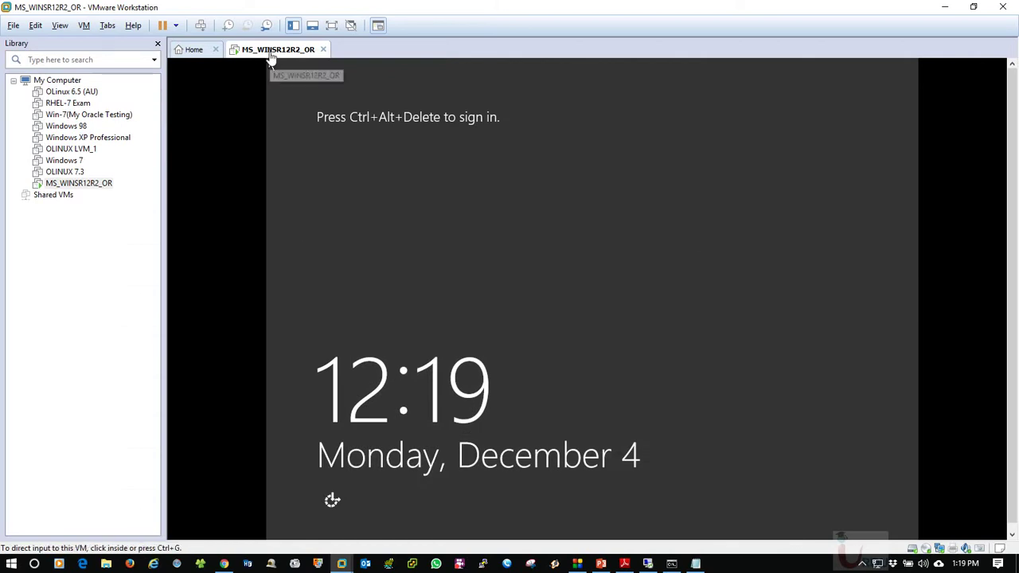
Send Ctrl+Alt+Del to the VM and sign in with the account password
{"action": "right_click", "coordinate": [271, 54]}
{"action": "left_click", "coordinate": [346, 127]}
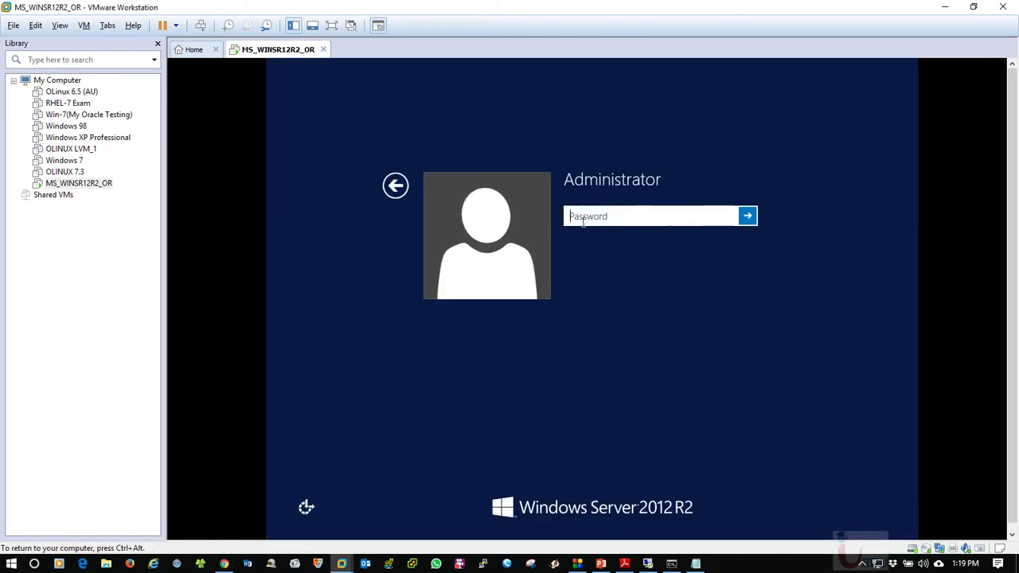
{"action": "type", "text": "•••••"}
{"action": "key", "text": "Return"}
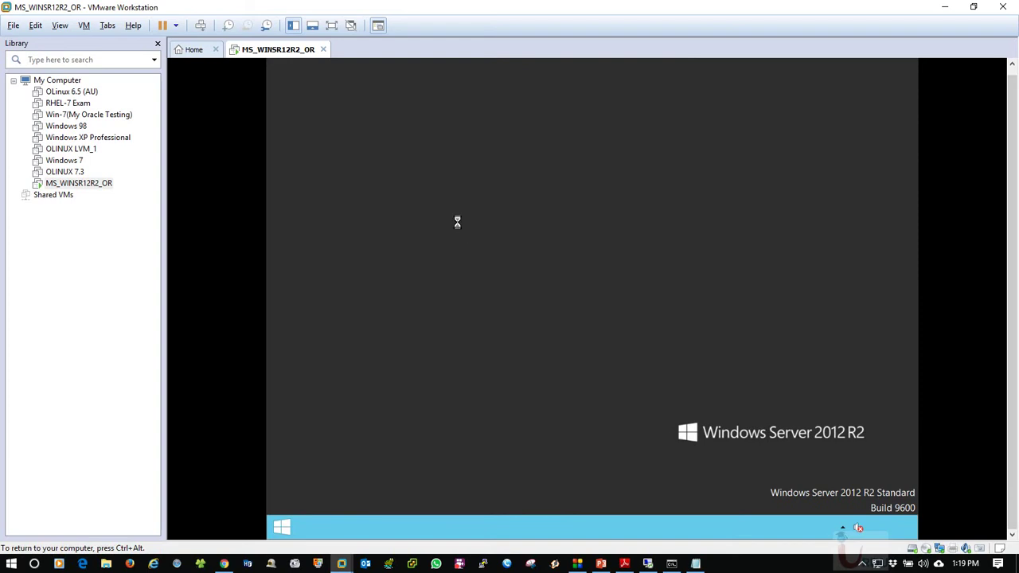
Refresh the VM desktop and launch Server Manager from the taskbar
{"action": "right_click", "coordinate": [435, 202]}
{"action": "left_click", "coordinate": [467, 243]}
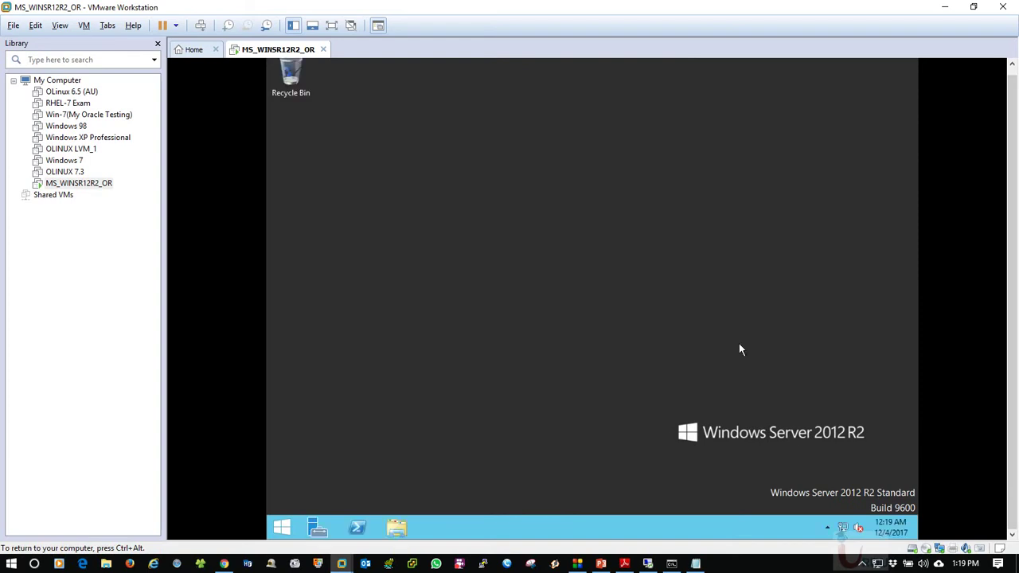
{"action": "right_click", "coordinate": [843, 528]}
{"action": "left_click", "coordinate": [695, 379]}
{"action": "right_click", "coordinate": [532, 241]}
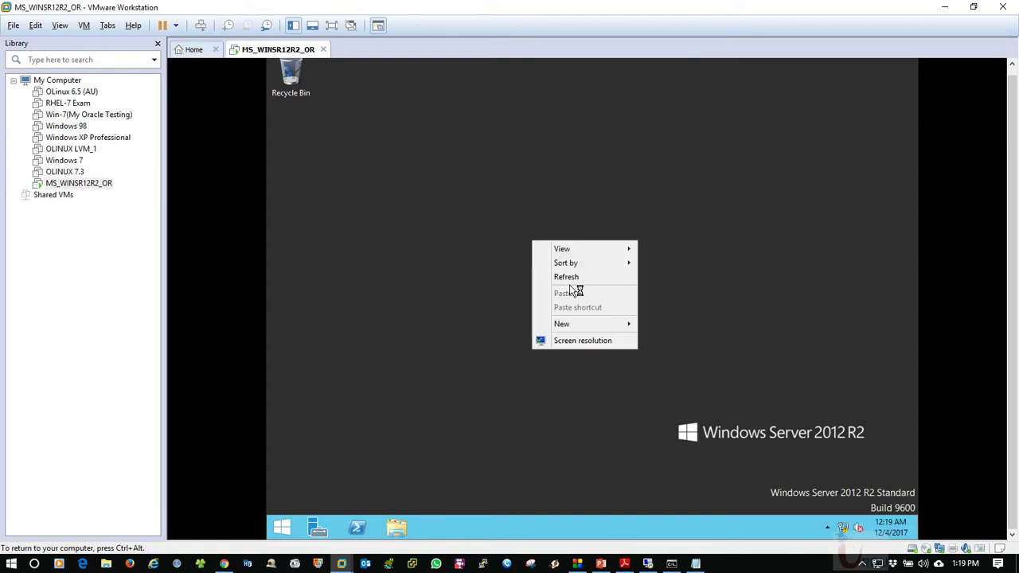
{"action": "left_click", "coordinate": [774, 478]}
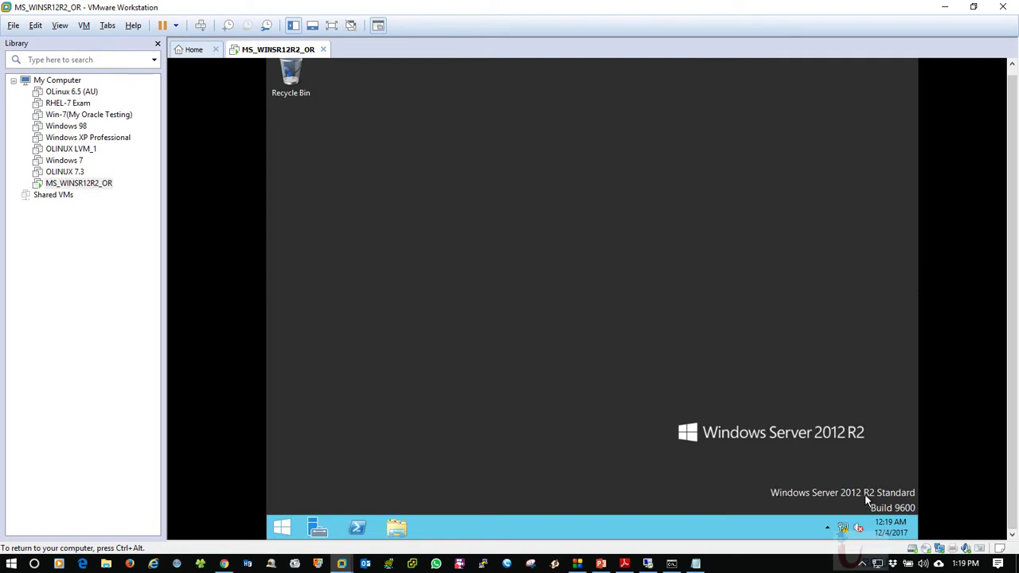
{"action": "right_click", "coordinate": [354, 209]}
{"action": "left_click", "coordinate": [384, 245]}
{"action": "left_click", "coordinate": [318, 526]}
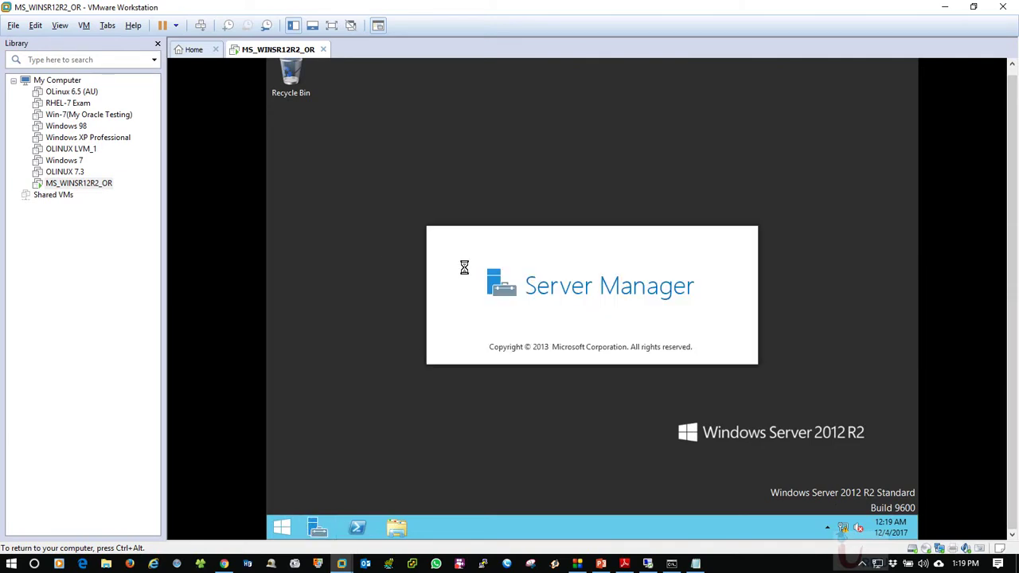
Add a '.net Framework' line below Firewall in the Notepad checklist
{"action": "left_click", "coordinate": [696, 564]}
{"action": "left_click", "coordinate": [250, 285]}
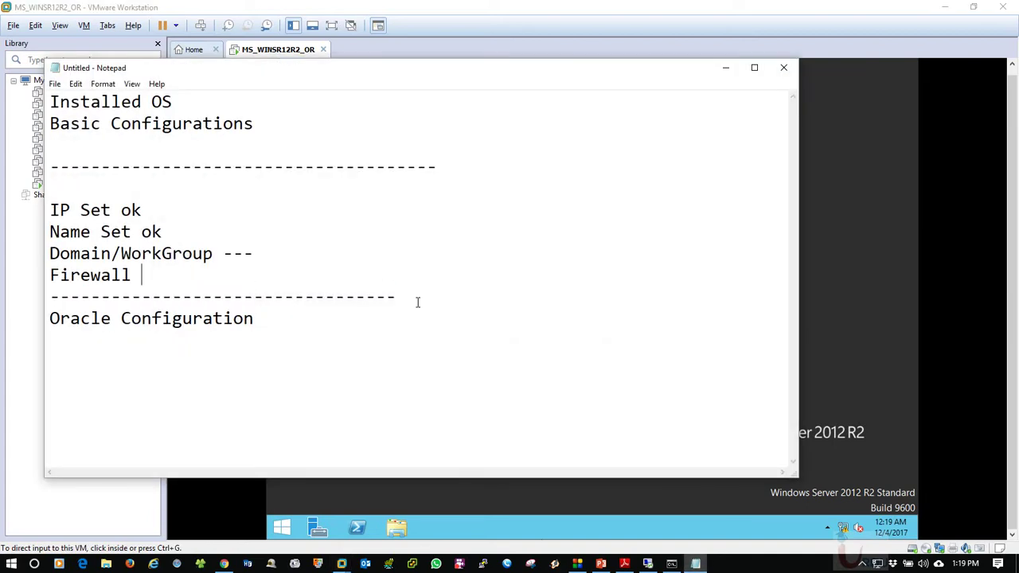
{"action": "key", "text": "Return"}
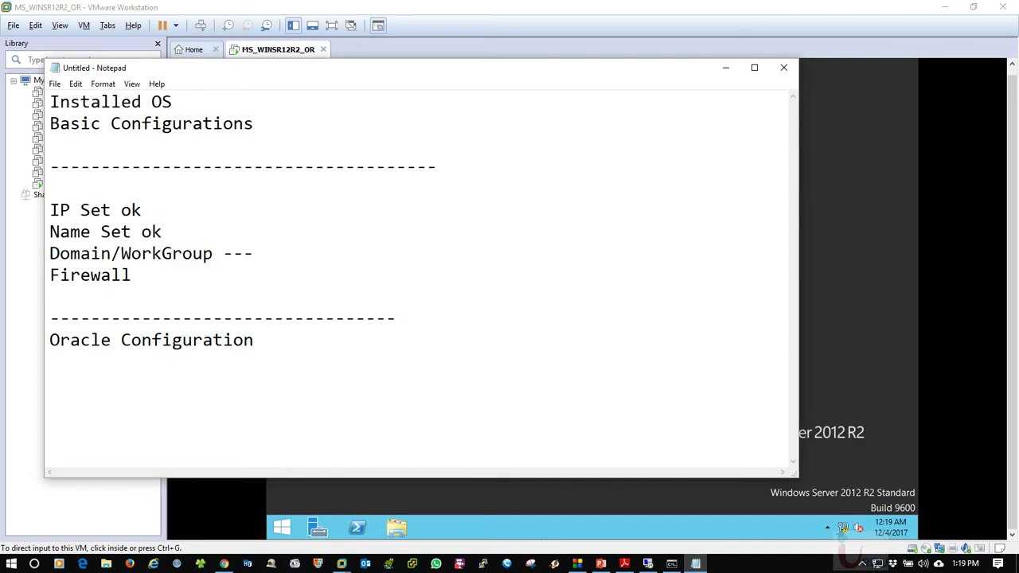
{"action": "type", "text": ".net Framework"}
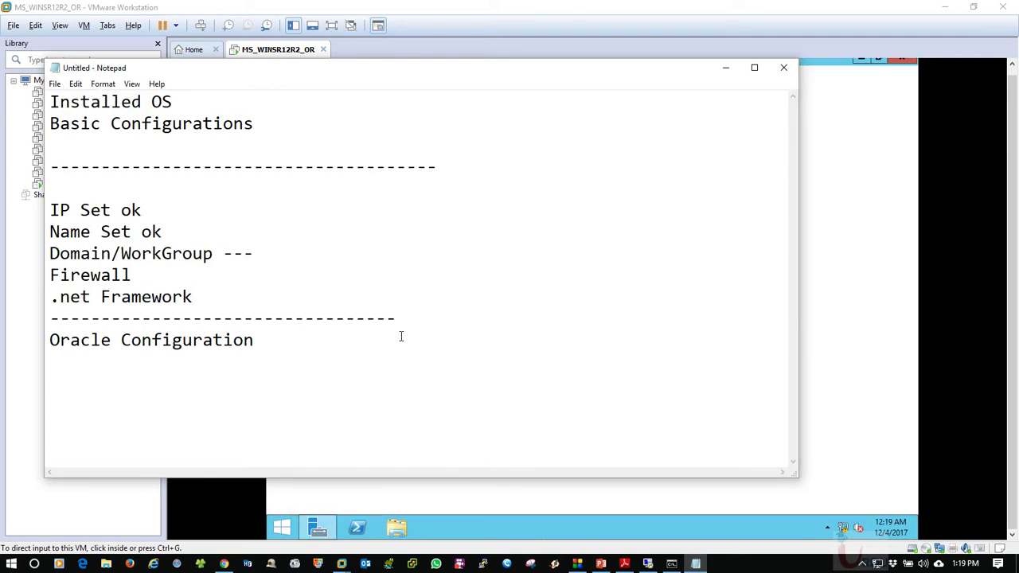
{"action": "left_click", "coordinate": [725, 67]}
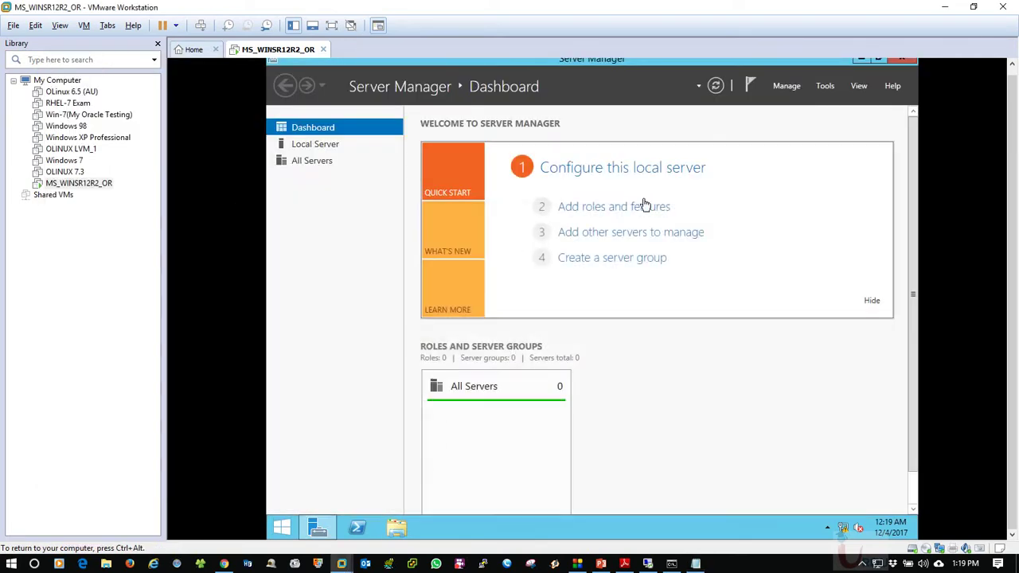
Start the roles and features wizard from Server Manager's Manage menu, dismissing the inventory notice, then go full screen
{"action": "left_click", "coordinate": [826, 88]}
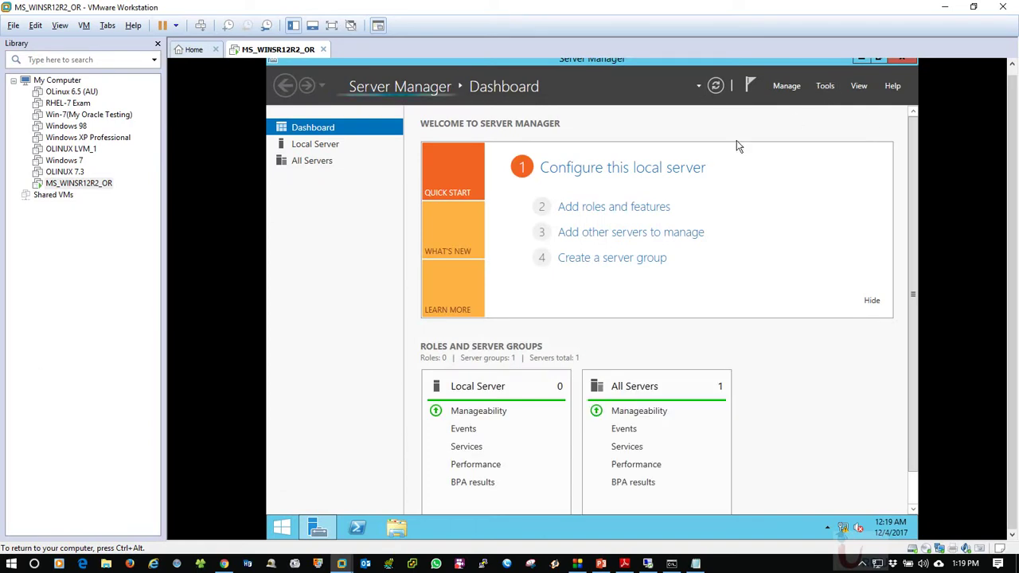
{"action": "left_click", "coordinate": [795, 87]}
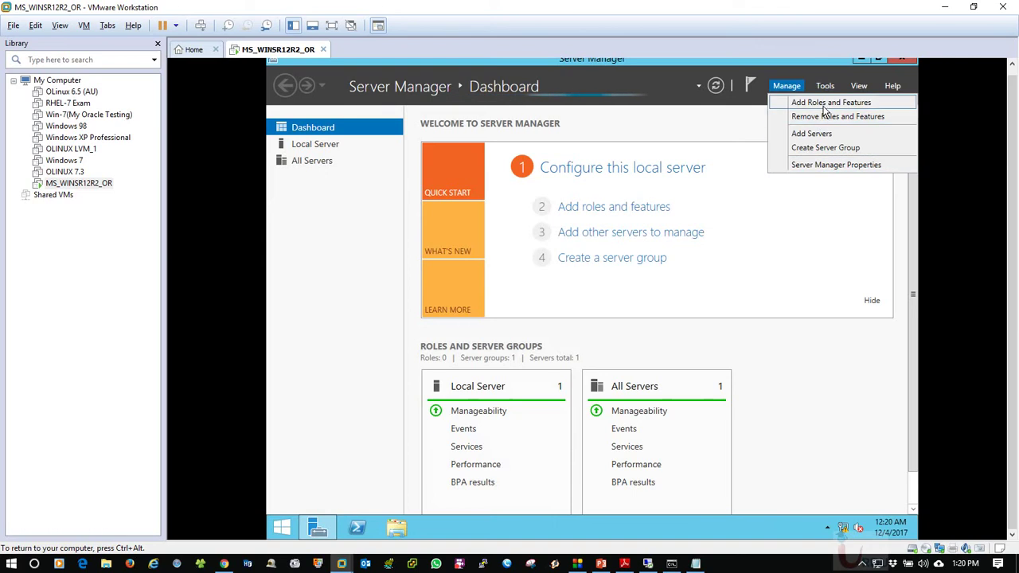
{"action": "left_click", "coordinate": [823, 116]}
{"action": "left_click", "coordinate": [714, 334]}
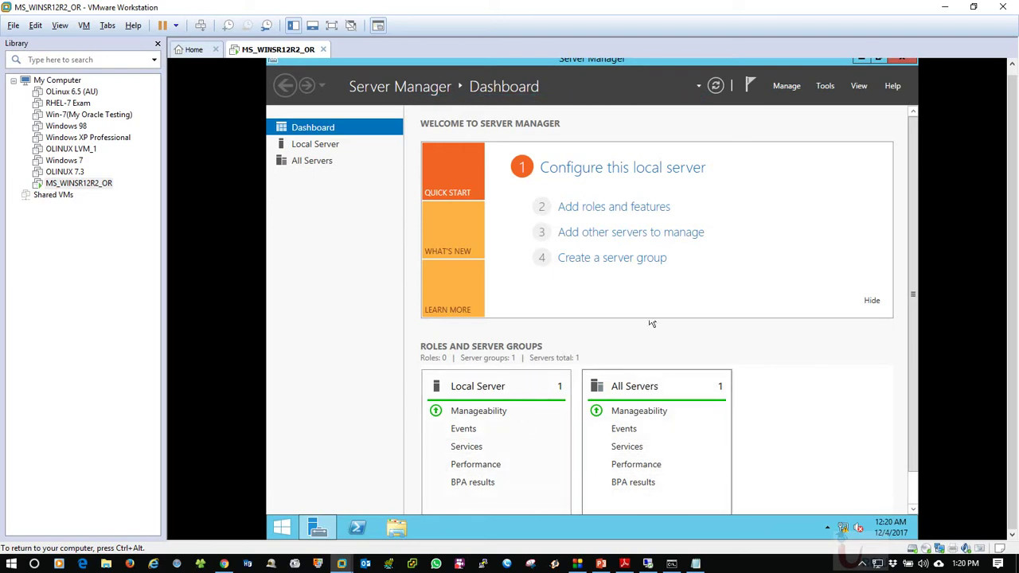
{"action": "left_click", "coordinate": [785, 86]}
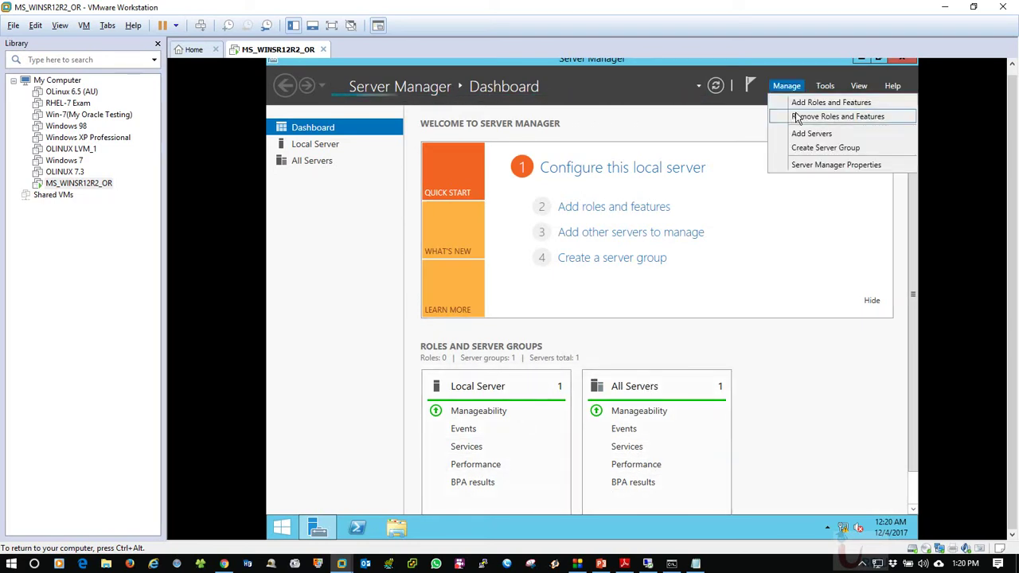
{"action": "left_click", "coordinate": [796, 101]}
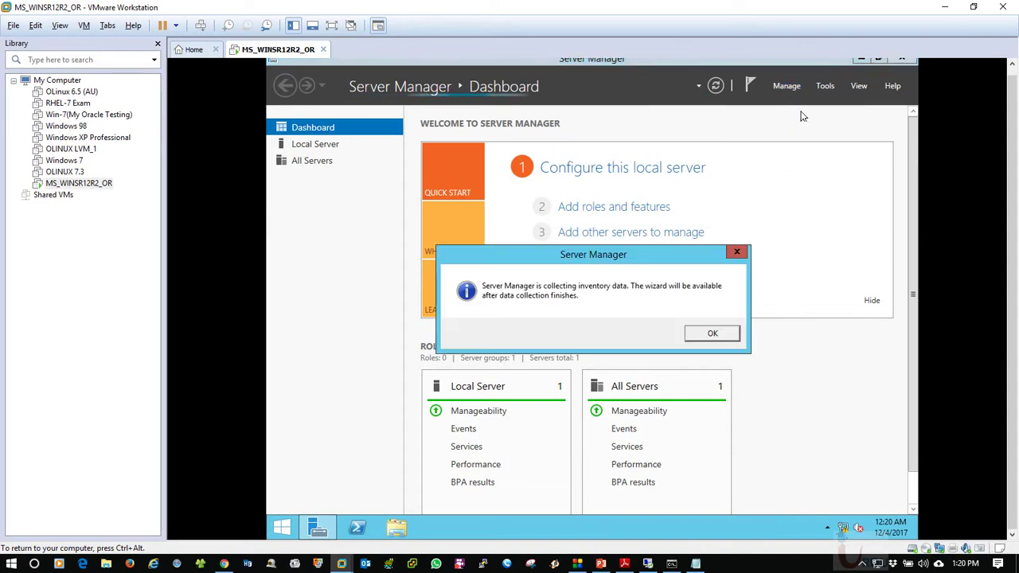
{"action": "left_click", "coordinate": [713, 333]}
{"action": "key", "text": "ctrl+alt"}
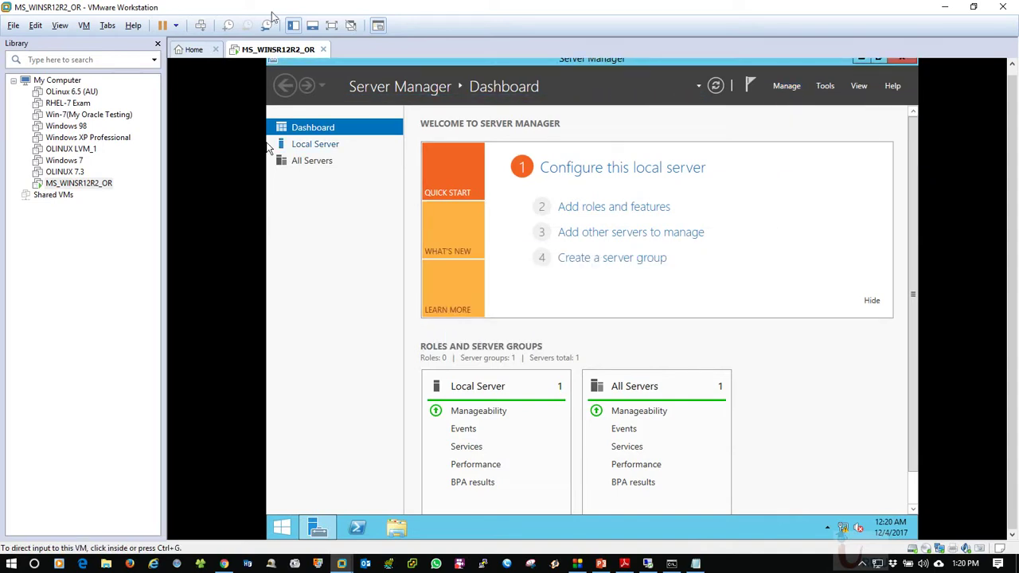
{"action": "left_click", "coordinate": [332, 26]}
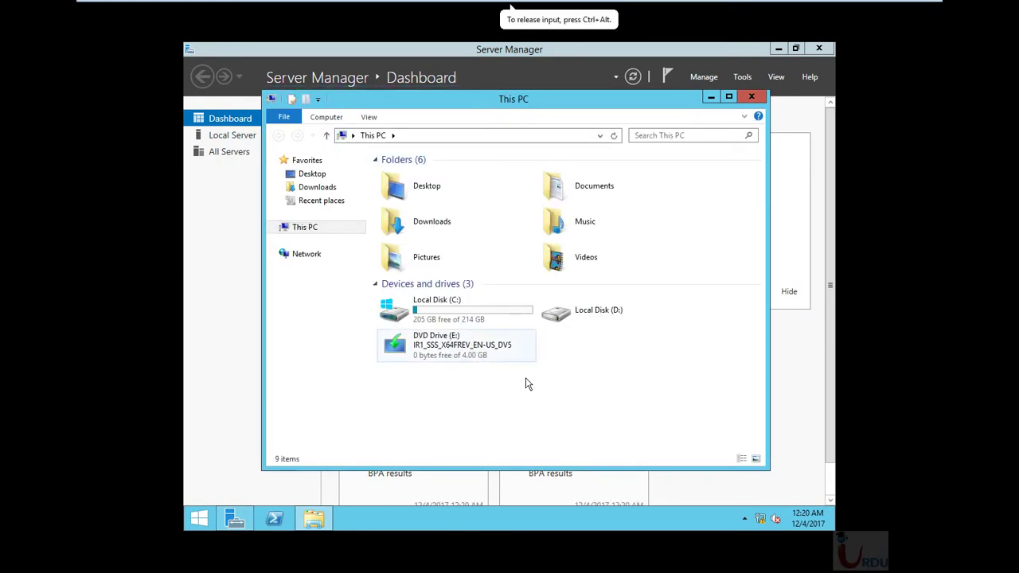
Open DVD Drive (E:) and browse into its sources\sxs folder
{"action": "left_click", "coordinate": [443, 354]}
{"action": "double_click", "coordinate": [443, 351]}
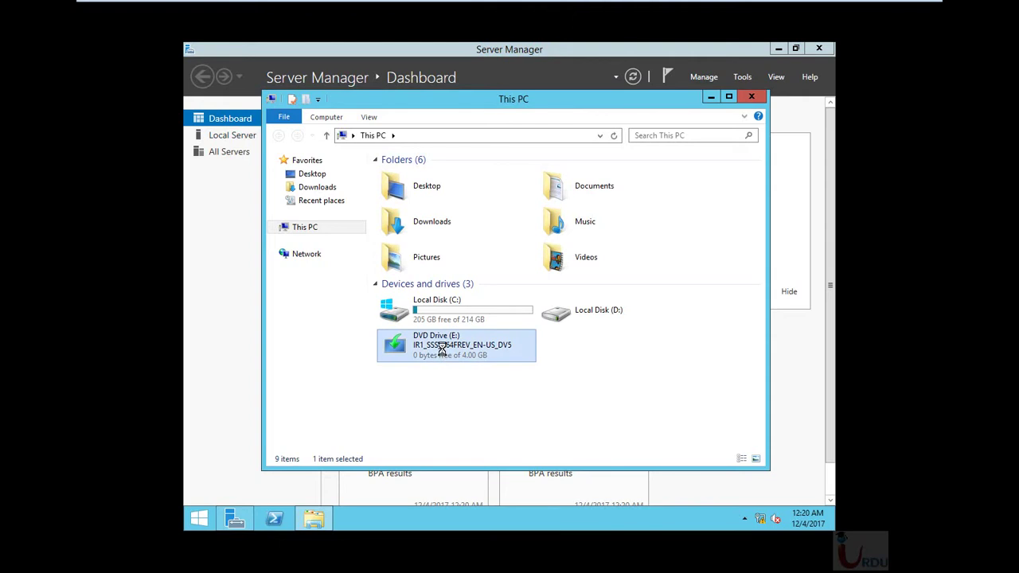
{"action": "right_click", "coordinate": [443, 352]}
{"action": "left_click", "coordinate": [473, 358]}
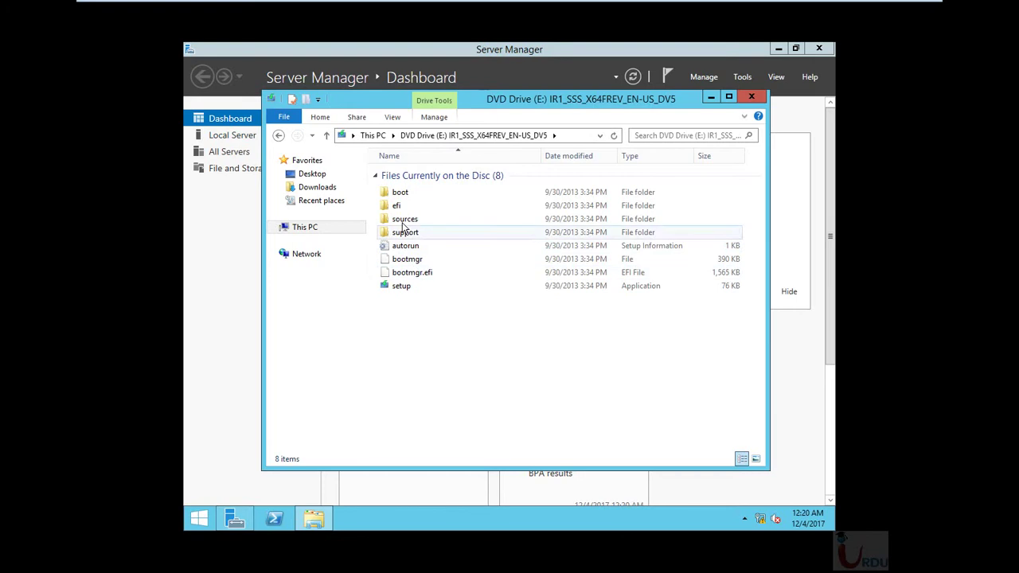
{"action": "double_click", "coordinate": [406, 220]}
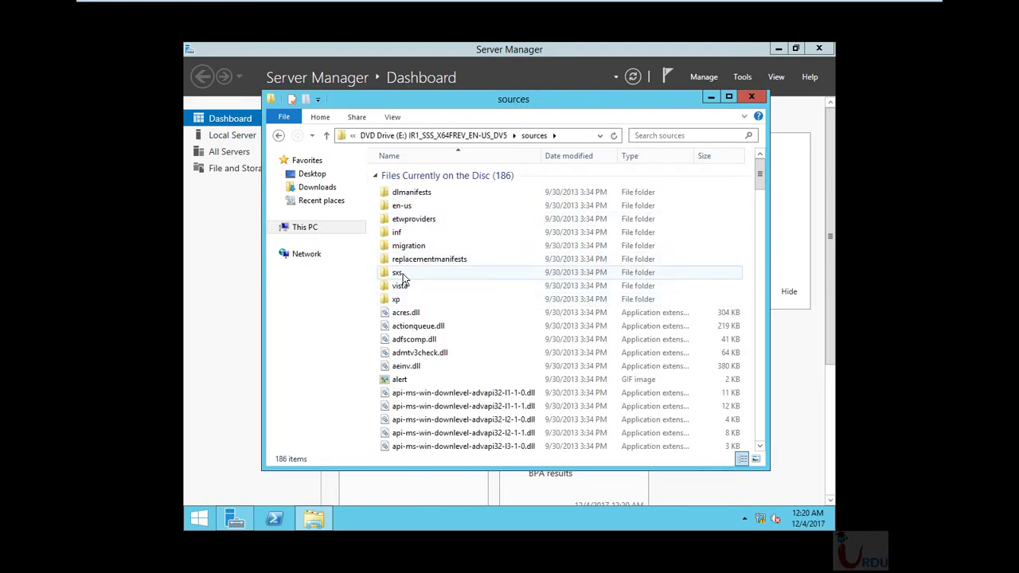
{"action": "double_click", "coordinate": [402, 273]}
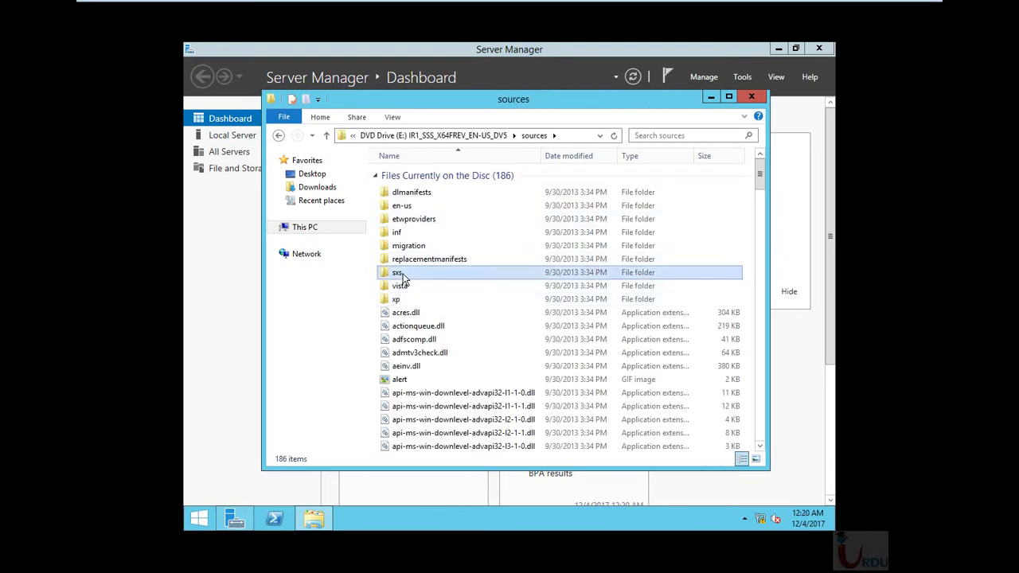
Copy the E:\sources\sxs path from the address bar and minimize Explorer
{"action": "left_click", "coordinate": [521, 137]}
{"action": "right_click", "coordinate": [391, 139]}
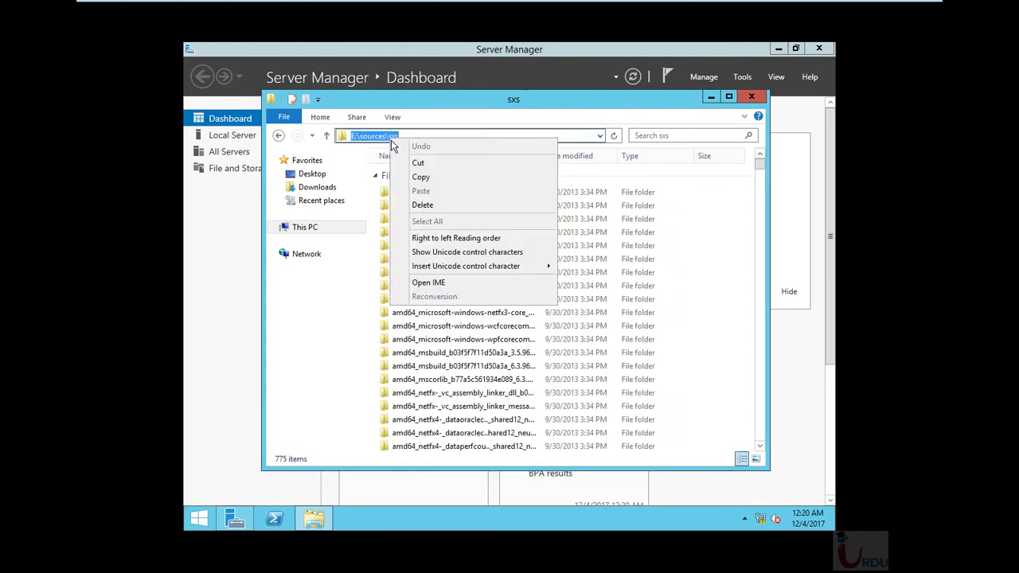
{"action": "left_click", "coordinate": [414, 175]}
{"action": "left_click", "coordinate": [712, 97]}
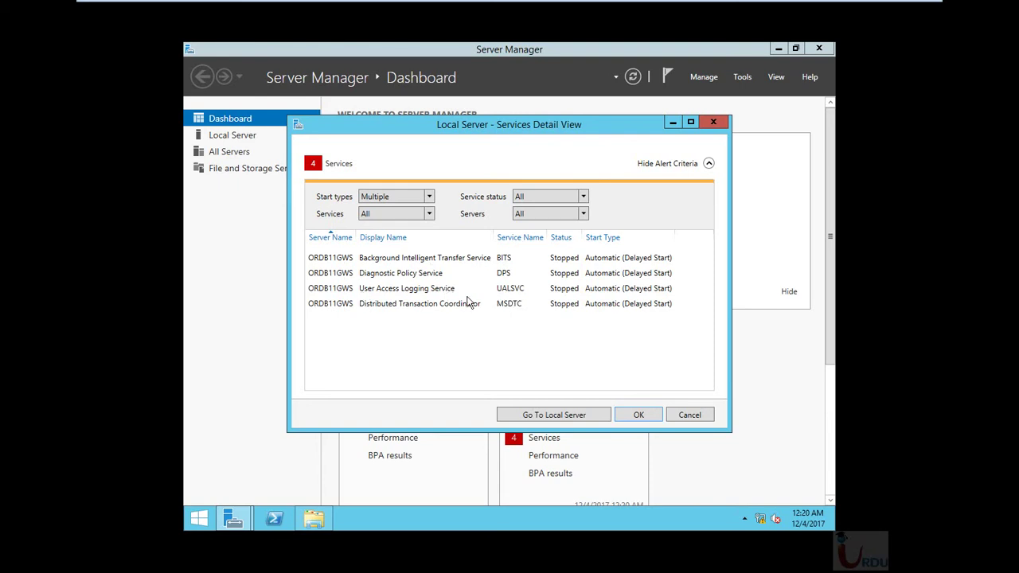
Start the Add Roles and Features wizard, keeping role-based installation, and reach server selection
{"action": "left_click", "coordinate": [647, 415]}
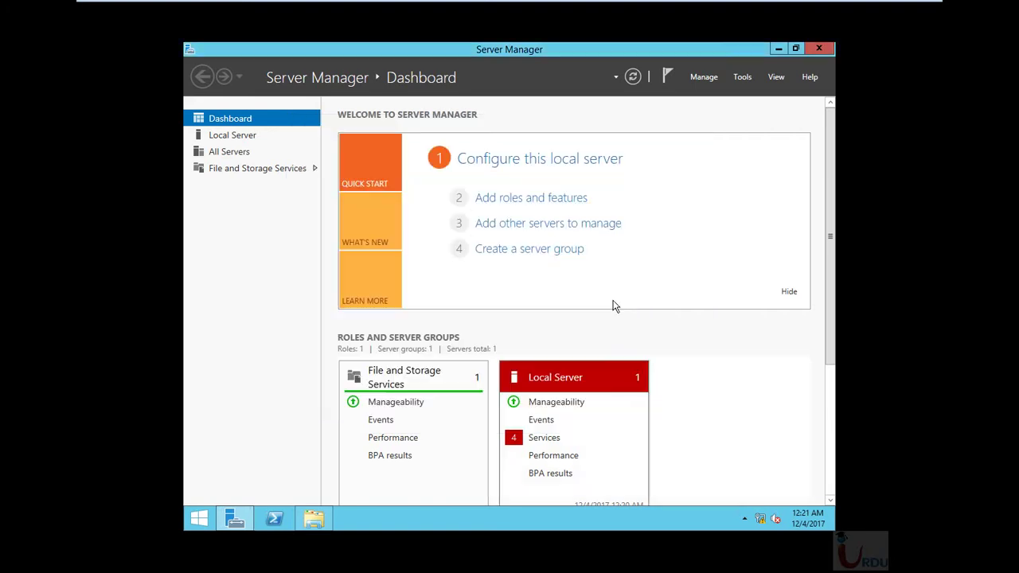
{"action": "left_click", "coordinate": [700, 80]}
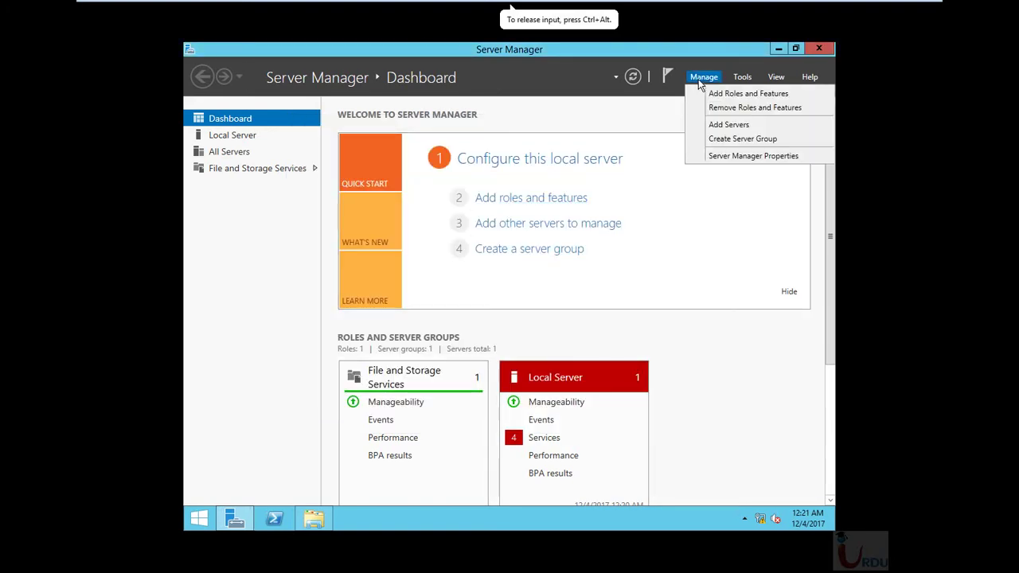
{"action": "left_click", "coordinate": [726, 105]}
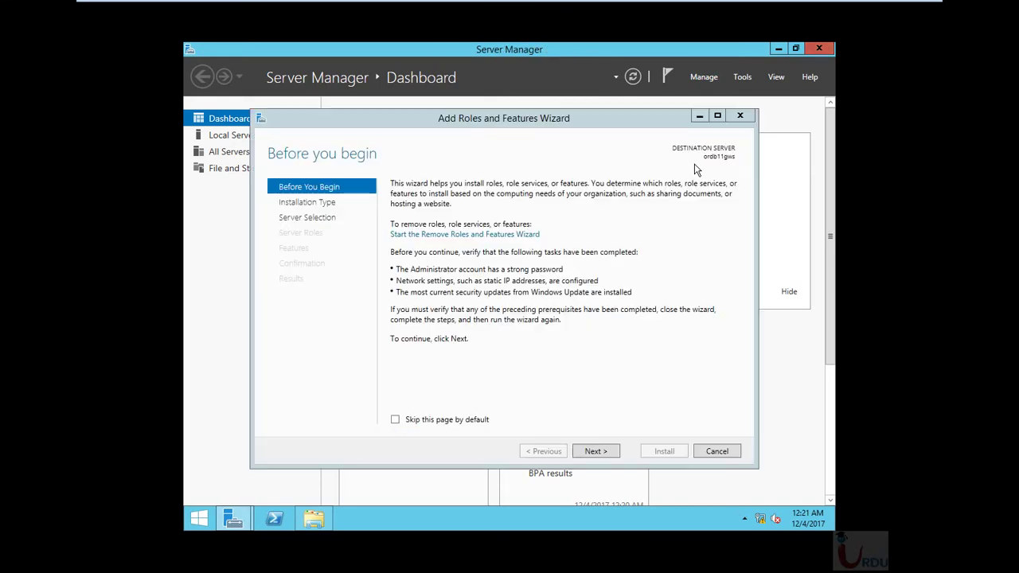
{"action": "left_click", "coordinate": [596, 452]}
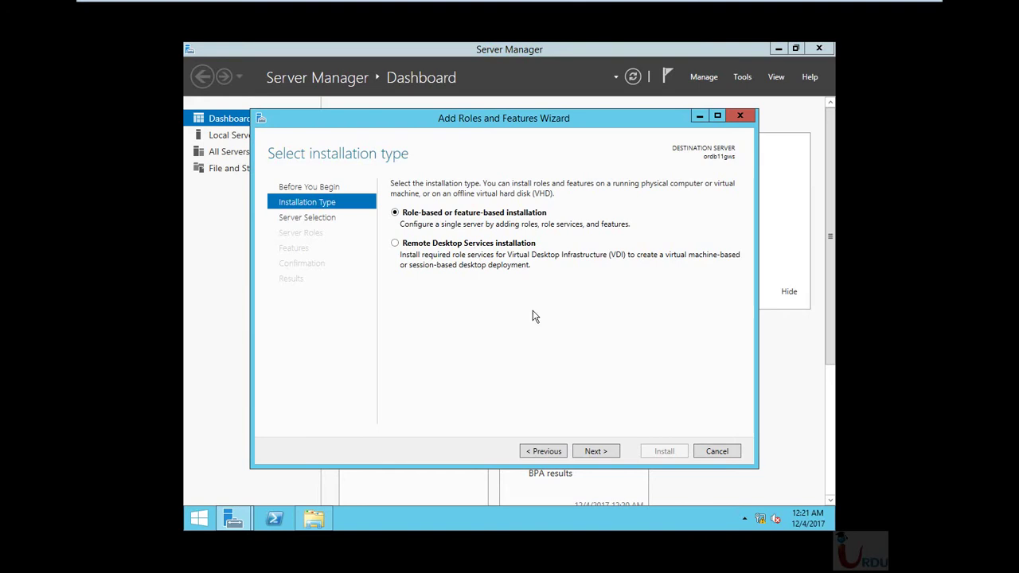
{"action": "left_click", "coordinate": [599, 449]}
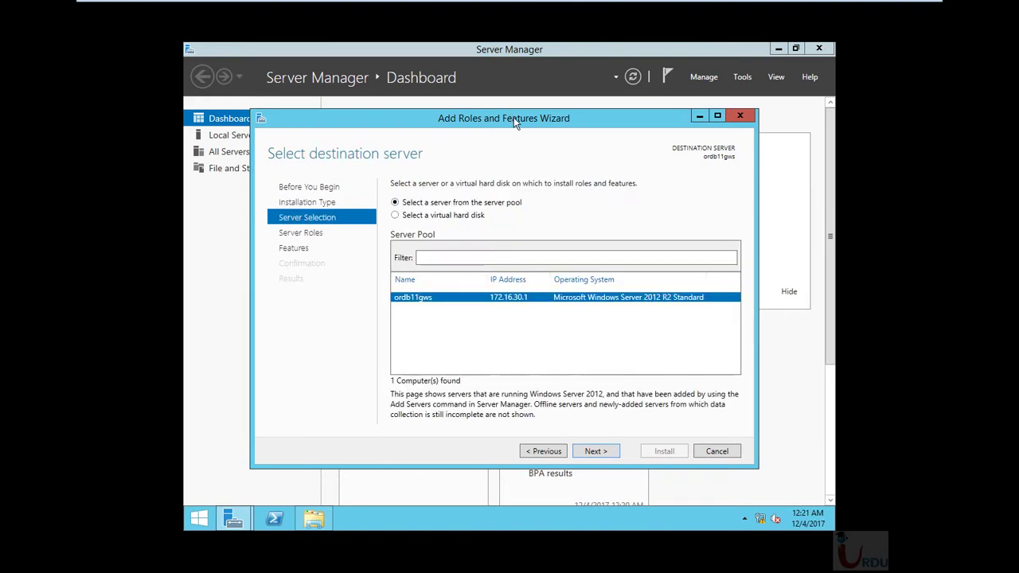
{"action": "left_click_drag", "start_coordinate": [513, 115], "coordinate": [511, 90]}
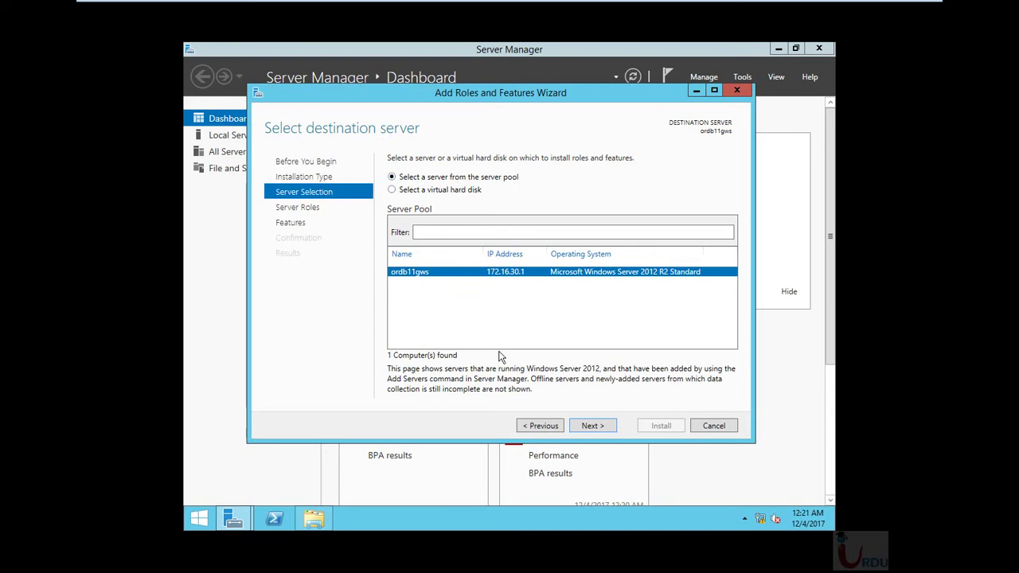
{"action": "left_click_drag", "start_coordinate": [474, 96], "coordinate": [467, 95]}
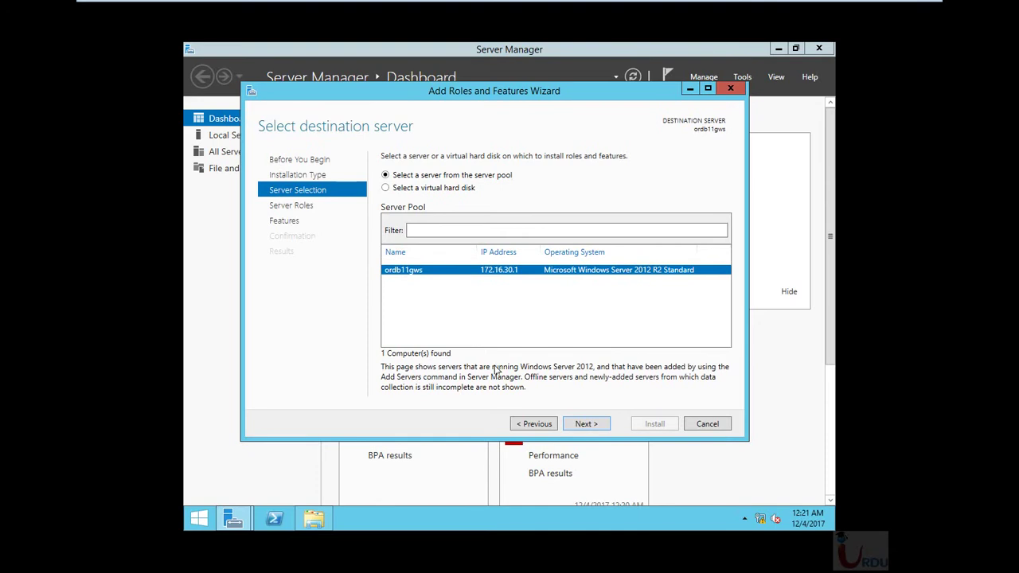
{"action": "left_click", "coordinate": [539, 426]}
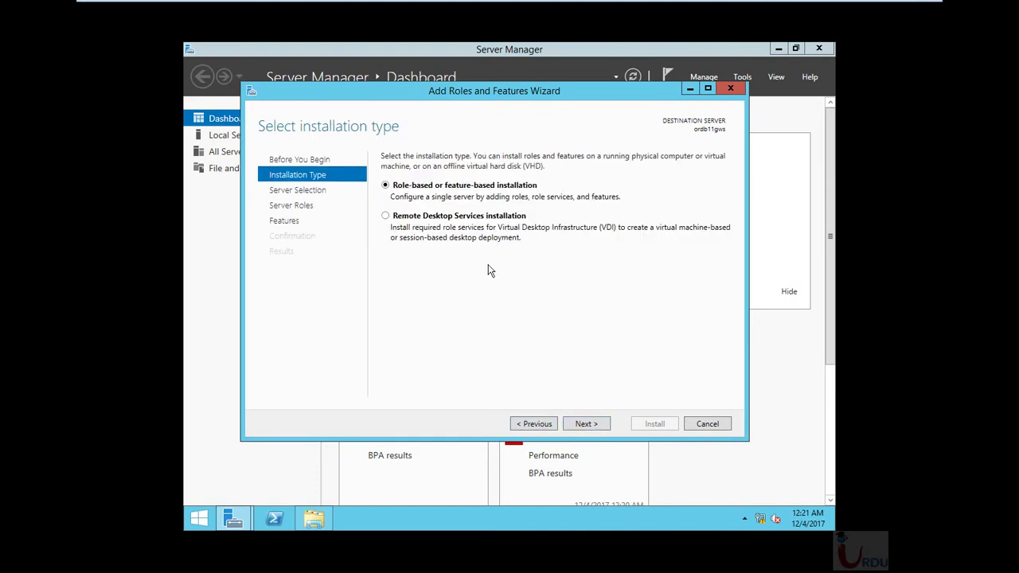
{"action": "left_click", "coordinate": [538, 427]}
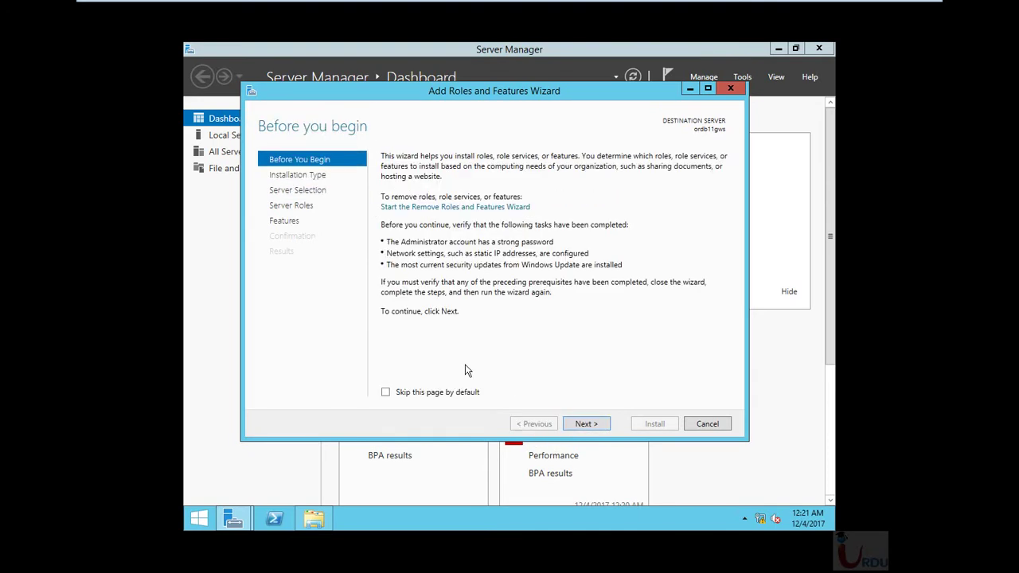
{"action": "left_click", "coordinate": [588, 424]}
{"action": "left_click", "coordinate": [587, 425]}
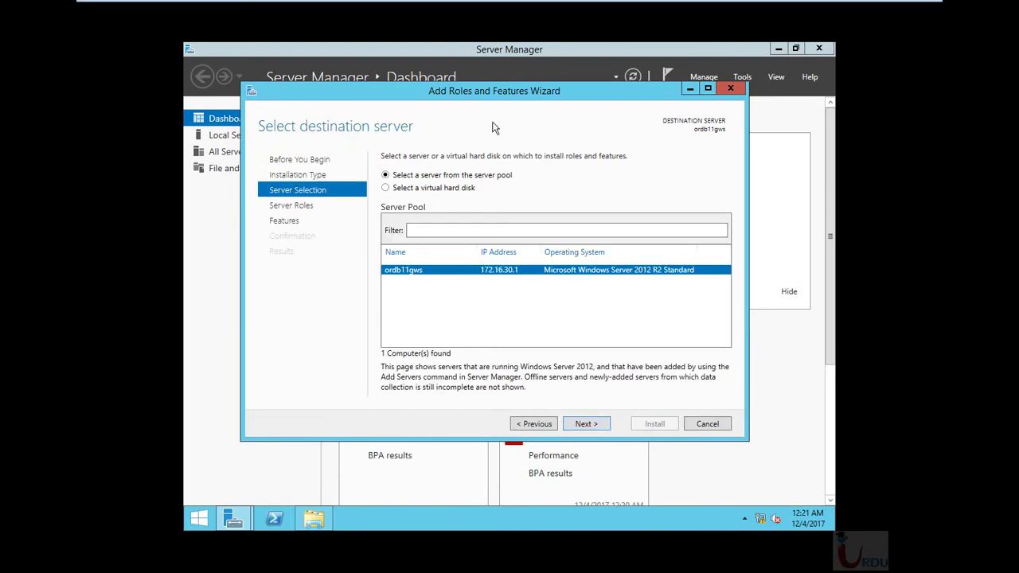
Skip past server roles to Features and tick .NET Framework 3.5 Features
{"action": "left_click_drag", "start_coordinate": [529, 94], "coordinate": [488, 93]}
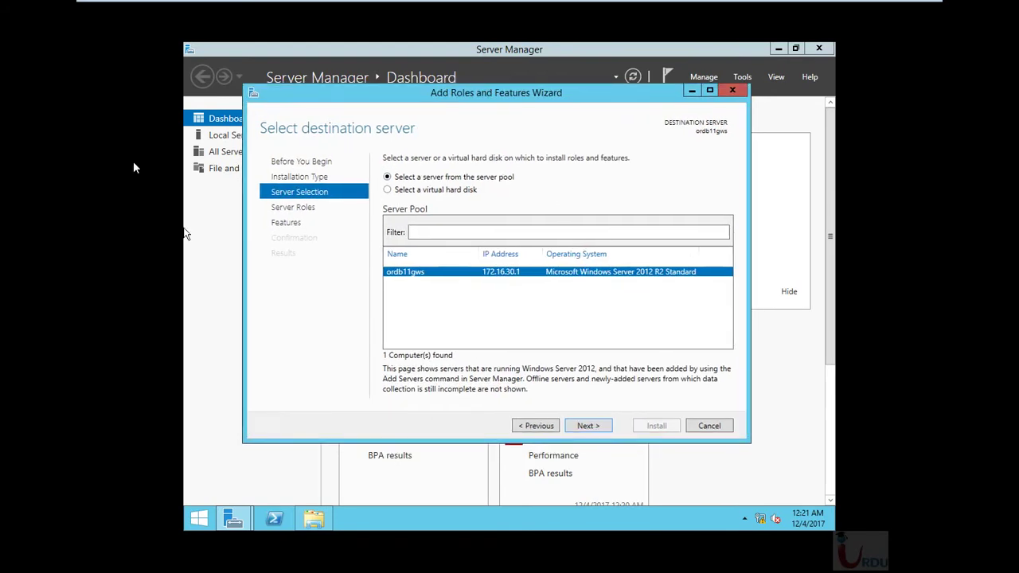
{"action": "left_click", "coordinate": [586, 425]}
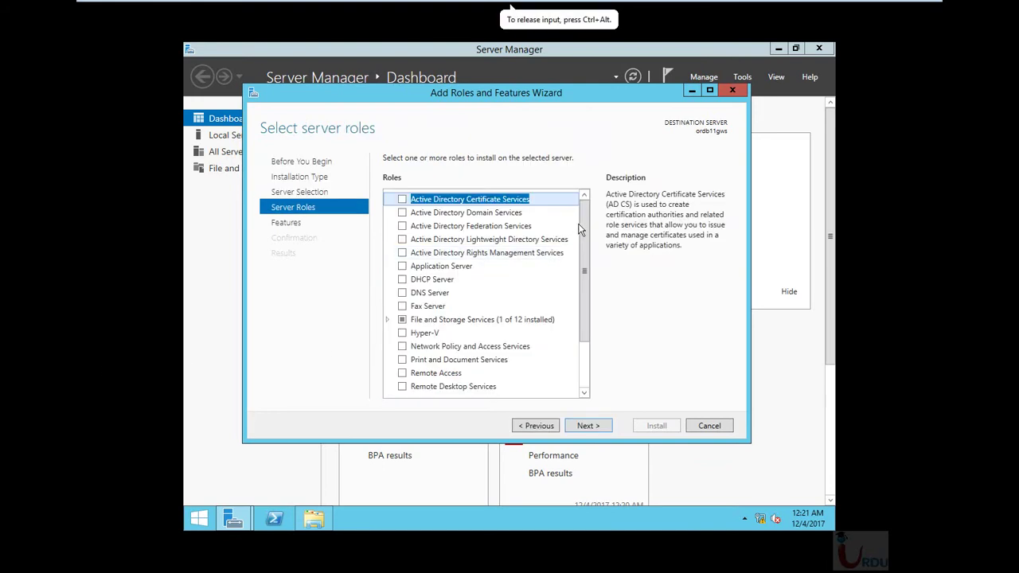
{"action": "left_click", "coordinate": [537, 426]}
{"action": "left_click", "coordinate": [591, 427]}
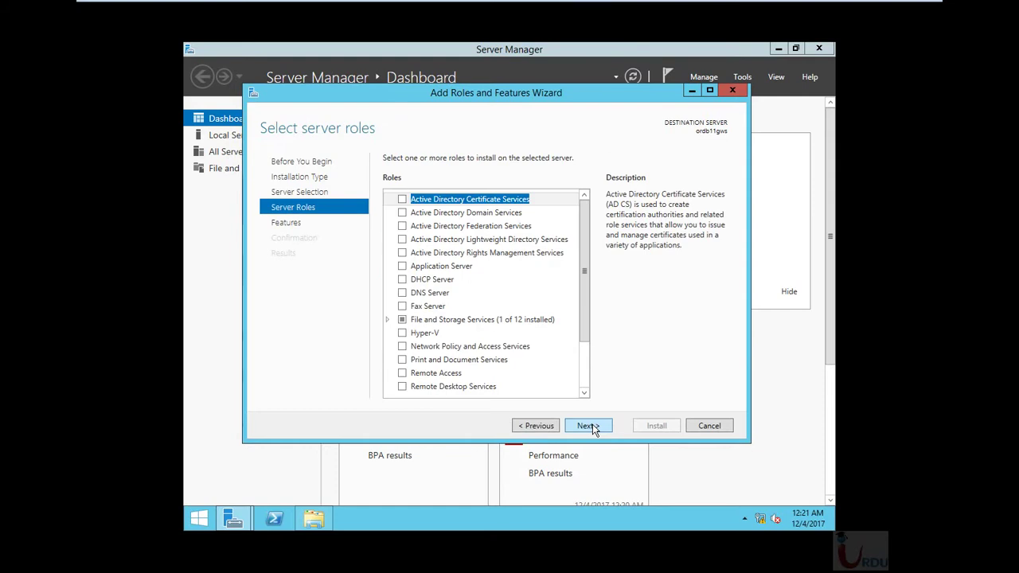
{"action": "left_click", "coordinate": [590, 427]}
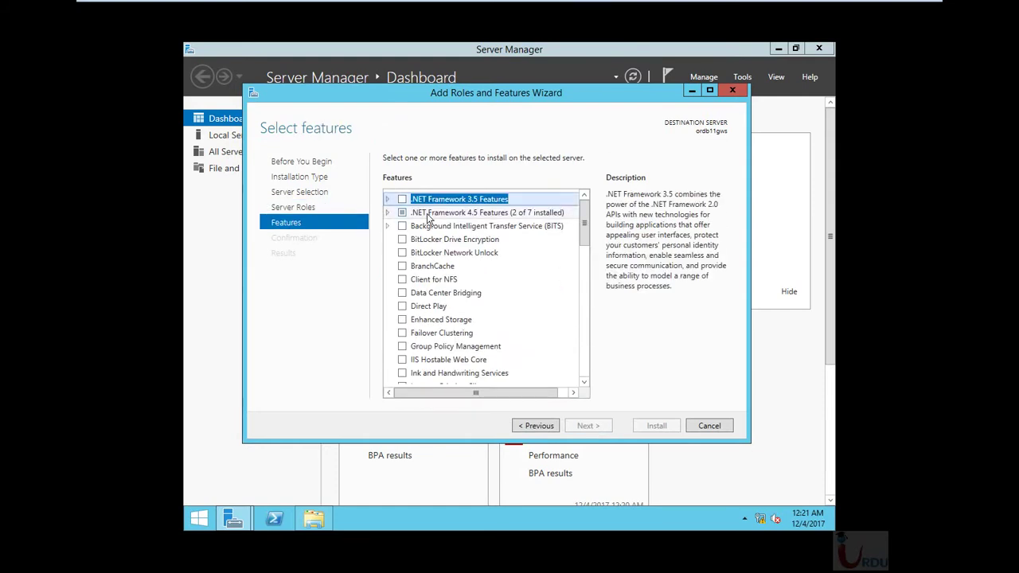
{"action": "left_click", "coordinate": [535, 426]}
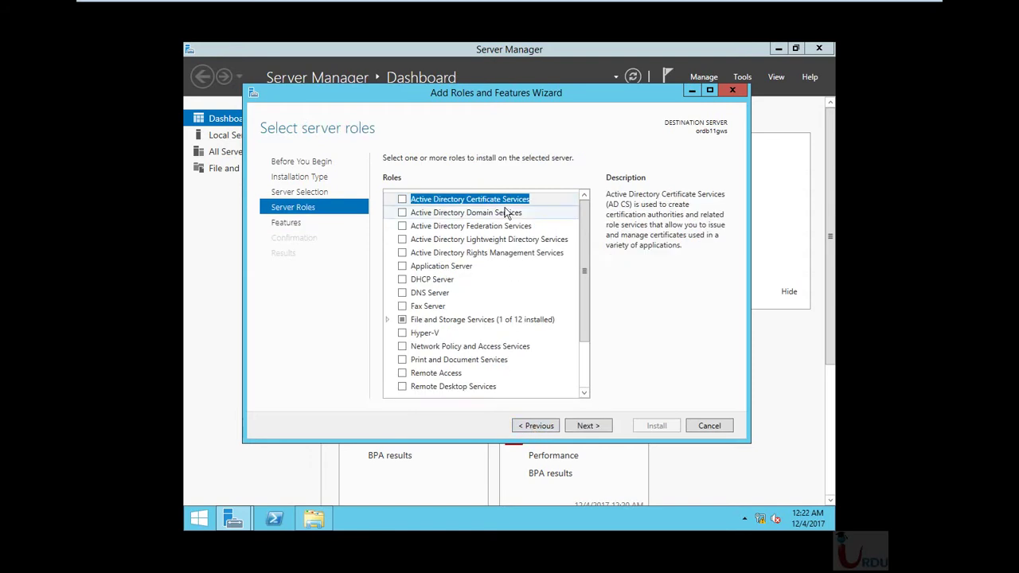
{"action": "left_click", "coordinate": [587, 426]}
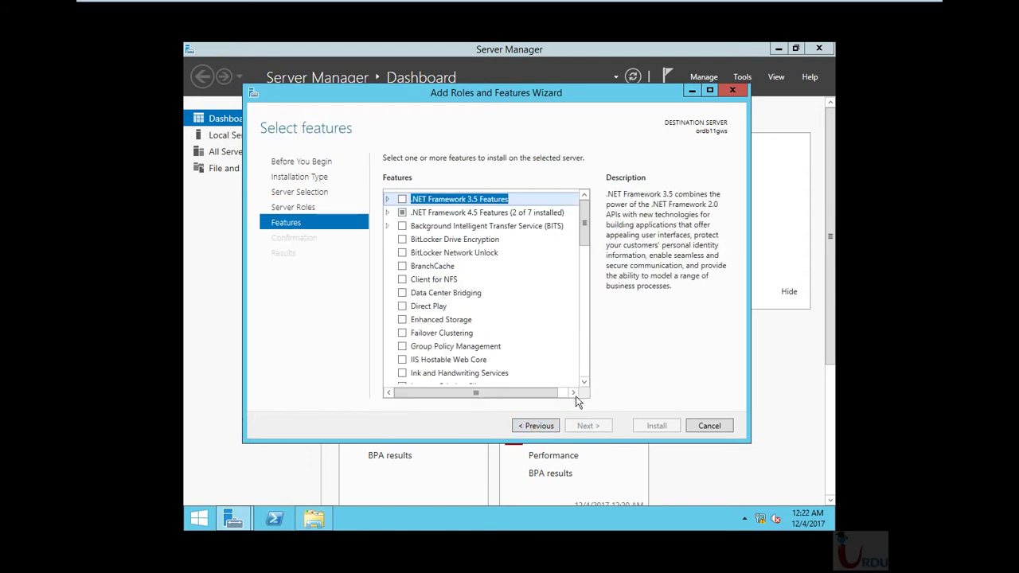
{"action": "left_click", "coordinate": [402, 199]}
{"action": "left_click", "coordinate": [388, 200]}
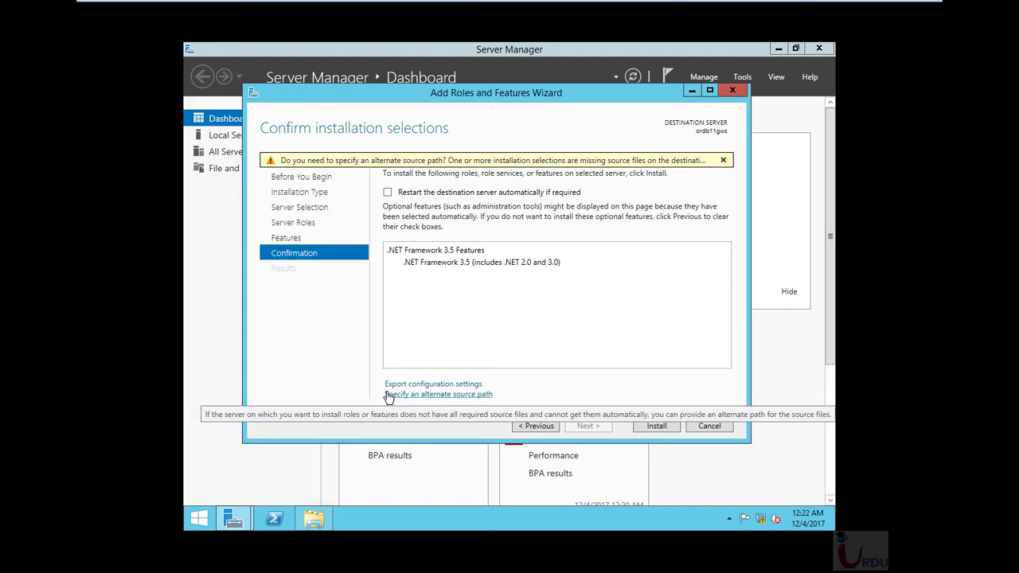
Paste E:\sources\sxs as the alternate source path and confirm with OK
{"action": "left_click", "coordinate": [448, 395]}
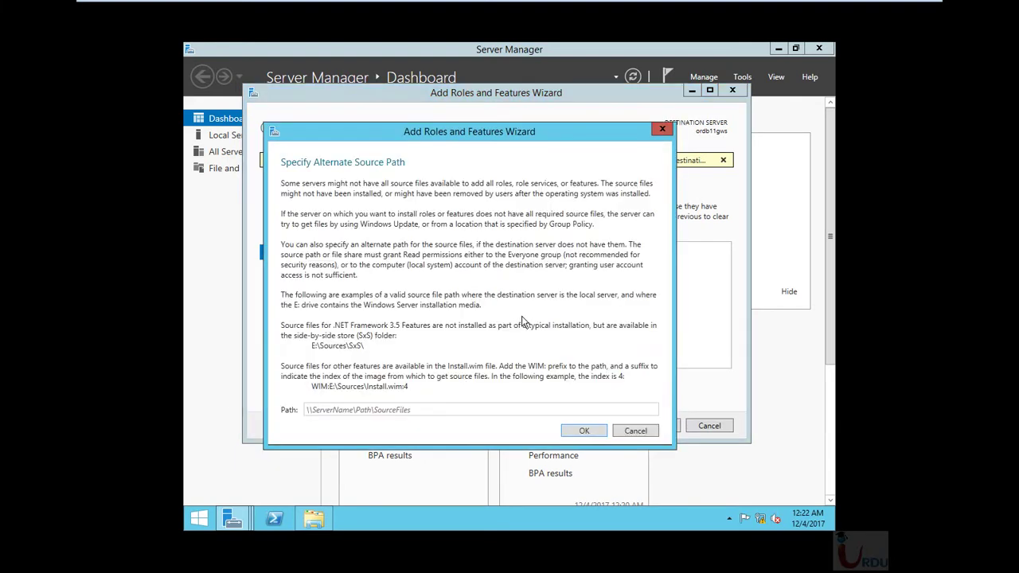
{"action": "left_click", "coordinate": [462, 411]}
{"action": "type", "text": "E:\\sources\\sxs"}
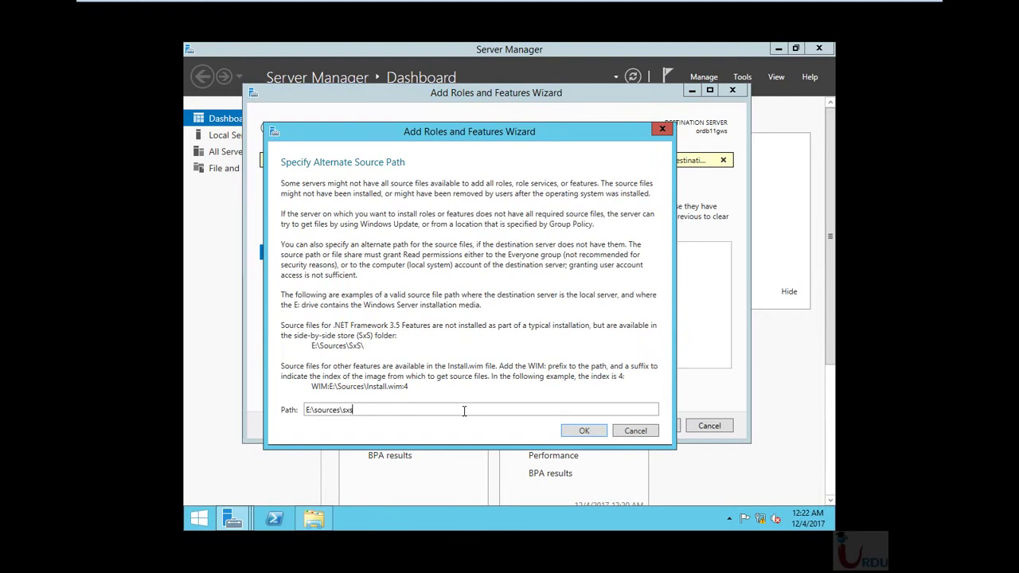
{"action": "left_click", "coordinate": [585, 431]}
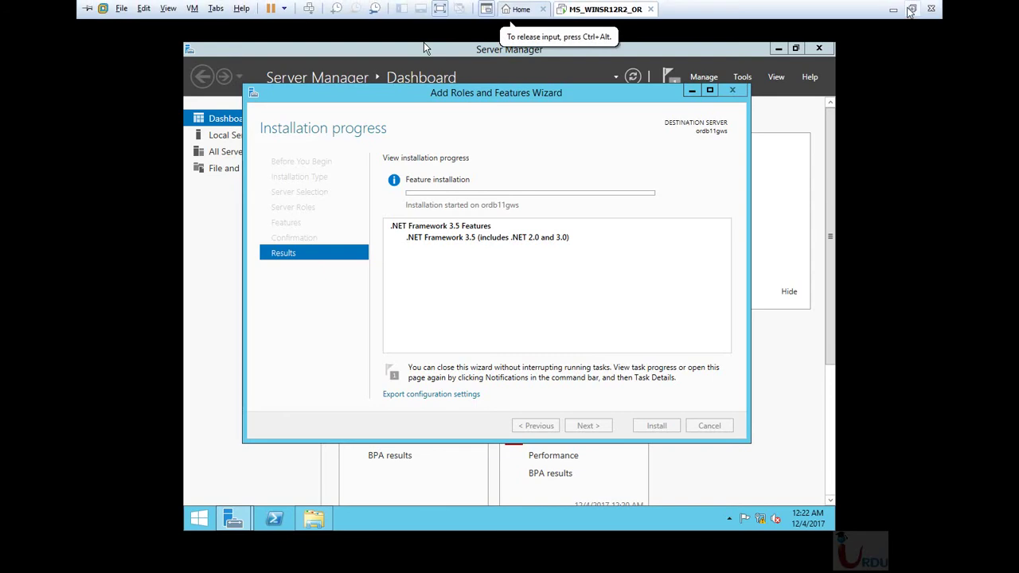
Leave full screen and add a 'backup' line below '.net Framework' in the checklist
{"action": "left_click", "coordinate": [911, 10]}
{"action": "left_click", "coordinate": [695, 564]}
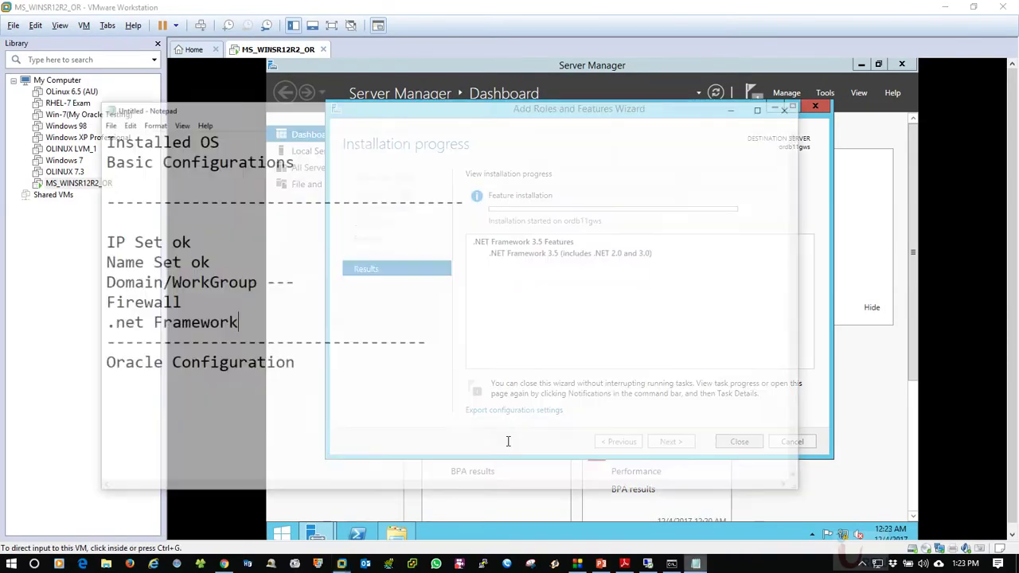
{"action": "left_click_drag", "start_coordinate": [419, 75], "coordinate": [471, 97]}
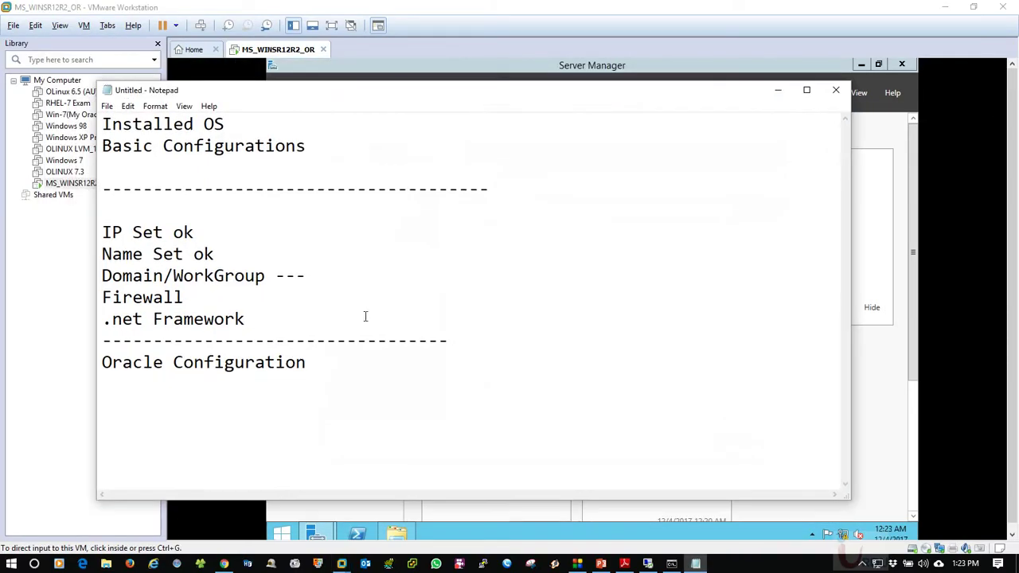
{"action": "left_click", "coordinate": [365, 317]}
{"action": "key", "text": "Return"}
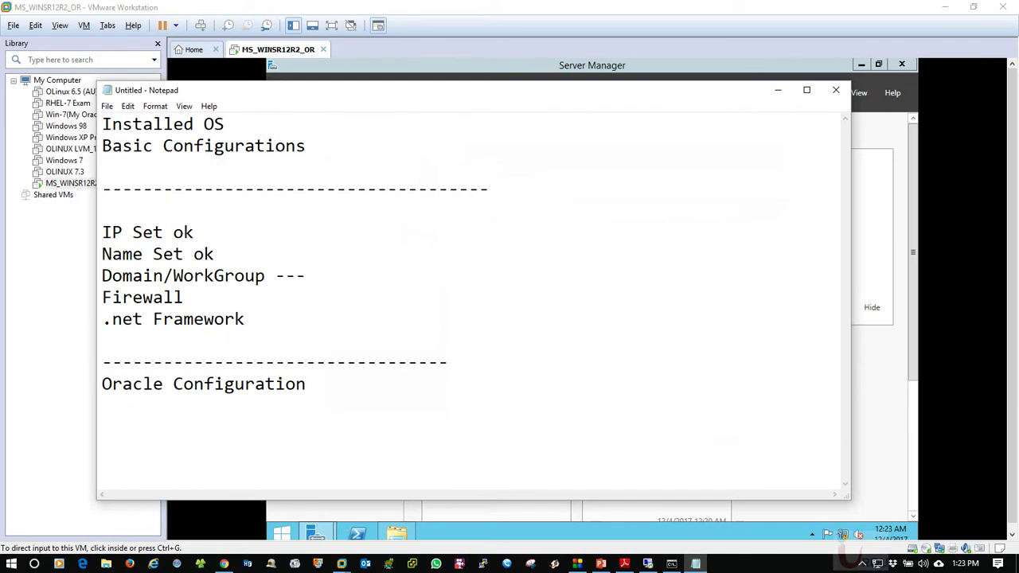
{"action": "type", "text": "backup"}
Reposition and hide the notes, then nudge the wizard window to watch installation progress
{"action": "left_click", "coordinate": [243, 338]}
{"action": "left_click", "coordinate": [207, 300]}
{"action": "left_click_drag", "start_coordinate": [388, 98], "coordinate": [426, 87]}
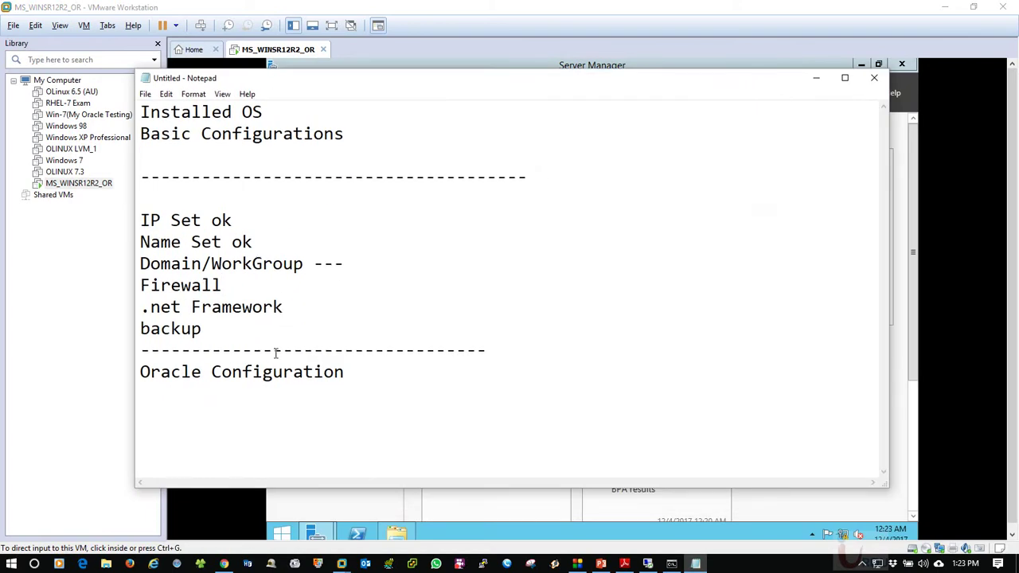
{"action": "left_click", "coordinate": [228, 392]}
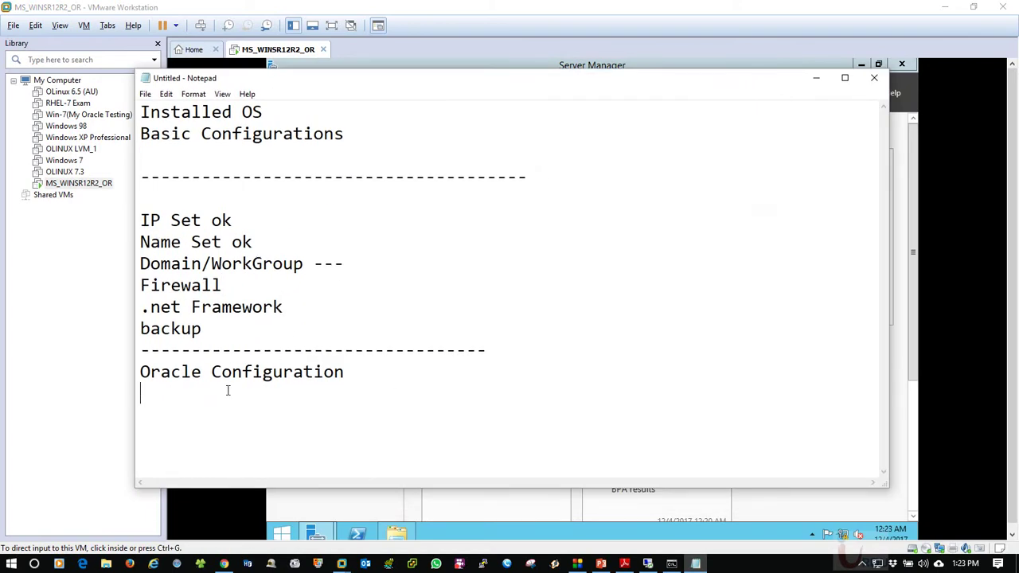
{"action": "left_click", "coordinate": [816, 78]}
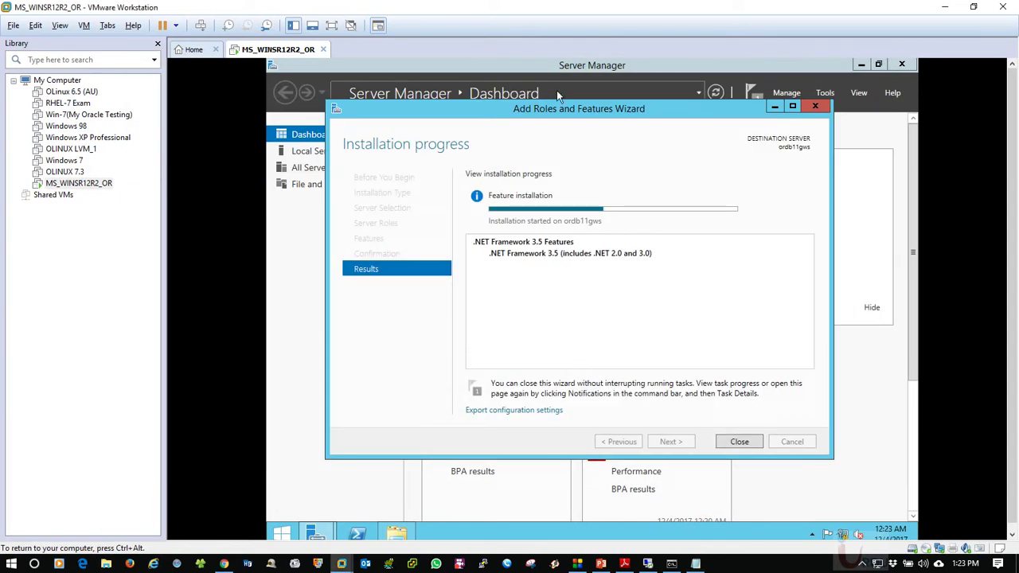
{"action": "left_click_drag", "start_coordinate": [568, 115], "coordinate": [560, 103]}
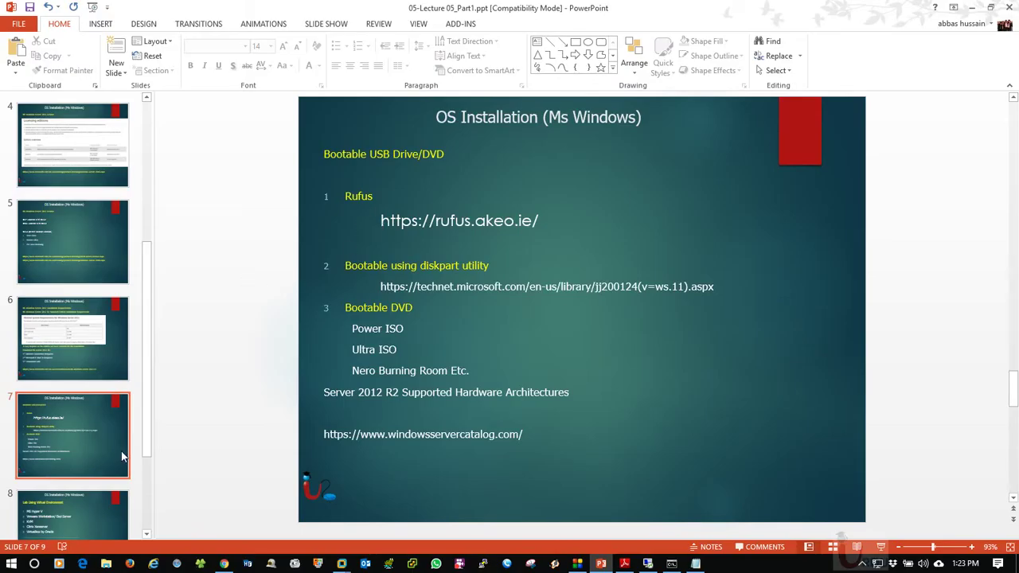
Browse the lecture slides back to slide 5, MS Windows Server 2012 License
{"action": "left_click", "coordinate": [62, 513]}
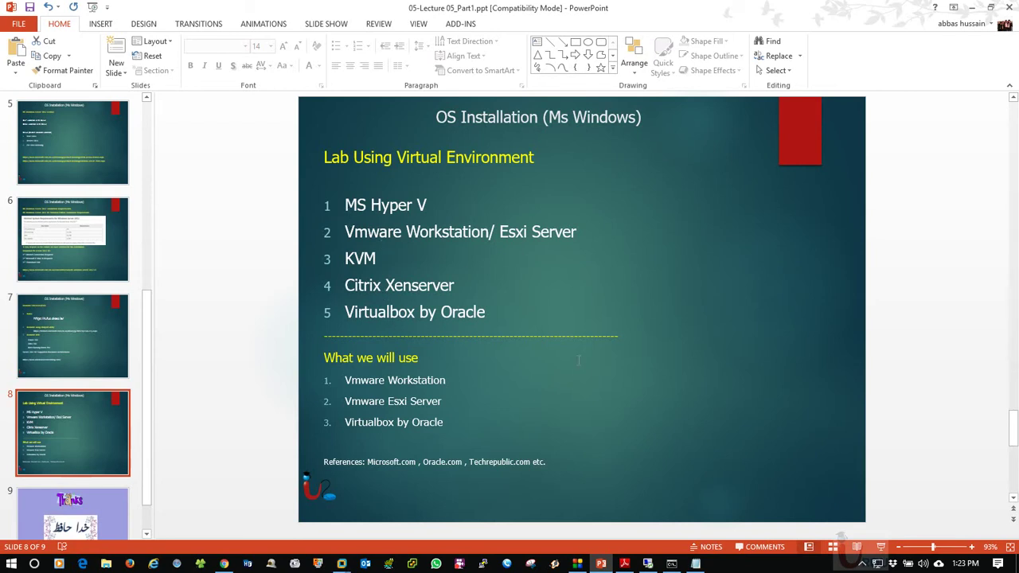
{"action": "left_click", "coordinate": [94, 328]}
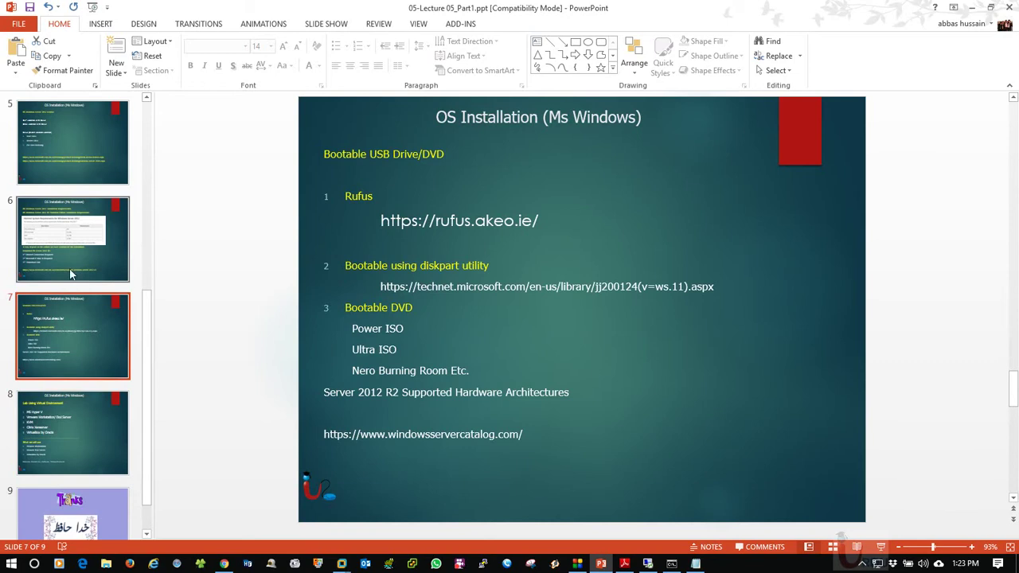
{"action": "left_click", "coordinate": [74, 246]}
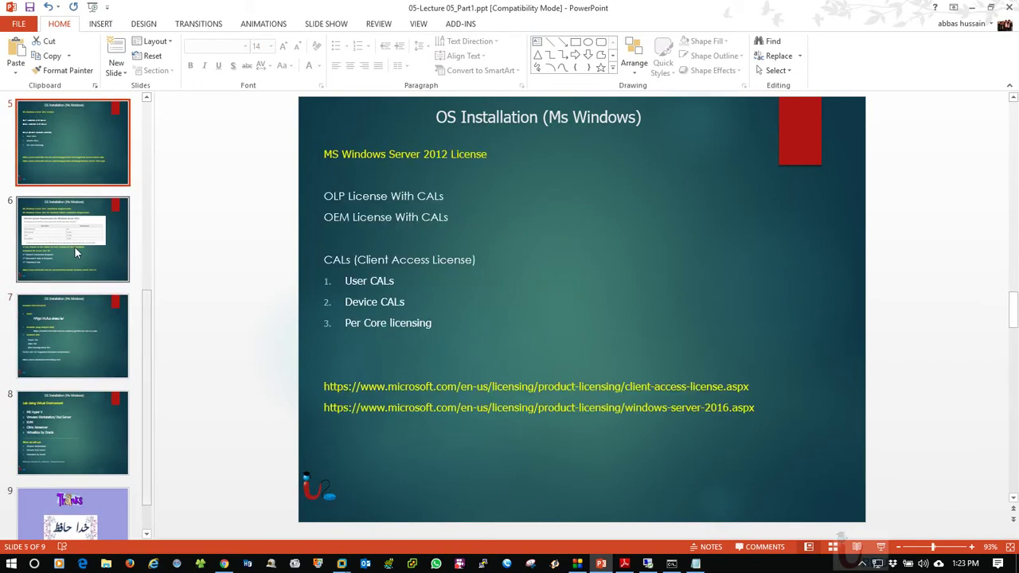
{"action": "key", "text": "Up"}
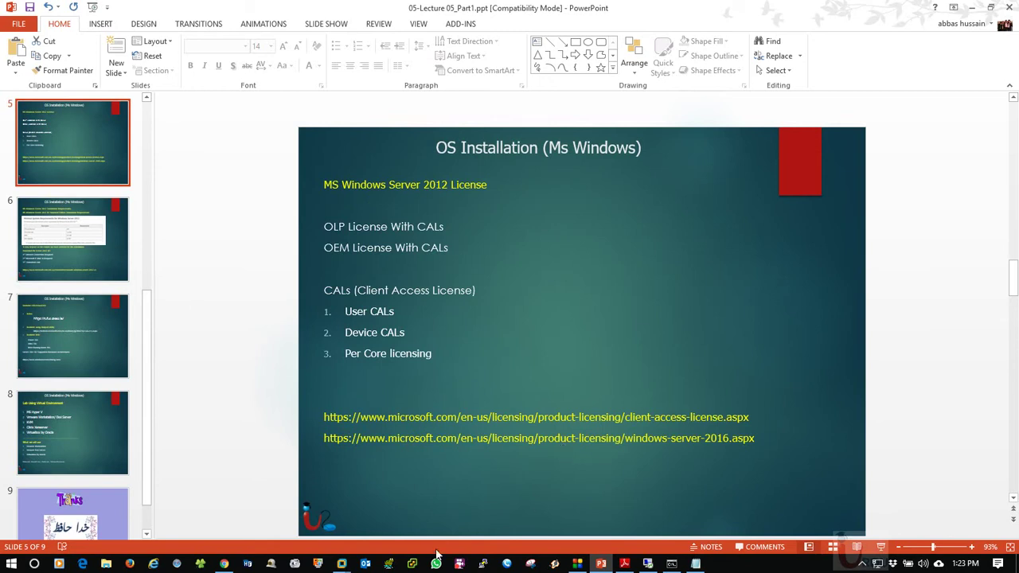
{"action": "left_click", "coordinate": [224, 564]}
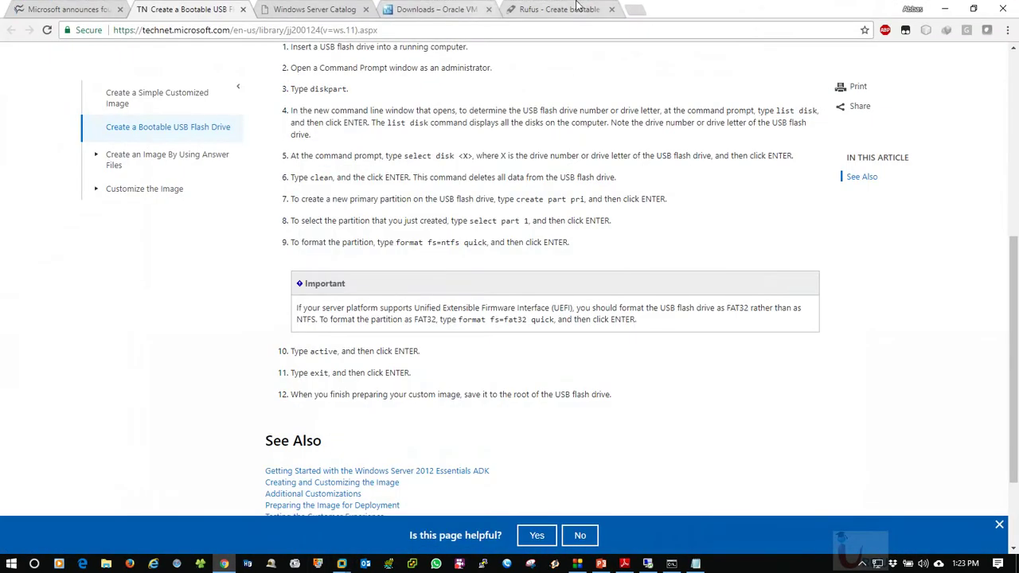
Flip through the VirtualBox, Server Catalog and TechNet tabs, scrolling the Windows Server 2012 editions article
{"action": "left_click", "coordinate": [436, 8]}
{"action": "left_click", "coordinate": [315, 9]}
{"action": "left_click", "coordinate": [215, 6]}
{"action": "left_click", "coordinate": [68, 9]}
{"action": "scroll", "coordinate": [130, 344], "scroll_direction": "down", "scroll_amount": 1}
{"action": "scroll", "coordinate": [130, 344], "scroll_direction": "down", "scroll_amount": 7}
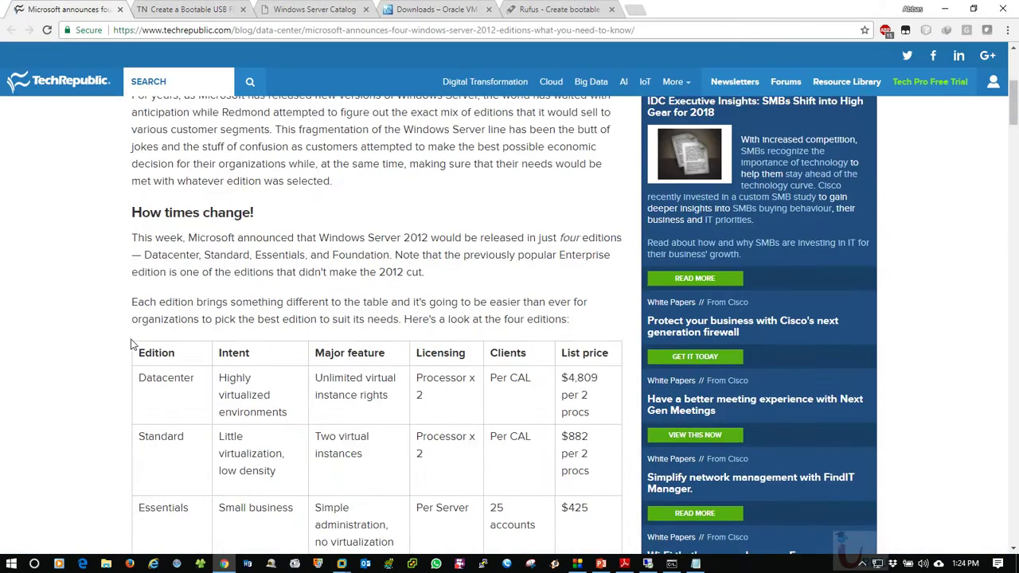
{"action": "scroll", "coordinate": [395, 332], "scroll_direction": "up", "scroll_amount": 4}
{"action": "scroll", "coordinate": [396, 332], "scroll_direction": "down", "scroll_amount": 5}
{"action": "scroll", "coordinate": [396, 332], "scroll_direction": "down", "scroll_amount": 15}
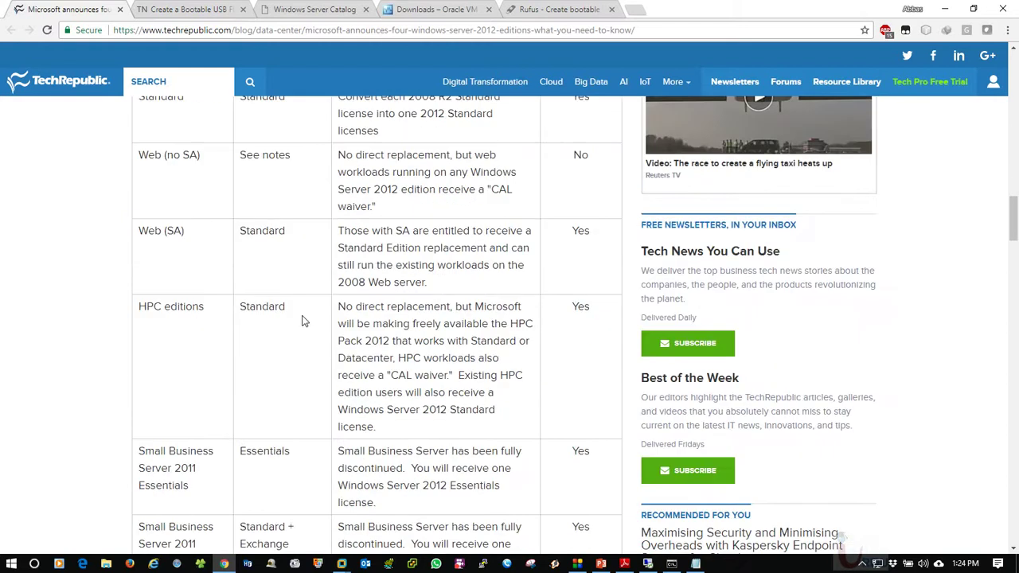
Revisit the Server Catalog, VirtualBox and Rufus tabs, then return to PowerPoint
{"action": "left_click", "coordinate": [315, 9]}
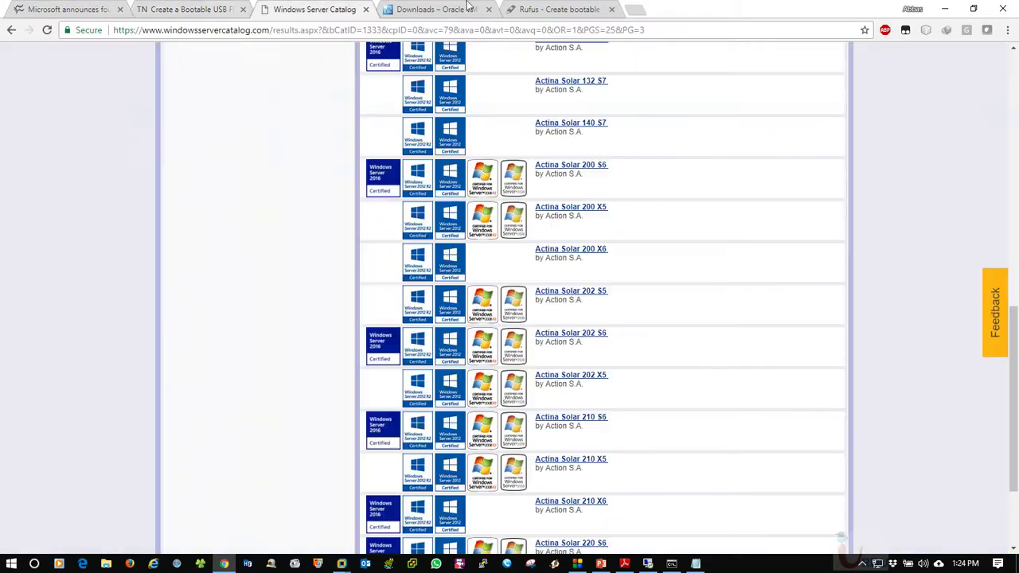
{"action": "left_click", "coordinate": [436, 9]}
{"action": "left_click", "coordinate": [559, 9]}
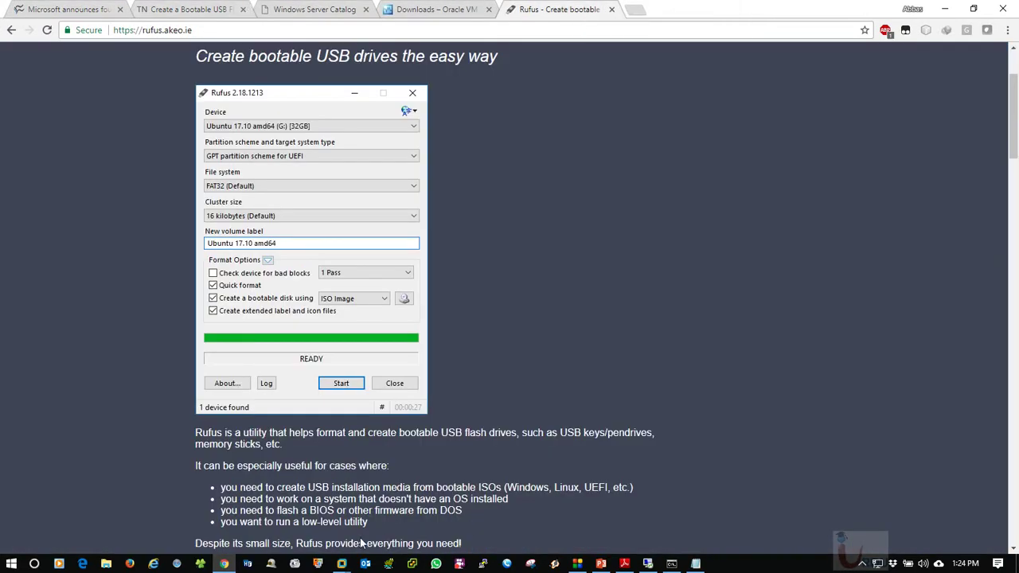
{"action": "left_click", "coordinate": [601, 563]}
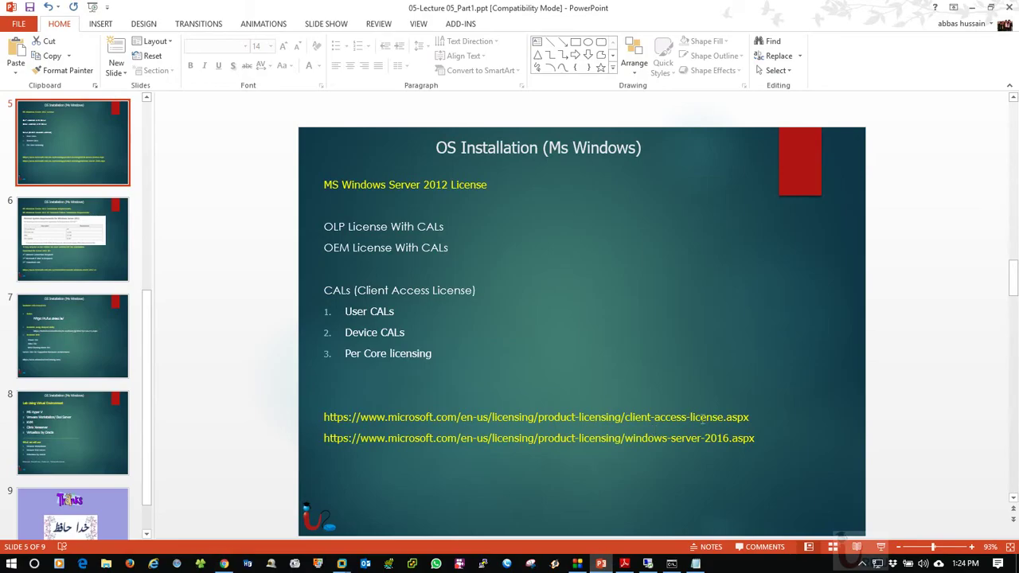
Copy the client-access-license.aspx URL from slide 5's body text
{"action": "left_click", "coordinate": [701, 419]}
{"action": "left_click_drag", "start_coordinate": [668, 416], "coordinate": [305, 410]}
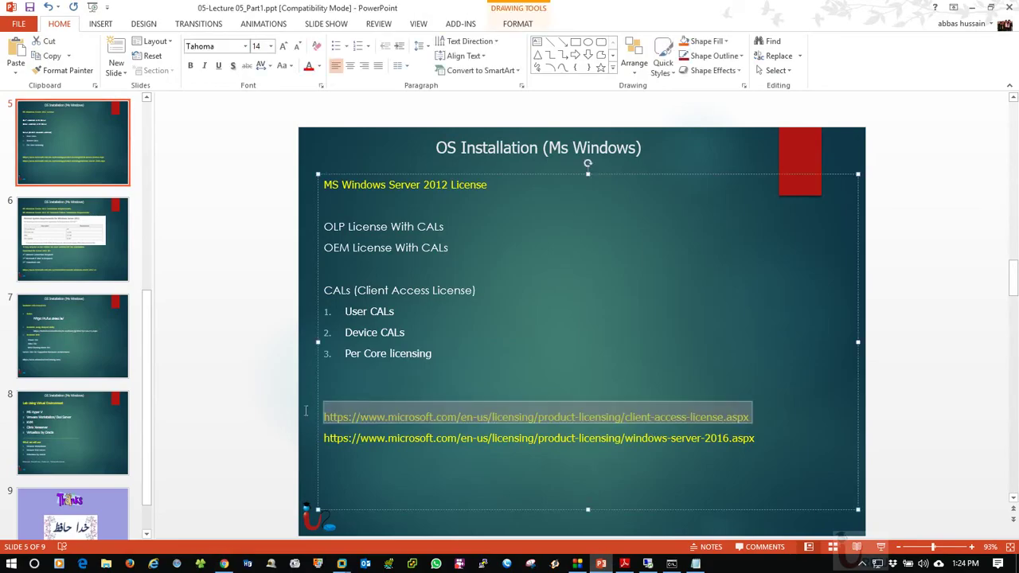
{"action": "right_click", "coordinate": [425, 415]}
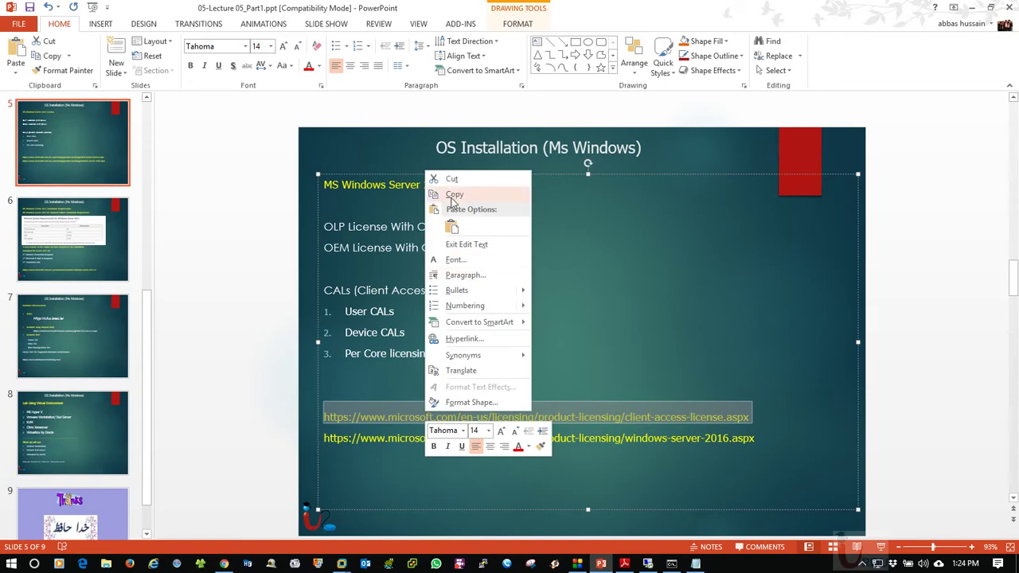
{"action": "left_click", "coordinate": [453, 199]}
{"action": "left_click", "coordinate": [269, 271]}
{"action": "left_click", "coordinate": [224, 564]}
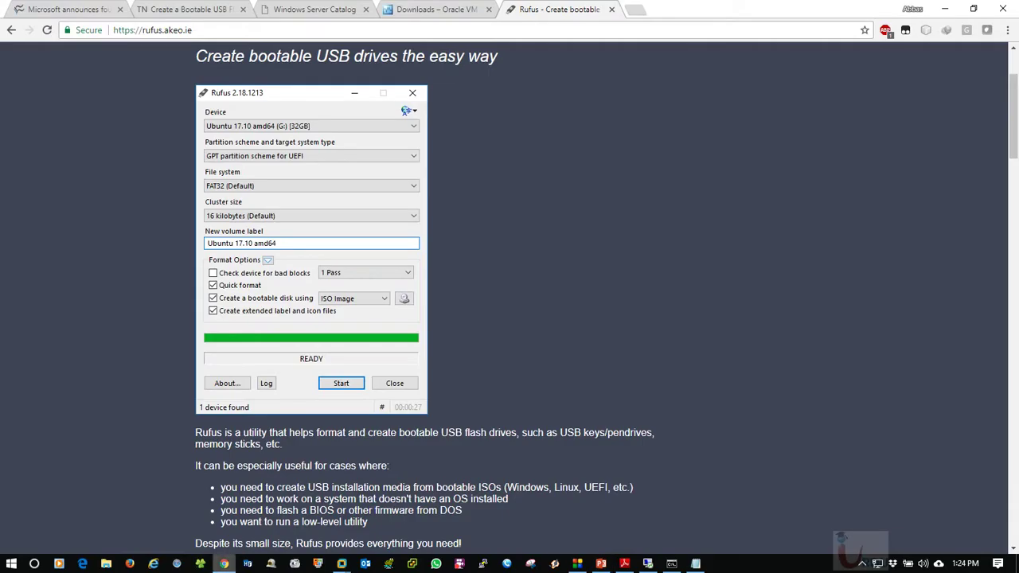
Load the pasted Microsoft licensing URL in a new tab, then check the remote desktop and VM windows
{"action": "left_click", "coordinate": [635, 9]}
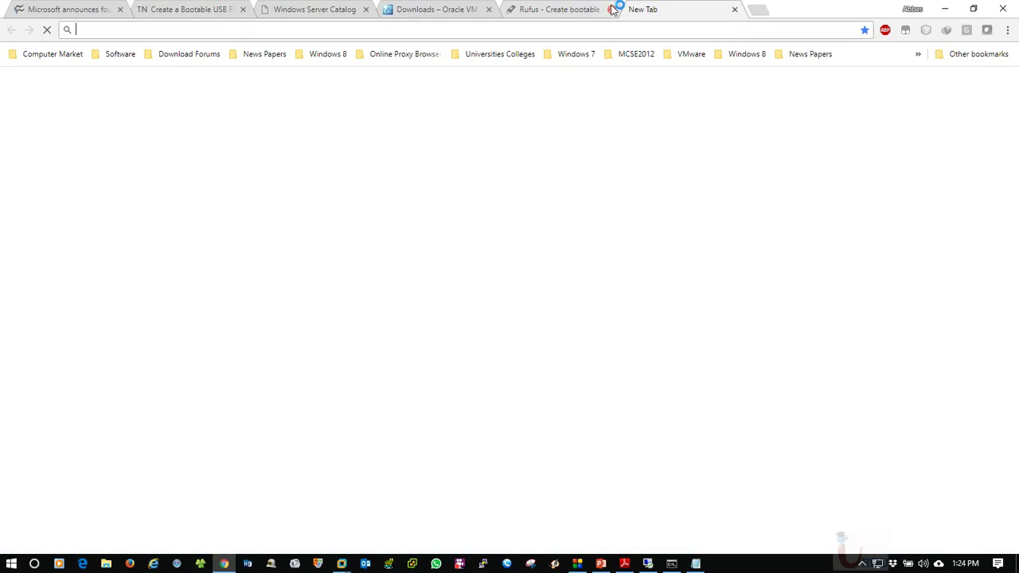
{"action": "key", "text": "ctrl+v"}
{"action": "key", "text": "Return"}
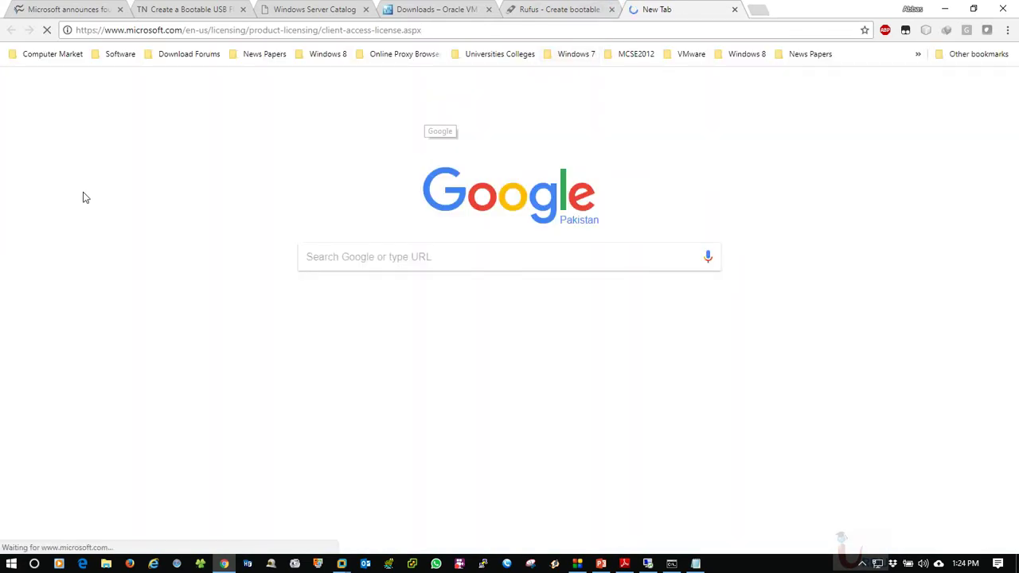
{"action": "left_click", "coordinate": [649, 563]}
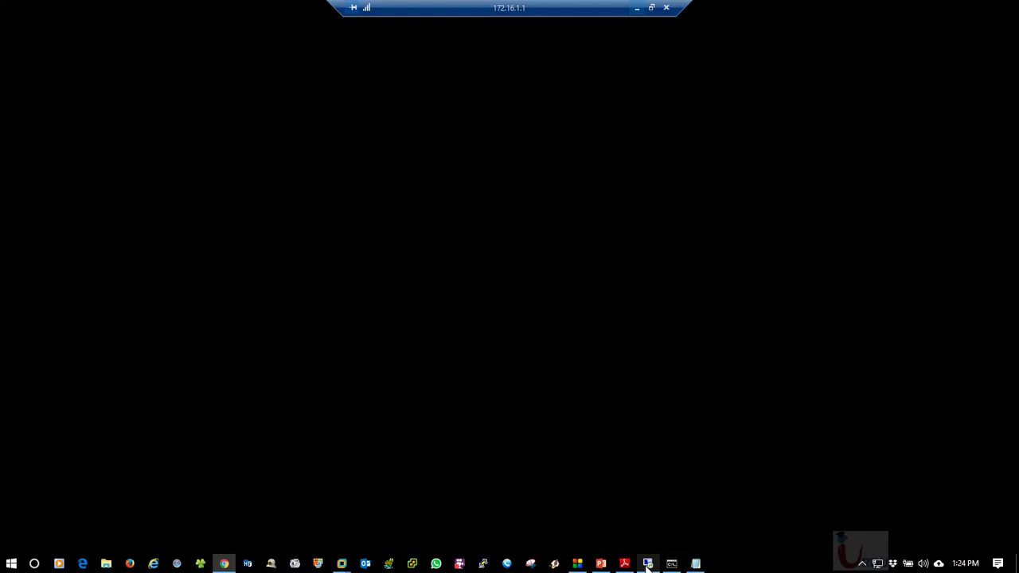
{"action": "left_click", "coordinate": [641, 8]}
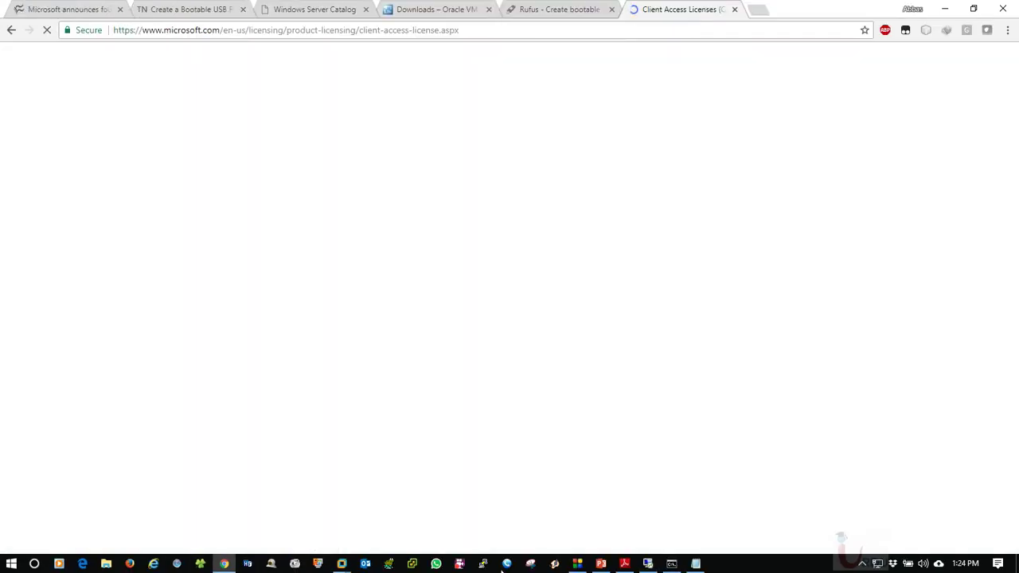
{"action": "mouse_move", "coordinate": [341, 563]}
{"action": "left_click", "coordinate": [408, 516]}
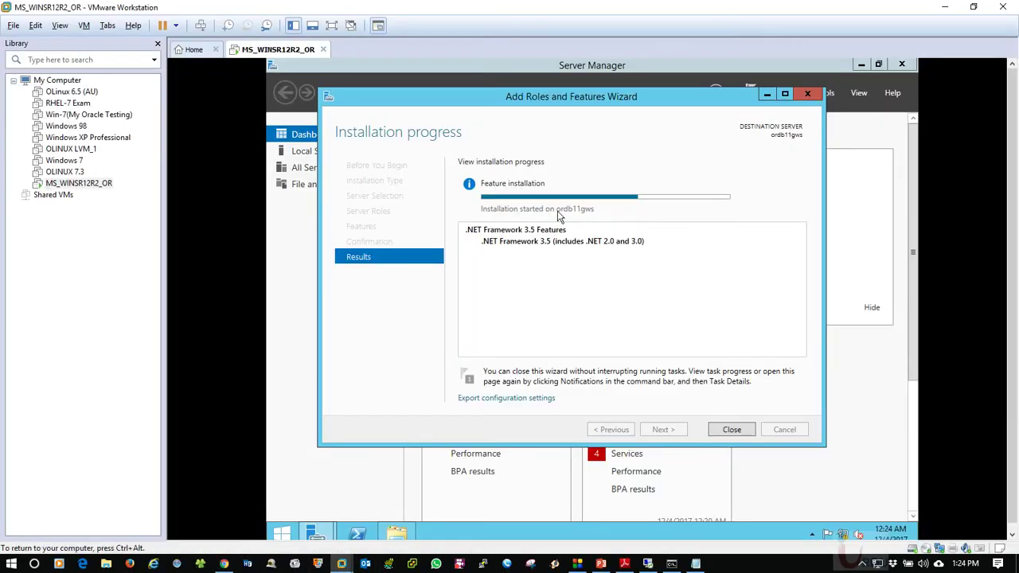
{"action": "left_click", "coordinate": [592, 102]}
{"action": "left_click", "coordinate": [946, 7]}
Close the old Rufus, VirtualBox downloads, Windows Server Catalog and TechNet USB tabs
{"action": "left_click", "coordinate": [582, 8]}
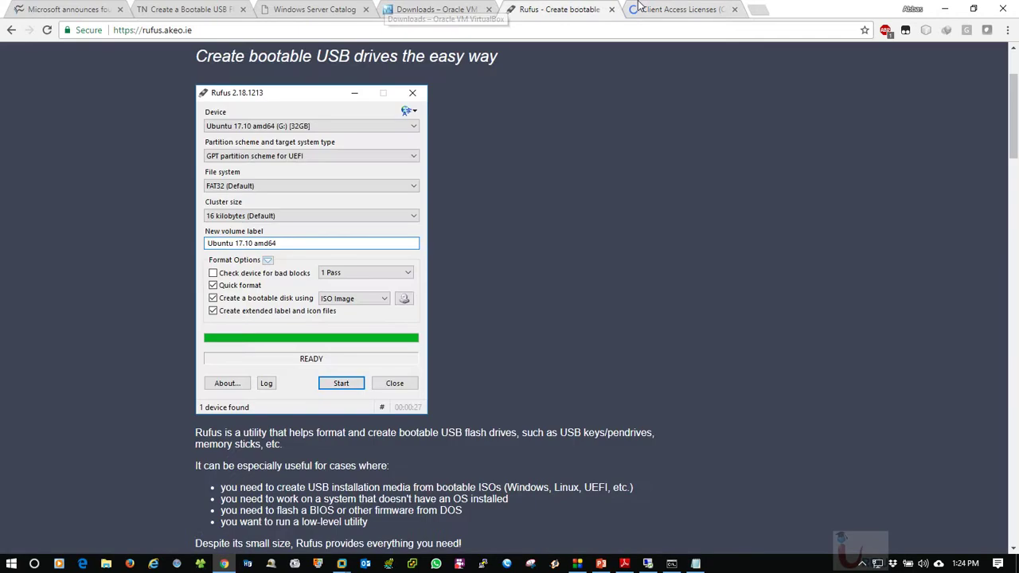
{"action": "left_click", "coordinate": [612, 9]}
{"action": "left_click", "coordinate": [458, 9]}
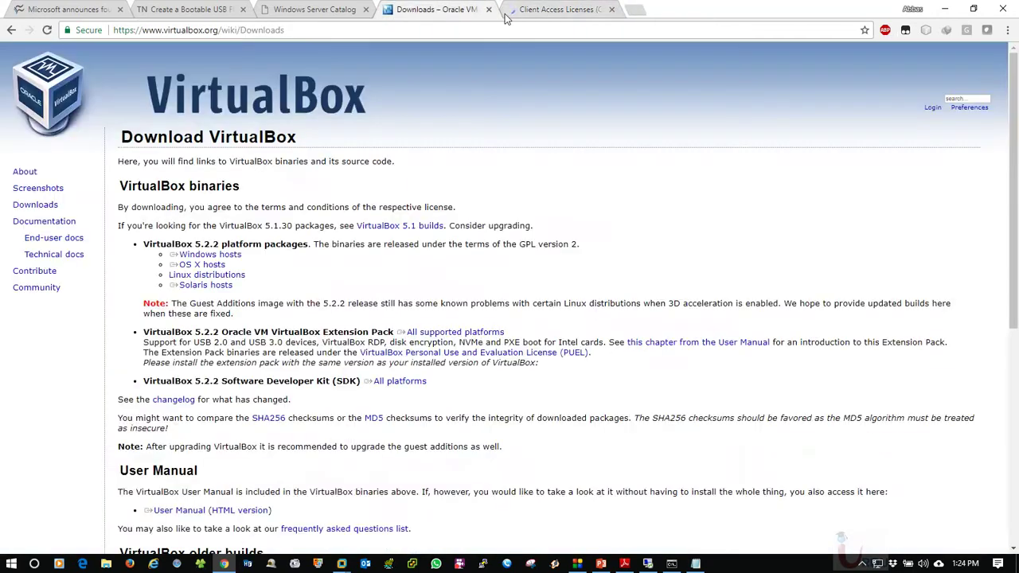
{"action": "left_click", "coordinate": [489, 9]}
{"action": "left_click", "coordinate": [311, 7]}
{"action": "left_click", "coordinate": [366, 9]}
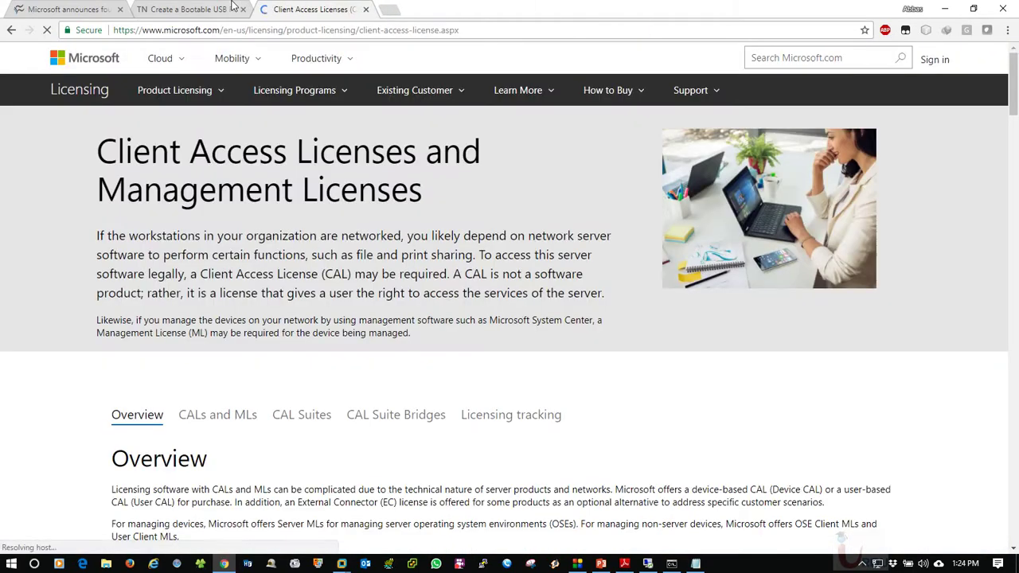
{"action": "left_click", "coordinate": [231, 9]}
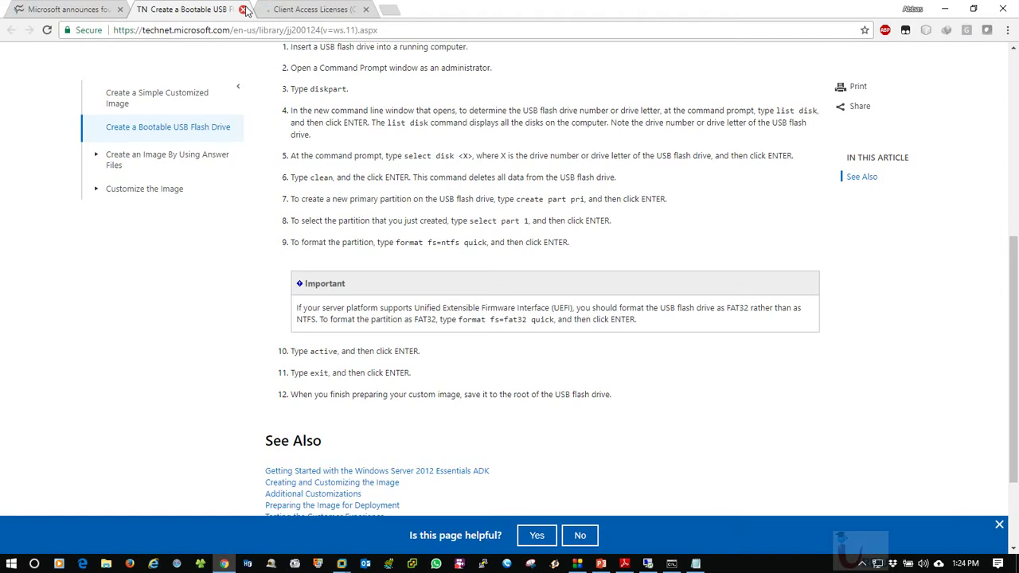
{"action": "left_click", "coordinate": [243, 8]}
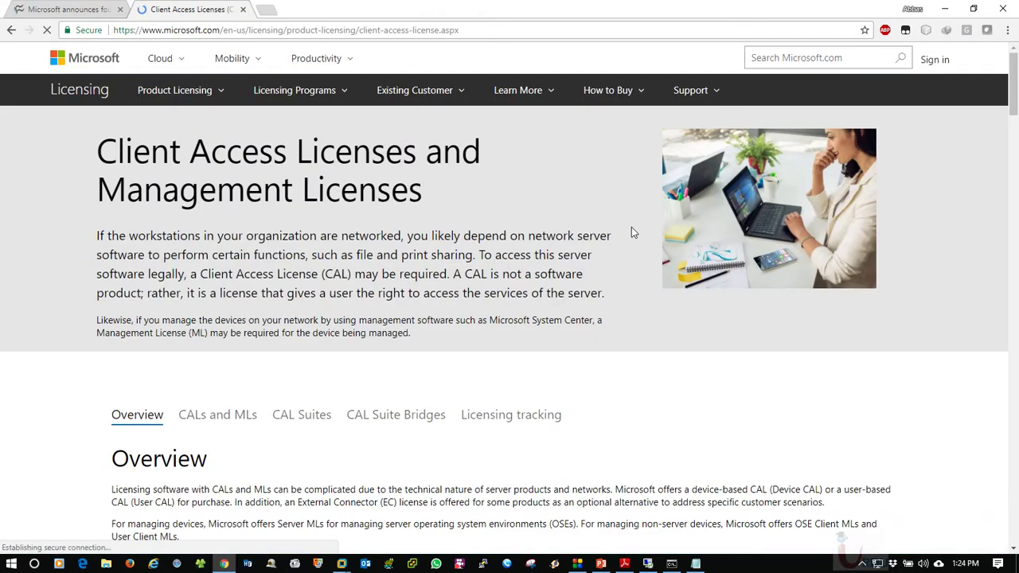
Scroll the CAL page to the CAL Suites section, then paste-and-go the microsoft.com URL in a new tab
{"action": "scroll", "coordinate": [301, 473], "scroll_direction": "down", "scroll_amount": 2}
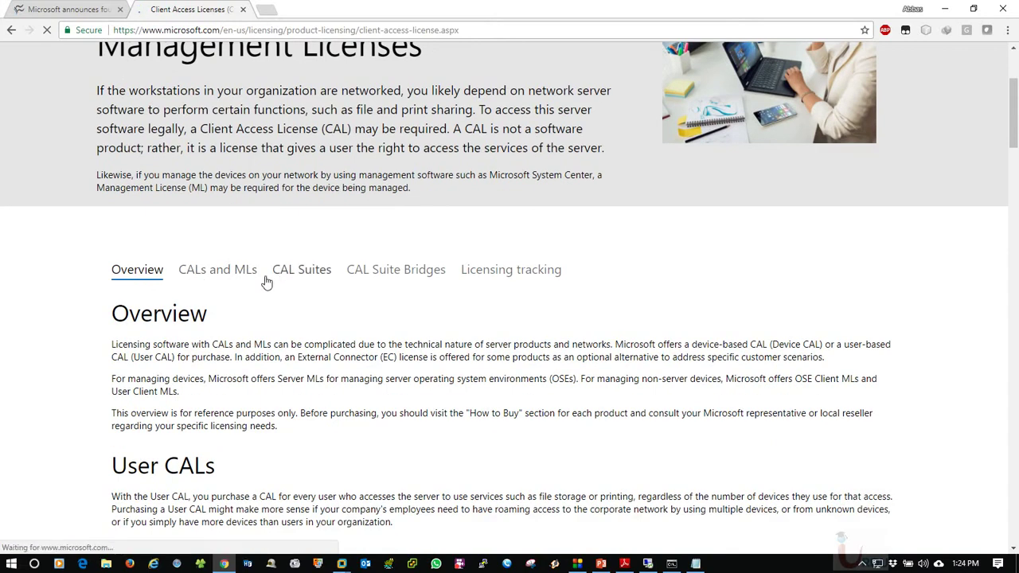
{"action": "left_click", "coordinate": [303, 275]}
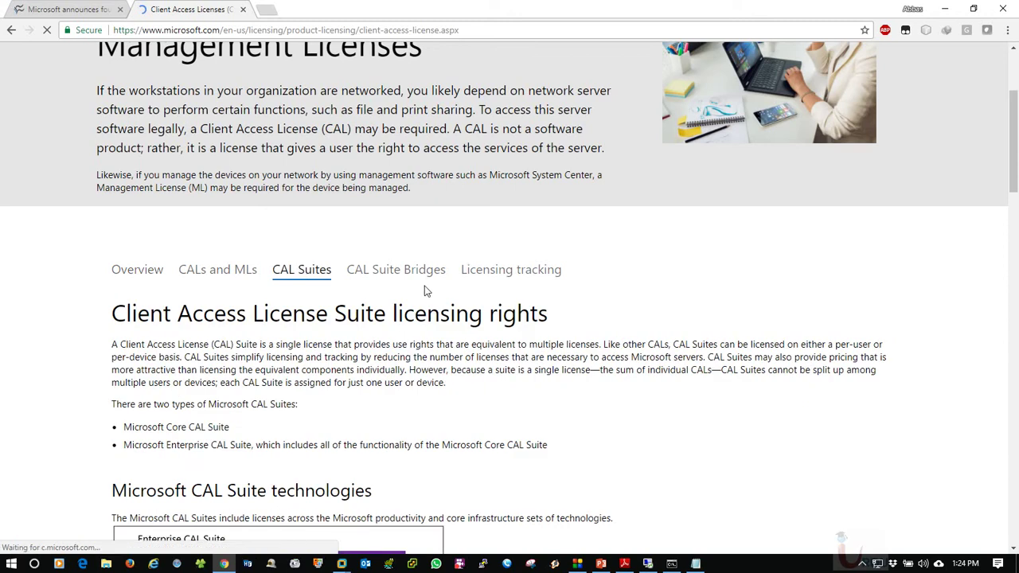
{"action": "scroll", "coordinate": [152, 341], "scroll_direction": "down", "scroll_amount": 5}
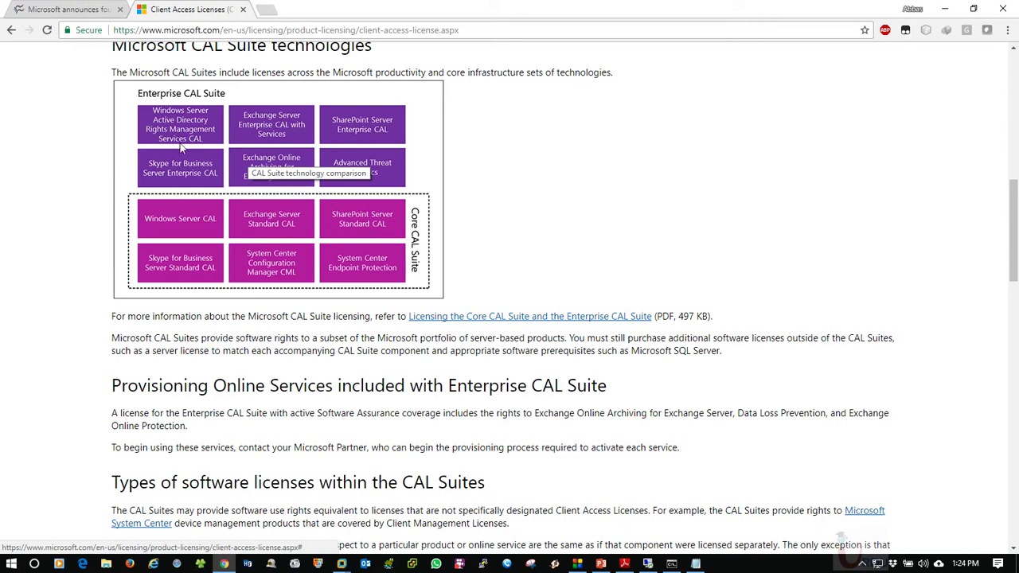
{"action": "scroll", "coordinate": [356, 325], "scroll_direction": "down", "scroll_amount": 5}
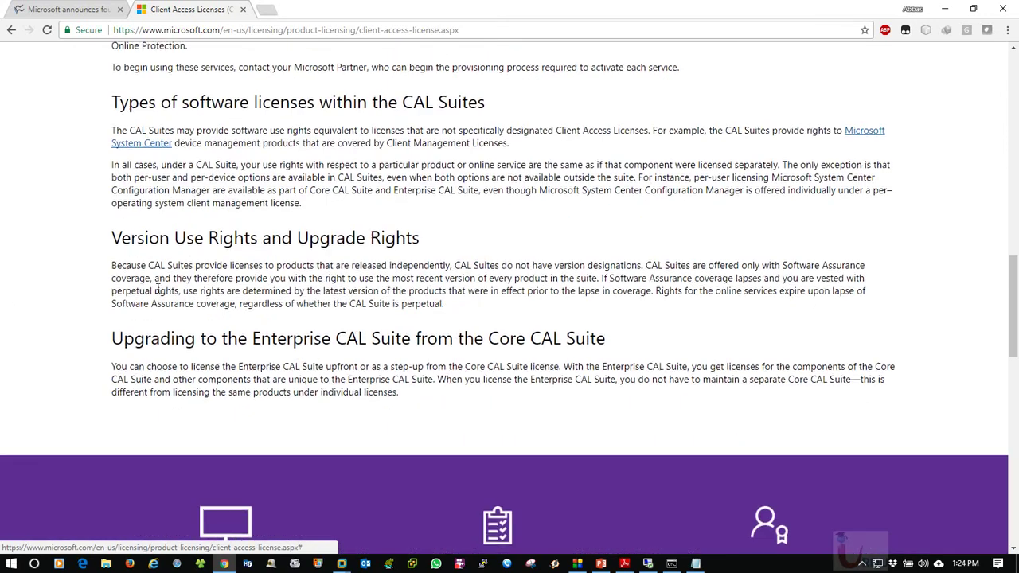
{"action": "scroll", "coordinate": [356, 325], "scroll_direction": "up", "scroll_amount": 4}
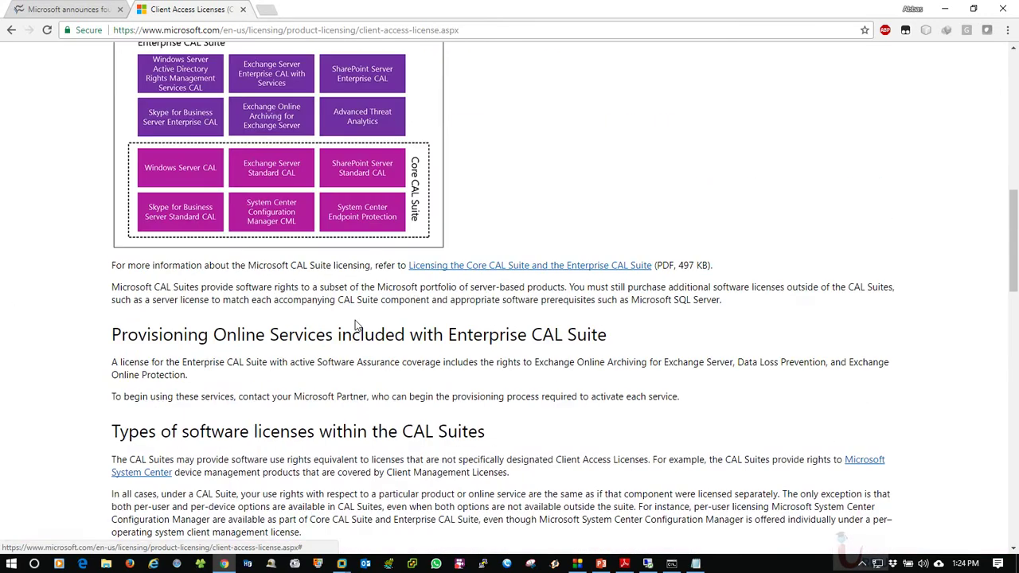
{"action": "key", "text": "ctrl+t"}
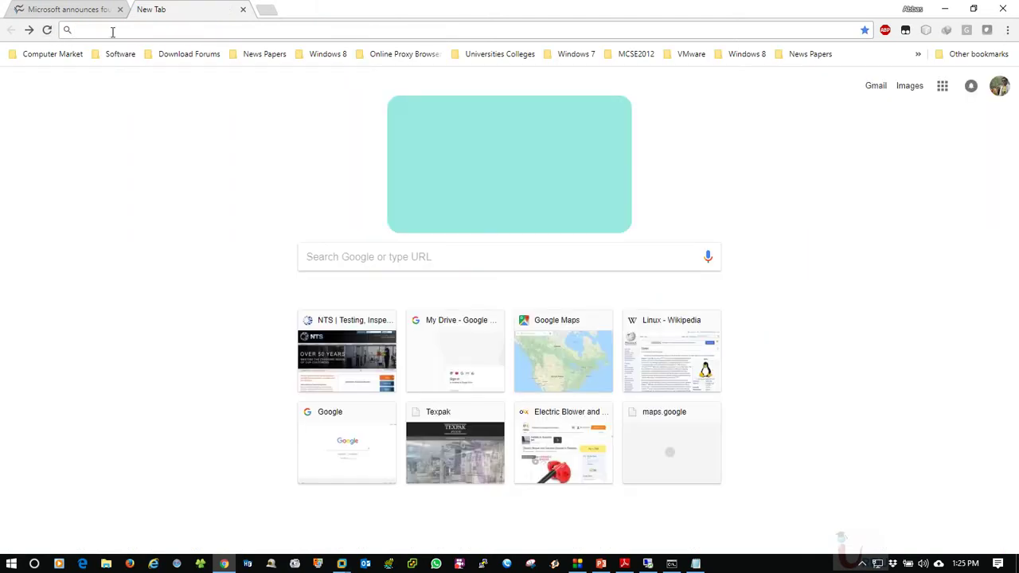
{"action": "right_click", "coordinate": [110, 32]}
{"action": "left_click", "coordinate": [152, 111]}
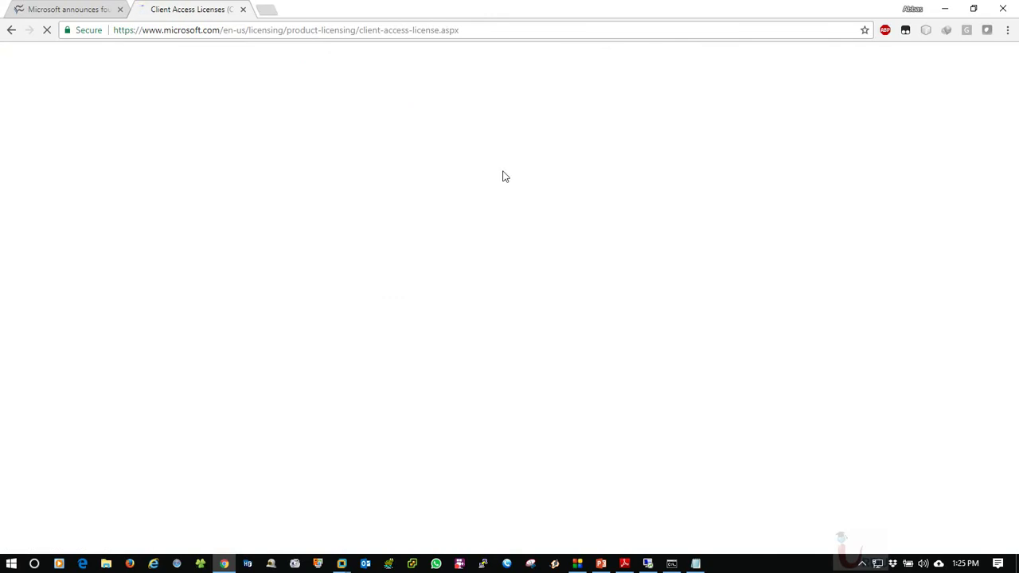
Compare against the lecture slide and return to the Client Access Licenses page, glancing at the server VM
{"action": "left_click", "coordinate": [602, 564]}
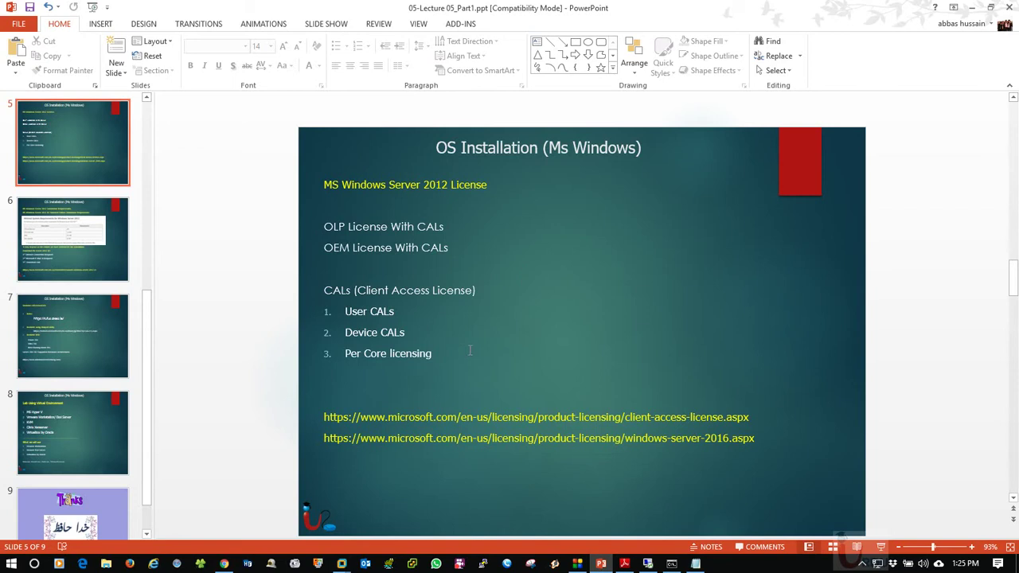
{"action": "left_click", "coordinate": [223, 563]}
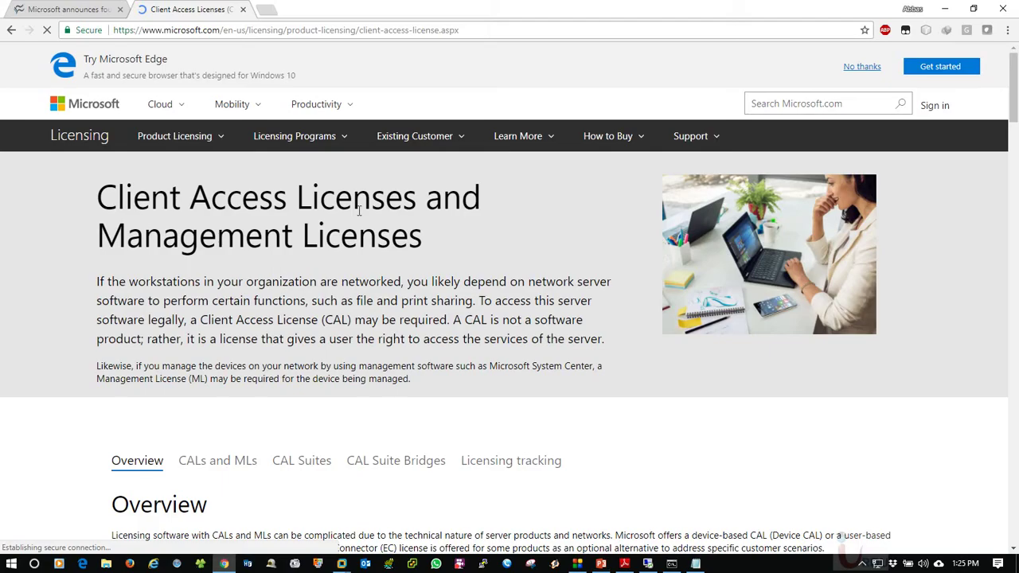
{"action": "scroll", "coordinate": [307, 351], "scroll_direction": "down", "scroll_amount": 15}
{"action": "scroll", "coordinate": [482, 297], "scroll_direction": "up", "scroll_amount": 2}
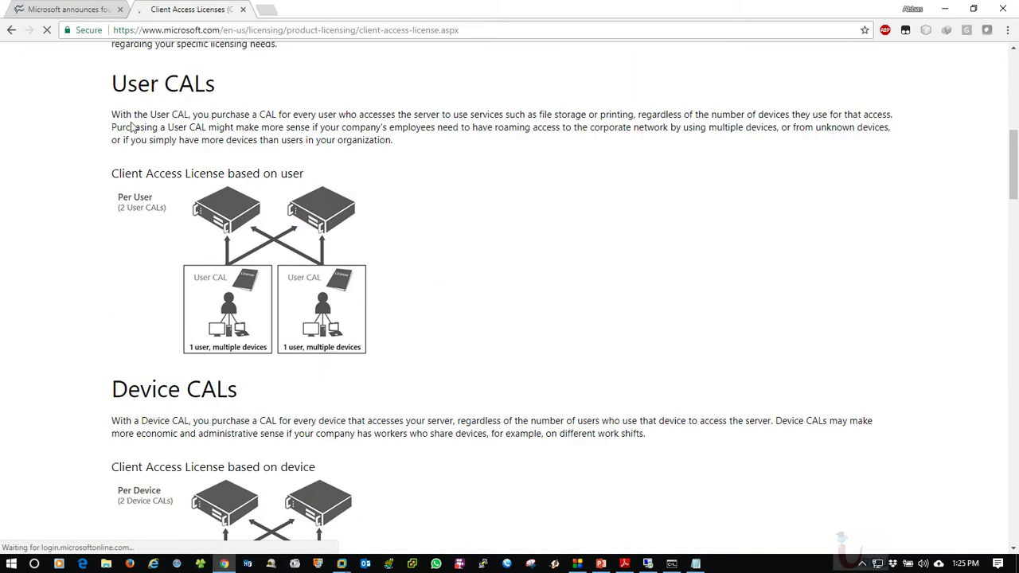
{"action": "mouse_move", "coordinate": [342, 564]}
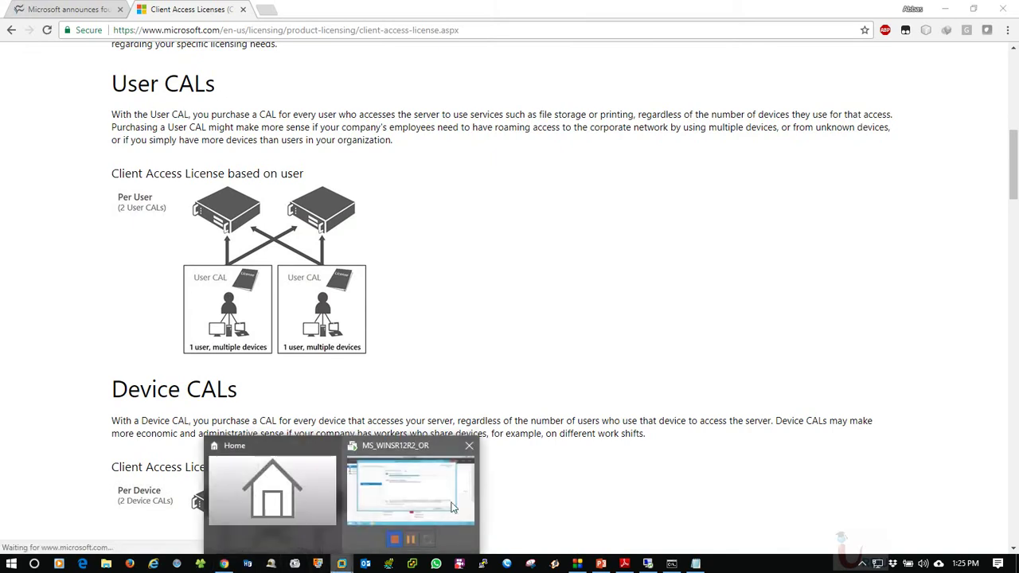
{"action": "left_click", "coordinate": [381, 518]}
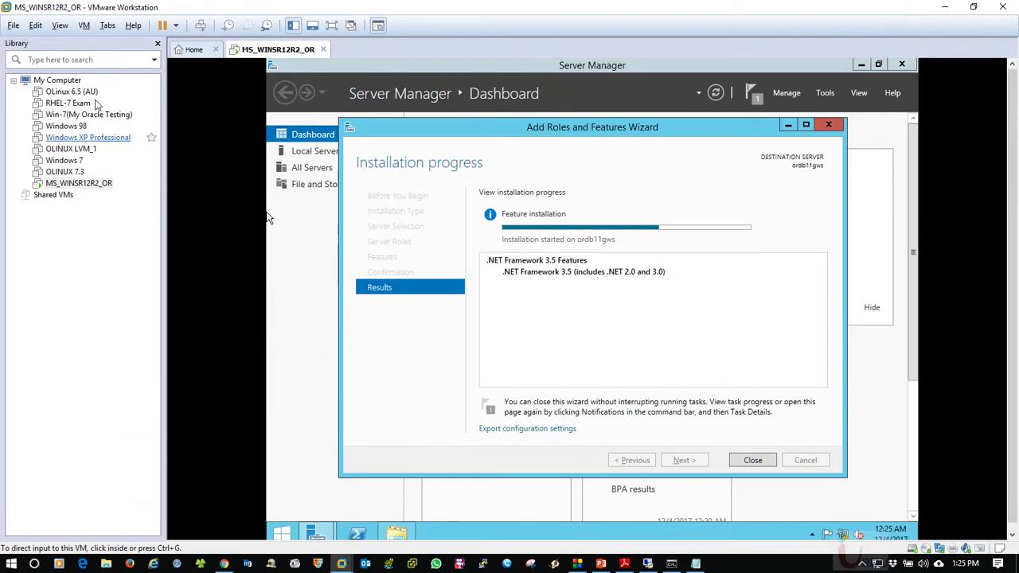
{"action": "left_click", "coordinate": [943, 7]}
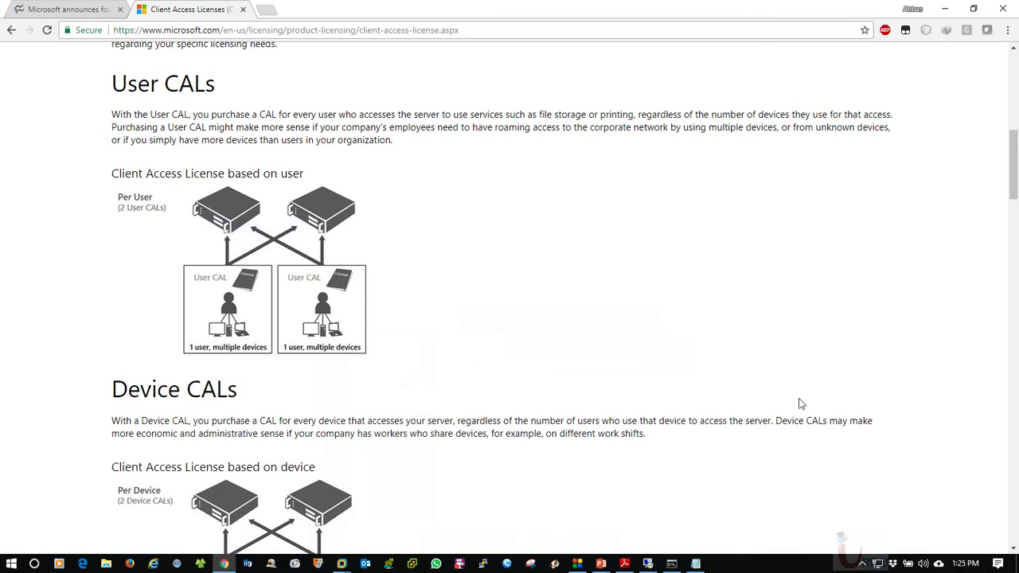
Scroll the Client Access Licenses page past User, Device, External Connector and Per Core sections to Management Server licensing
{"action": "scroll", "coordinate": [522, 269], "scroll_direction": "down", "scroll_amount": 1}
{"action": "scroll", "coordinate": [517, 275], "scroll_direction": "up", "scroll_amount": 1}
{"action": "scroll", "coordinate": [489, 314], "scroll_direction": "down", "scroll_amount": 3}
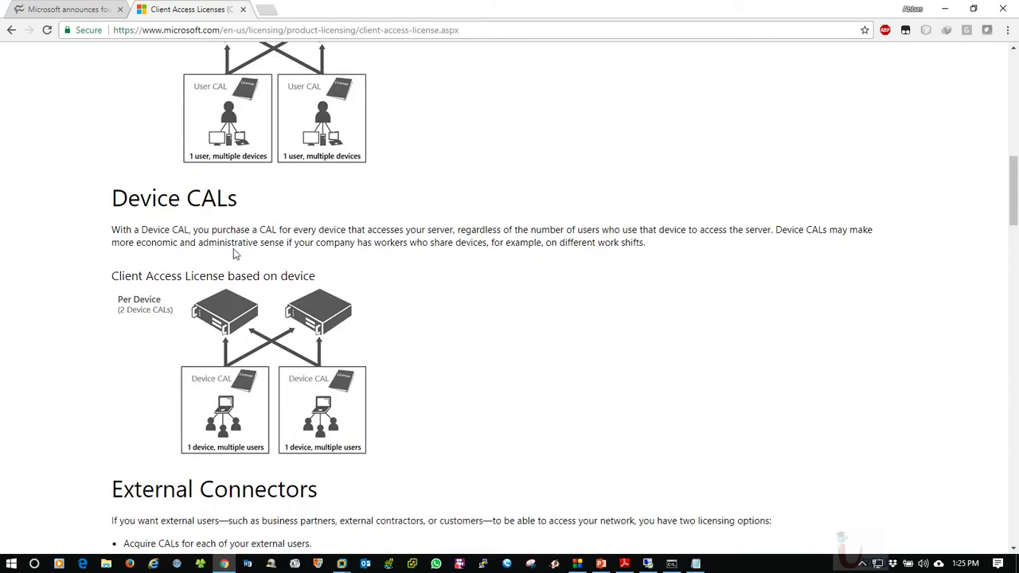
{"action": "scroll", "coordinate": [236, 256], "scroll_direction": "down", "scroll_amount": 1}
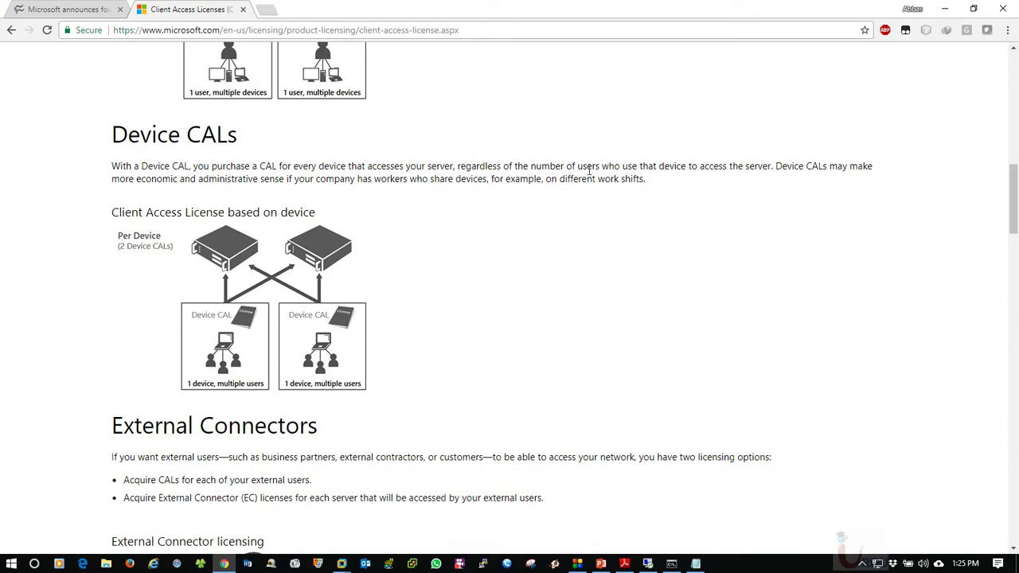
{"action": "scroll", "coordinate": [529, 225], "scroll_direction": "up", "scroll_amount": 2}
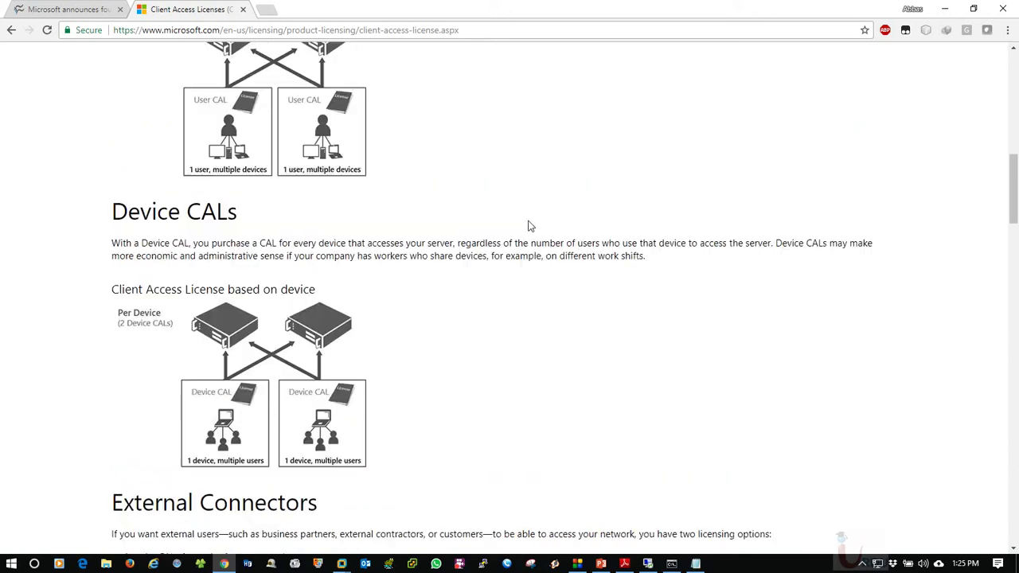
{"action": "scroll", "coordinate": [533, 227], "scroll_direction": "down", "scroll_amount": 3}
{"action": "scroll", "coordinate": [548, 242], "scroll_direction": "up", "scroll_amount": 5}
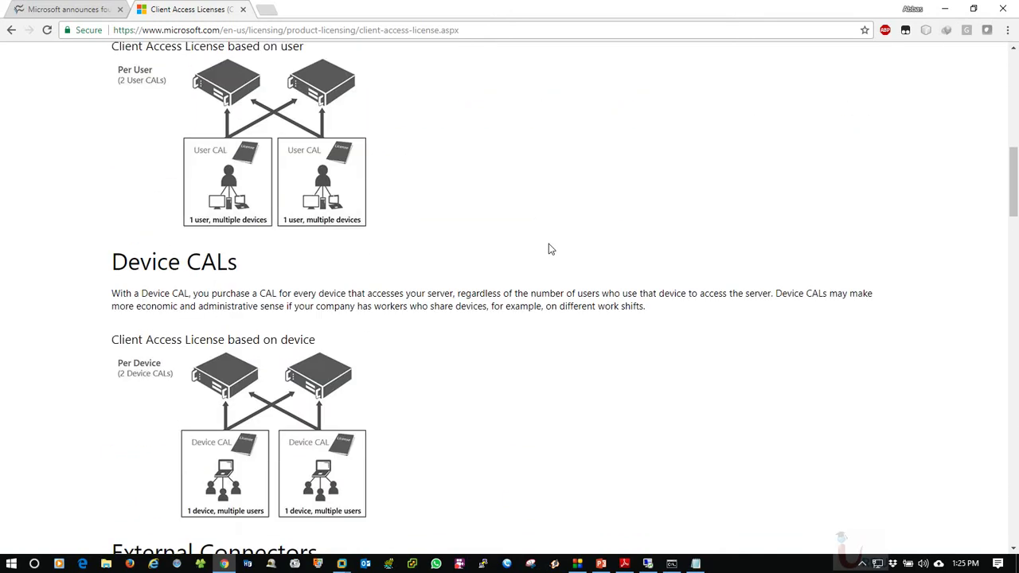
{"action": "scroll", "coordinate": [383, 265], "scroll_direction": "down", "scroll_amount": 9}
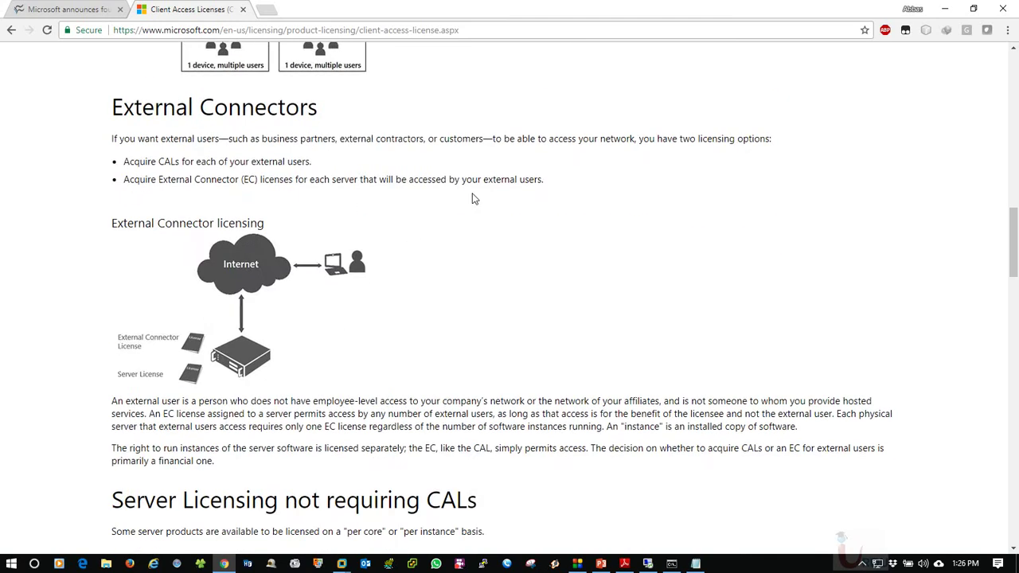
{"action": "scroll", "coordinate": [512, 263], "scroll_direction": "down", "scroll_amount": 3}
{"action": "scroll", "coordinate": [513, 263], "scroll_direction": "down", "scroll_amount": 2}
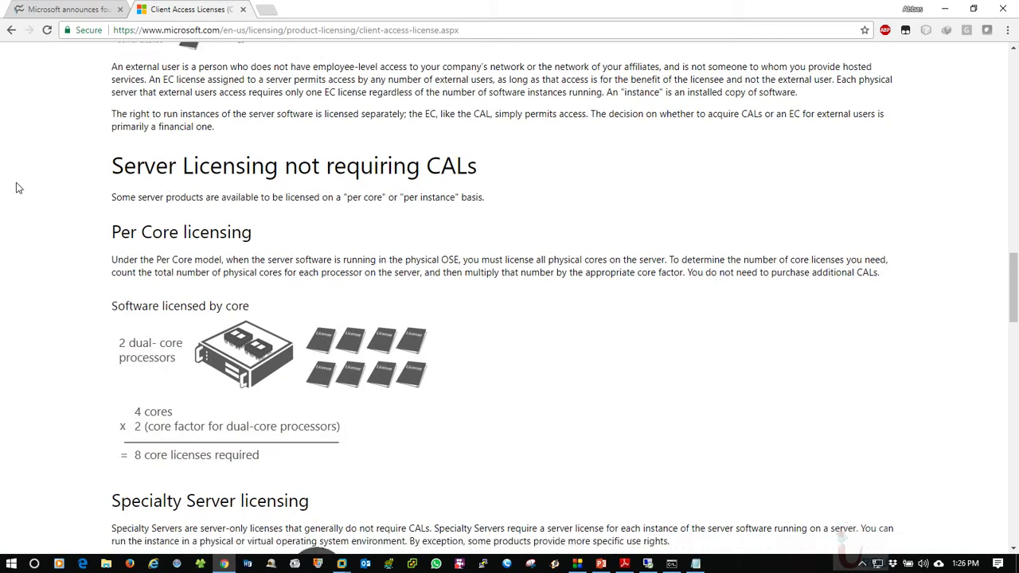
{"action": "scroll", "coordinate": [16, 182], "scroll_direction": "down", "scroll_amount": 7}
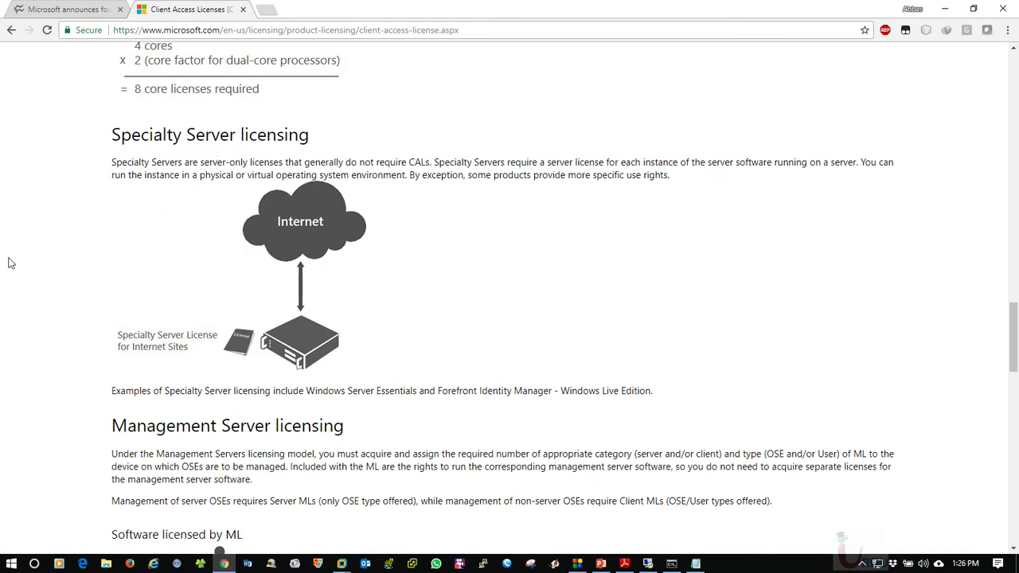
{"action": "scroll", "coordinate": [266, 179], "scroll_direction": "down", "scroll_amount": 3}
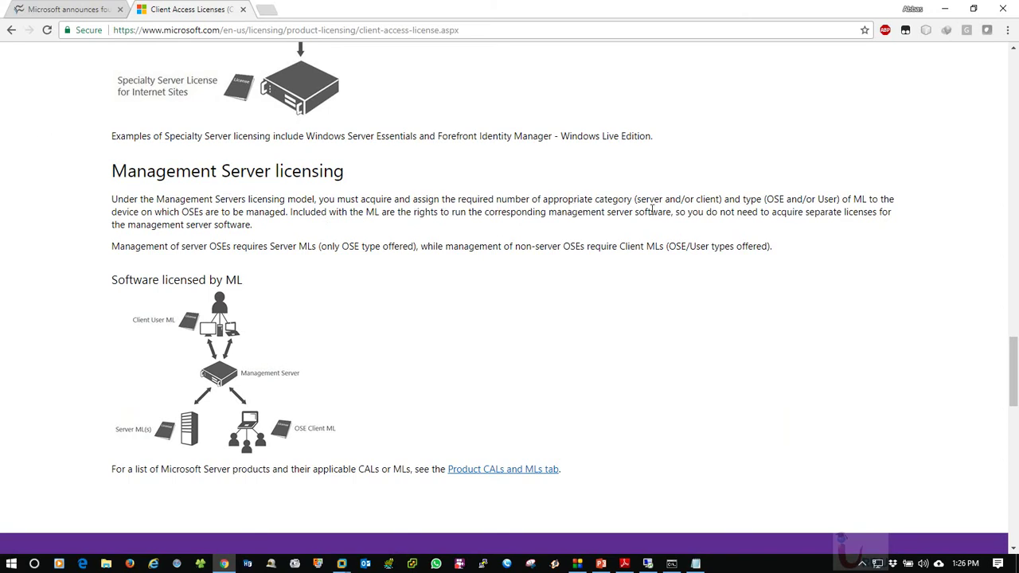
{"action": "scroll", "coordinate": [446, 321], "scroll_direction": "down", "scroll_amount": 5}
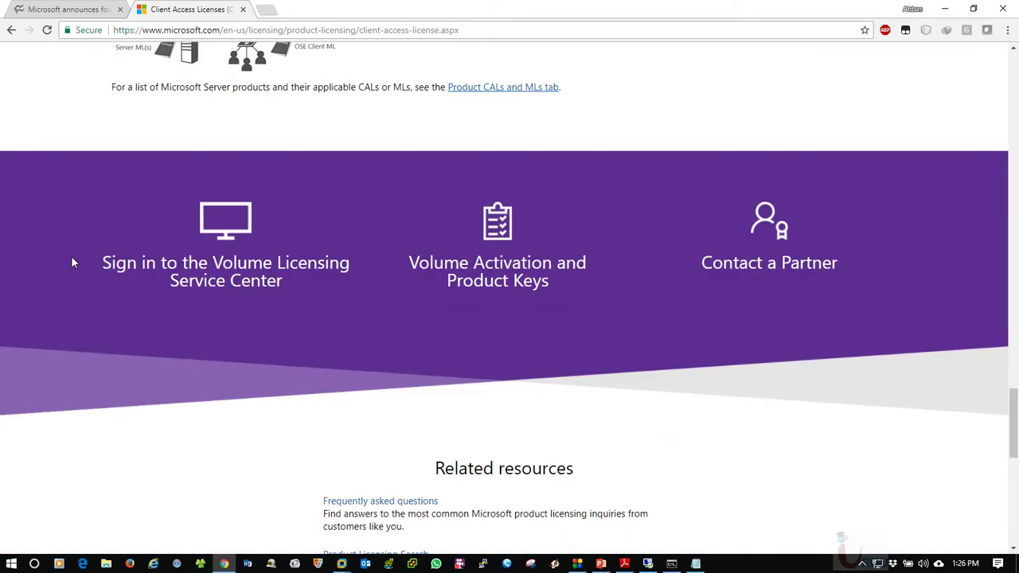
Bring the server VM forward to view the wizard's .NET Framework 3.5 results
{"action": "mouse_move", "coordinate": [342, 562]}
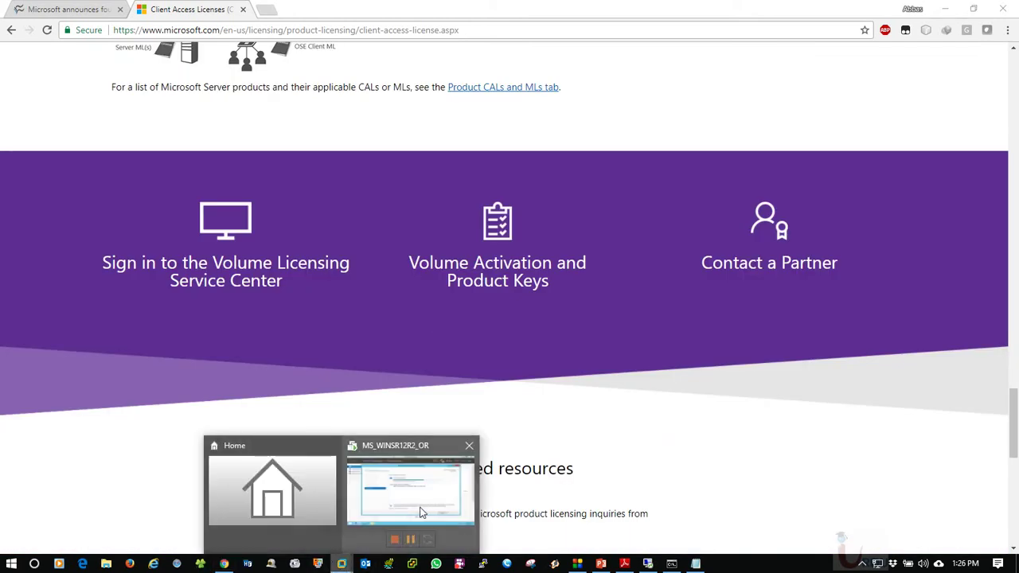
{"action": "left_click", "coordinate": [409, 510]}
{"action": "left_click_drag", "start_coordinate": [622, 127], "coordinate": [597, 126]}
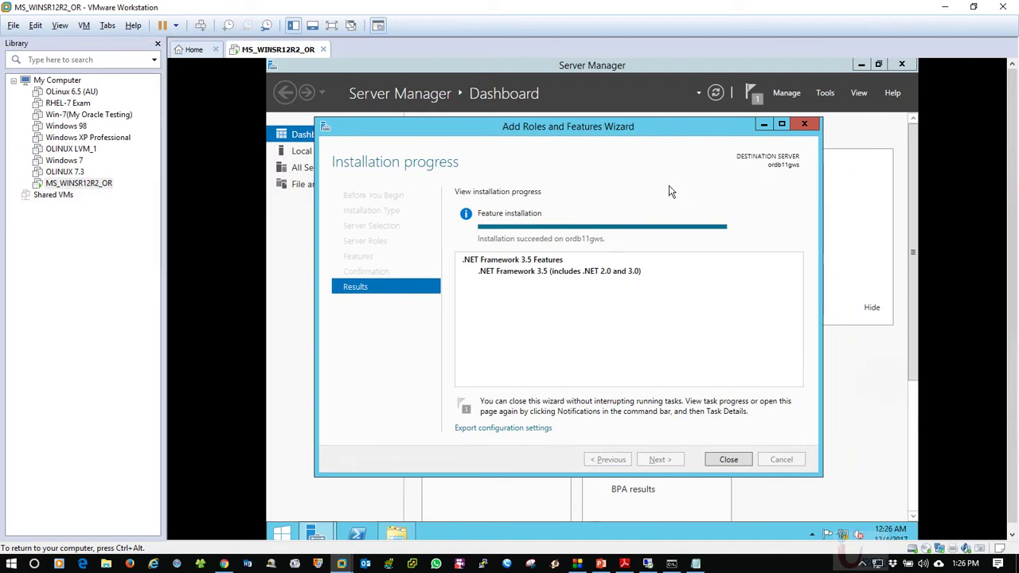
Add 'ok' after '.net Framework' in the Notepad checklist, drop the Firewall '(Off' note, and return to the wizard
{"action": "key", "text": "ctrl+alt"}
{"action": "left_click", "coordinate": [695, 563]}
{"action": "left_click", "coordinate": [344, 299]}
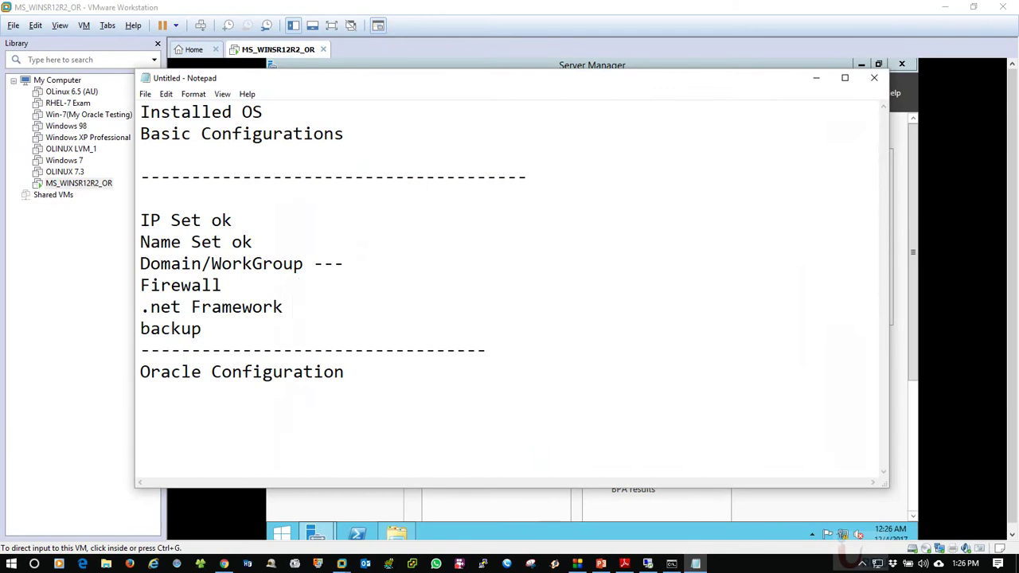
{"action": "type", "text": "ok"}
{"action": "left_click", "coordinate": [250, 290]}
{"action": "type", "text": "(Off"}
{"action": "key", "text": "BackSpace"}
{"action": "key", "text": "BackSpace"}
{"action": "key", "text": "BackSpace"}
{"action": "key", "text": "BackSpace"}
{"action": "left_click", "coordinate": [580, 68]}
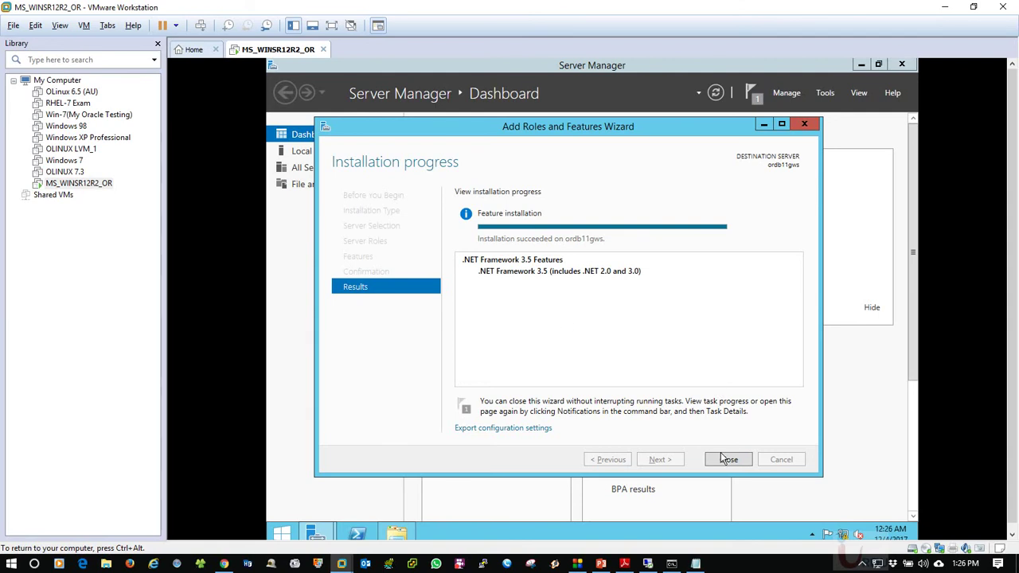
{"action": "left_click_drag", "start_coordinate": [637, 123], "coordinate": [697, 160]}
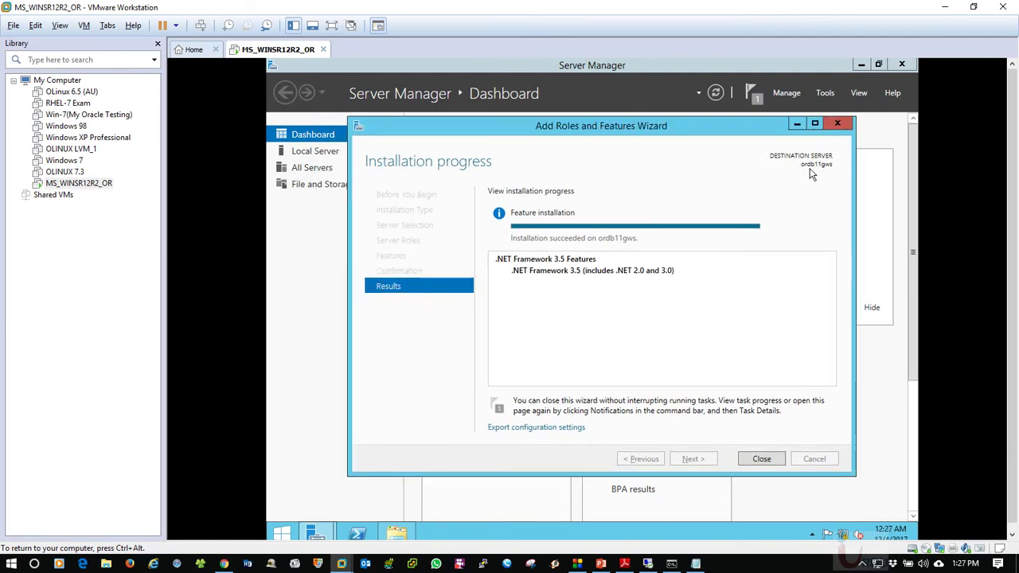
Revisit the Notepad checklist at the Firewall entry, then minimize it
{"action": "left_click", "coordinate": [696, 563]}
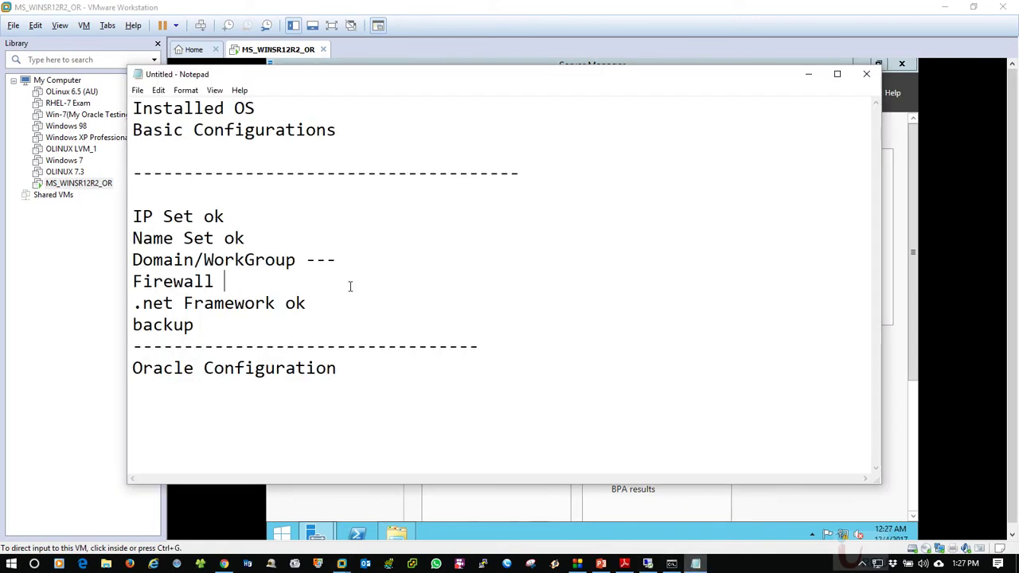
{"action": "left_click", "coordinate": [504, 278]}
{"action": "double_click", "coordinate": [632, 78]}
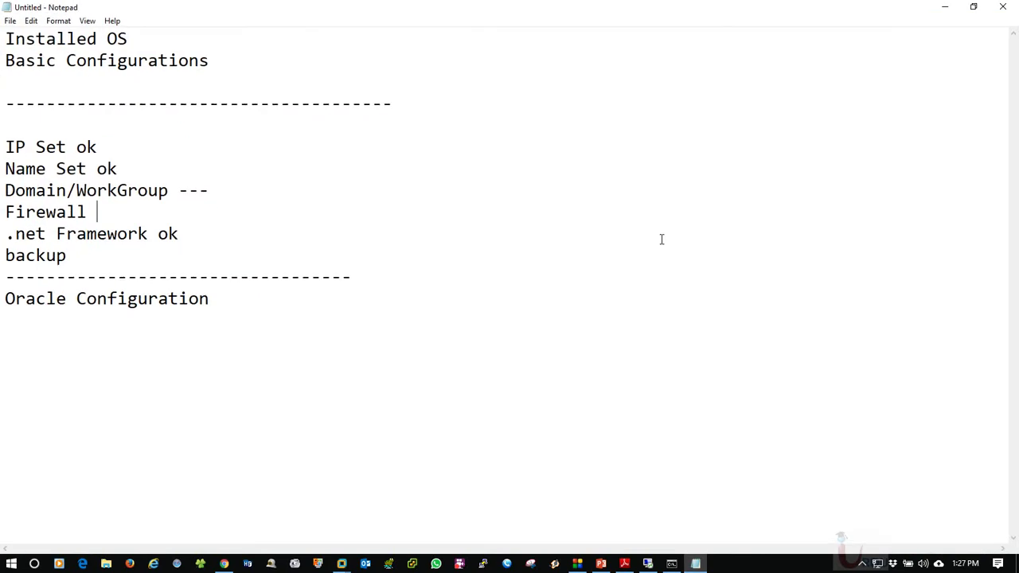
{"action": "left_click", "coordinate": [974, 7]}
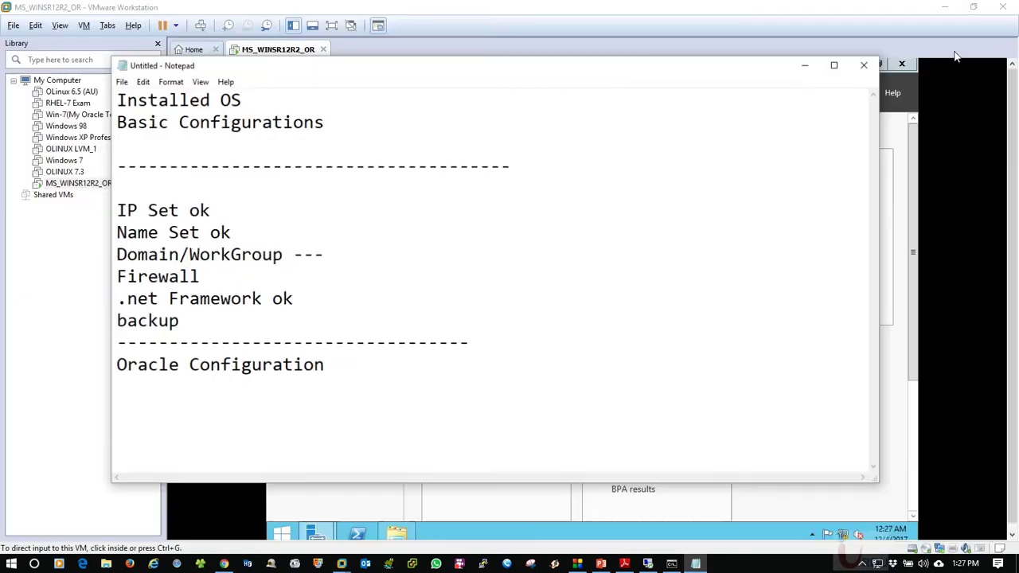
{"action": "left_click", "coordinate": [807, 75]}
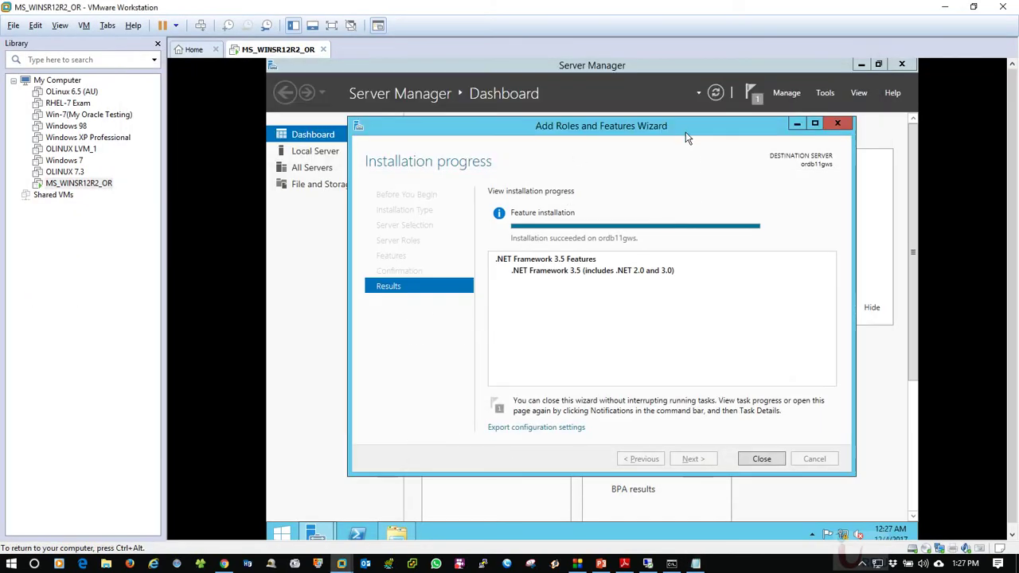
Check the Server Manager notifications and close the finished Add Roles and Features Wizard
{"action": "mouse_move", "coordinate": [690, 128]}
{"action": "left_mouse_down"}
{"action": "mouse_move", "coordinate": [632, 133]}
{"action": "mouse_move", "coordinate": [677, 131]}
{"action": "left_mouse_up"}
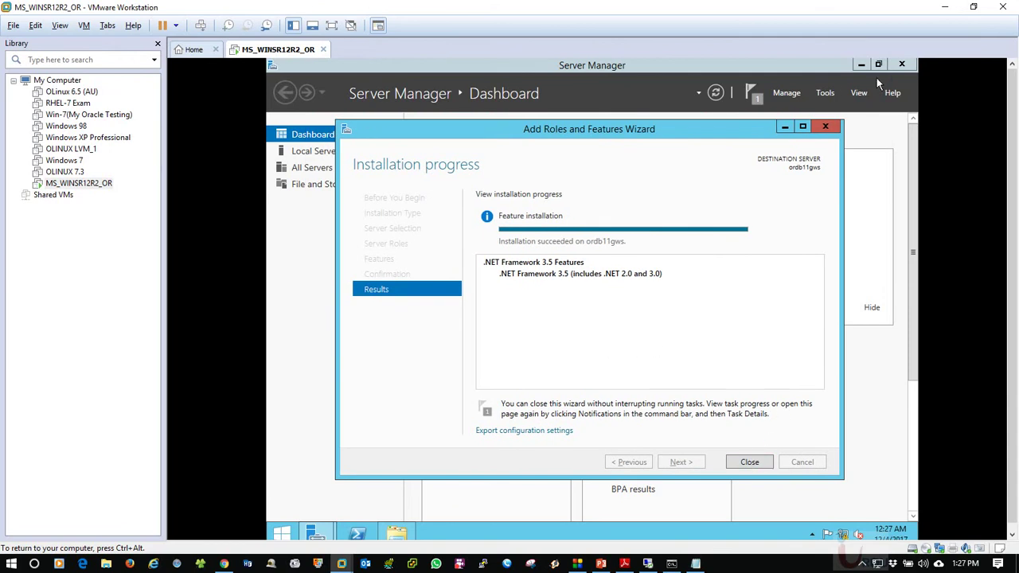
{"action": "left_click", "coordinate": [758, 95]}
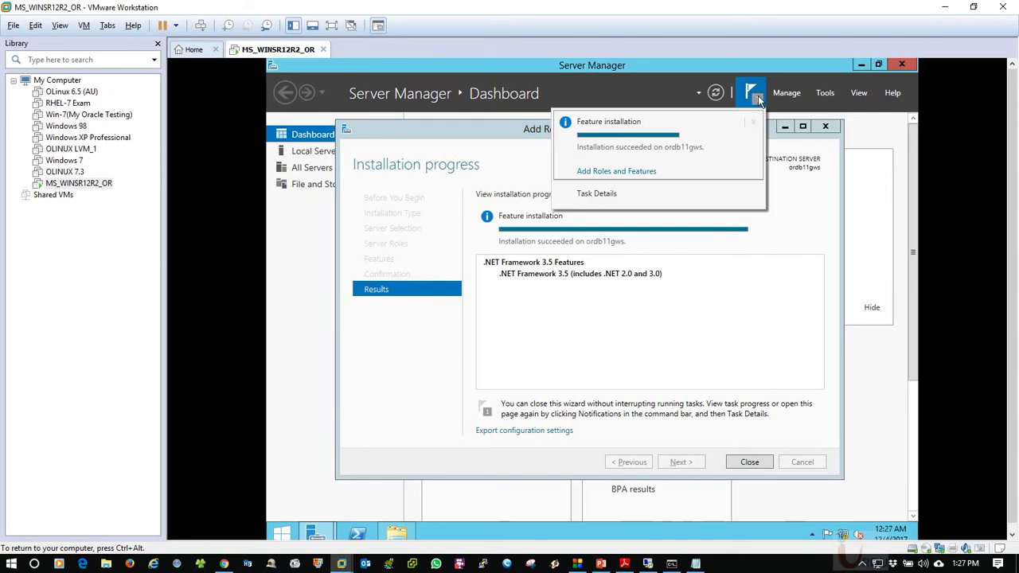
{"action": "left_click", "coordinate": [620, 172]}
{"action": "left_click_drag", "start_coordinate": [693, 134], "coordinate": [745, 134]}
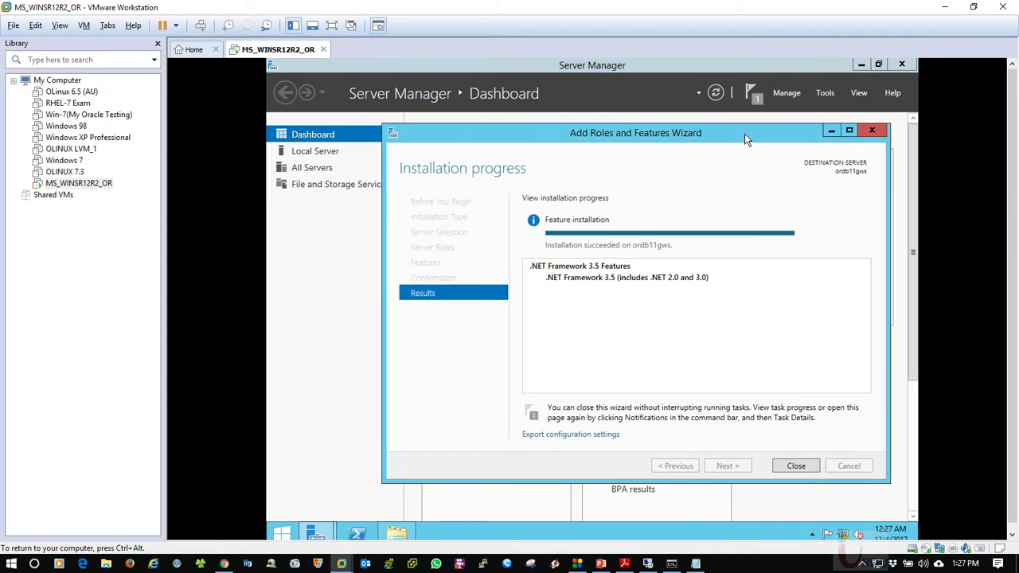
{"action": "left_click", "coordinate": [872, 130]}
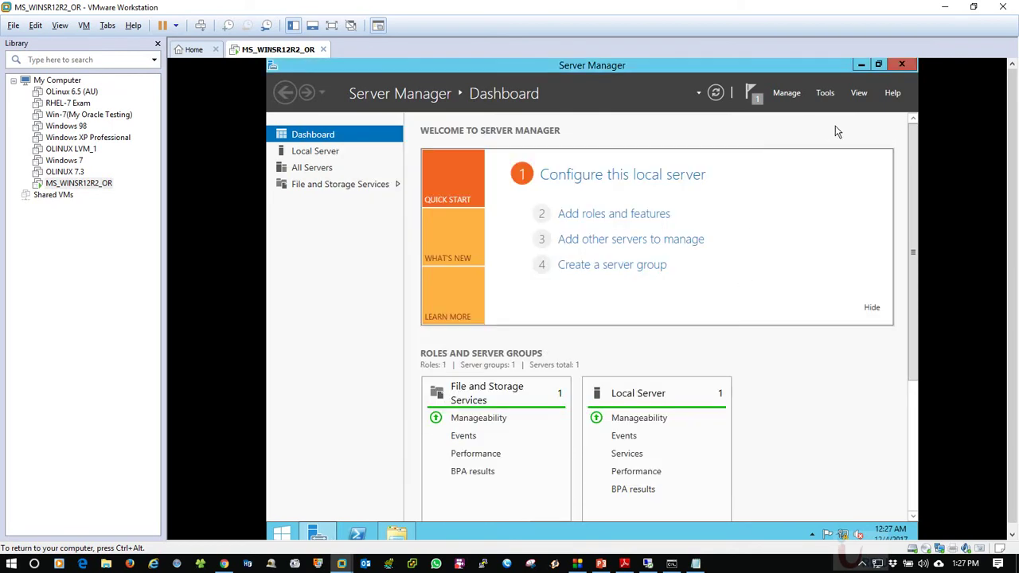
Check the installation notification, start and cancel Add Roles and Features, and close Server Manager
{"action": "left_click", "coordinate": [751, 93]}
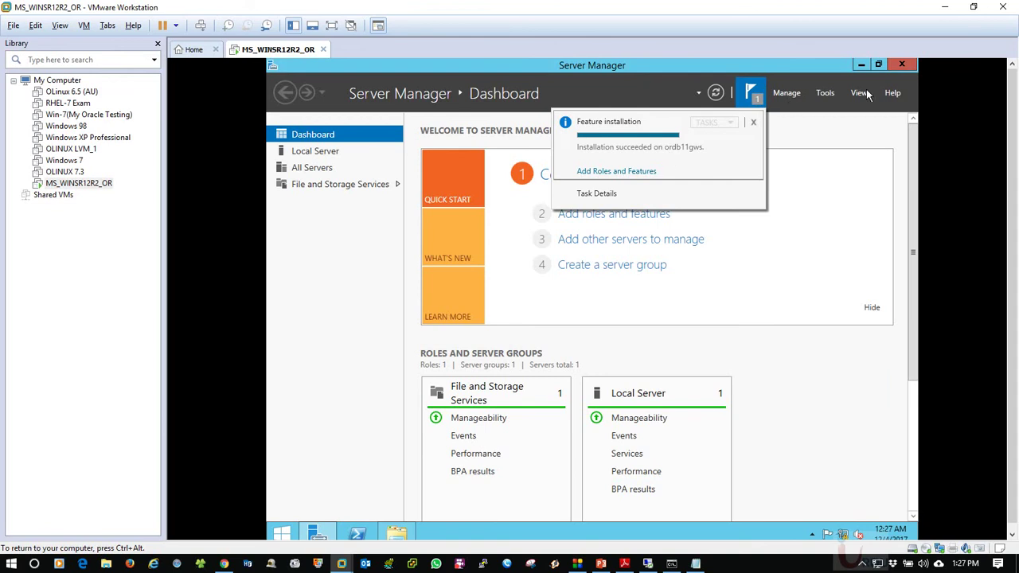
{"action": "left_click", "coordinate": [787, 93]}
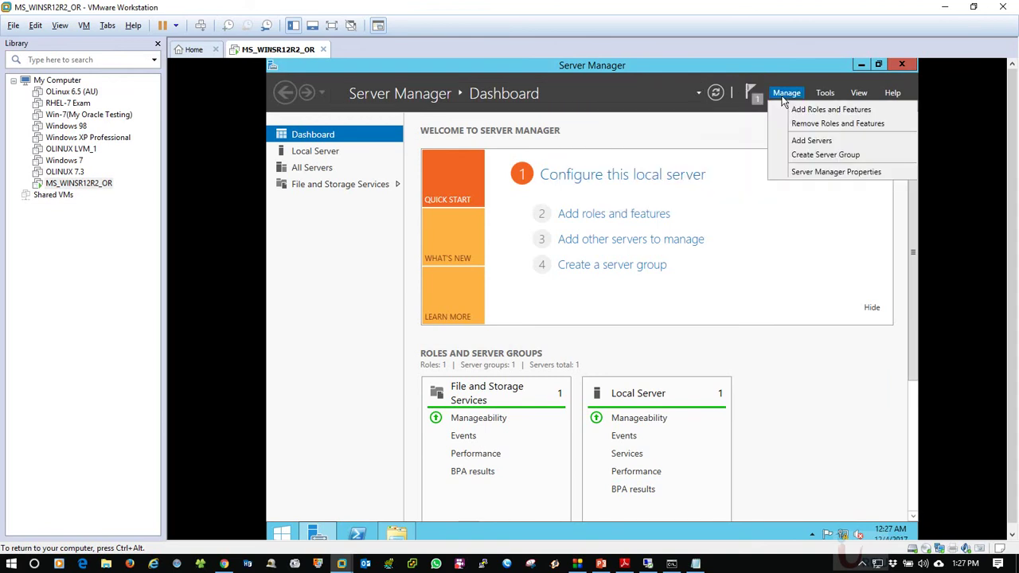
{"action": "left_click", "coordinate": [788, 111]}
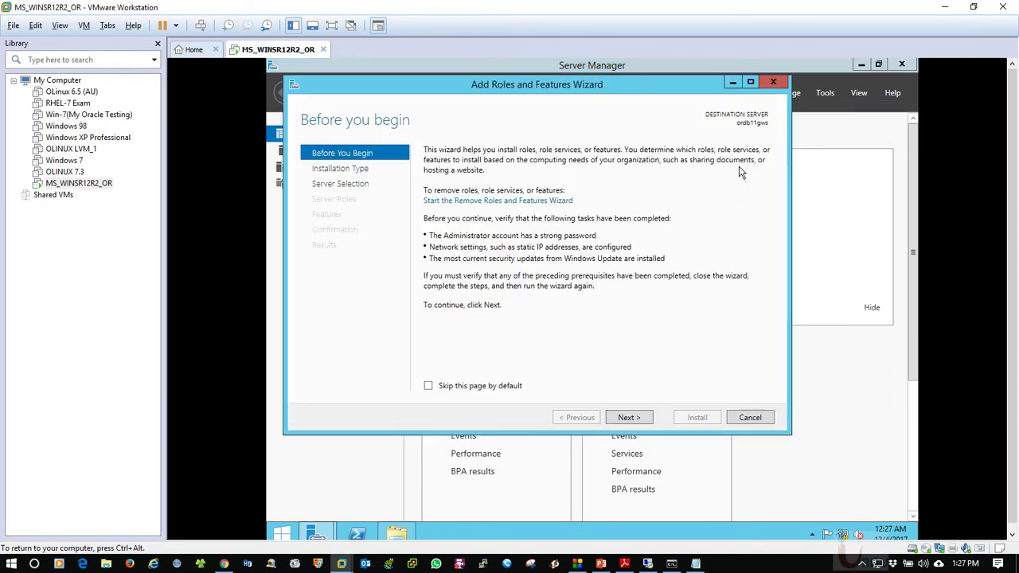
{"action": "left_click", "coordinate": [629, 417]}
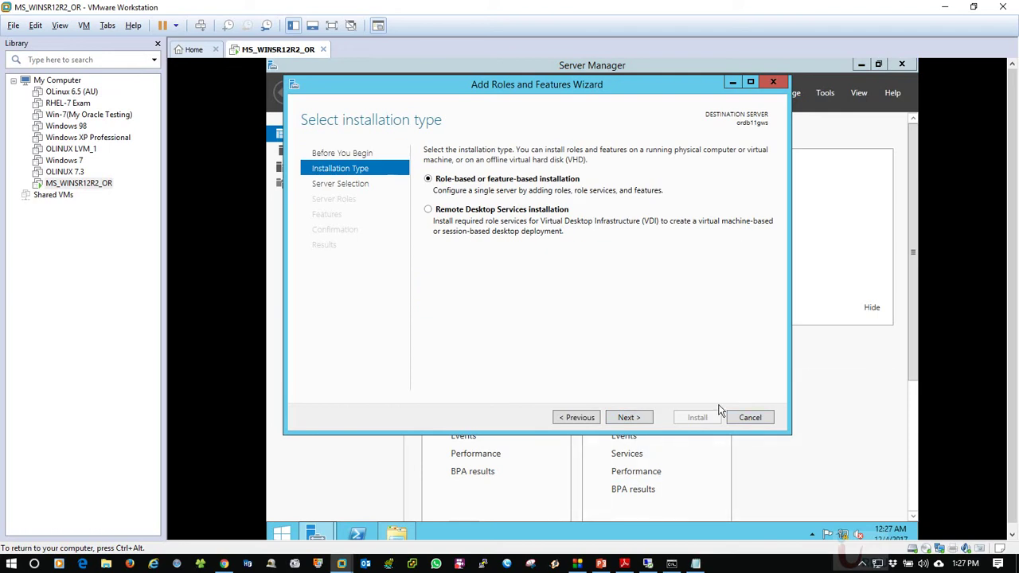
{"action": "left_click", "coordinate": [750, 417]}
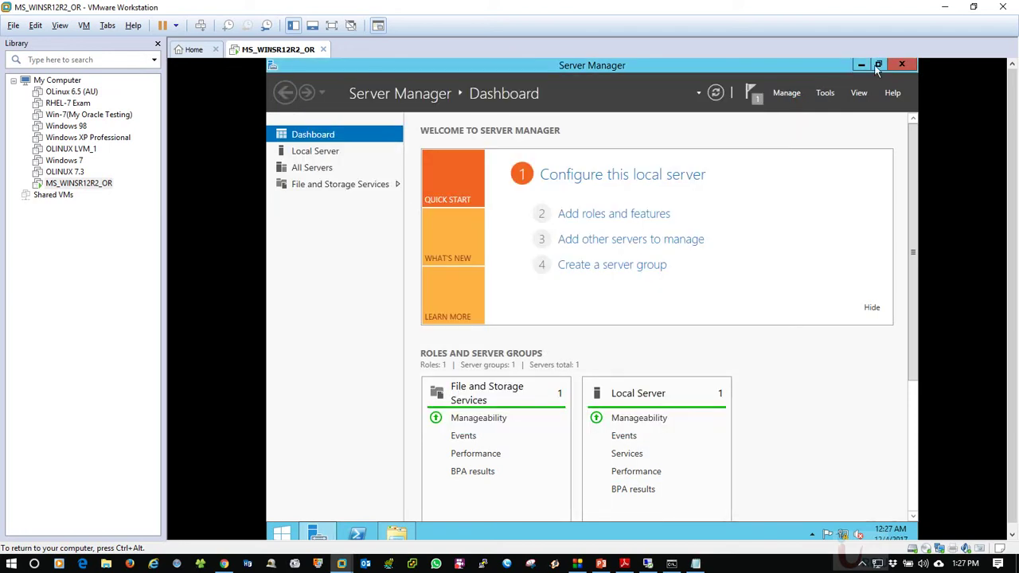
{"action": "left_click", "coordinate": [902, 65]}
Refresh the guest desktop and reopen the install disc's sxs folder window
{"action": "right_click", "coordinate": [495, 157]}
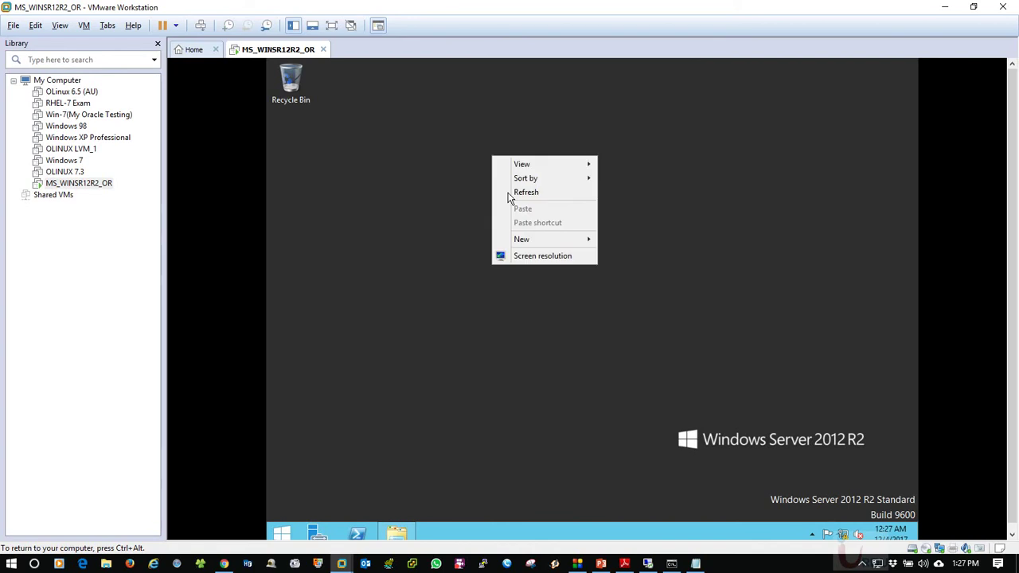
{"action": "left_click", "coordinate": [509, 194]}
{"action": "key", "text": "ctrl+alt"}
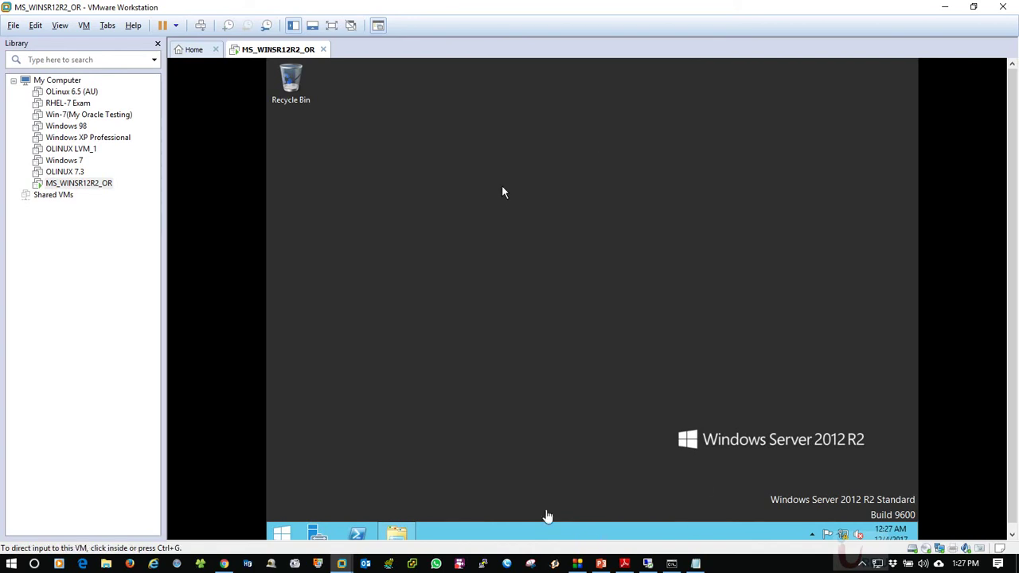
{"action": "left_click", "coordinate": [556, 384]}
{"action": "right_click", "coordinate": [472, 249]}
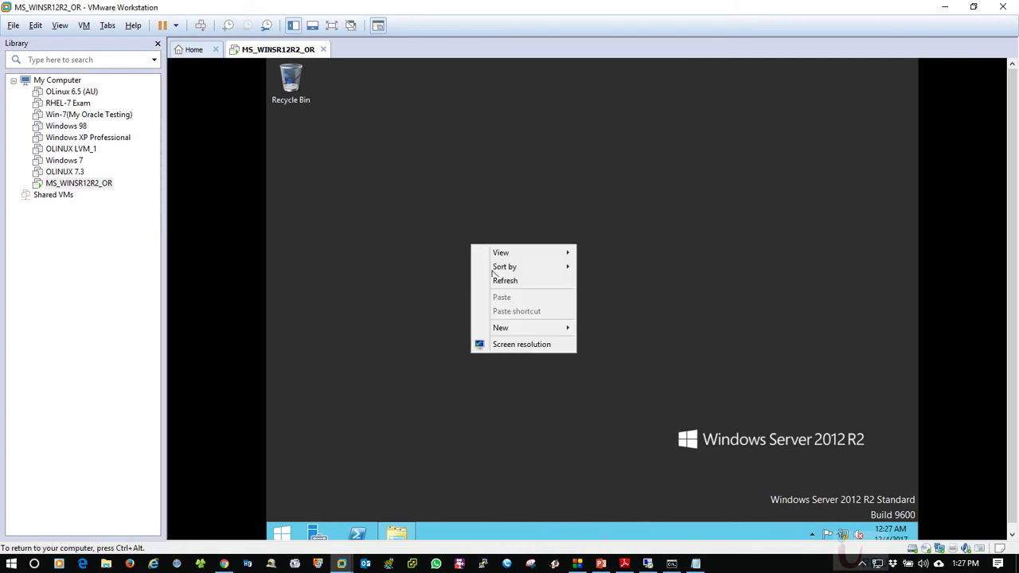
{"action": "left_click", "coordinate": [583, 304]}
{"action": "key", "text": "ctrl+alt"}
{"action": "left_click", "coordinate": [696, 563]}
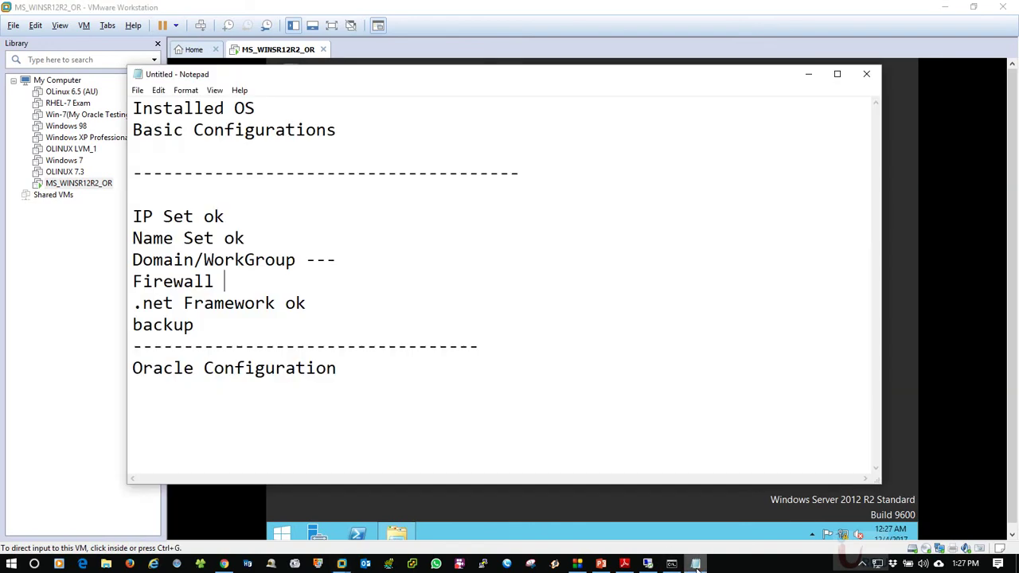
{"action": "left_click", "coordinate": [397, 530]}
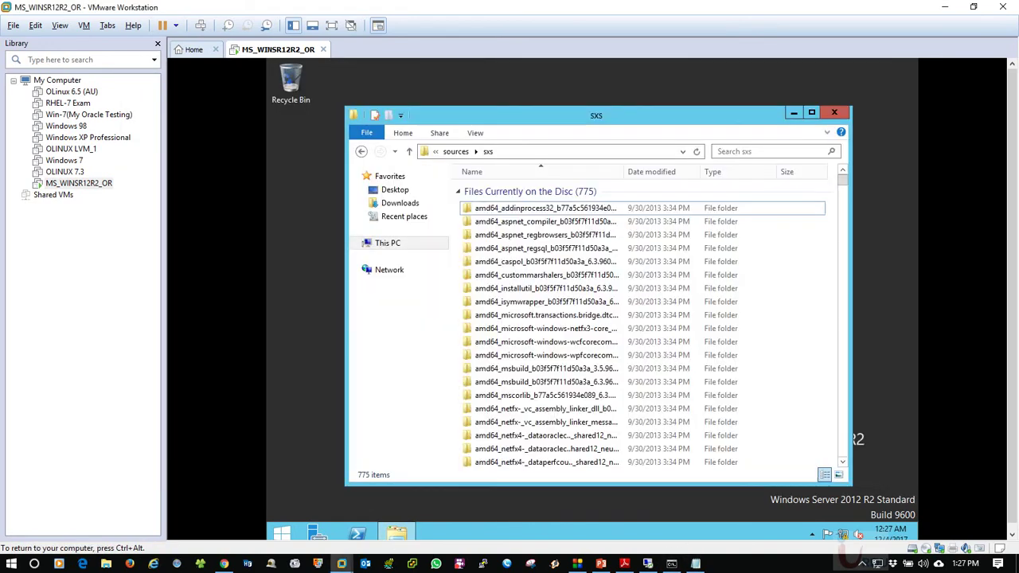
Close the sxs folder and open the Format dialog for Local Disk (D:) from This PC
{"action": "left_click", "coordinate": [833, 113]}
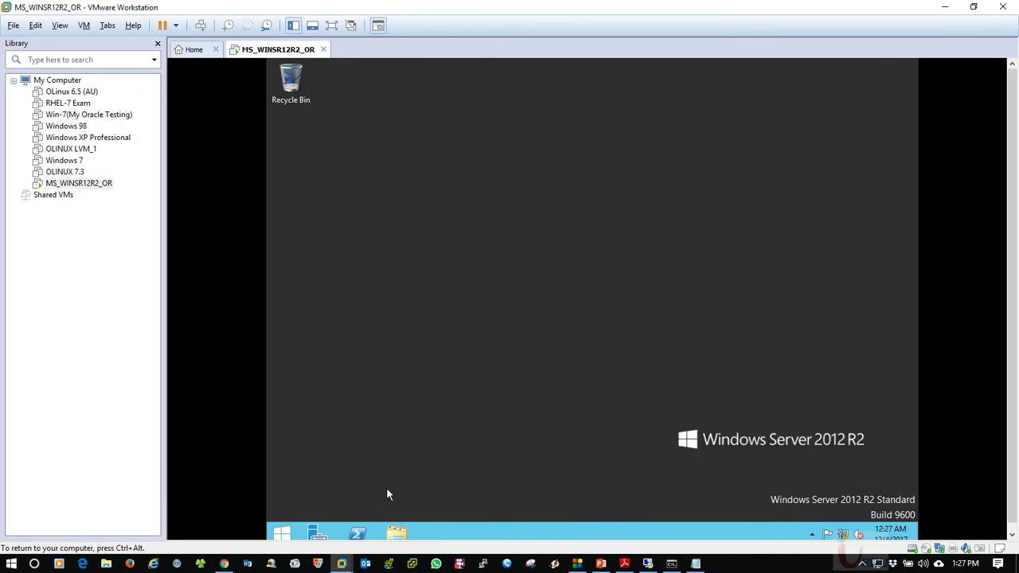
{"action": "left_click", "coordinate": [397, 534]}
{"action": "left_click", "coordinate": [674, 333]}
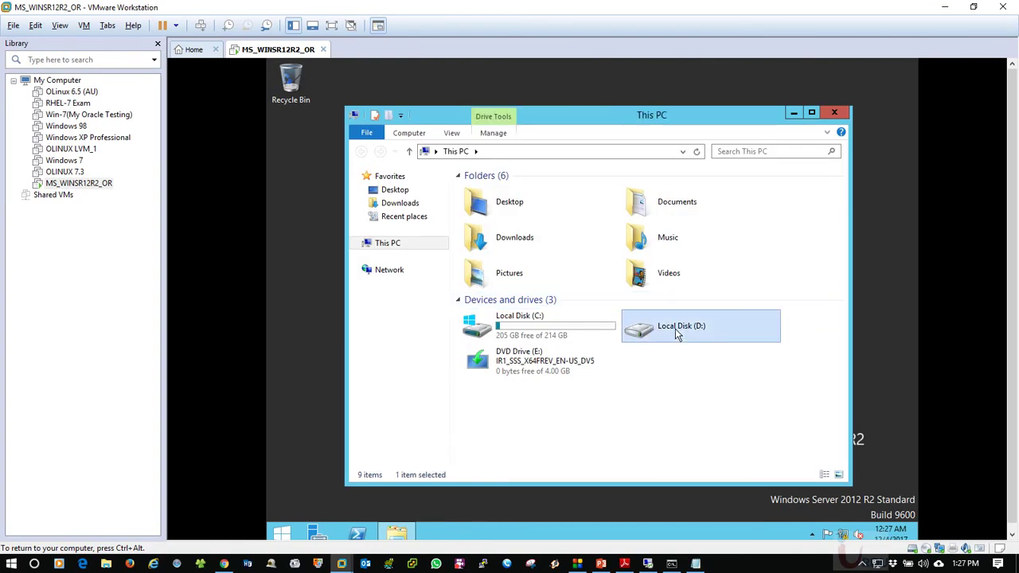
{"action": "right_click", "coordinate": [676, 330]}
{"action": "left_click", "coordinate": [710, 427]}
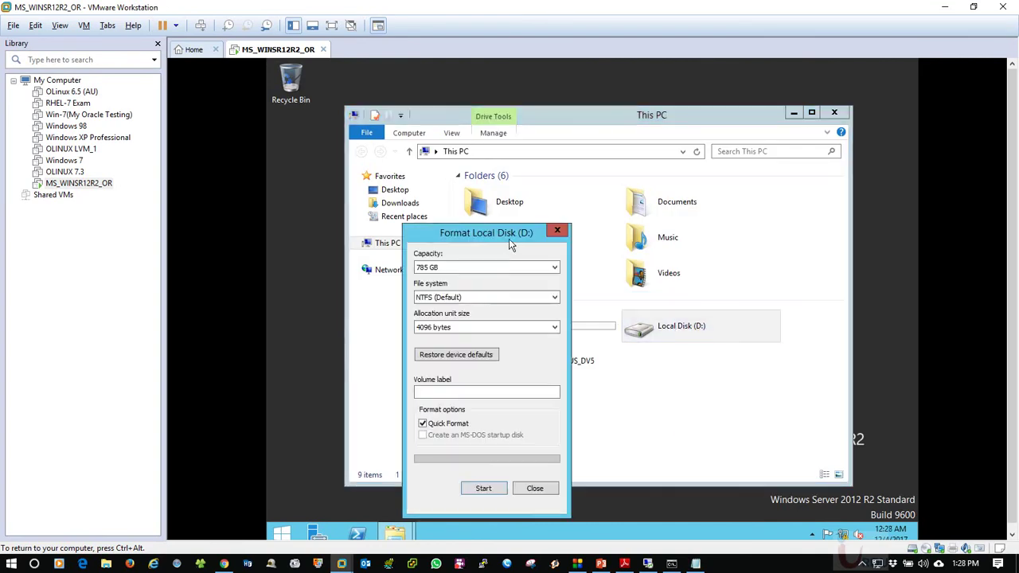
Keep NTFS (Default) as the file system and enter the volume label 11gDB
{"action": "left_click", "coordinate": [444, 295]}
{"action": "left_click", "coordinate": [450, 295]}
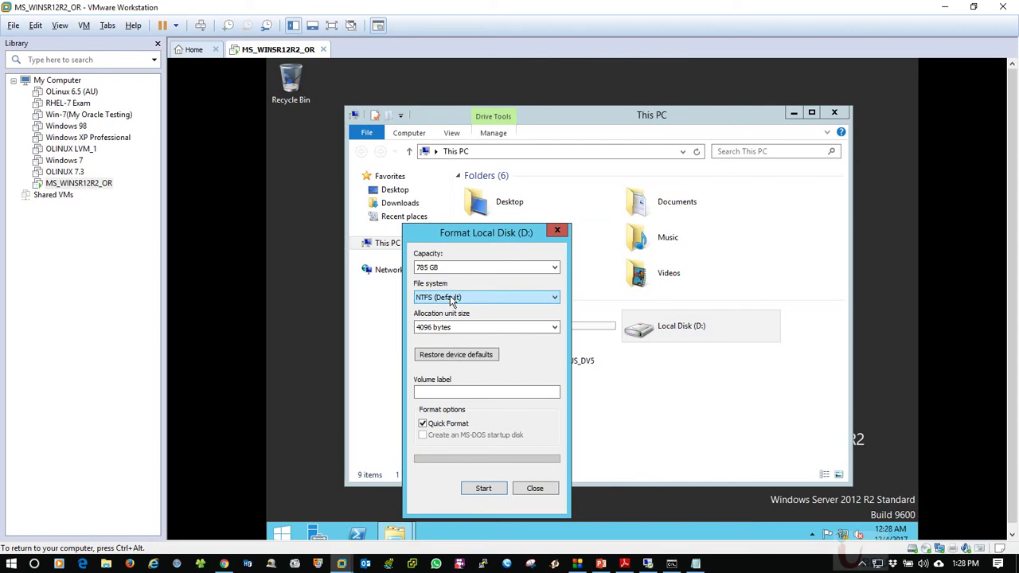
{"action": "left_click", "coordinate": [450, 296]}
{"action": "left_click", "coordinate": [452, 308]}
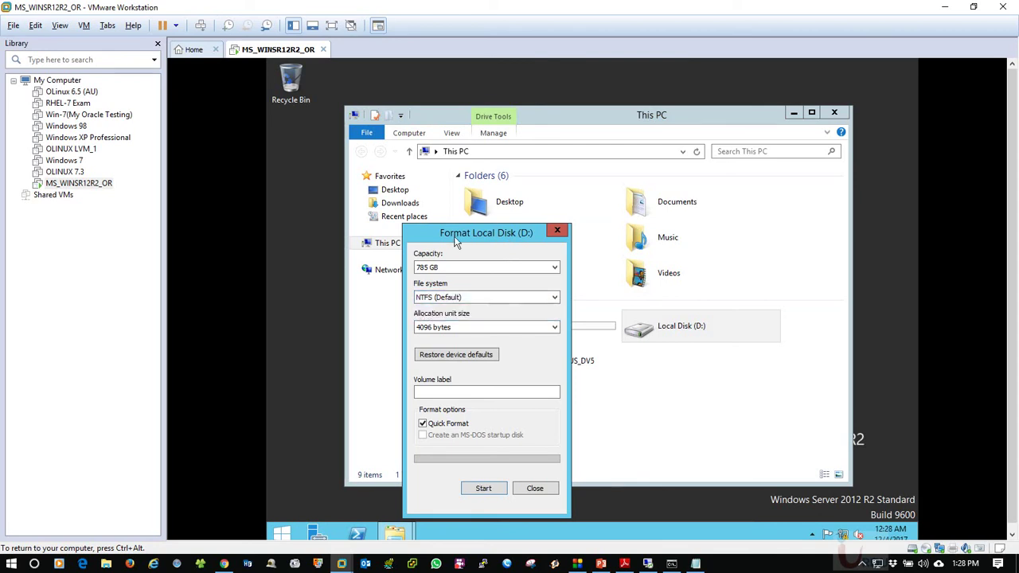
{"action": "left_click_drag", "start_coordinate": [458, 239], "coordinate": [470, 203]}
{"action": "left_click", "coordinate": [461, 263]}
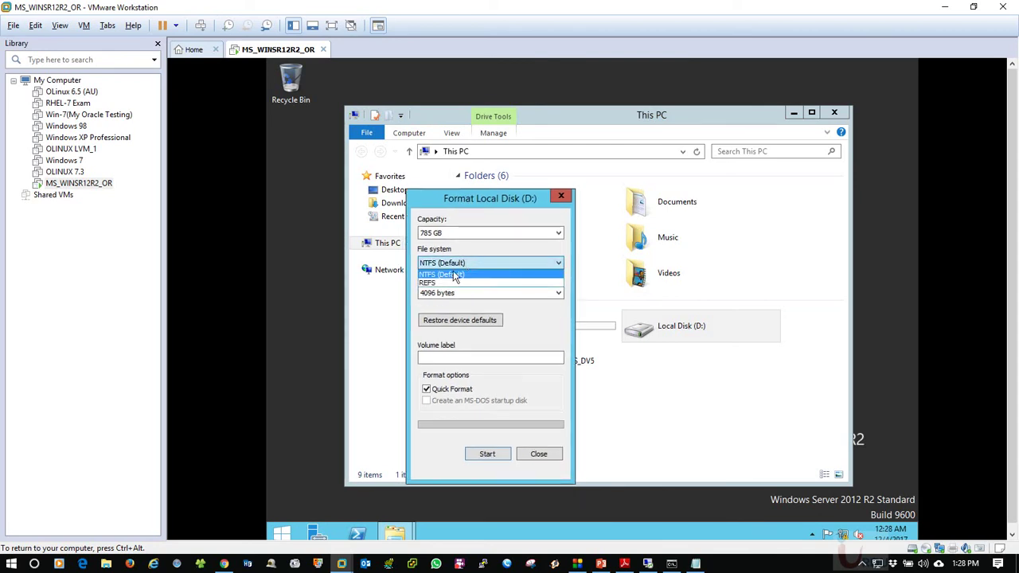
{"action": "left_click", "coordinate": [442, 274]}
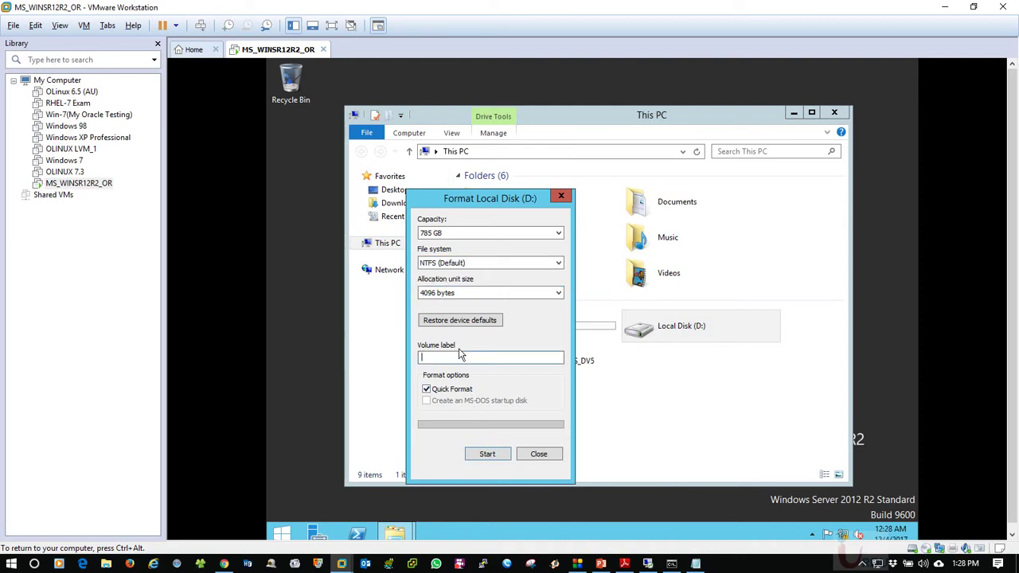
{"action": "type", "text": "Da"}
{"action": "type", "text": "11g"}
{"action": "type", "text": "DB"}
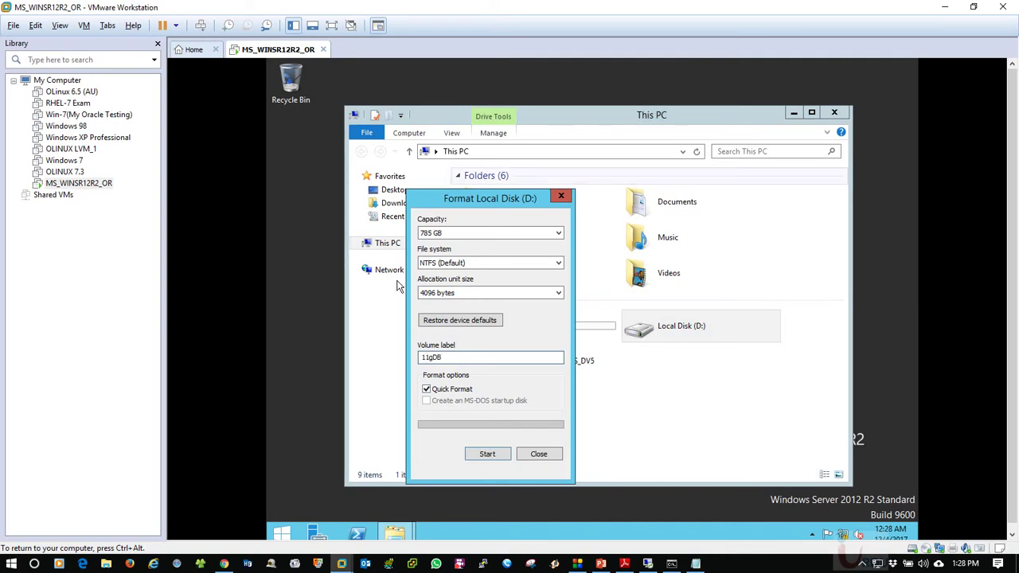
Start the quick format of D:, confirm erasing its data, and close the dialog and This PC
{"action": "left_click", "coordinate": [489, 453]}
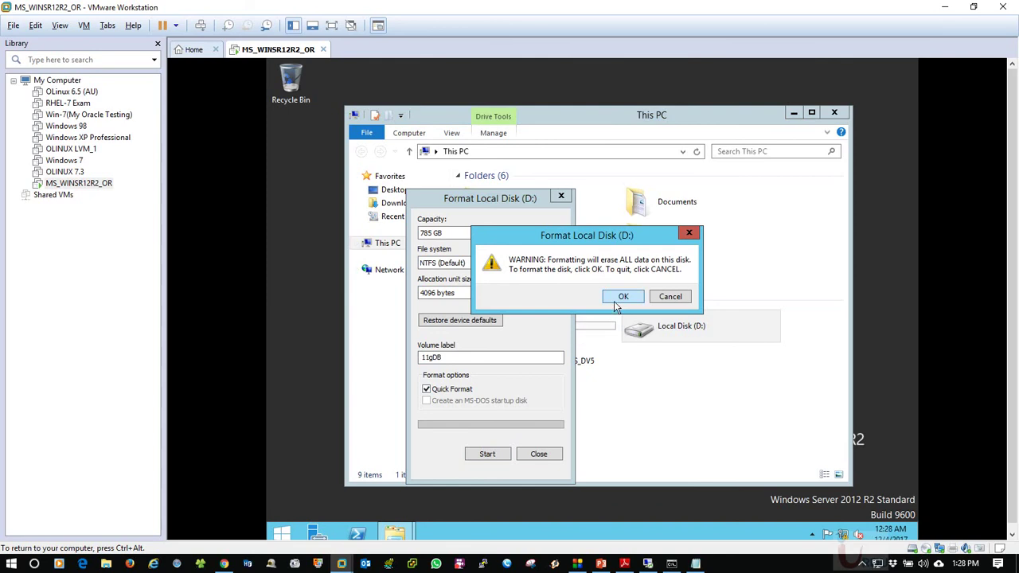
{"action": "left_click", "coordinate": [614, 297]}
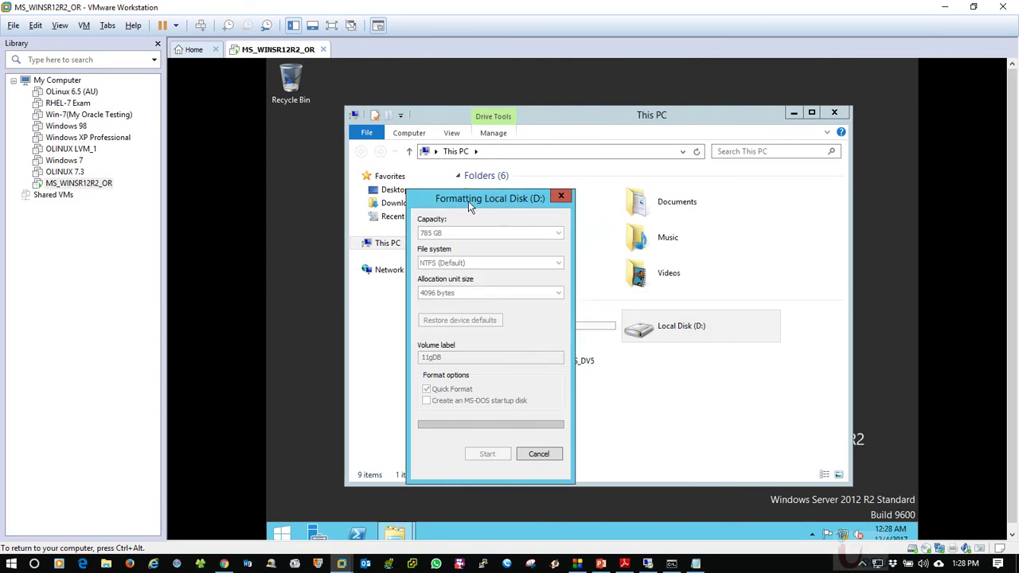
{"action": "left_click_drag", "start_coordinate": [468, 202], "coordinate": [610, 172]}
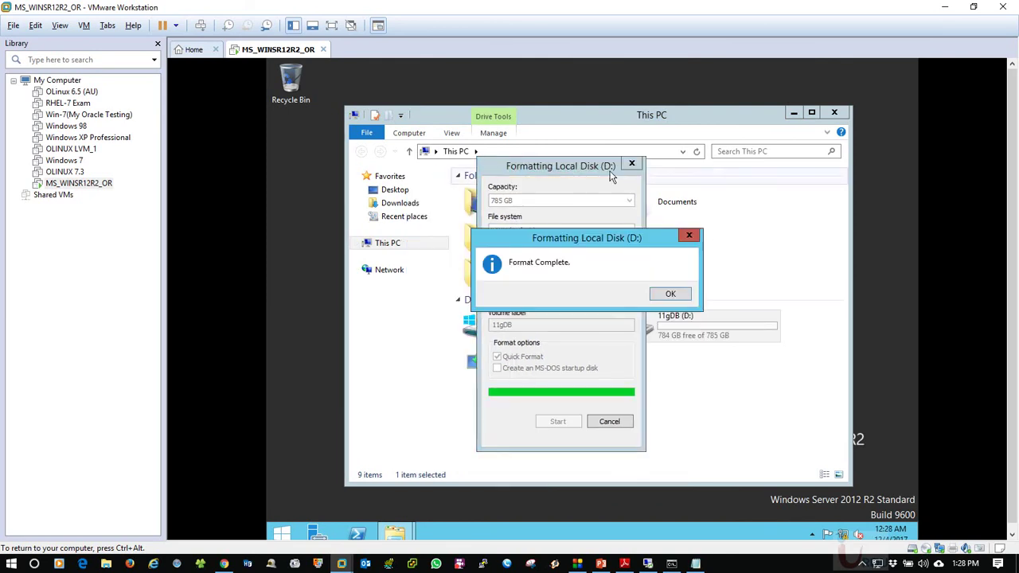
{"action": "left_click", "coordinate": [661, 293]}
{"action": "left_click", "coordinate": [612, 423]}
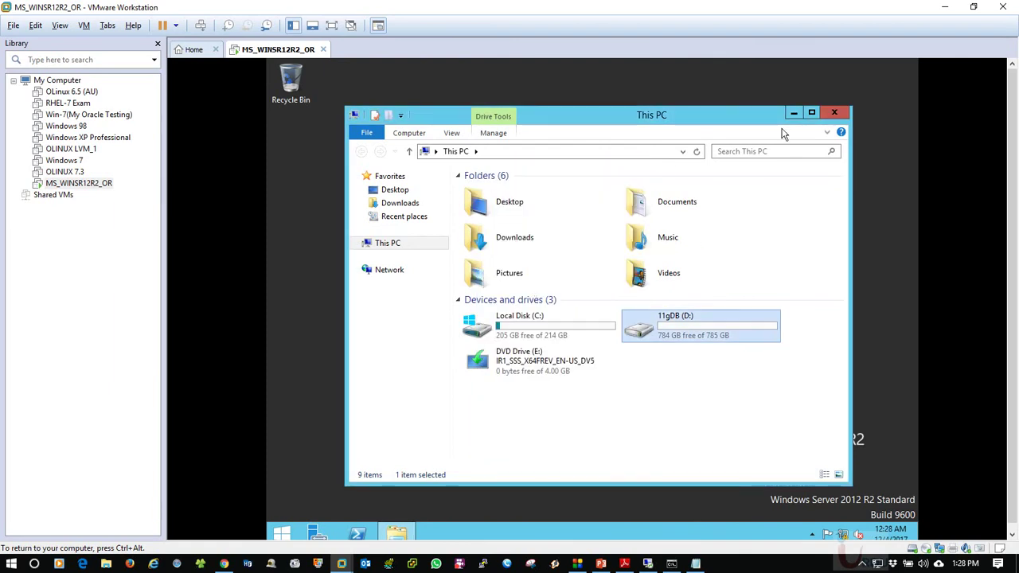
{"action": "left_click", "coordinate": [834, 112]}
Open the System properties from the This PC tile on the Start screen to reach Remote settings
{"action": "left_click", "coordinate": [282, 533]}
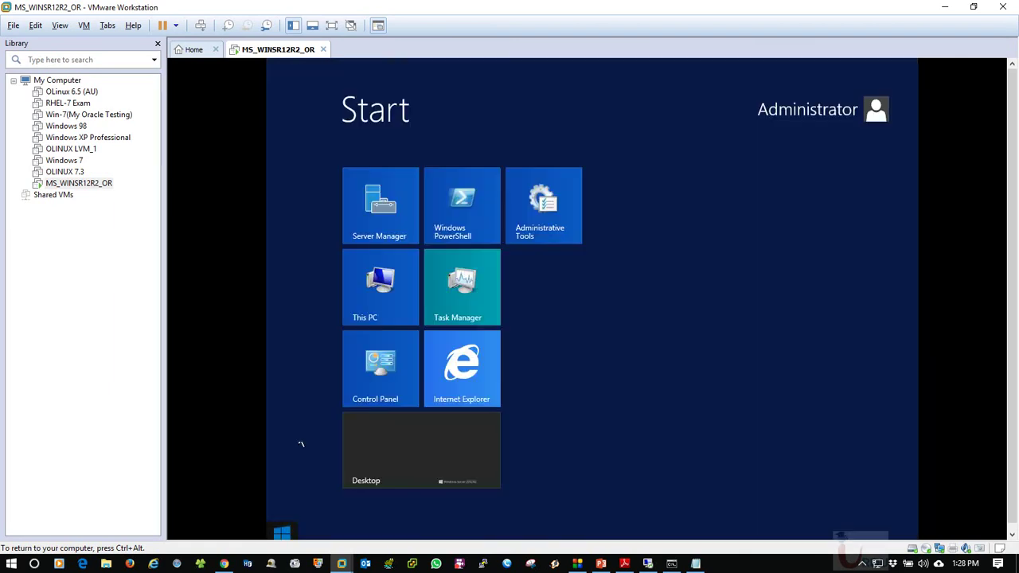
{"action": "right_click", "coordinate": [378, 304]}
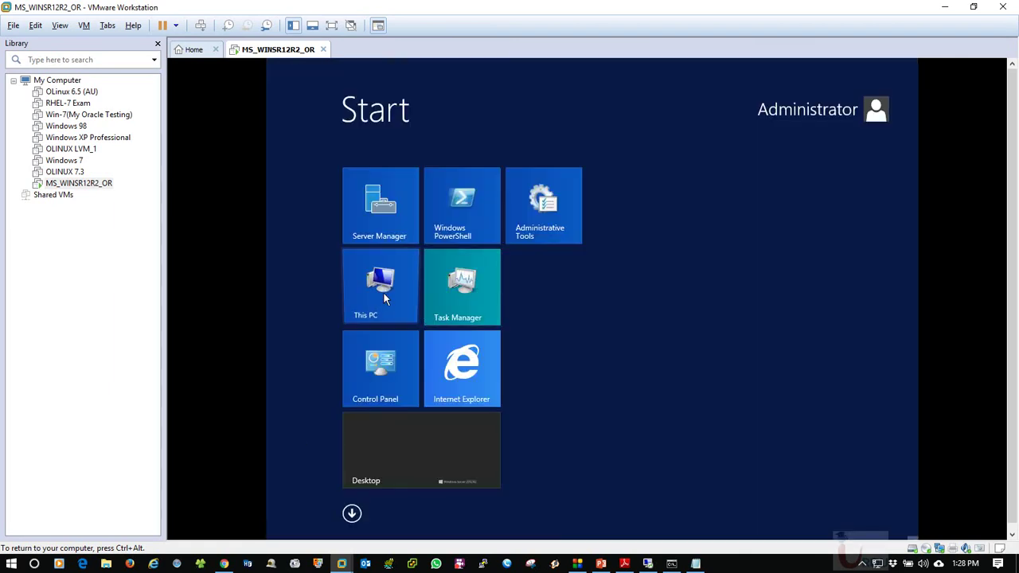
{"action": "left_click", "coordinate": [416, 505]}
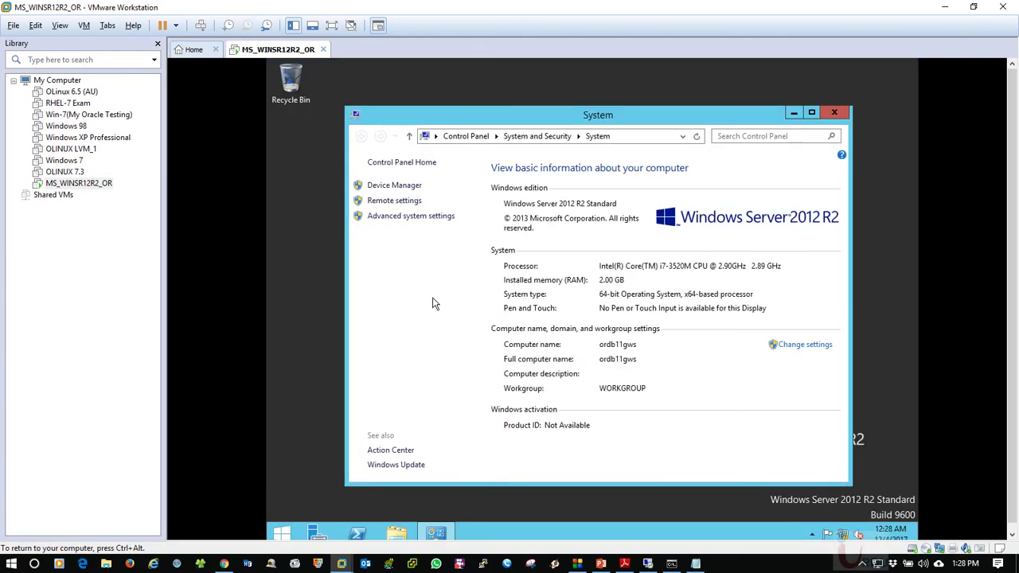
{"action": "left_click", "coordinate": [375, 200]}
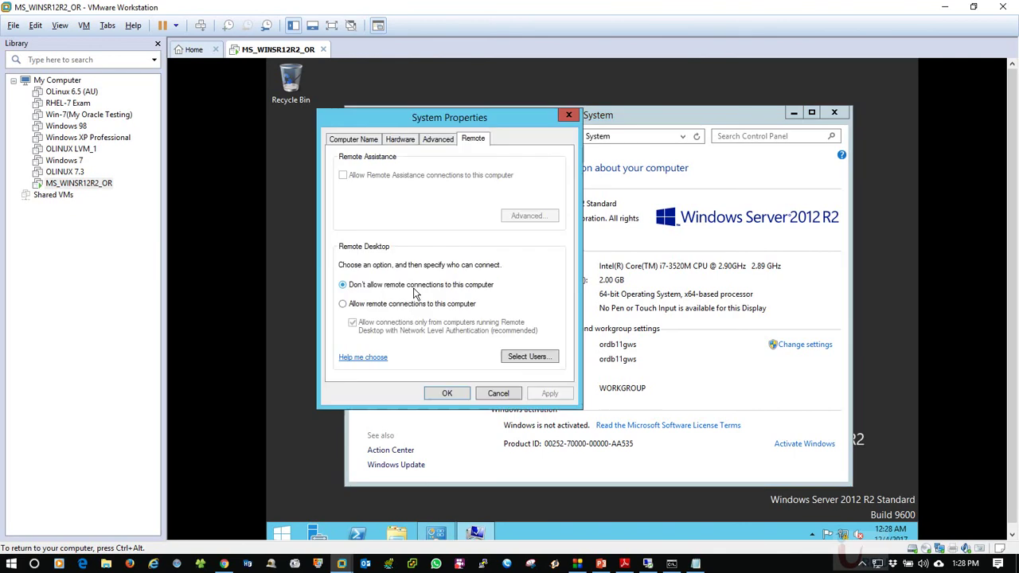
Allow remote connections, clear the Network Level Authentication requirement, apply, and close the System windows
{"action": "left_click", "coordinate": [342, 305]}
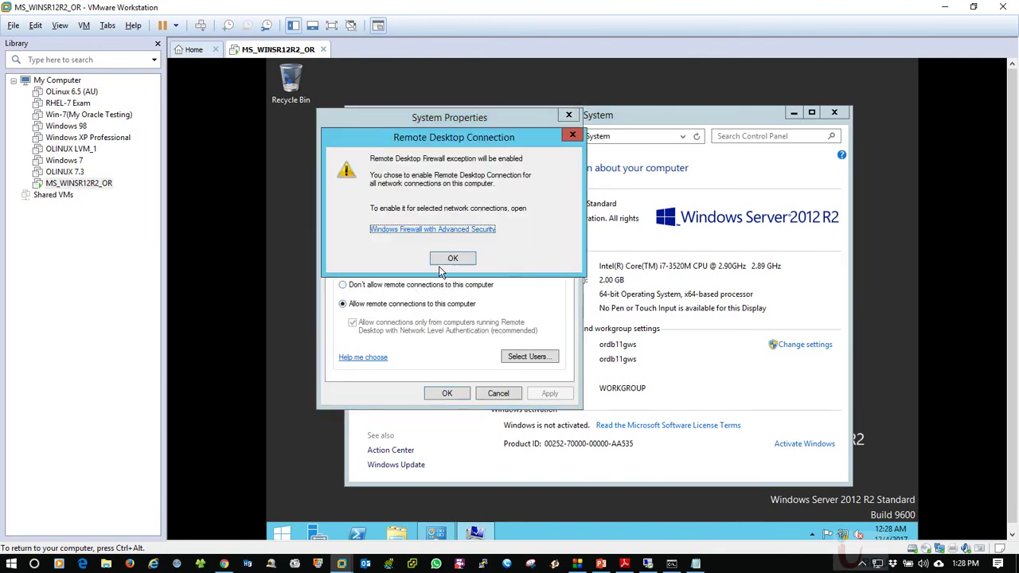
{"action": "left_click", "coordinate": [443, 260]}
{"action": "left_click", "coordinate": [352, 322]}
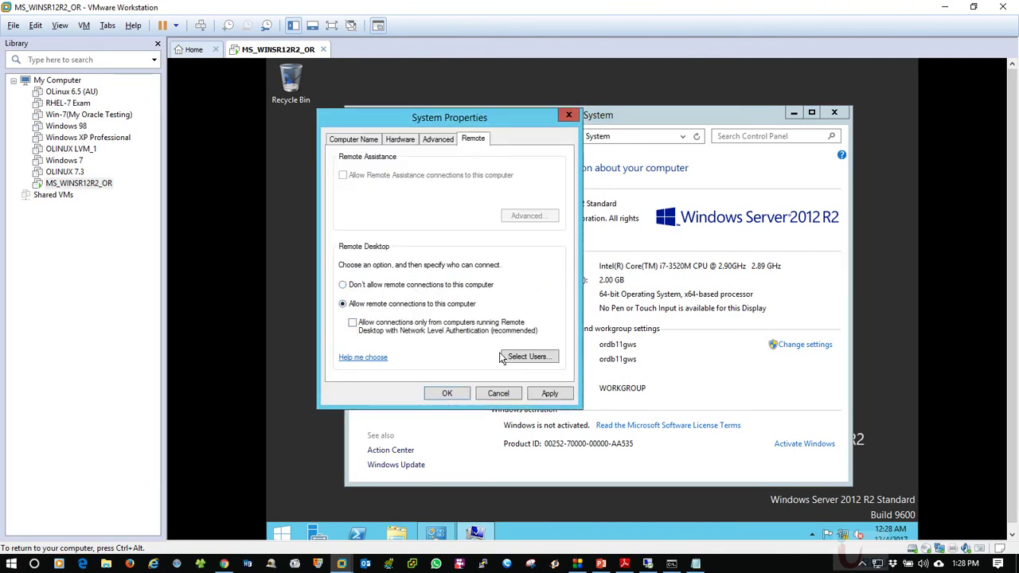
{"action": "left_click", "coordinate": [548, 394]}
{"action": "left_click", "coordinate": [506, 394]}
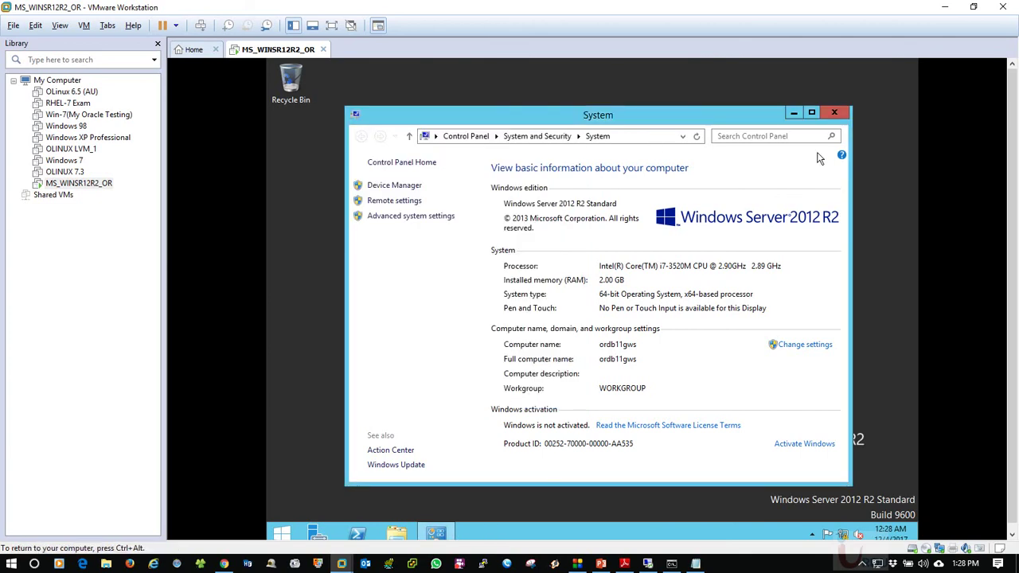
{"action": "left_click", "coordinate": [834, 114]}
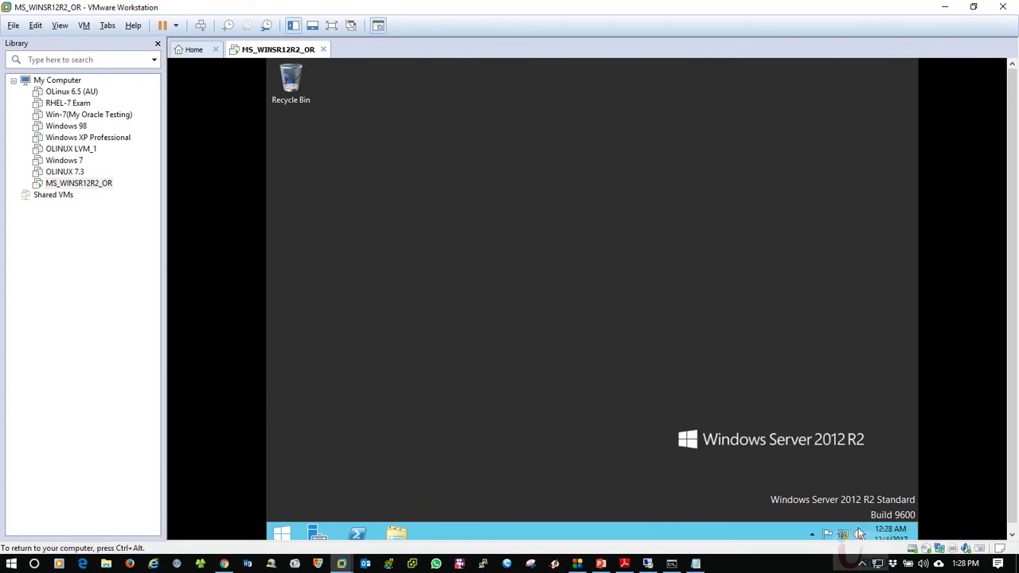
Open Control Panel from the Win+X menu, maximized, in Small icons view, glancing at Region
{"action": "right_click", "coordinate": [284, 532]}
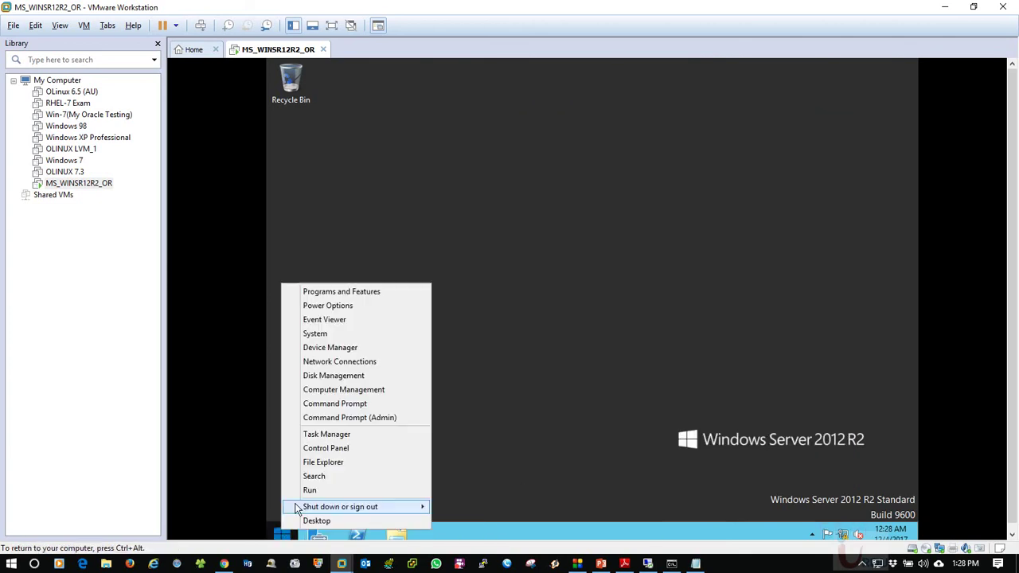
{"action": "left_click", "coordinate": [326, 448]}
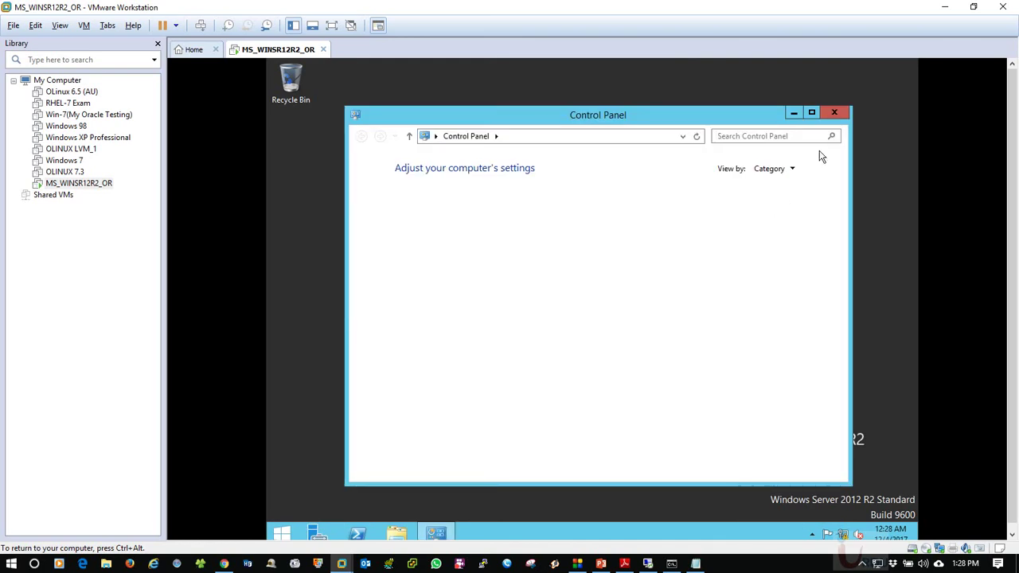
{"action": "left_click", "coordinate": [812, 112]}
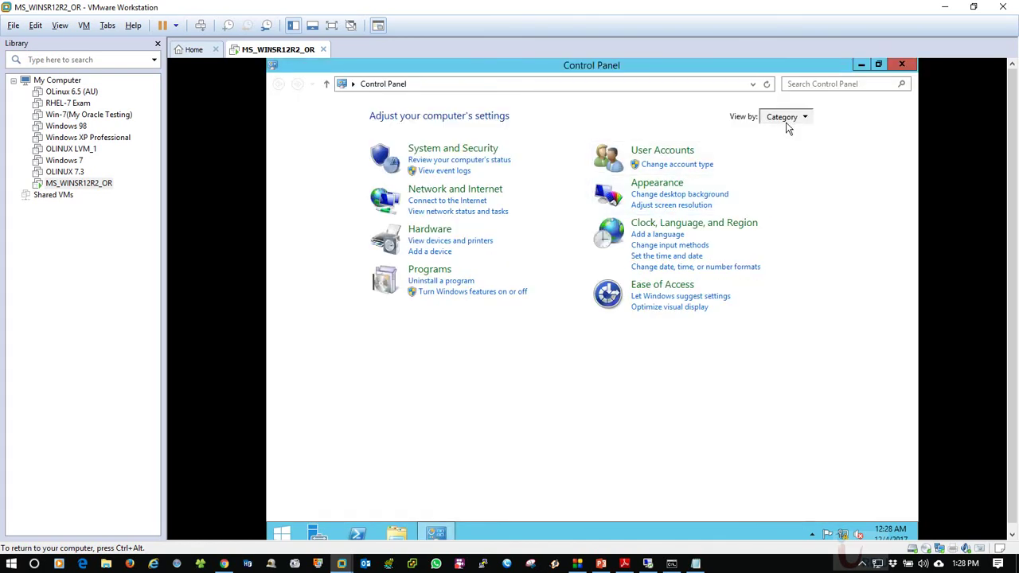
{"action": "left_click", "coordinate": [785, 120]}
{"action": "left_click", "coordinate": [802, 165]}
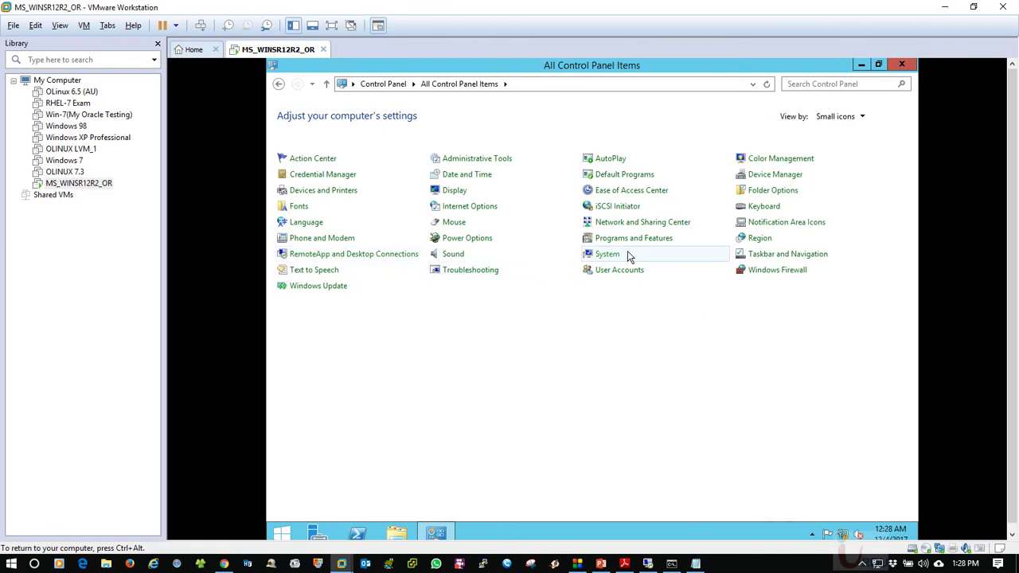
{"action": "left_click", "coordinate": [761, 239]}
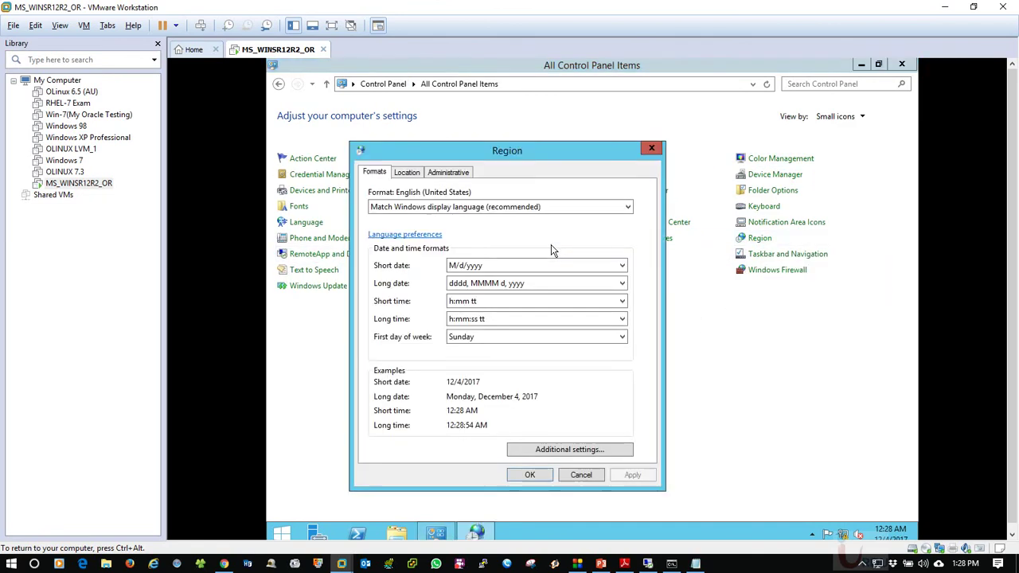
{"action": "left_click", "coordinate": [651, 149]}
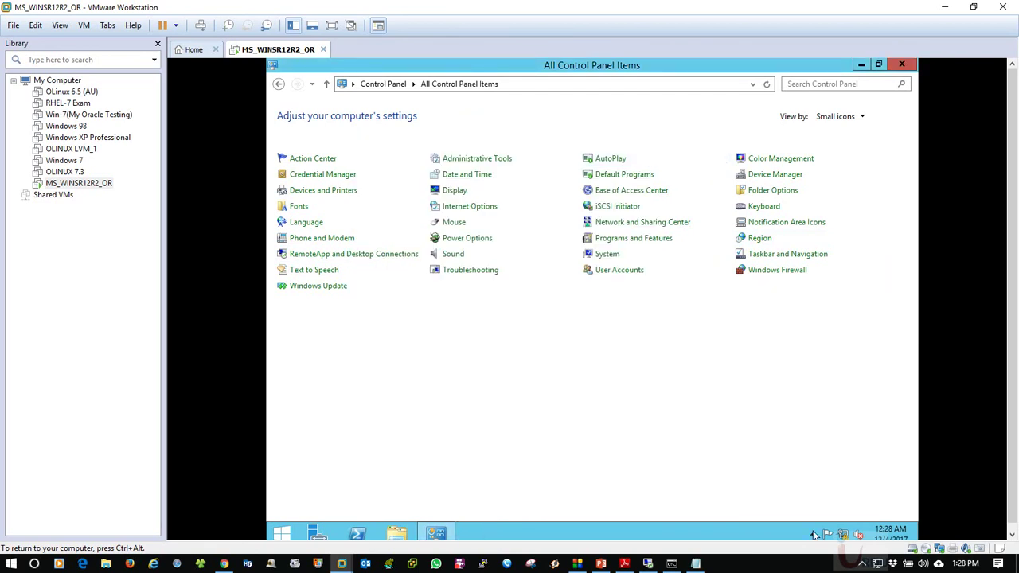
Change the time zone to (UTC+05:00) Islamabad, Karachi via the clock's date and time settings, then close Control Panel
{"action": "left_click", "coordinate": [890, 531]}
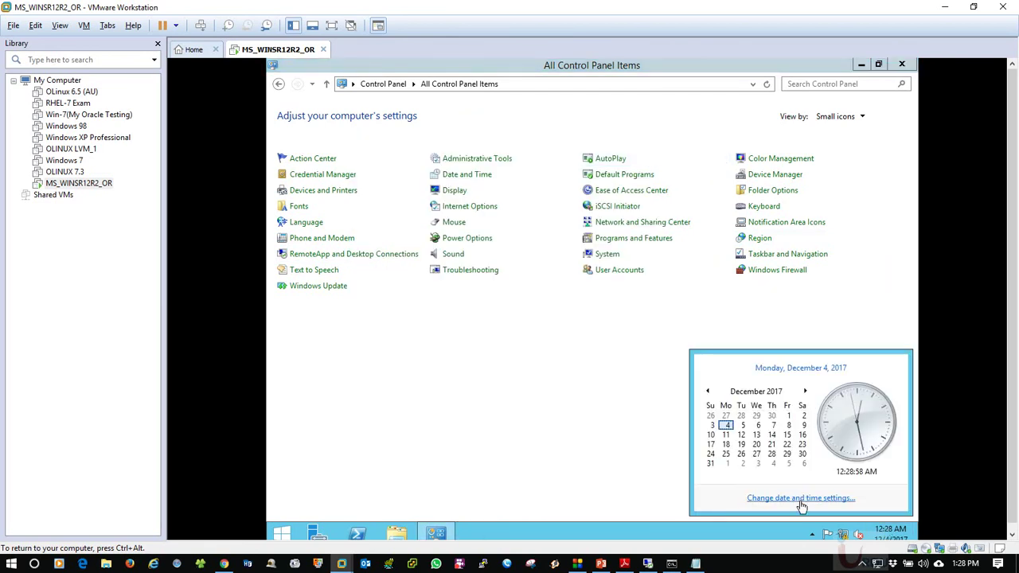
{"action": "left_click", "coordinate": [836, 499]}
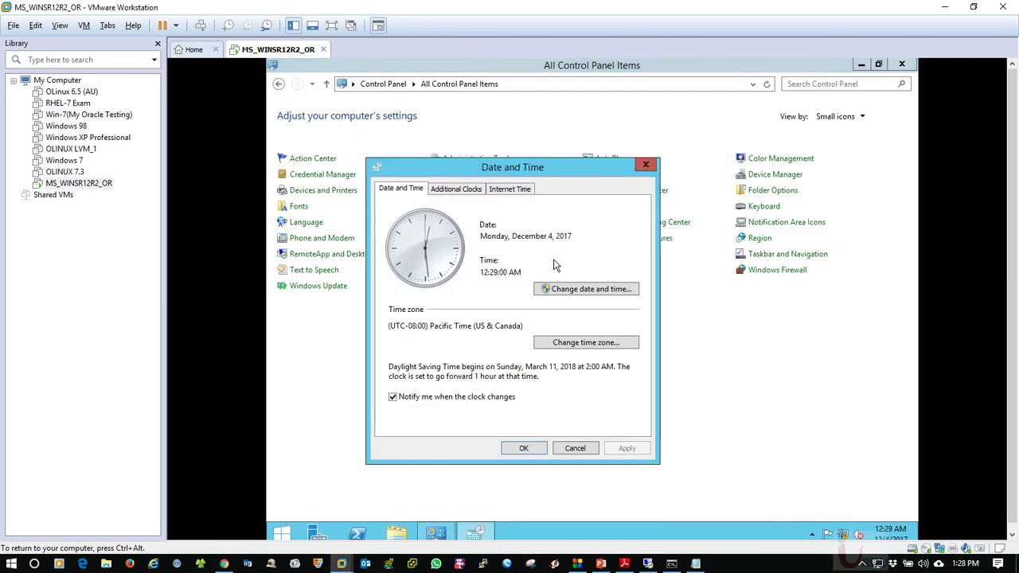
{"action": "left_click", "coordinate": [556, 344]}
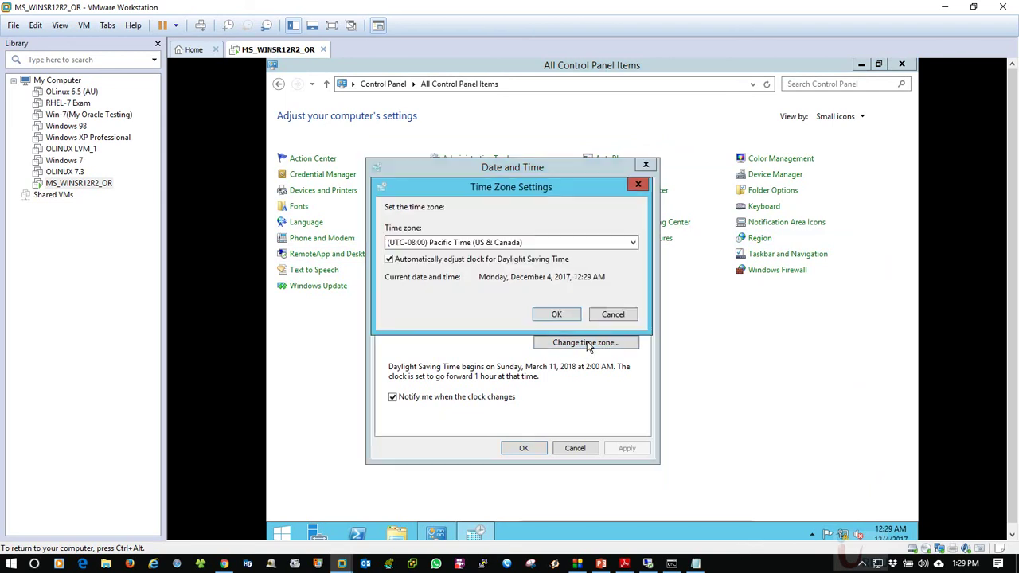
{"action": "left_click", "coordinate": [516, 243]}
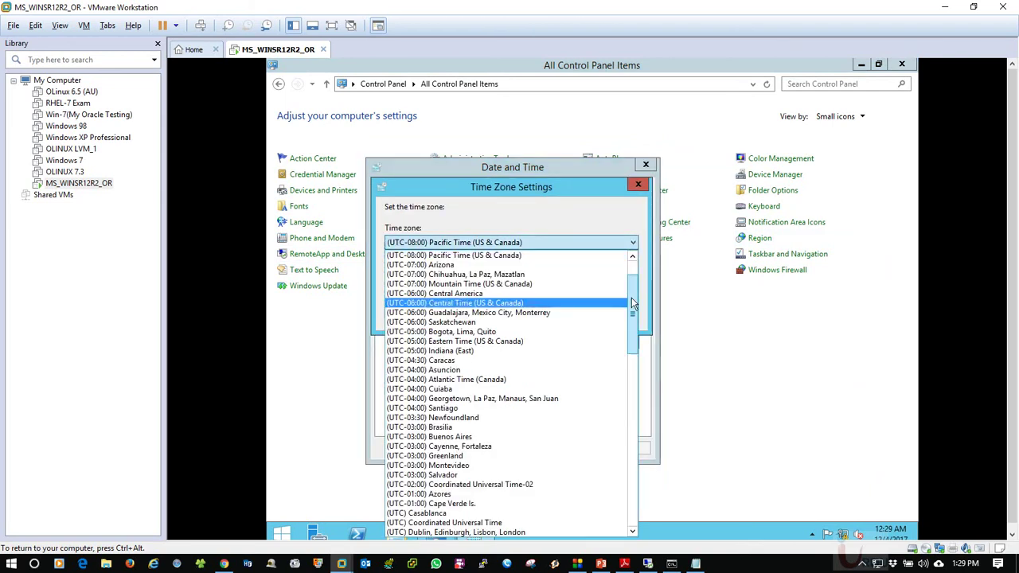
{"action": "left_click_drag", "start_coordinate": [635, 296], "coordinate": [625, 435]}
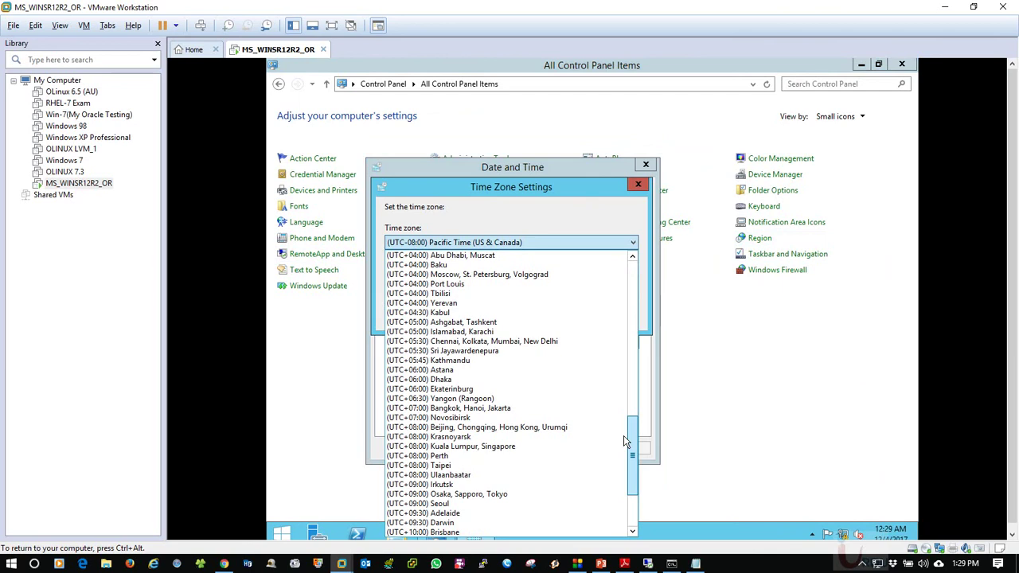
{"action": "left_click", "coordinate": [482, 332]}
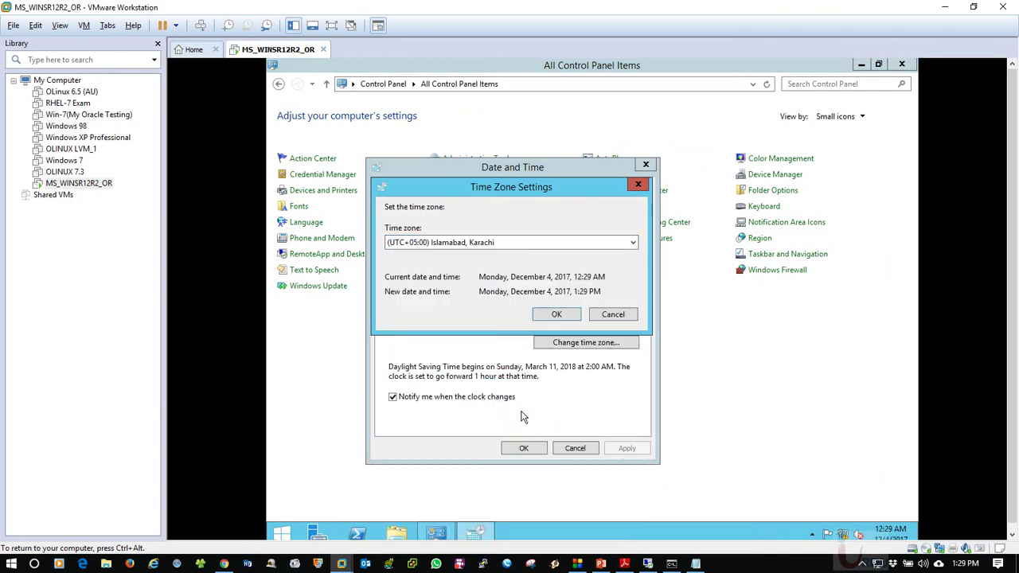
{"action": "left_click", "coordinate": [558, 322]}
{"action": "left_click", "coordinate": [510, 448]}
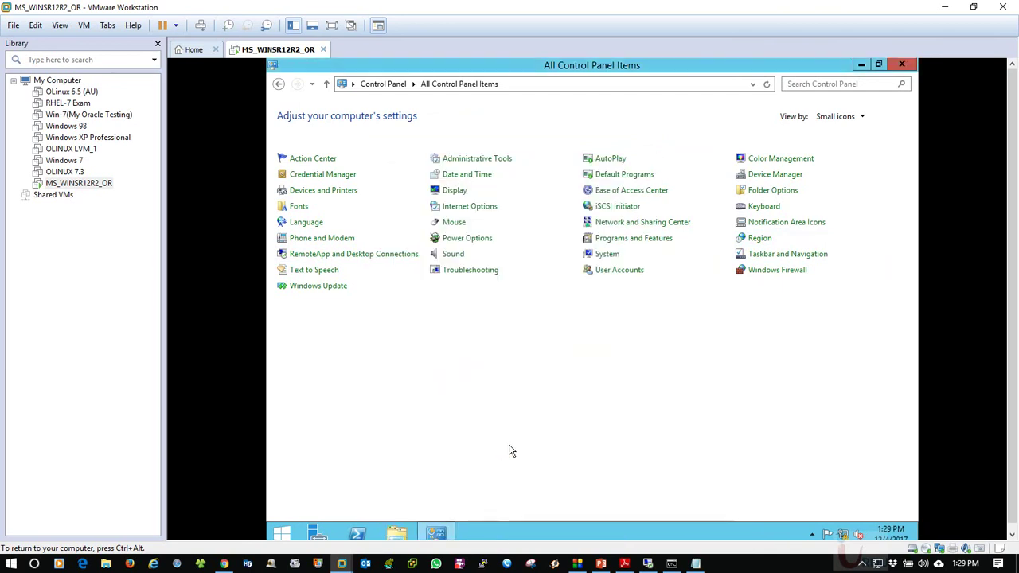
{"action": "left_click", "coordinate": [902, 64]}
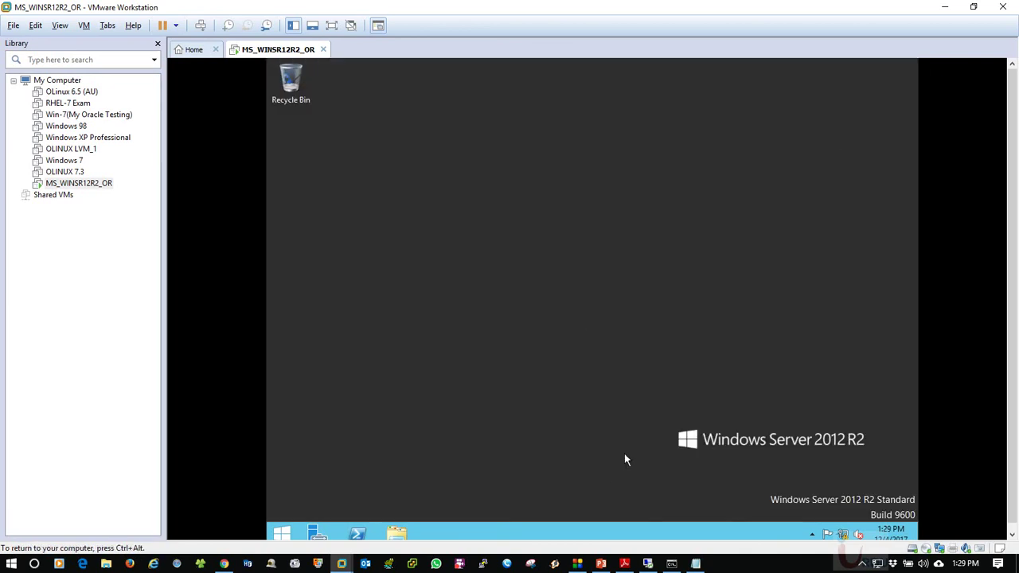
Replace 'backup' in the Notepad checklist with 'Time zone according to region'
{"action": "left_click", "coordinate": [695, 564]}
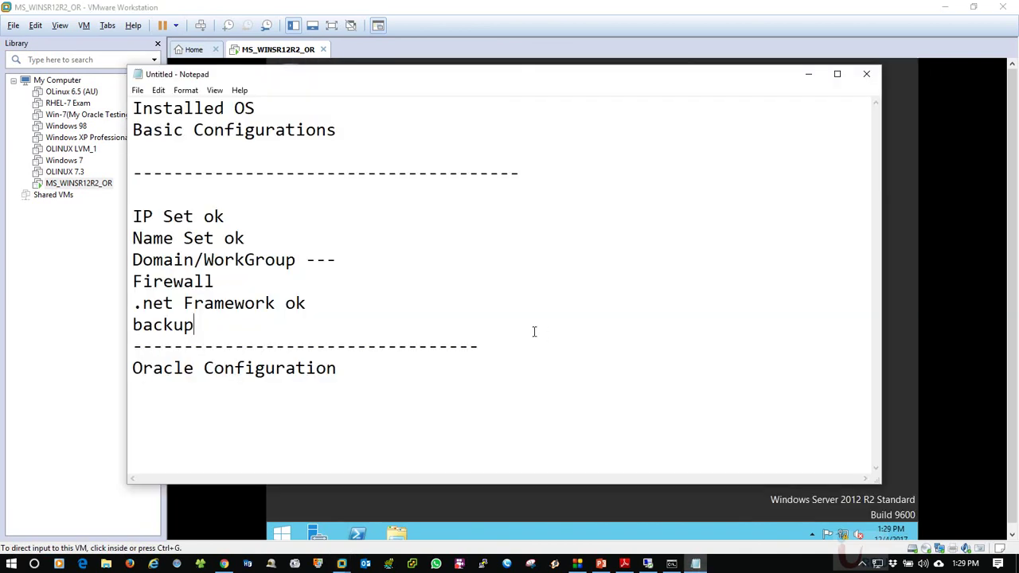
{"action": "key", "text": "BackSpace"}
{"action": "key", "text": "BackSpace"}
{"action": "key", "text": "BackSpace"}
{"action": "key", "text": "BackSpace"}
{"action": "key", "text": "BackSpace"}
{"action": "type", "text": "Time zone acco"}
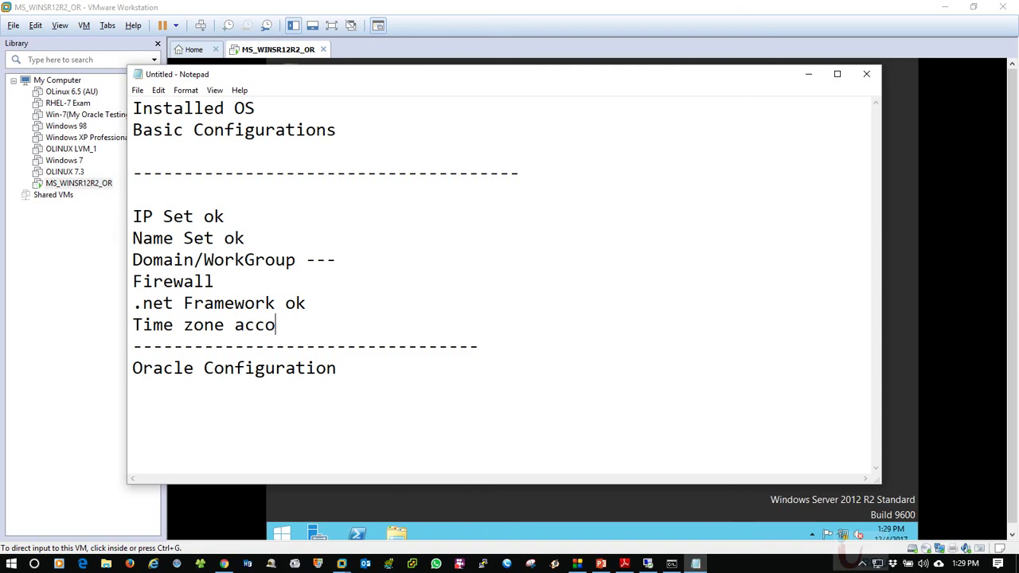
{"action": "type", "text": "rding to "}
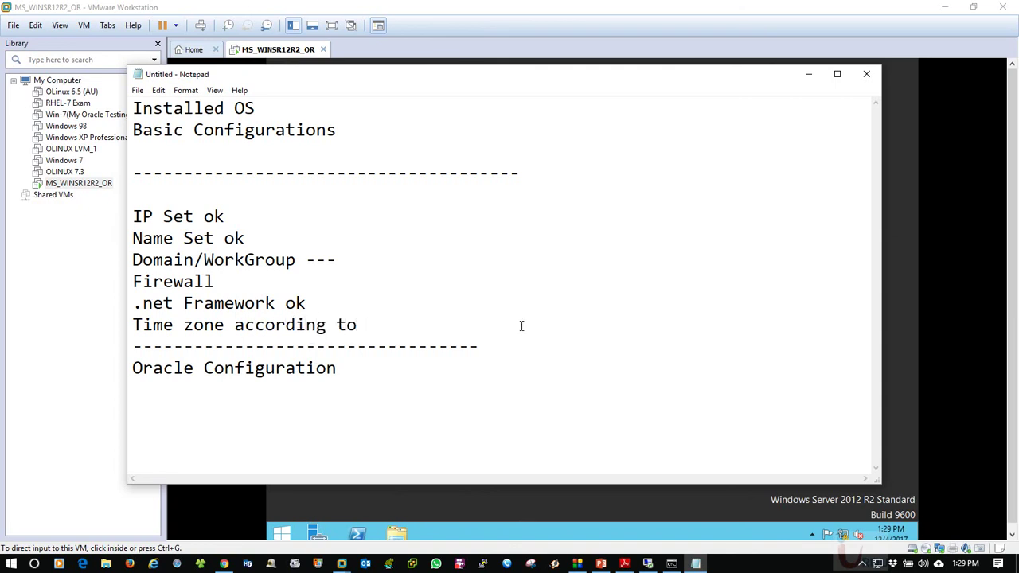
{"action": "type", "text": "region"}
Refresh the VM desktop, then switch to PowerPoint's slide 8 on virtual lab environments
{"action": "left_click", "coordinate": [808, 73]}
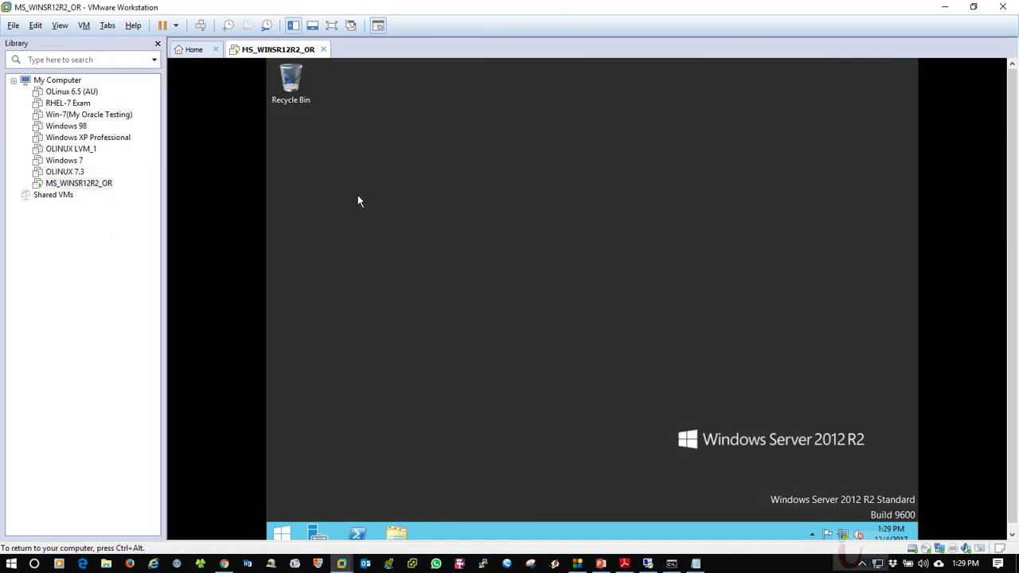
{"action": "right_click", "coordinate": [358, 196]}
{"action": "left_click", "coordinate": [390, 232]}
{"action": "key", "text": "ctrl+alt"}
{"action": "key", "text": "alt+Tab"}
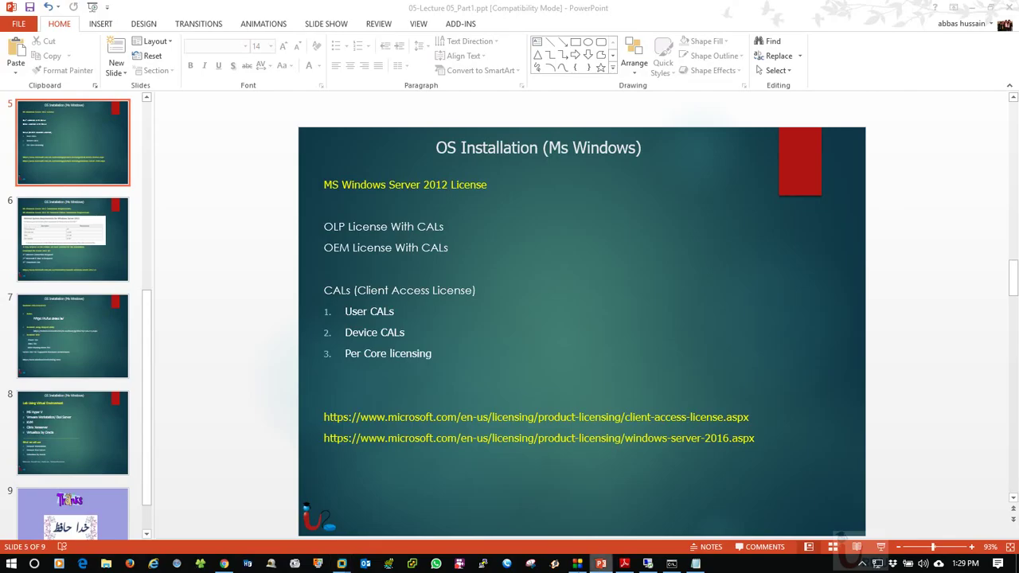
{"action": "left_click", "coordinate": [62, 249]}
{"action": "left_click", "coordinate": [91, 419]}
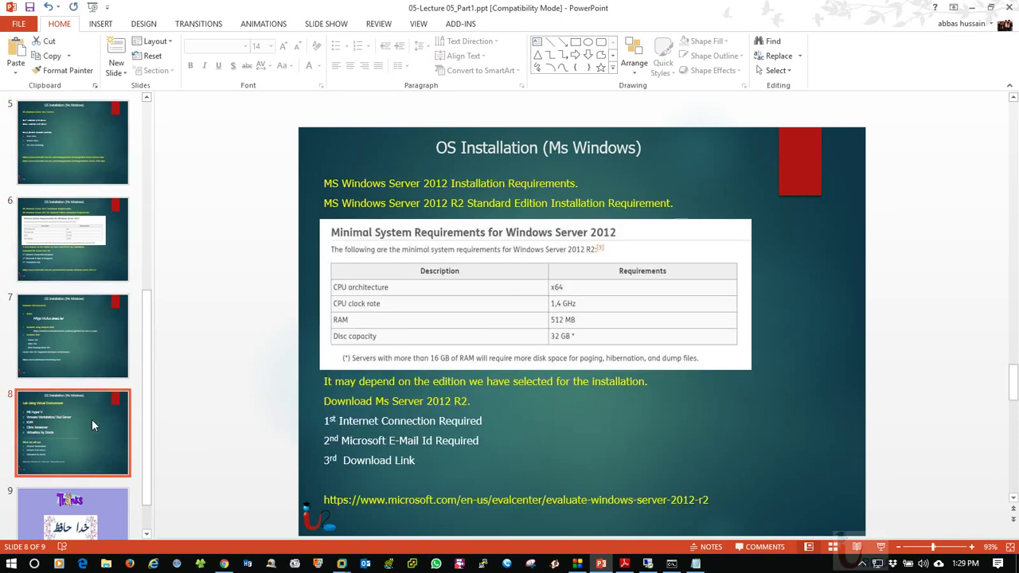